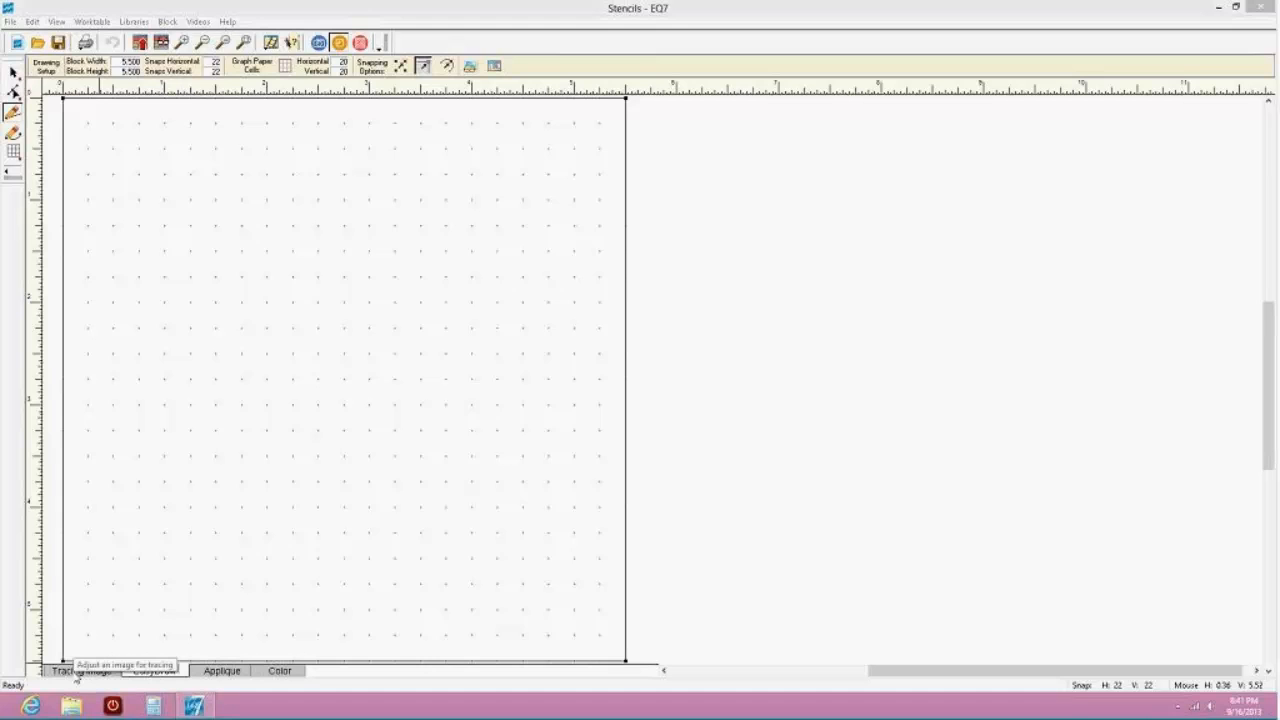
Set the tracing lightness to 46 and import Swirly Lineart Flowers - 008.bmp from the EQ homework folder as the tracing image
{"action": "left_click", "coordinate": [80, 671]}
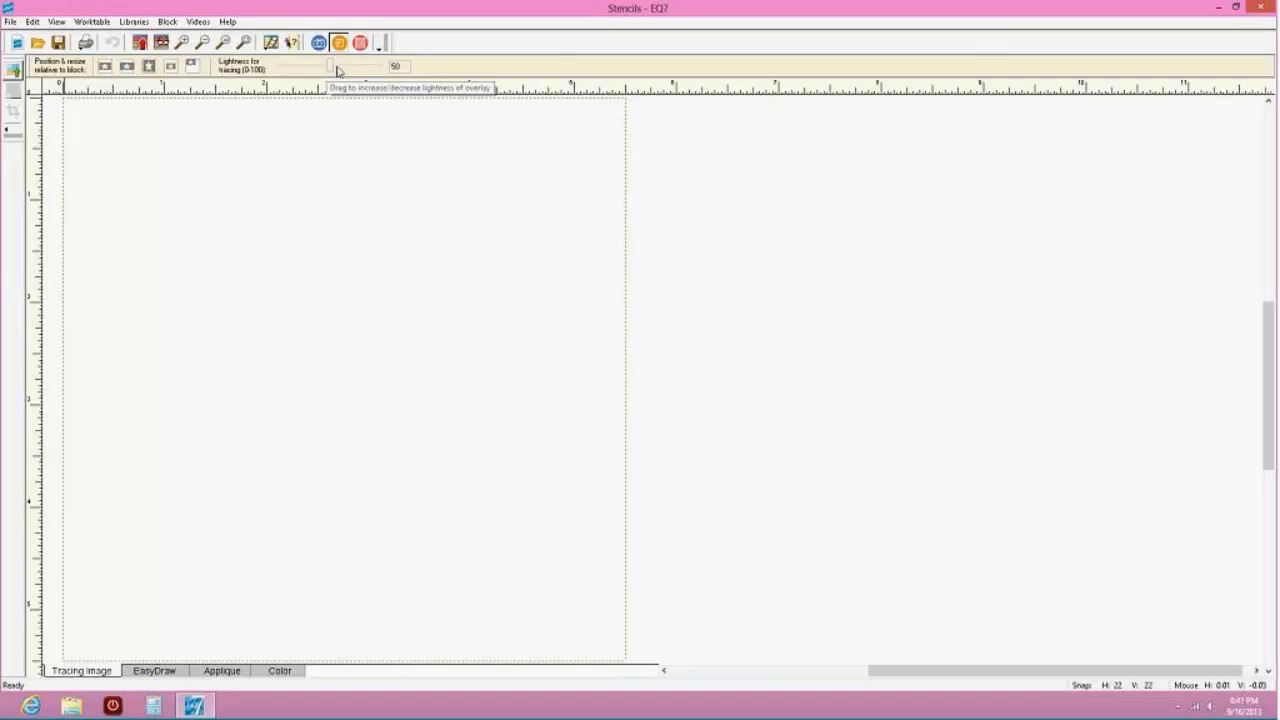
{"action": "mouse_move", "coordinate": [333, 68]}
{"action": "left_mouse_down"}
{"action": "mouse_move", "coordinate": [360, 68]}
{"action": "mouse_move", "coordinate": [326, 68]}
{"action": "left_mouse_up"}
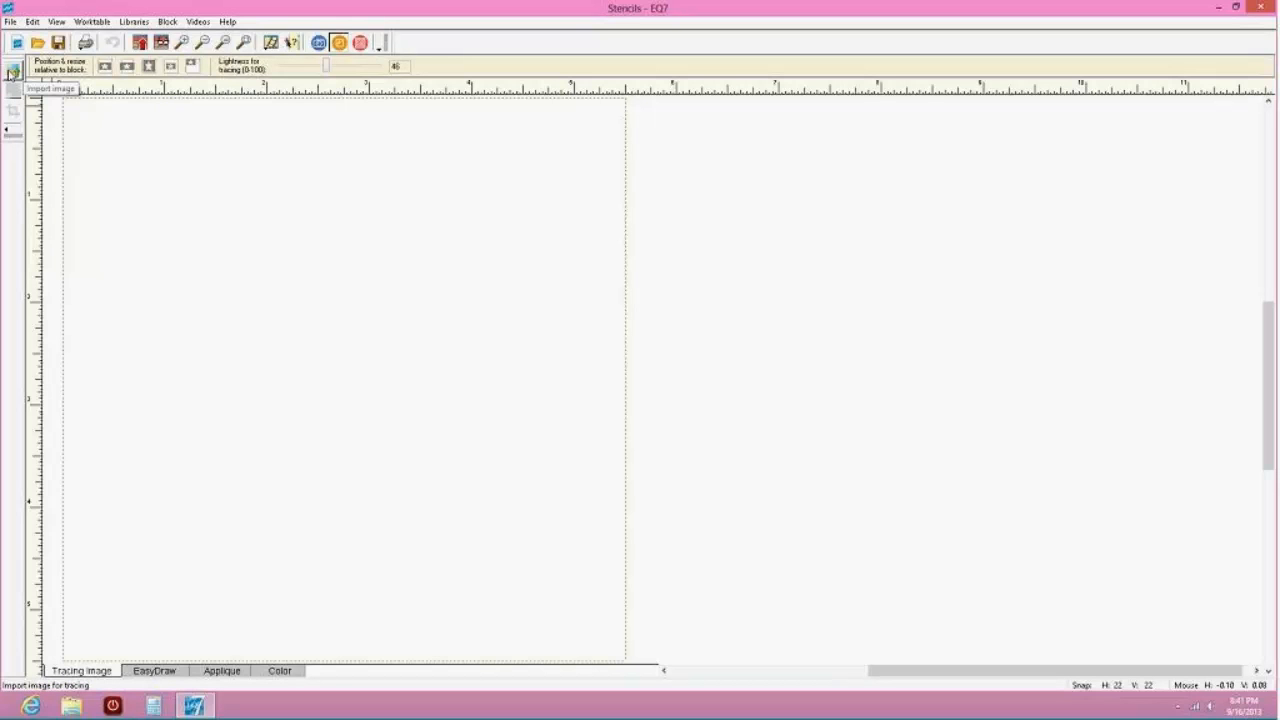
{"action": "left_click", "coordinate": [11, 72]}
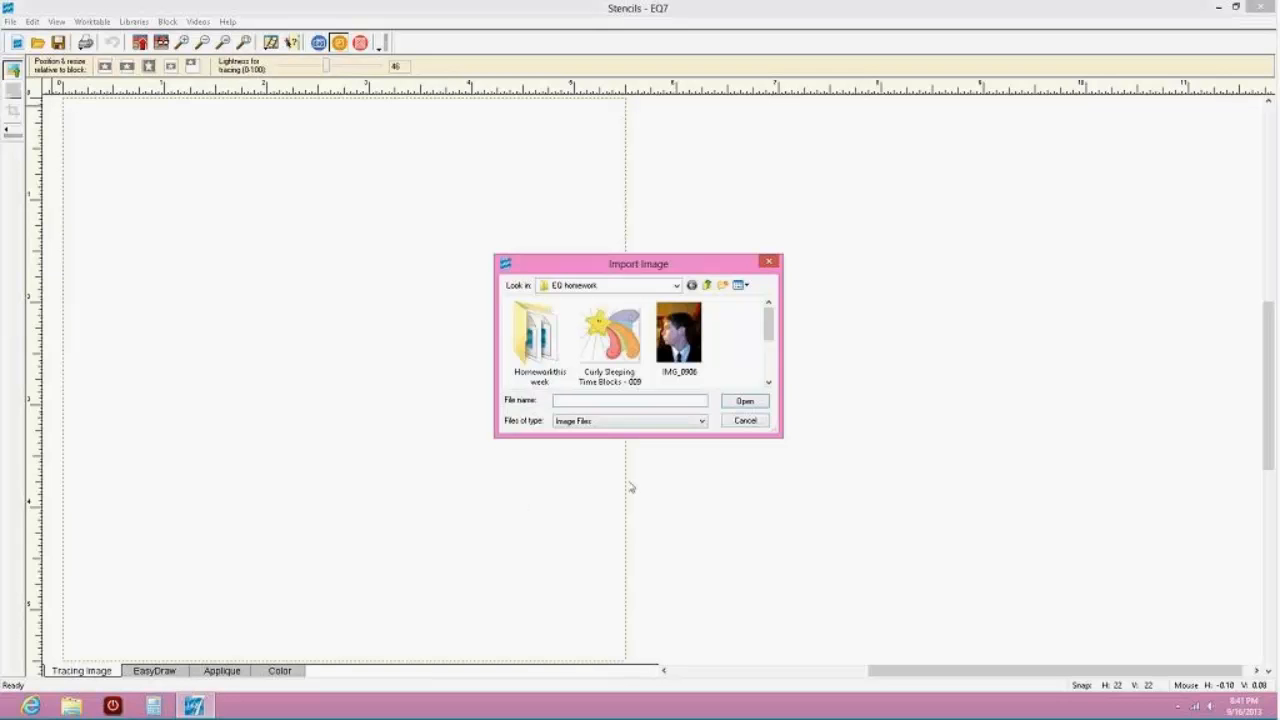
{"action": "left_click", "coordinate": [703, 422]}
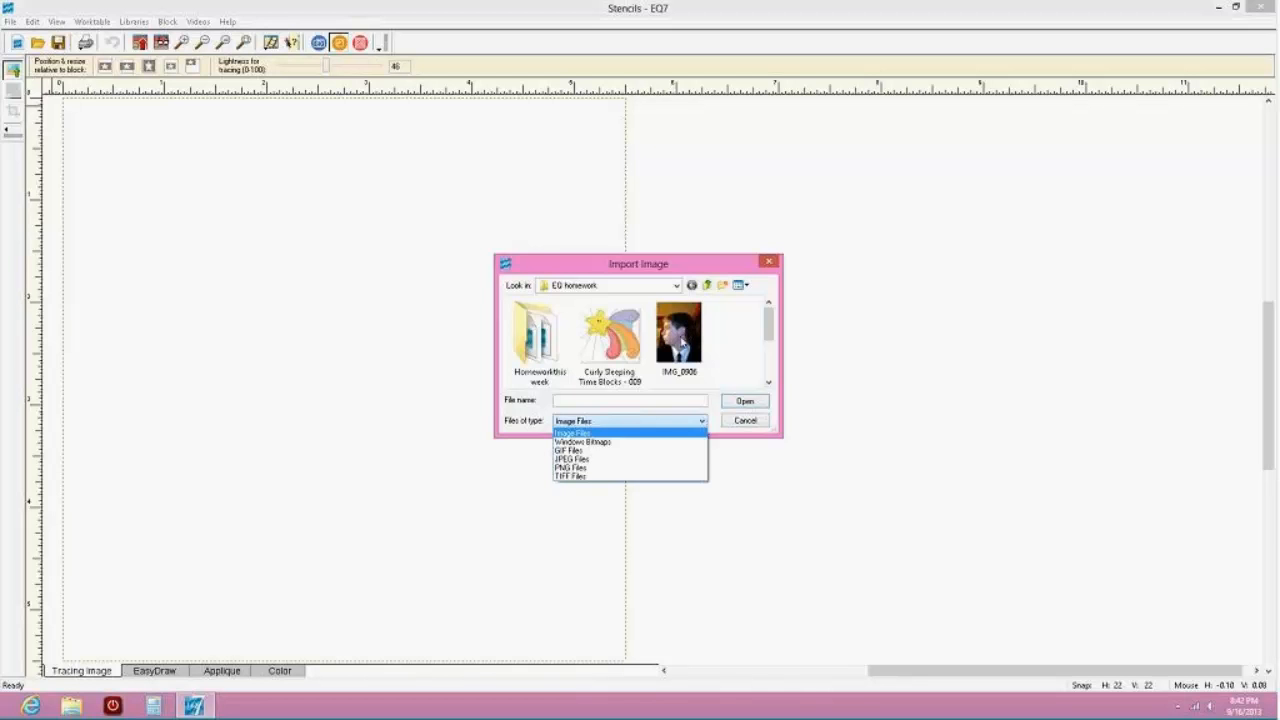
{"action": "left_click", "coordinate": [771, 331]}
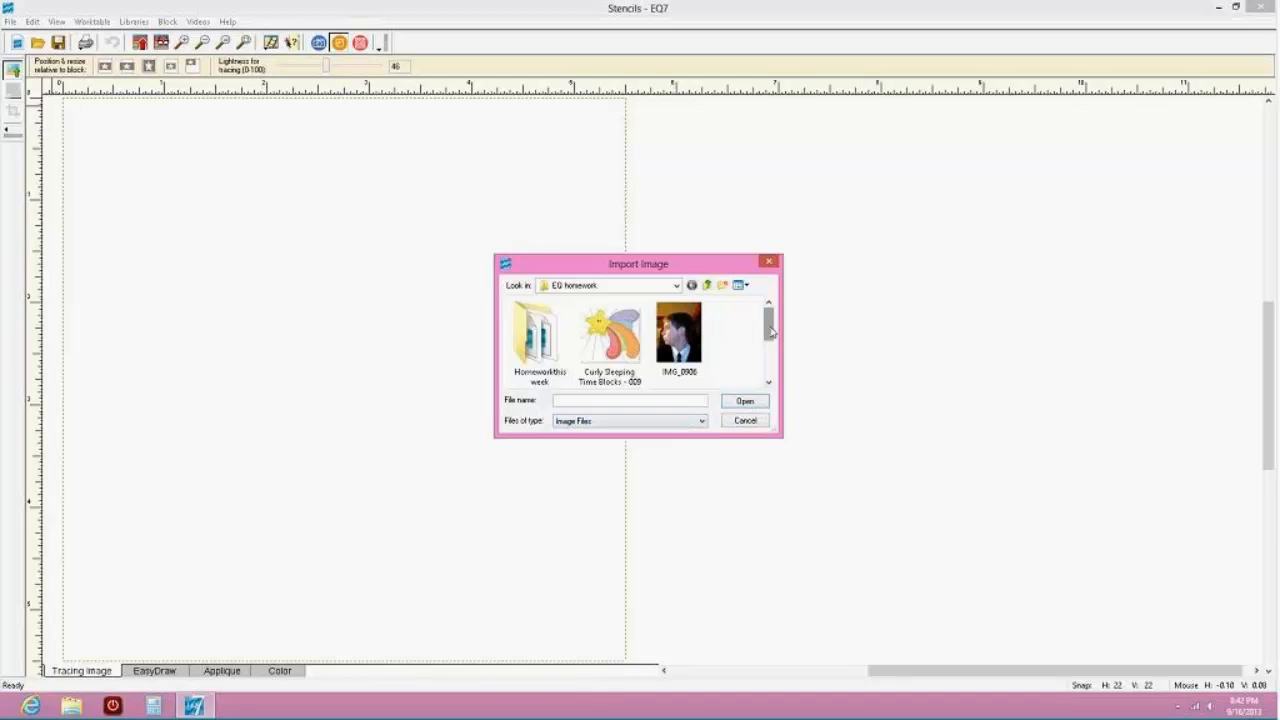
{"action": "left_click_drag", "start_coordinate": [770, 332], "coordinate": [768, 354]}
{"action": "left_click", "coordinate": [605, 353]}
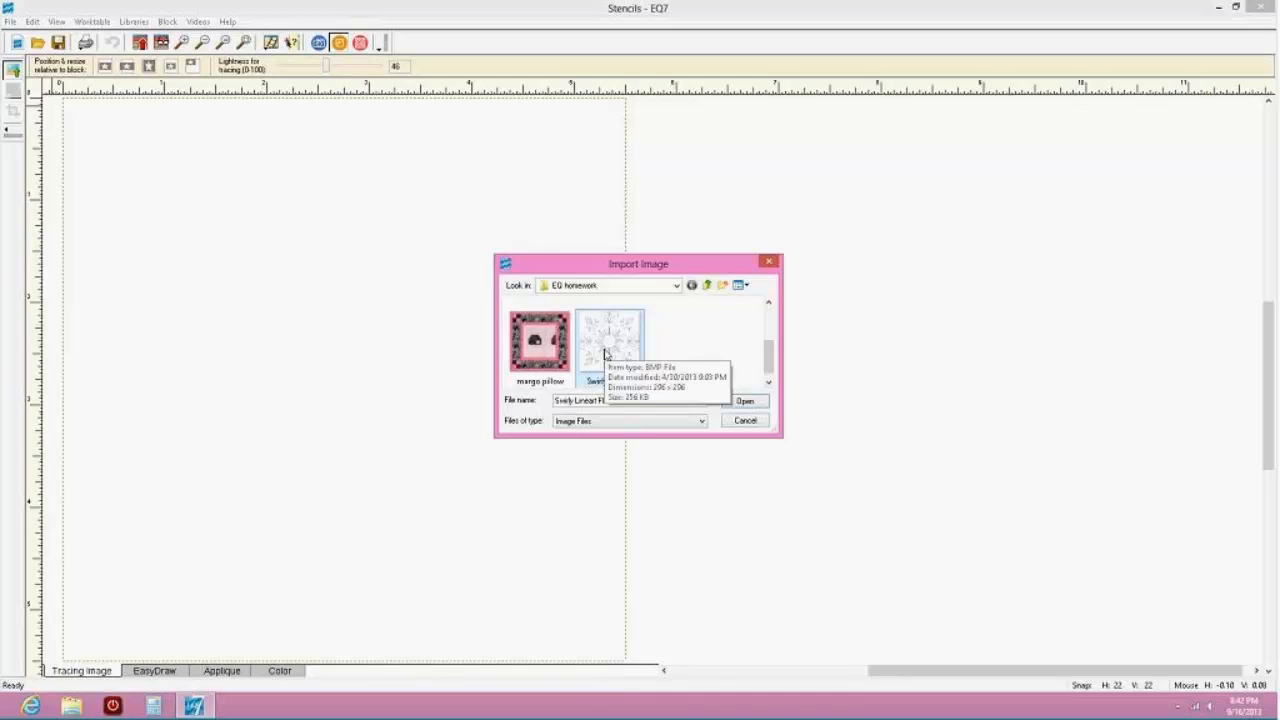
{"action": "left_click", "coordinate": [760, 402]}
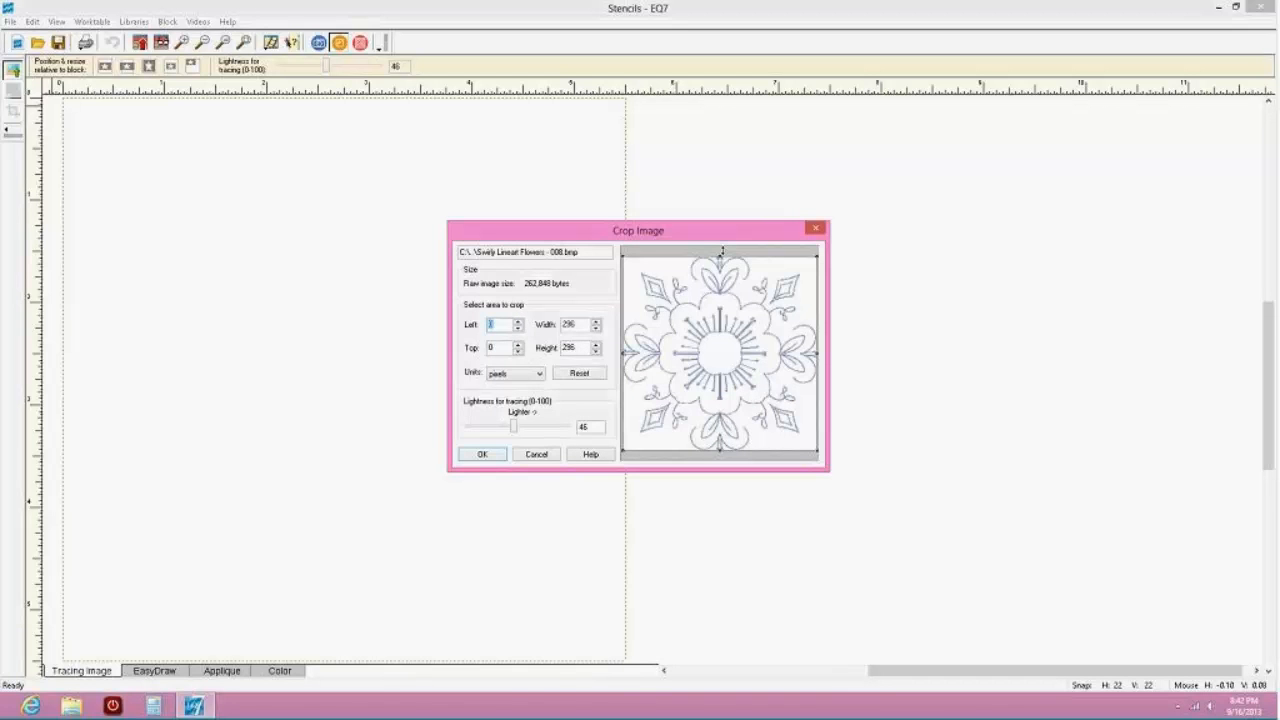
Try adjusting the upper edge of the crop area and set the crop units to inches
{"action": "left_click_drag", "start_coordinate": [719, 247], "coordinate": [719, 255]}
{"action": "mouse_move", "coordinate": [719, 257]}
{"action": "left_mouse_down"}
{"action": "mouse_move", "coordinate": [720, 298]}
{"action": "mouse_move", "coordinate": [720, 254]}
{"action": "left_mouse_up"}
{"action": "left_click", "coordinate": [537, 374]}
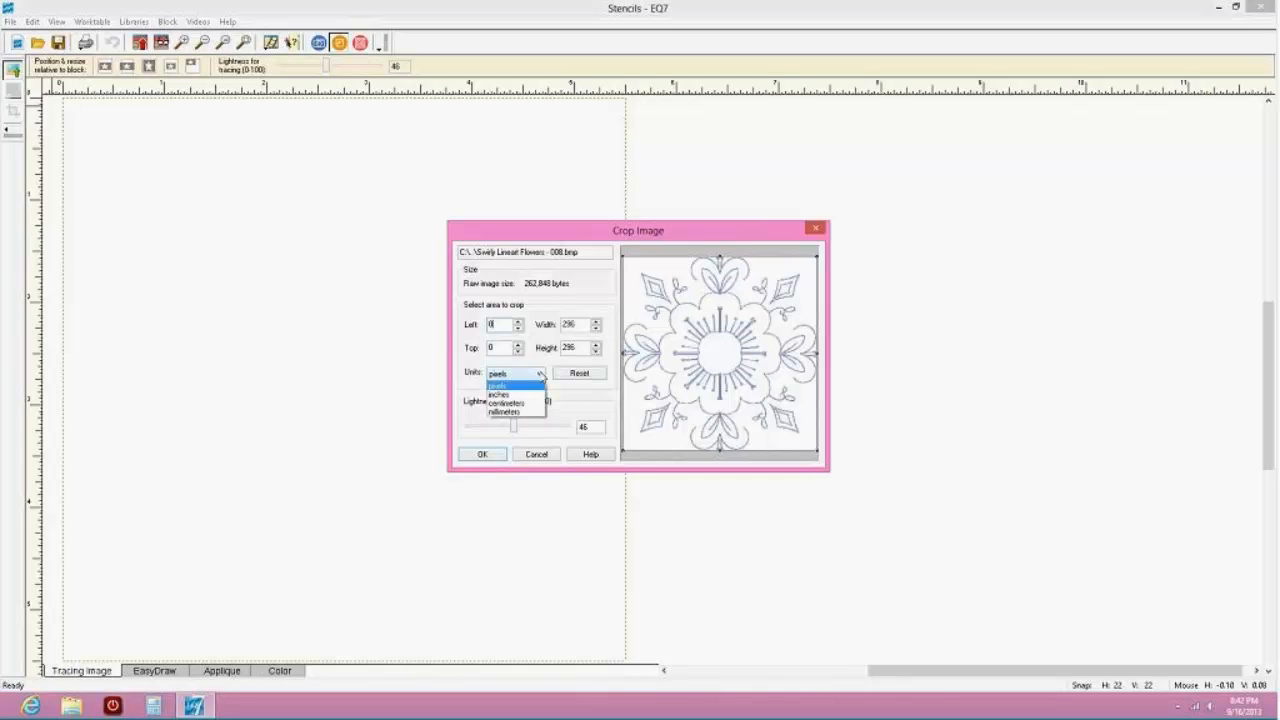
{"action": "left_click", "coordinate": [517, 396]}
Re-enter the crop width as 3.083 inches
{"action": "double_click", "coordinate": [585, 323]}
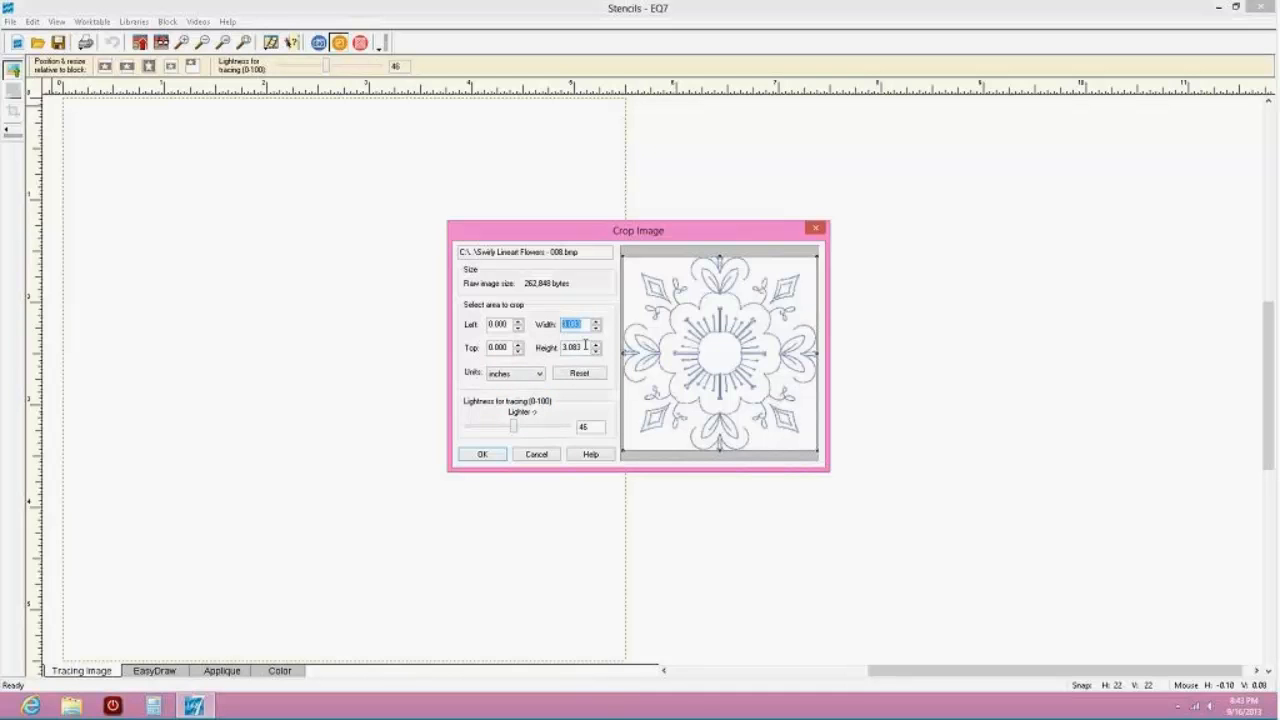
{"action": "type", "text": "3.003"}
{"action": "left_click_drag", "start_coordinate": [581, 322], "coordinate": [551, 317]}
{"action": "type", "text": "3.003.0"}
{"action": "key", "text": "BackSpace"}
{"action": "key", "text": "BackSpace"}
{"action": "key", "text": "BackSpace"}
{"action": "key", "text": "BackSpace"}
{"action": "key", "text": "BackSpace"}
{"action": "key", "text": "BackSpace"}
{"action": "key", "text": "BackSpace"}
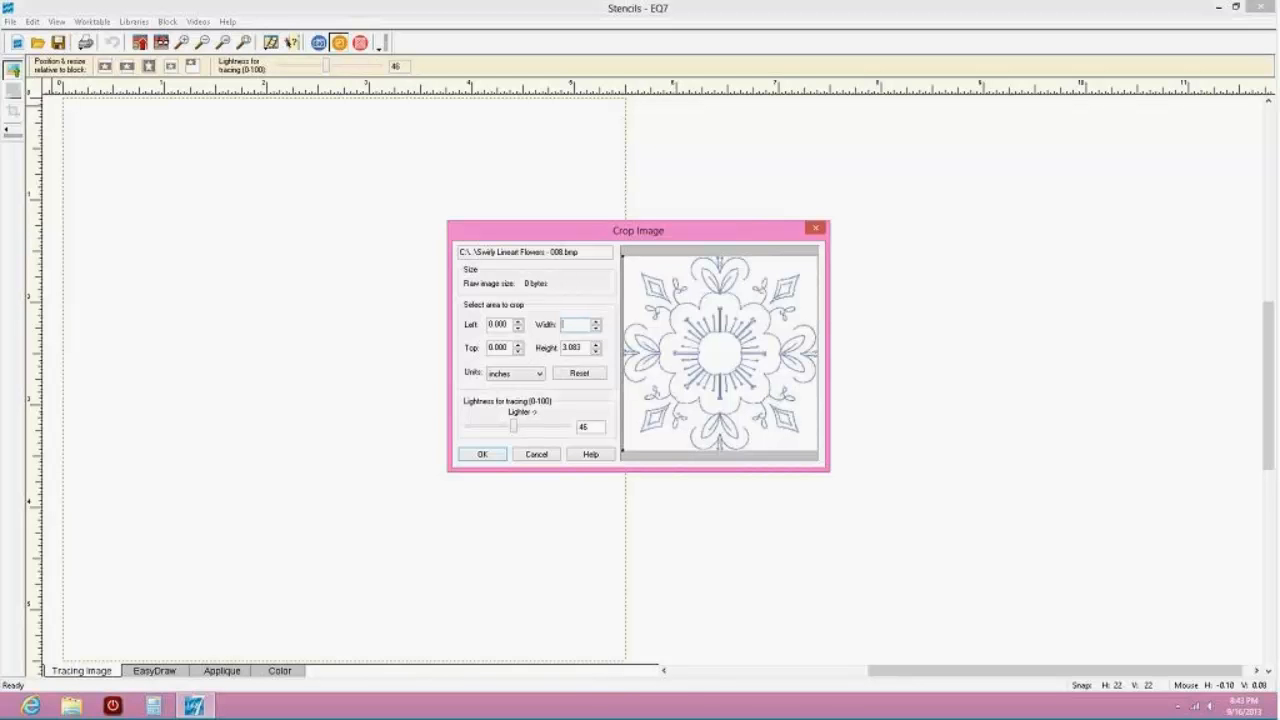
{"action": "type", "text": "3.003"}
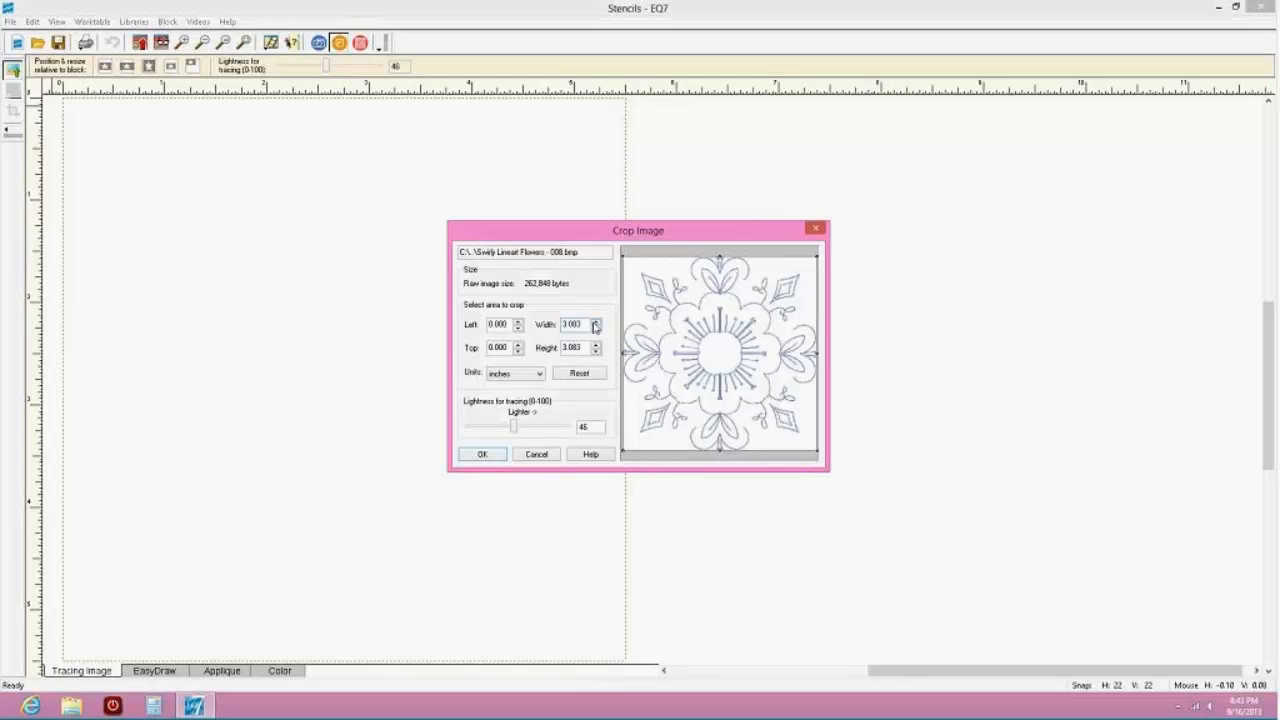
{"action": "left_click", "coordinate": [595, 326]}
Set the imported image's tracing lightness to 64, accept the full crop area and place the image over the block
{"action": "left_click_drag", "start_coordinate": [511, 430], "coordinate": [574, 440]}
{"action": "left_click_drag", "start_coordinate": [567, 428], "coordinate": [533, 428]}
{"action": "left_click", "coordinate": [482, 455]}
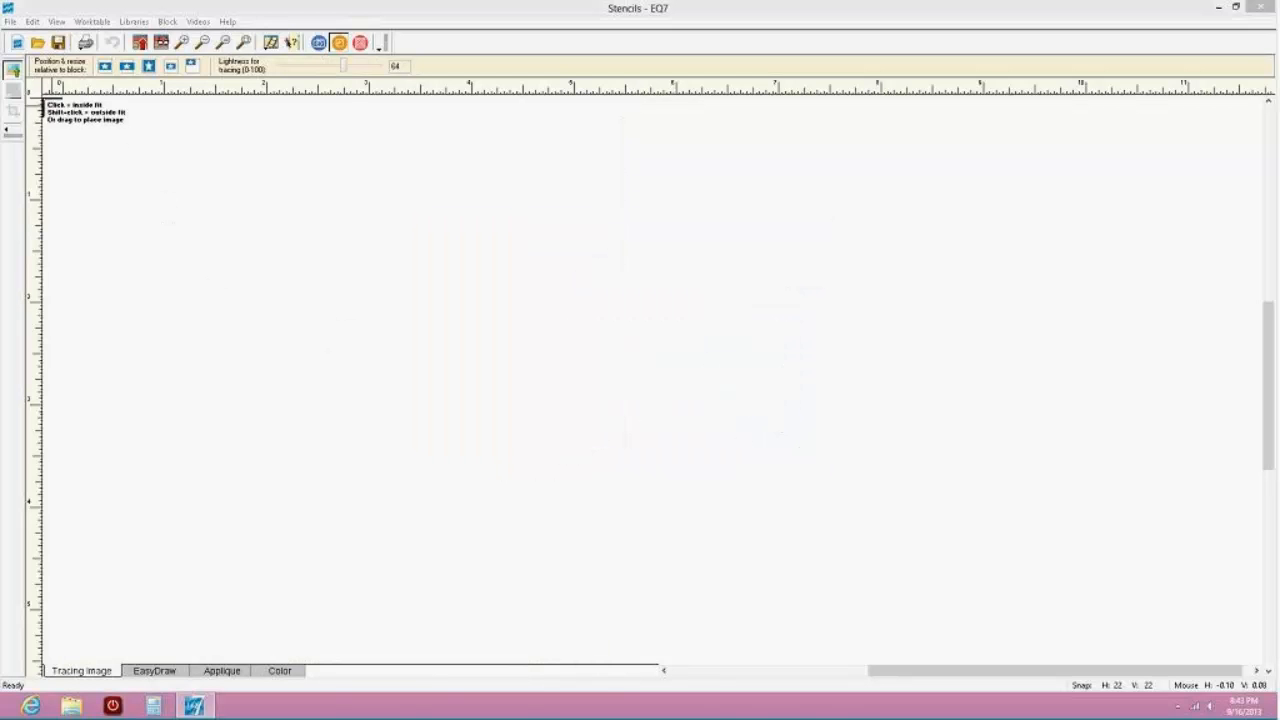
{"action": "mouse_move", "coordinate": [47, 100]}
{"action": "left_mouse_down"}
{"action": "mouse_move", "coordinate": [163, 263]}
{"action": "mouse_move", "coordinate": [534, 631]}
{"action": "mouse_move", "coordinate": [605, 657]}
{"action": "mouse_move", "coordinate": [488, 669]}
{"action": "left_mouse_up"}
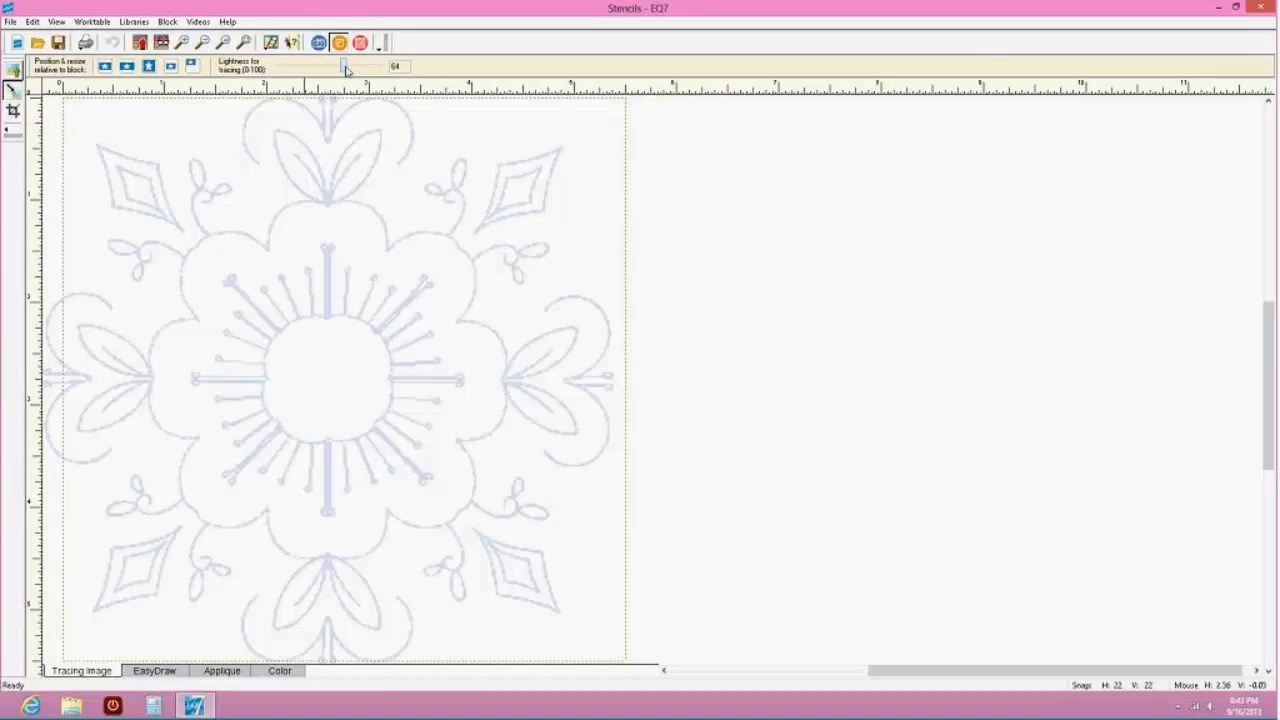
Set the tracing image's lightness to 19 and fit the image to the block outline
{"action": "mouse_move", "coordinate": [345, 68]}
{"action": "left_mouse_down"}
{"action": "mouse_move", "coordinate": [384, 82]}
{"action": "mouse_move", "coordinate": [287, 73]}
{"action": "left_mouse_up"}
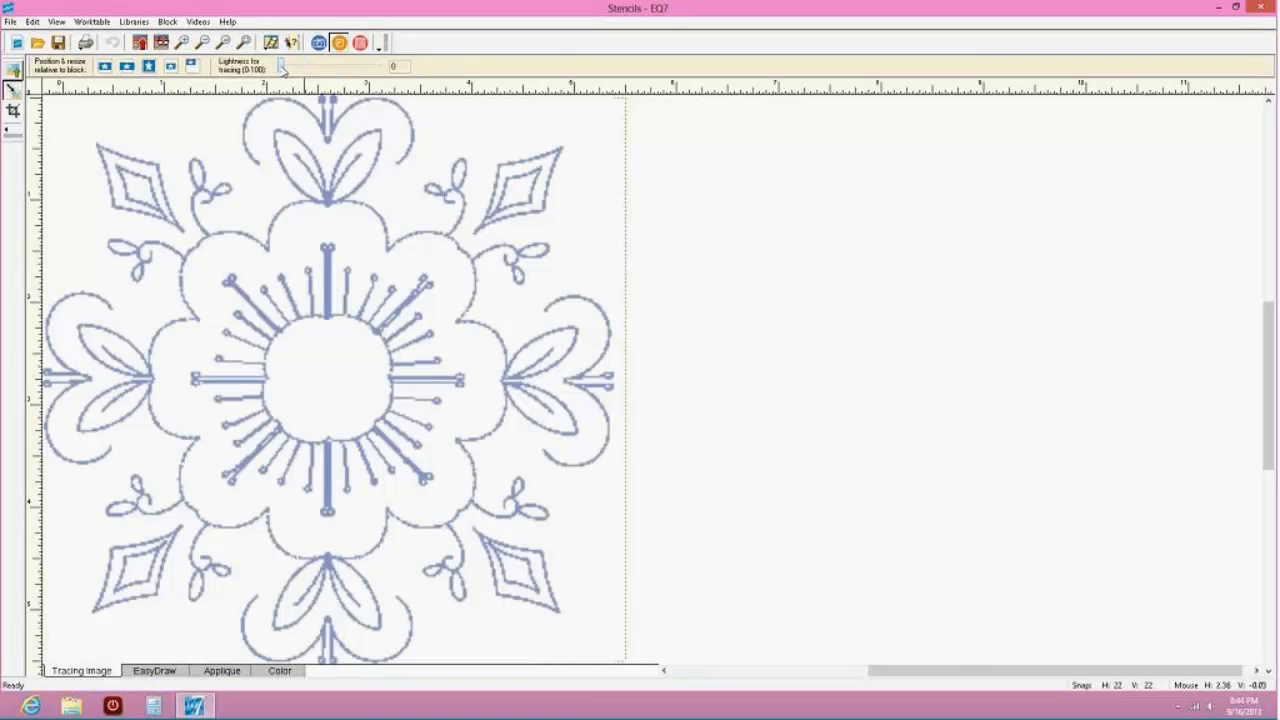
{"action": "left_click_drag", "start_coordinate": [282, 64], "coordinate": [308, 70]}
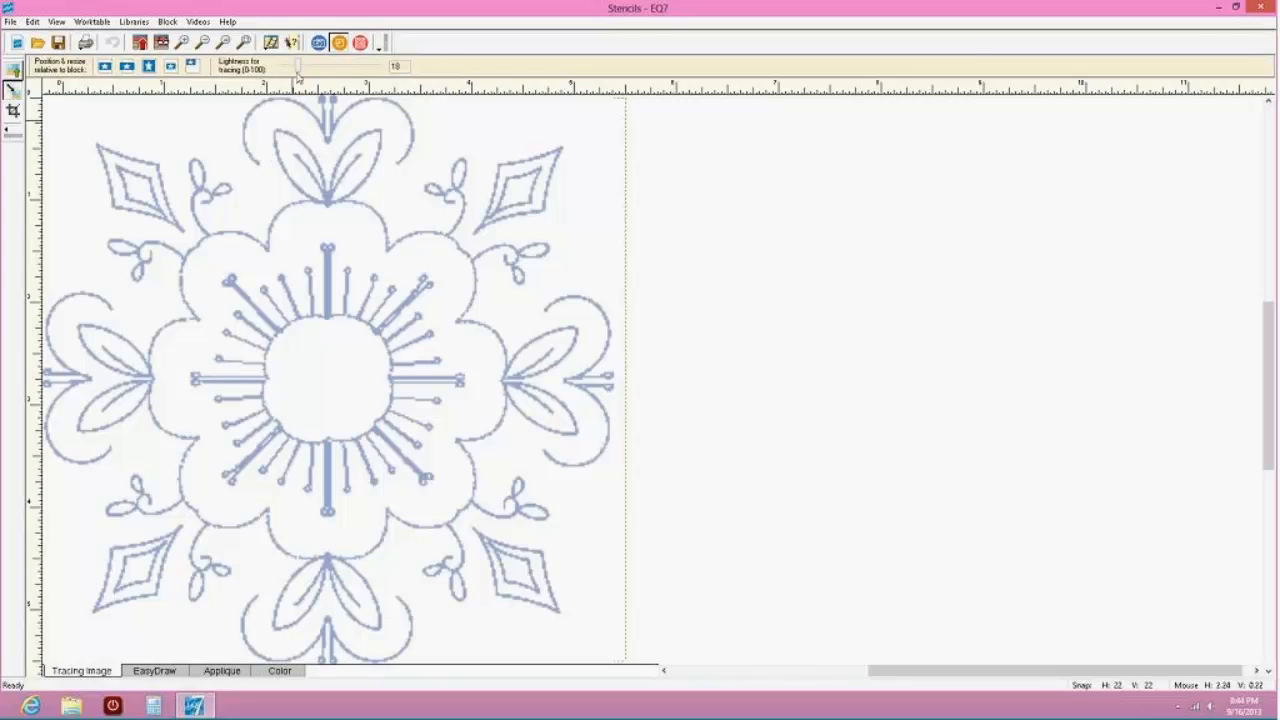
{"action": "mouse_move", "coordinate": [297, 74]}
{"action": "left_mouse_down"}
{"action": "mouse_move", "coordinate": [355, 70]}
{"action": "mouse_move", "coordinate": [291, 70]}
{"action": "mouse_move", "coordinate": [302, 65]}
{"action": "left_mouse_up"}
{"action": "left_click", "coordinate": [148, 66]}
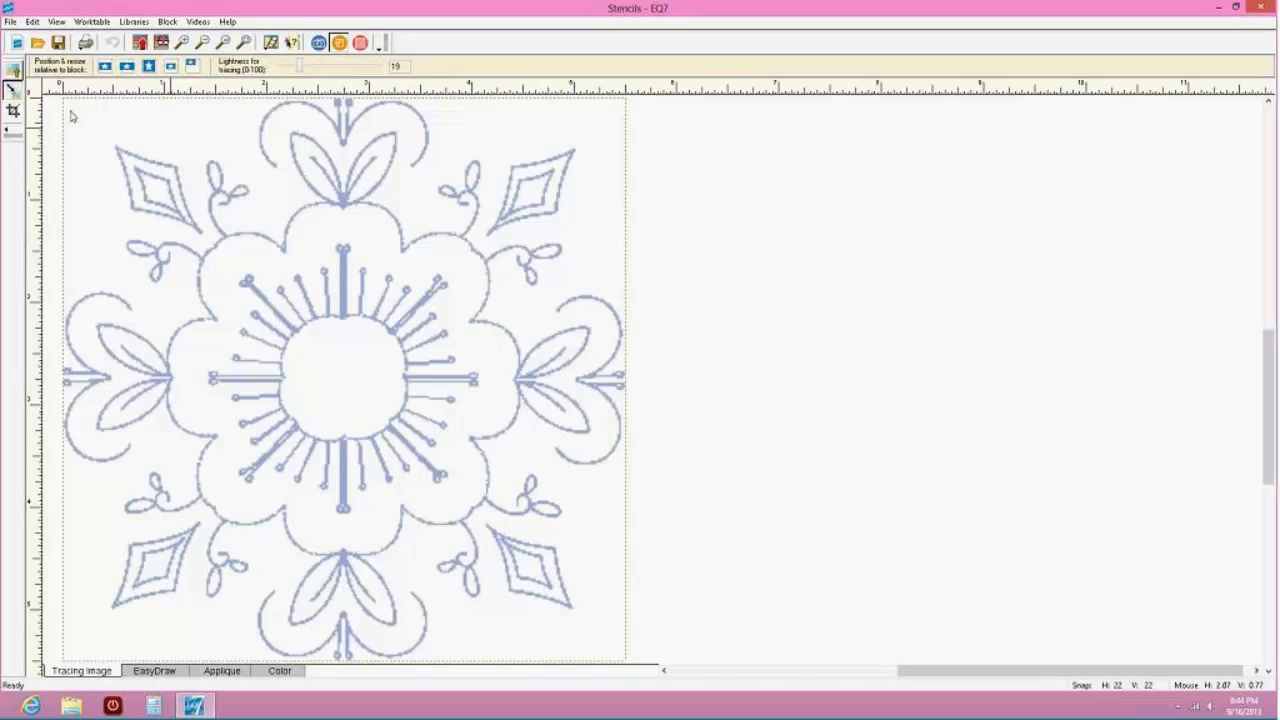
Check which tracing tools can be added to or removed from the toolbar
{"action": "right_click", "coordinate": [9, 134]}
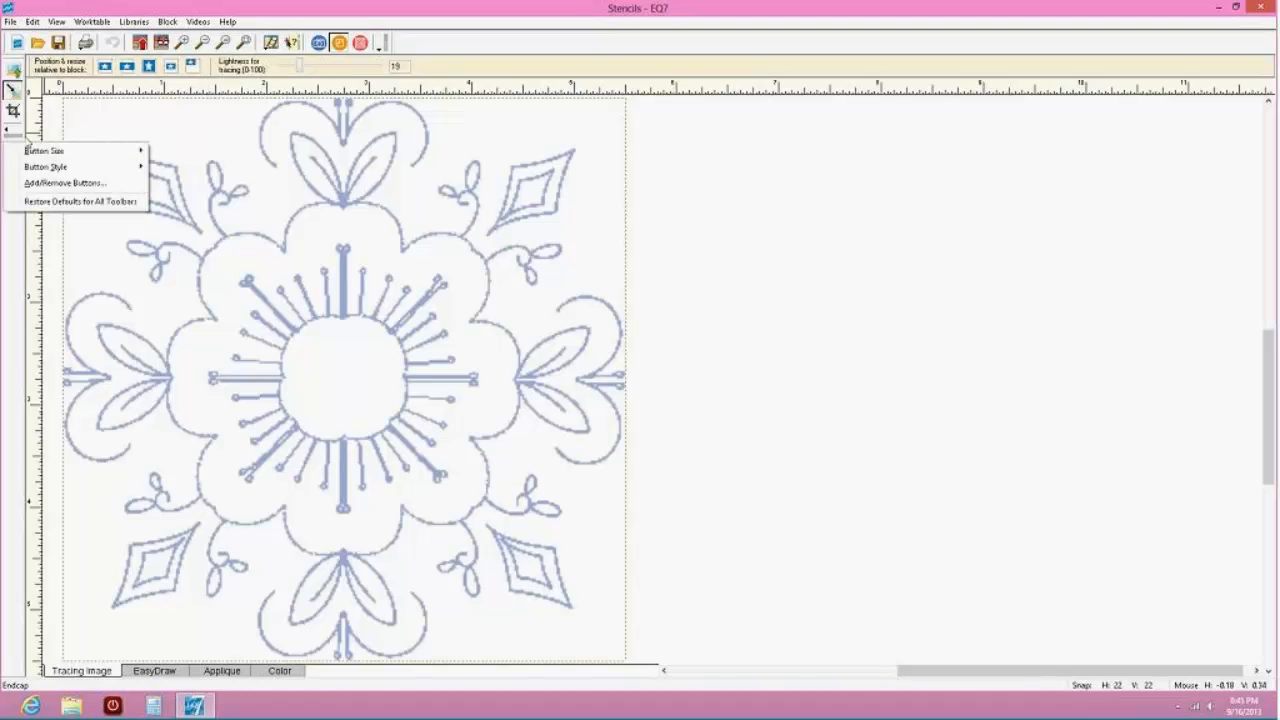
{"action": "left_click", "coordinate": [32, 184]}
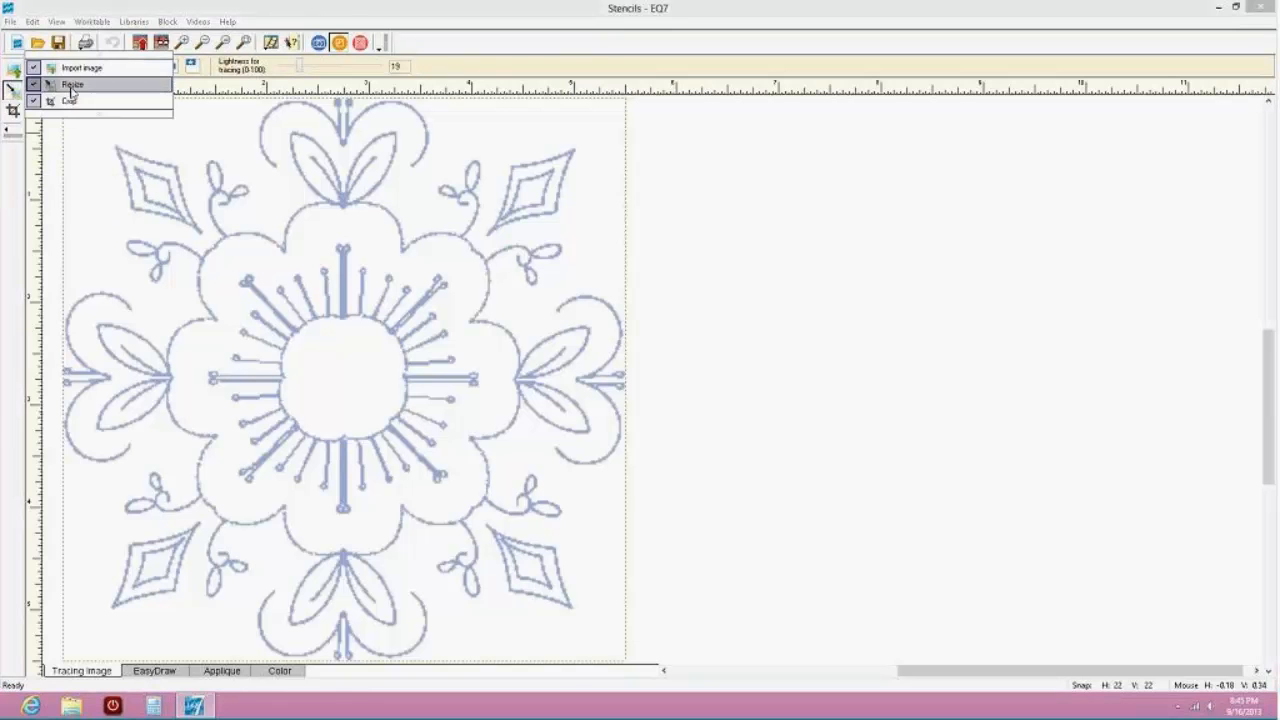
{"action": "left_click", "coordinate": [18, 163]}
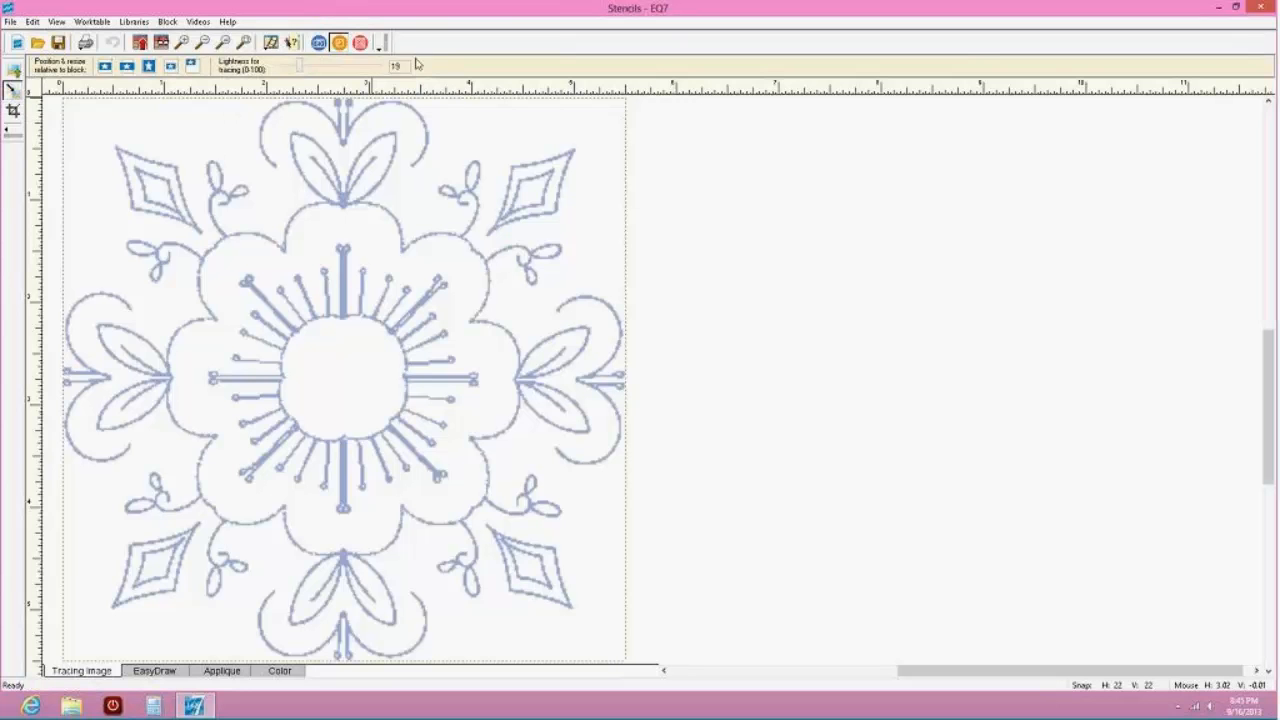
Switch to EasyDraw with the tracing image behind the grid and turn on snapping to lines and arcs of the drawing
{"action": "left_click", "coordinate": [150, 670]}
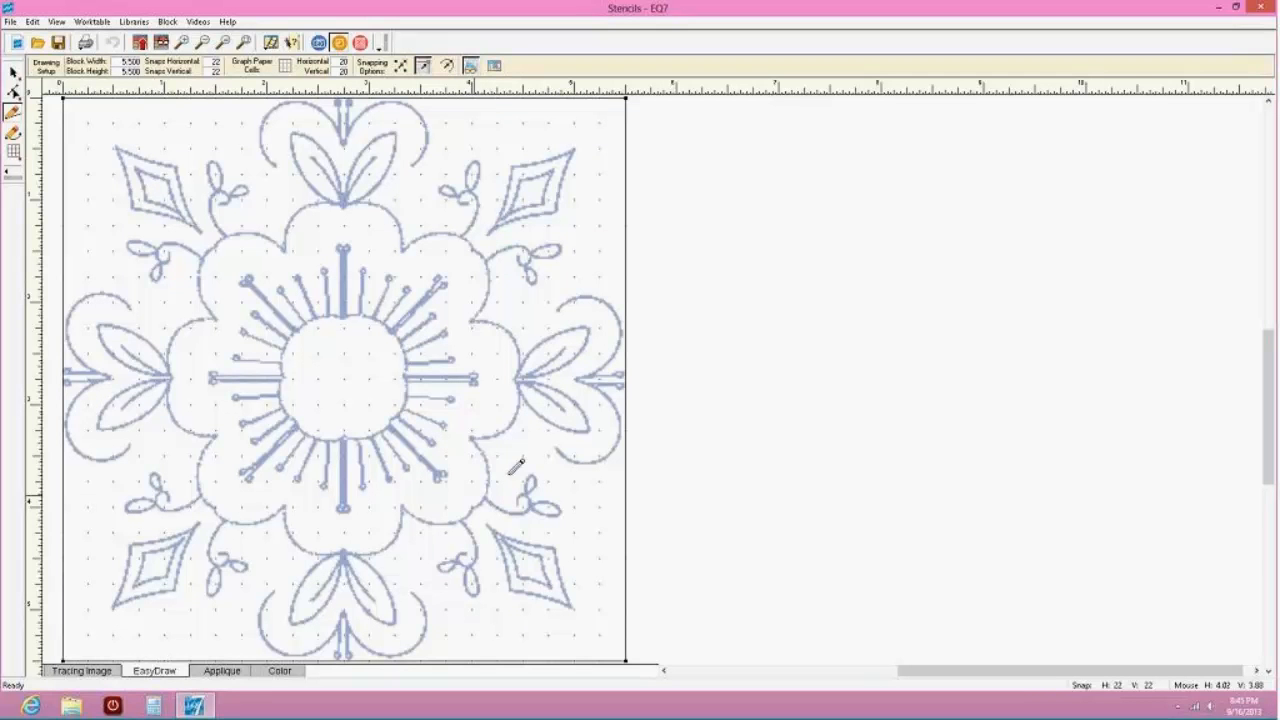
{"action": "left_click", "coordinate": [13, 153]}
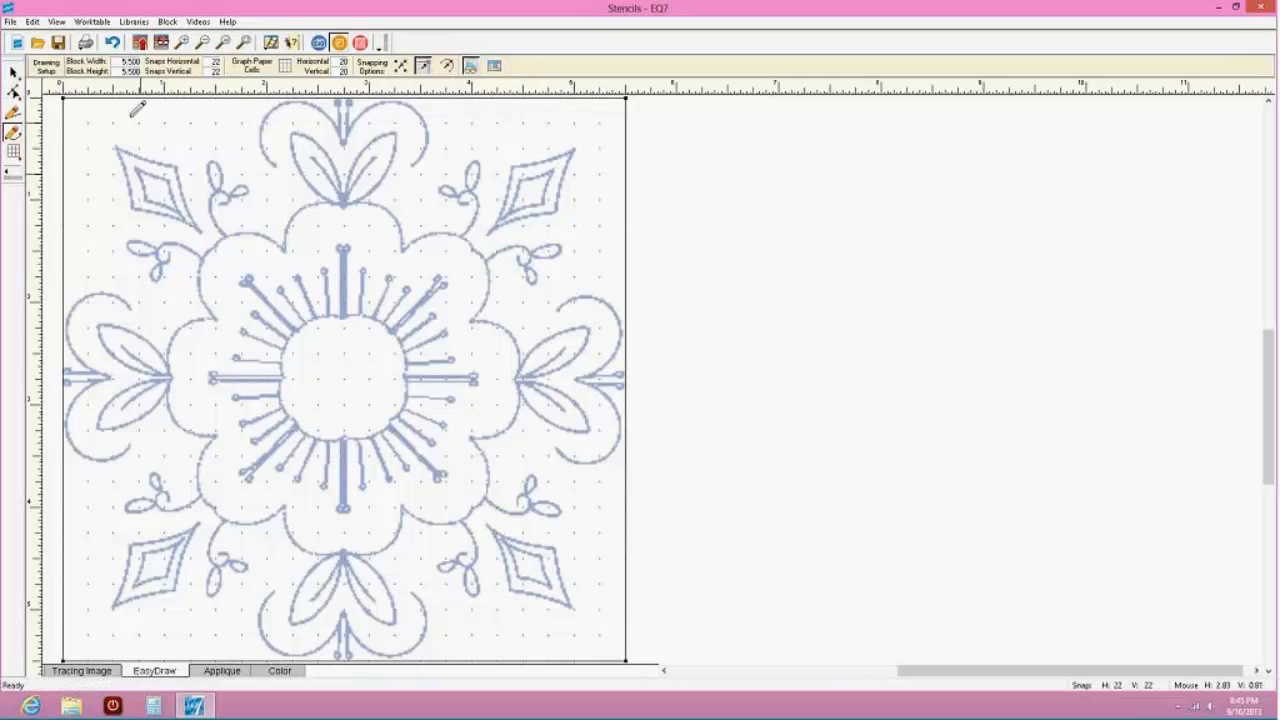
{"action": "left_click", "coordinate": [15, 75]}
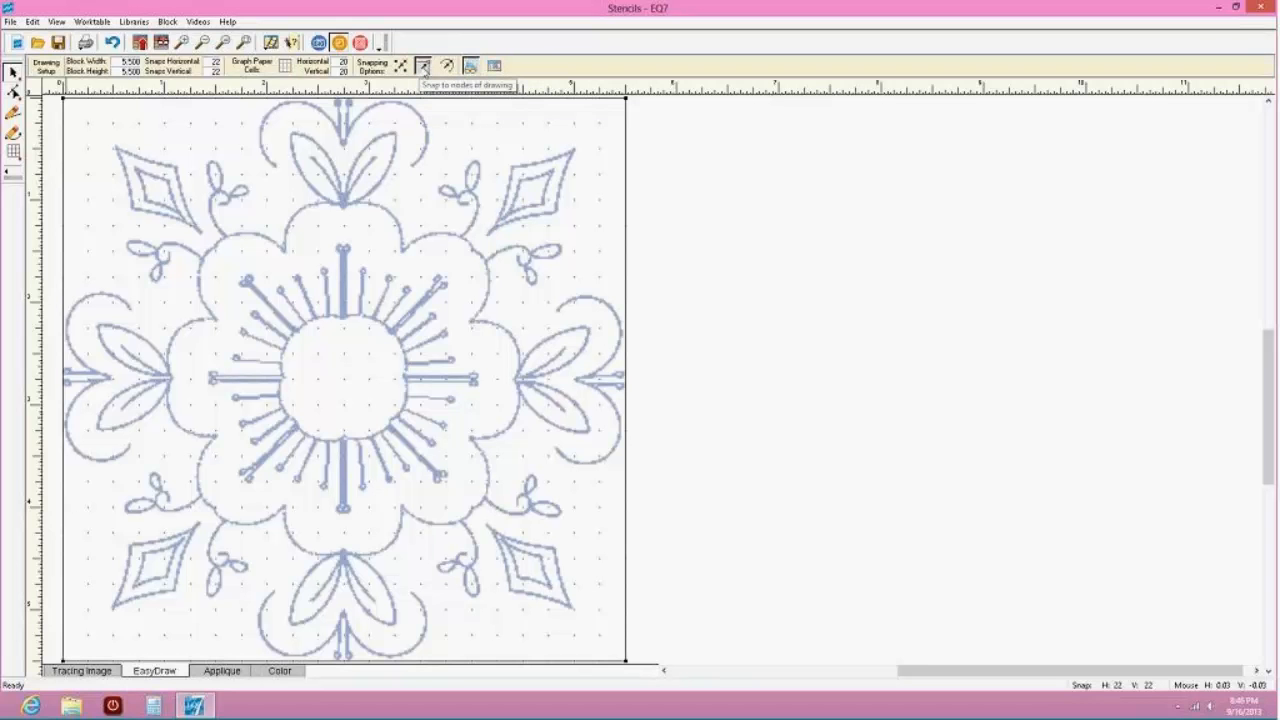
{"action": "left_click", "coordinate": [446, 66]}
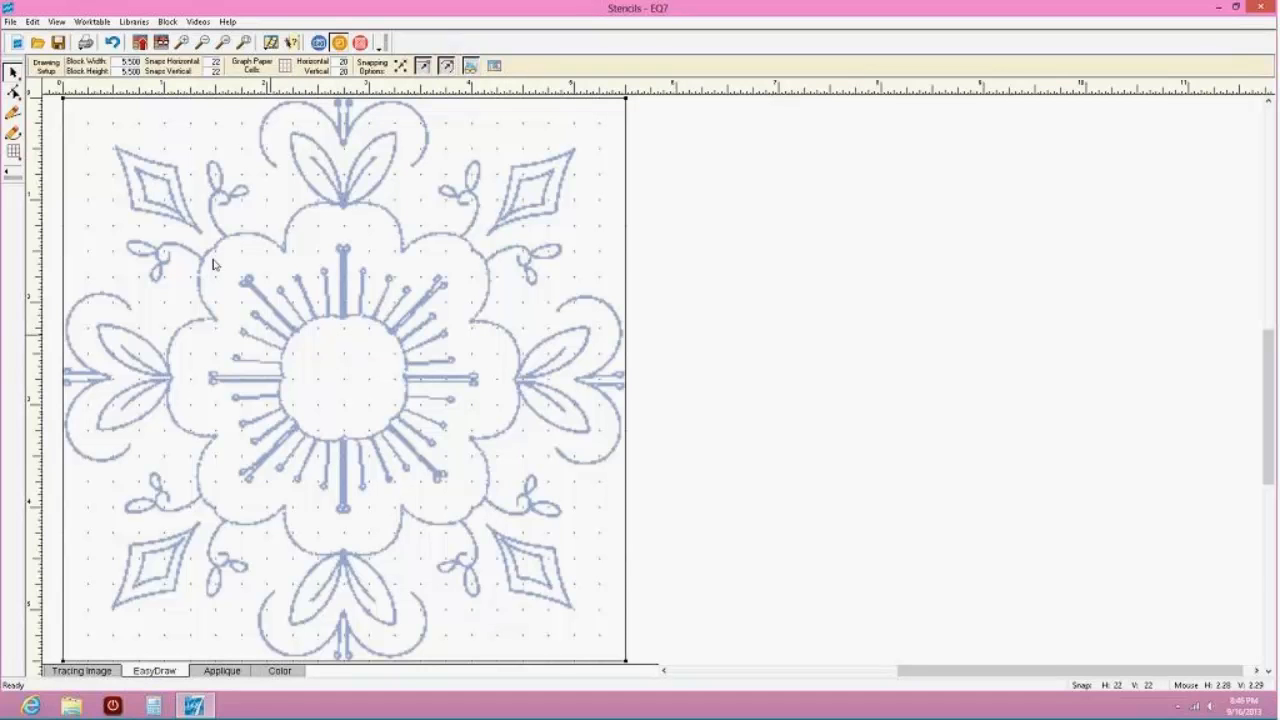
Trace the flower's central circle with a closed ring of connected arcs using the Arc tool
{"action": "left_click", "coordinate": [14, 132]}
{"action": "mouse_move", "coordinate": [286, 379]}
{"action": "left_mouse_down"}
{"action": "mouse_move", "coordinate": [294, 338]}
{"action": "mouse_move", "coordinate": [286, 392]}
{"action": "mouse_move", "coordinate": [302, 437]}
{"action": "mouse_move", "coordinate": [272, 312]}
{"action": "mouse_move", "coordinate": [275, 410]}
{"action": "mouse_move", "coordinate": [301, 410]}
{"action": "mouse_move", "coordinate": [318, 431]}
{"action": "mouse_move", "coordinate": [386, 432]}
{"action": "mouse_move", "coordinate": [409, 370]}
{"action": "left_mouse_up"}
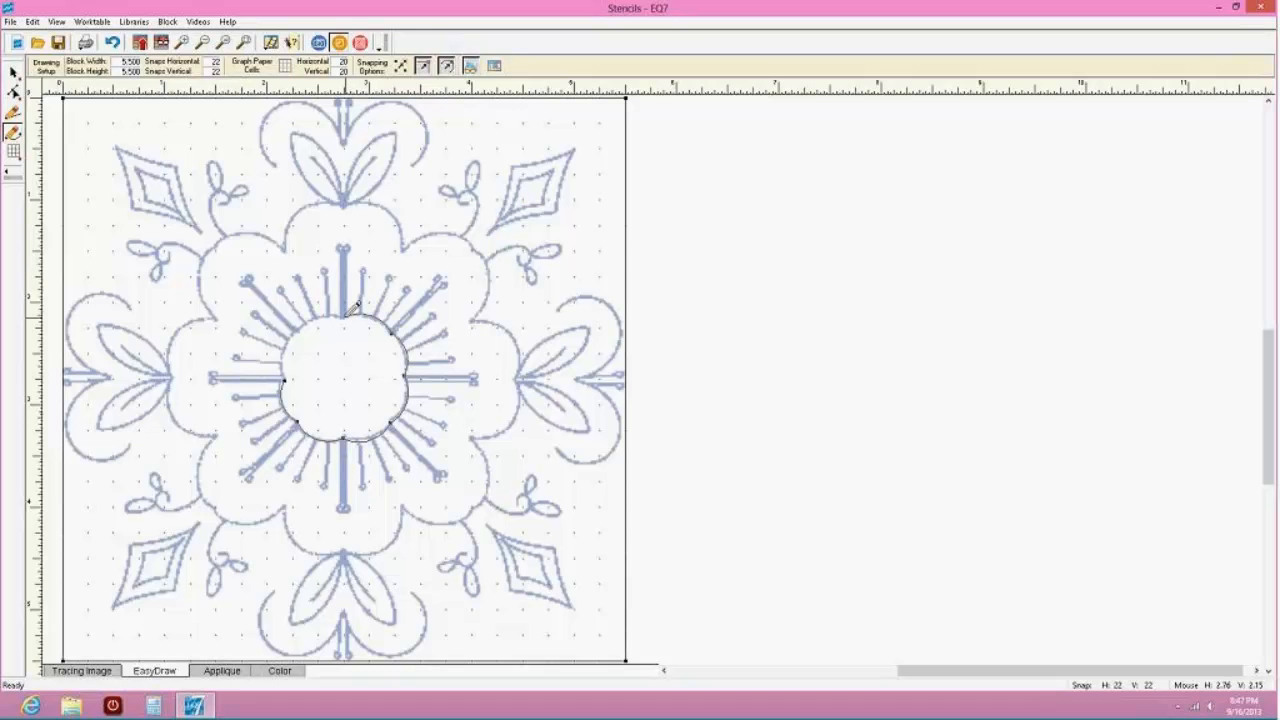
{"action": "left_click_drag", "start_coordinate": [346, 317], "coordinate": [300, 328]}
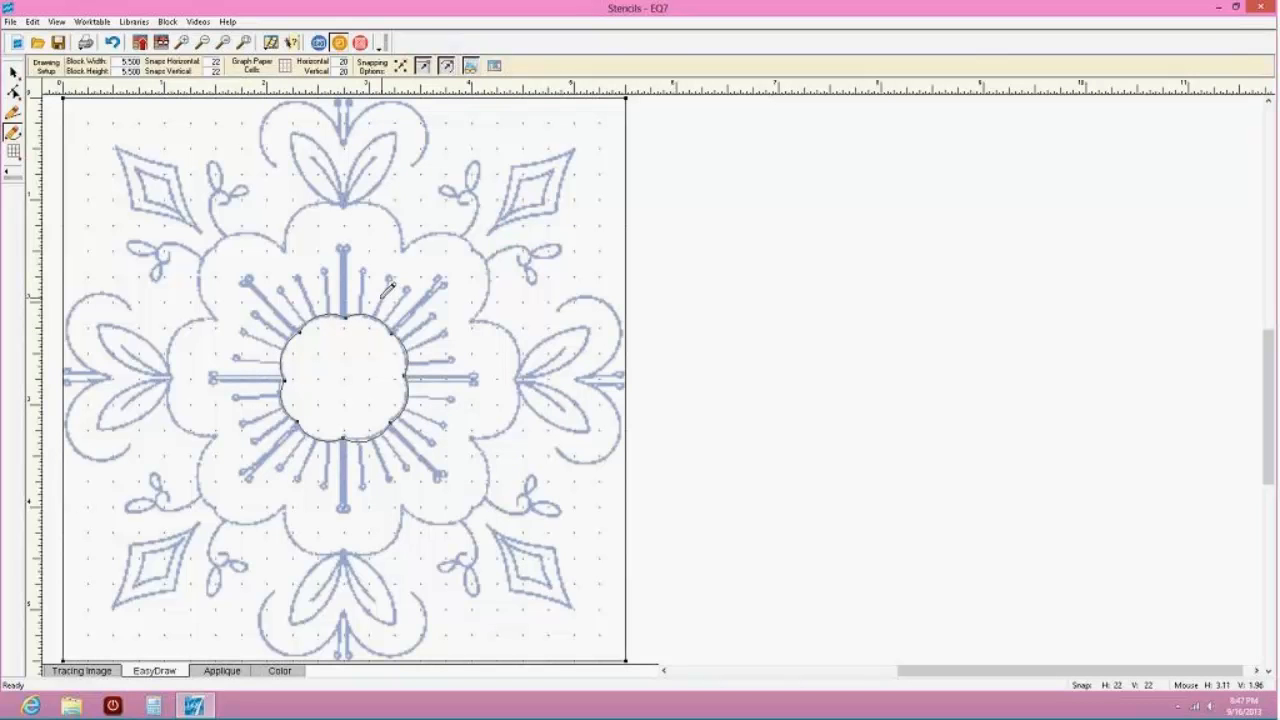
Select arcs along the upper part of the traced centre and examine up close how their ends join
{"action": "left_click", "coordinate": [13, 72]}
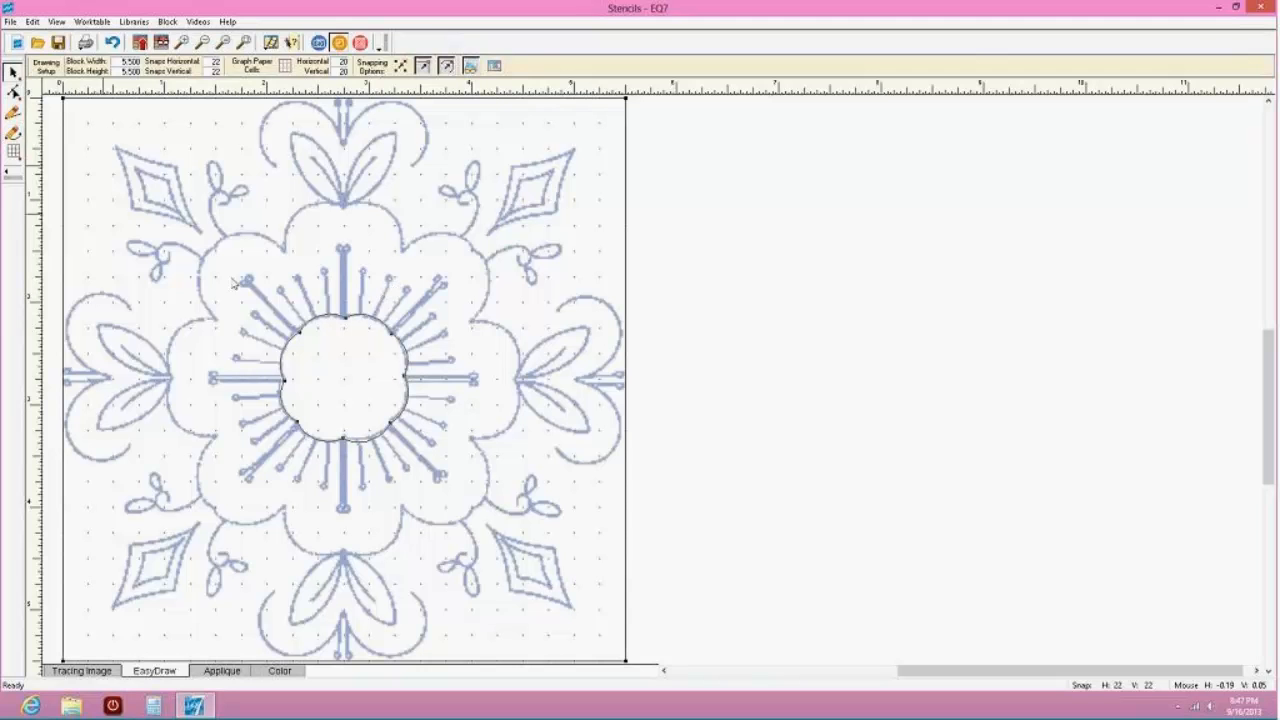
{"action": "left_click", "coordinate": [325, 318]}
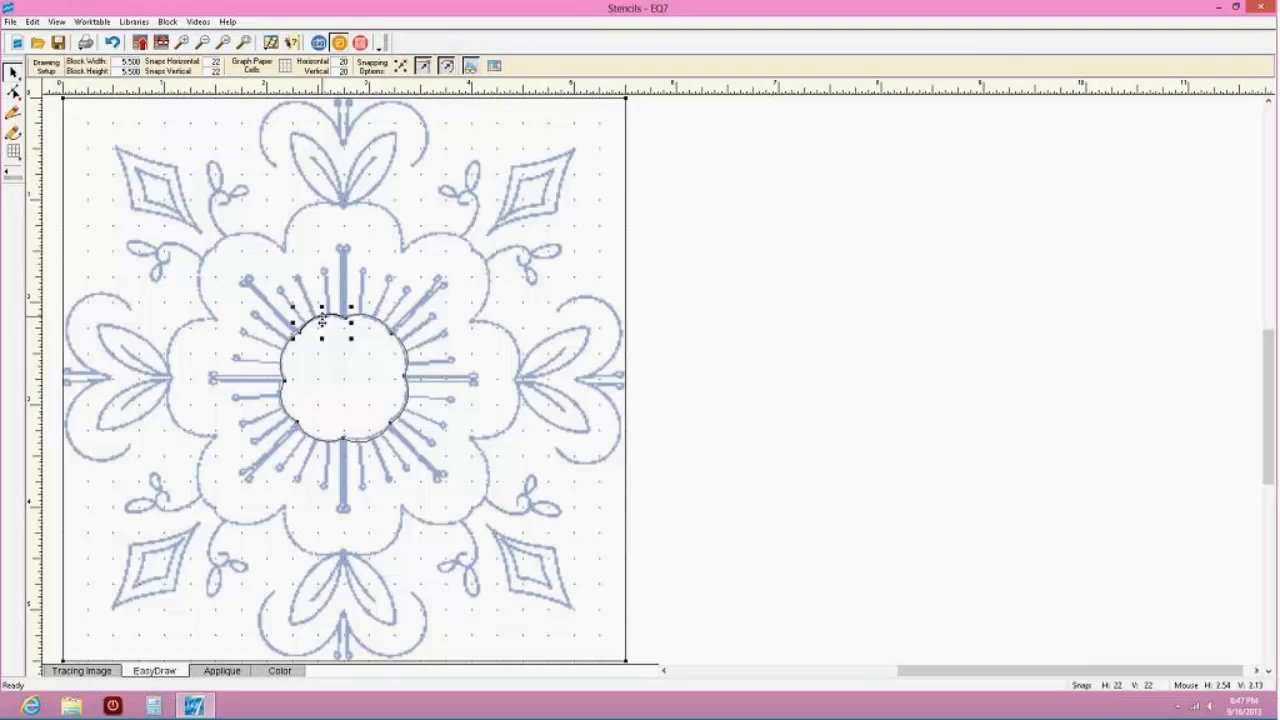
{"action": "left_click", "coordinate": [369, 322]}
{"action": "left_click_drag", "start_coordinate": [274, 304], "coordinate": [401, 364]}
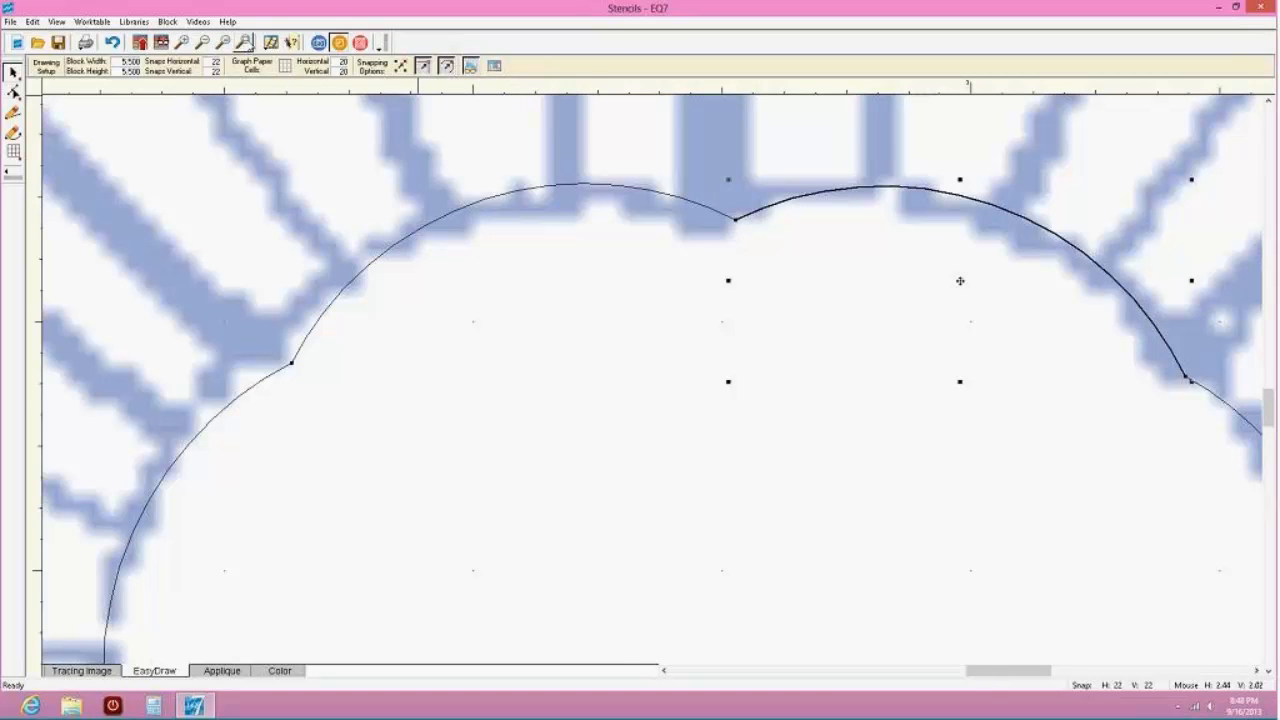
{"action": "left_click", "coordinate": [244, 43]}
{"action": "left_click", "coordinate": [469, 298]}
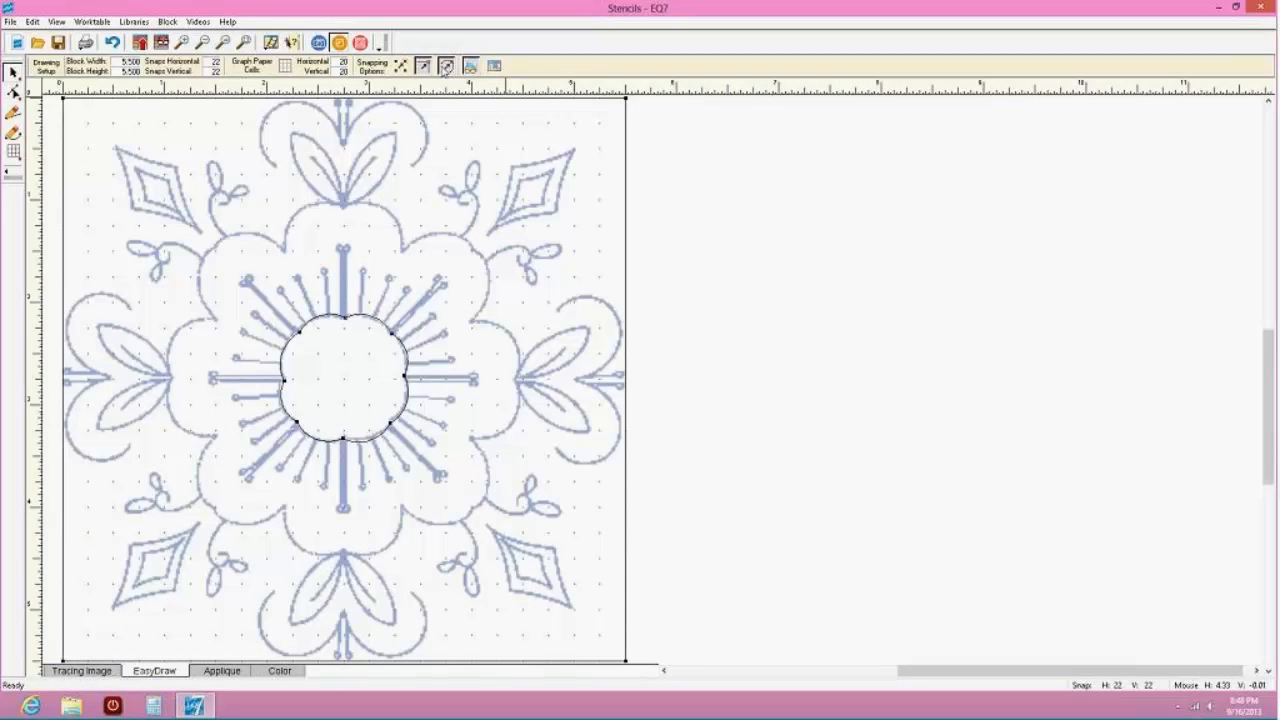
Turn off snapping to nodes and to lines and arcs, and draw a loose loop of test arcs over the flower's upper-right petal
{"action": "left_click", "coordinate": [446, 68]}
{"action": "left_click", "coordinate": [424, 67]}
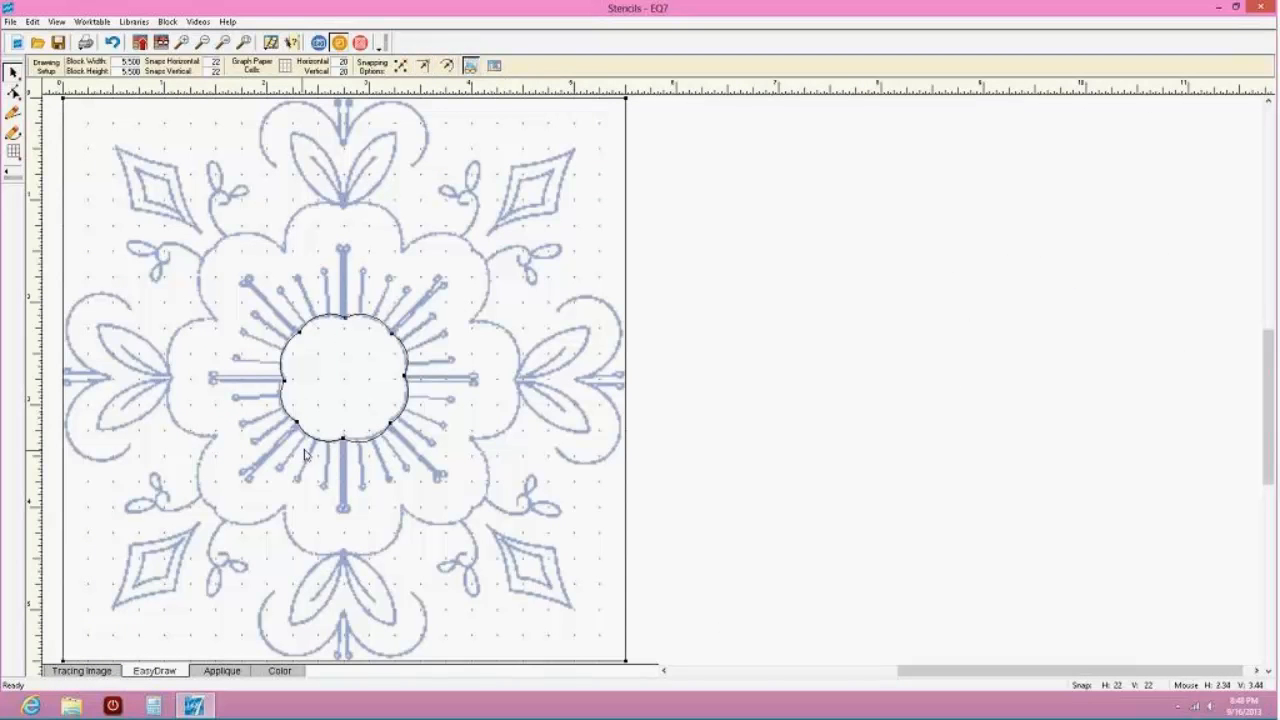
{"action": "left_click", "coordinate": [13, 132]}
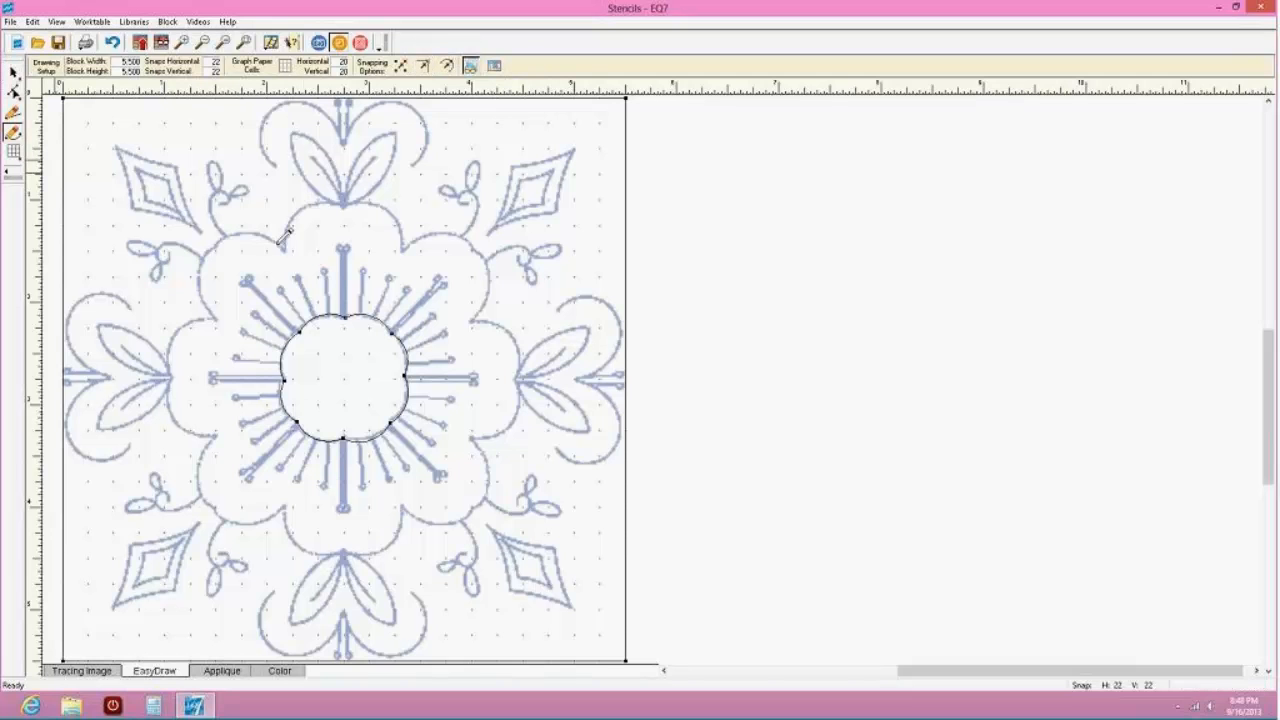
{"action": "mouse_move", "coordinate": [460, 300]}
{"action": "left_mouse_down"}
{"action": "mouse_move", "coordinate": [507, 318]}
{"action": "mouse_move", "coordinate": [541, 282]}
{"action": "mouse_move", "coordinate": [532, 262]}
{"action": "mouse_move", "coordinate": [470, 240]}
{"action": "mouse_move", "coordinate": [458, 294]}
{"action": "left_mouse_up"}
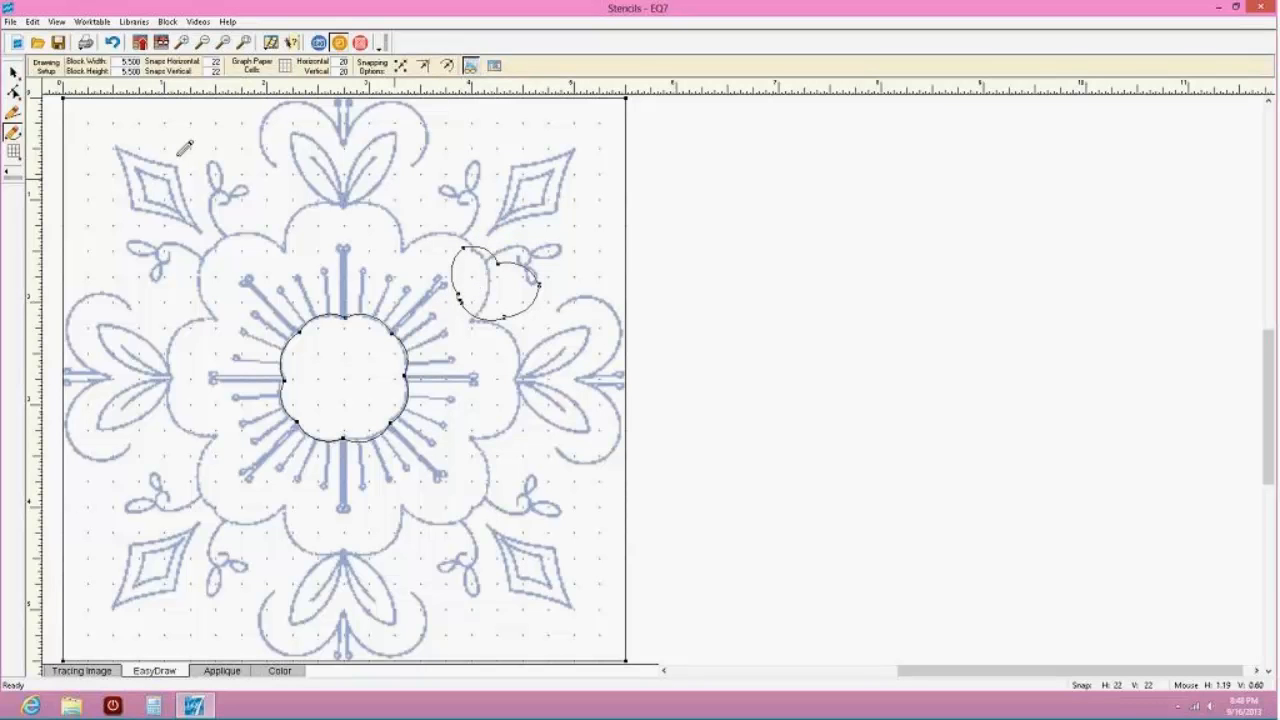
Examine the ends of the unsnapped test arcs up close, and delete all of those arcs
{"action": "left_click", "coordinate": [14, 72]}
{"action": "left_click_drag", "start_coordinate": [409, 237], "coordinate": [581, 353]}
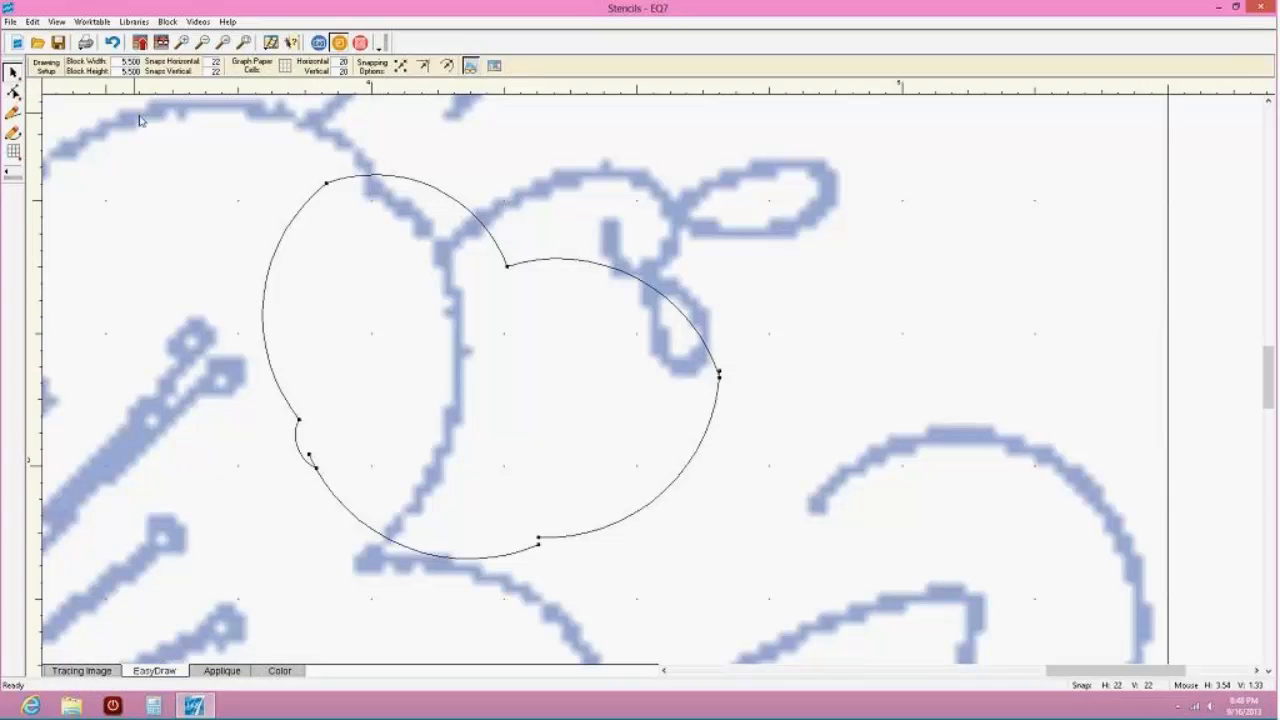
{"action": "mouse_move", "coordinate": [166, 128]}
{"action": "left_mouse_down"}
{"action": "mouse_move", "coordinate": [822, 558]}
{"action": "mouse_move", "coordinate": [800, 612]}
{"action": "left_mouse_up"}
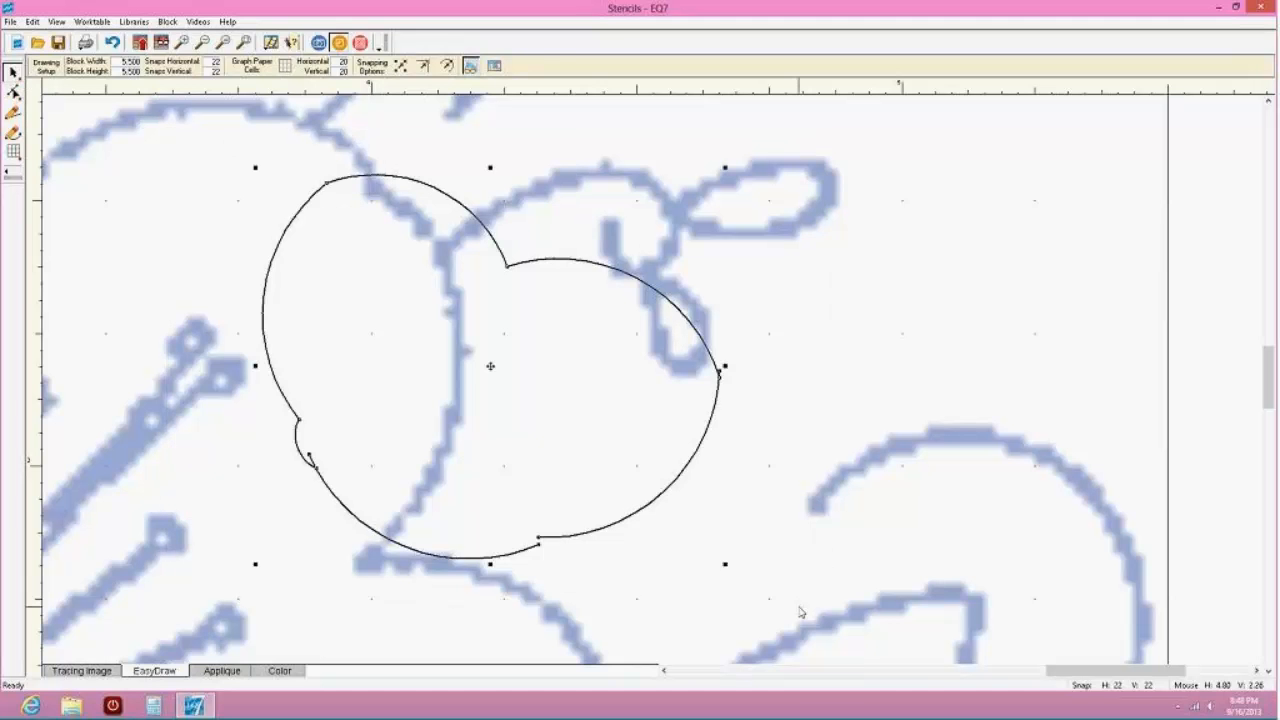
{"action": "key", "text": "Delete"}
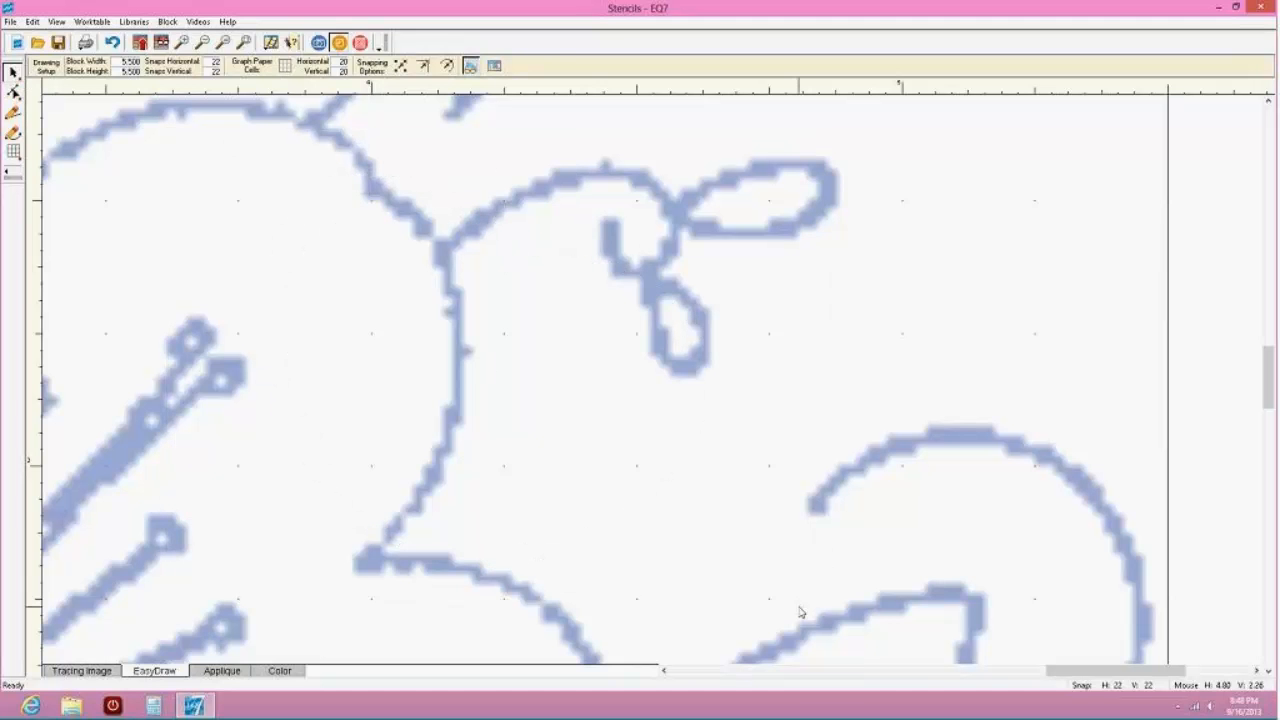
Turn on snapping to nodes and to lines and arcs for the whole flower drawing
{"action": "left_click", "coordinate": [243, 44]}
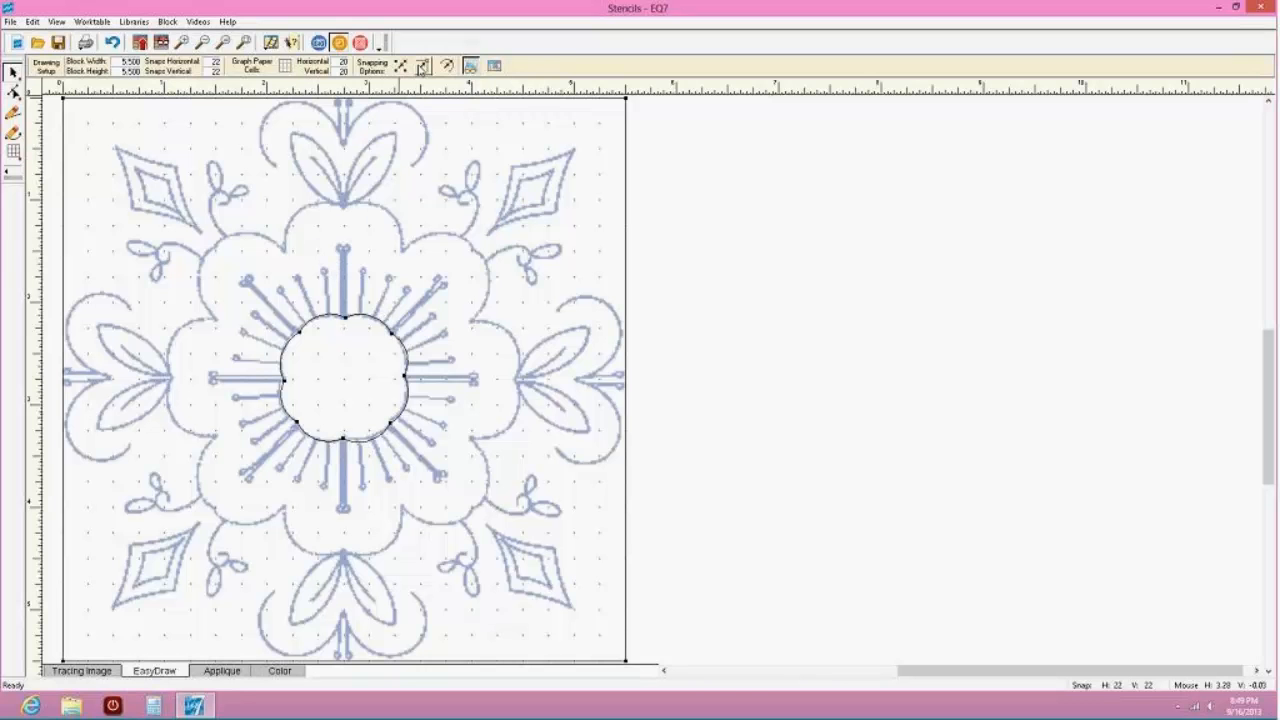
{"action": "left_click", "coordinate": [422, 65]}
{"action": "left_click", "coordinate": [446, 65]}
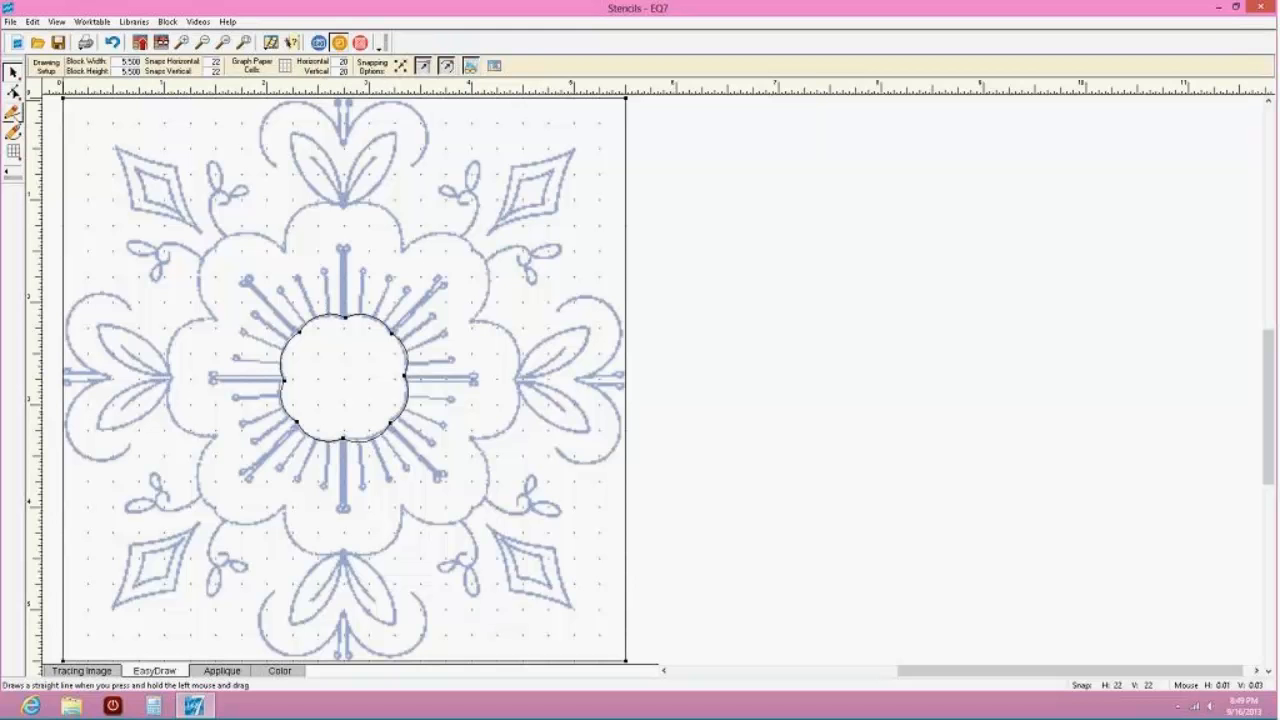
Trace the eight stamens of the flower's upper-right quarter with straight lines from the traced centre, starting at the topmost vertical stamen
{"action": "left_click", "coordinate": [183, 42]}
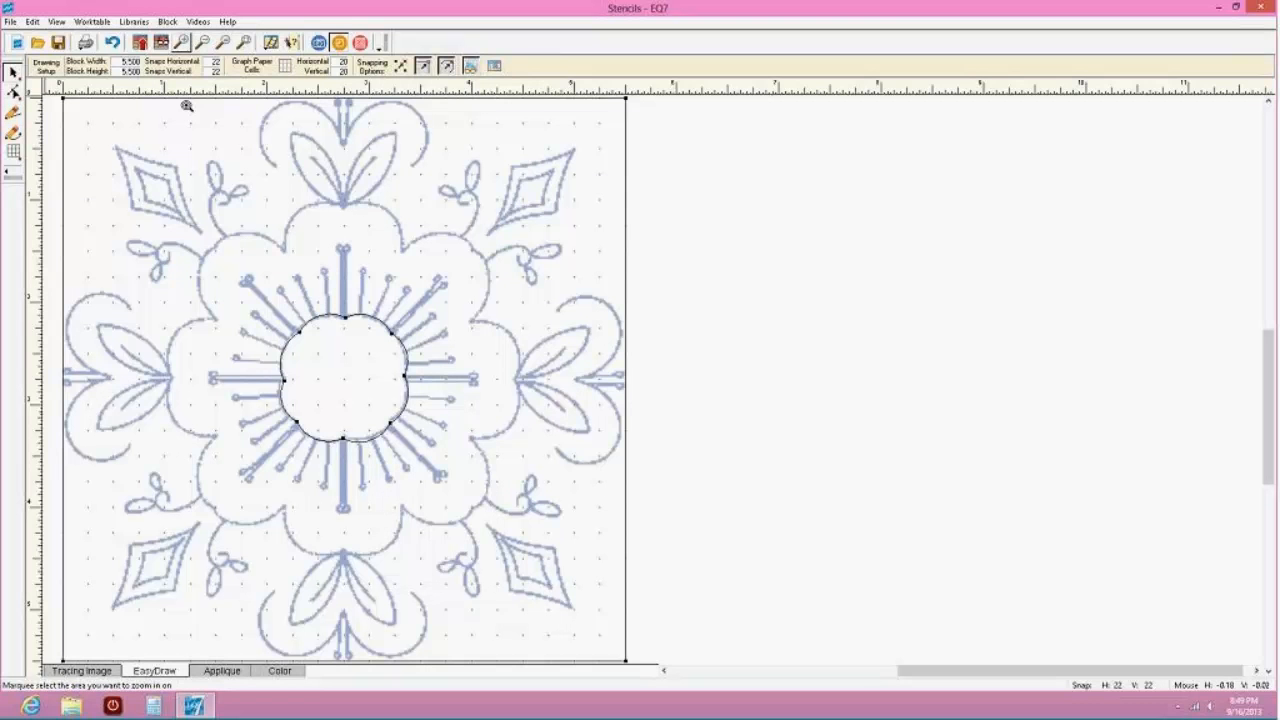
{"action": "left_click_drag", "start_coordinate": [183, 213], "coordinate": [490, 528]}
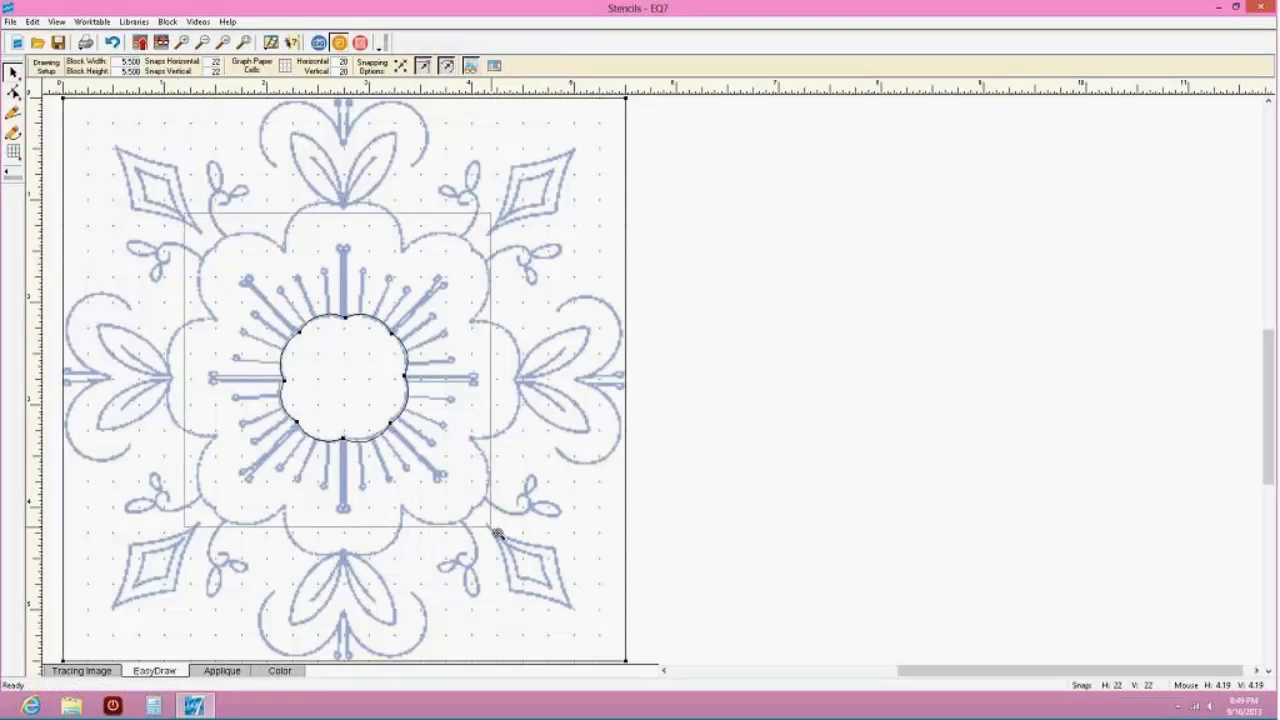
{"action": "left_click", "coordinate": [12, 114]}
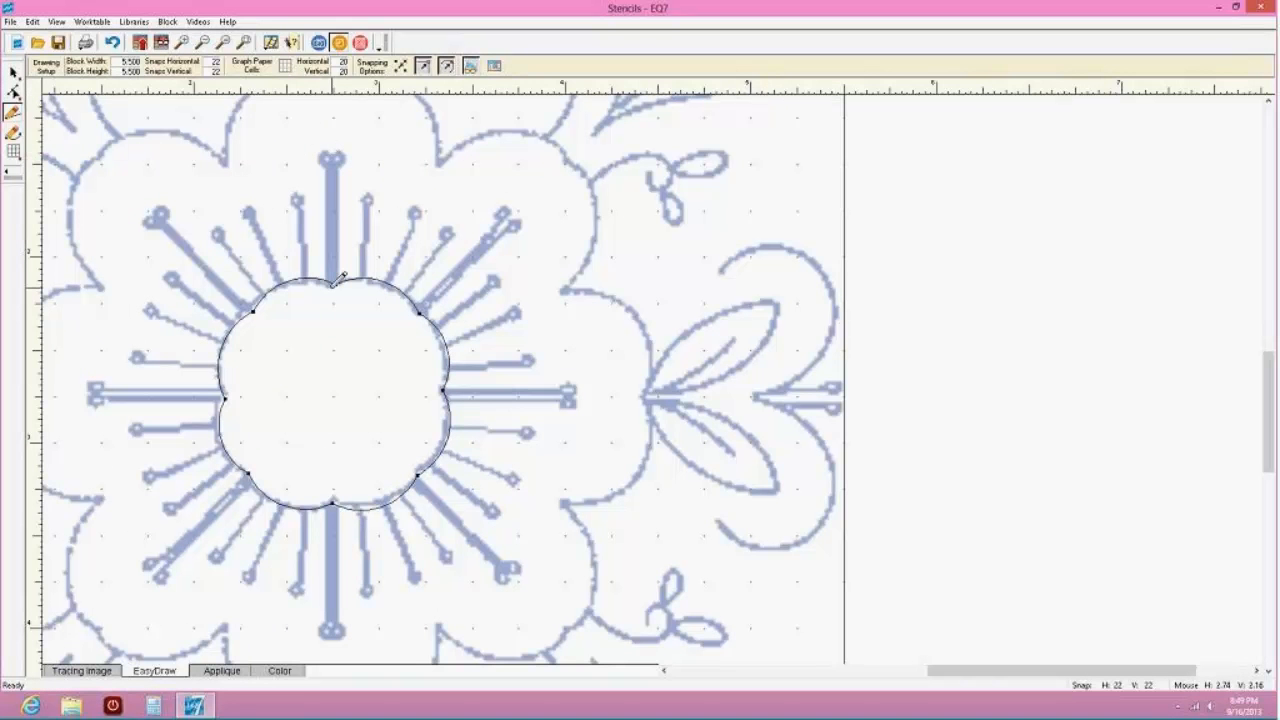
{"action": "left_click_drag", "start_coordinate": [337, 281], "coordinate": [337, 157]}
{"action": "left_click_drag", "start_coordinate": [366, 276], "coordinate": [368, 195]}
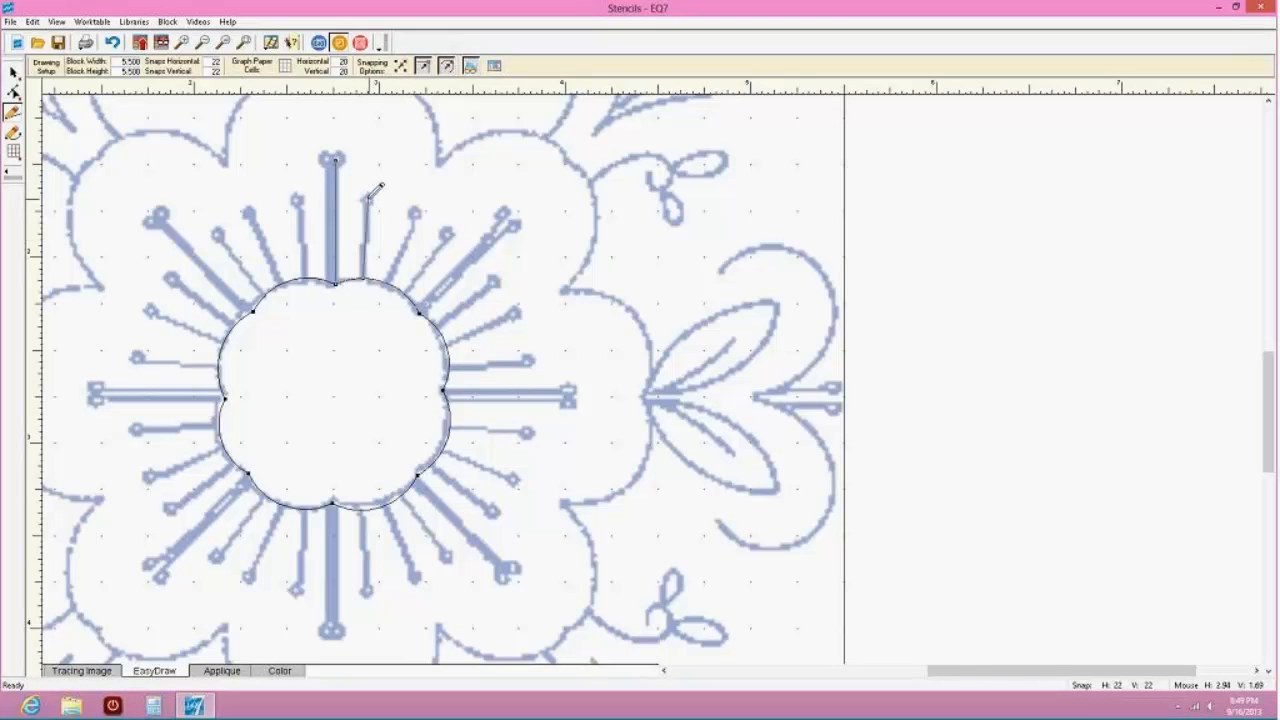
{"action": "left_click_drag", "start_coordinate": [389, 278], "coordinate": [418, 212]}
{"action": "left_click_drag", "start_coordinate": [414, 280], "coordinate": [451, 233]}
{"action": "mouse_move", "coordinate": [432, 301]}
{"action": "left_mouse_down"}
{"action": "mouse_move", "coordinate": [522, 208]}
{"action": "mouse_move", "coordinate": [512, 219]}
{"action": "left_mouse_up"}
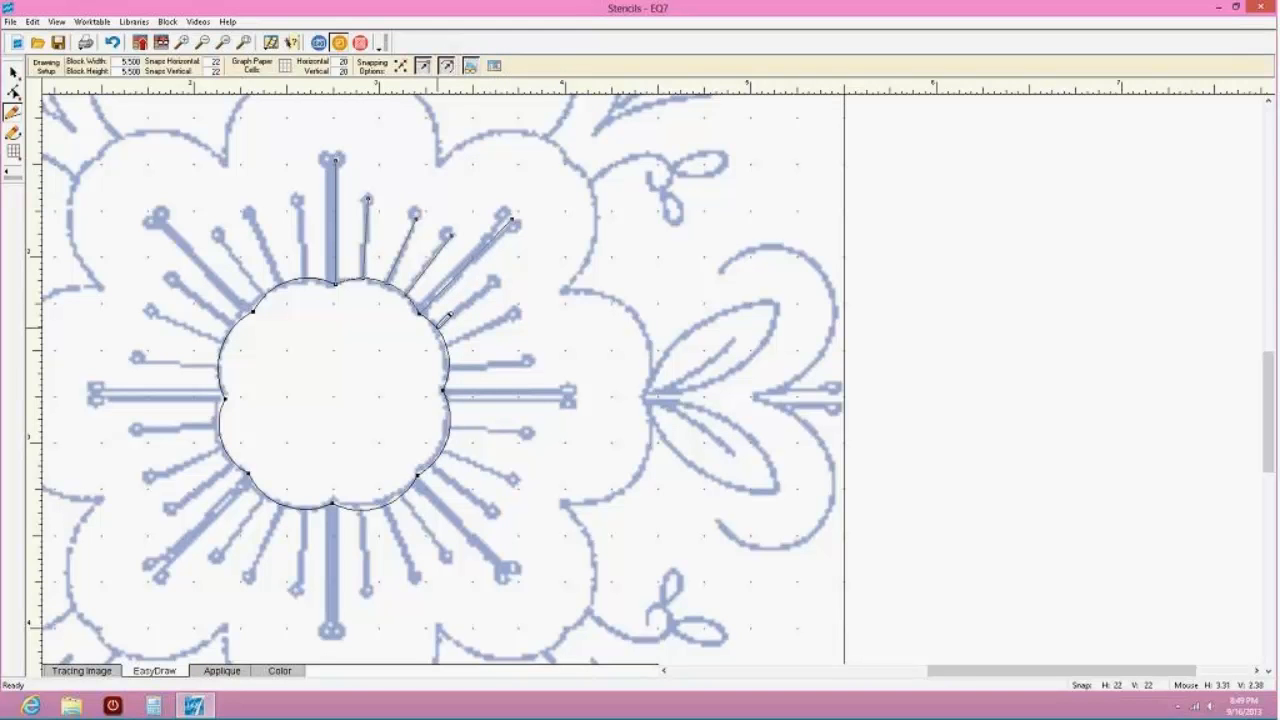
{"action": "left_click_drag", "start_coordinate": [445, 316], "coordinate": [500, 279]}
{"action": "mouse_move", "coordinate": [458, 335]}
{"action": "left_mouse_down"}
{"action": "mouse_move", "coordinate": [531, 298]}
{"action": "mouse_move", "coordinate": [521, 312]}
{"action": "left_mouse_up"}
{"action": "mouse_move", "coordinate": [458, 356]}
{"action": "left_mouse_down"}
{"action": "mouse_move", "coordinate": [548, 360]}
{"action": "mouse_move", "coordinate": [533, 362]}
{"action": "left_mouse_up"}
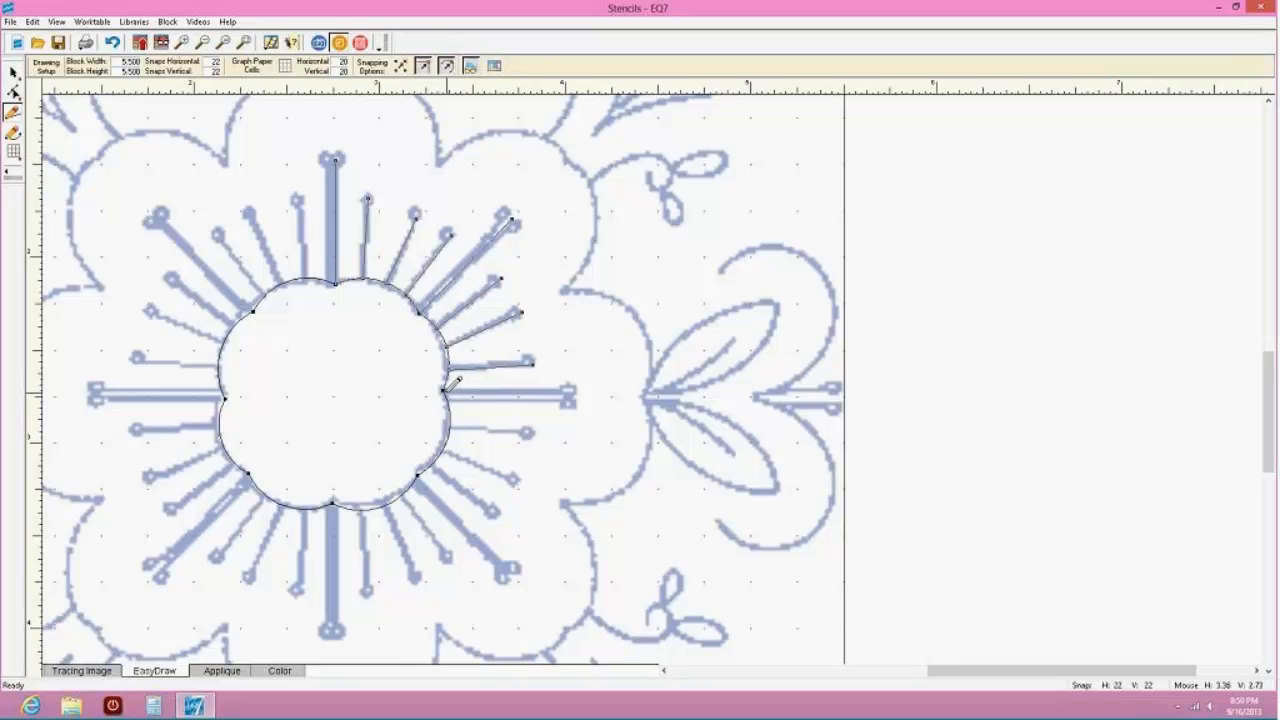
{"action": "left_click_drag", "start_coordinate": [446, 390], "coordinate": [577, 394]}
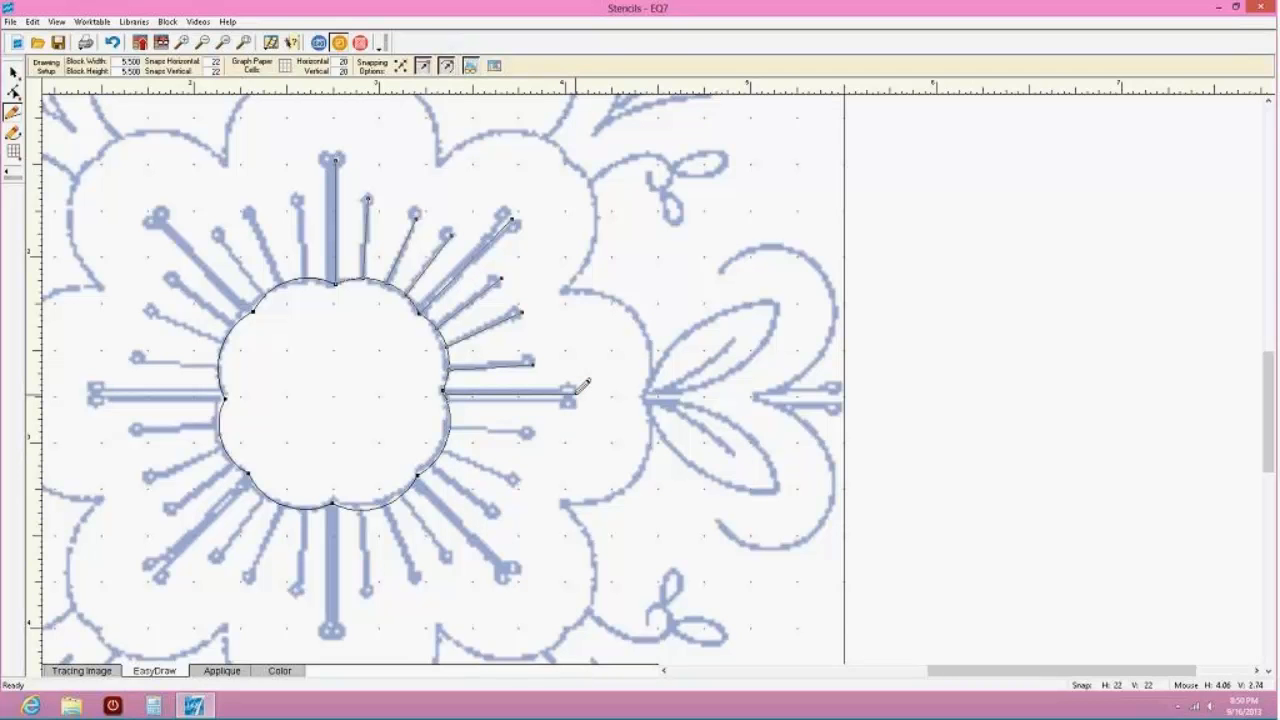
{"action": "left_click_drag", "start_coordinate": [577, 394], "coordinate": [577, 394]}
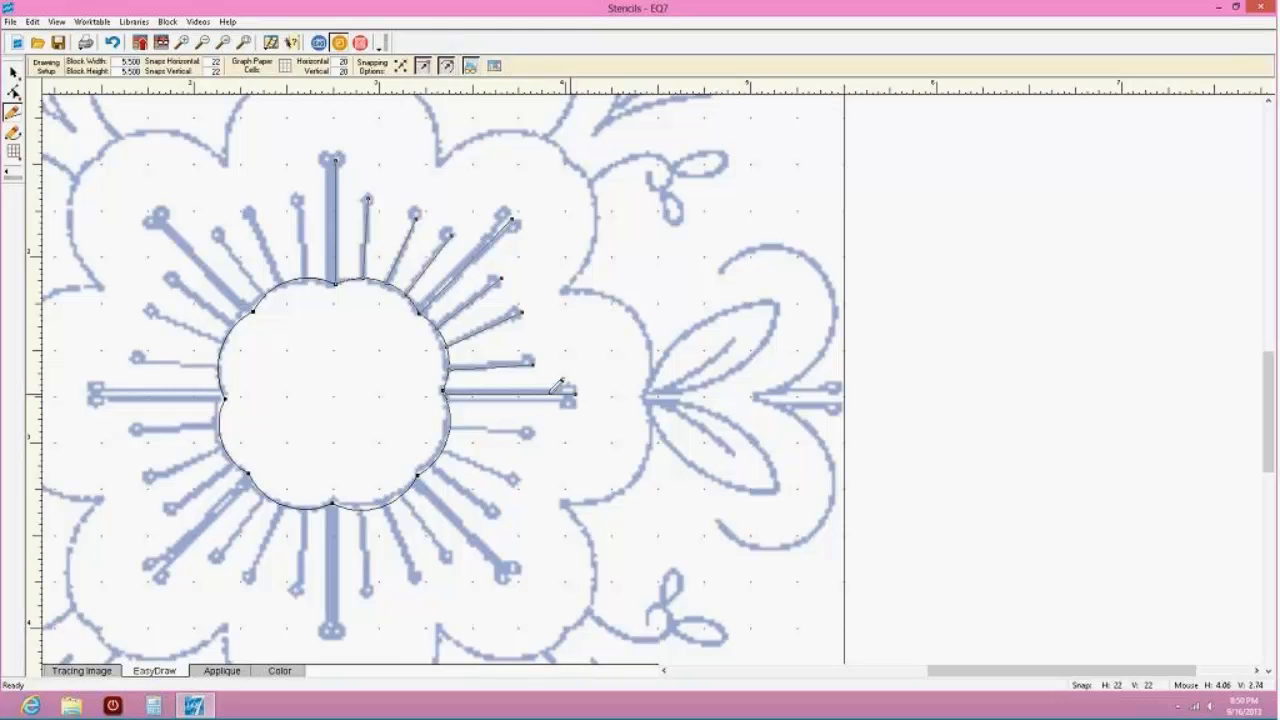
{"action": "left_click", "coordinate": [113, 43]}
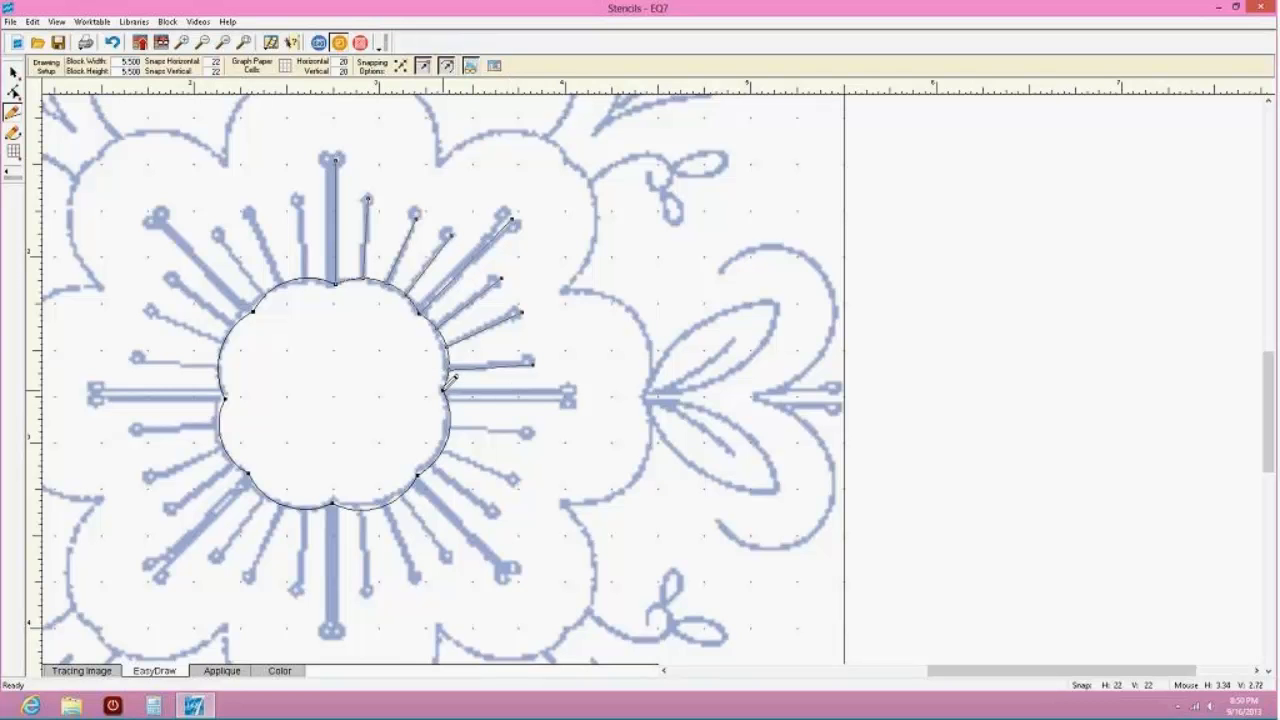
Trace the stamens of the flower's lower-right quarter with straight lines, from the right horizontal stamen round to the bottom vertical one
{"action": "left_click_drag", "start_coordinate": [498, 390], "coordinate": [572, 389]}
{"action": "left_click_drag", "start_coordinate": [455, 426], "coordinate": [527, 433]}
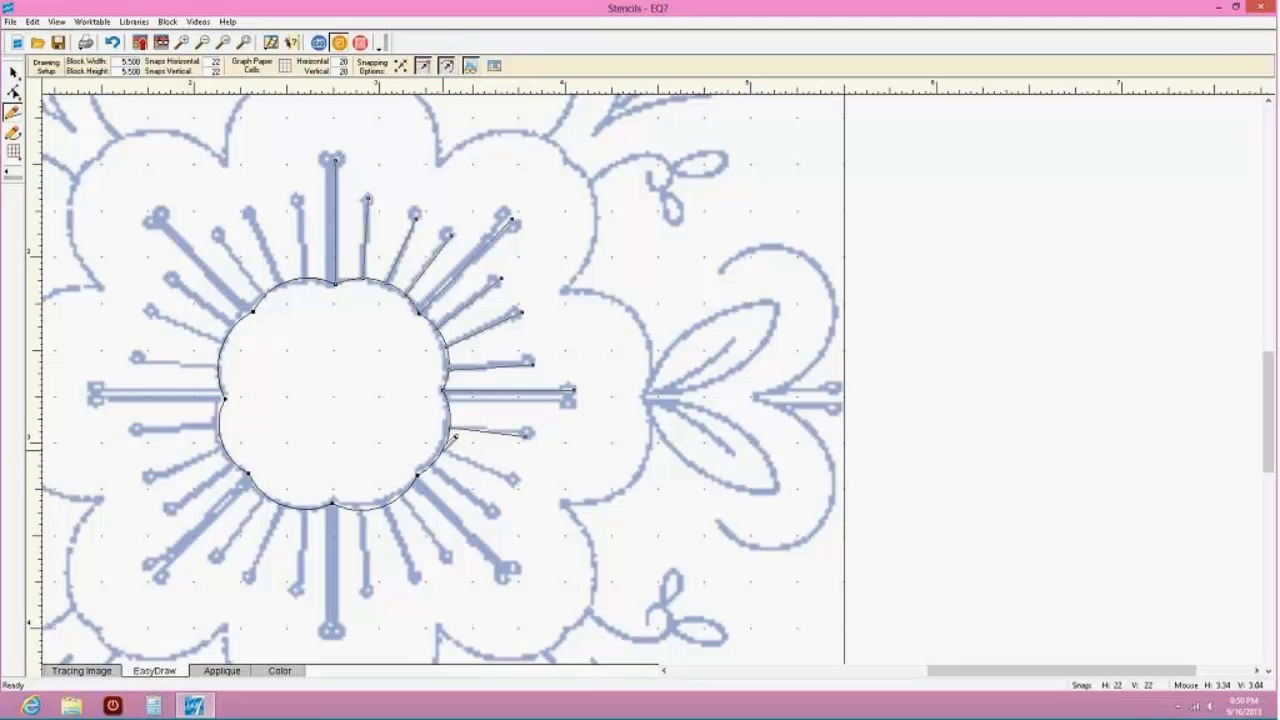
{"action": "left_click_drag", "start_coordinate": [443, 451], "coordinate": [514, 481]}
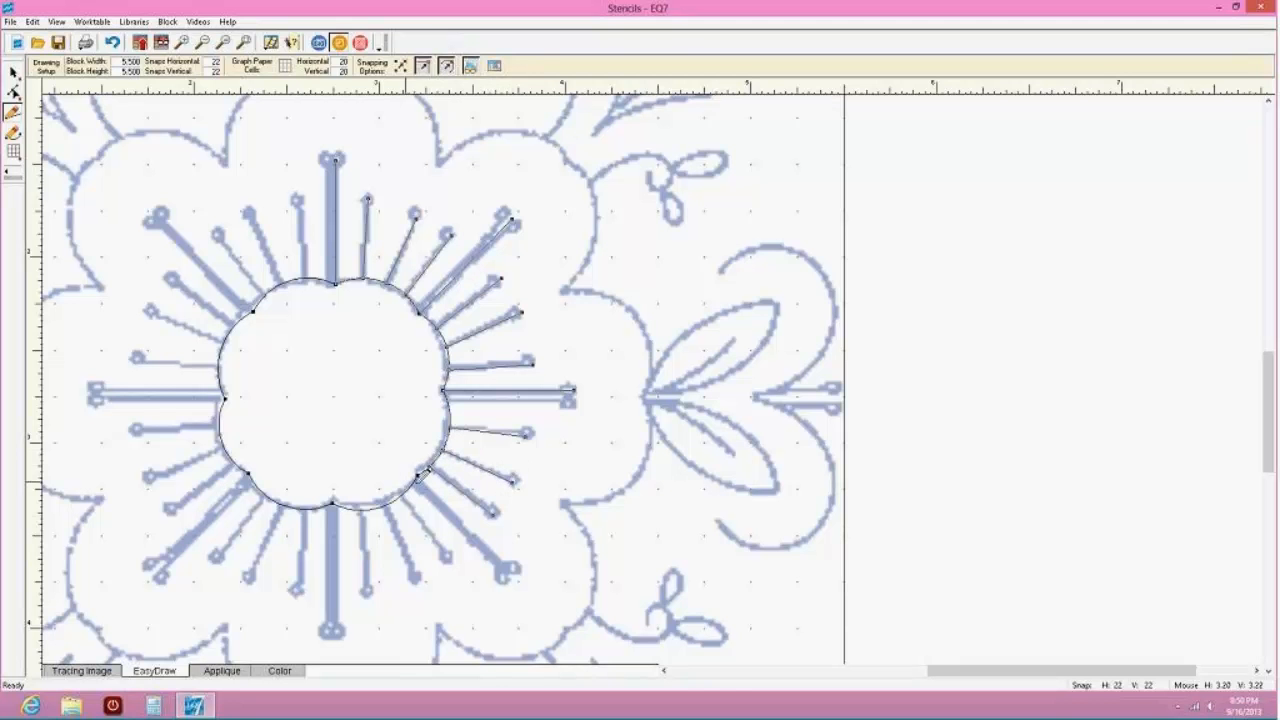
{"action": "left_click_drag", "start_coordinate": [422, 476], "coordinate": [509, 575]}
{"action": "left_click_drag", "start_coordinate": [401, 496], "coordinate": [447, 558]}
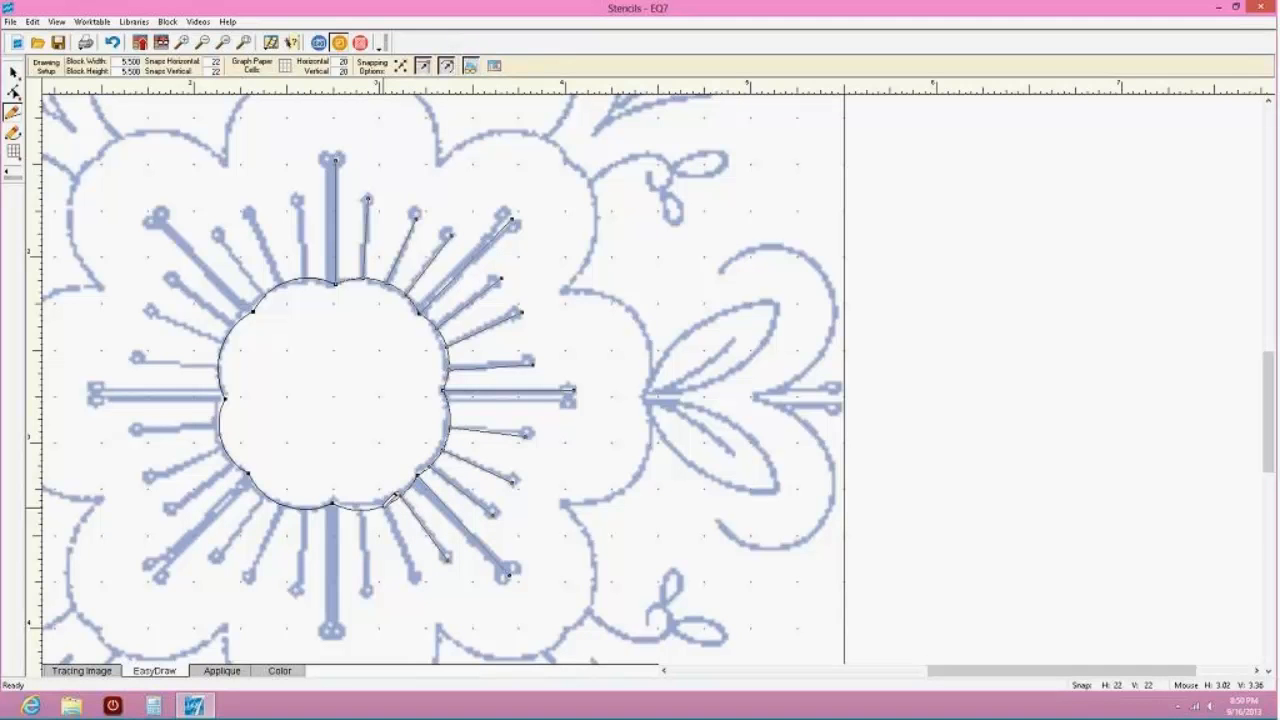
{"action": "left_click_drag", "start_coordinate": [375, 498], "coordinate": [418, 584]}
{"action": "left_click_drag", "start_coordinate": [364, 508], "coordinate": [367, 597]}
{"action": "left_click_drag", "start_coordinate": [328, 561], "coordinate": [334, 634]}
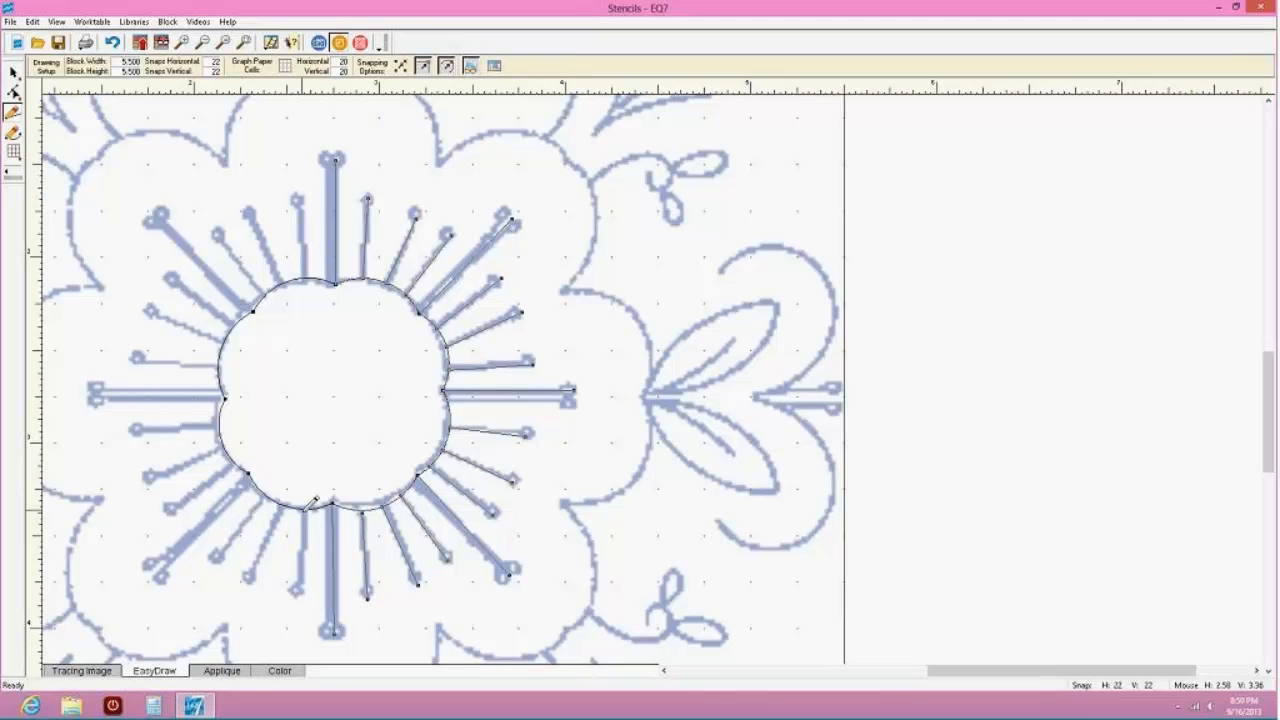
{"action": "left_click_drag", "start_coordinate": [305, 508], "coordinate": [303, 587]}
{"action": "left_click_drag", "start_coordinate": [281, 506], "coordinate": [244, 578]}
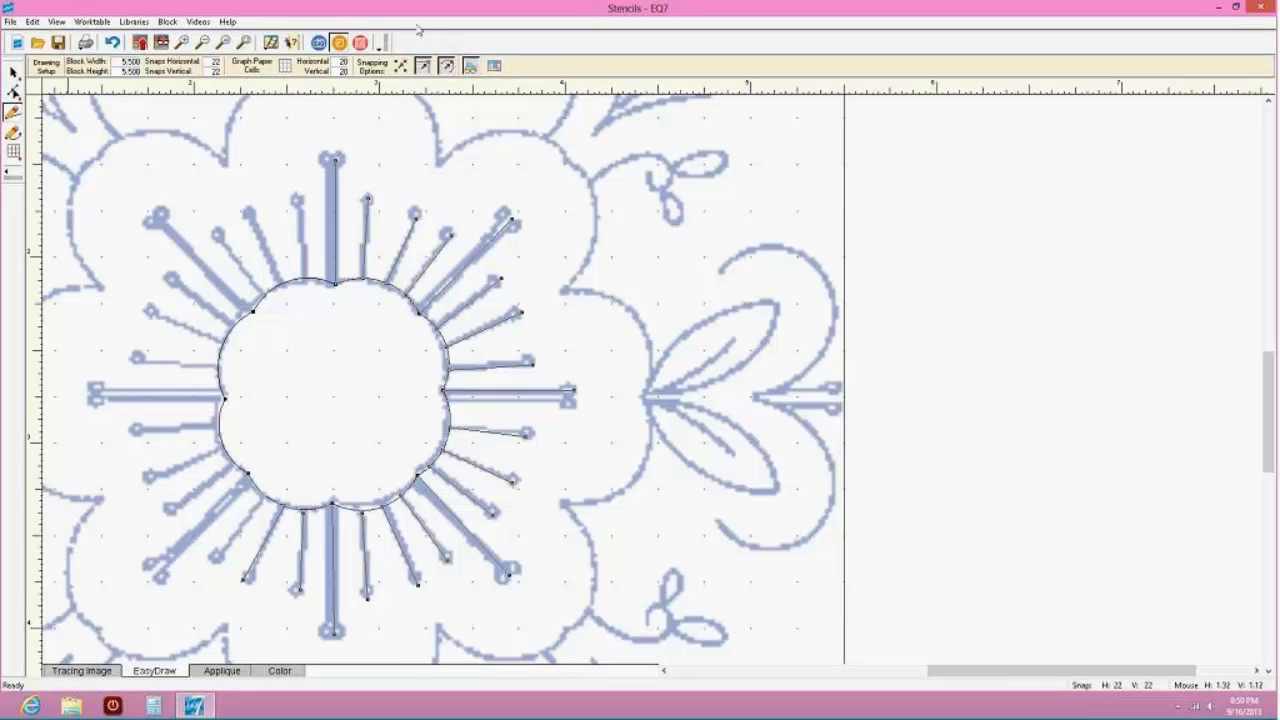
{"action": "left_click", "coordinate": [112, 43]}
{"action": "left_click", "coordinate": [112, 43]}
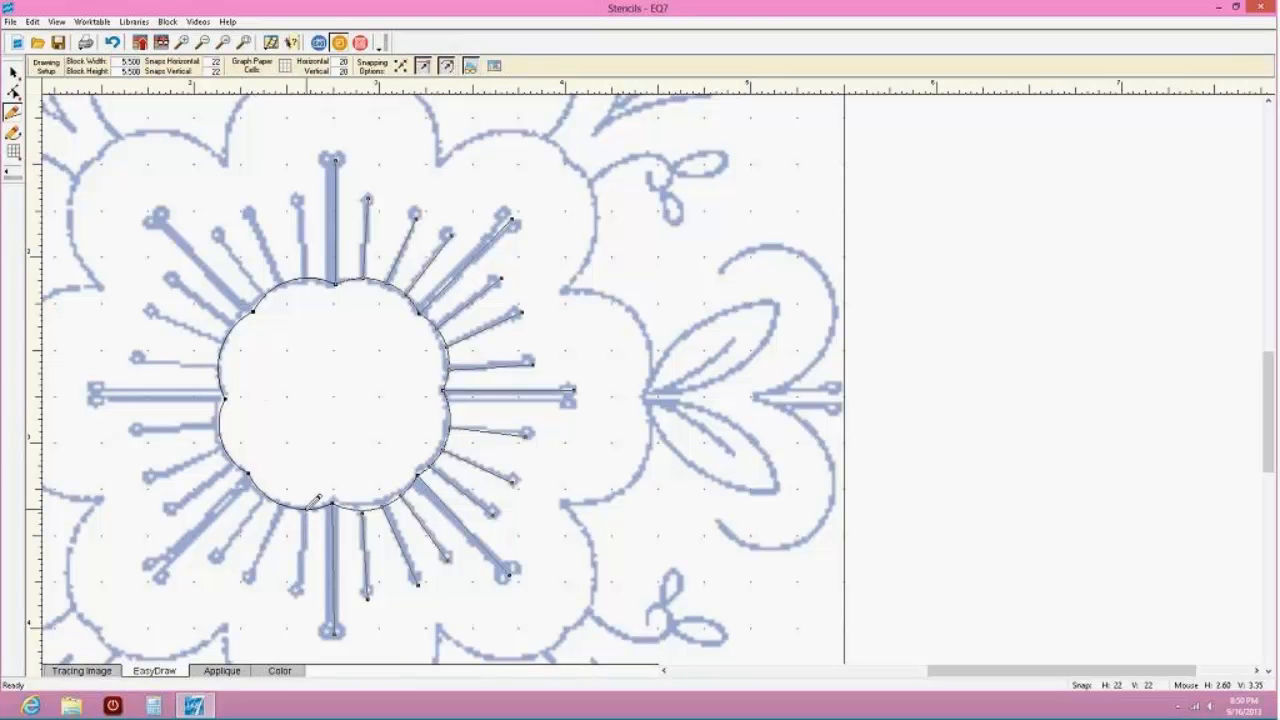
Trace the stamens of the flower's lower-left quarter with straight lines, ending with the left horizontal stamen
{"action": "left_click_drag", "start_coordinate": [306, 506], "coordinate": [296, 597]}
{"action": "left_click_drag", "start_coordinate": [262, 505], "coordinate": [246, 580]}
{"action": "left_click_drag", "start_coordinate": [266, 496], "coordinate": [210, 563]}
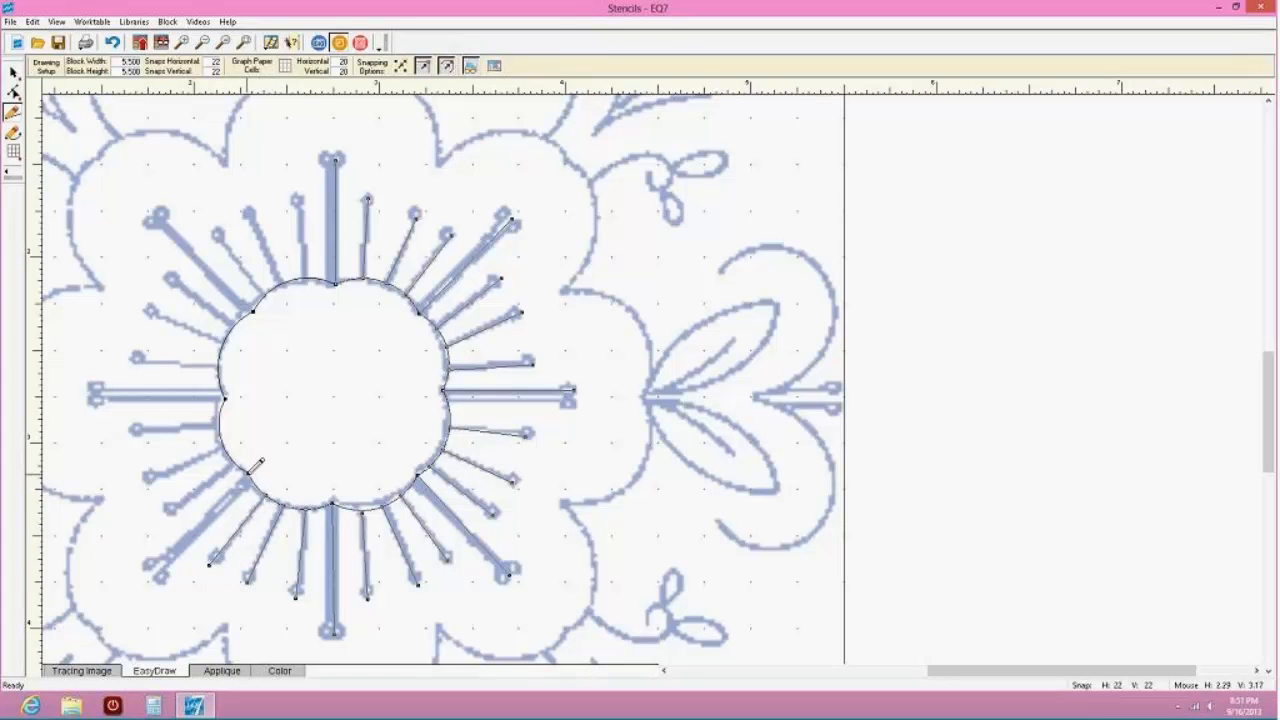
{"action": "left_click_drag", "start_coordinate": [206, 517], "coordinate": [152, 573]}
{"action": "left_click_drag", "start_coordinate": [235, 461], "coordinate": [162, 514]}
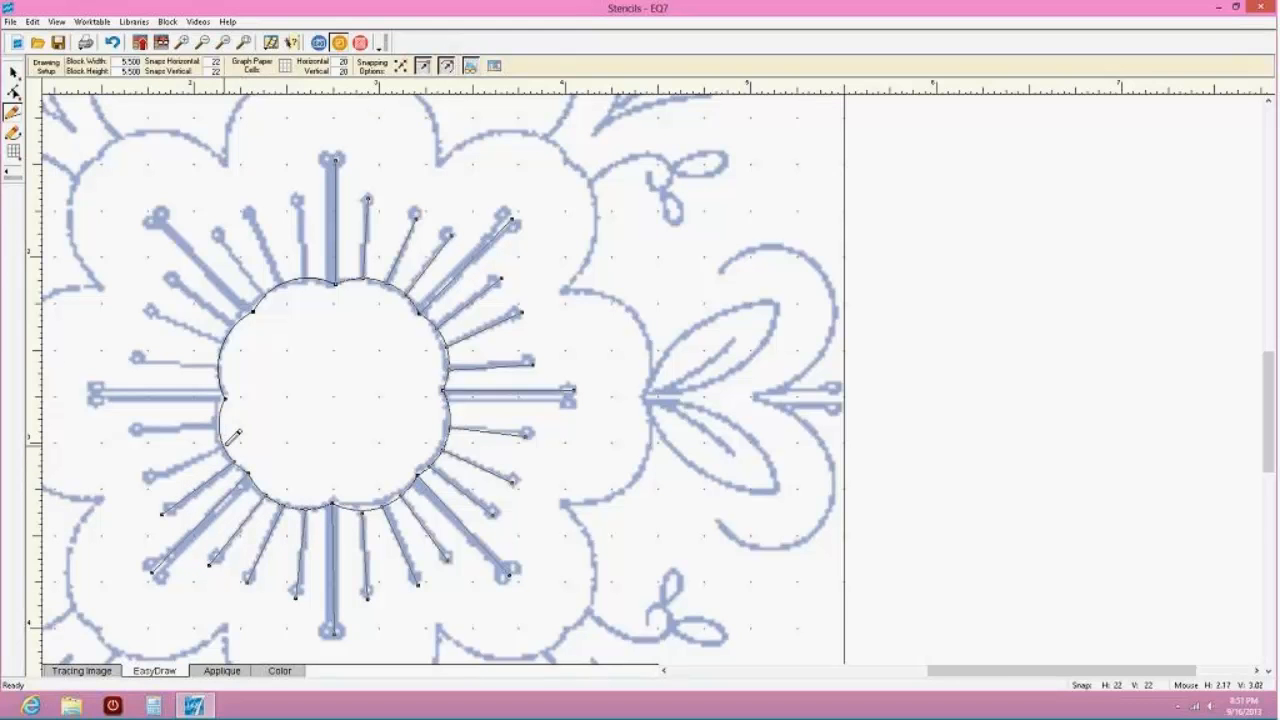
{"action": "left_click_drag", "start_coordinate": [229, 446], "coordinate": [148, 478]}
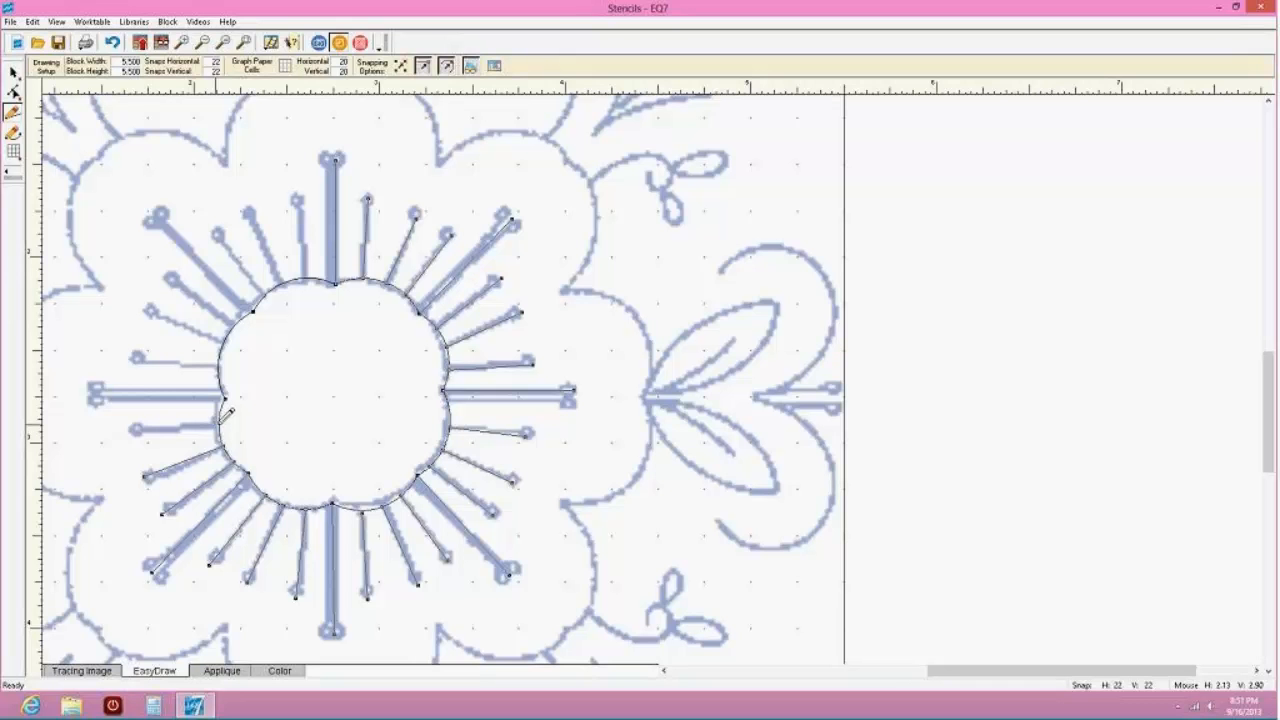
{"action": "left_click_drag", "start_coordinate": [220, 424], "coordinate": [127, 430]}
{"action": "left_click_drag", "start_coordinate": [226, 396], "coordinate": [74, 396]}
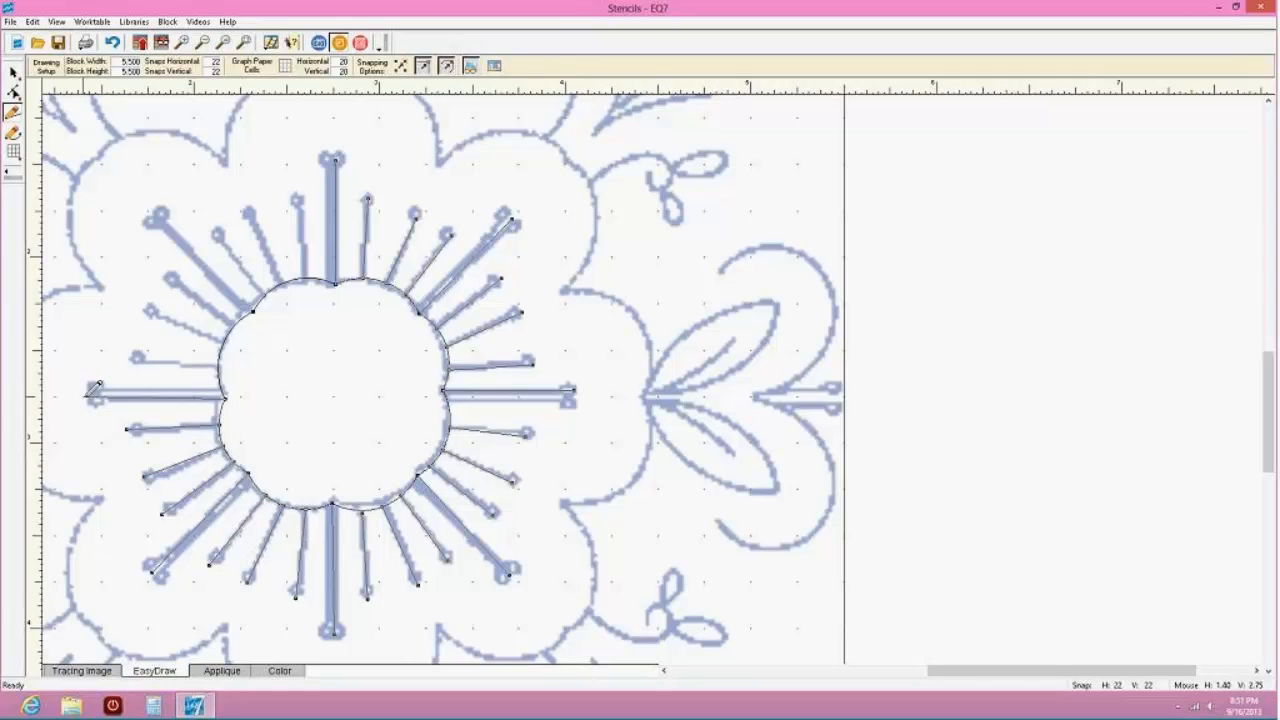
Trace the seven remaining stamens of the flower's upper-left quarter with straight lines from the centre to their tips
{"action": "left_click_drag", "start_coordinate": [220, 367], "coordinate": [131, 361]}
{"action": "mouse_move", "coordinate": [222, 338]}
{"action": "left_mouse_down"}
{"action": "mouse_move", "coordinate": [124, 280]}
{"action": "mouse_move", "coordinate": [149, 309]}
{"action": "left_mouse_up"}
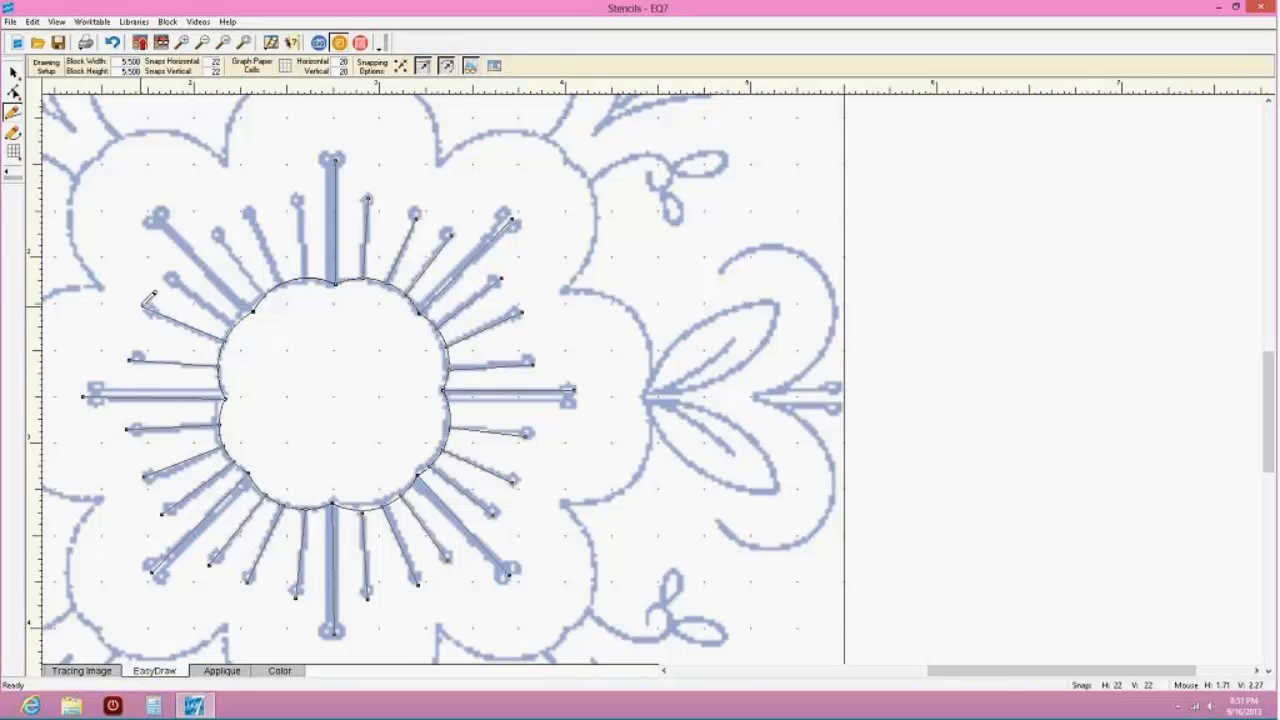
{"action": "left_click_drag", "start_coordinate": [249, 312], "coordinate": [167, 275]}
{"action": "mouse_move", "coordinate": [253, 311]}
{"action": "left_mouse_down"}
{"action": "mouse_move", "coordinate": [148, 202]}
{"action": "mouse_move", "coordinate": [156, 211]}
{"action": "left_mouse_up"}
{"action": "left_click_drag", "start_coordinate": [268, 286], "coordinate": [212, 231]}
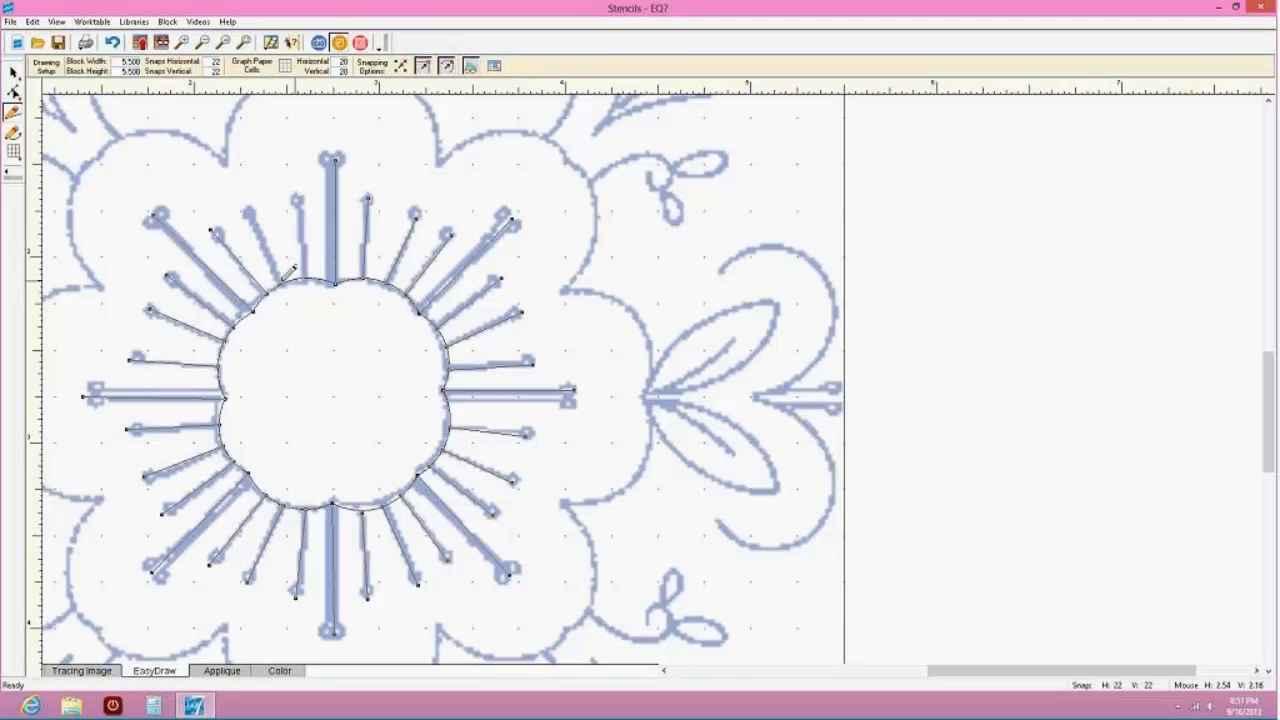
{"action": "mouse_move", "coordinate": [282, 284]}
{"action": "left_mouse_down"}
{"action": "mouse_move", "coordinate": [254, 257]}
{"action": "mouse_move", "coordinate": [248, 211]}
{"action": "left_mouse_up"}
{"action": "left_click_drag", "start_coordinate": [305, 278], "coordinate": [298, 200]}
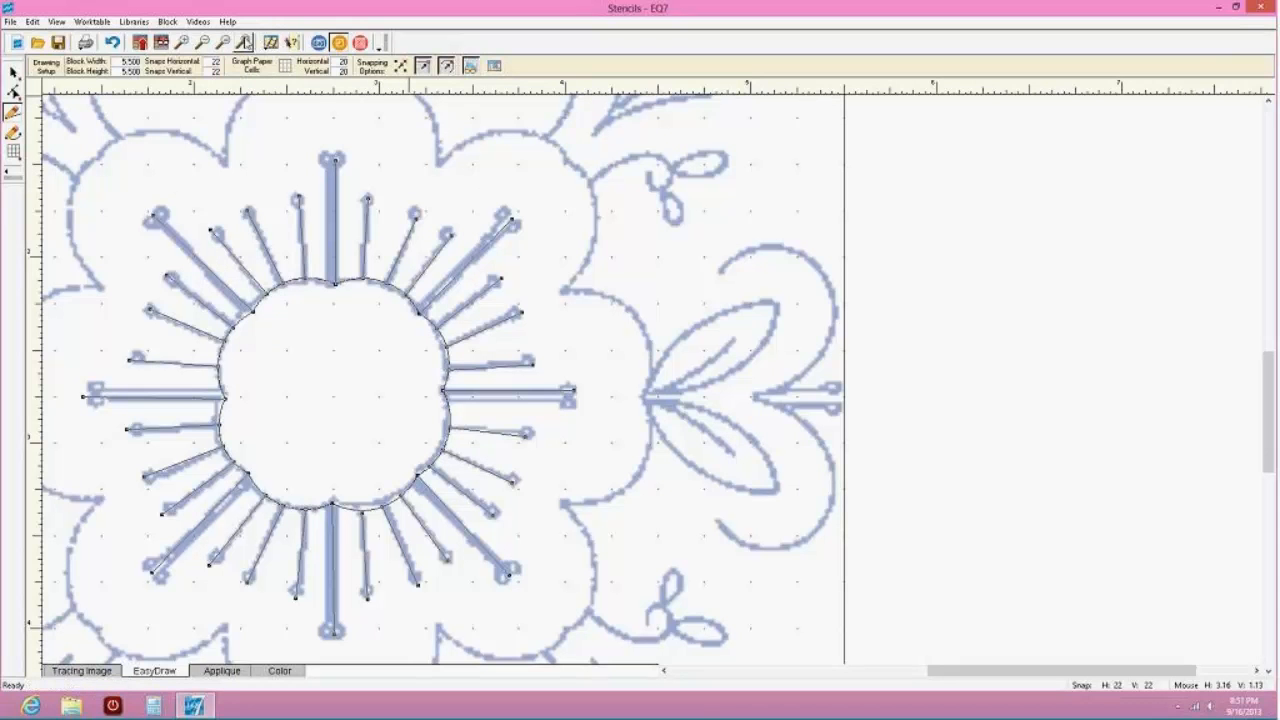
Draw a single arc between the two inner corners of the flower's upper-left petal
{"action": "left_click", "coordinate": [245, 44]}
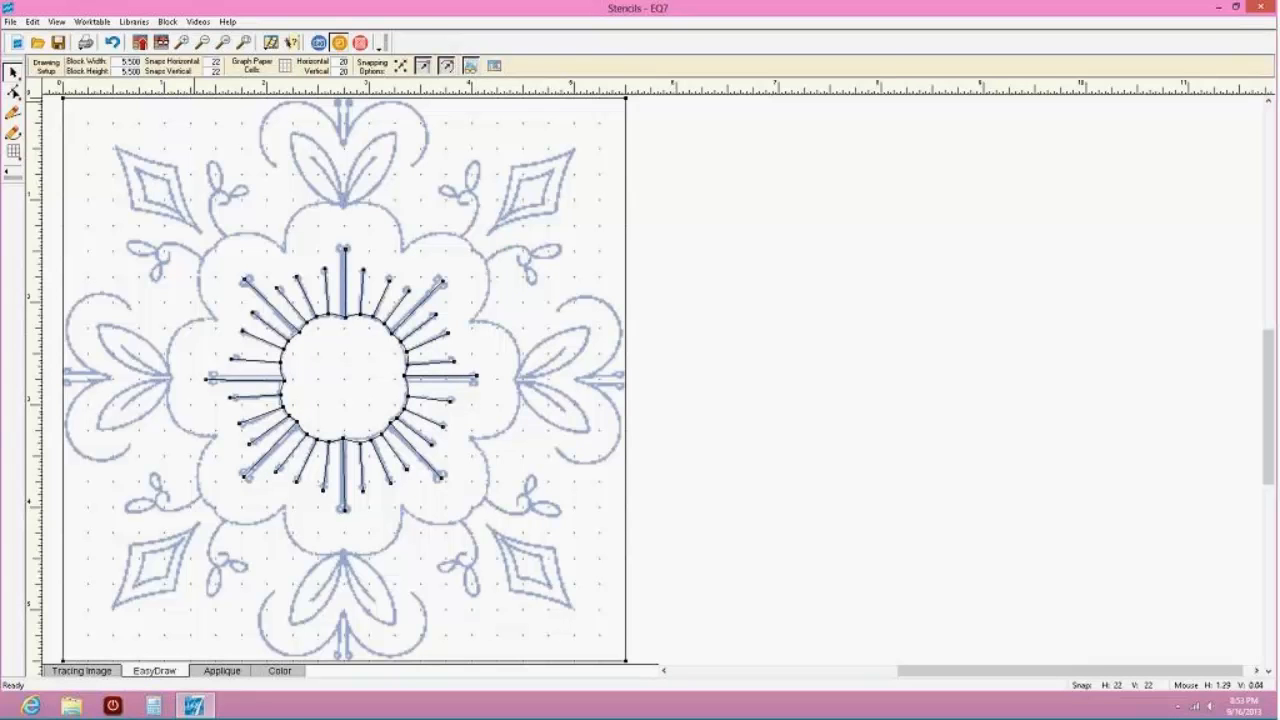
{"action": "left_click", "coordinate": [14, 134]}
{"action": "mouse_move", "coordinate": [282, 250]}
{"action": "left_mouse_down"}
{"action": "mouse_move", "coordinate": [202, 272]}
{"action": "mouse_move", "coordinate": [222, 312]}
{"action": "left_mouse_up"}
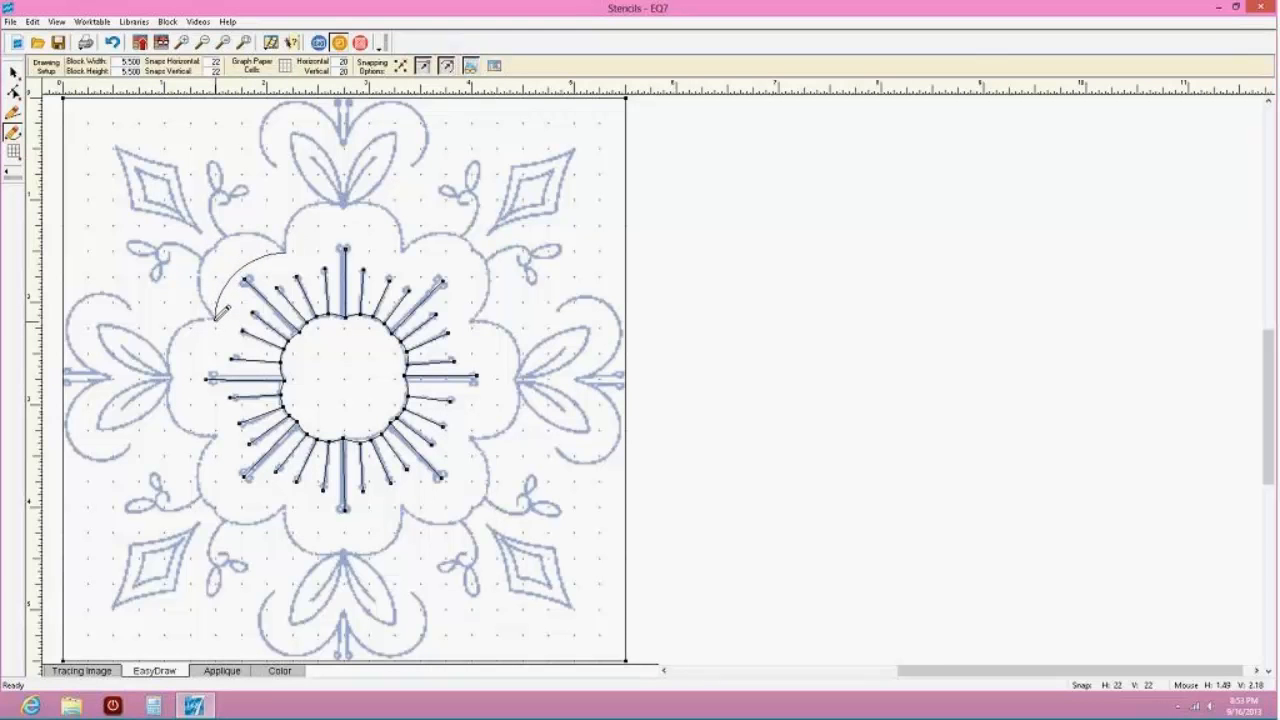
{"action": "left_click_drag", "start_coordinate": [222, 312], "coordinate": [222, 312]}
Reshape the upper-left petal's arc by pulling its control handle outward into the nearby diamond so the curve bulges towards the petal outline
{"action": "left_click", "coordinate": [13, 91]}
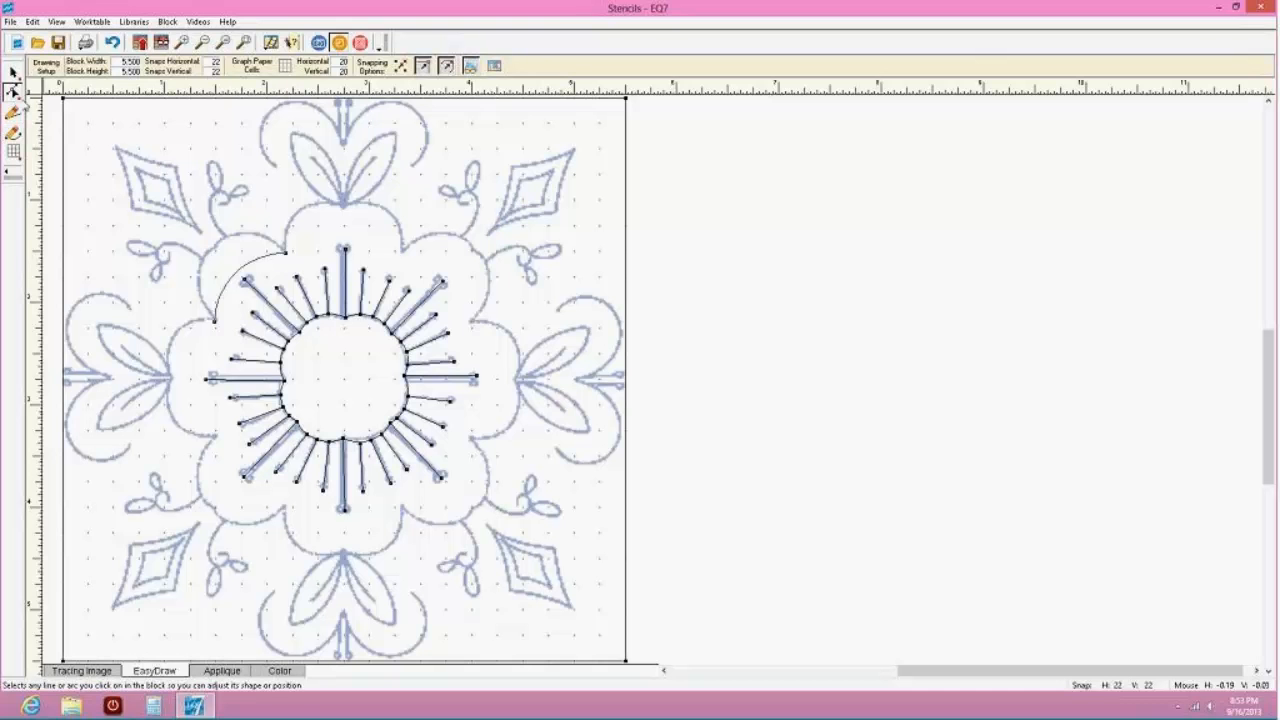
{"action": "left_click", "coordinate": [238, 275]}
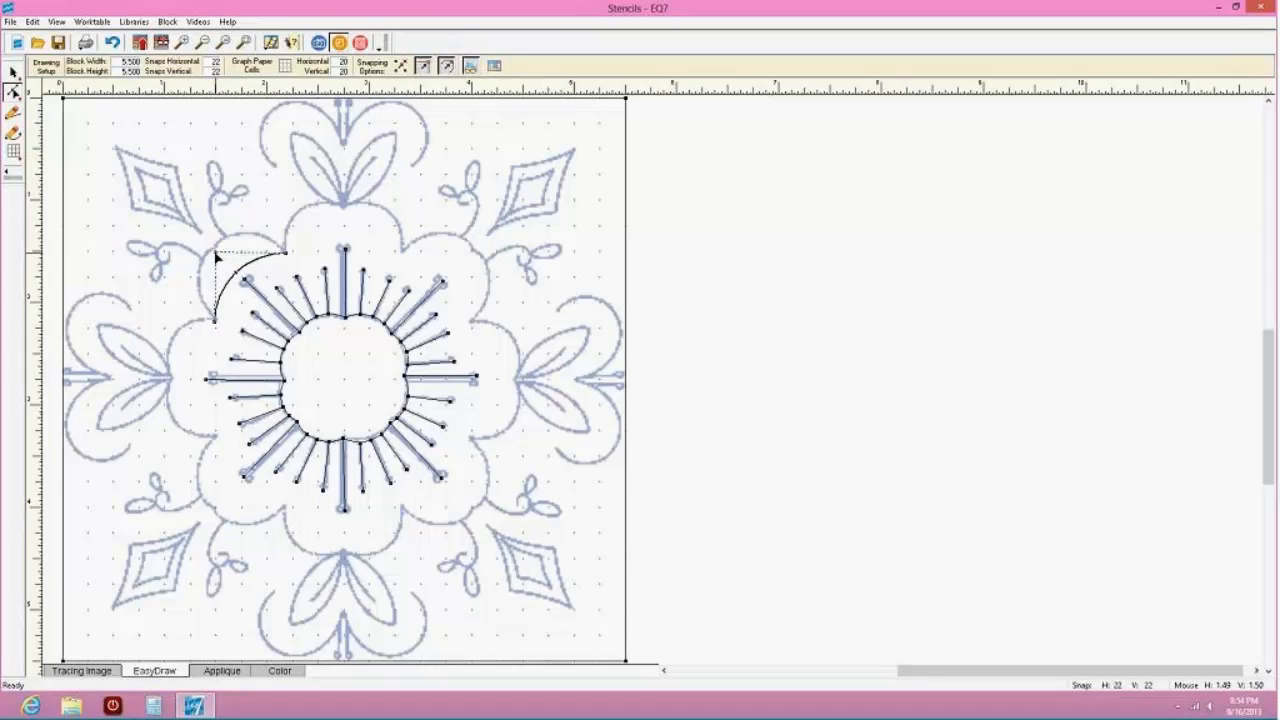
{"action": "left_click_drag", "start_coordinate": [219, 257], "coordinate": [162, 189]}
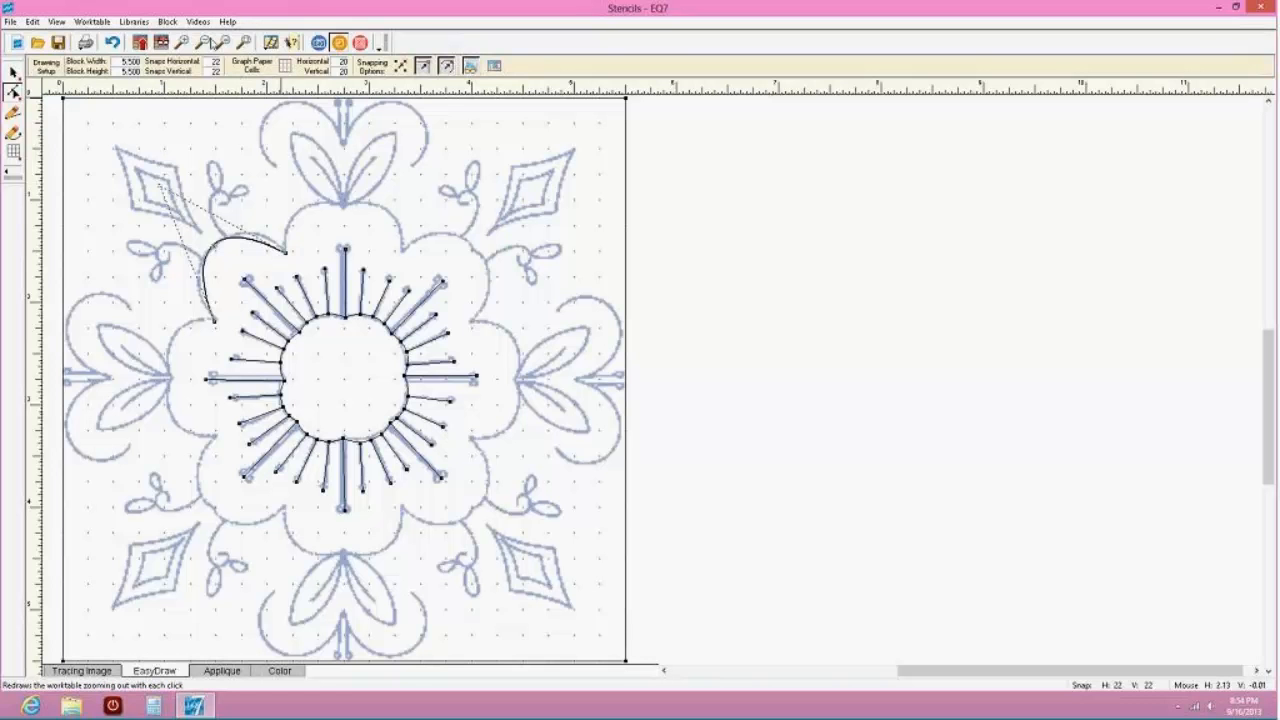
Examine up close how the reshaped arc fits the upper-left petal outline, and reselect the arc for shape editing
{"action": "left_click", "coordinate": [181, 42]}
{"action": "left_click_drag", "start_coordinate": [116, 162], "coordinate": [318, 357]}
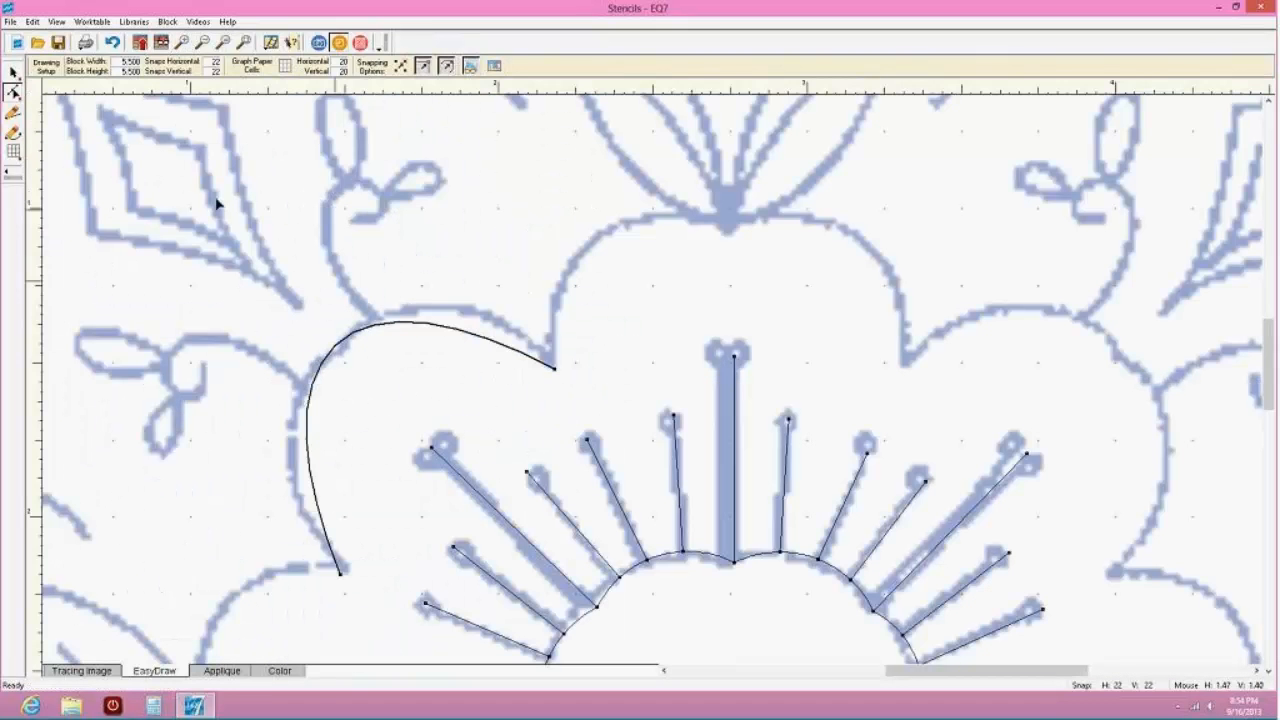
{"action": "left_click", "coordinate": [14, 90]}
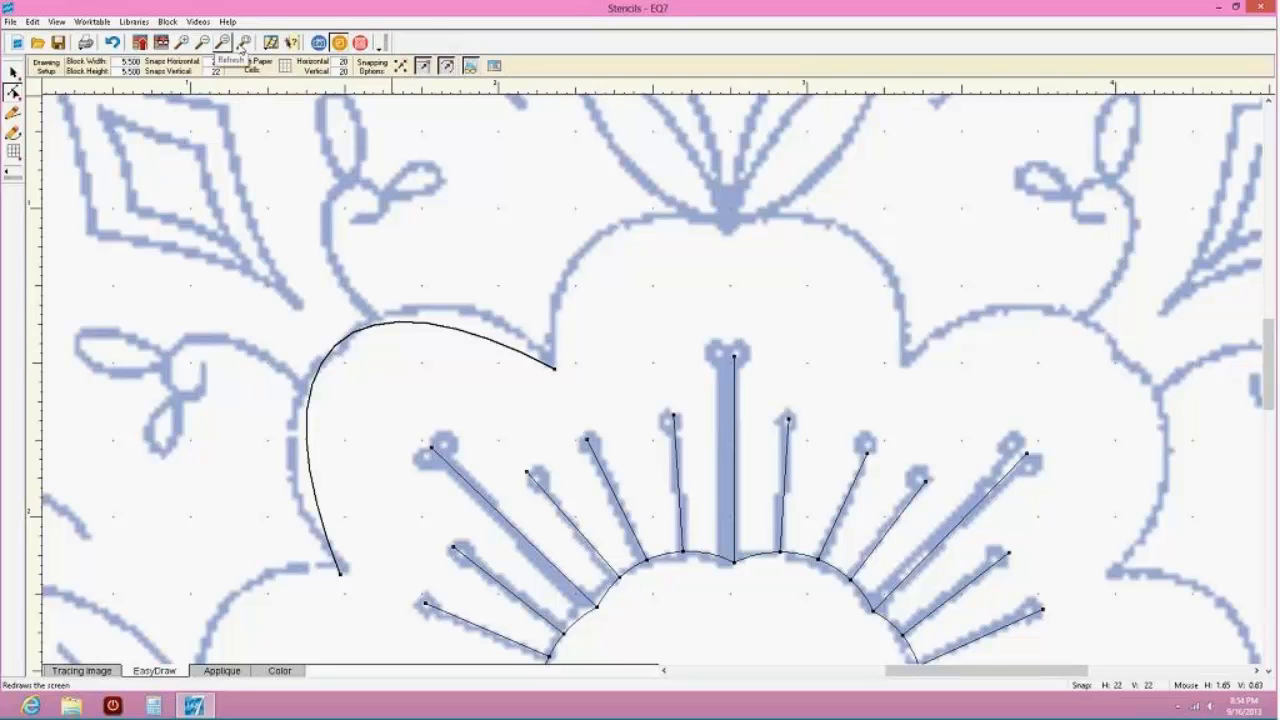
{"action": "left_click", "coordinate": [243, 42]}
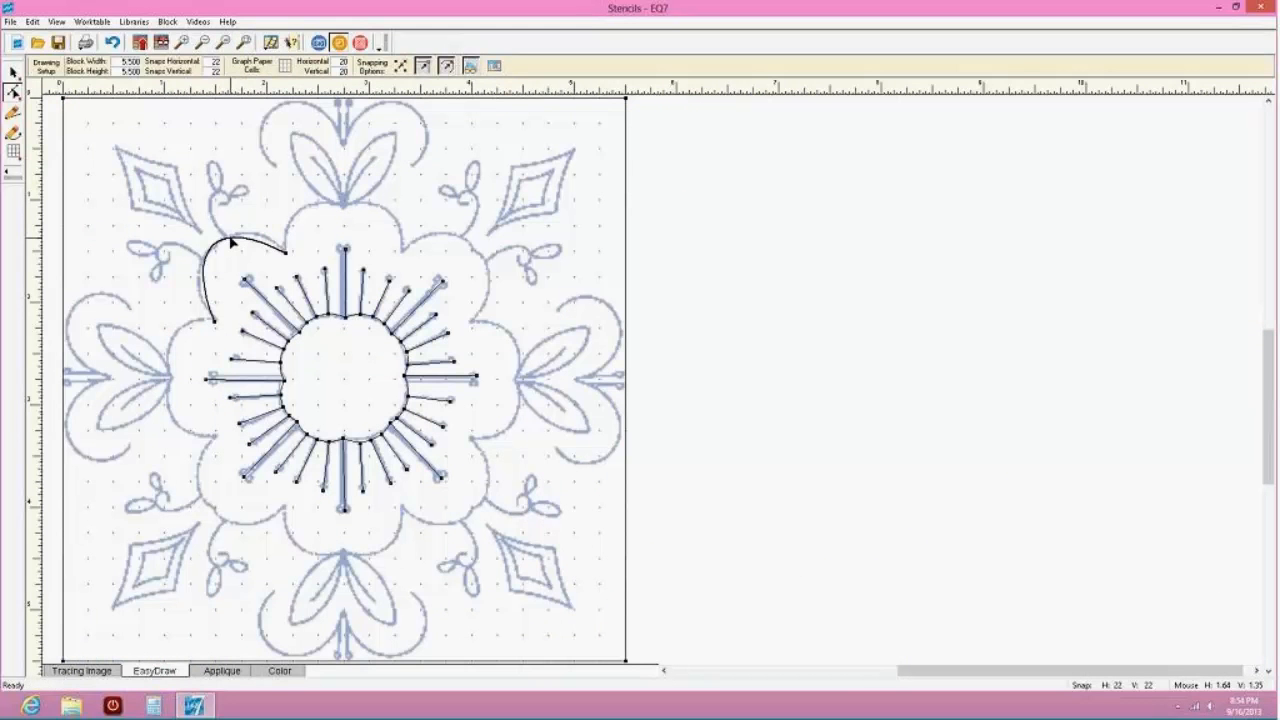
{"action": "left_click", "coordinate": [13, 72]}
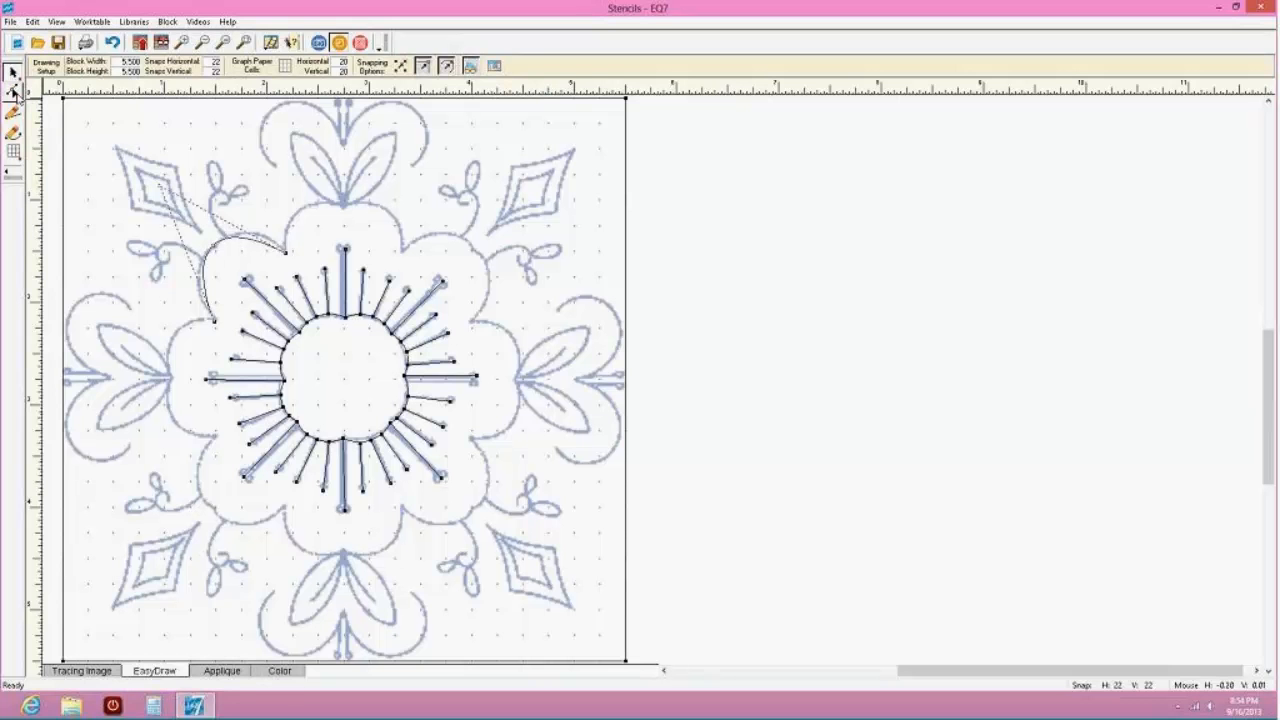
{"action": "left_click", "coordinate": [14, 90]}
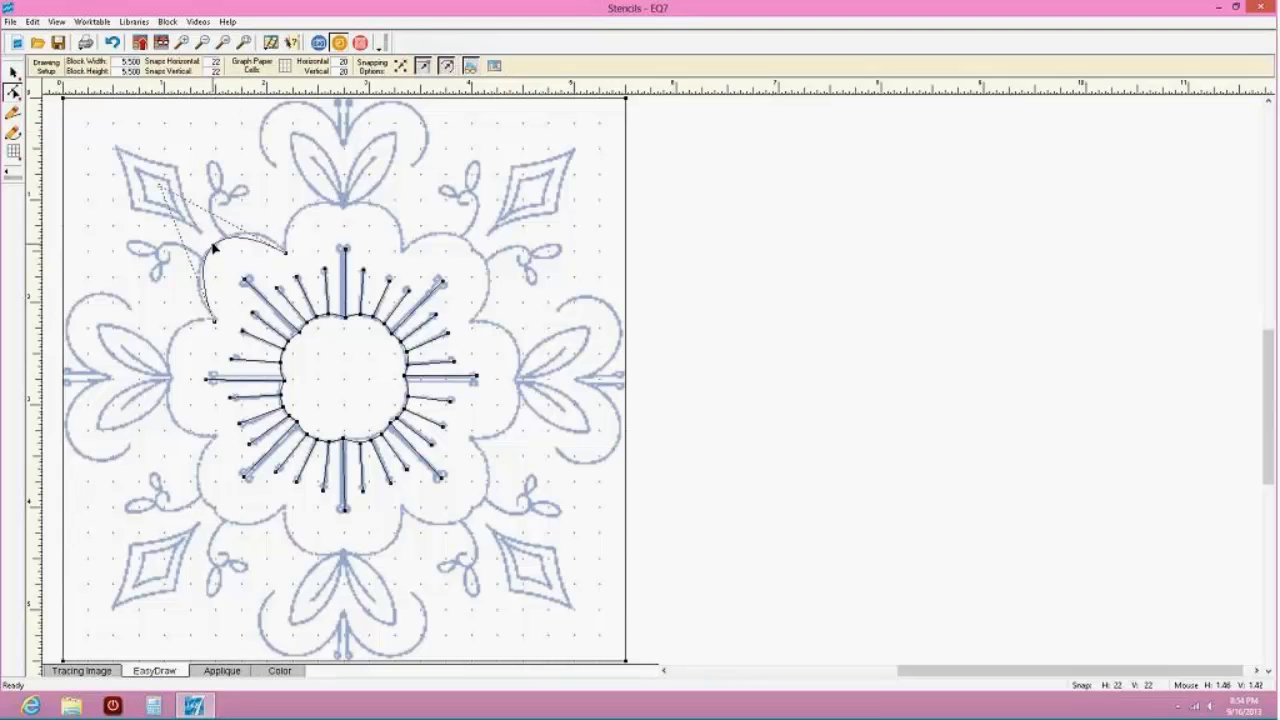
{"action": "left_click_drag", "start_coordinate": [212, 246], "coordinate": [211, 245]}
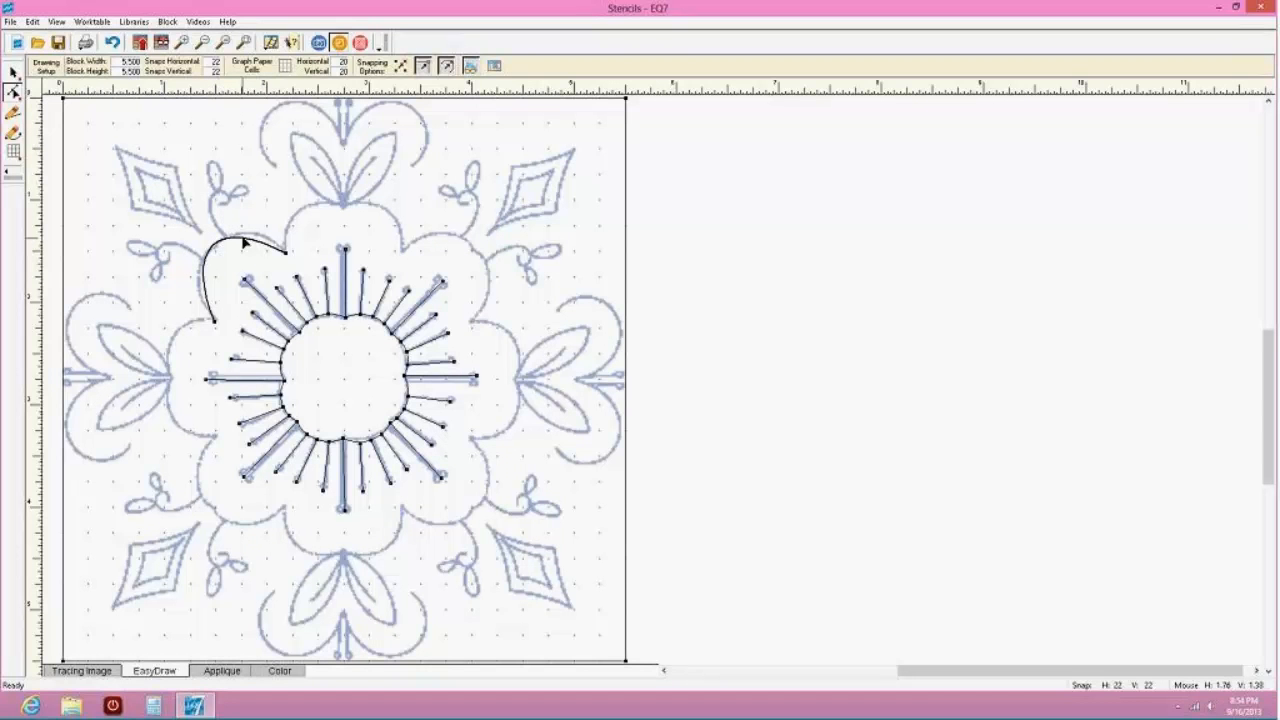
Delete the single arc traced over the flower's upper-left petal
{"action": "left_click", "coordinate": [14, 75]}
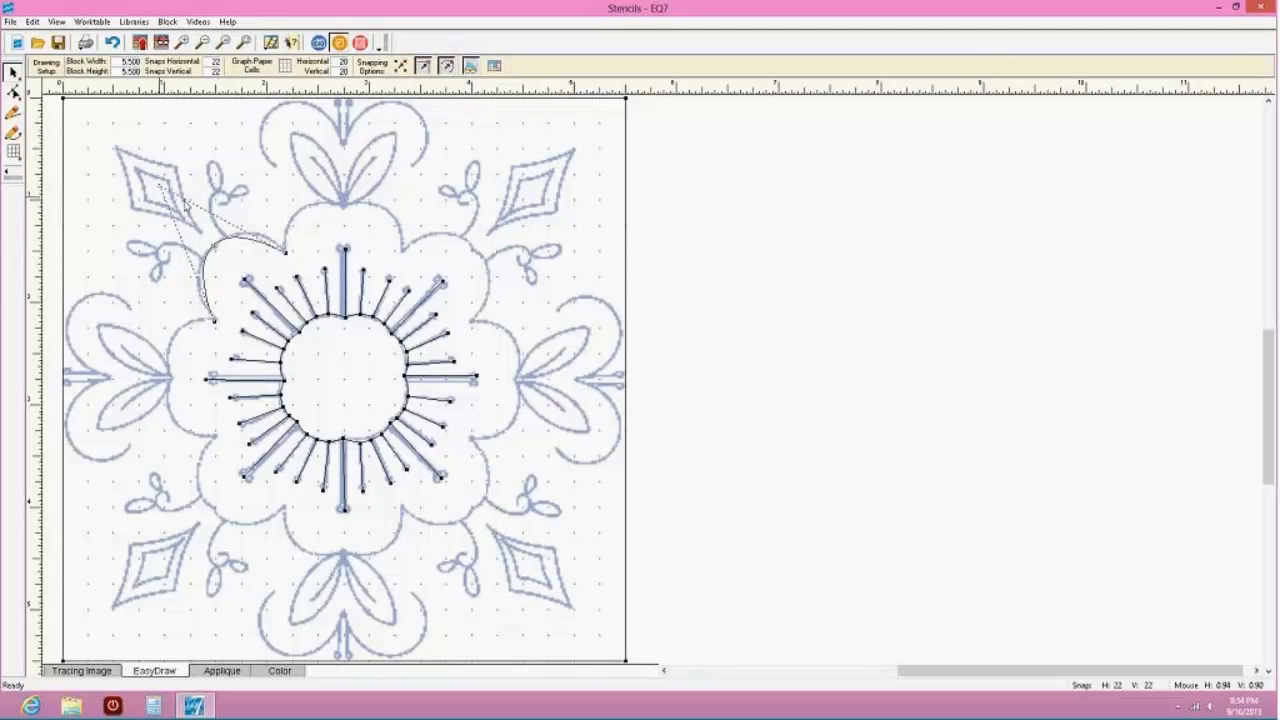
{"action": "left_click", "coordinate": [213, 246]}
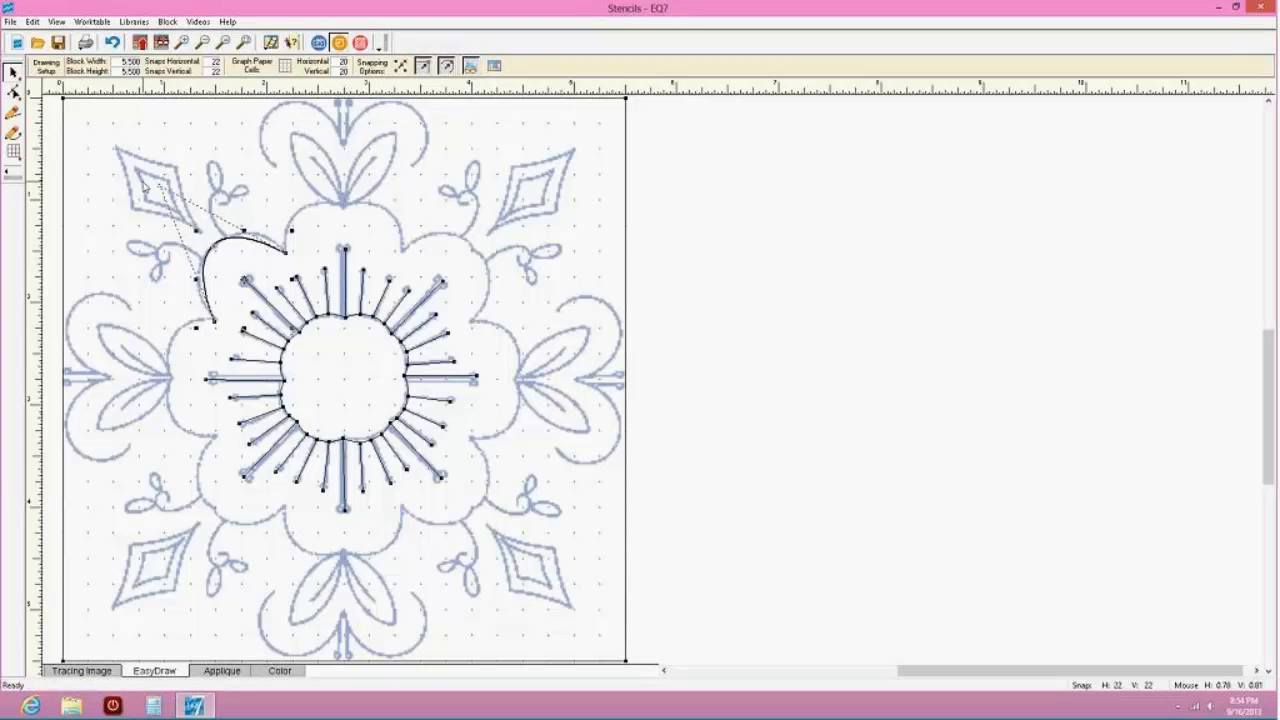
{"action": "key", "text": "Delete"}
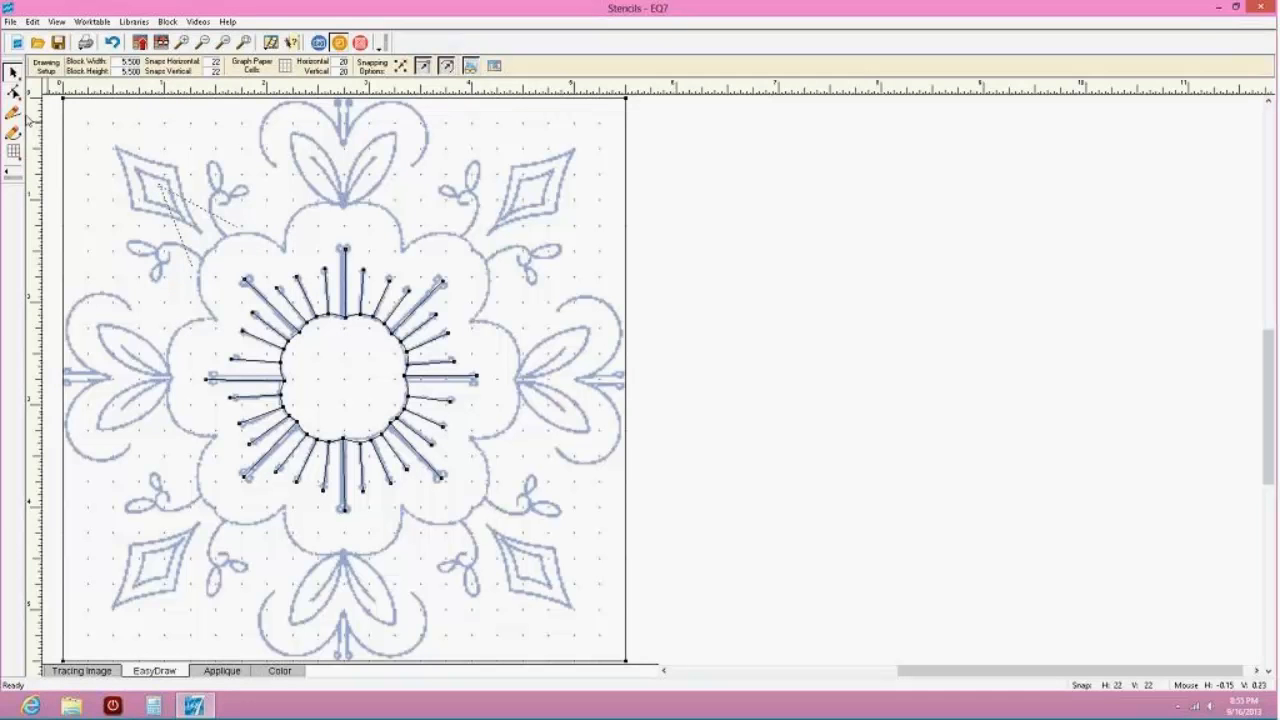
Trace the upper-left petal with two arcs that meet at its outermost point, and check their fit up close
{"action": "left_click", "coordinate": [14, 132]}
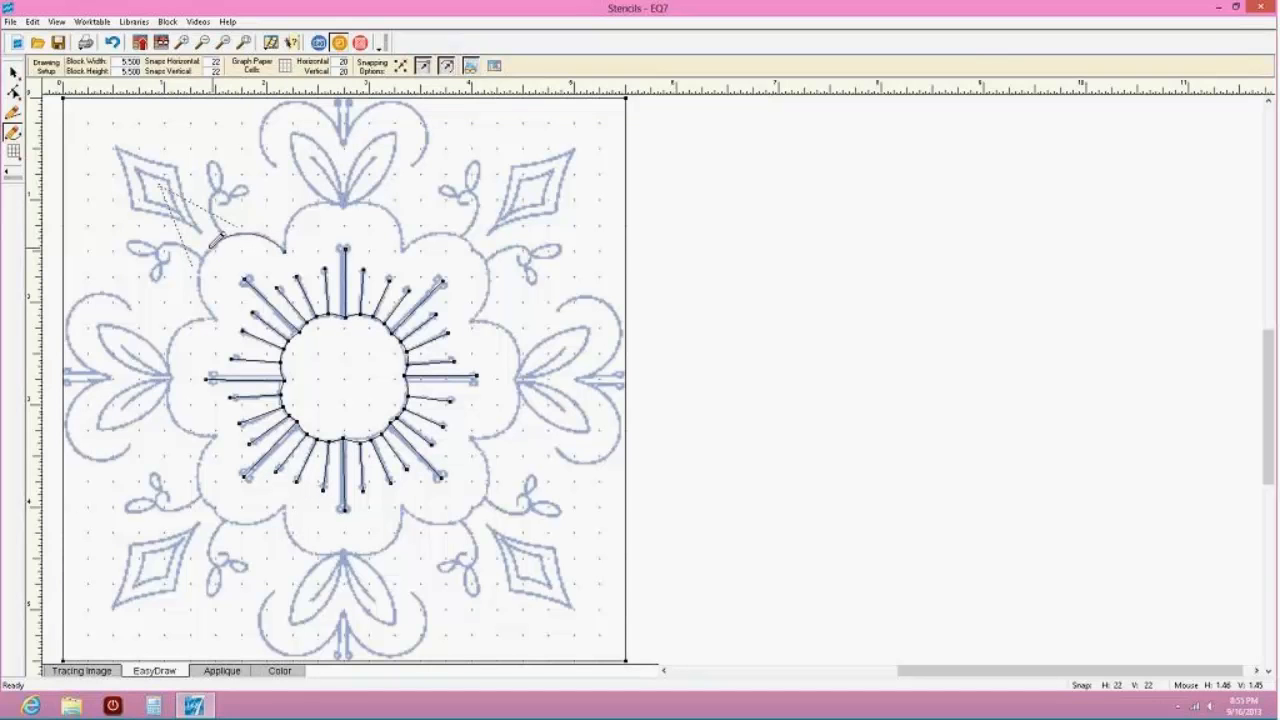
{"action": "mouse_move", "coordinate": [212, 244]}
{"action": "left_mouse_down"}
{"action": "mouse_move", "coordinate": [203, 288]}
{"action": "mouse_move", "coordinate": [218, 320]}
{"action": "left_mouse_up"}
{"action": "left_click", "coordinate": [181, 42]}
{"action": "left_click", "coordinate": [233, 247]}
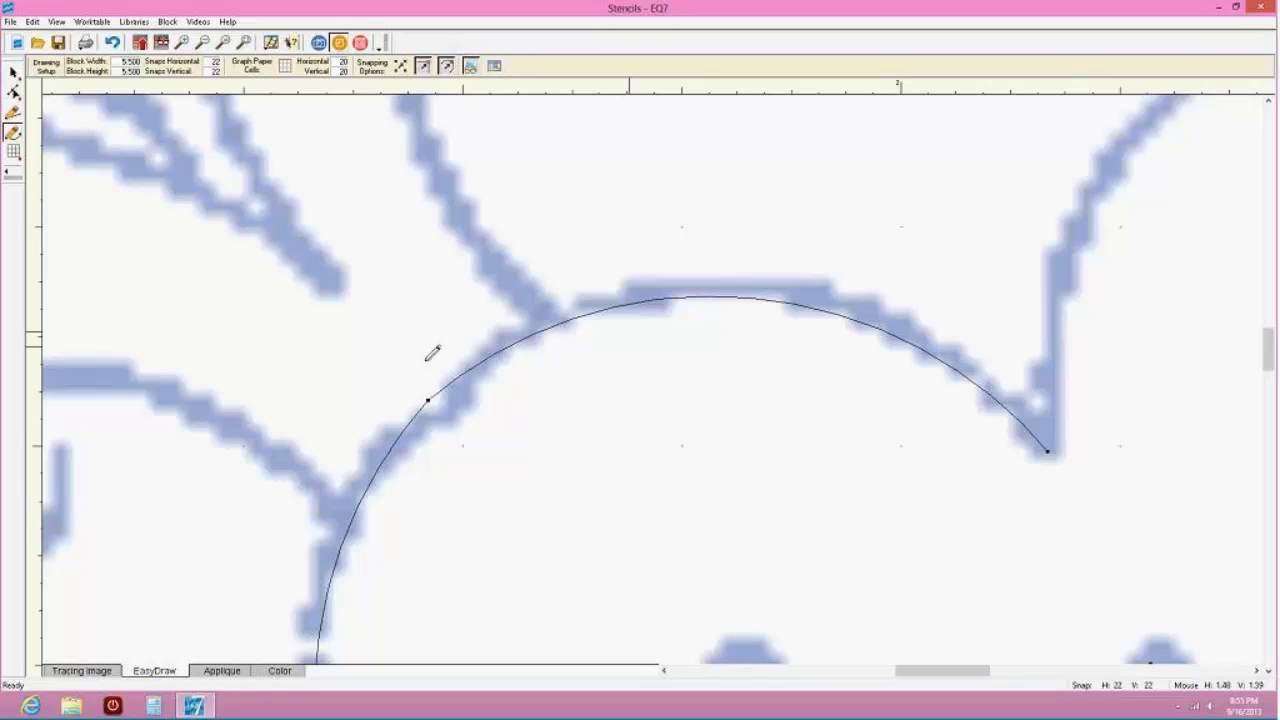
{"action": "left_click", "coordinate": [243, 44]}
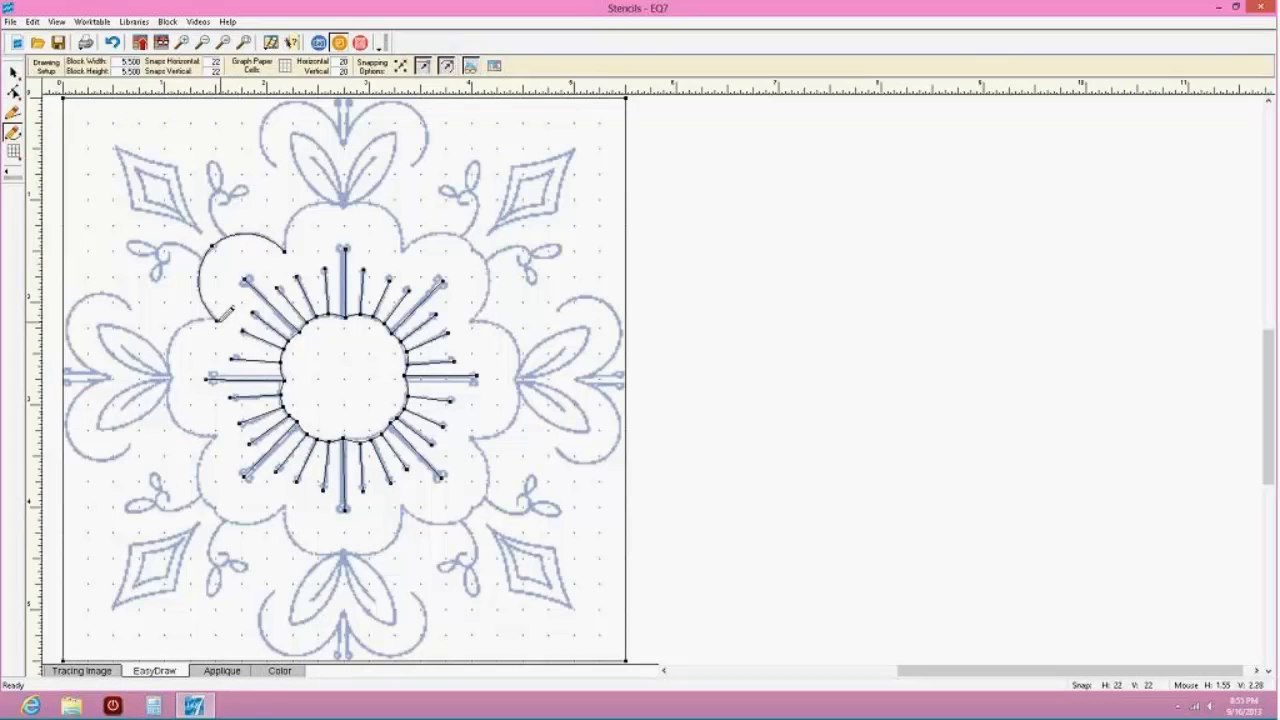
Draw an arc along the upper half of the left petal and adjust its end node and control handle to match the outline
{"action": "left_click_drag", "start_coordinate": [218, 318], "coordinate": [170, 372]}
{"action": "left_click", "coordinate": [14, 91]}
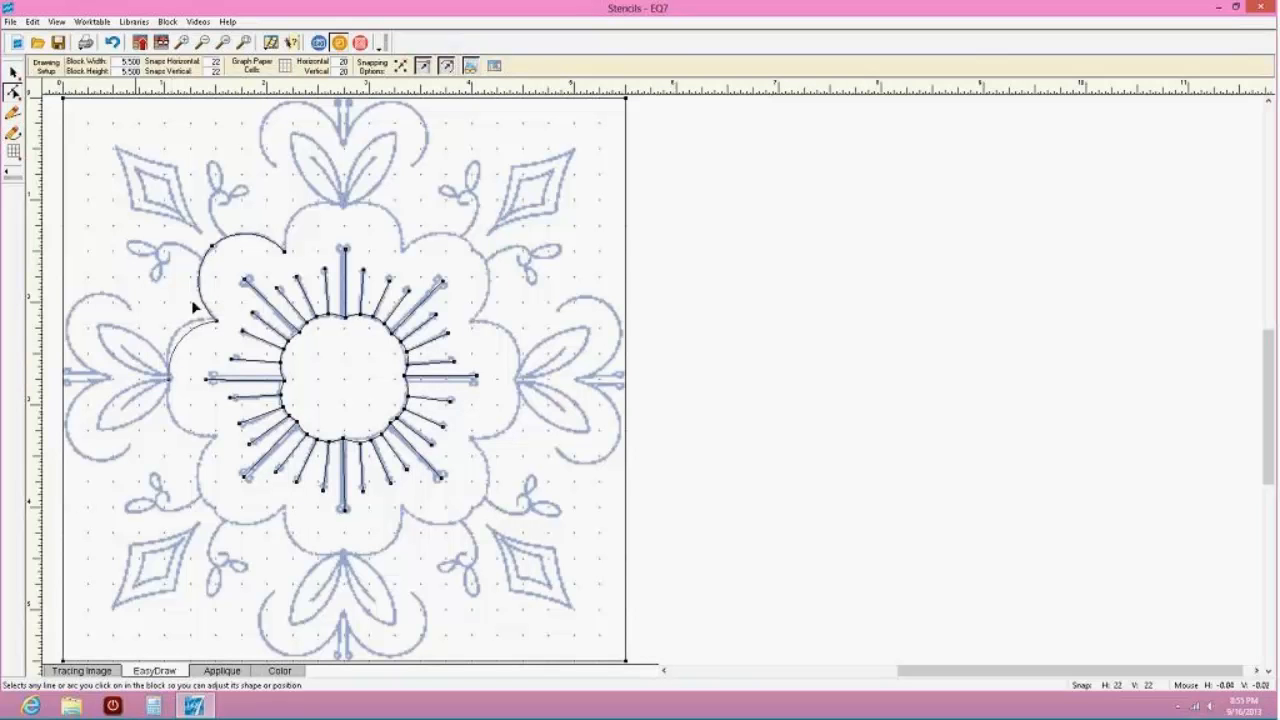
{"action": "left_click", "coordinate": [182, 343]}
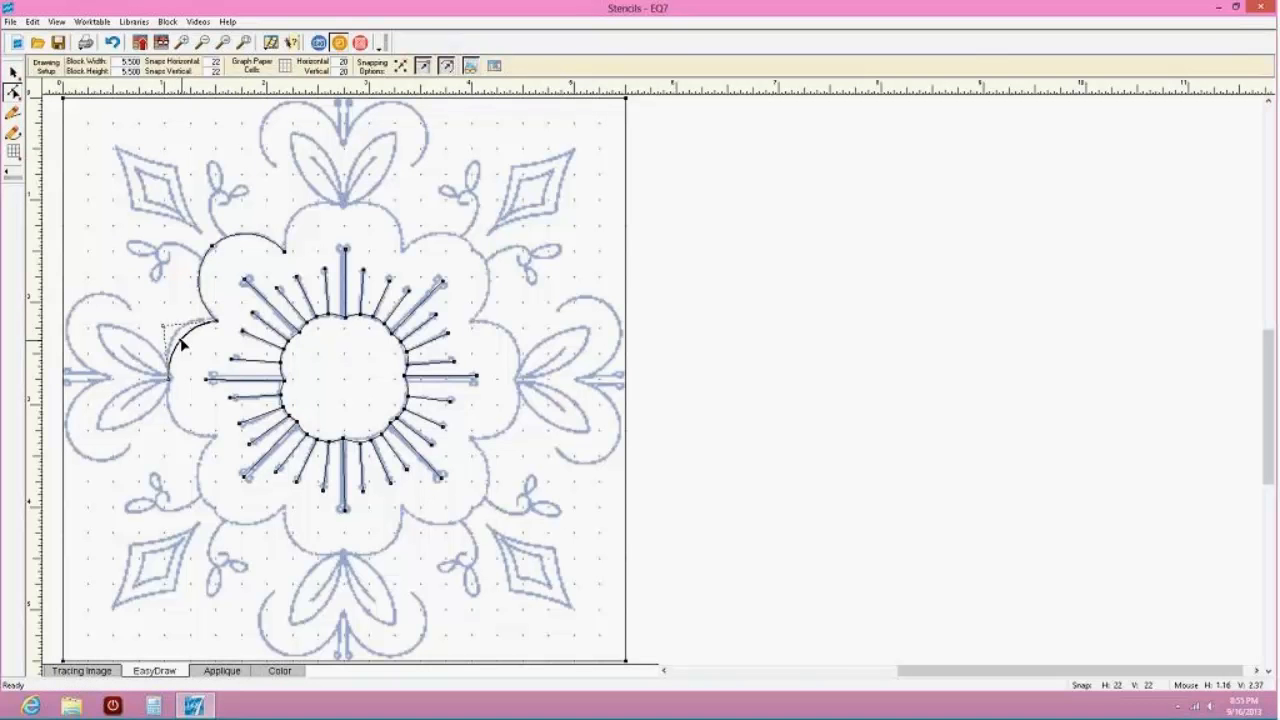
{"action": "left_click_drag", "start_coordinate": [180, 343], "coordinate": [167, 380]}
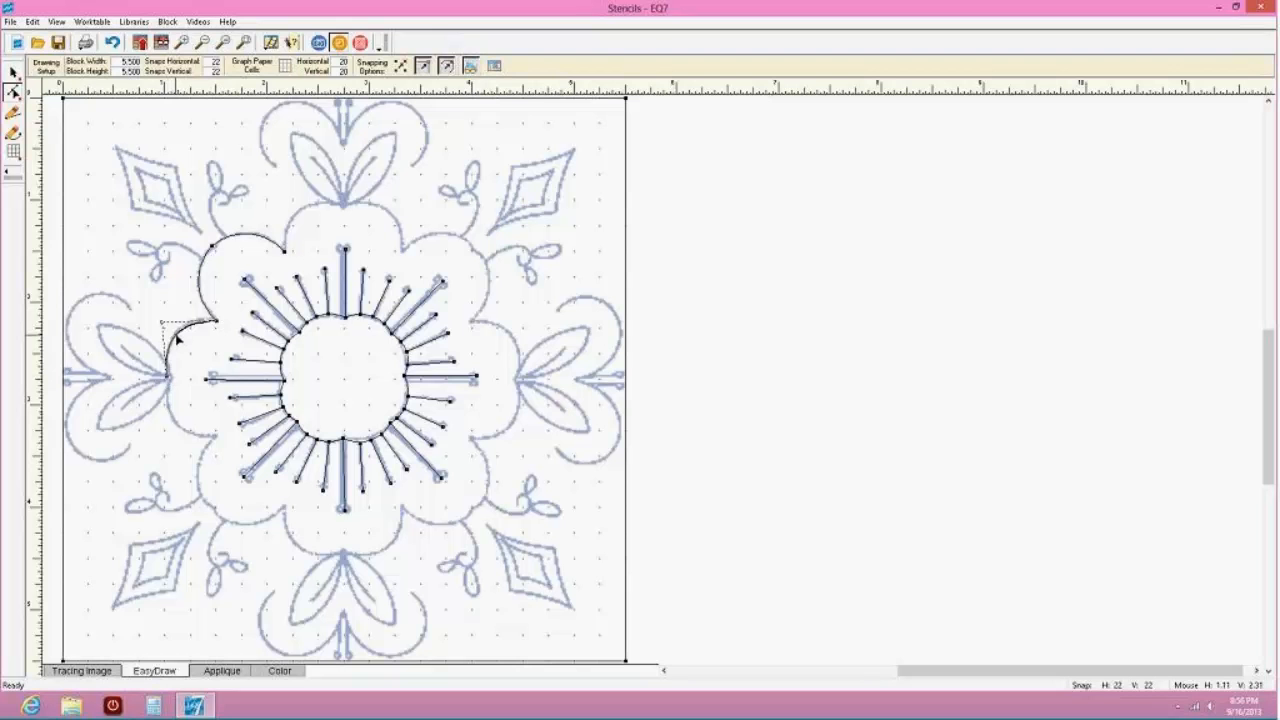
{"action": "left_click_drag", "start_coordinate": [186, 330], "coordinate": [160, 311]}
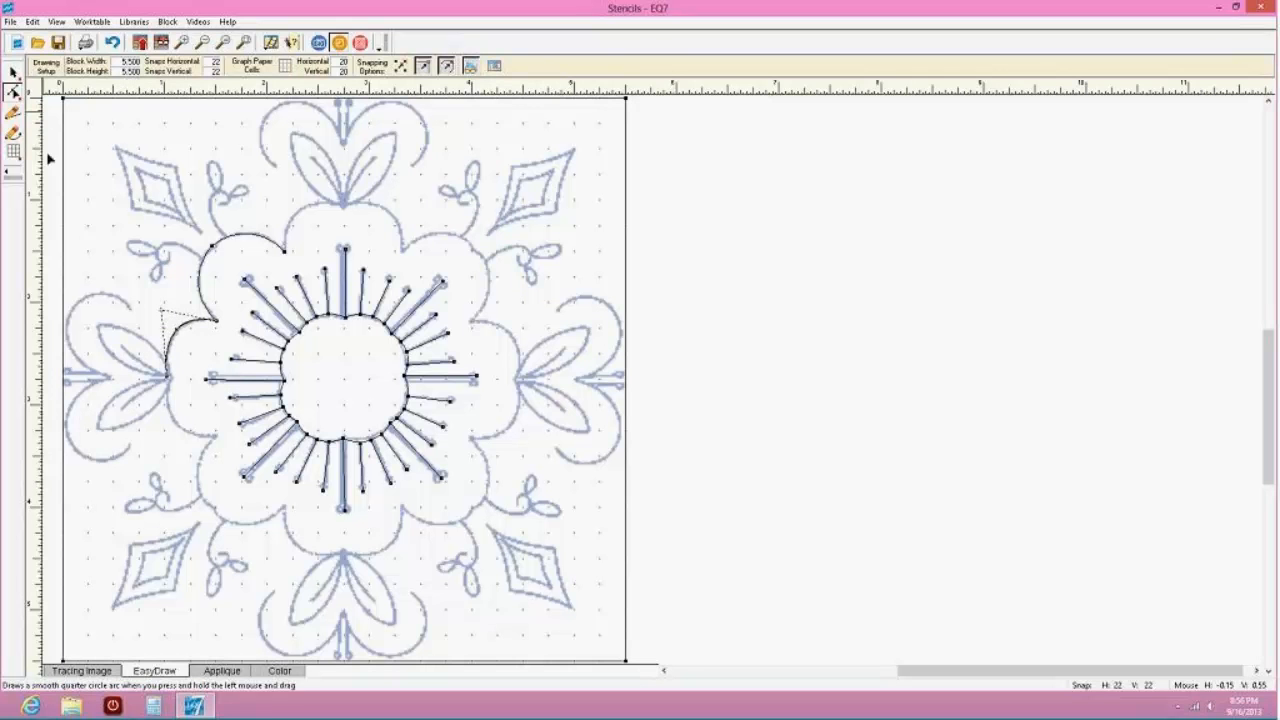
{"action": "left_click", "coordinate": [14, 72]}
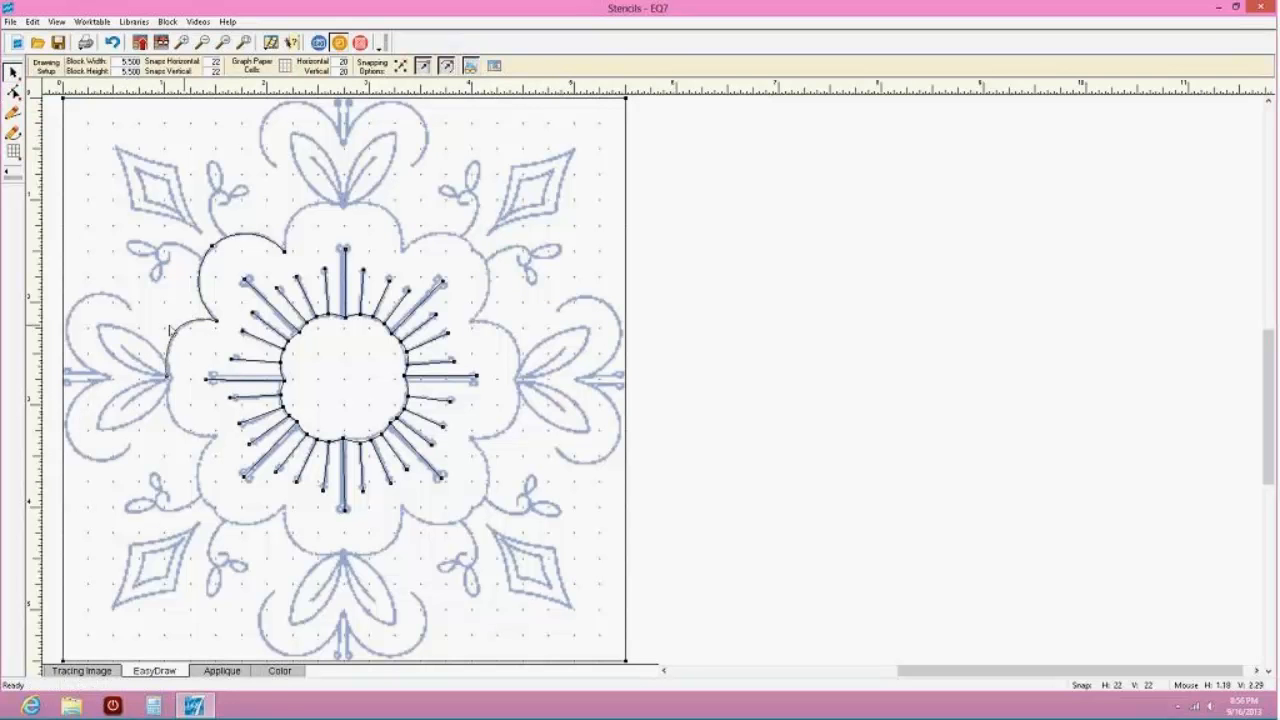
Draw an arc along the lower half of the left petal and pull its curve outward to match the outline
{"action": "left_click", "coordinate": [13, 133]}
{"action": "left_click_drag", "start_coordinate": [168, 376], "coordinate": [216, 435]}
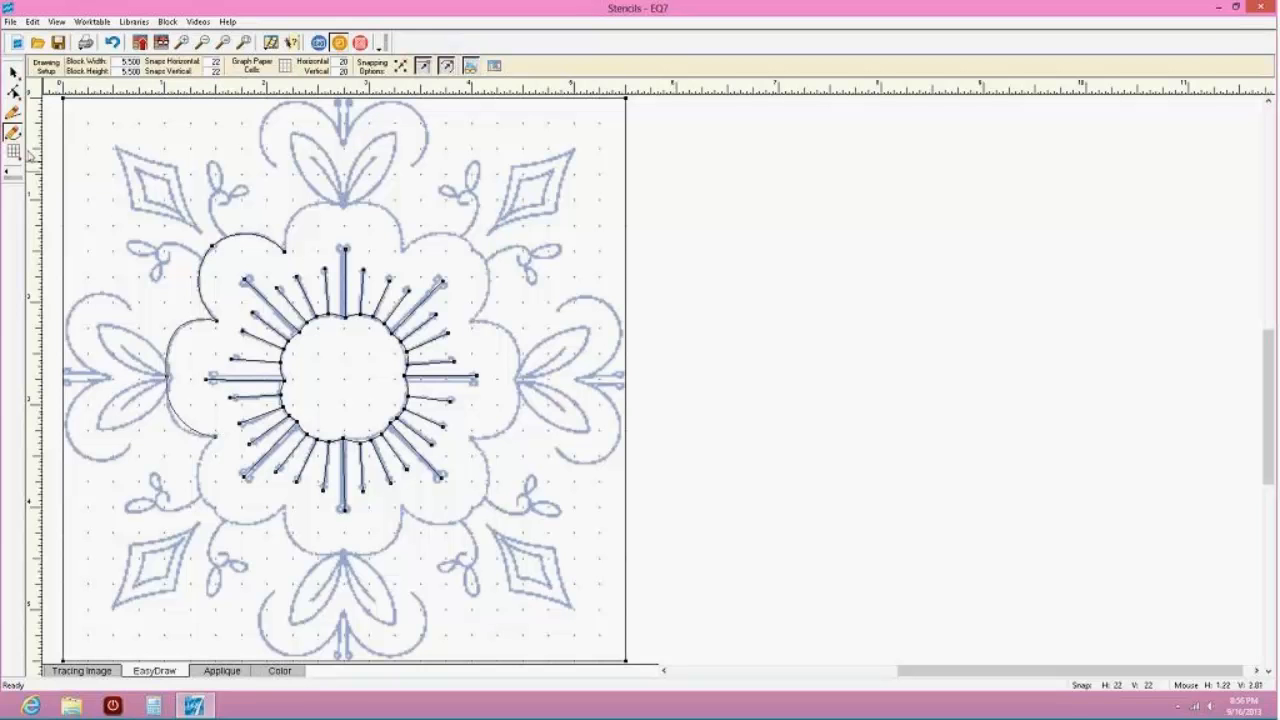
{"action": "left_click", "coordinate": [14, 90]}
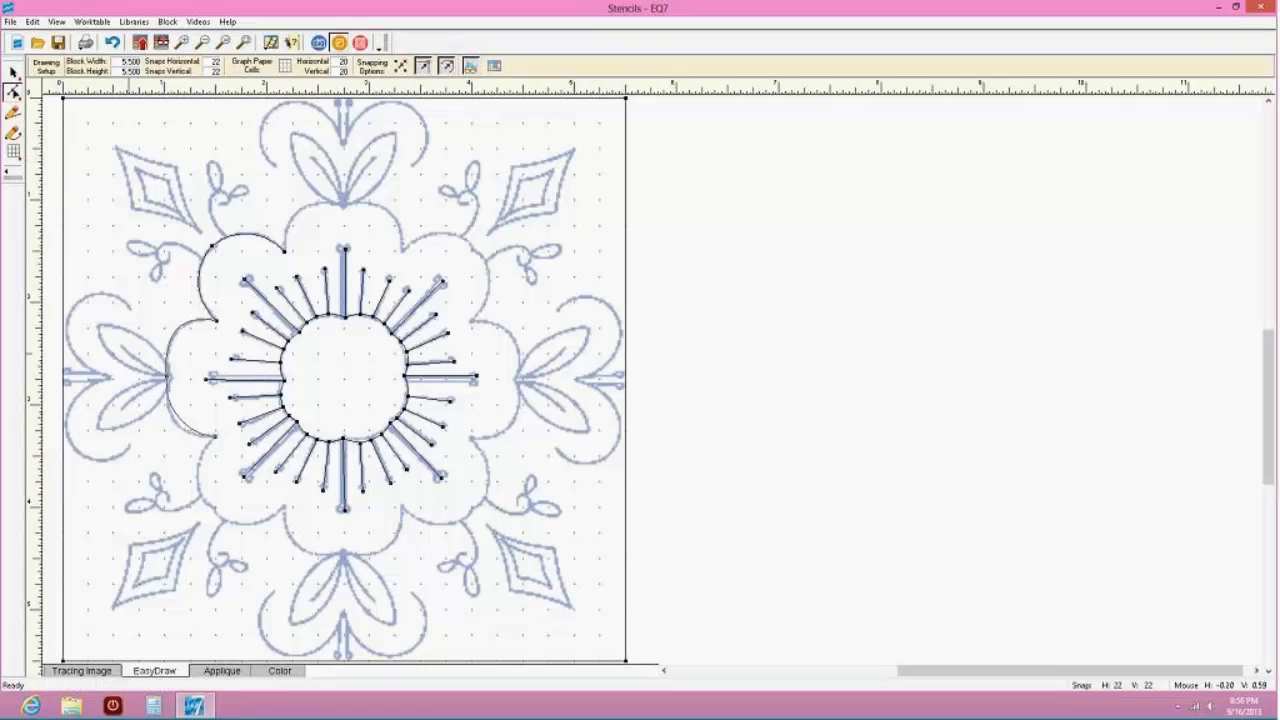
{"action": "left_click", "coordinate": [176, 424]}
{"action": "left_click_drag", "start_coordinate": [176, 424], "coordinate": [156, 443]}
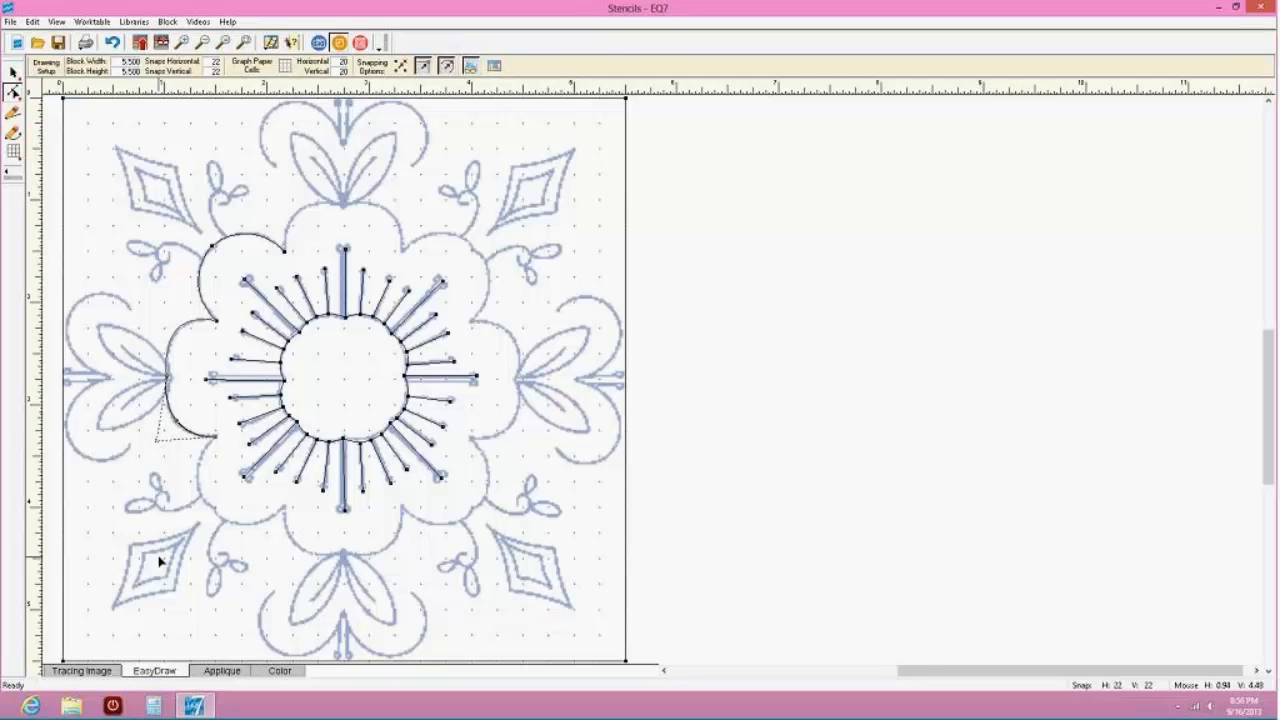
{"action": "left_click", "coordinate": [13, 73]}
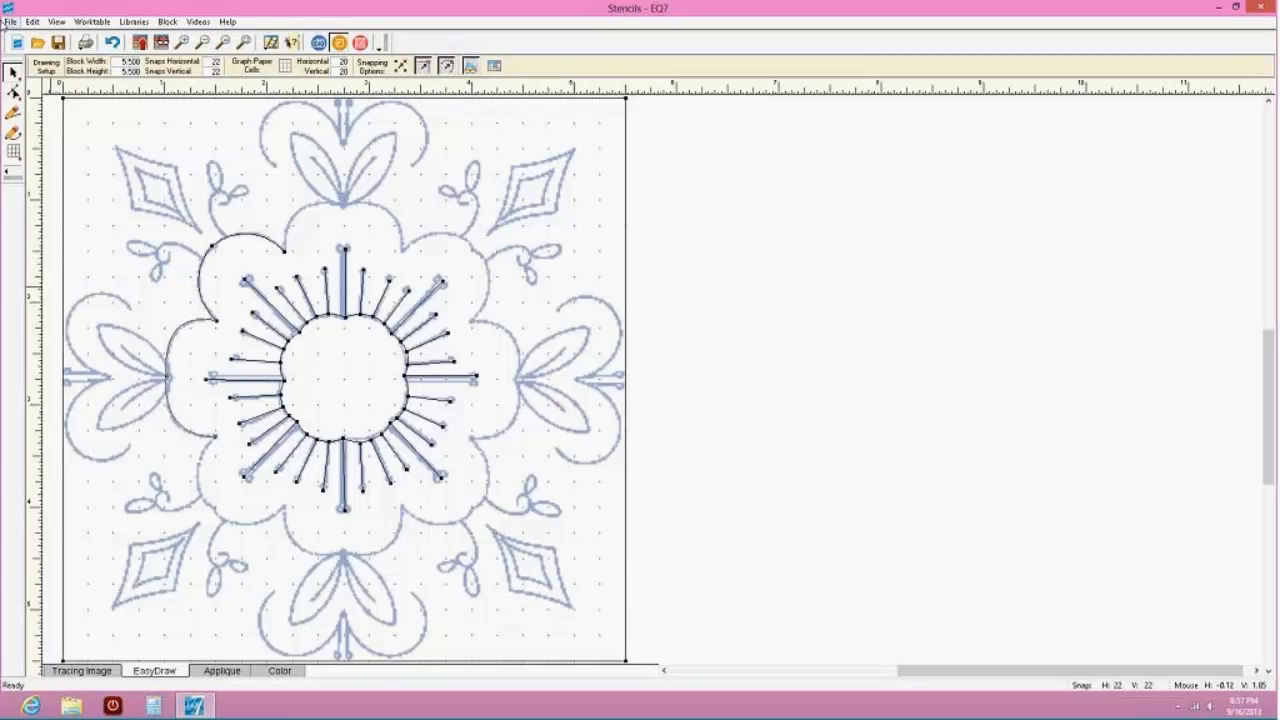
Add the traced block to the Project Sketchbook and check its stored blocks and stencils
{"action": "left_click", "coordinate": [140, 43]}
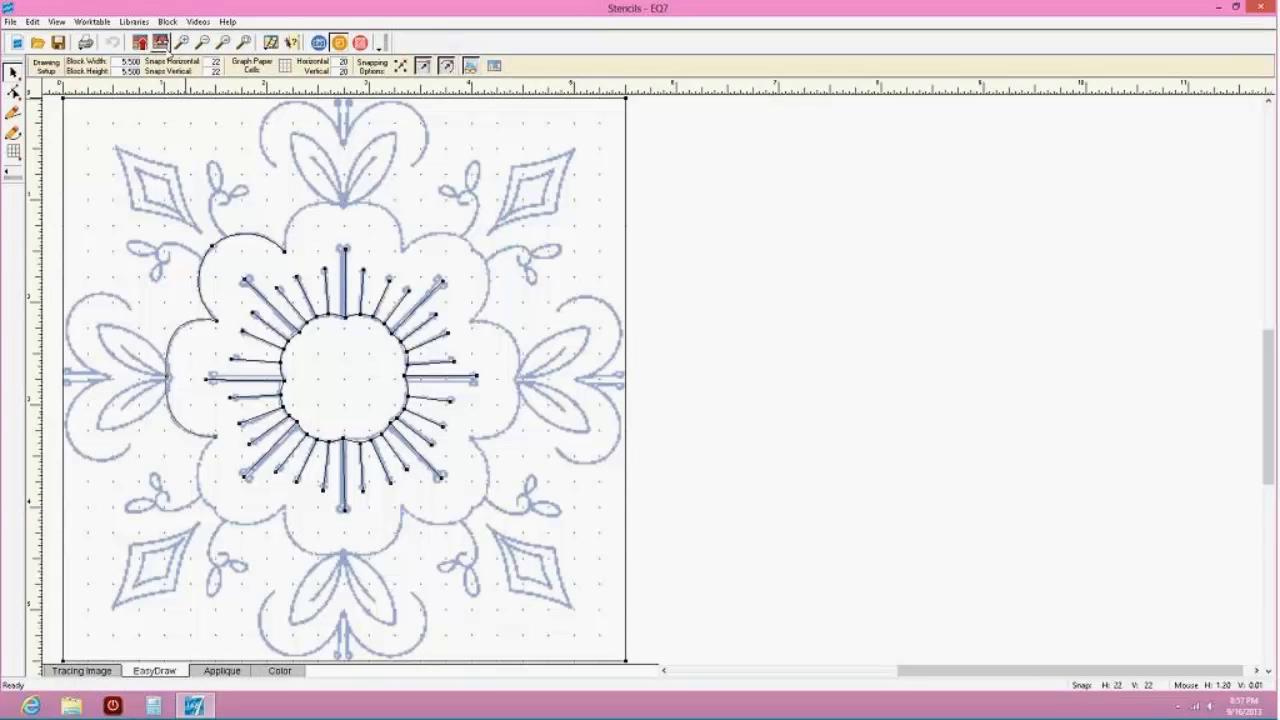
{"action": "left_click", "coordinate": [161, 43]}
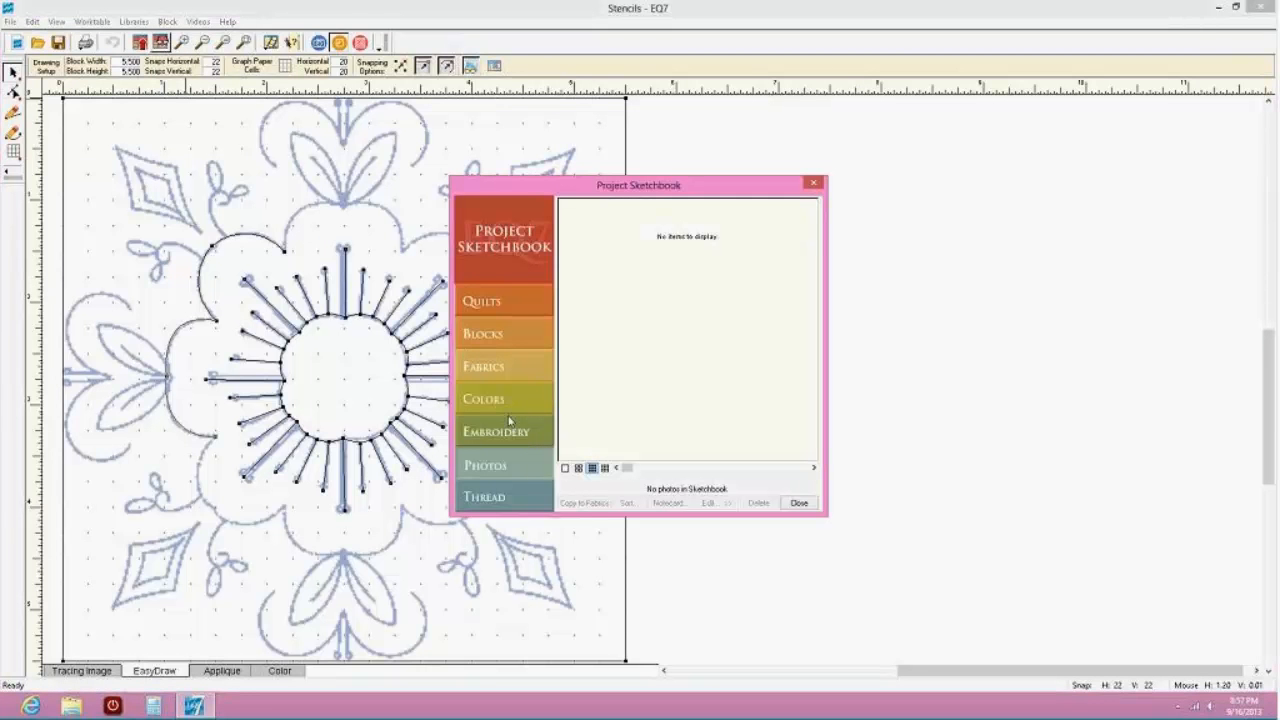
{"action": "left_click", "coordinate": [510, 332]}
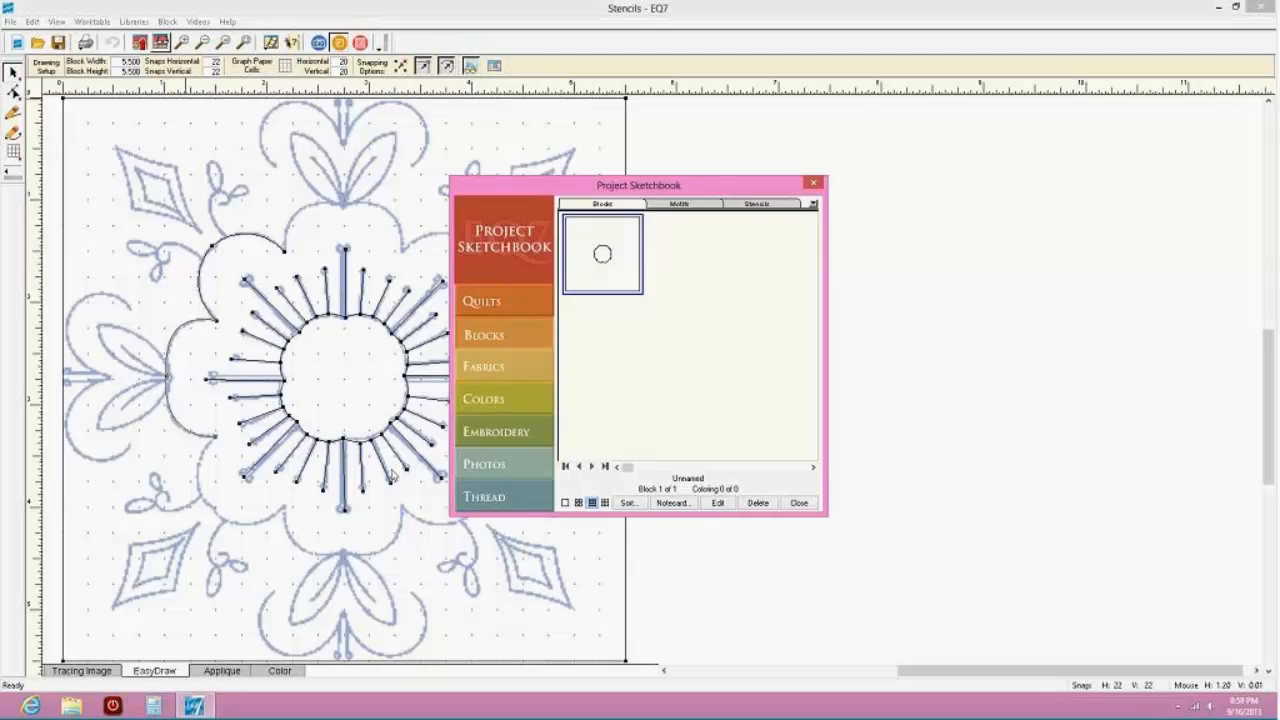
{"action": "left_click", "coordinate": [760, 204]}
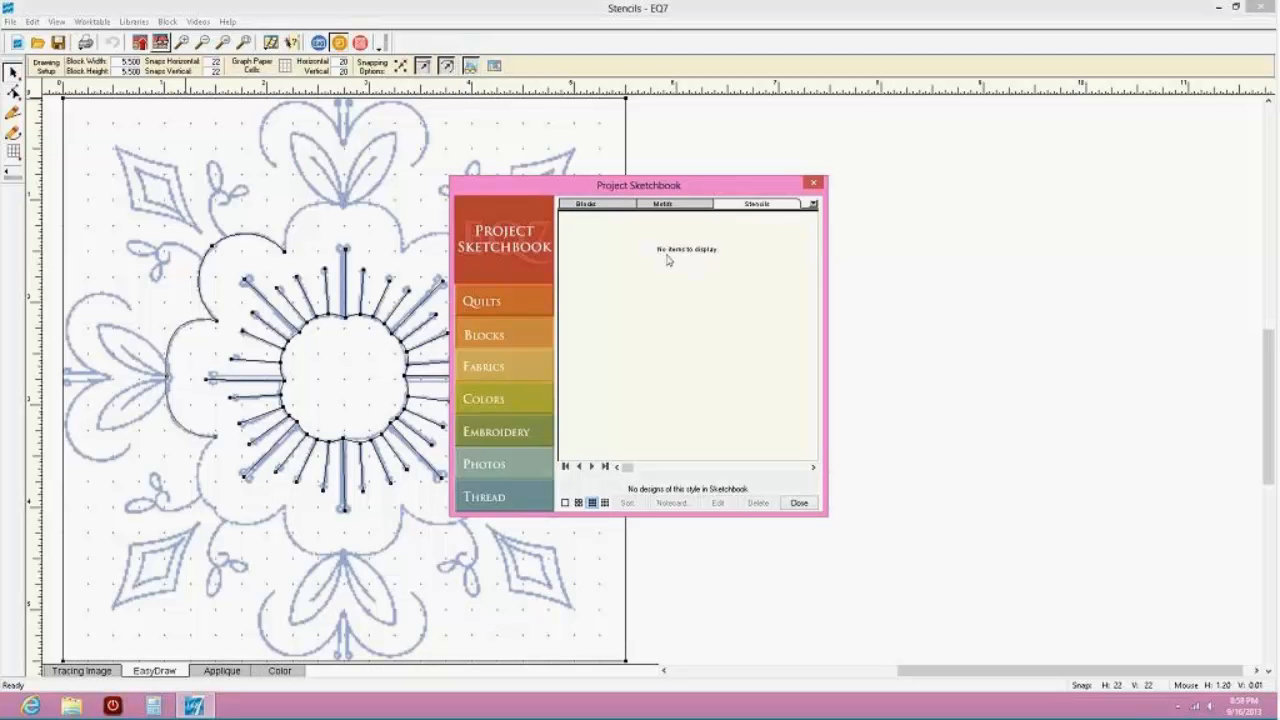
{"action": "left_click", "coordinate": [812, 186]}
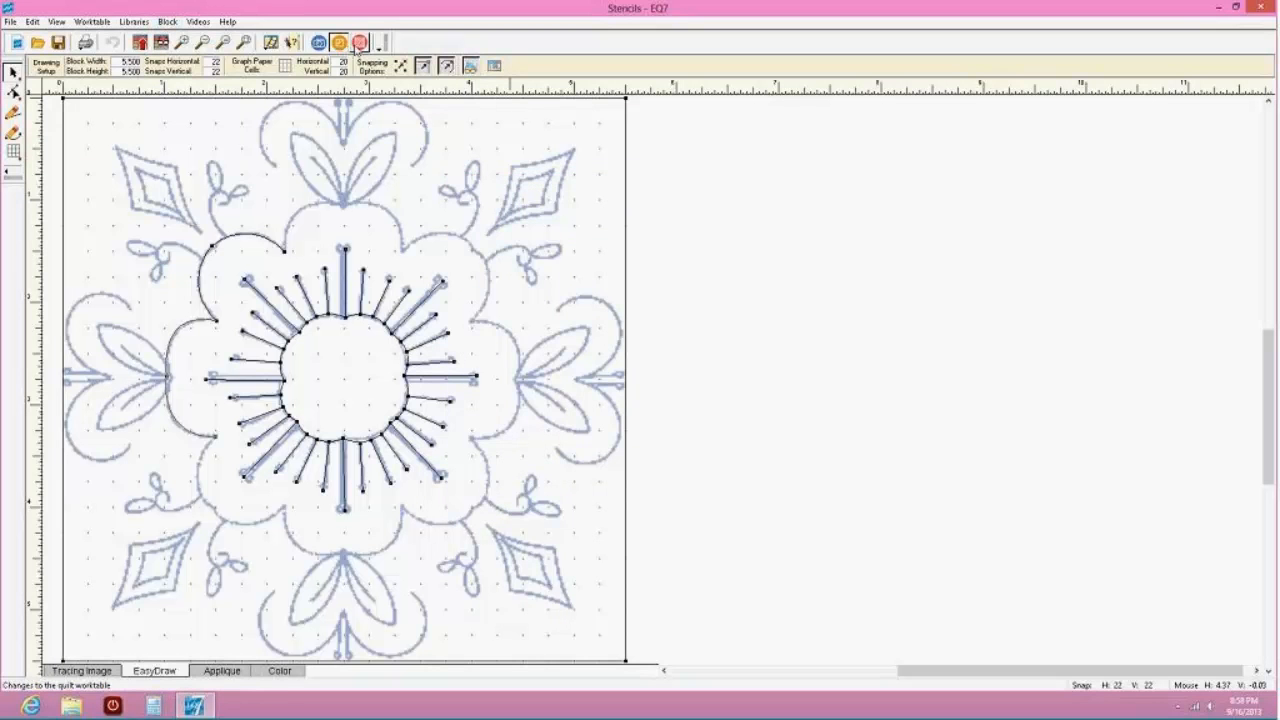
Add the block to the Sketchbook once more, keeping another copy
{"action": "left_click", "coordinate": [167, 21]}
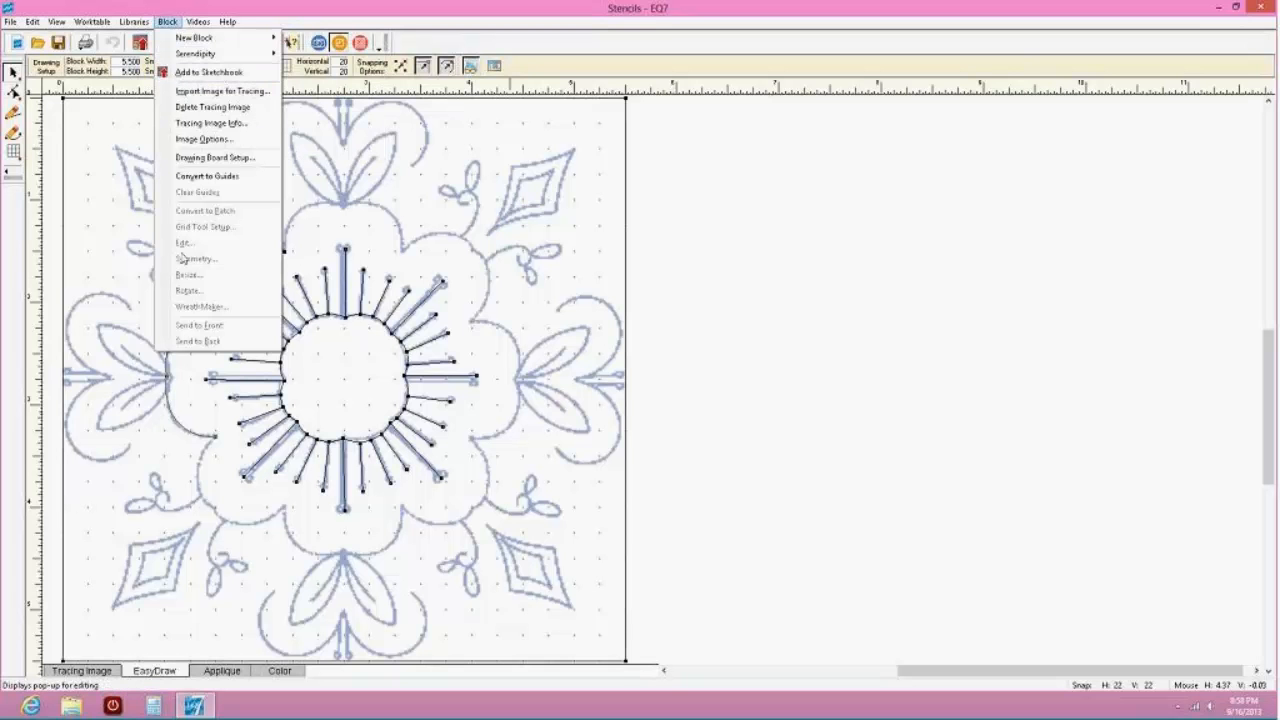
{"action": "left_click", "coordinate": [209, 74]}
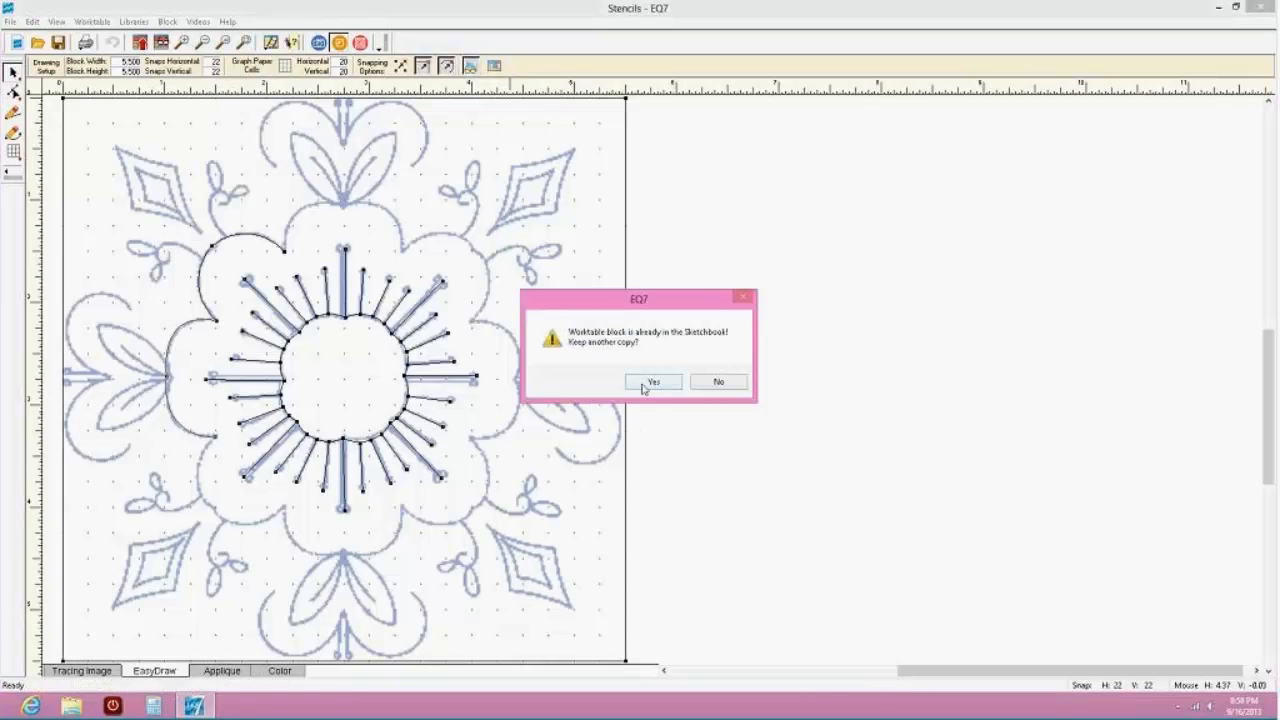
{"action": "left_click", "coordinate": [652, 382]}
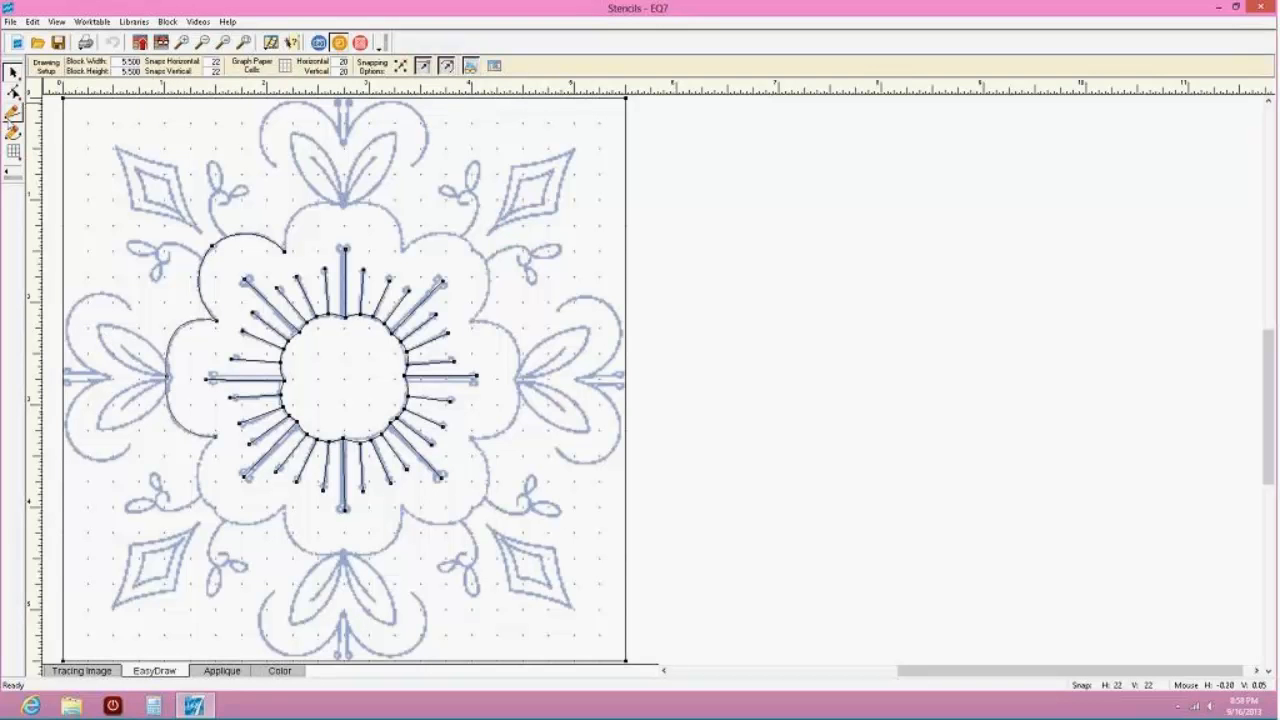
Trace the outline of the upper leaf beside the left petal with two arcs that close at its tip and base
{"action": "left_click", "coordinate": [13, 133]}
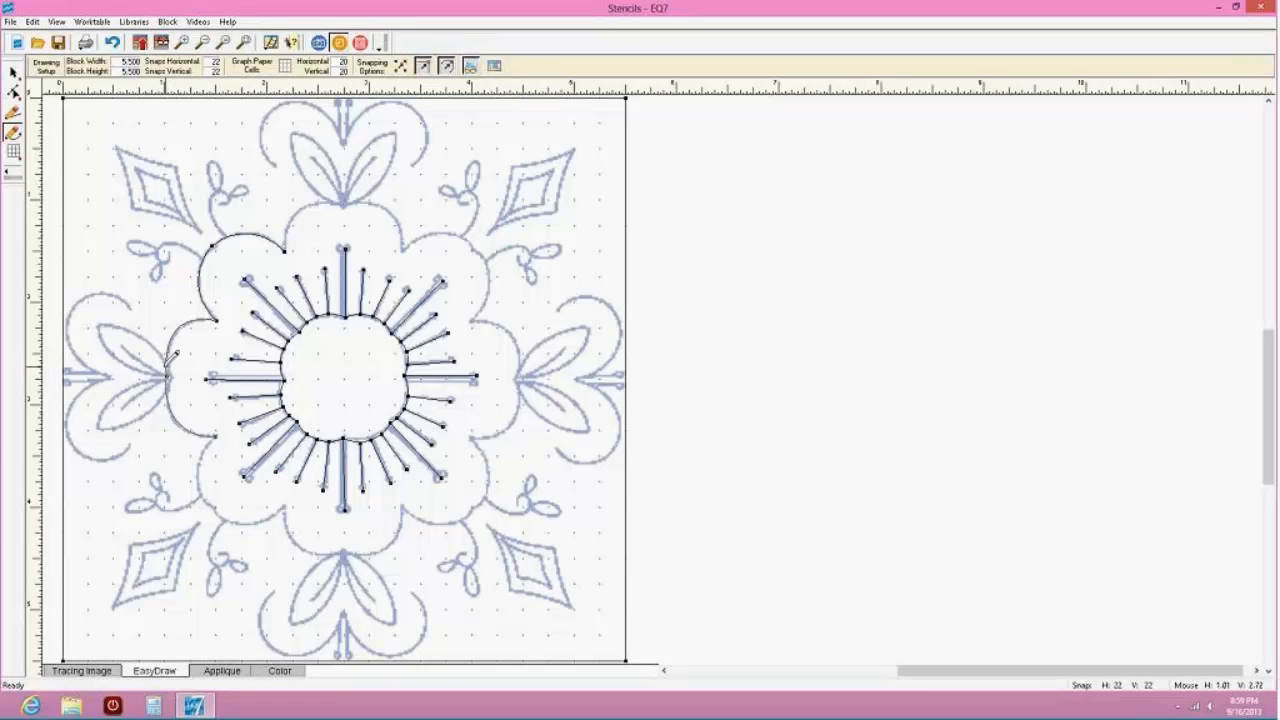
{"action": "mouse_move", "coordinate": [167, 371]}
{"action": "left_mouse_down"}
{"action": "mouse_move", "coordinate": [101, 320]}
{"action": "mouse_move", "coordinate": [102, 343]}
{"action": "mouse_move", "coordinate": [167, 376]}
{"action": "left_mouse_up"}
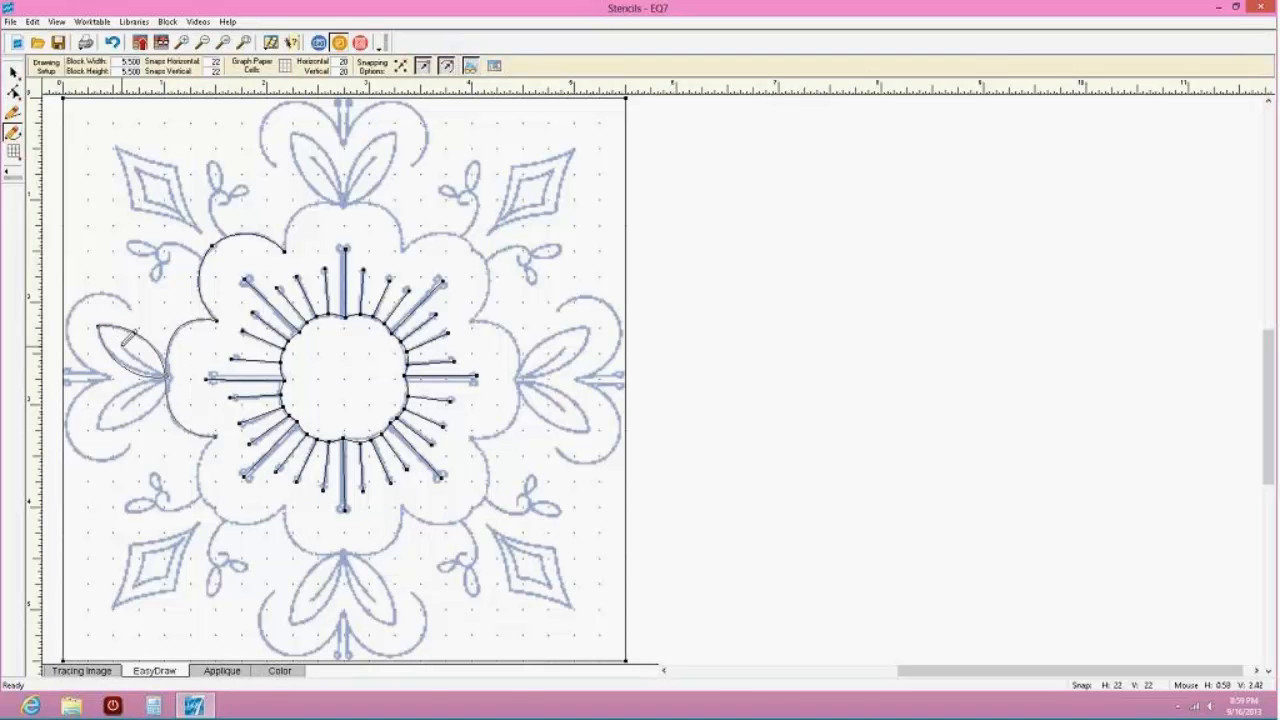
Try tracing the leaf's centre vein with a short arc, and delete that arc
{"action": "mouse_move", "coordinate": [128, 340]}
{"action": "left_mouse_down"}
{"action": "mouse_move", "coordinate": [176, 374]}
{"action": "mouse_move", "coordinate": [158, 364]}
{"action": "left_mouse_up"}
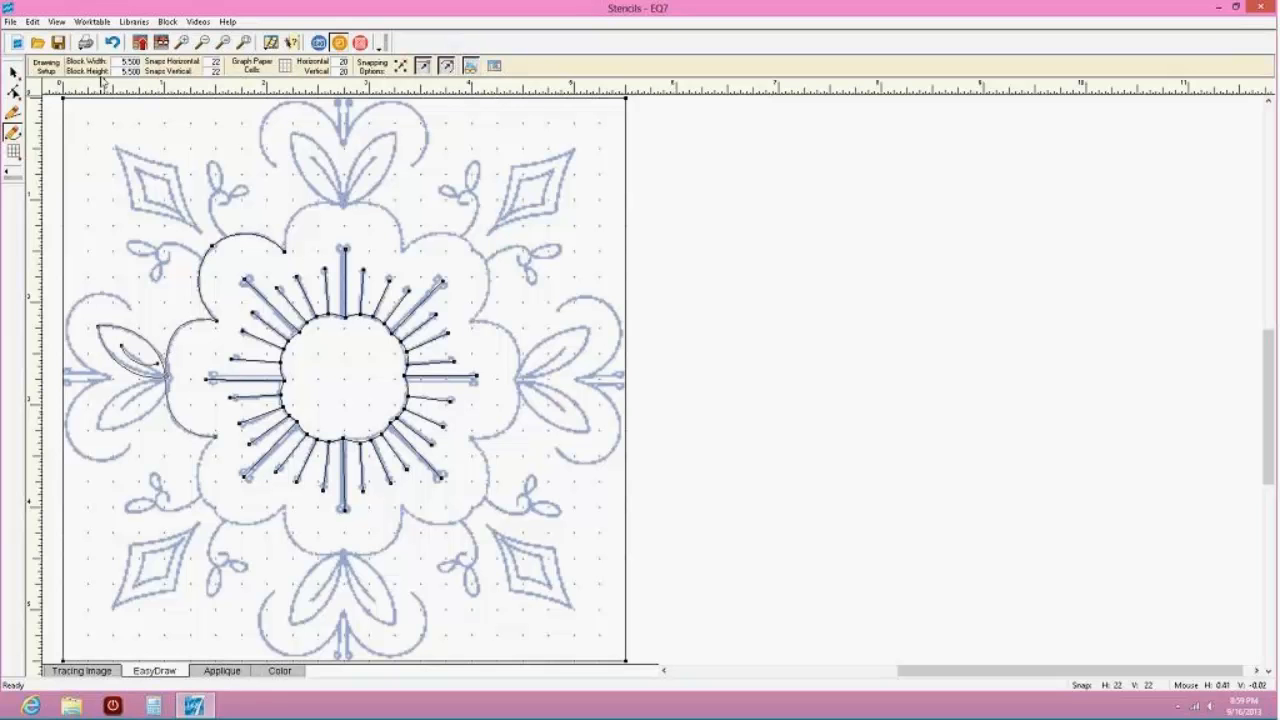
{"action": "left_click", "coordinate": [14, 72]}
{"action": "left_click", "coordinate": [12, 112]}
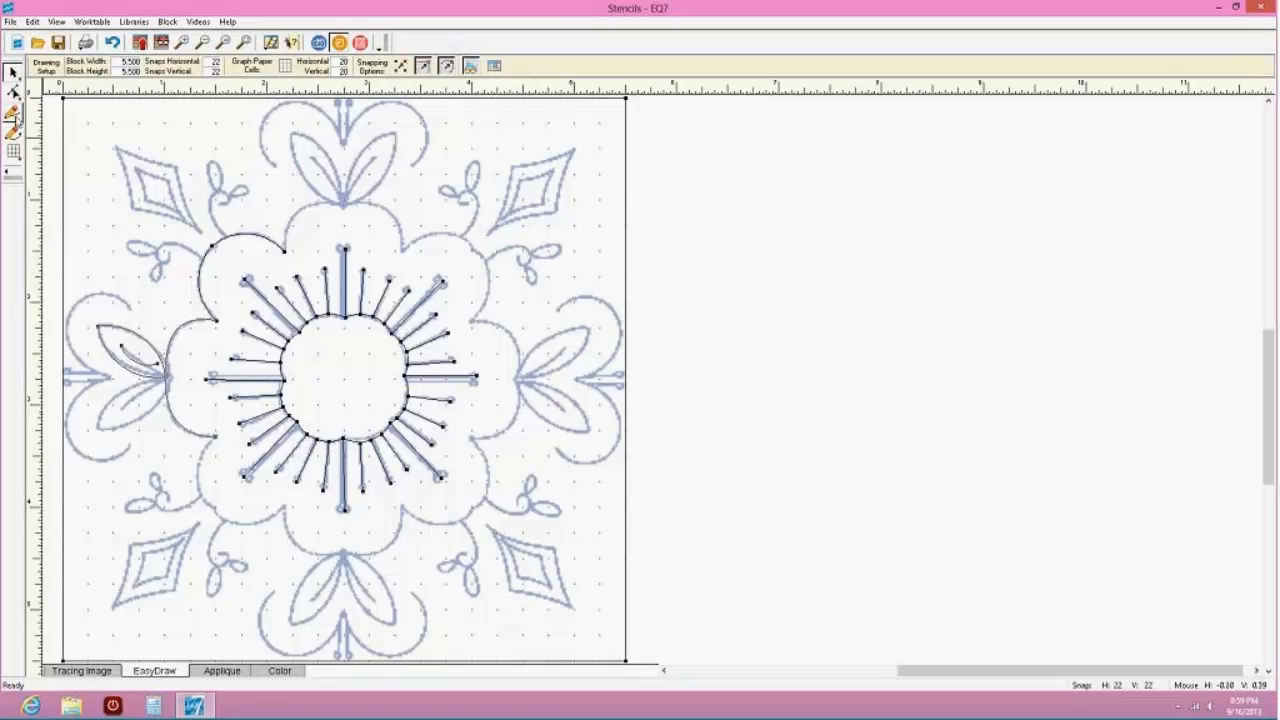
{"action": "left_click", "coordinate": [12, 70]}
{"action": "left_click", "coordinate": [135, 360]}
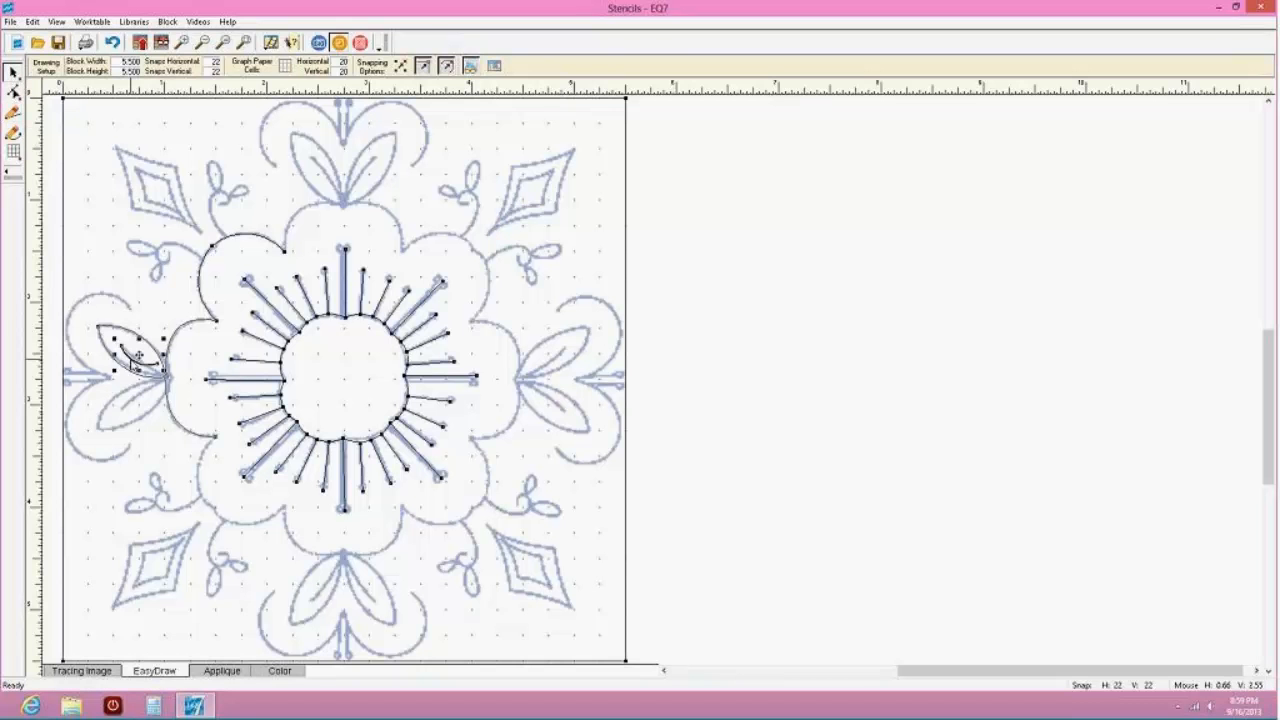
{"action": "key", "text": "Delete"}
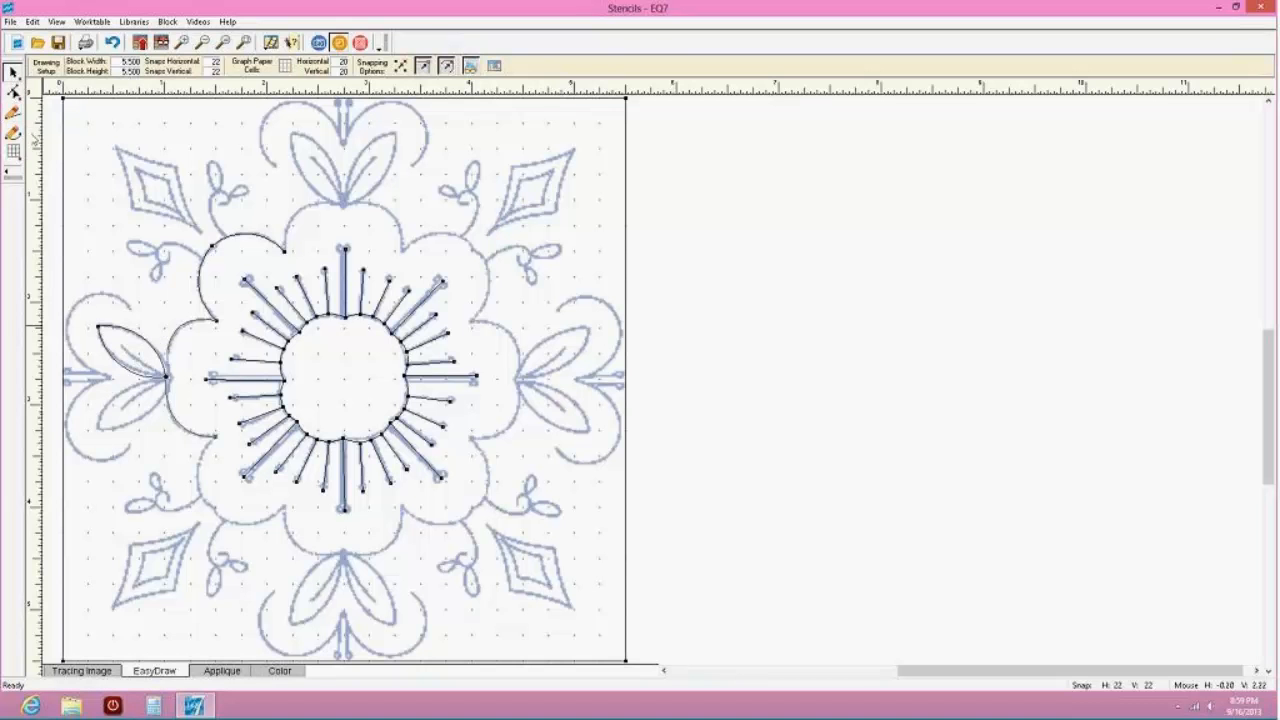
Draw a straight line for the leaf's centre vein from the leaf base towards its tip
{"action": "left_click", "coordinate": [13, 111]}
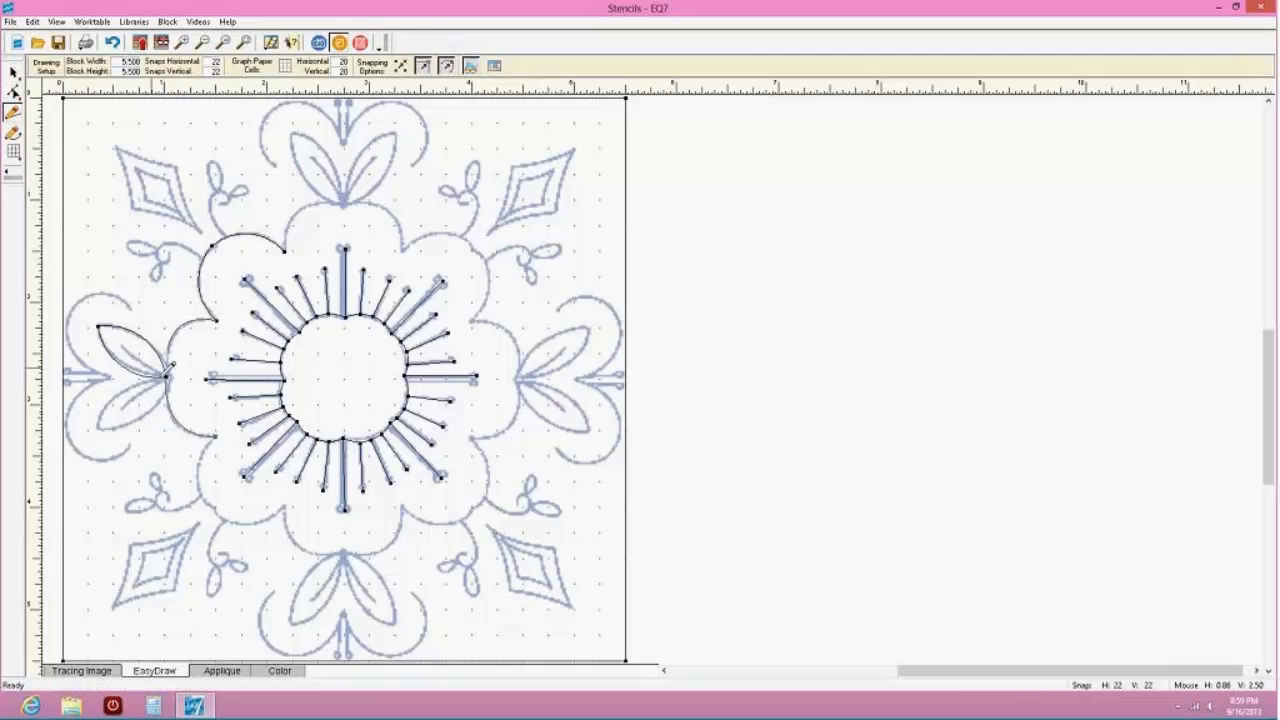
{"action": "left_click_drag", "start_coordinate": [168, 370], "coordinate": [118, 343]}
{"action": "left_click", "coordinate": [13, 70]}
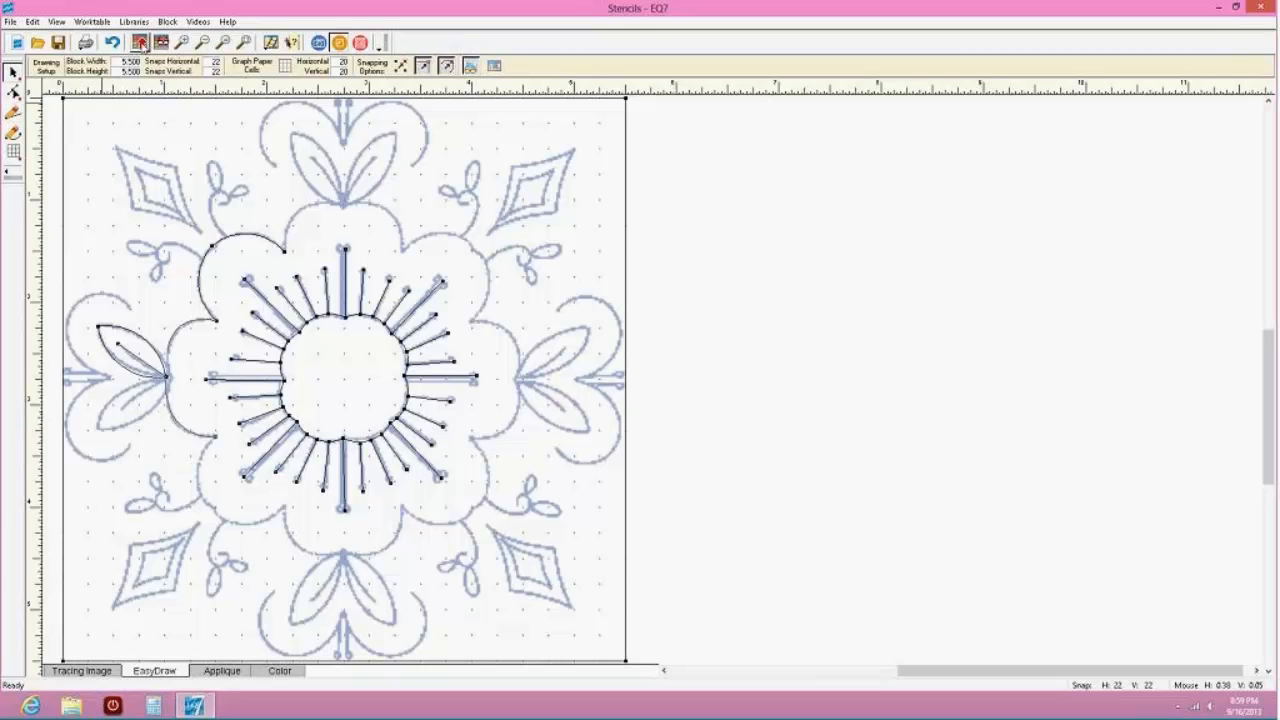
Add the block with the traced leaf to the Sketchbook and check it among the stored blocks
{"action": "left_click", "coordinate": [140, 43]}
{"action": "left_click", "coordinate": [161, 45]}
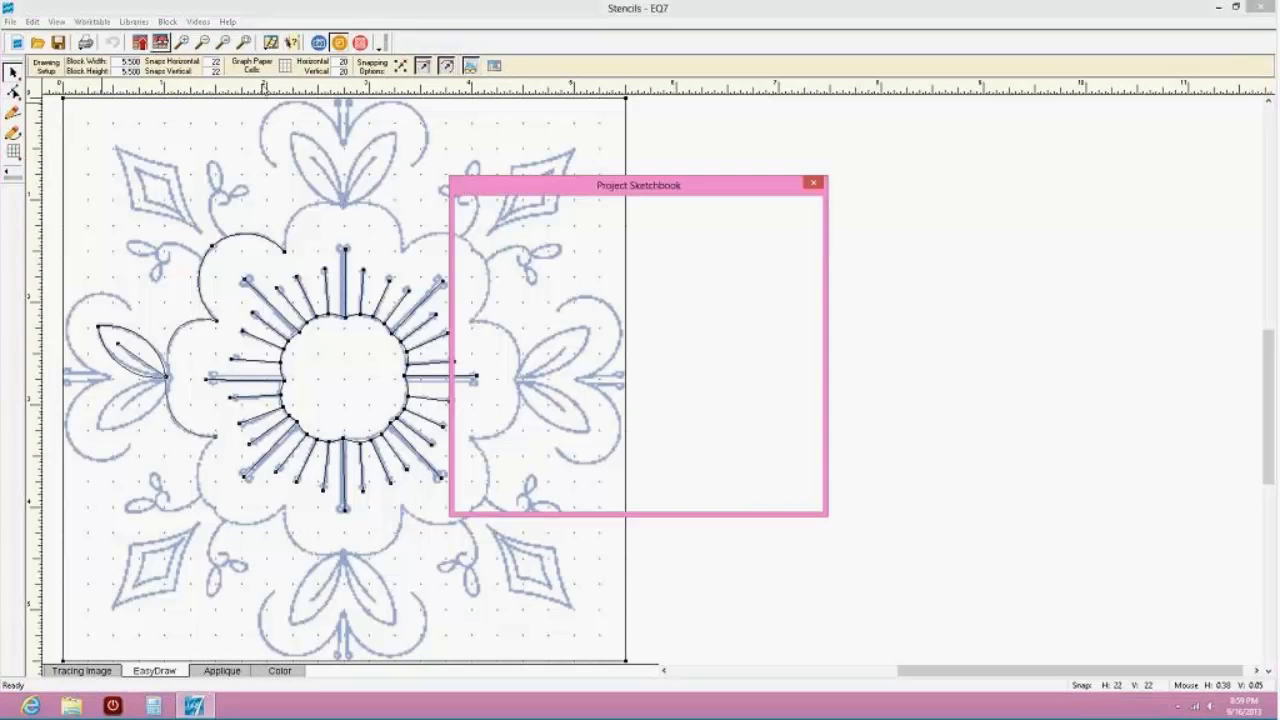
{"action": "left_click", "coordinate": [583, 421]}
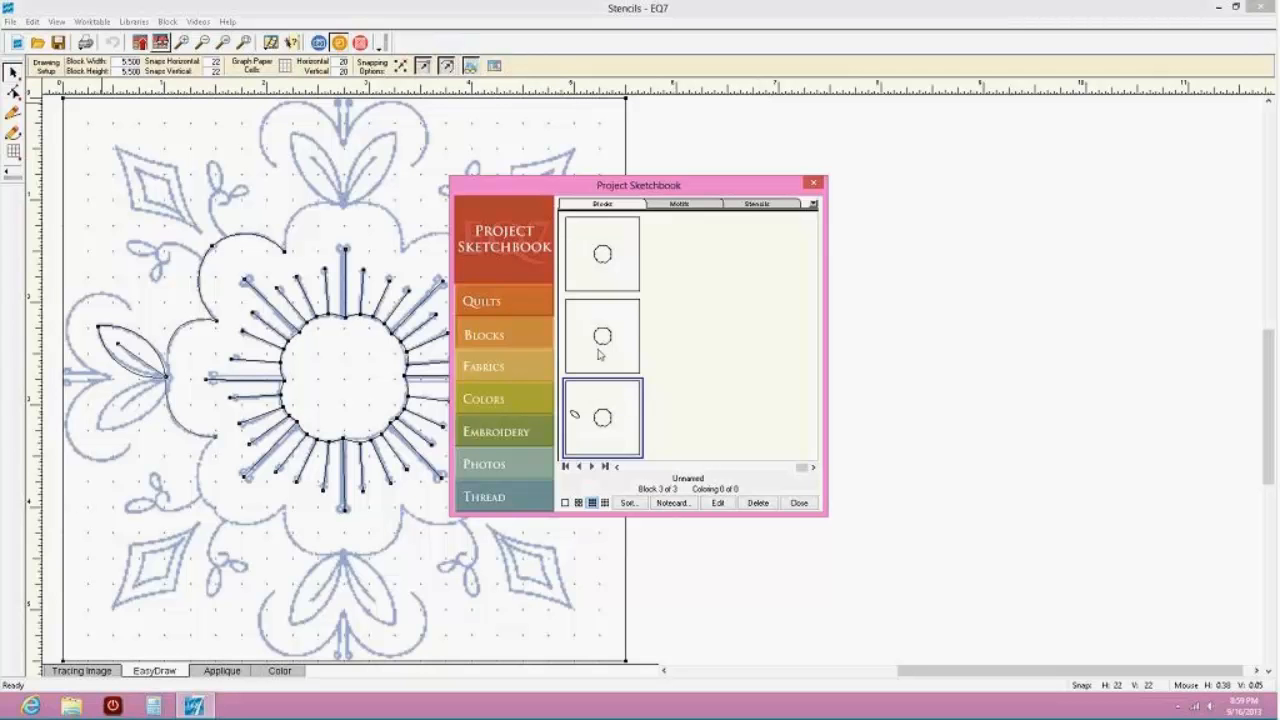
{"action": "left_click", "coordinate": [813, 183]}
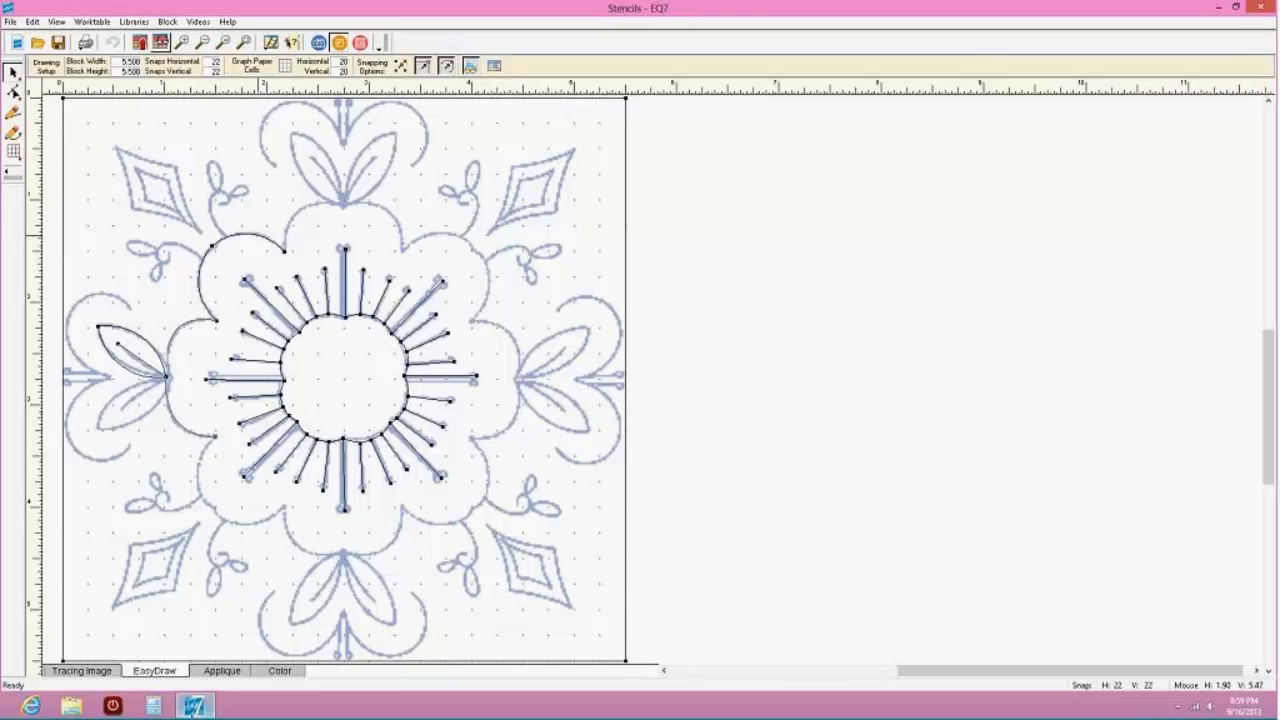
Check the traced block's closed patches in the colouring view, return to EasyDraw, and review the available block commands
{"action": "left_click", "coordinate": [279, 670]}
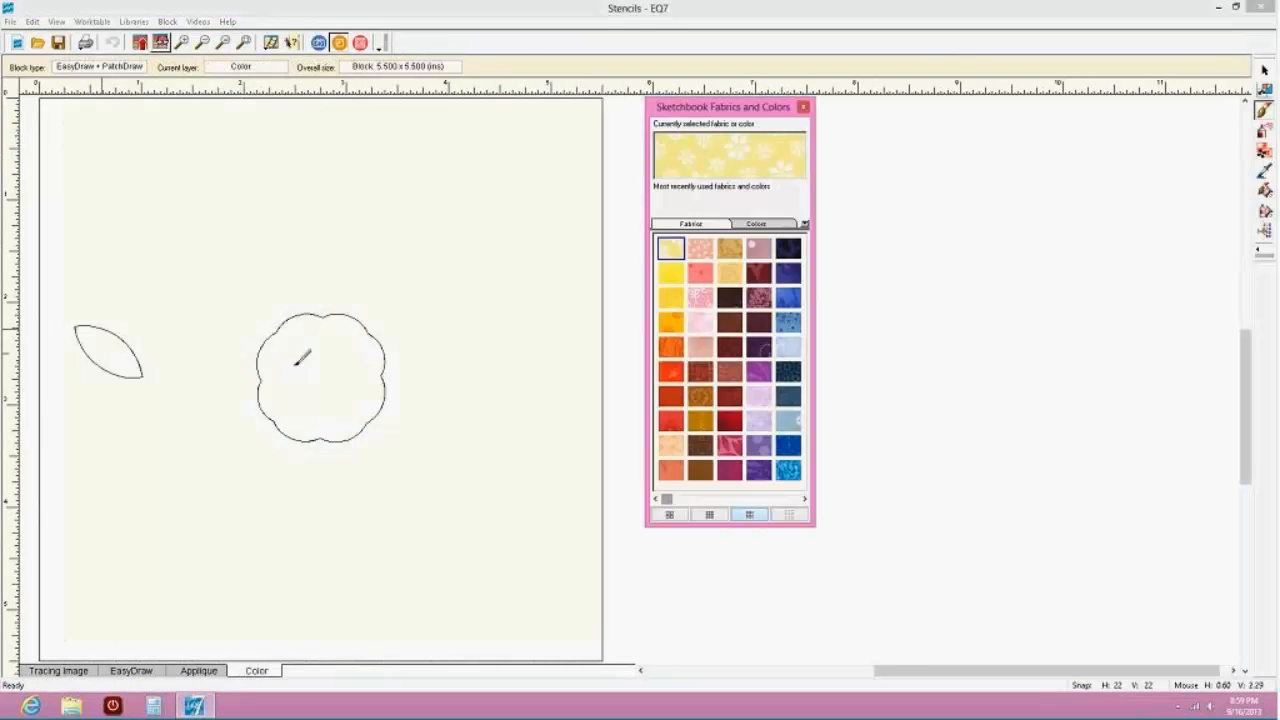
{"action": "left_click", "coordinate": [130, 671]}
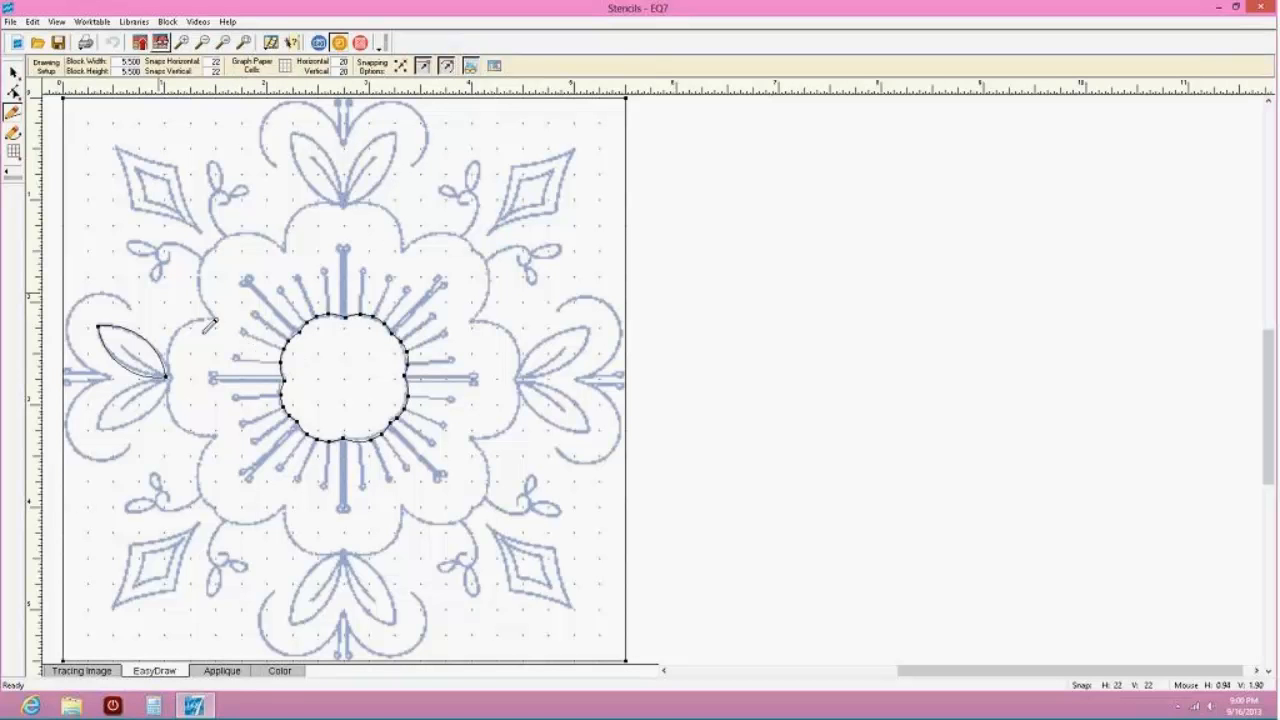
{"action": "left_click", "coordinate": [167, 22]}
{"action": "mouse_move", "coordinate": [194, 38]}
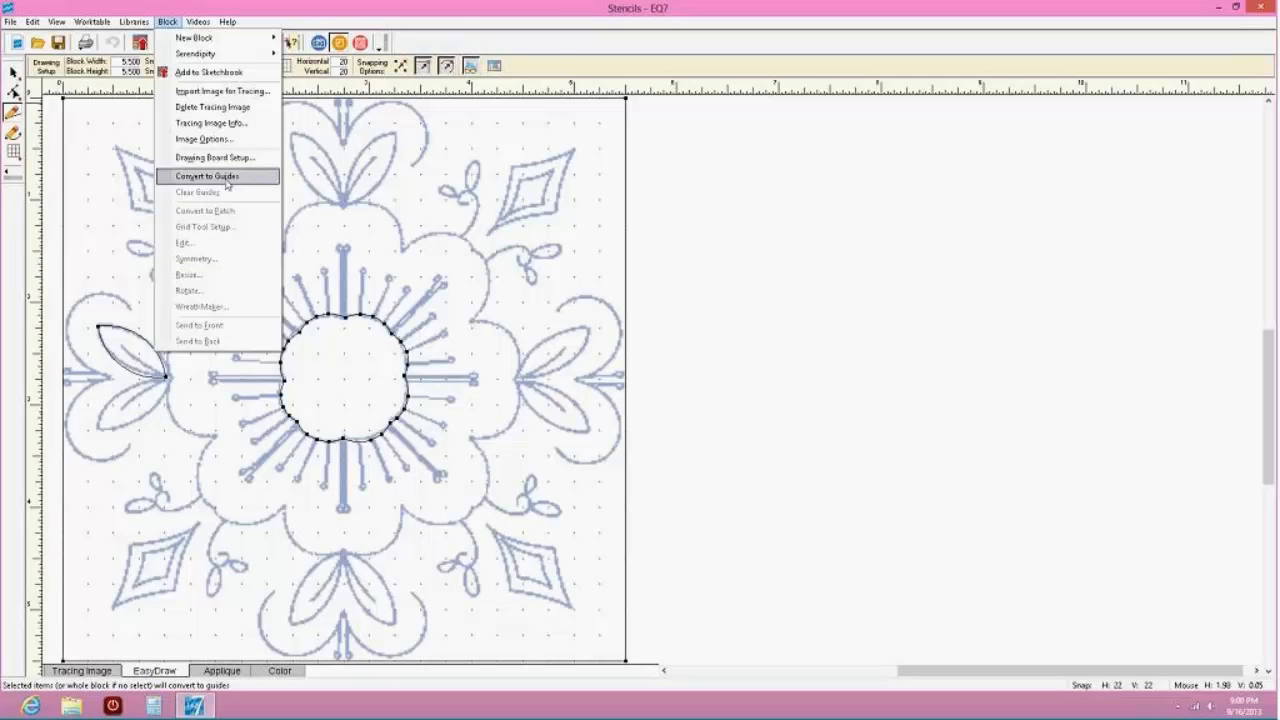
{"action": "left_click", "coordinate": [876, 125]}
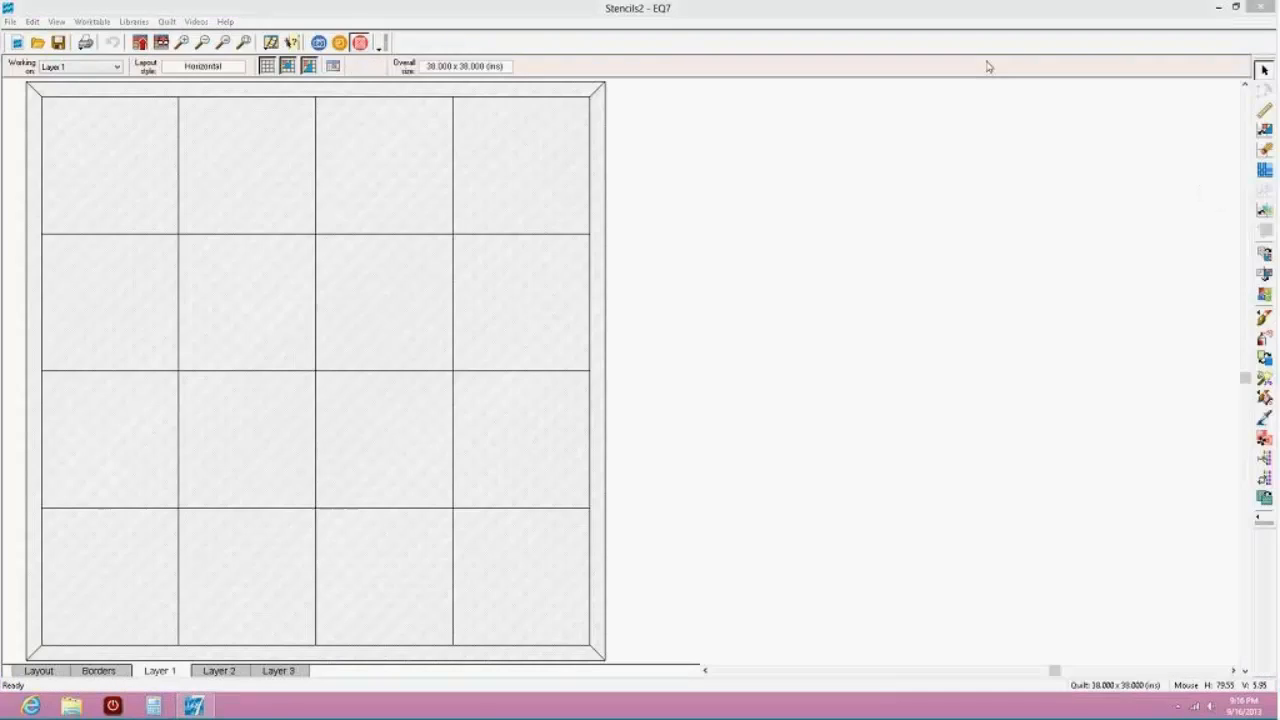
Fill all sixteen squares of the quilt's Layer 1 with the green, blue and yellow star block
{"action": "left_click", "coordinate": [1264, 129]}
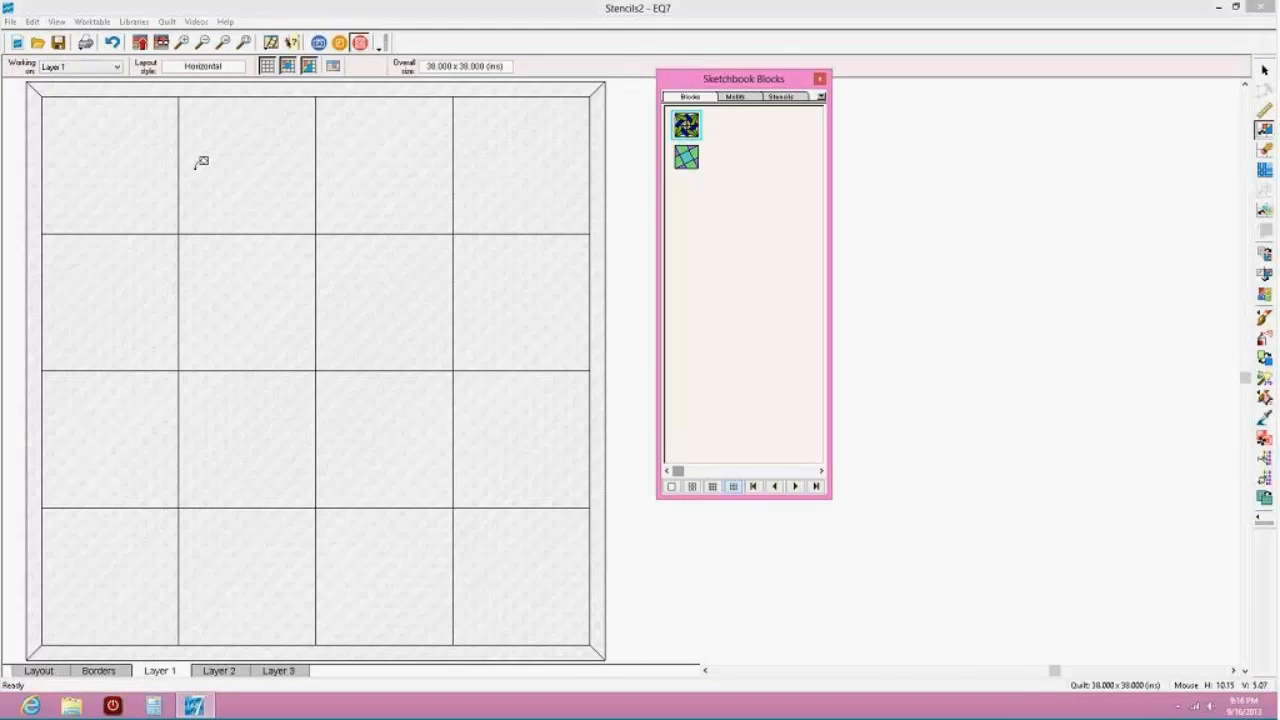
{"action": "left_click", "coordinate": [123, 171]}
{"action": "left_click", "coordinate": [247, 165]}
{"action": "left_click", "coordinate": [424, 166]}
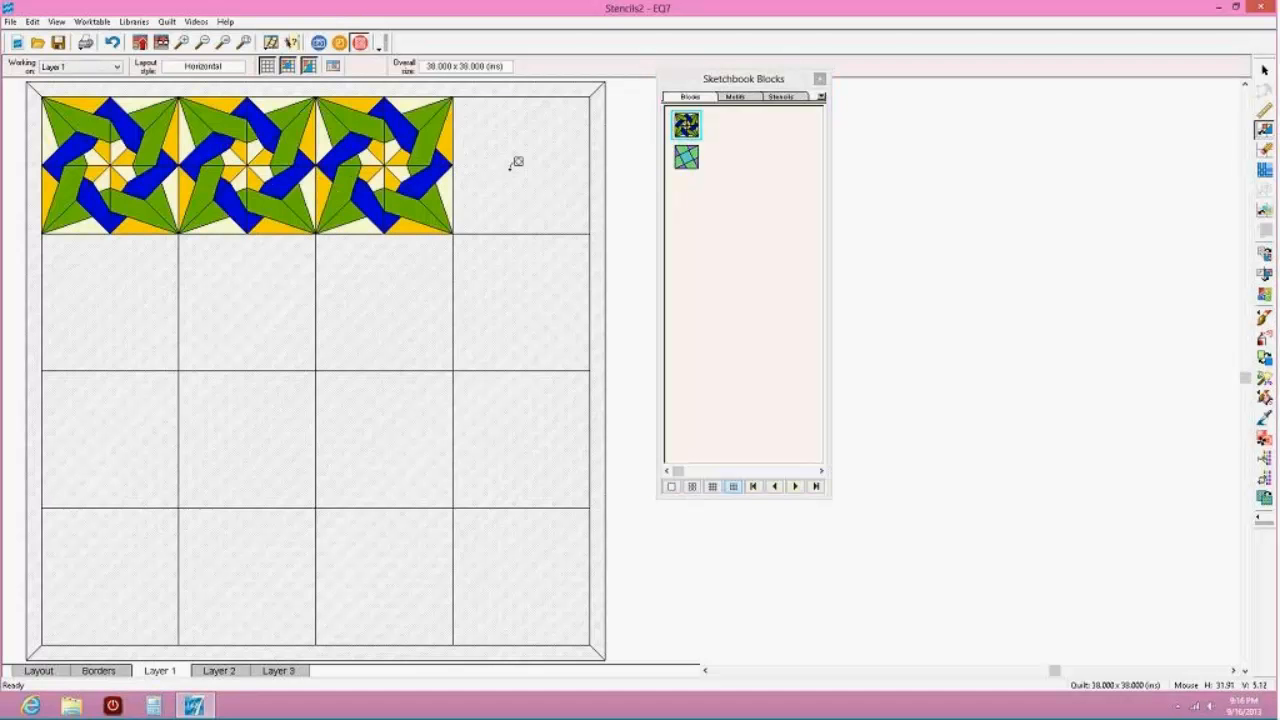
{"action": "left_click", "coordinate": [516, 164]}
{"action": "left_click", "coordinate": [500, 263]}
{"action": "left_click", "coordinate": [440, 277]}
{"action": "left_click", "coordinate": [295, 292]}
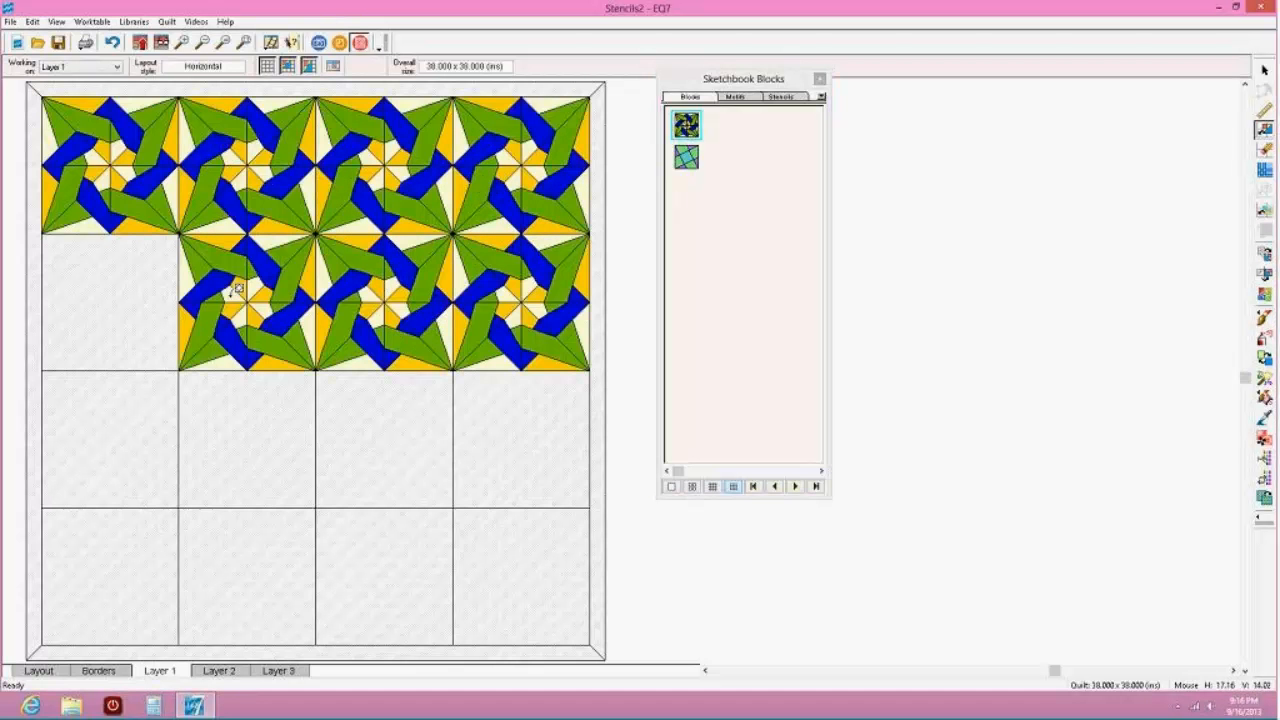
{"action": "left_click", "coordinate": [150, 360]}
{"action": "left_click", "coordinate": [143, 384]}
{"action": "left_click", "coordinate": [240, 418]}
{"action": "left_click", "coordinate": [374, 412]}
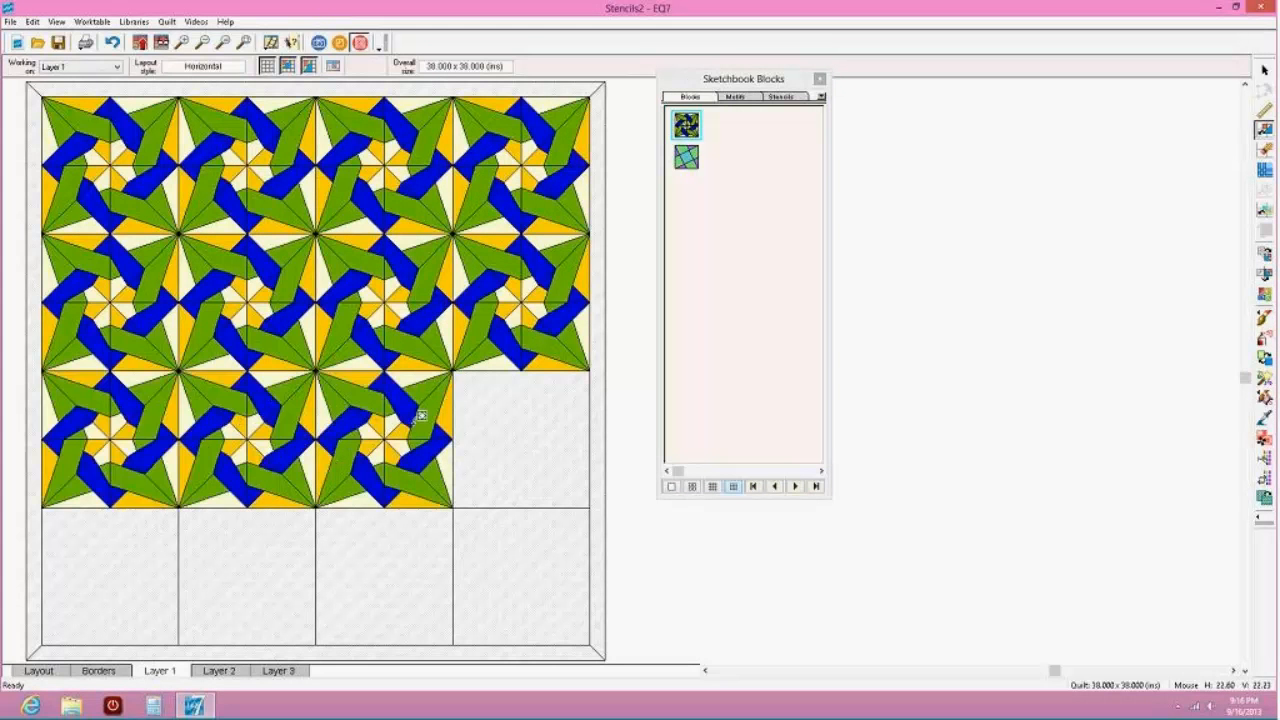
{"action": "left_click", "coordinate": [500, 424]}
{"action": "left_click", "coordinate": [501, 548]}
{"action": "left_click", "coordinate": [410, 551]}
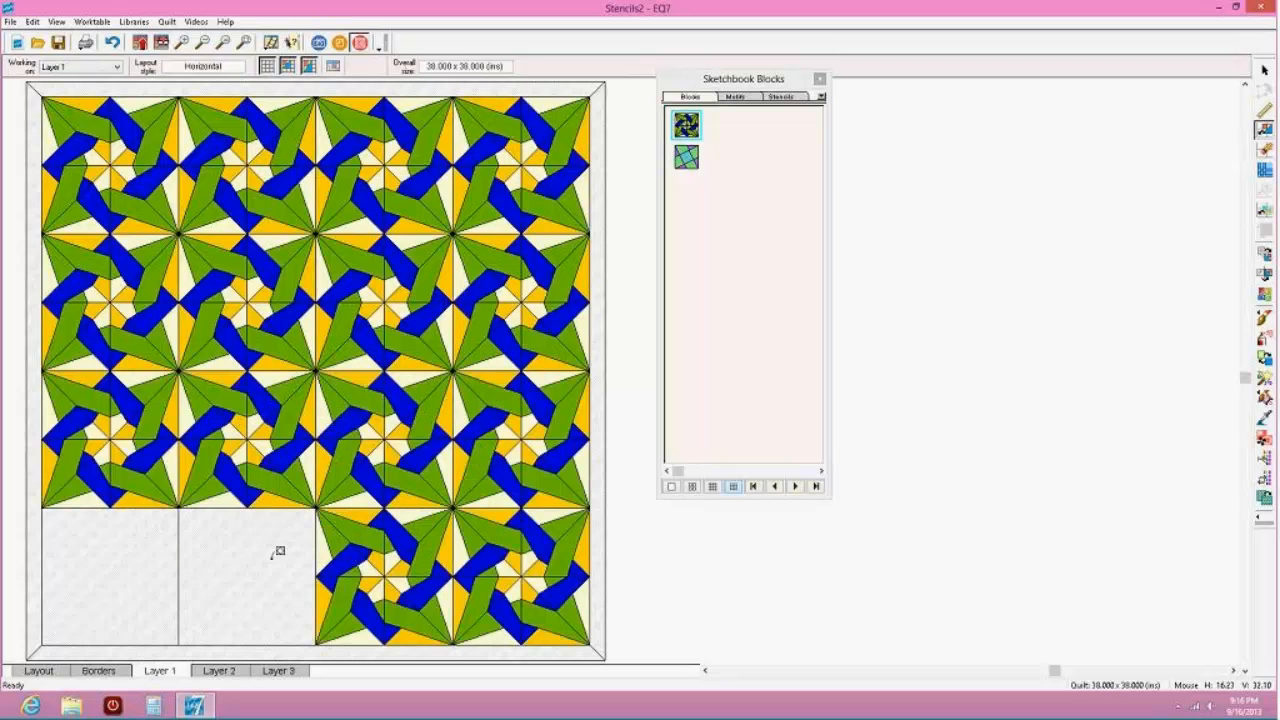
{"action": "left_click", "coordinate": [278, 553]}
{"action": "left_click", "coordinate": [154, 556]}
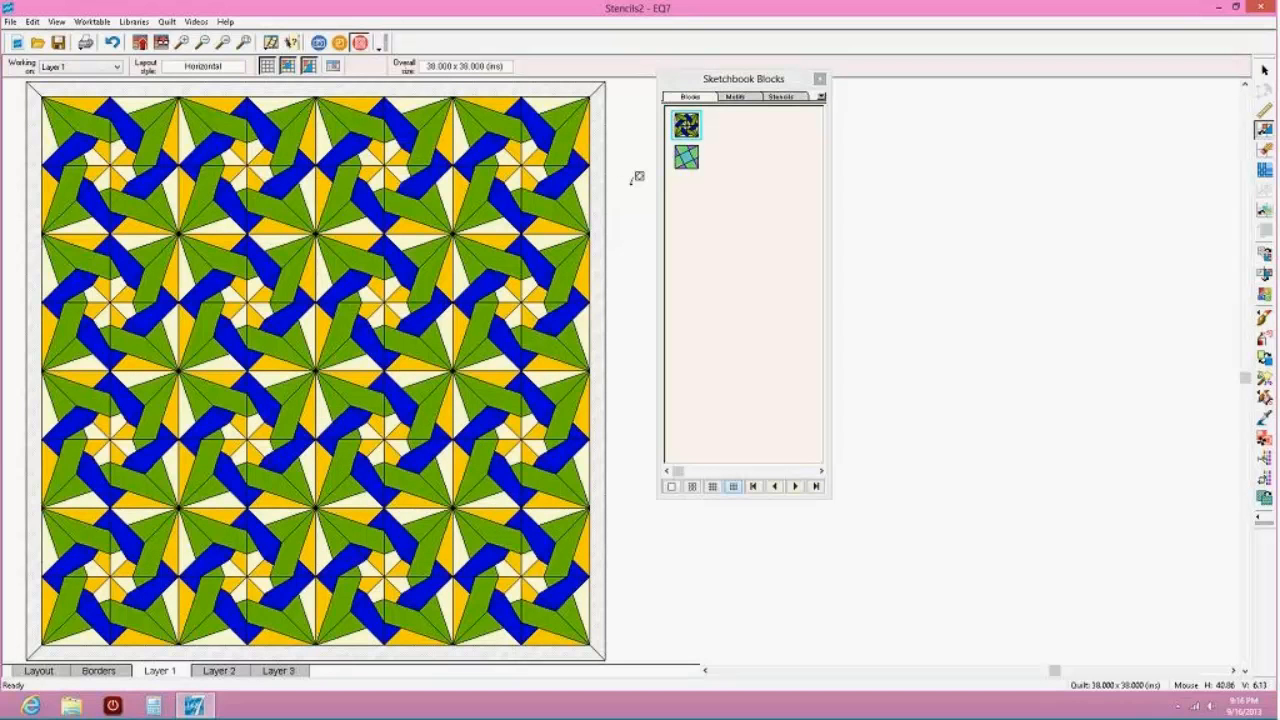
Try to set the curved cable motif on Layer 1 of the quilt
{"action": "left_click", "coordinate": [735, 96]}
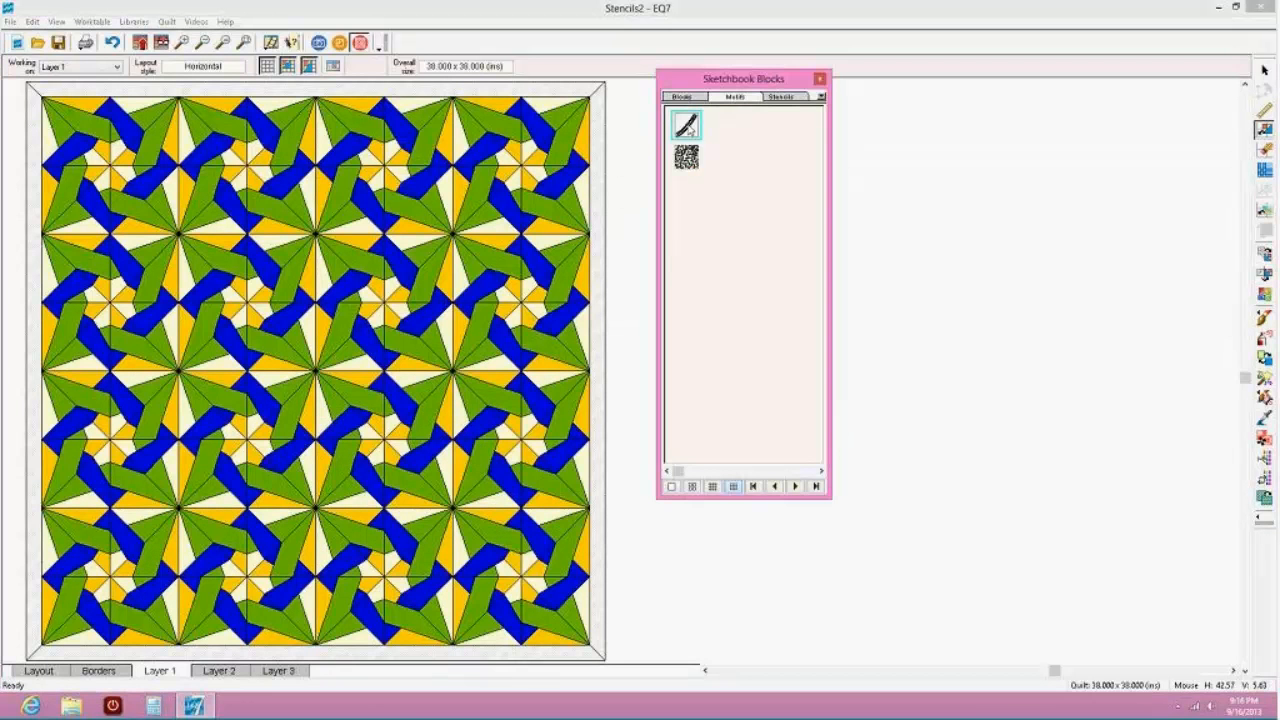
{"action": "mouse_move", "coordinate": [688, 126]}
{"action": "left_mouse_down"}
{"action": "mouse_move", "coordinate": [587, 201]}
{"action": "mouse_move", "coordinate": [427, 236]}
{"action": "left_mouse_up"}
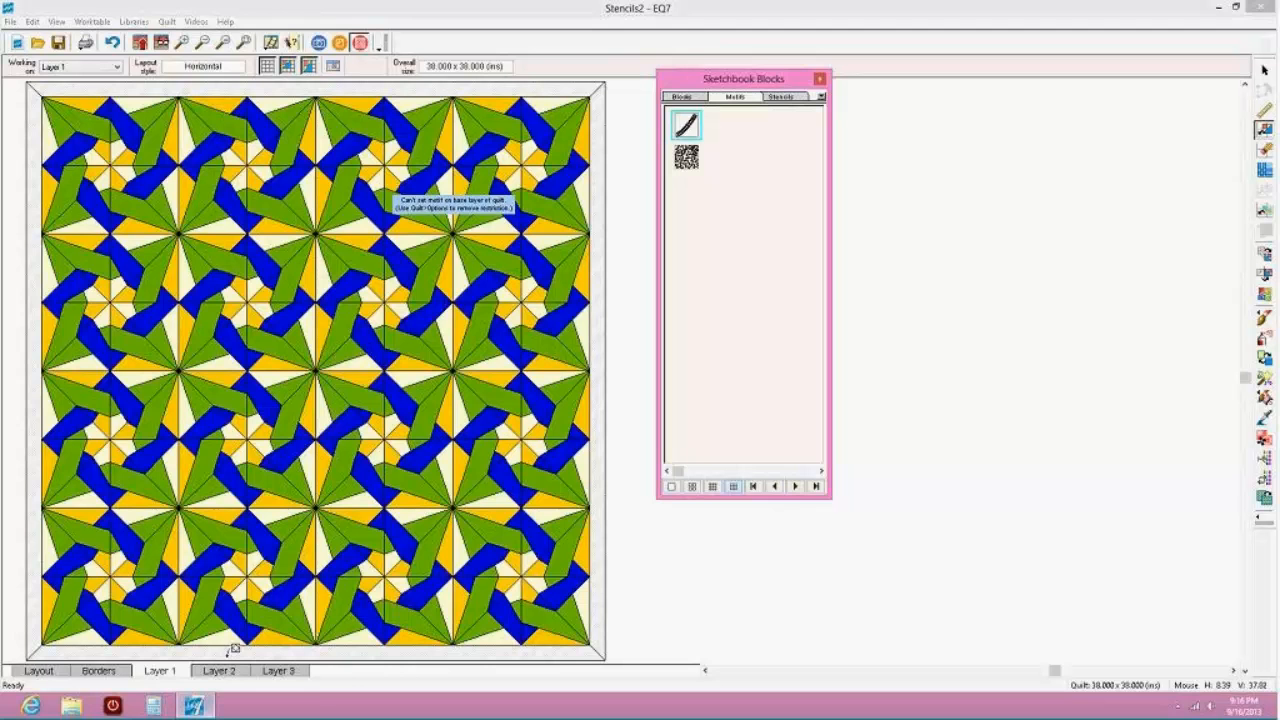
Try the curved cable motif and the meander motif in the top row on Layer 2, undoing each placement
{"action": "left_click", "coordinate": [268, 674]}
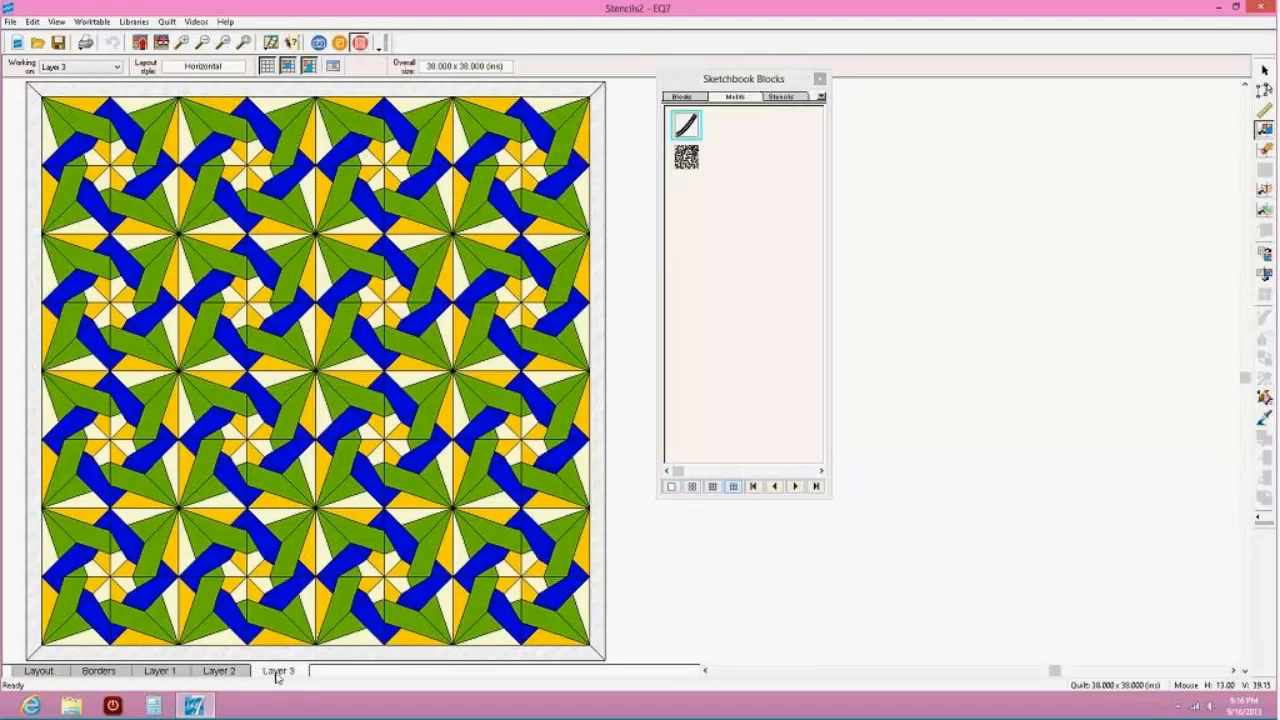
{"action": "left_click", "coordinate": [222, 673]}
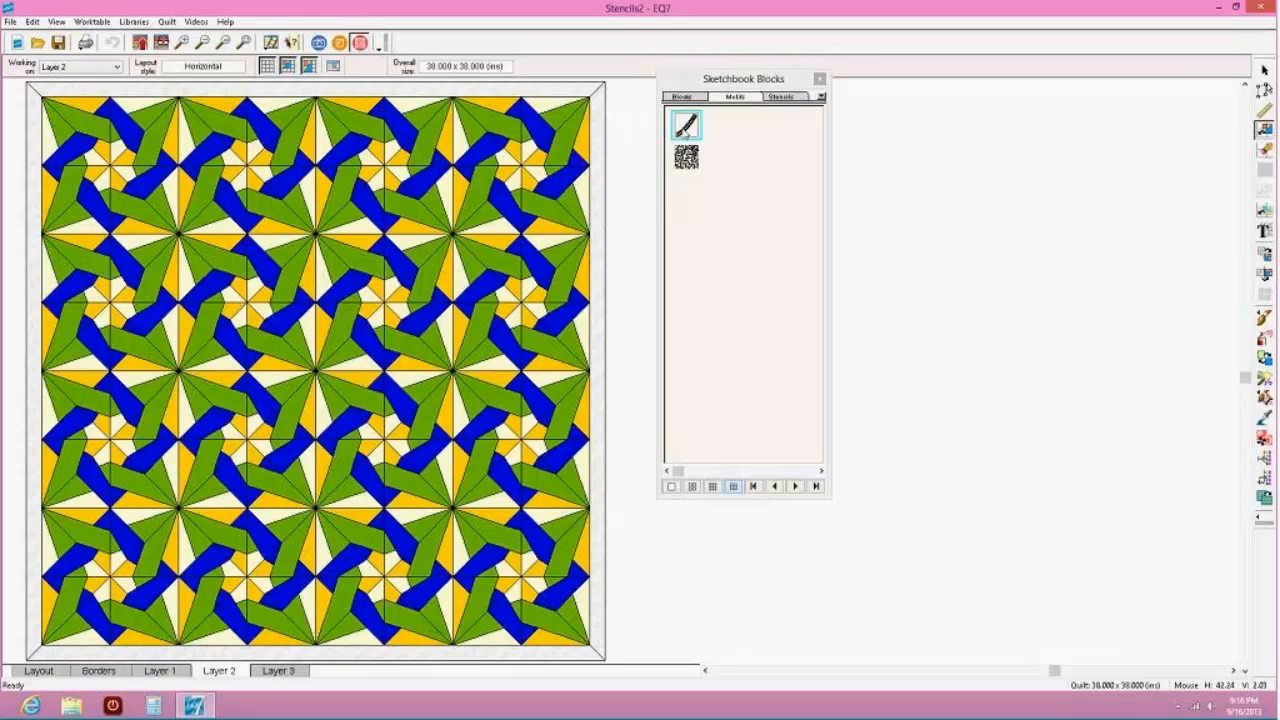
{"action": "mouse_move", "coordinate": [686, 124]}
{"action": "left_mouse_down"}
{"action": "mouse_move", "coordinate": [646, 134]}
{"action": "mouse_move", "coordinate": [182, 112]}
{"action": "left_mouse_up"}
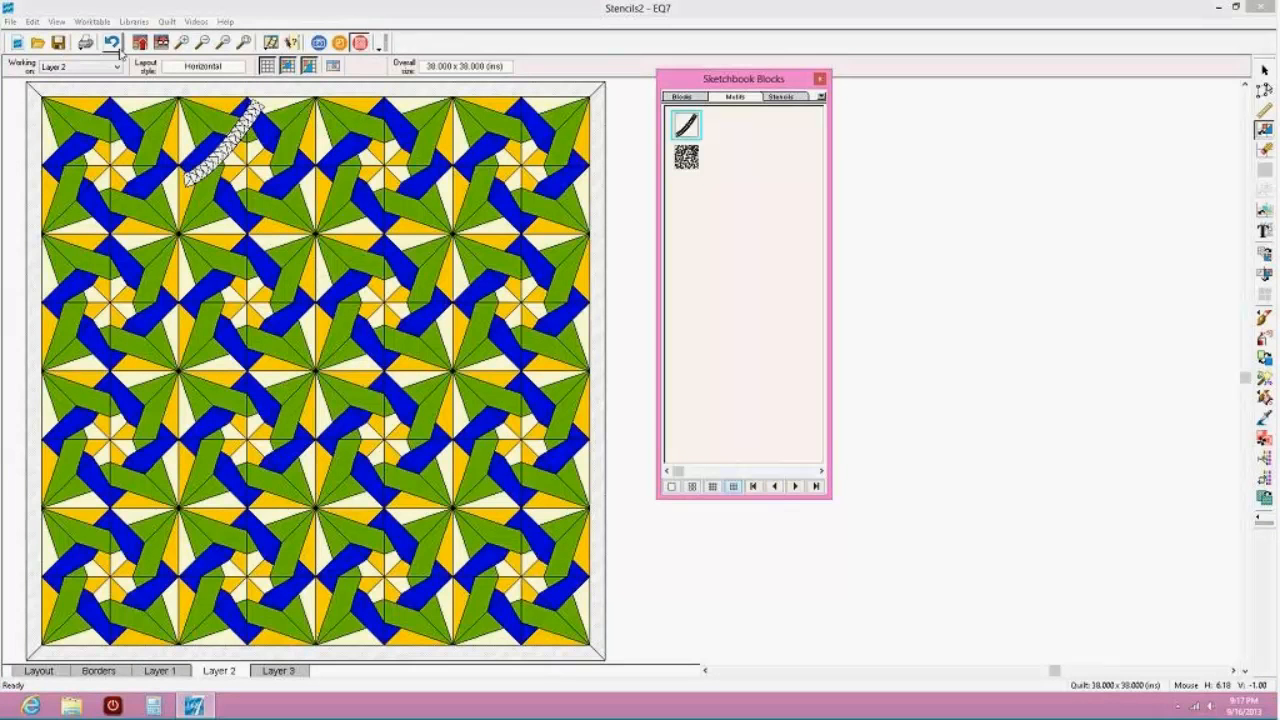
{"action": "left_click", "coordinate": [117, 44]}
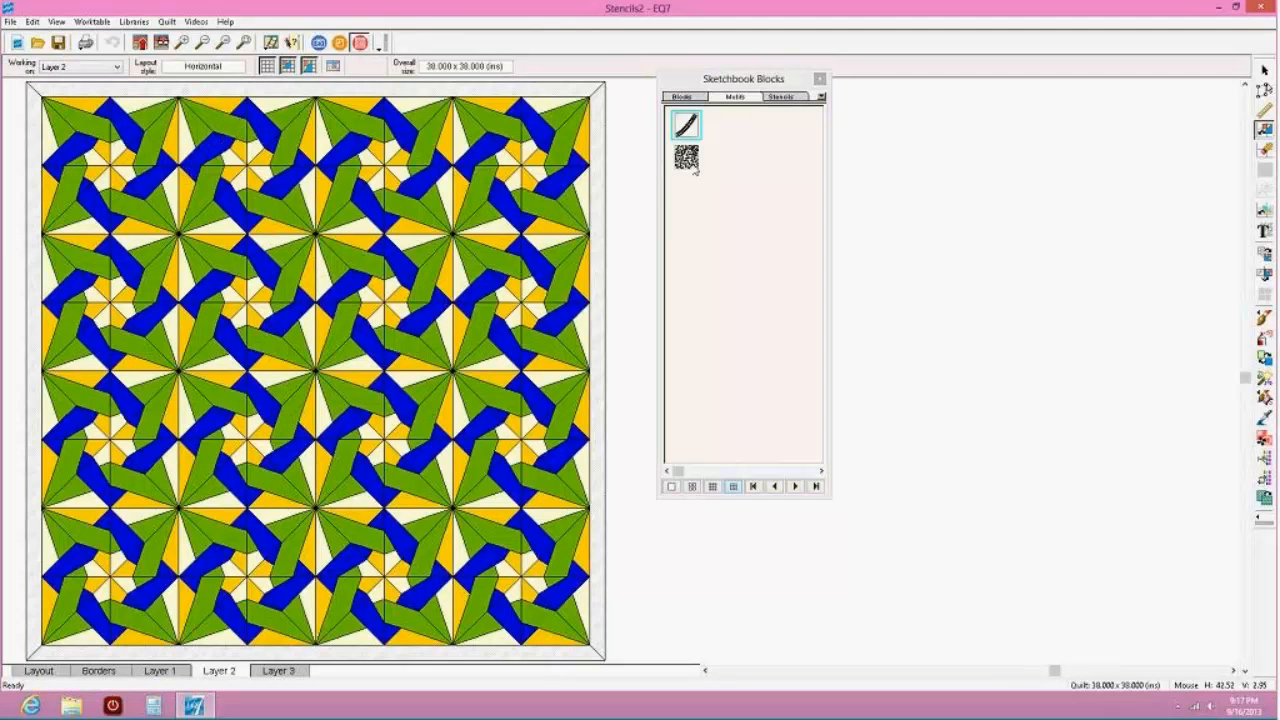
{"action": "left_click_drag", "start_coordinate": [692, 164], "coordinate": [250, 108]}
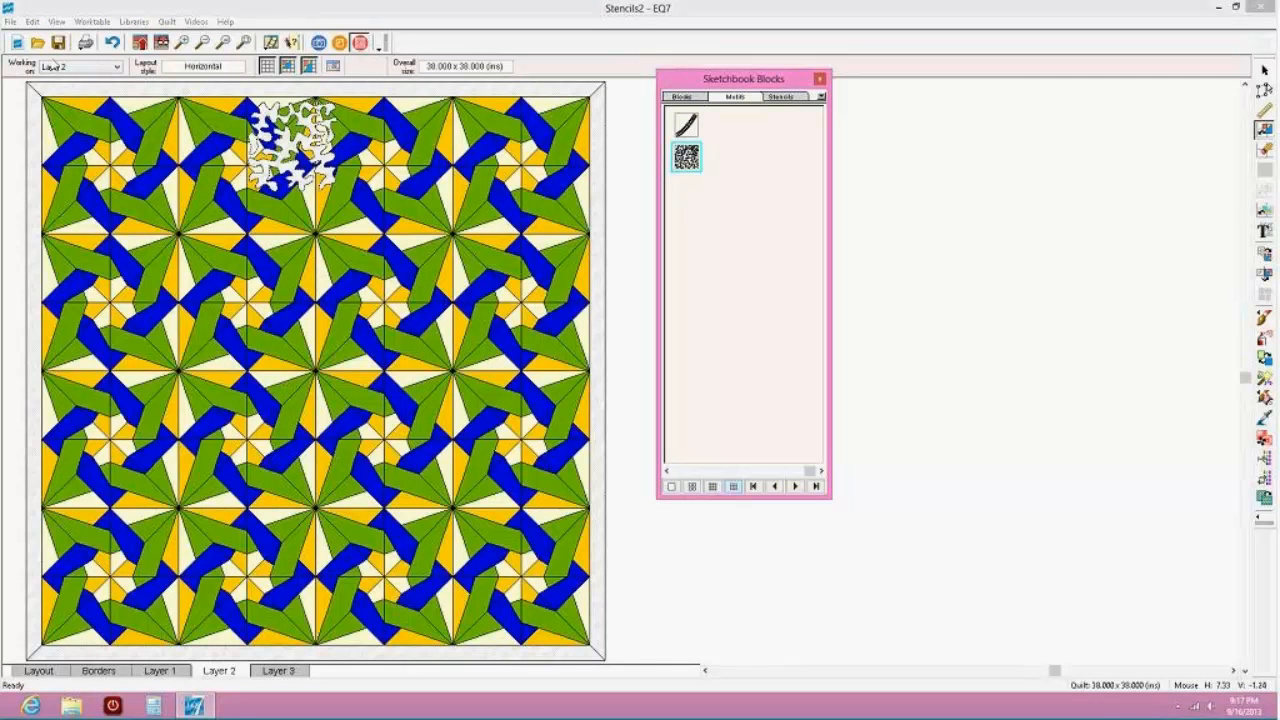
{"action": "left_click", "coordinate": [111, 44]}
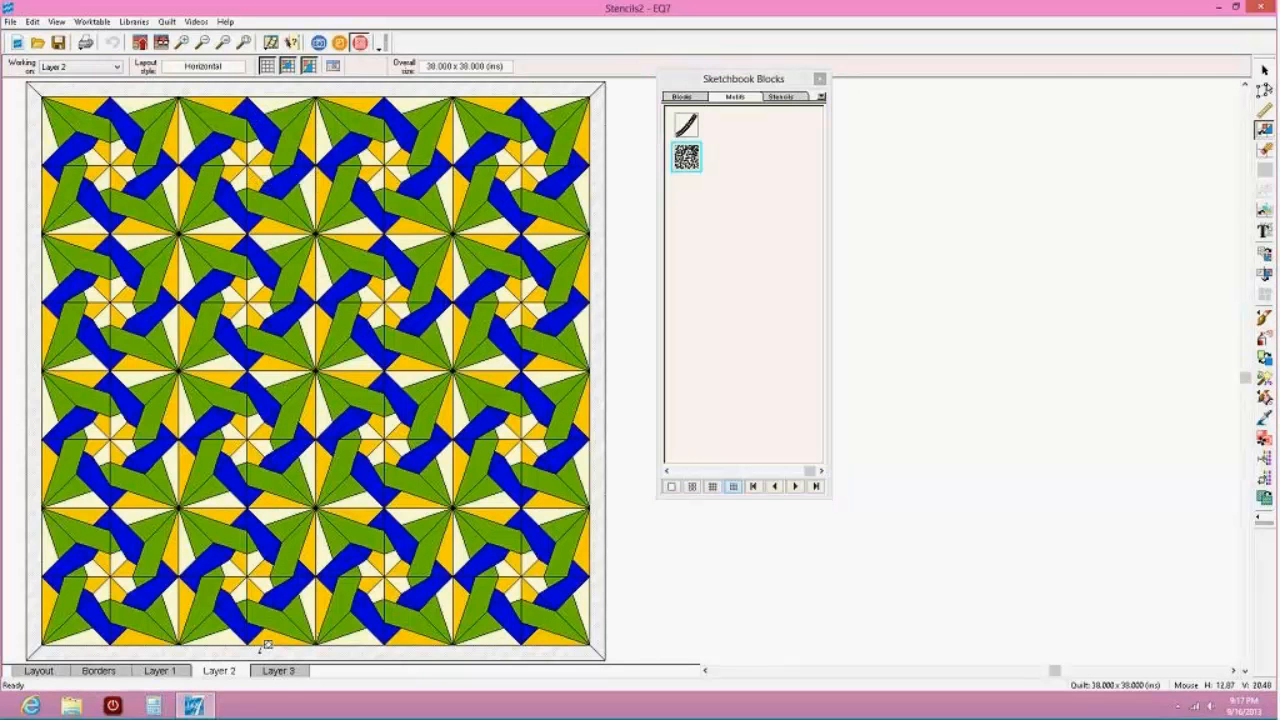
Place two meander motifs side by side and one curved cable motif along the top row on Layer 3
{"action": "left_click", "coordinate": [277, 671]}
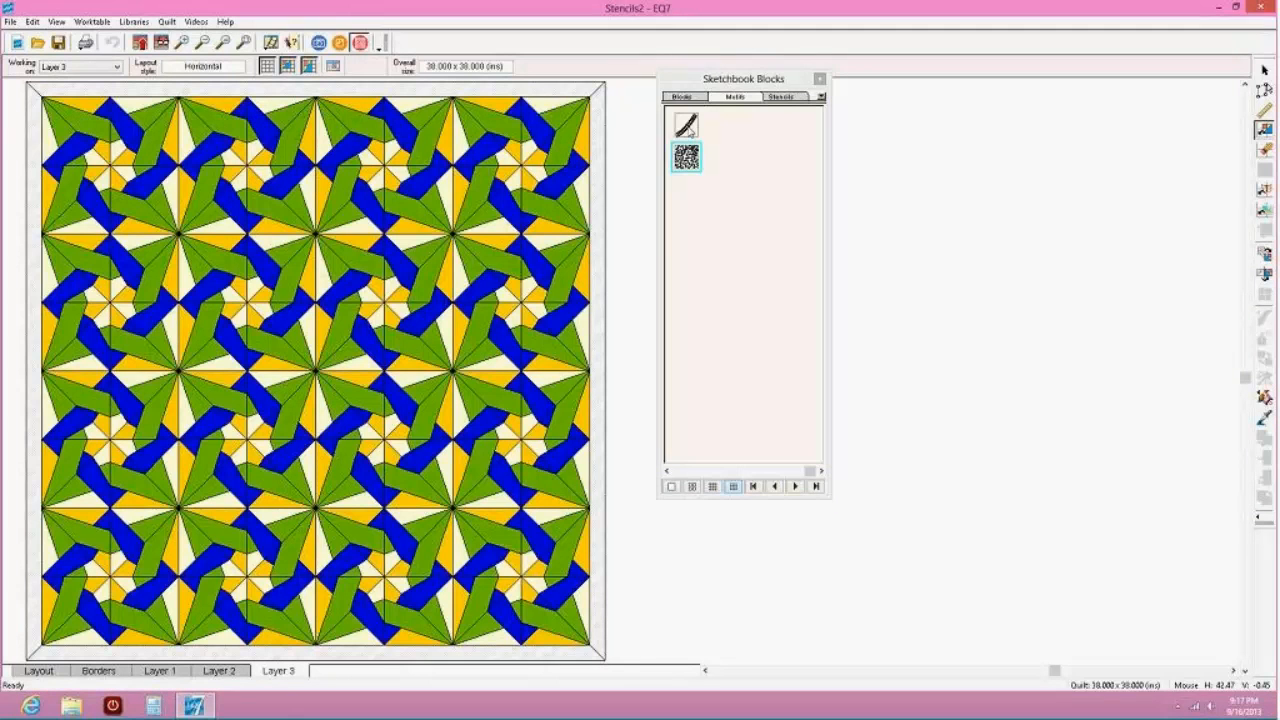
{"action": "mouse_move", "coordinate": [688, 160]}
{"action": "left_mouse_down"}
{"action": "mouse_move", "coordinate": [318, 162]}
{"action": "mouse_move", "coordinate": [45, 101]}
{"action": "left_mouse_up"}
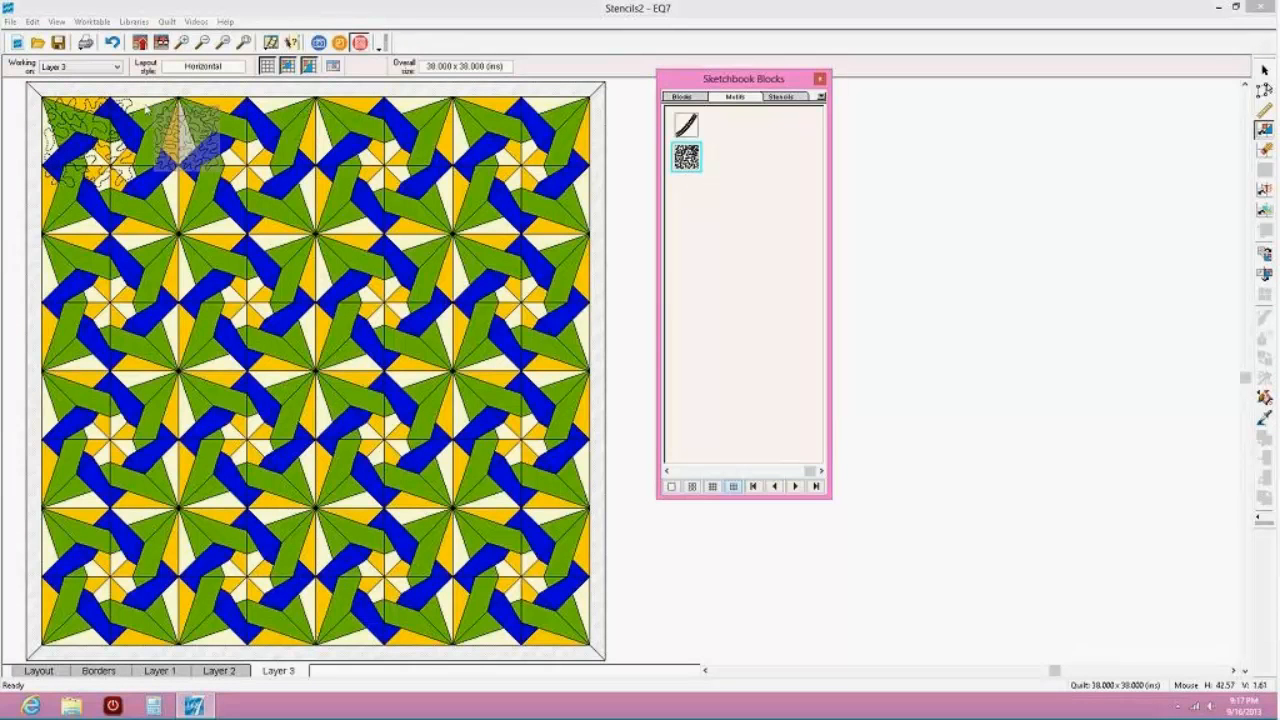
{"action": "left_click", "coordinate": [186, 143]}
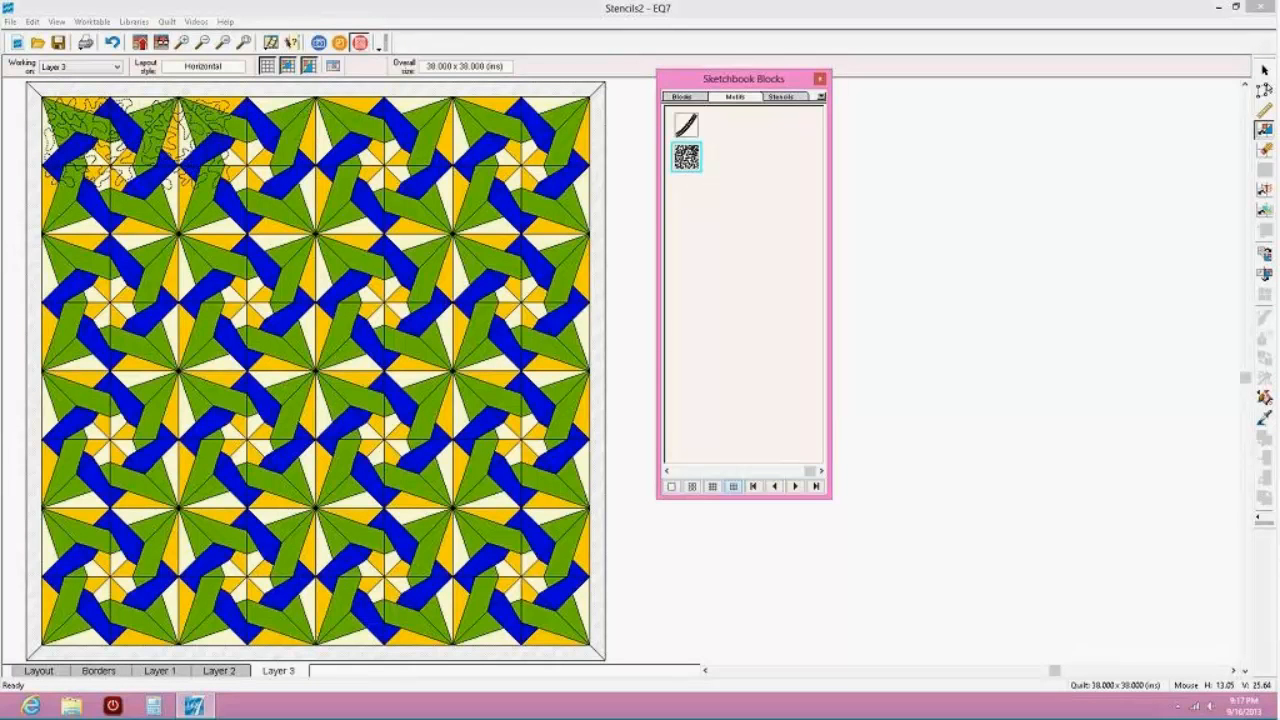
{"action": "left_click_drag", "start_coordinate": [686, 124], "coordinate": [256, 118]}
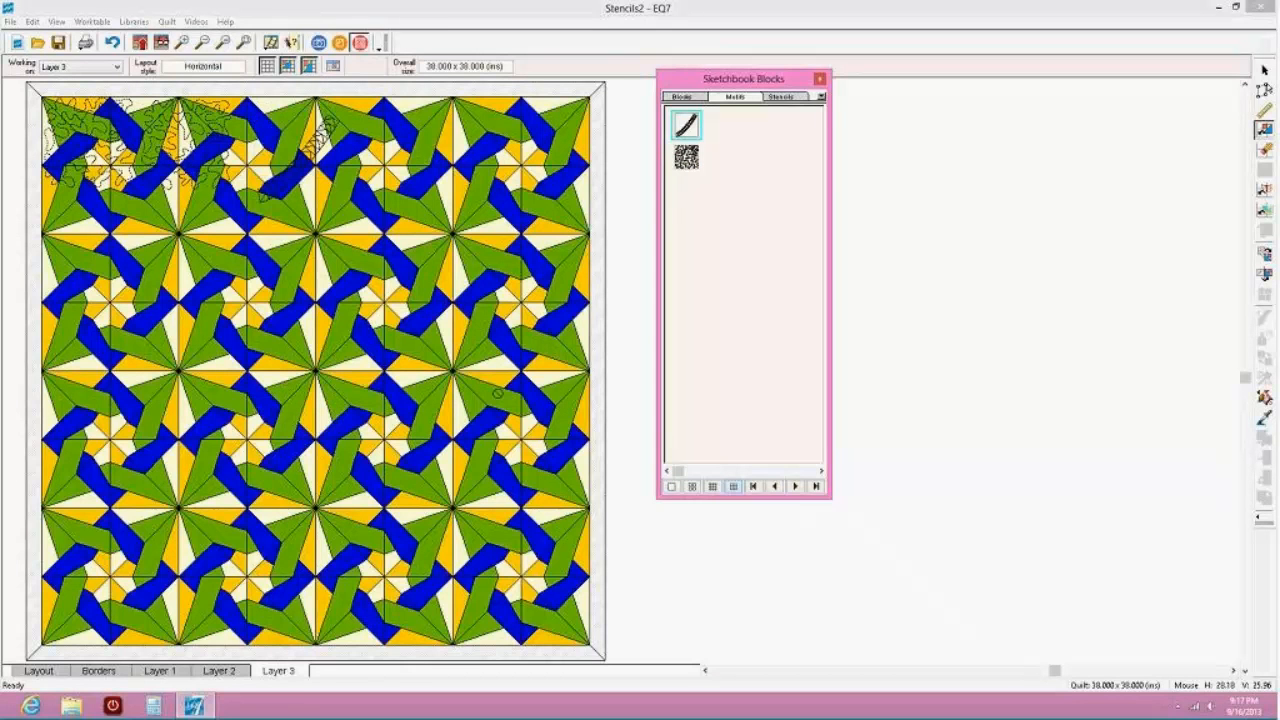
Place the pointed-petal ring stencil in the second row on Layer 2, and the eight-petal flower stencil beneath the curved motif on Layer 3
{"action": "left_click", "coordinate": [780, 96]}
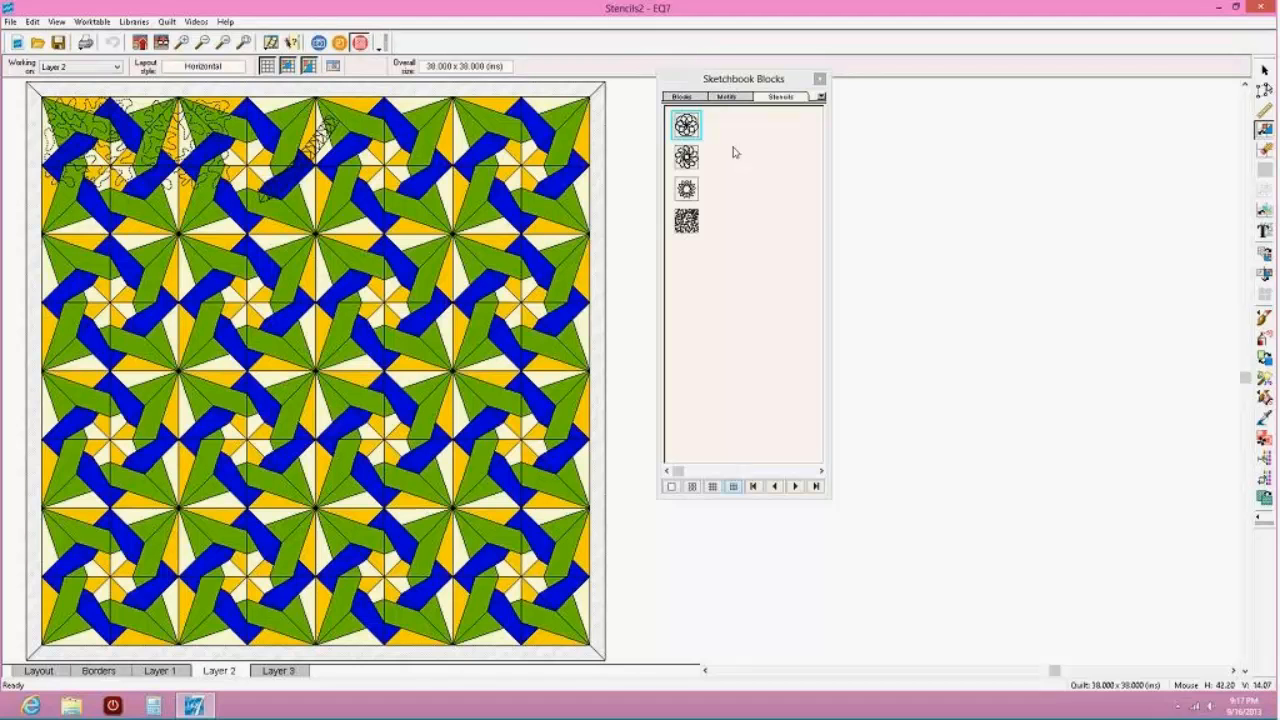
{"action": "left_click", "coordinate": [686, 190]}
{"action": "left_click_drag", "start_coordinate": [670, 197], "coordinate": [430, 275]}
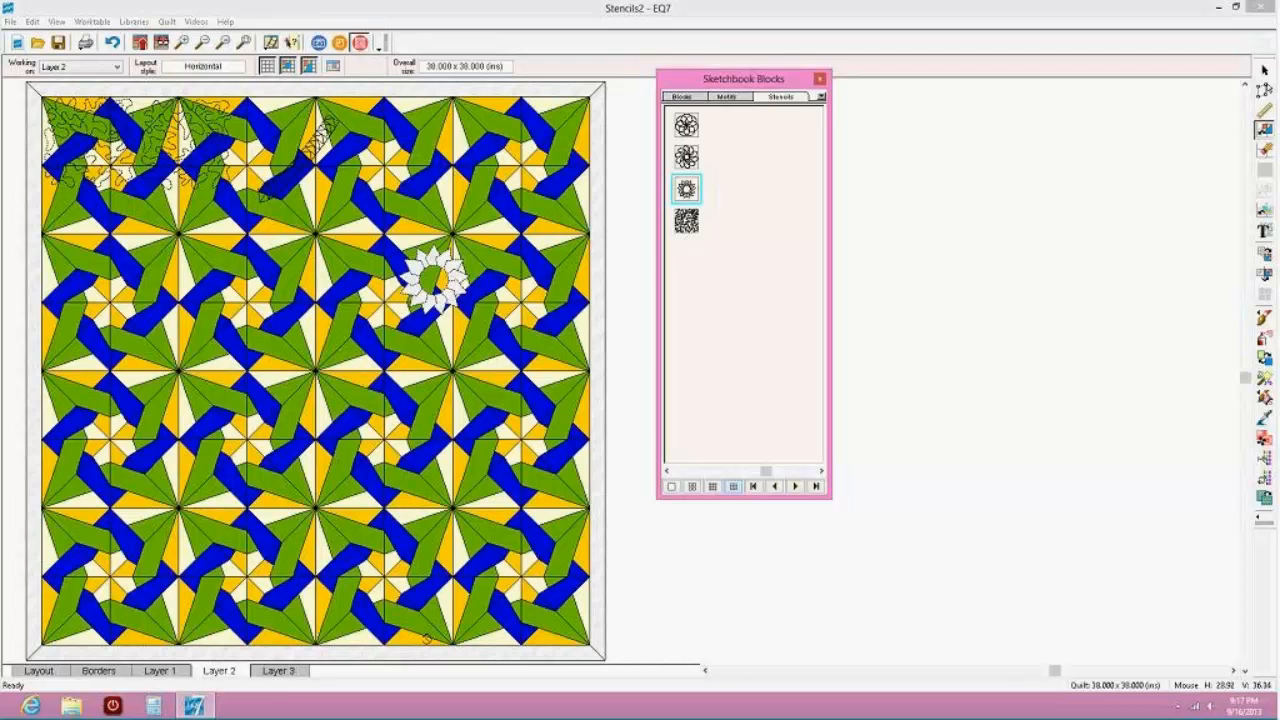
{"action": "left_click", "coordinate": [281, 674]}
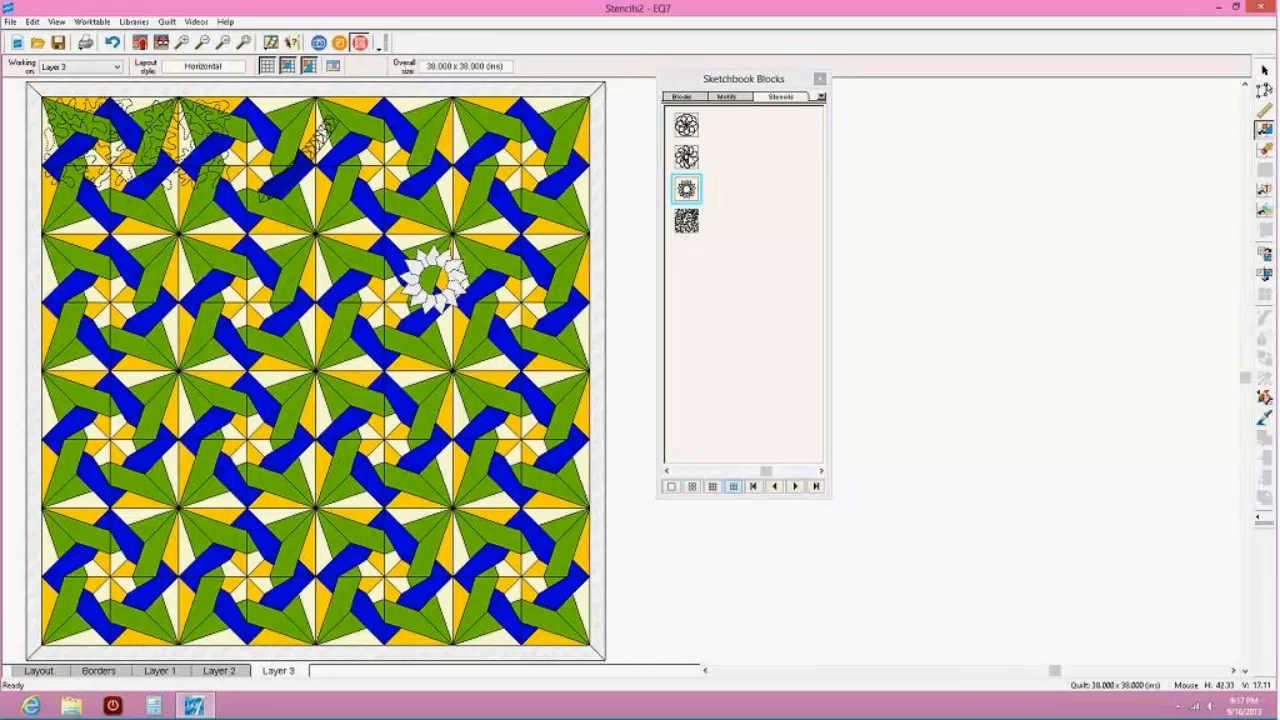
{"action": "mouse_move", "coordinate": [687, 156]}
{"action": "left_mouse_down"}
{"action": "mouse_move", "coordinate": [622, 196]}
{"action": "mouse_move", "coordinate": [302, 226]}
{"action": "left_mouse_up"}
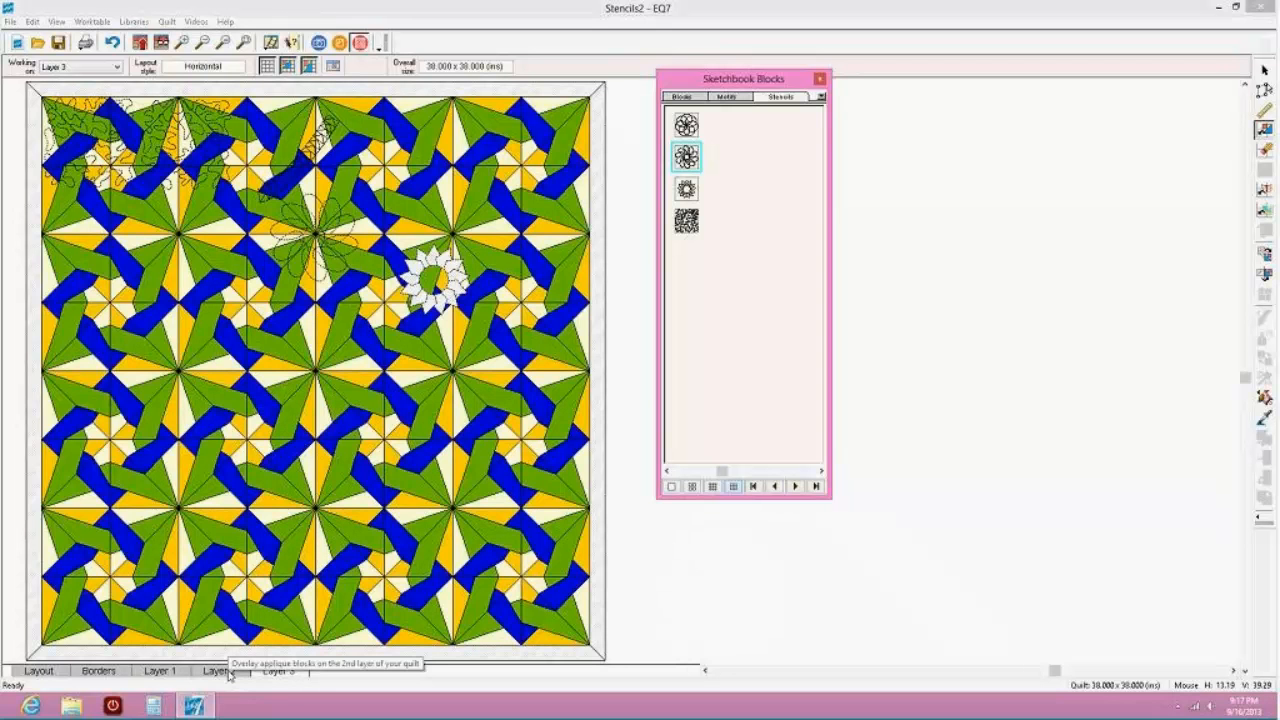
Place the green and purple pieced block near the quilt's centre on Layer 3, and again near the quilt's left side on Layer 2
{"action": "left_click", "coordinate": [688, 96]}
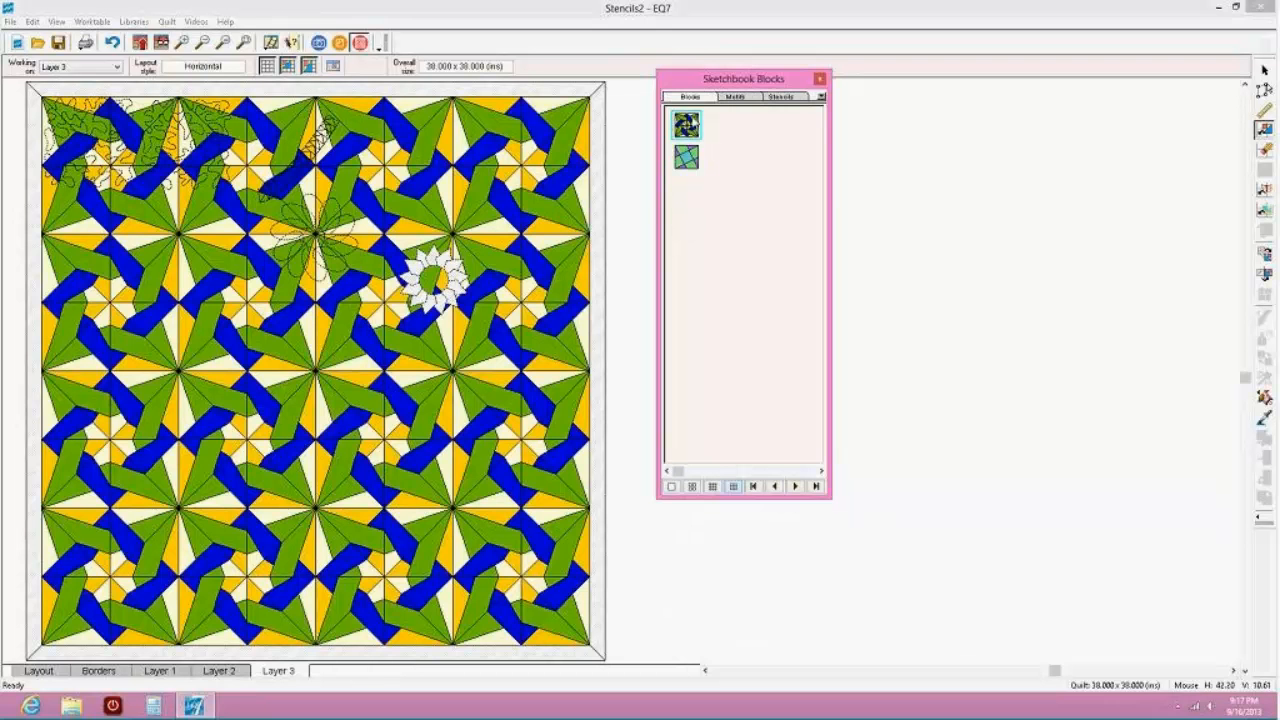
{"action": "mouse_move", "coordinate": [686, 157]}
{"action": "left_mouse_down"}
{"action": "mouse_move", "coordinate": [274, 377]}
{"action": "mouse_move", "coordinate": [297, 361]}
{"action": "left_mouse_up"}
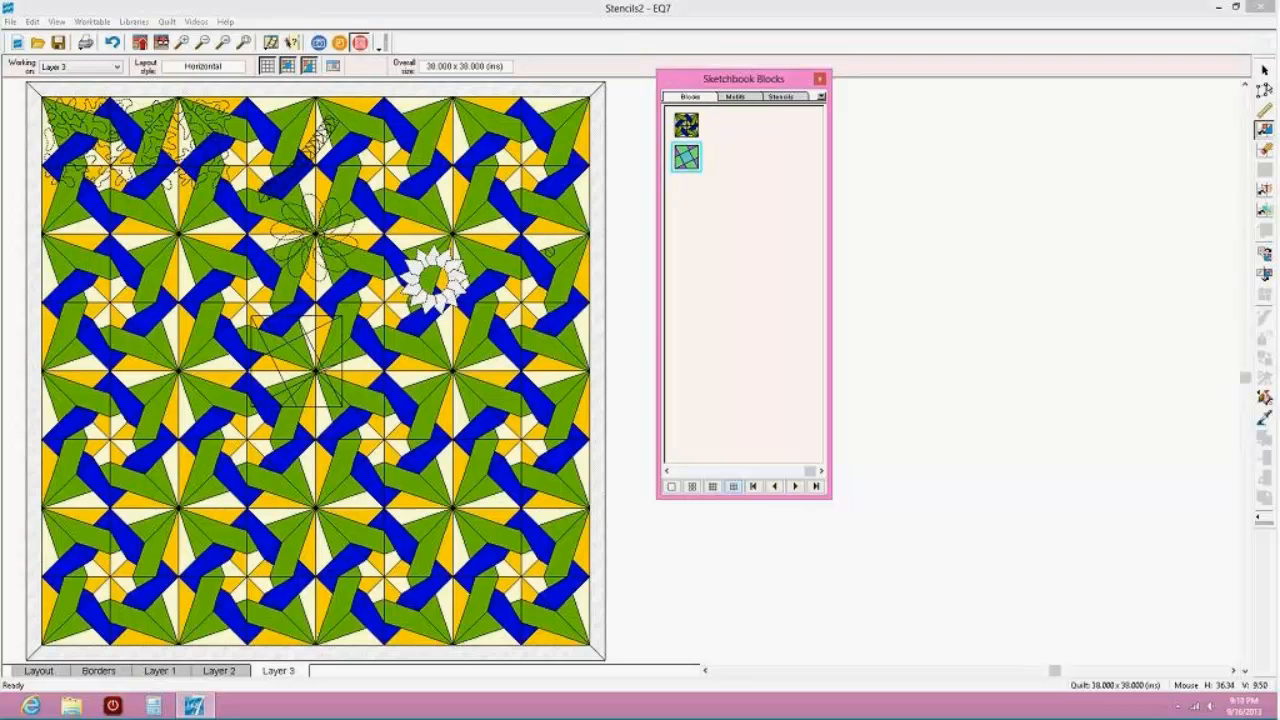
{"action": "left_click", "coordinate": [218, 670]}
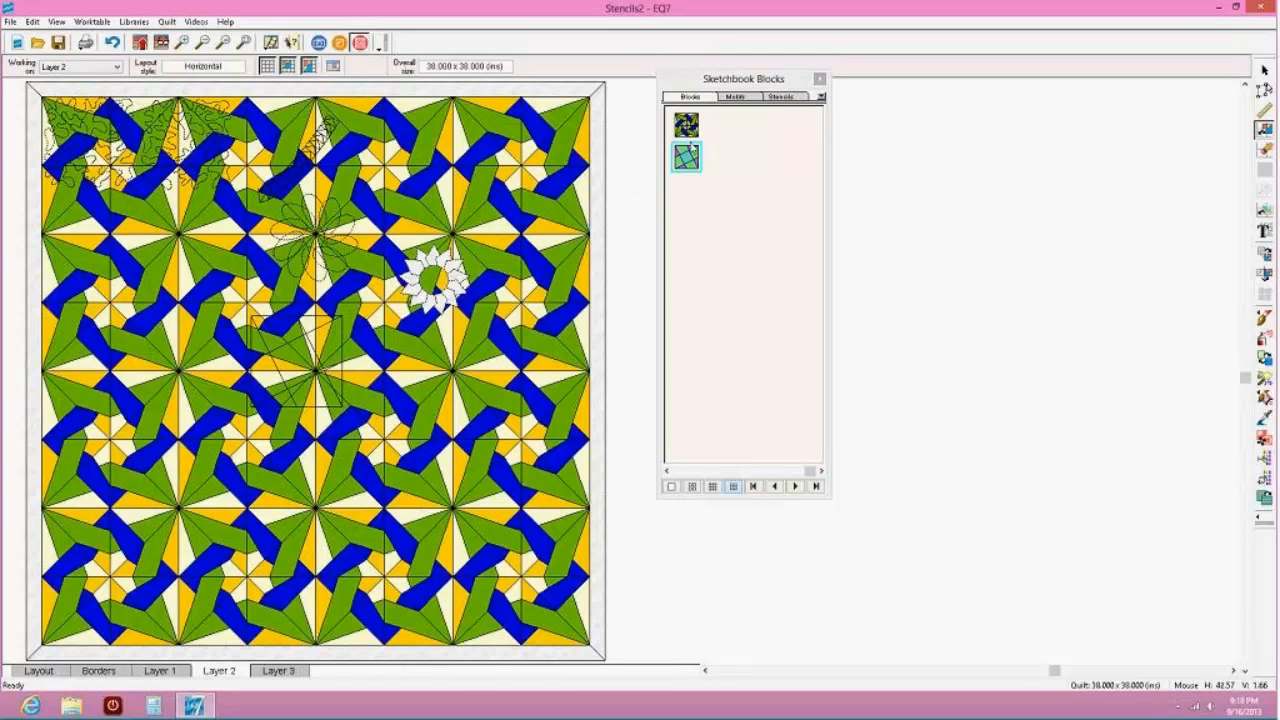
{"action": "mouse_move", "coordinate": [686, 157]}
{"action": "left_mouse_down"}
{"action": "mouse_move", "coordinate": [100, 357]}
{"action": "mouse_move", "coordinate": [140, 336]}
{"action": "left_mouse_up"}
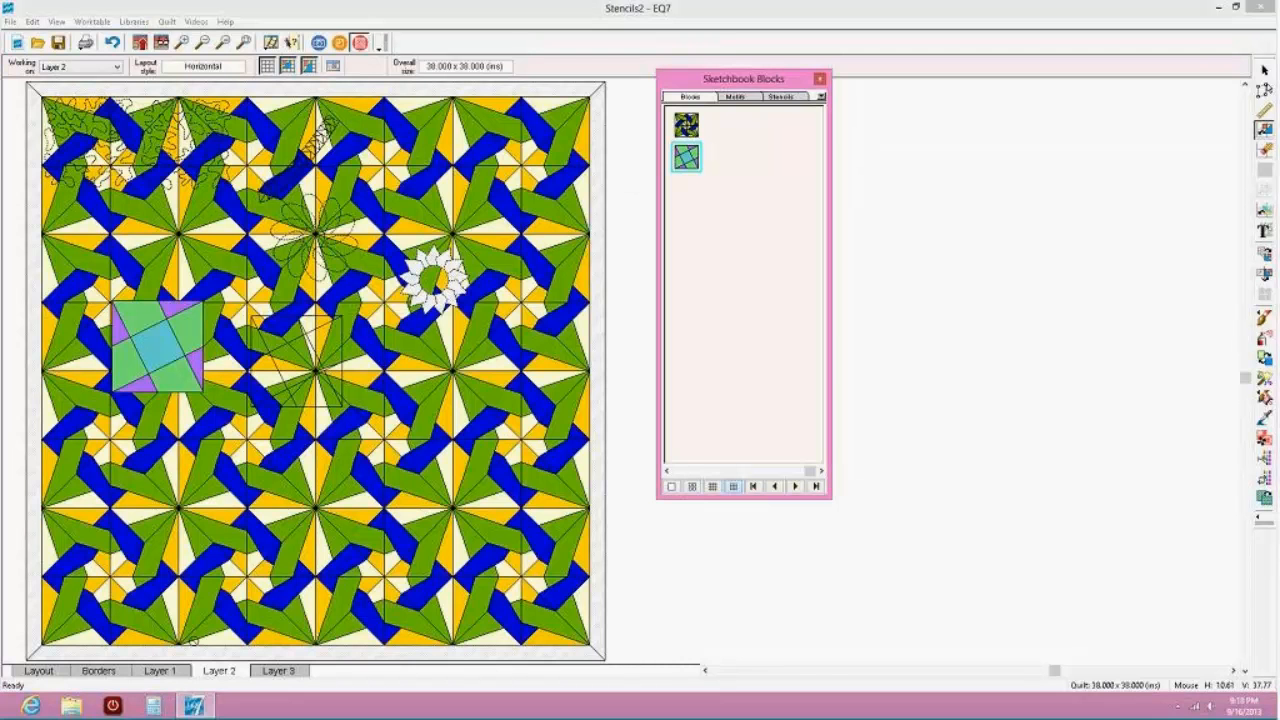
Check the quilt's horizontal layout settings and return to Layer 1
{"action": "left_click", "coordinate": [150, 670]}
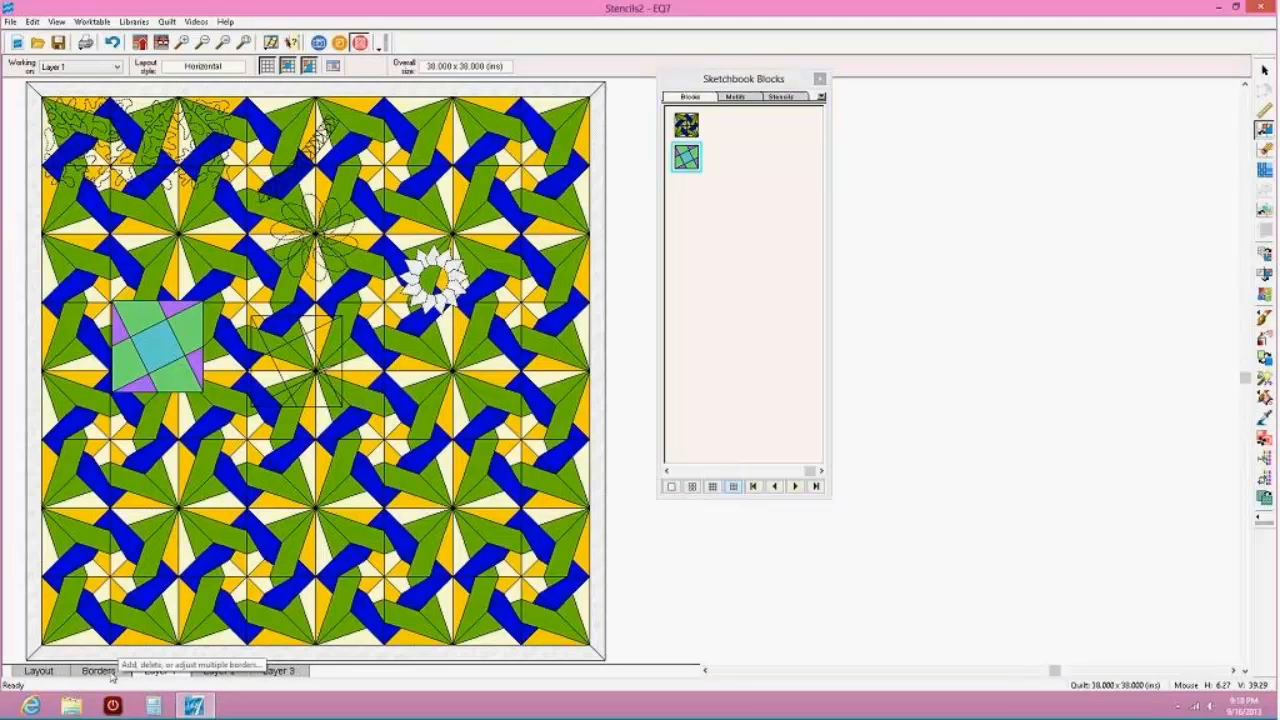
{"action": "left_click", "coordinate": [42, 671]}
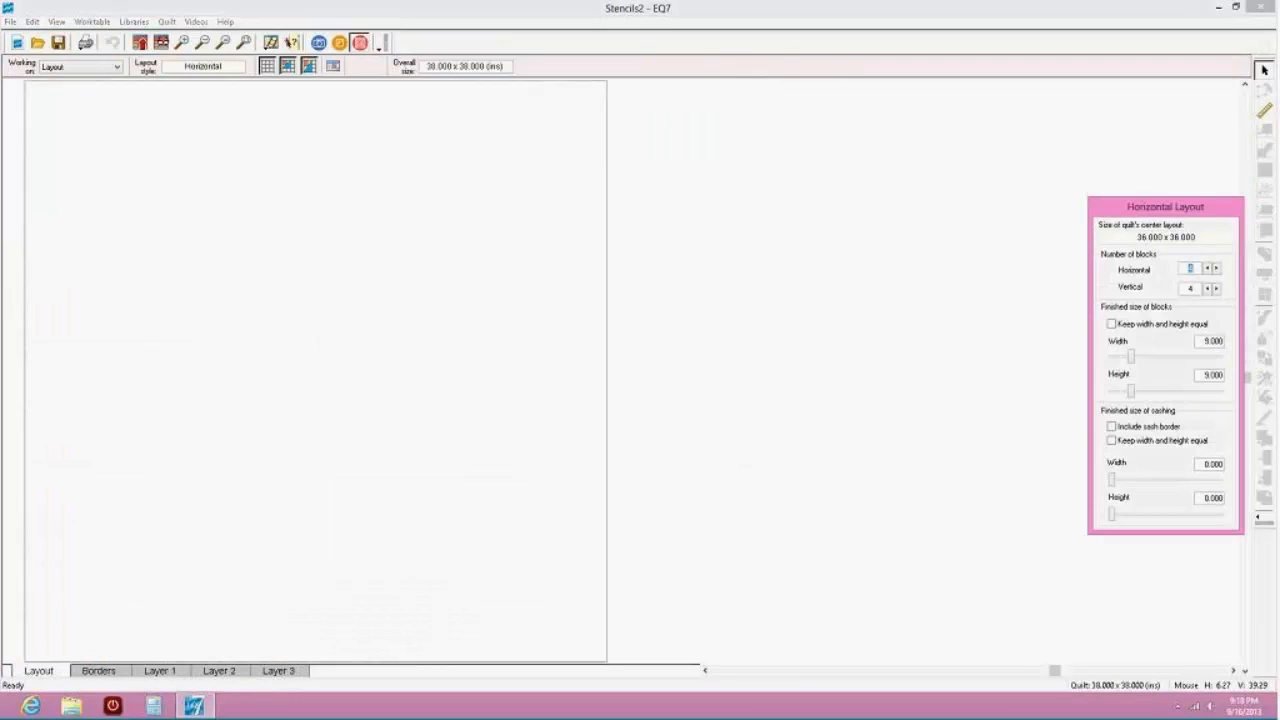
{"action": "left_click", "coordinate": [148, 673]}
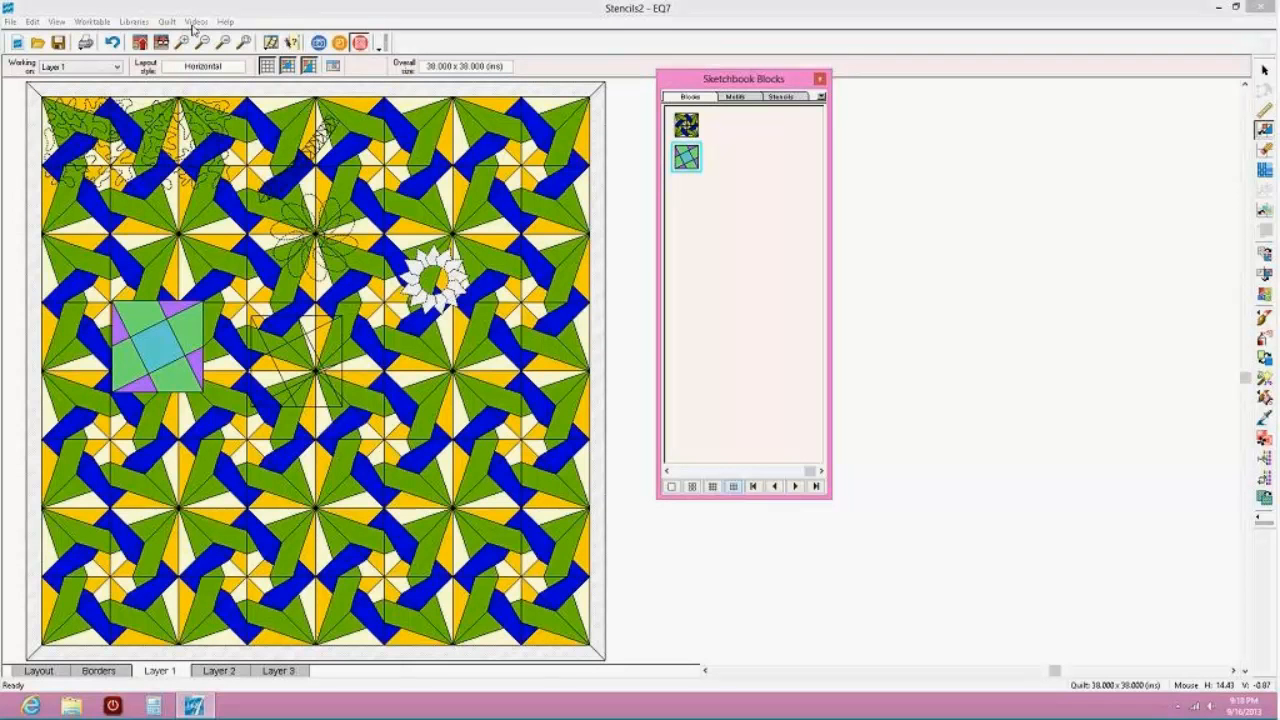
{"action": "left_click", "coordinate": [141, 44]}
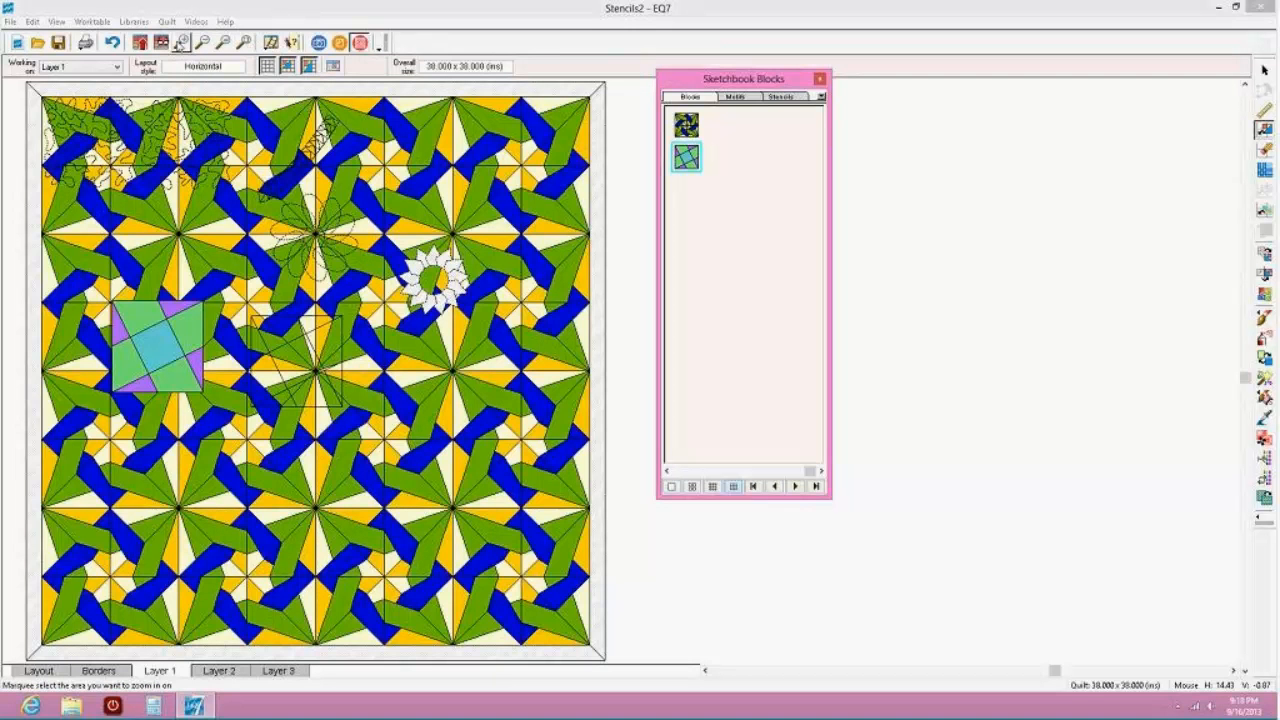
{"action": "left_click", "coordinate": [166, 21]}
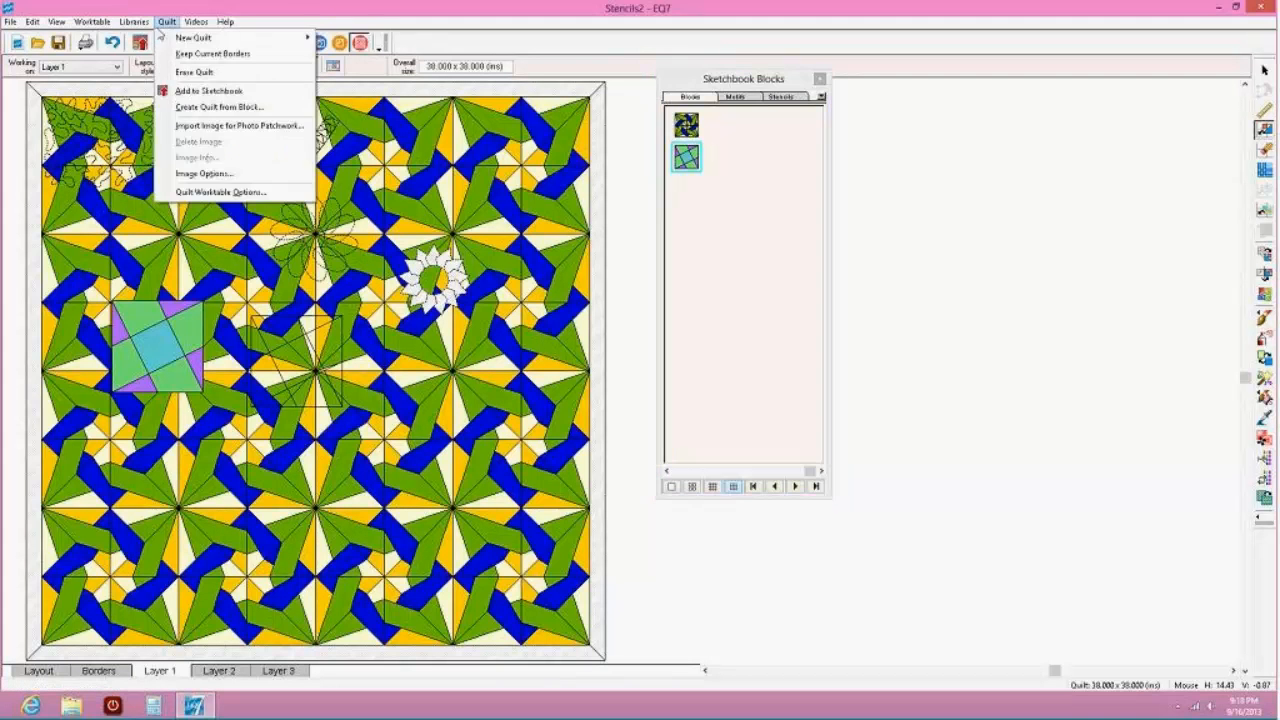
{"action": "left_click", "coordinate": [150, 37]}
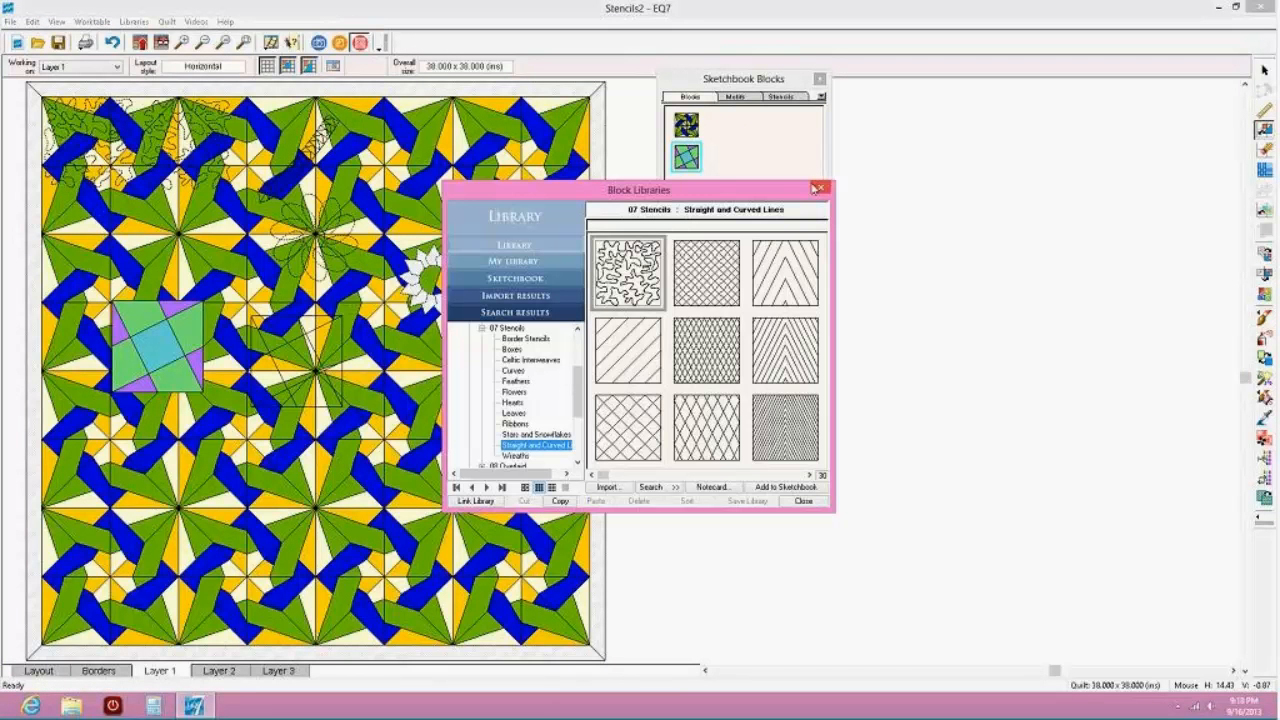
{"action": "left_click", "coordinate": [817, 188]}
Switch to the block worktable and start a new EasyDraw + PatchDraw block
{"action": "left_click", "coordinate": [339, 43]}
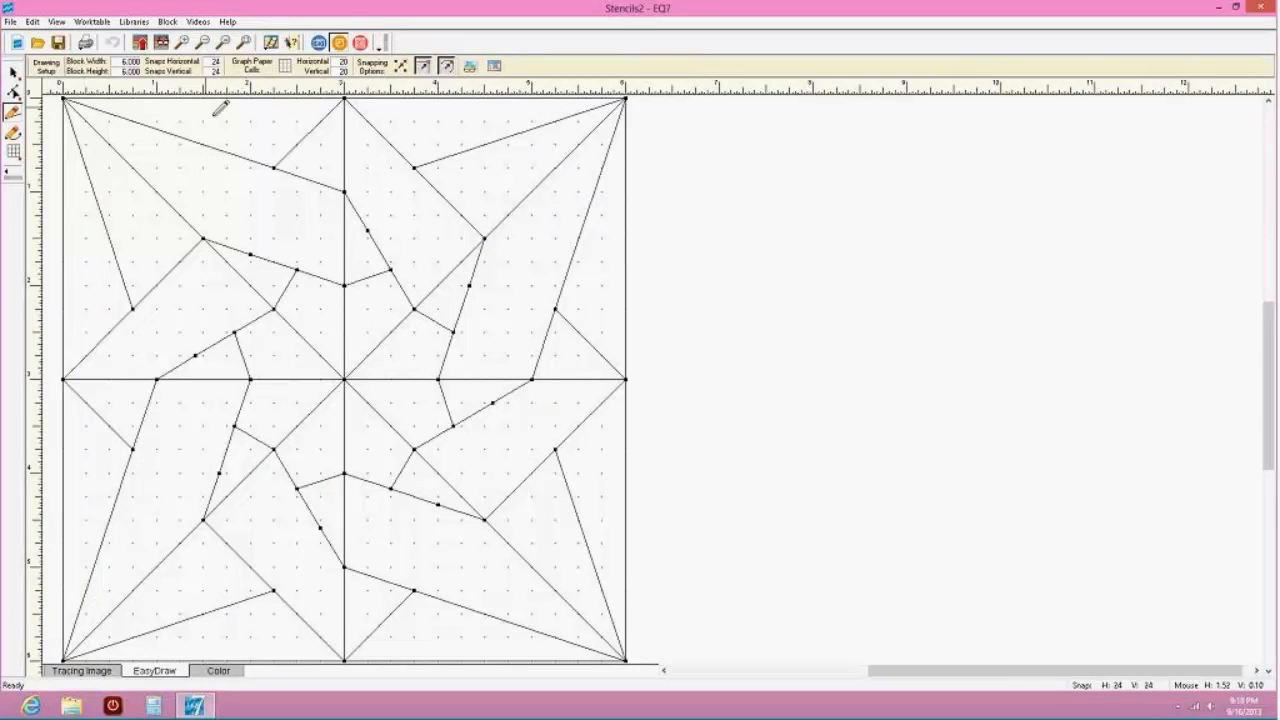
{"action": "left_click", "coordinate": [167, 21]}
{"action": "mouse_move", "coordinate": [180, 38]}
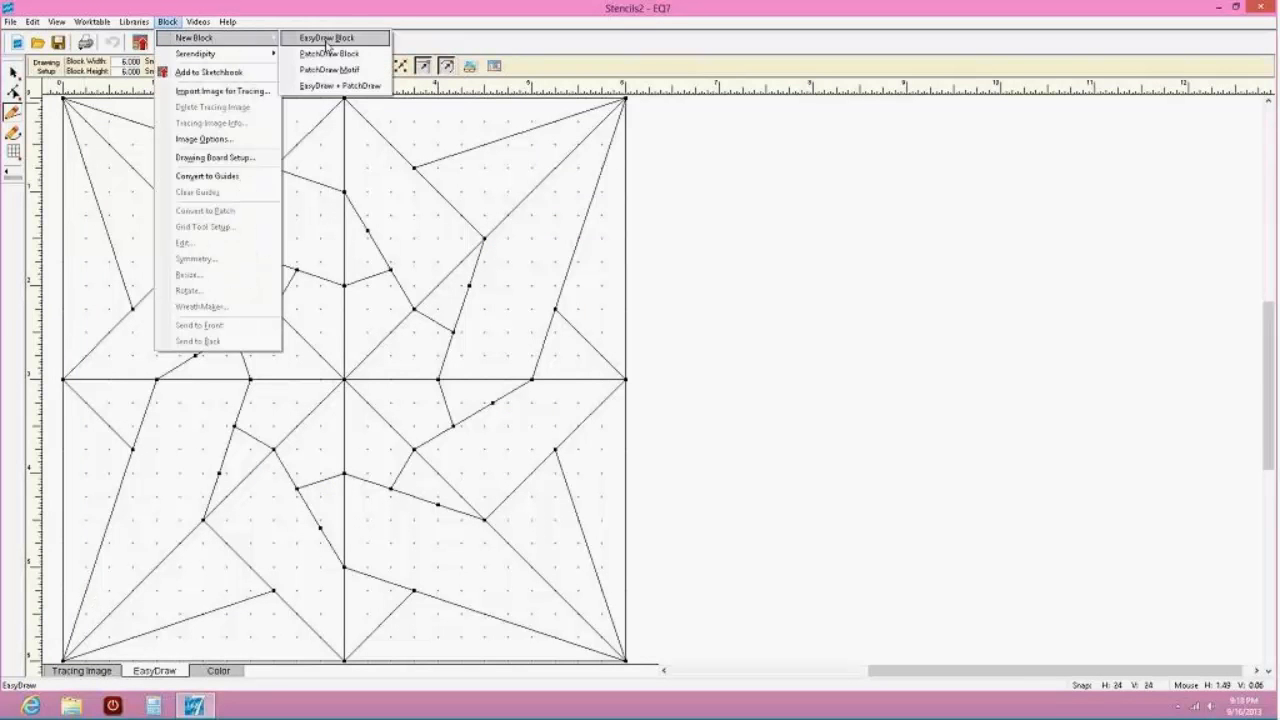
{"action": "left_click", "coordinate": [318, 87]}
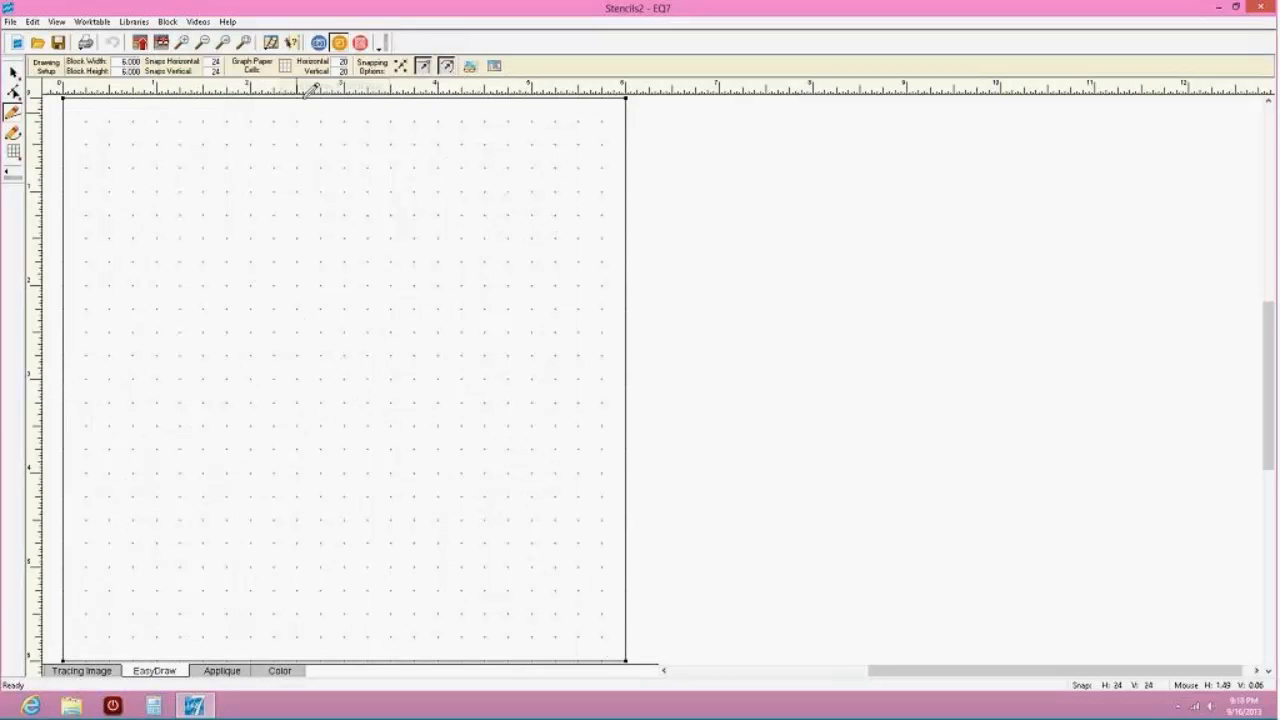
Compare the drawing tools offered on the block's EasyDraw and Applique layers, including the EasyDraw list of available tools
{"action": "left_click", "coordinate": [212, 674]}
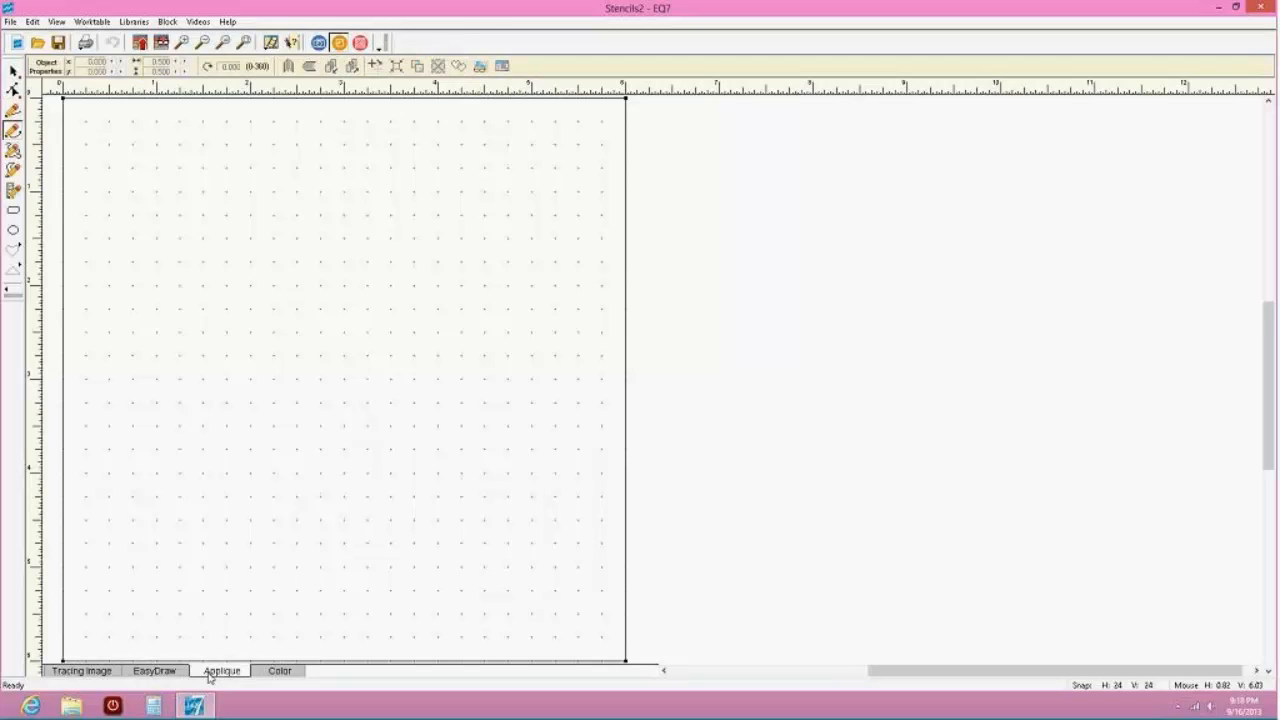
{"action": "left_click", "coordinate": [155, 672]}
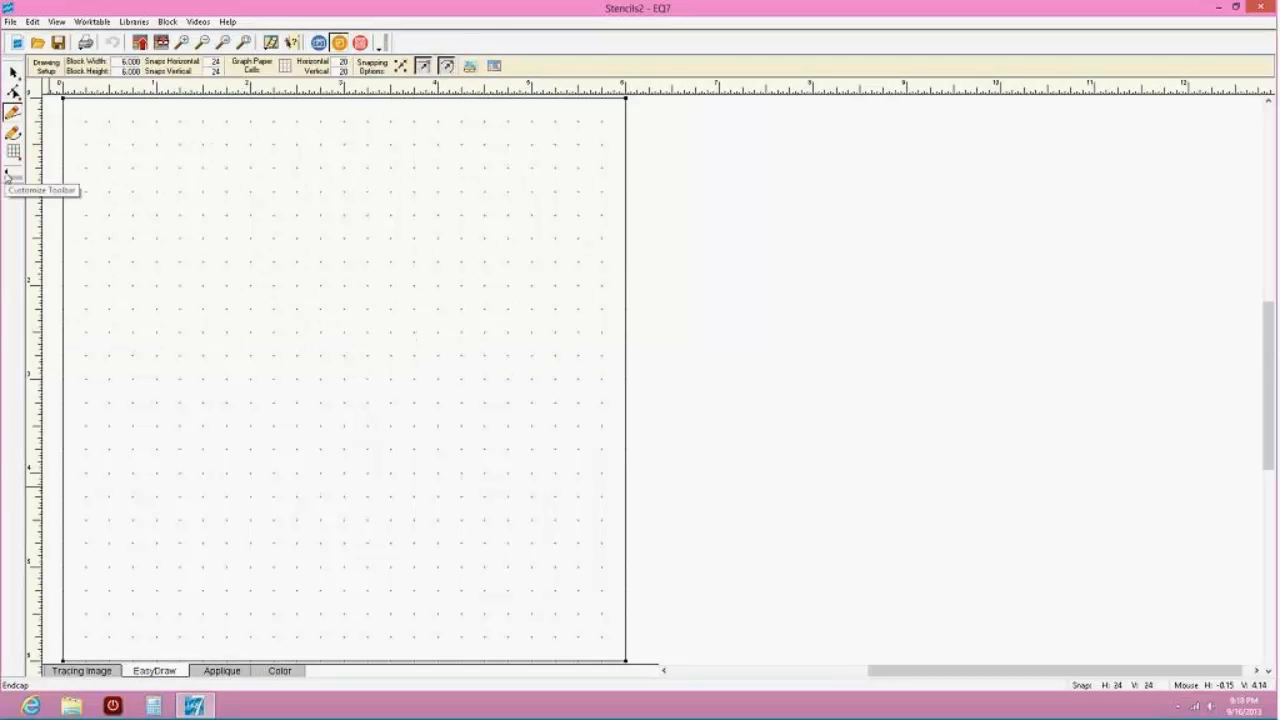
{"action": "right_click", "coordinate": [10, 180]}
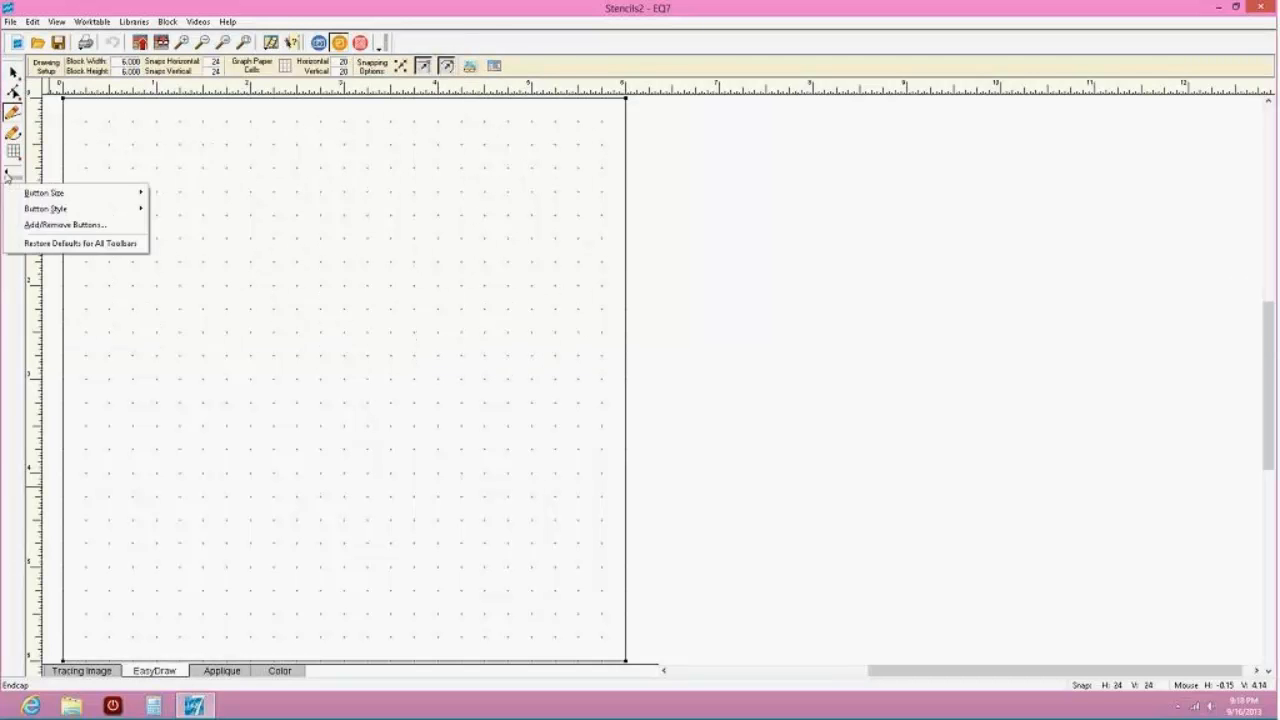
{"action": "left_click", "coordinate": [45, 225]}
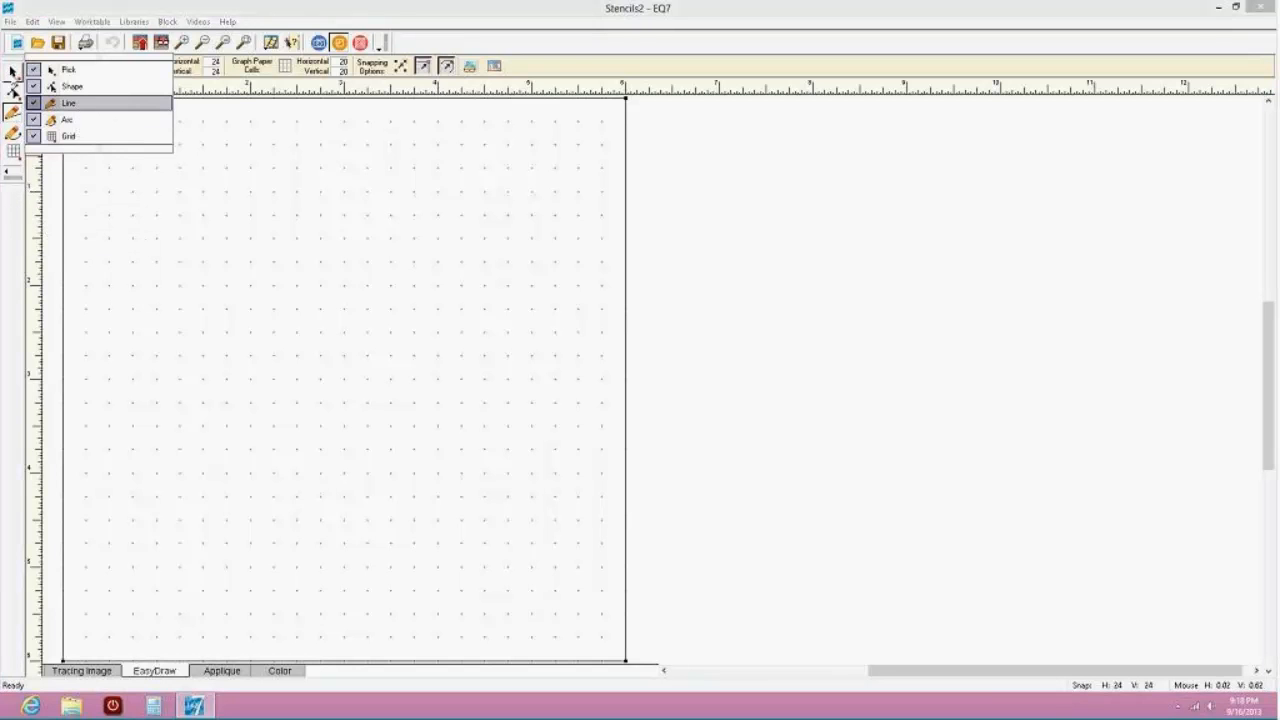
{"action": "left_click", "coordinate": [74, 385]}
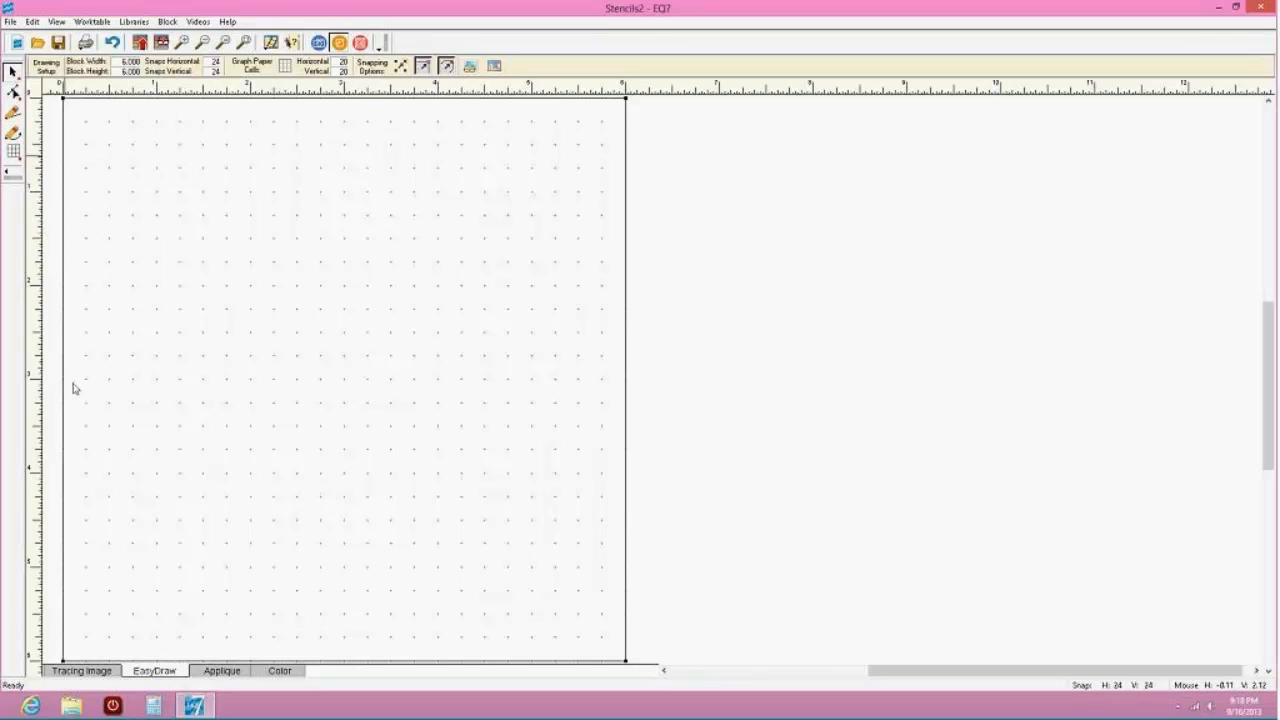
{"action": "left_click", "coordinate": [208, 676]}
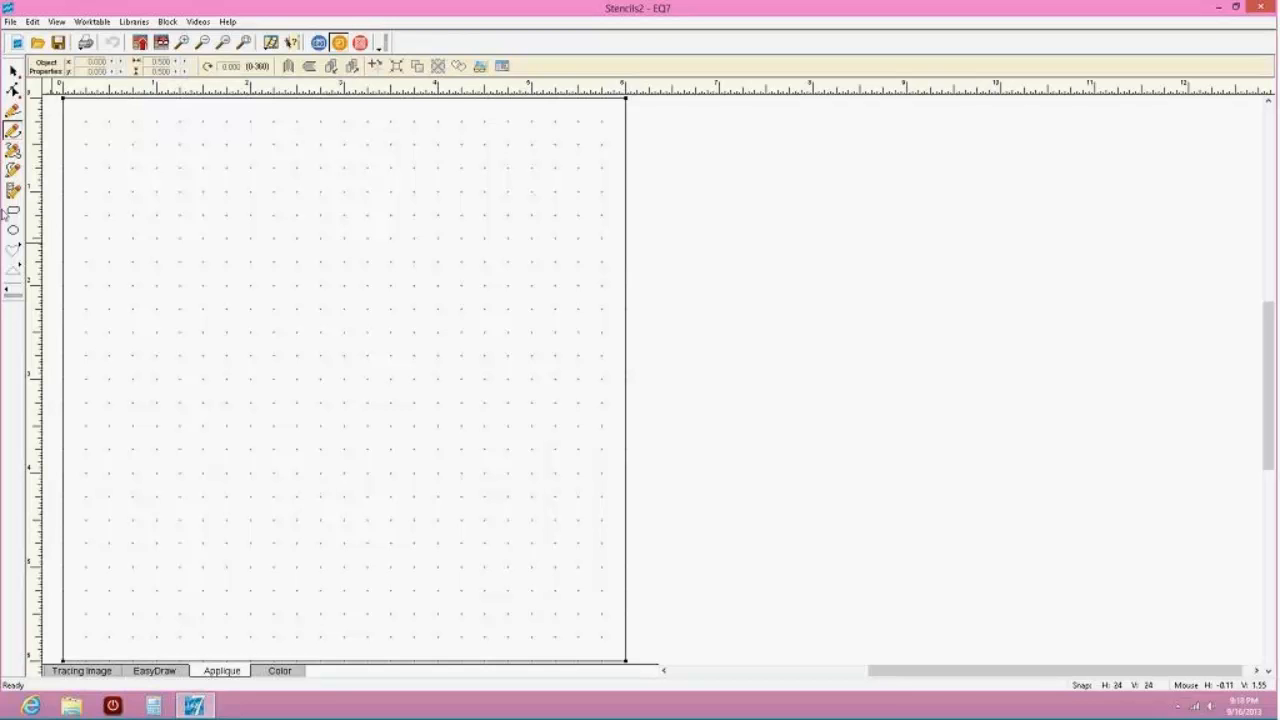
{"action": "left_click", "coordinate": [12, 131]}
Import the image Swirly Lineart Flowers - 008 for tracing without cropping it, and fit it to the block outline
{"action": "left_click", "coordinate": [82, 671]}
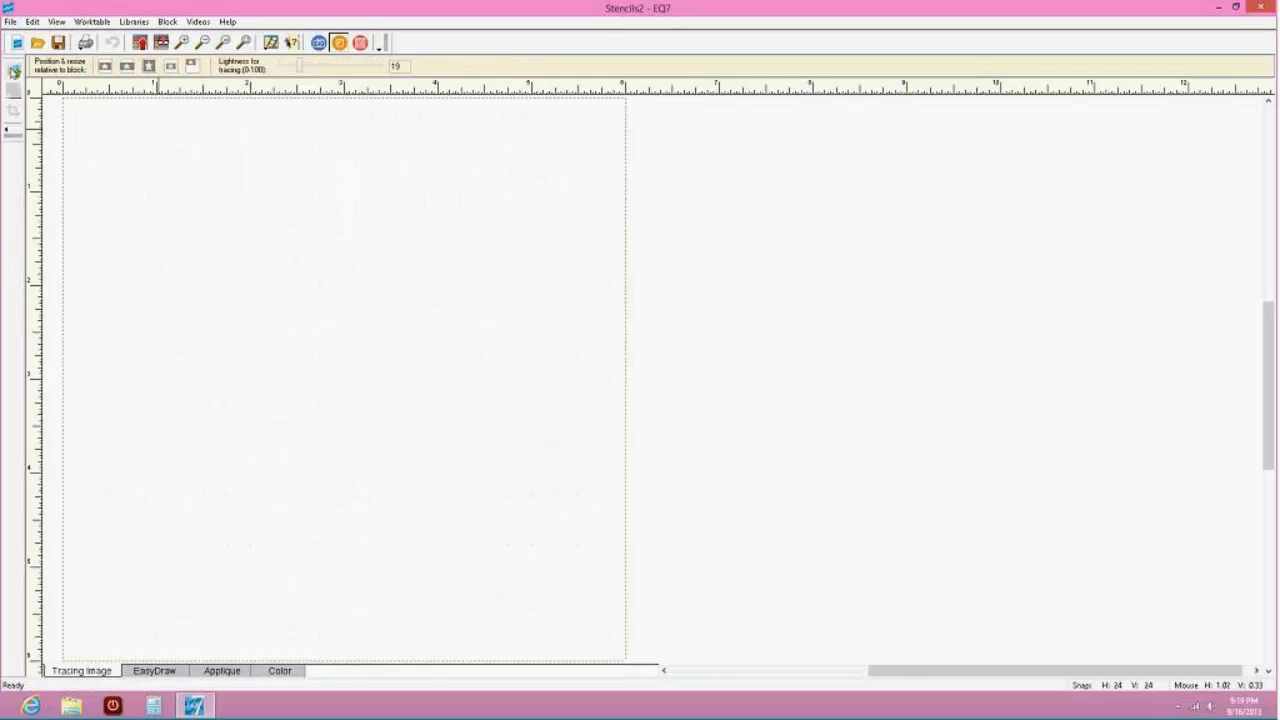
{"action": "left_click", "coordinate": [13, 70]}
{"action": "left_click_drag", "start_coordinate": [768, 333], "coordinate": [767, 352]}
{"action": "left_click", "coordinate": [626, 329]}
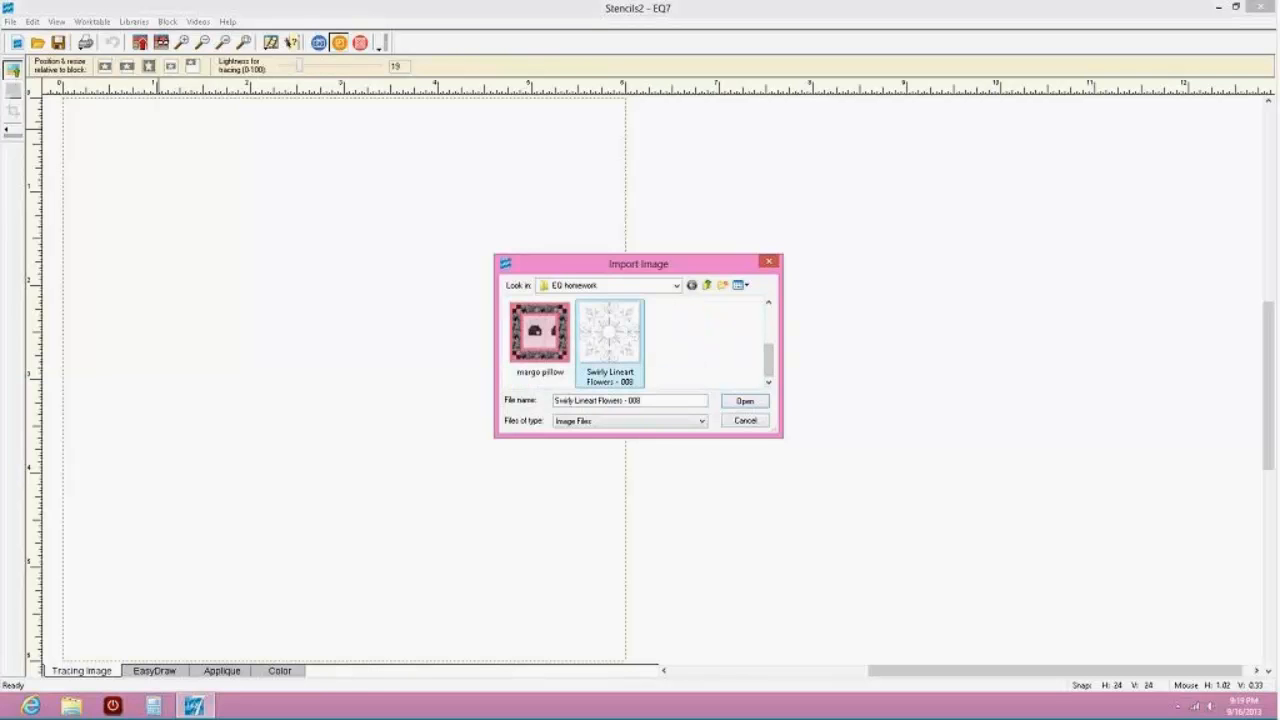
{"action": "left_click", "coordinate": [729, 404]}
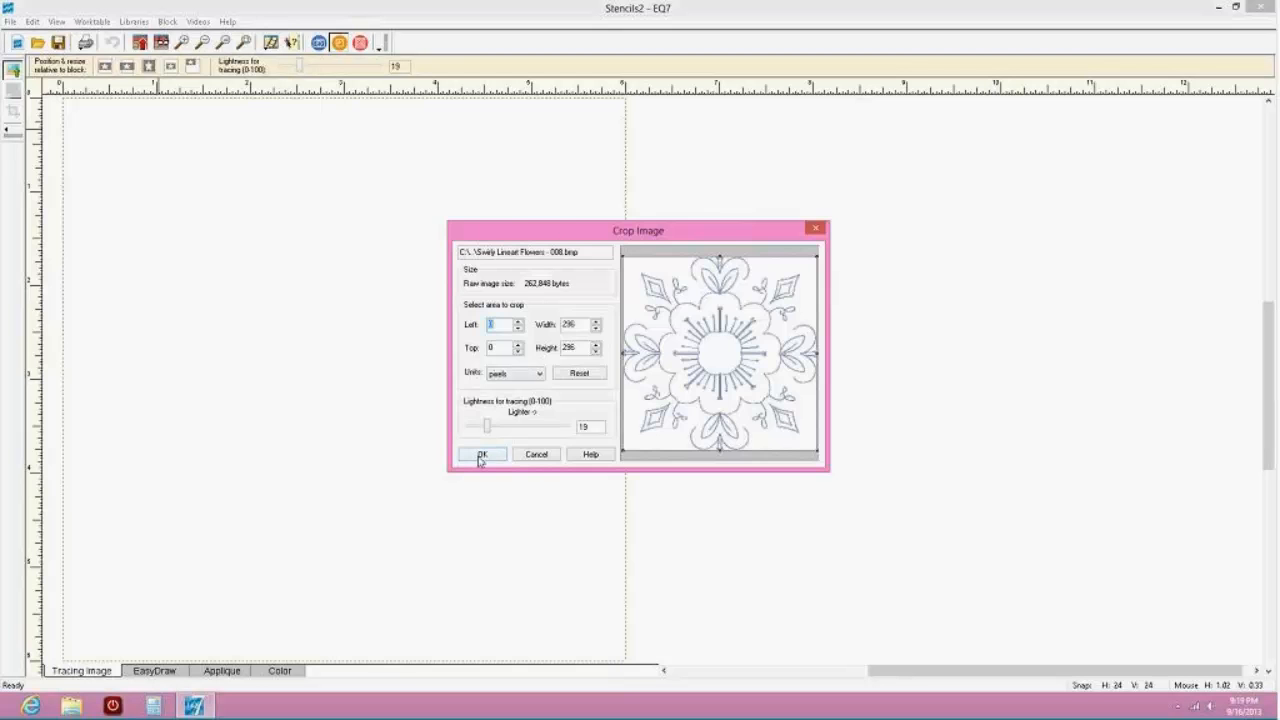
{"action": "left_click", "coordinate": [481, 455]}
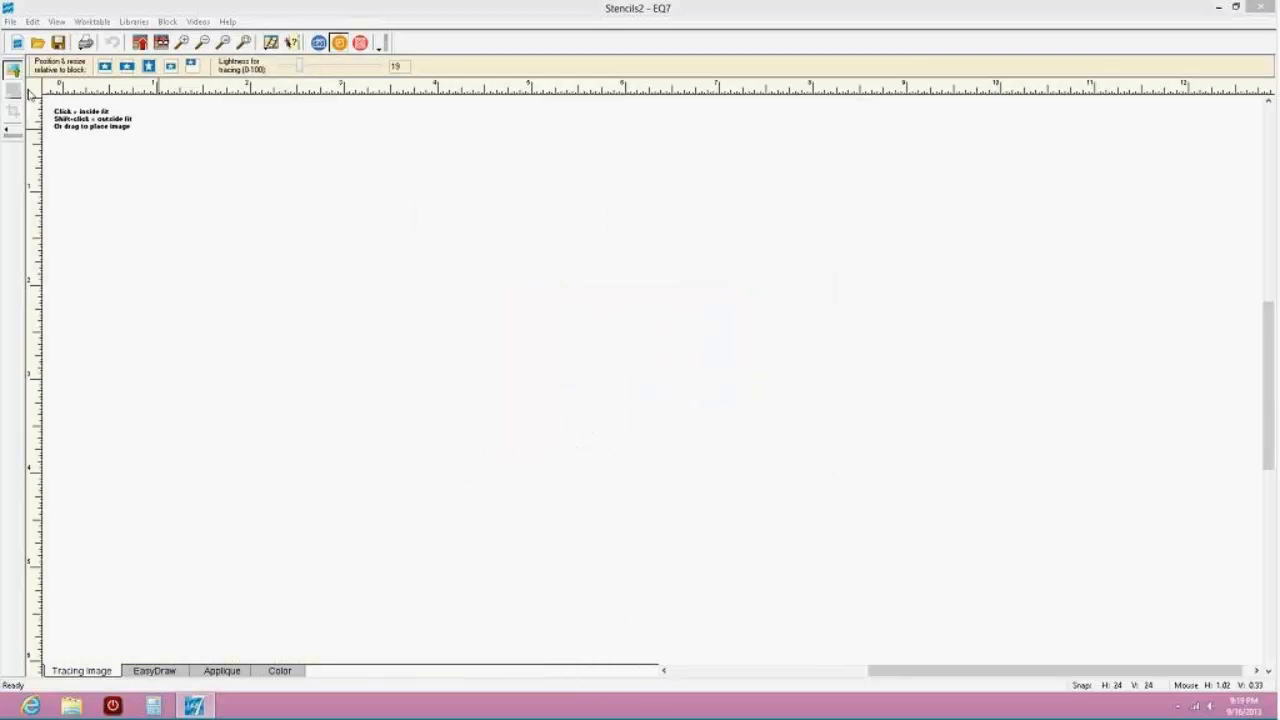
{"action": "mouse_move", "coordinate": [49, 99]}
{"action": "left_mouse_down"}
{"action": "mouse_move", "coordinate": [180, 157]}
{"action": "mouse_move", "coordinate": [542, 662]}
{"action": "left_mouse_up"}
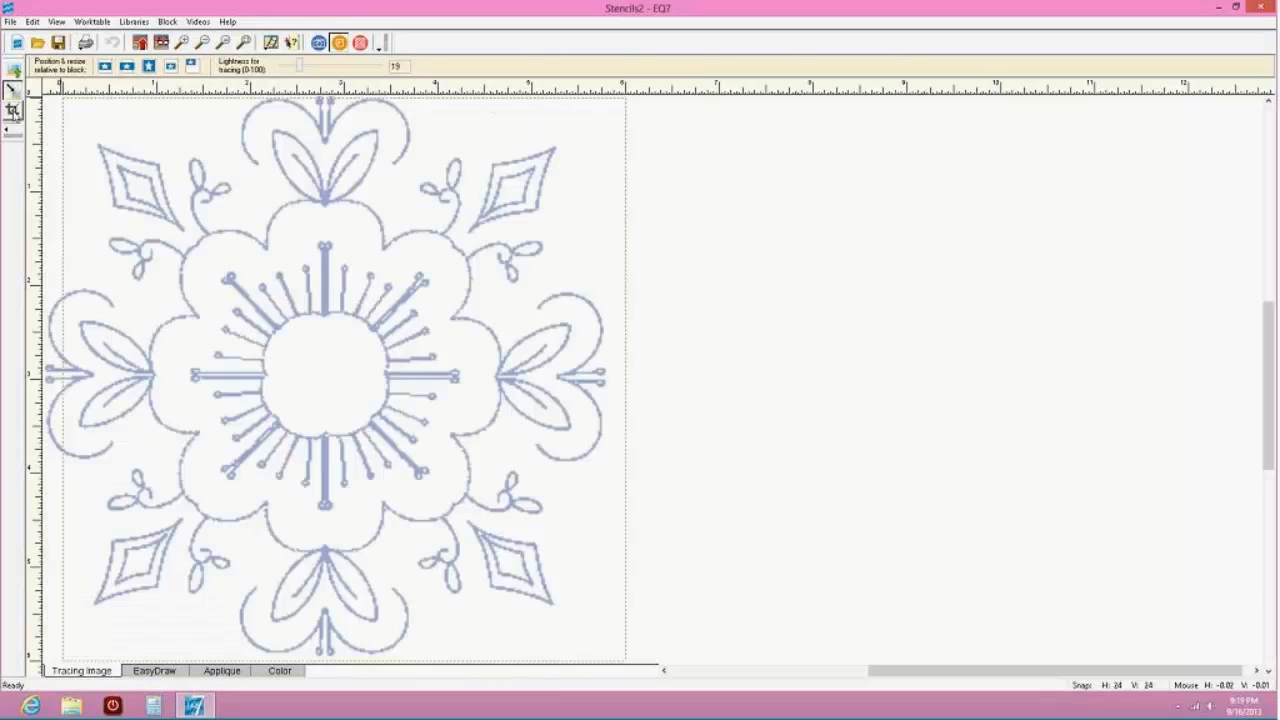
{"action": "left_click", "coordinate": [149, 66]}
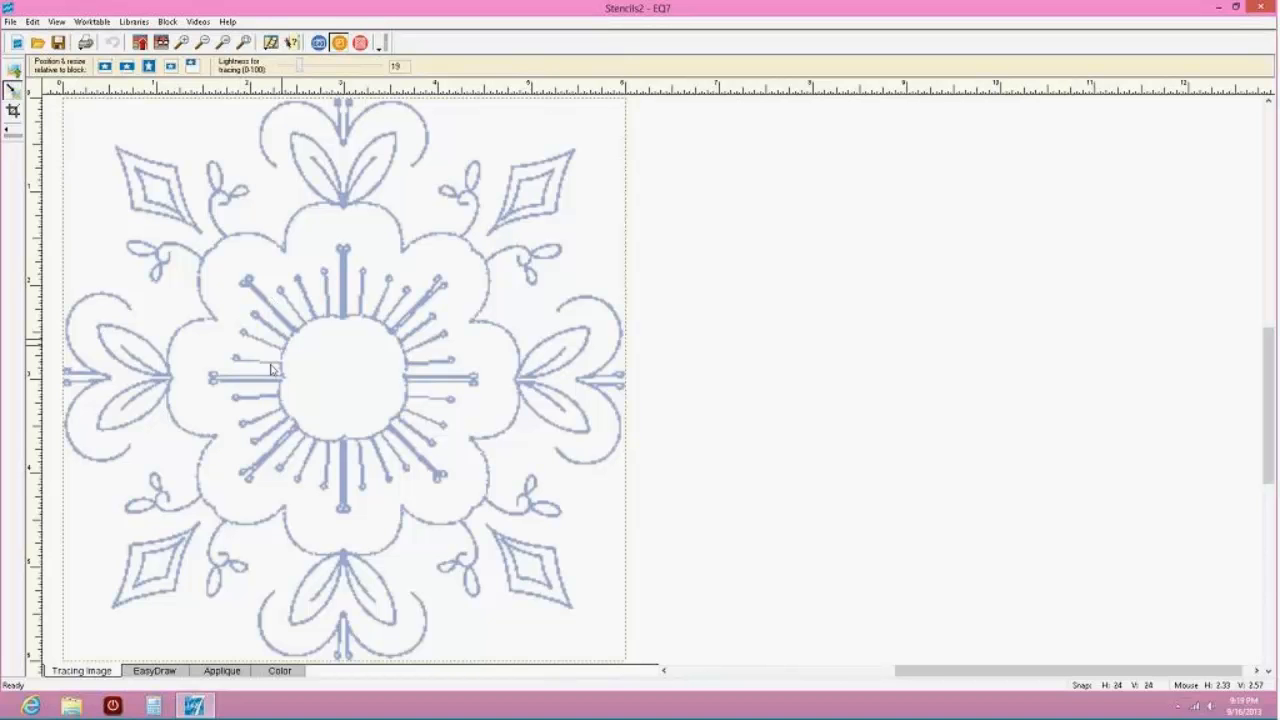
On the Applique layer, draw a curve over the upper-left quarter of the flower's centre circle and reshape it to match the image
{"action": "left_click", "coordinate": [155, 671]}
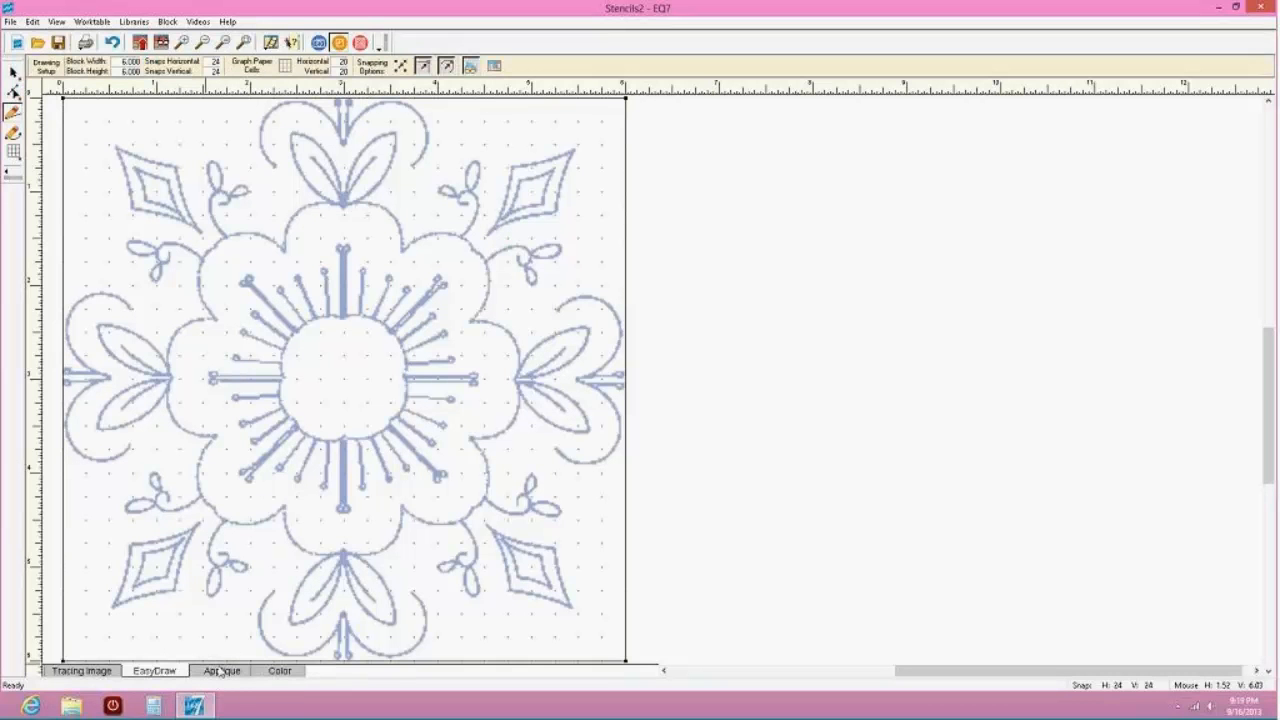
{"action": "left_click", "coordinate": [228, 671]}
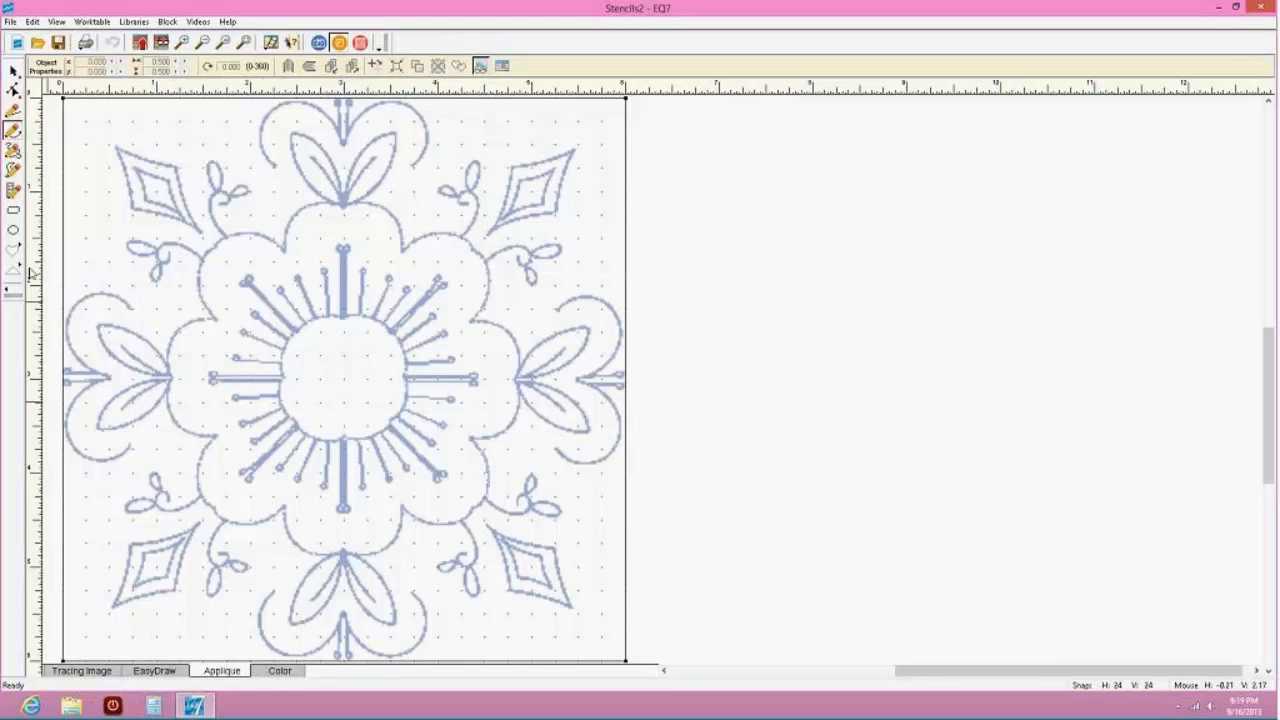
{"action": "left_click", "coordinate": [168, 671]}
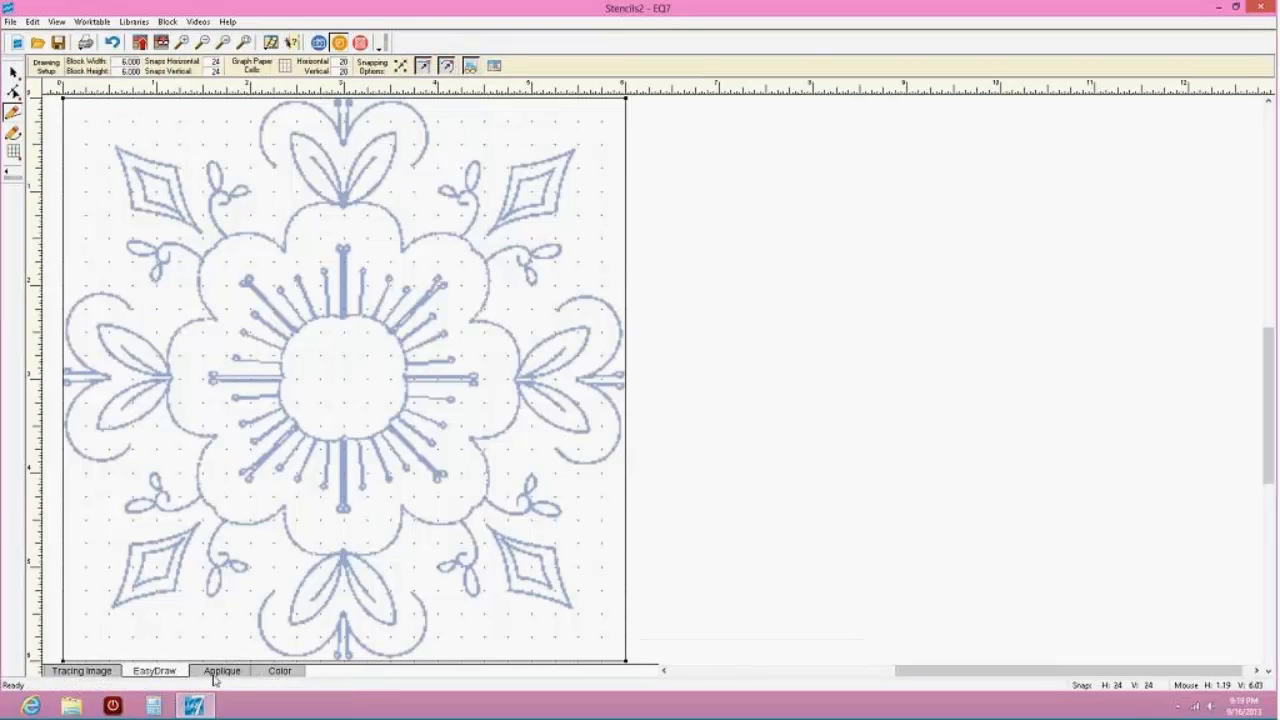
{"action": "left_click", "coordinate": [220, 672]}
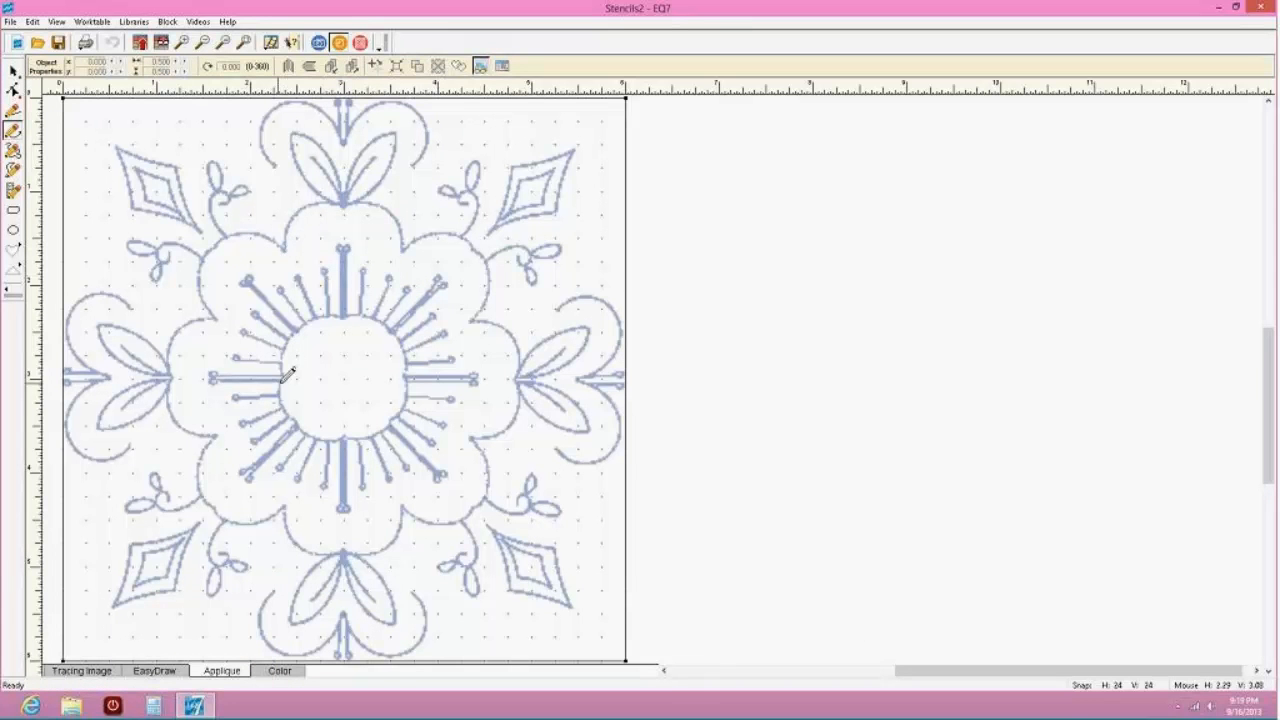
{"action": "mouse_move", "coordinate": [282, 376]}
{"action": "left_mouse_down"}
{"action": "mouse_move", "coordinate": [296, 328]}
{"action": "mouse_move", "coordinate": [279, 376]}
{"action": "mouse_move", "coordinate": [288, 430]}
{"action": "mouse_move", "coordinate": [340, 437]}
{"action": "mouse_move", "coordinate": [368, 392]}
{"action": "mouse_move", "coordinate": [330, 310]}
{"action": "mouse_move", "coordinate": [313, 322]}
{"action": "left_mouse_up"}
{"action": "left_click", "coordinate": [13, 89]}
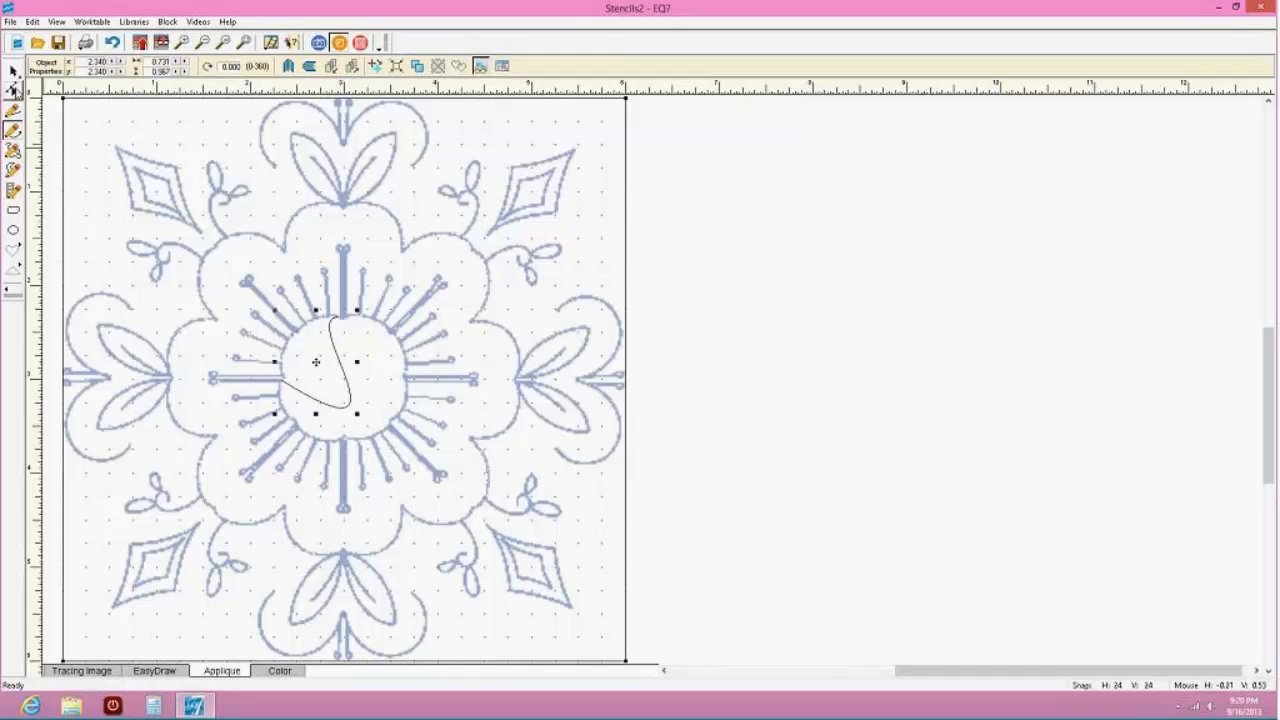
{"action": "left_click", "coordinate": [343, 409]}
{"action": "left_click_drag", "start_coordinate": [343, 409], "coordinate": [304, 312]}
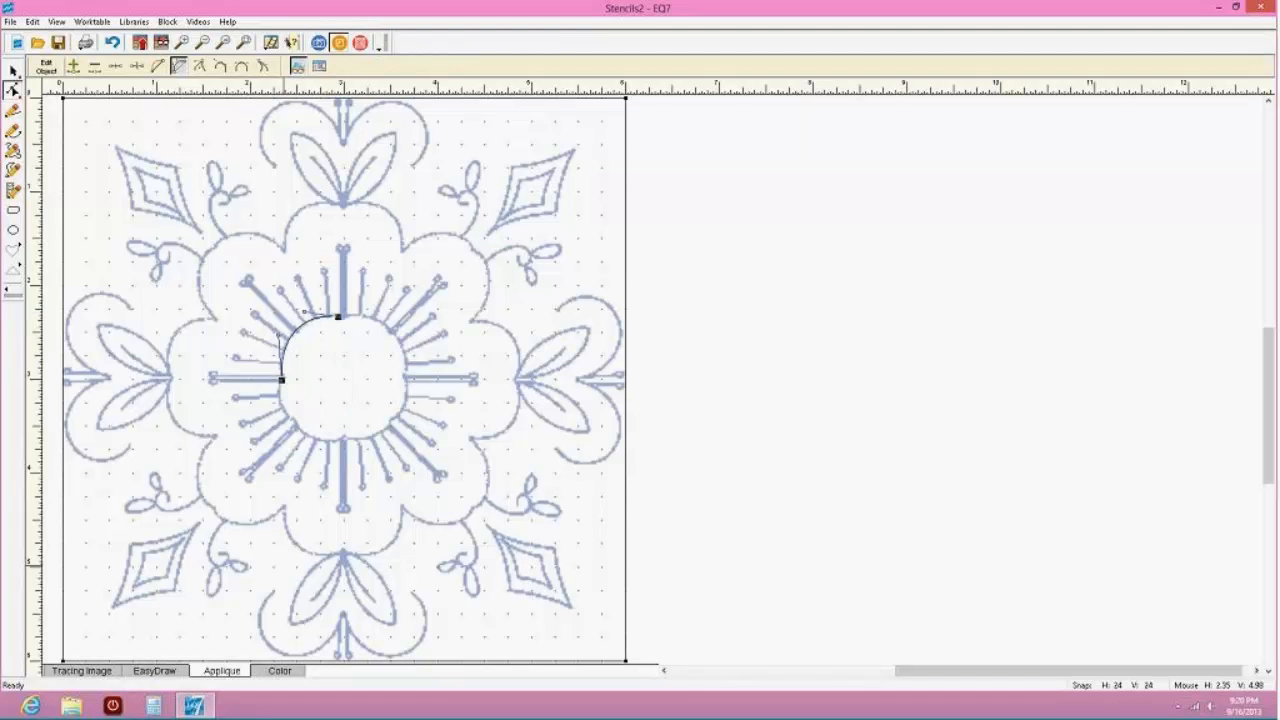
On the EasyDraw layer, trace the underside of the flower's centre circle with arcs from its left side round to its lower right
{"action": "left_click", "coordinate": [155, 671]}
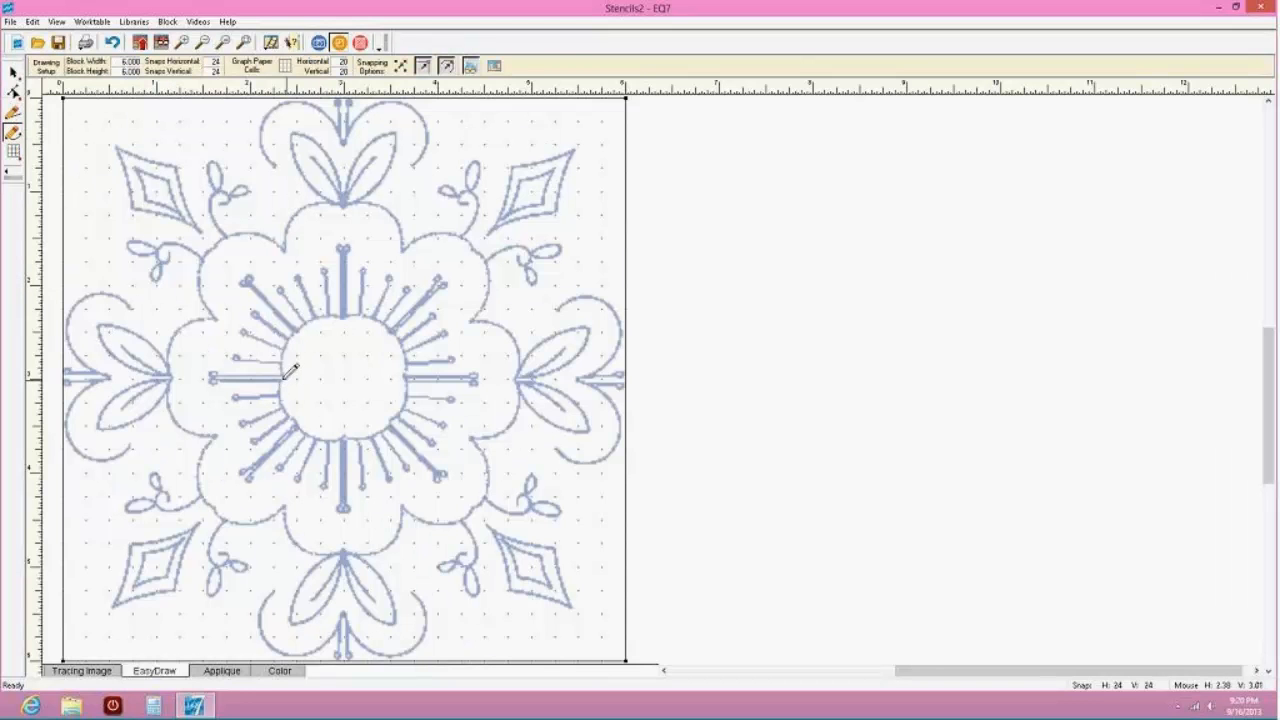
{"action": "mouse_move", "coordinate": [288, 372]}
{"action": "left_mouse_down"}
{"action": "mouse_move", "coordinate": [320, 292]}
{"action": "mouse_move", "coordinate": [340, 314]}
{"action": "mouse_move", "coordinate": [282, 415]}
{"action": "mouse_move", "coordinate": [357, 432]}
{"action": "left_mouse_up"}
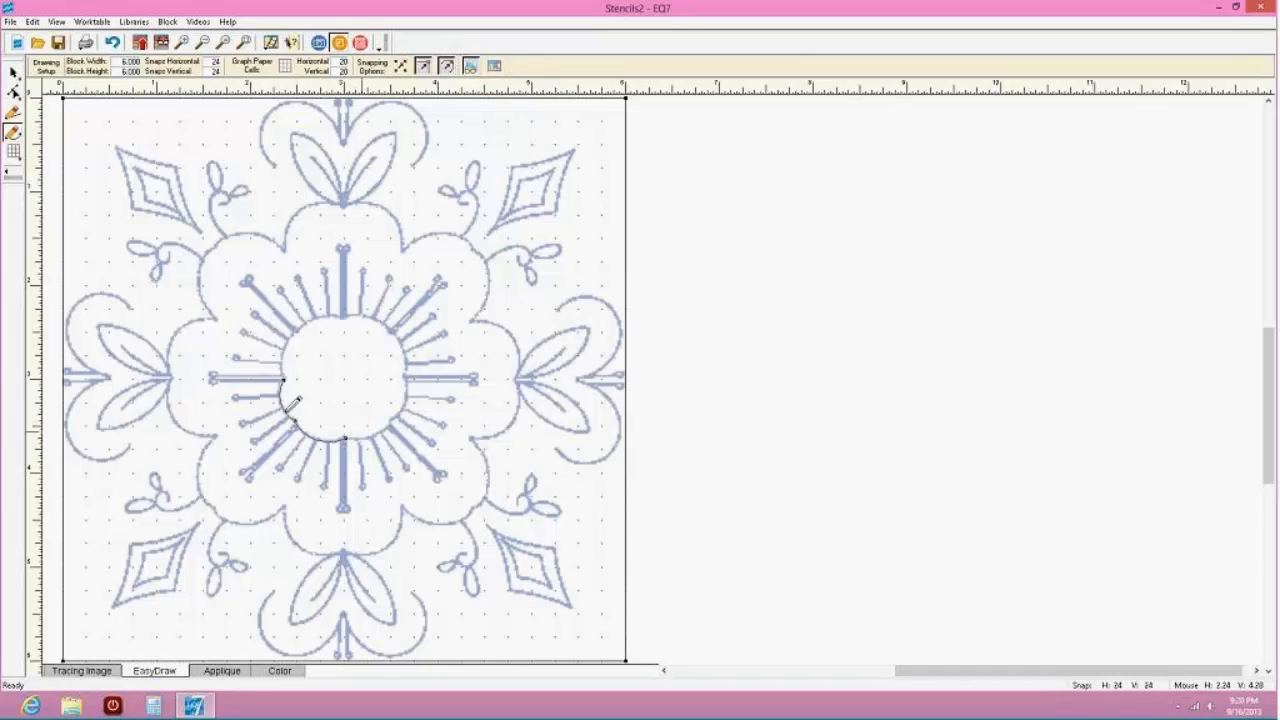
{"action": "mouse_move", "coordinate": [352, 432]}
{"action": "left_mouse_down"}
{"action": "mouse_move", "coordinate": [394, 434]}
{"action": "mouse_move", "coordinate": [400, 408]}
{"action": "left_mouse_up"}
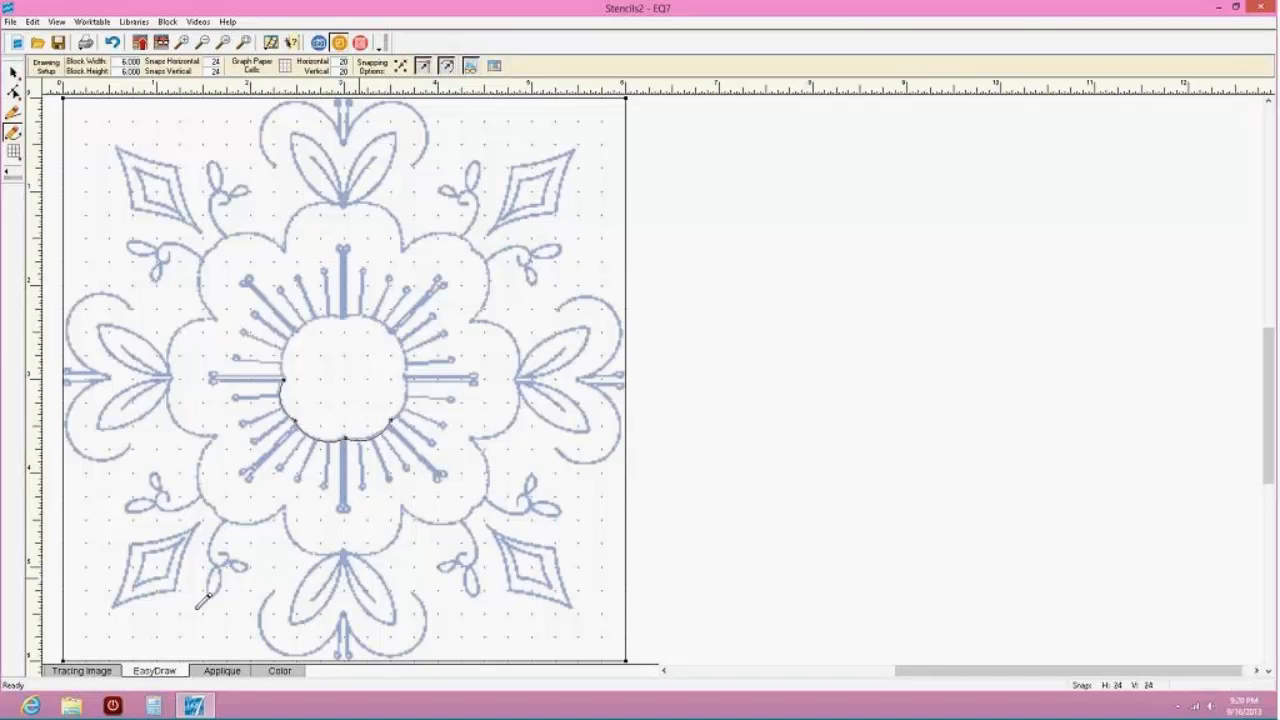
On the Applique layer, trace the upper-right quarter of the centre circle with a curve and adjust its handles to follow the image
{"action": "left_click", "coordinate": [222, 671]}
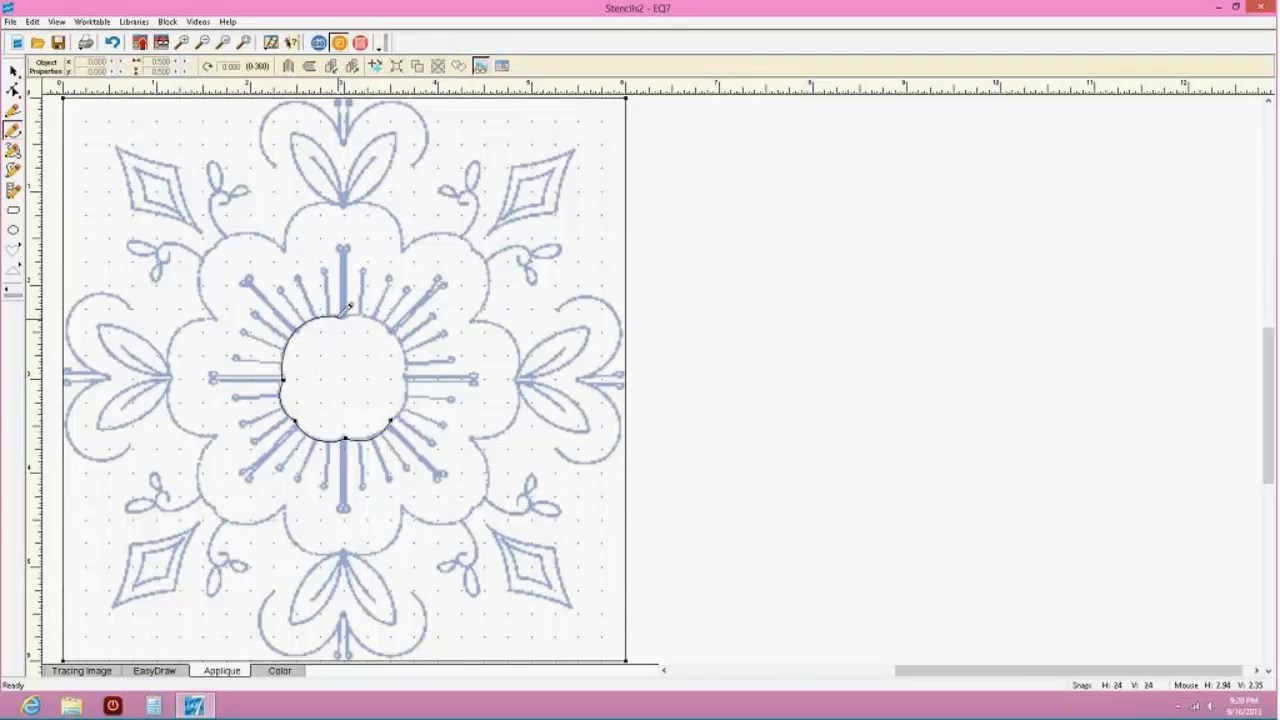
{"action": "mouse_move", "coordinate": [348, 312]}
{"action": "left_mouse_down"}
{"action": "mouse_move", "coordinate": [382, 317]}
{"action": "mouse_move", "coordinate": [406, 377]}
{"action": "left_mouse_up"}
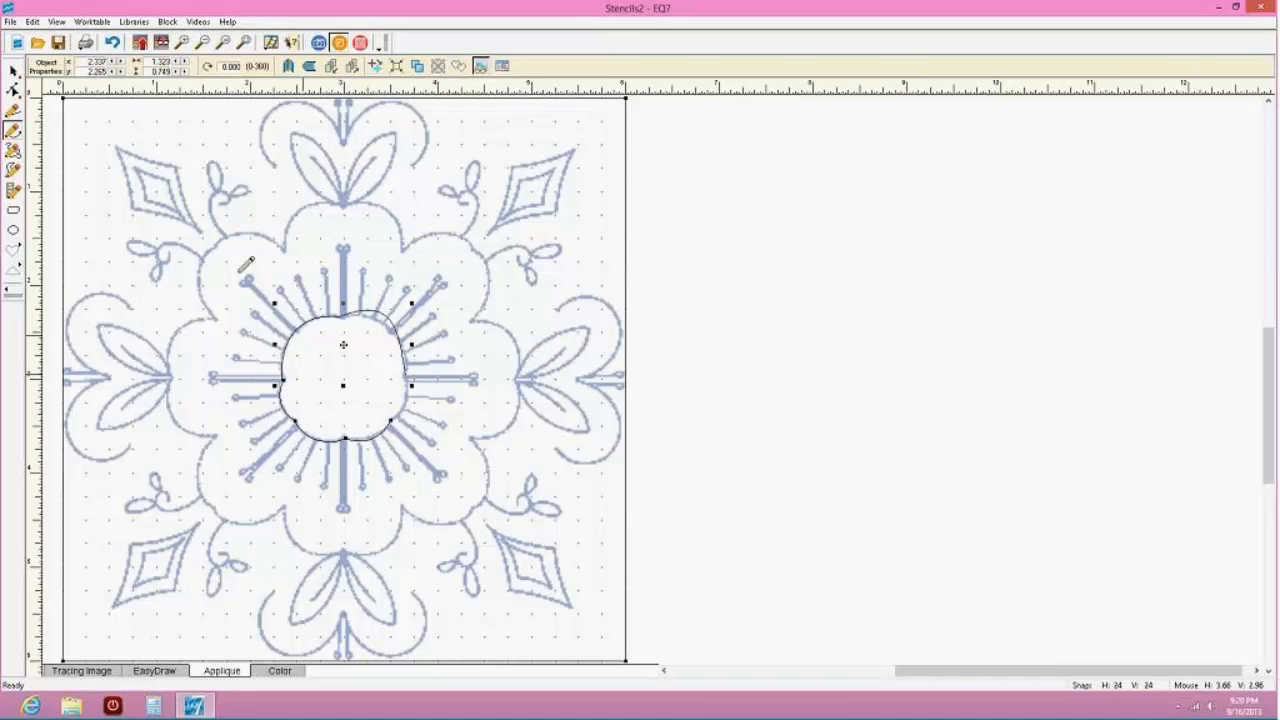
{"action": "left_click", "coordinate": [13, 89]}
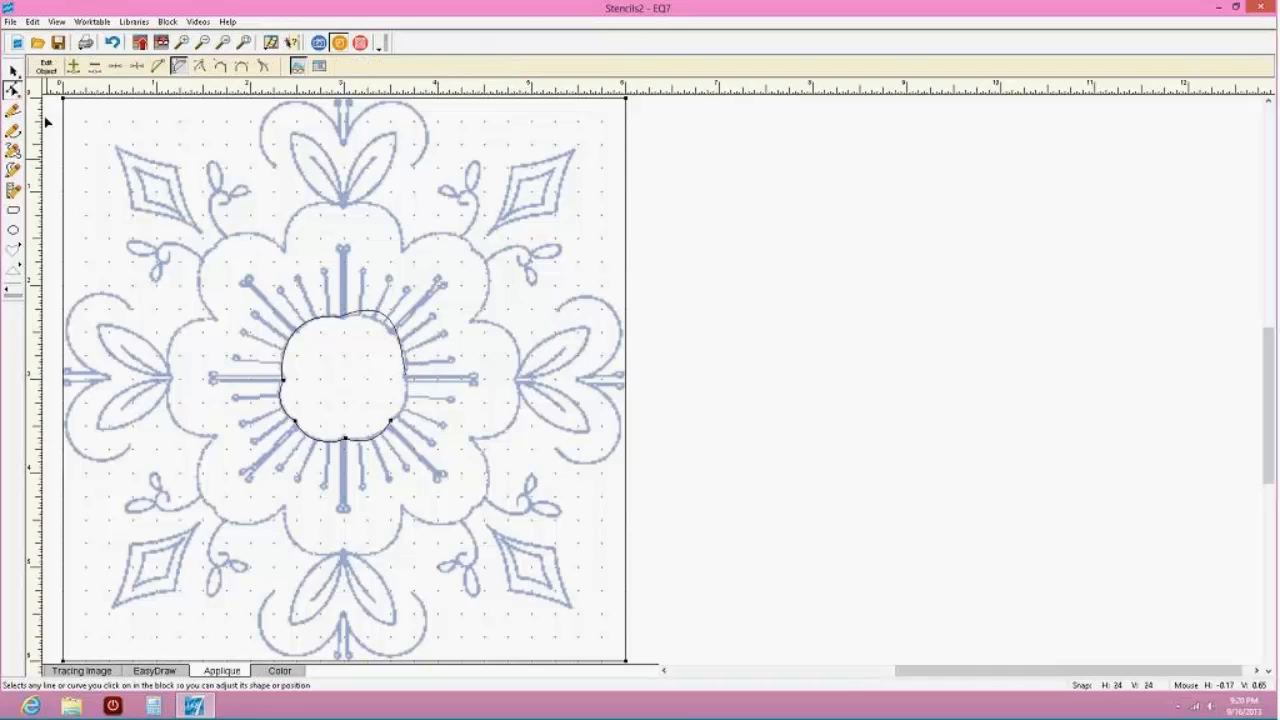
{"action": "left_click", "coordinate": [369, 315]}
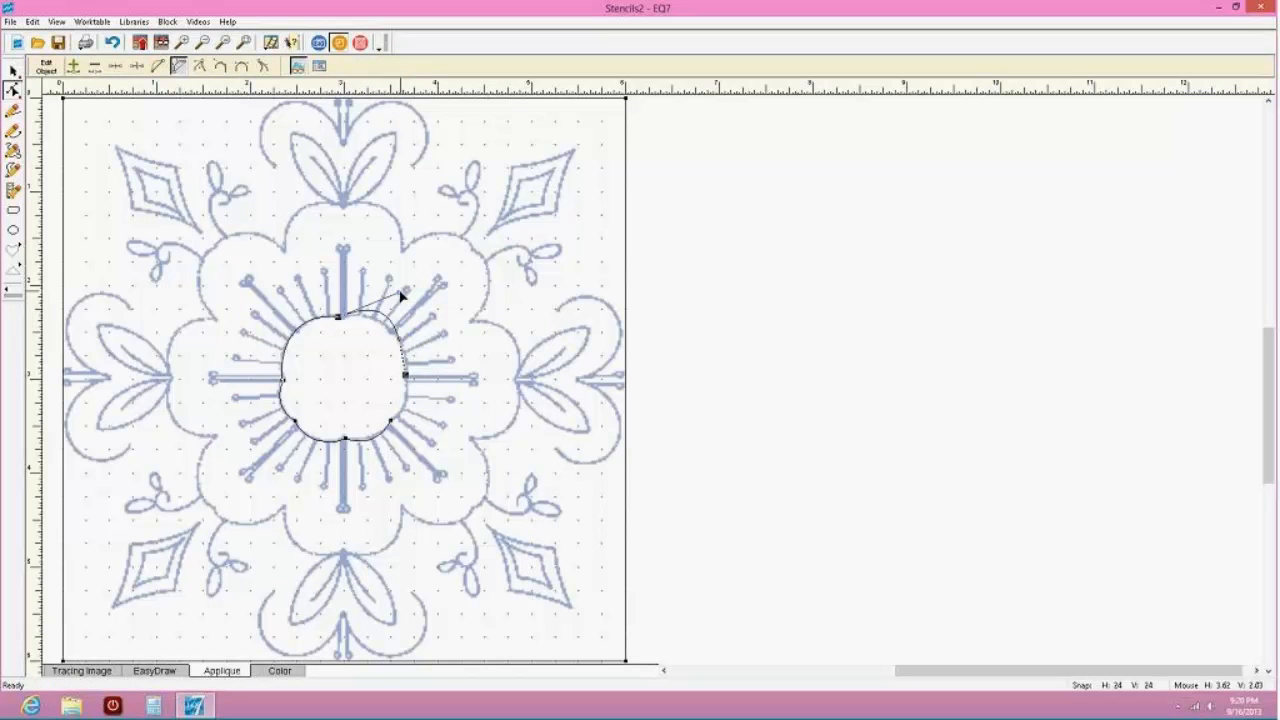
{"action": "left_click_drag", "start_coordinate": [400, 296], "coordinate": [404, 318]}
{"action": "mouse_move", "coordinate": [386, 327]}
{"action": "left_mouse_down"}
{"action": "mouse_move", "coordinate": [457, 262]}
{"action": "mouse_move", "coordinate": [386, 326]}
{"action": "left_mouse_up"}
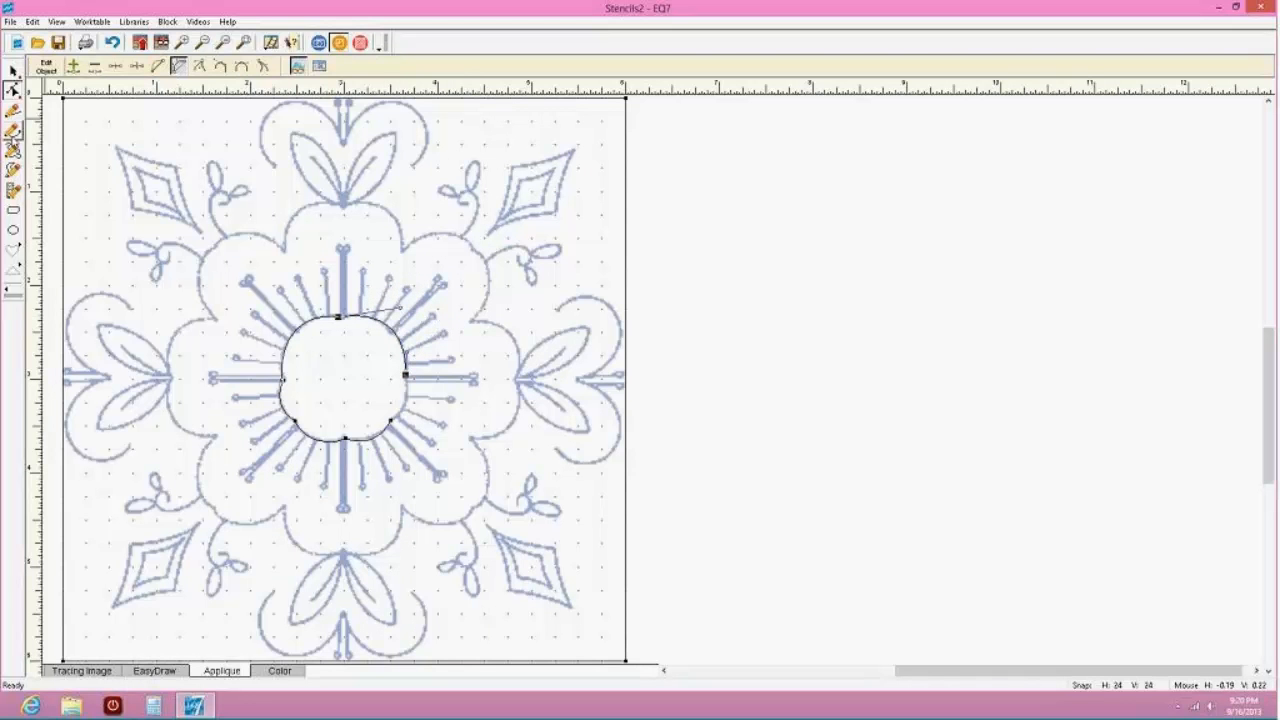
On the Applique layer, draw a curve along the lower-right side of the flower's centre circle and adjust its handles
{"action": "left_click", "coordinate": [13, 131]}
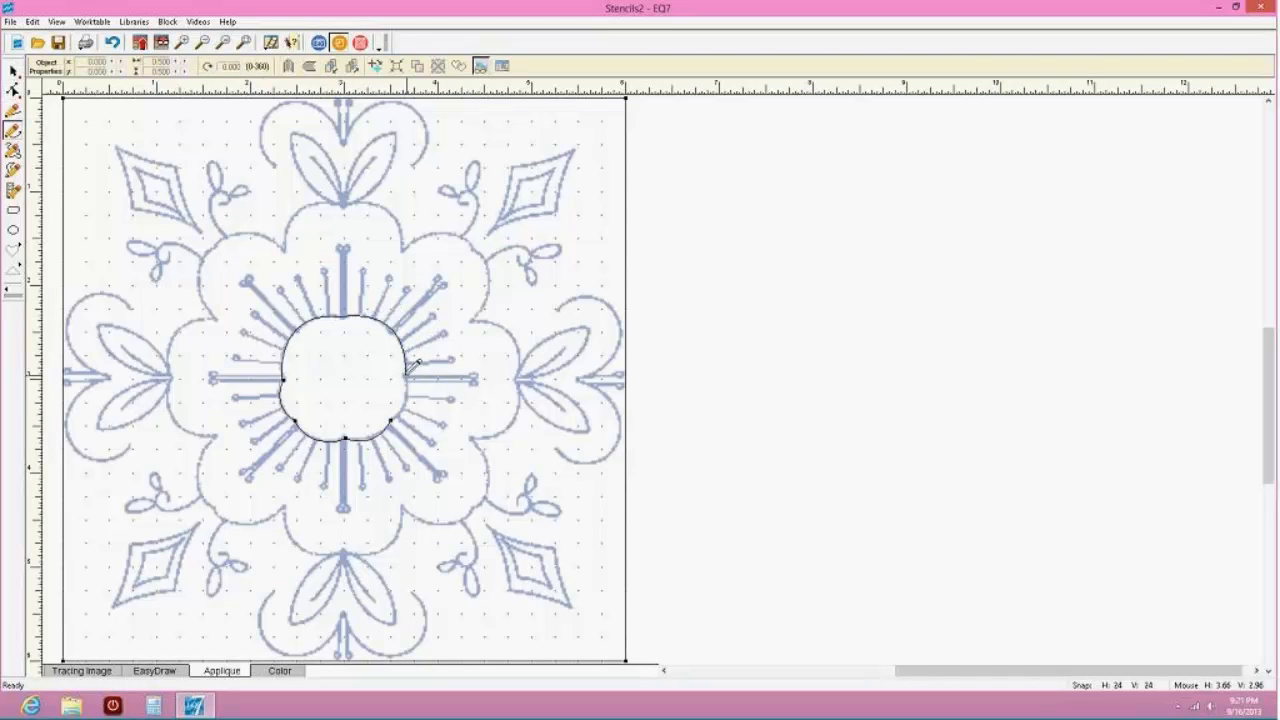
{"action": "mouse_move", "coordinate": [407, 379]}
{"action": "left_mouse_down"}
{"action": "mouse_move", "coordinate": [420, 388]}
{"action": "mouse_move", "coordinate": [392, 419]}
{"action": "left_mouse_up"}
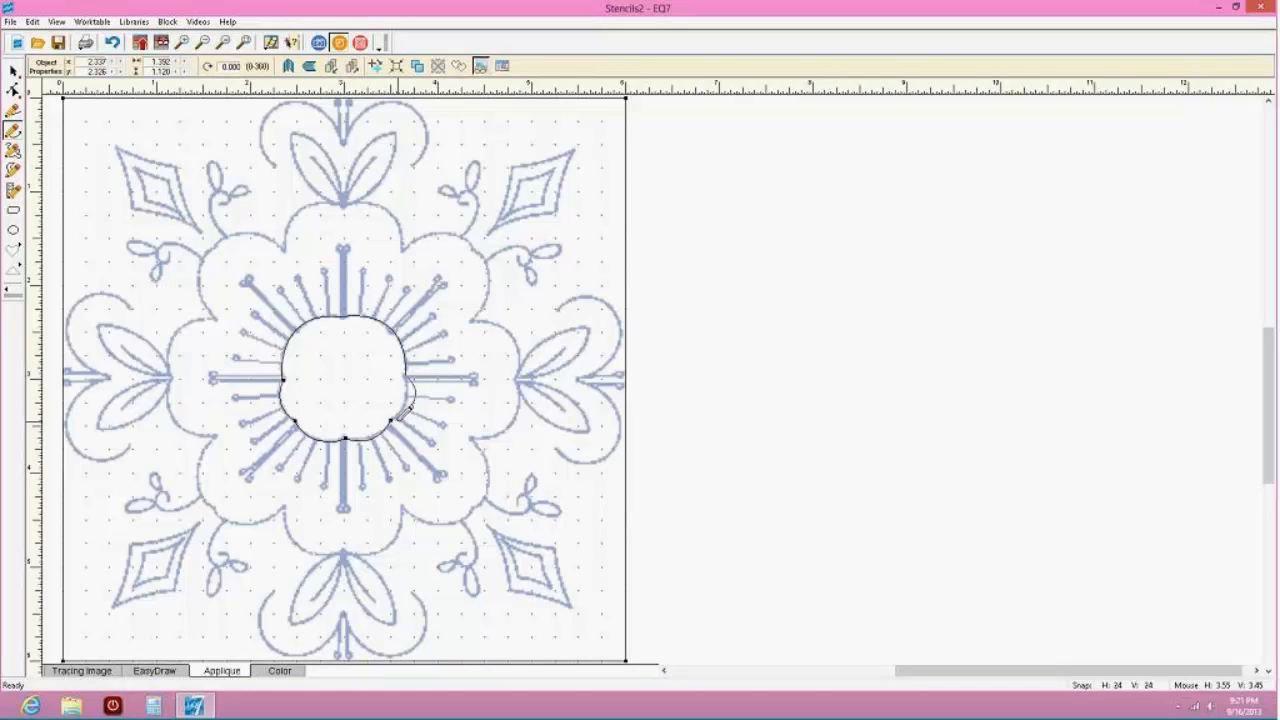
{"action": "left_click", "coordinate": [13, 90]}
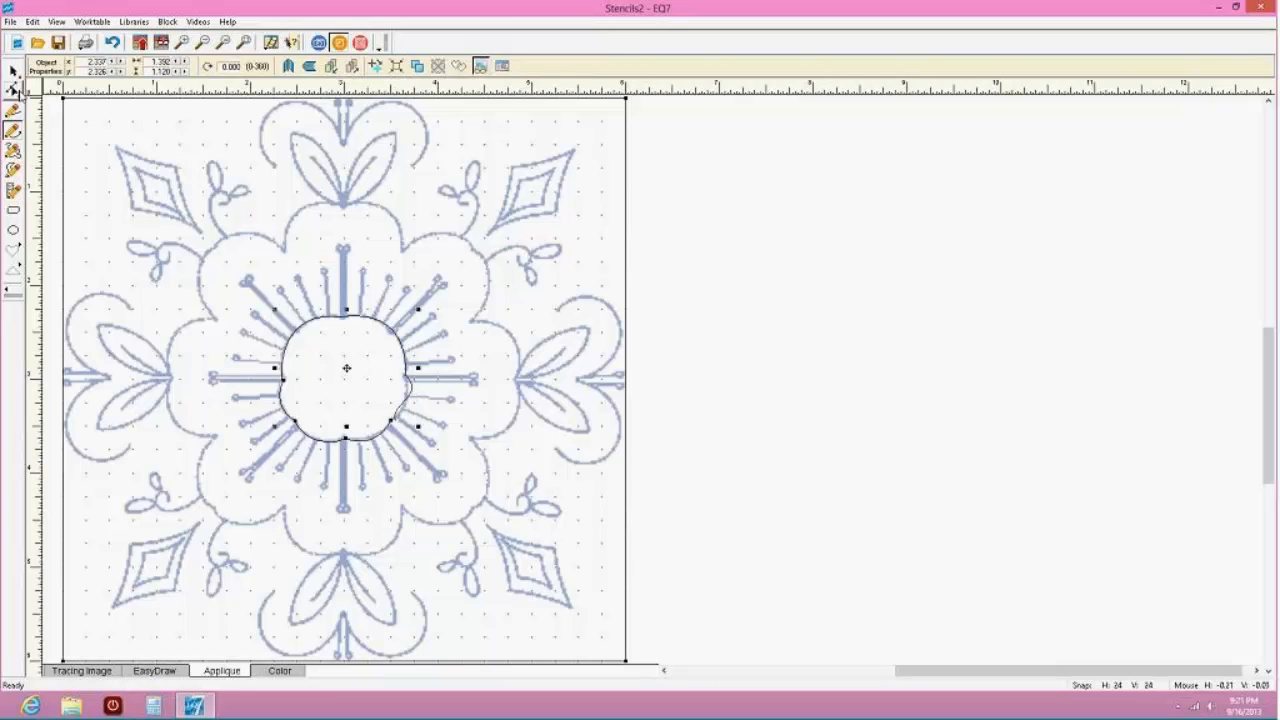
{"action": "left_click", "coordinate": [409, 396]}
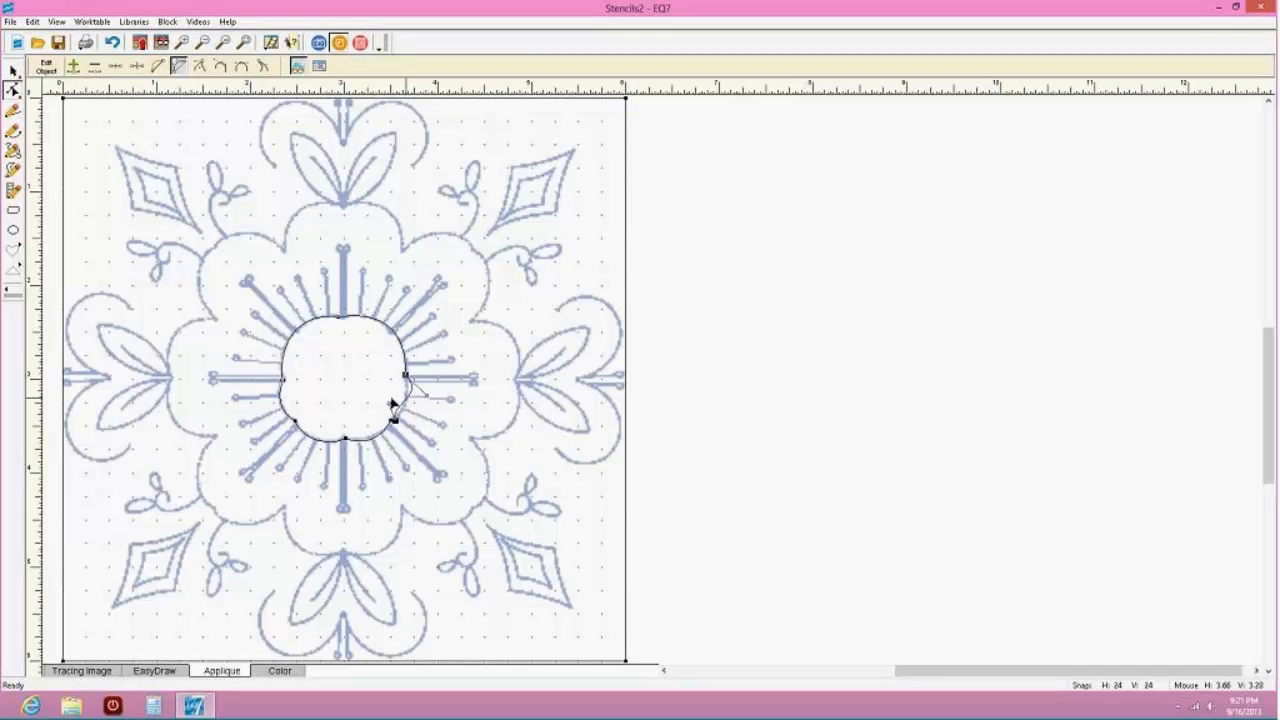
{"action": "left_click_drag", "start_coordinate": [390, 408], "coordinate": [429, 392]}
{"action": "left_click", "coordinate": [362, 361]}
Move the new curve's loose end onto the adjoining lower-right arc's endpoint and reshape the curve to follow the centre circle
{"action": "left_click", "coordinate": [181, 42]}
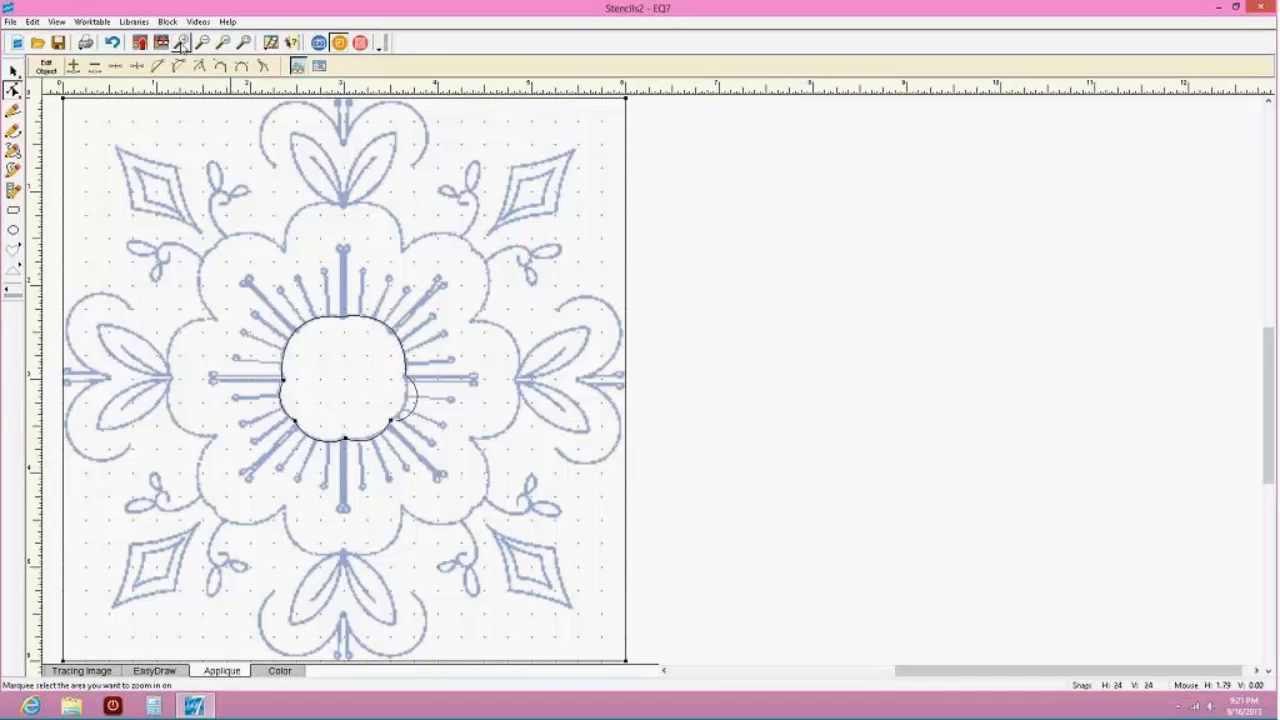
{"action": "left_click_drag", "start_coordinate": [390, 381], "coordinate": [417, 449]}
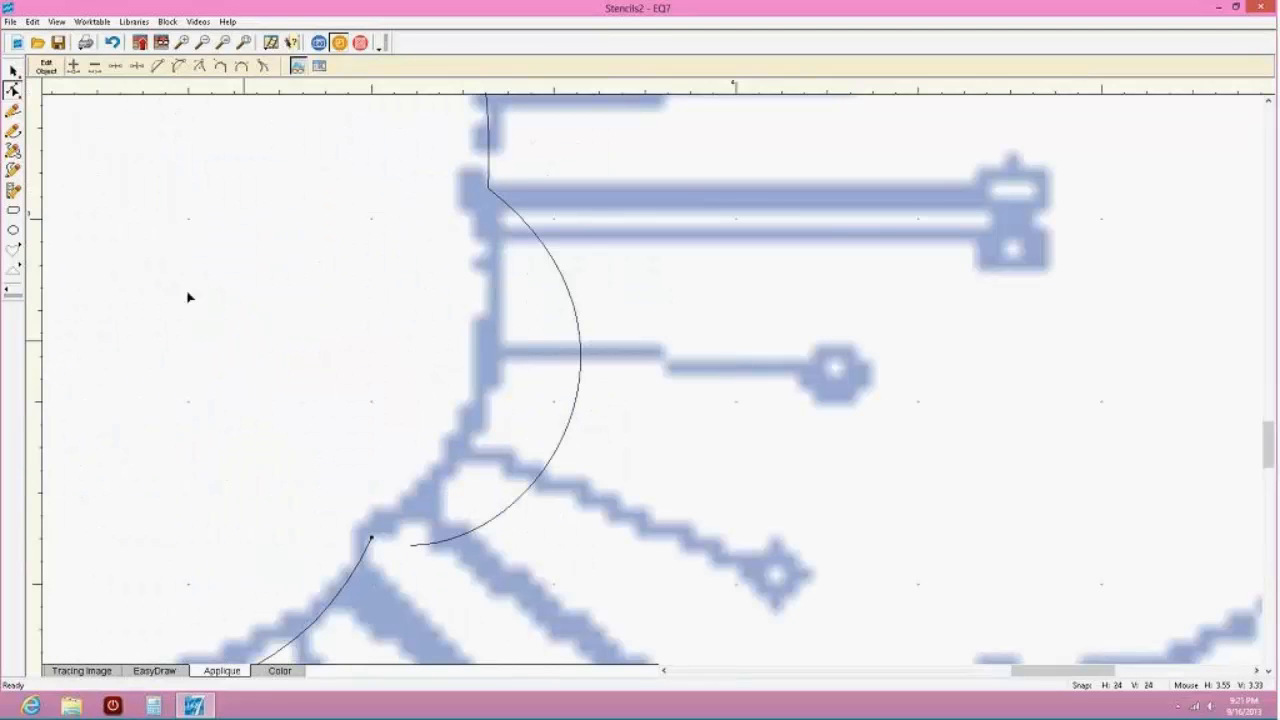
{"action": "left_click", "coordinate": [15, 68]}
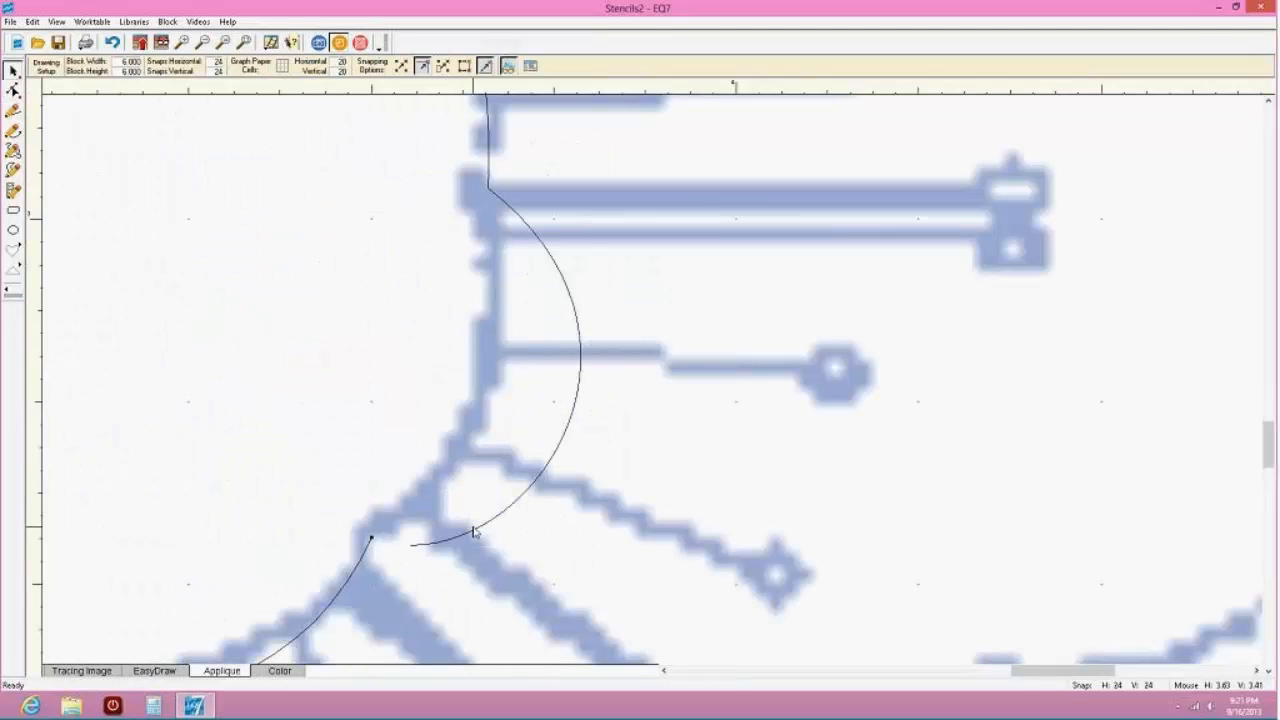
{"action": "left_click", "coordinate": [445, 542]}
{"action": "key", "text": "Escape"}
{"action": "left_click", "coordinate": [13, 90]}
{"action": "left_click", "coordinate": [500, 510]}
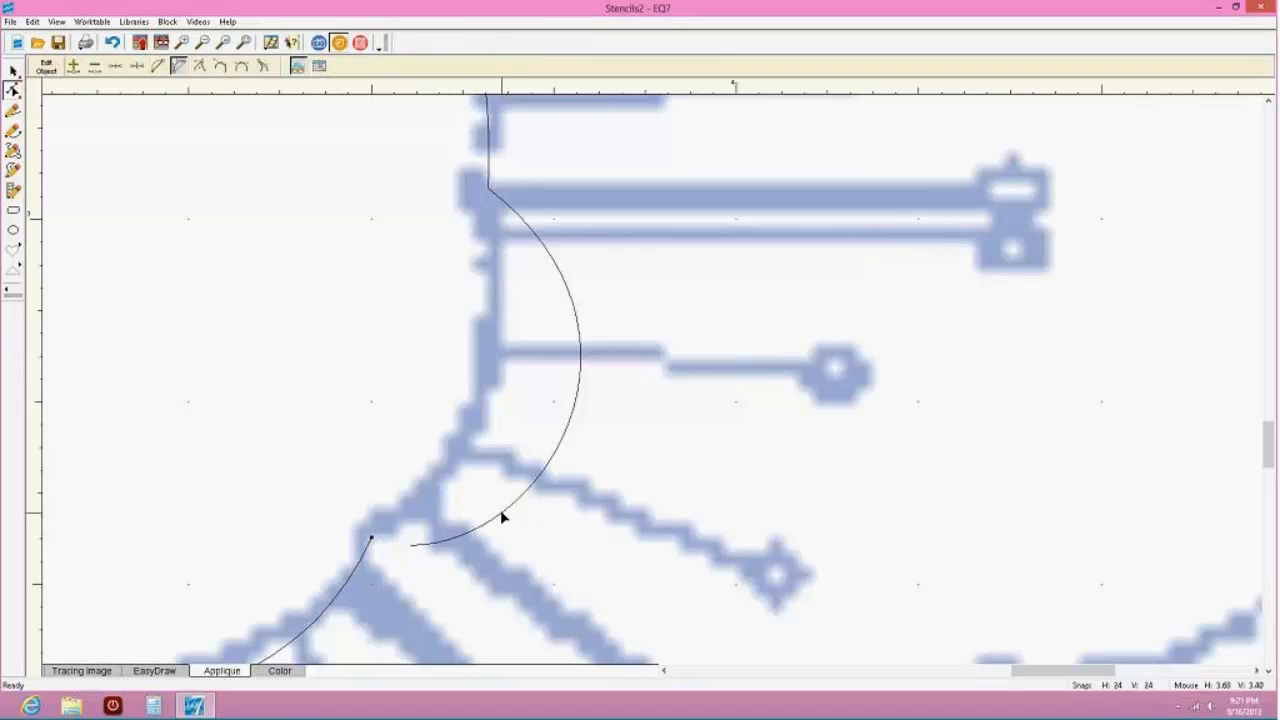
{"action": "left_click_drag", "start_coordinate": [410, 547], "coordinate": [372, 537]}
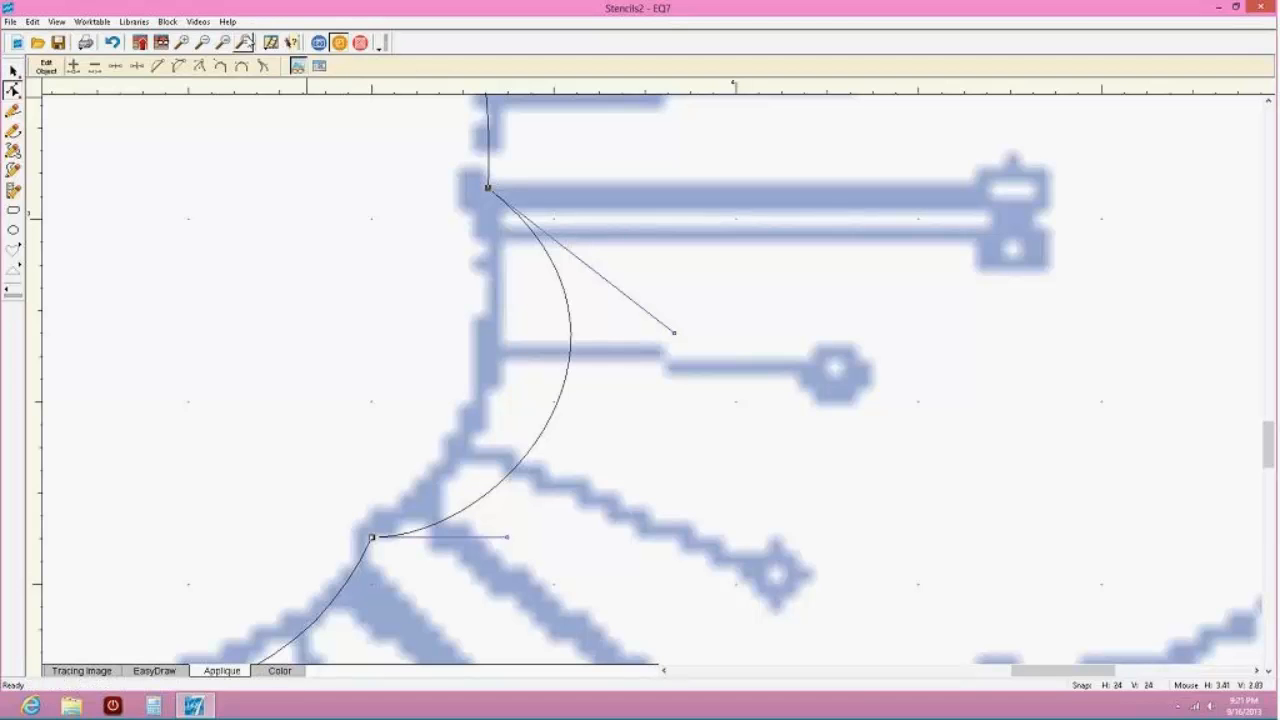
{"action": "left_click", "coordinate": [243, 42]}
{"action": "left_click_drag", "start_coordinate": [428, 398], "coordinate": [408, 400]}
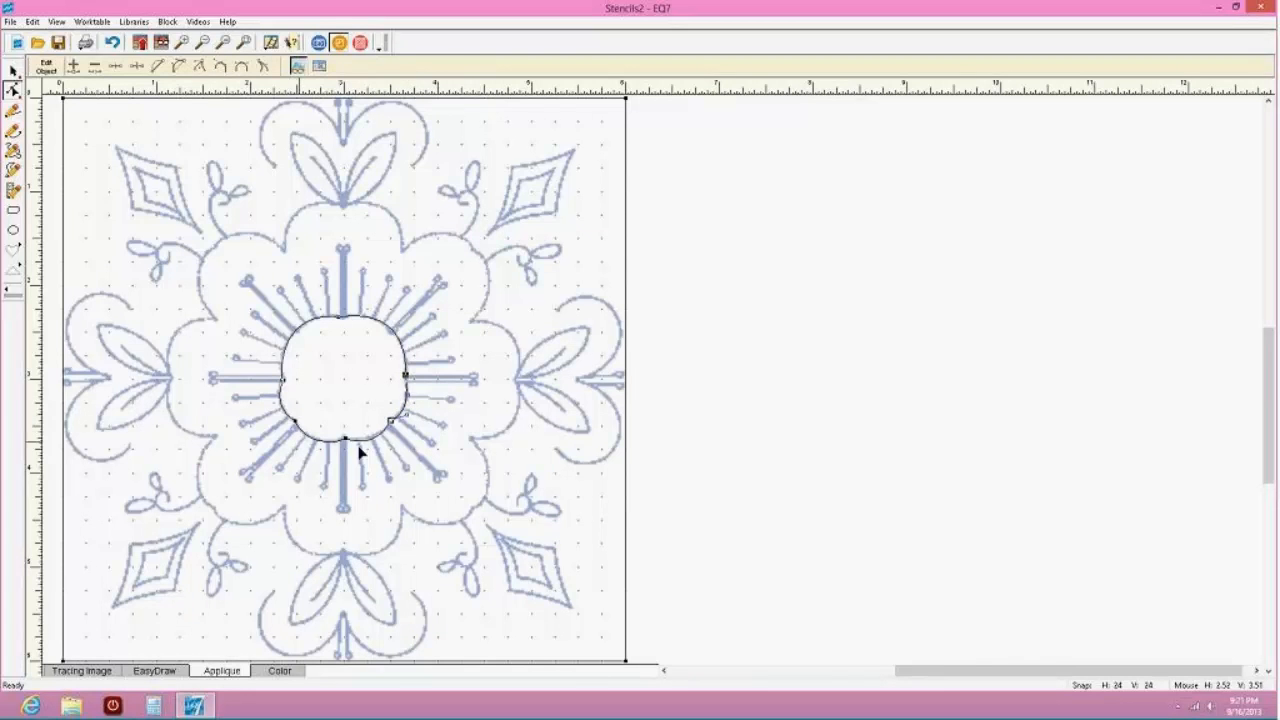
Check the unfinished outline on the Color layer and return to the Applique layer
{"action": "left_click", "coordinate": [13, 70]}
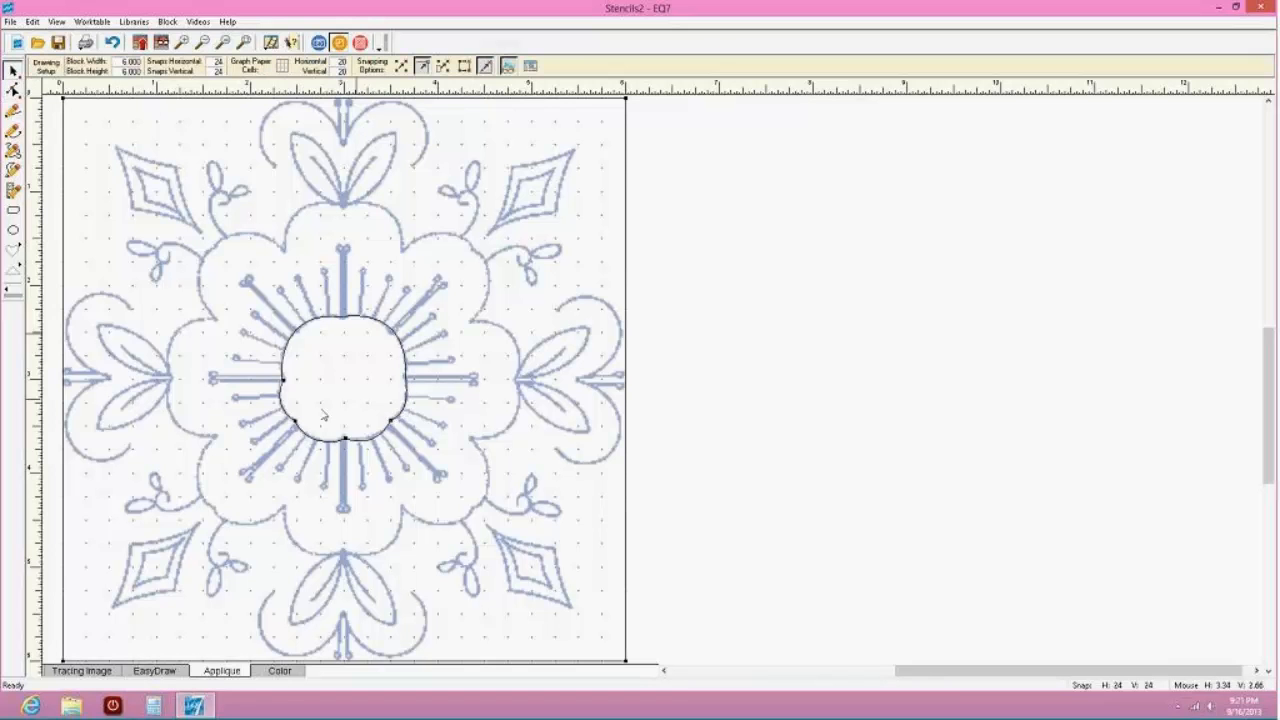
{"action": "left_click", "coordinate": [285, 673]}
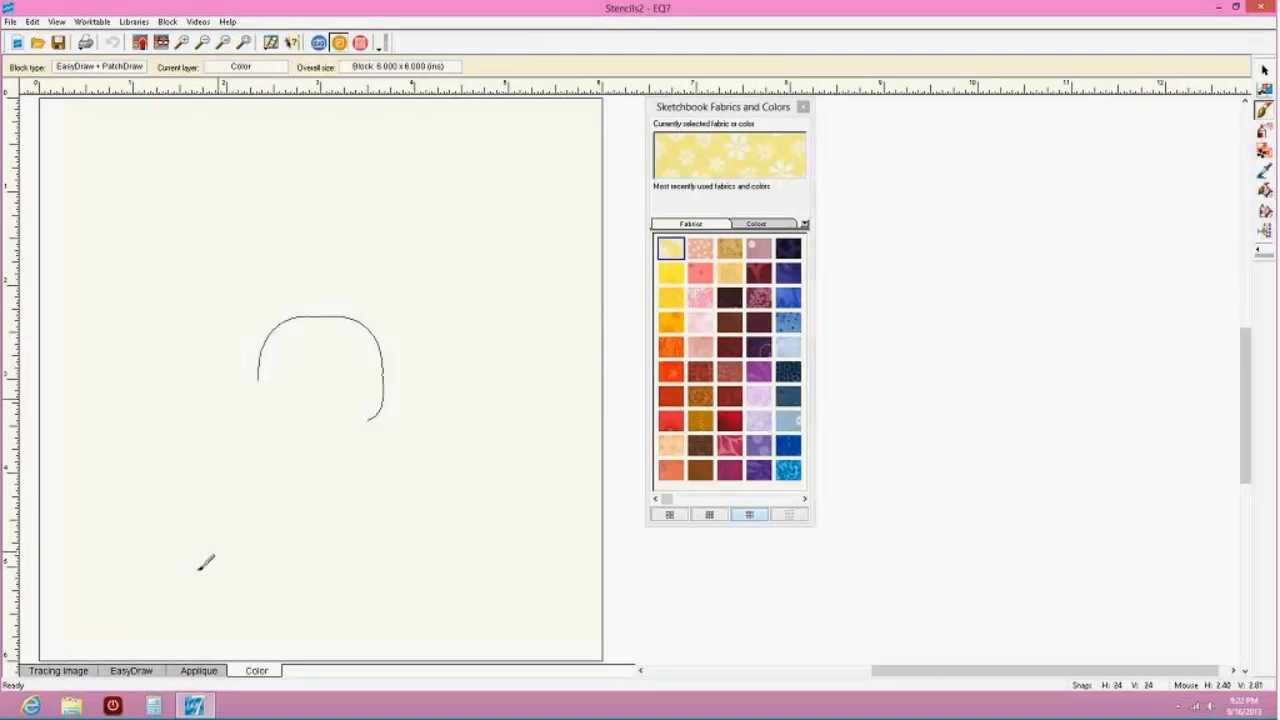
{"action": "left_click", "coordinate": [199, 672]}
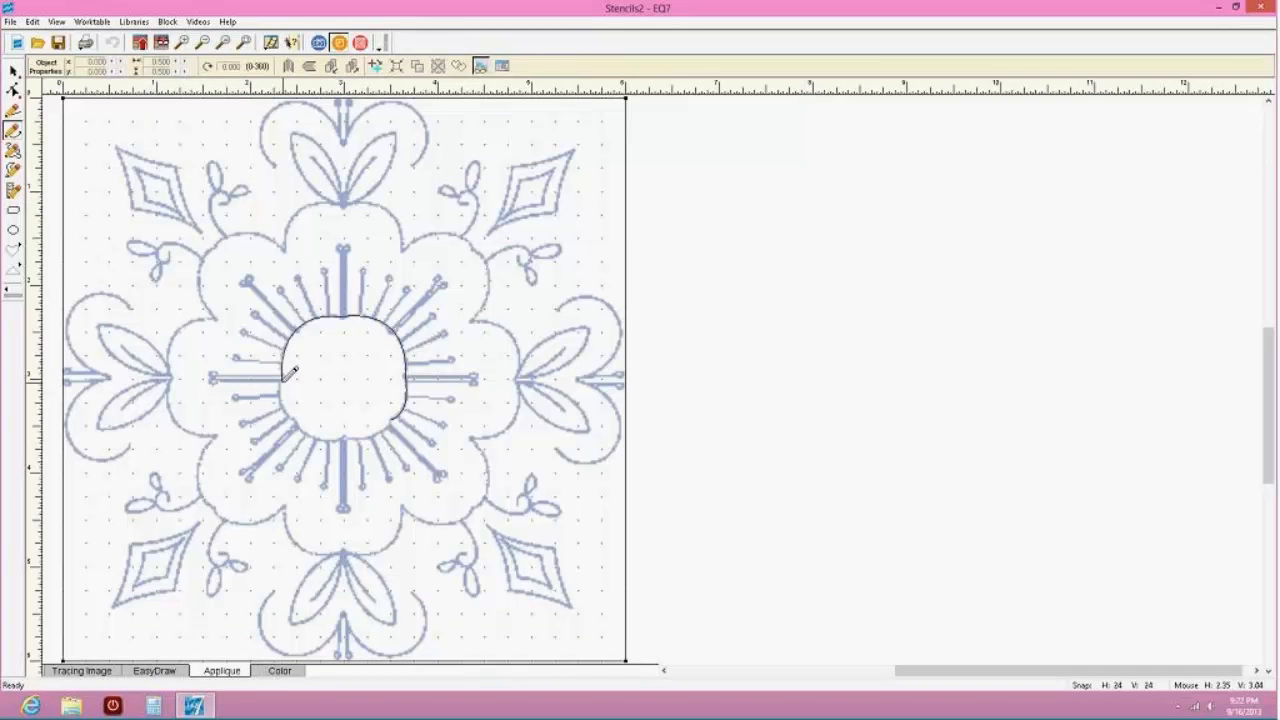
Close the centre circle's Applique outline with two curves along its underside, reshape them, and check the shape on the Color layer
{"action": "mouse_move", "coordinate": [290, 372]}
{"action": "left_mouse_down"}
{"action": "mouse_move", "coordinate": [284, 409]}
{"action": "mouse_move", "coordinate": [317, 443]}
{"action": "mouse_move", "coordinate": [346, 435]}
{"action": "mouse_move", "coordinate": [390, 451]}
{"action": "mouse_move", "coordinate": [391, 421]}
{"action": "left_mouse_up"}
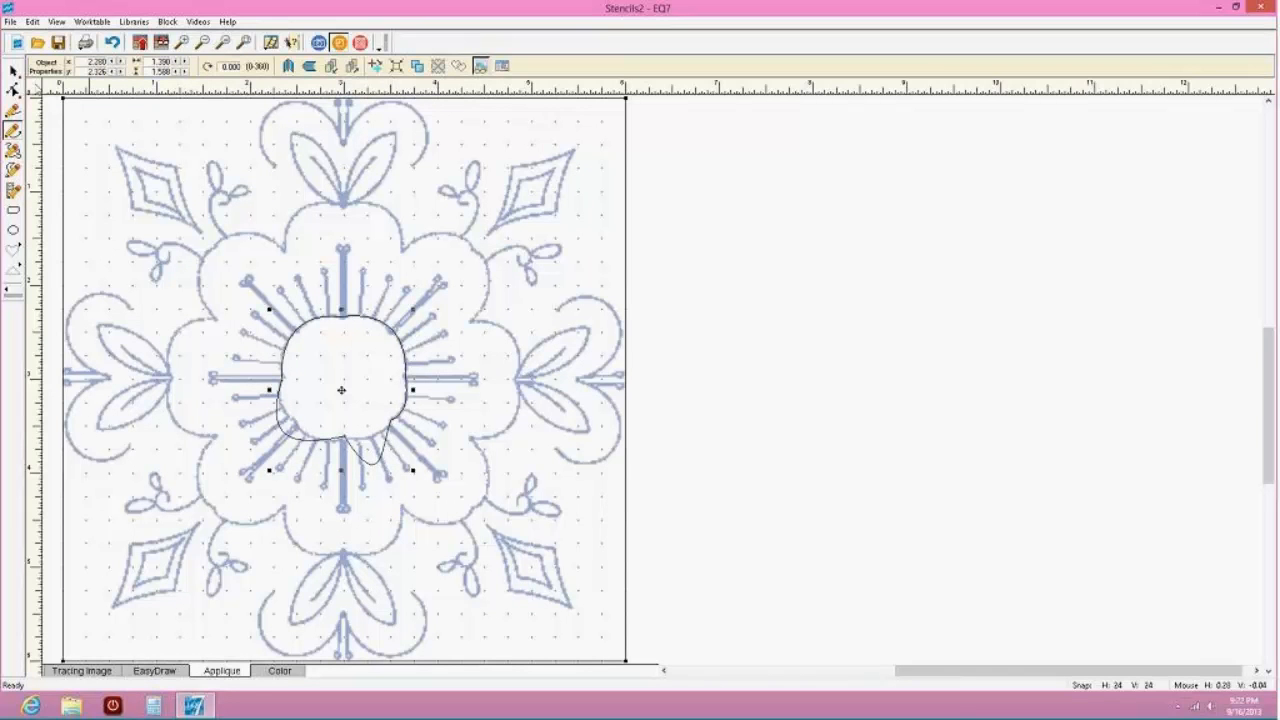
{"action": "left_click", "coordinate": [13, 89]}
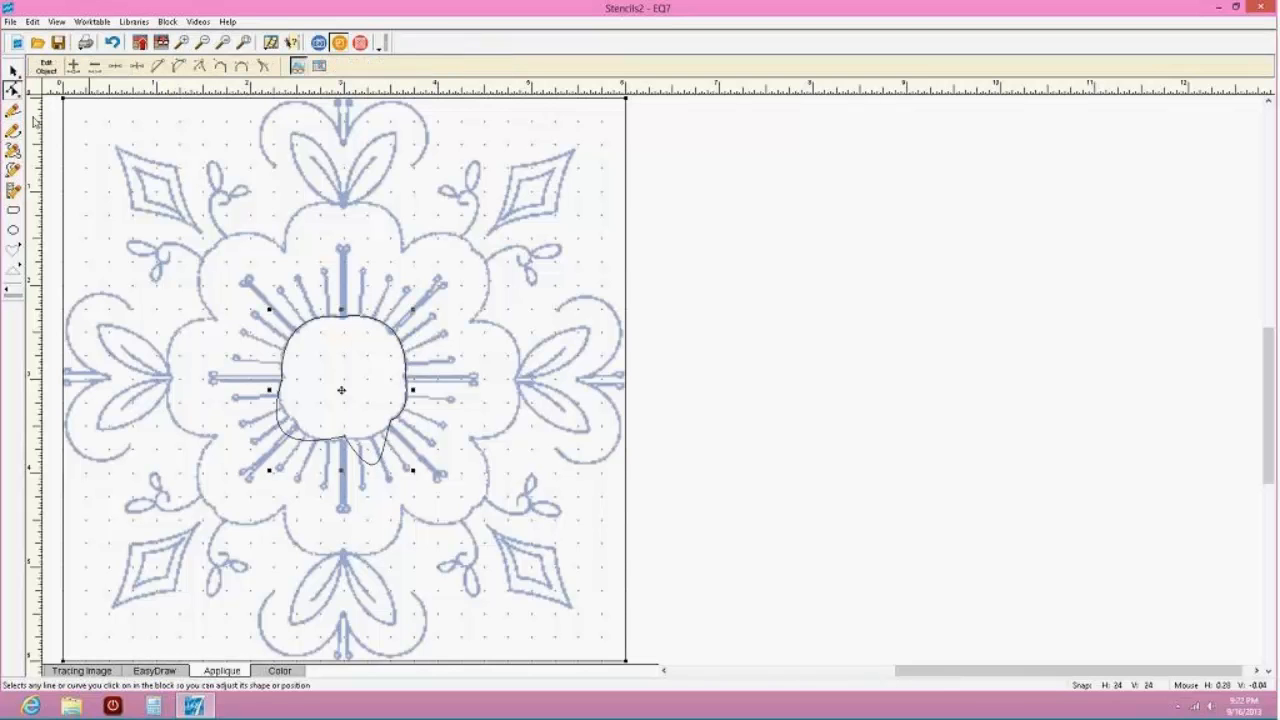
{"action": "left_click", "coordinate": [375, 462]}
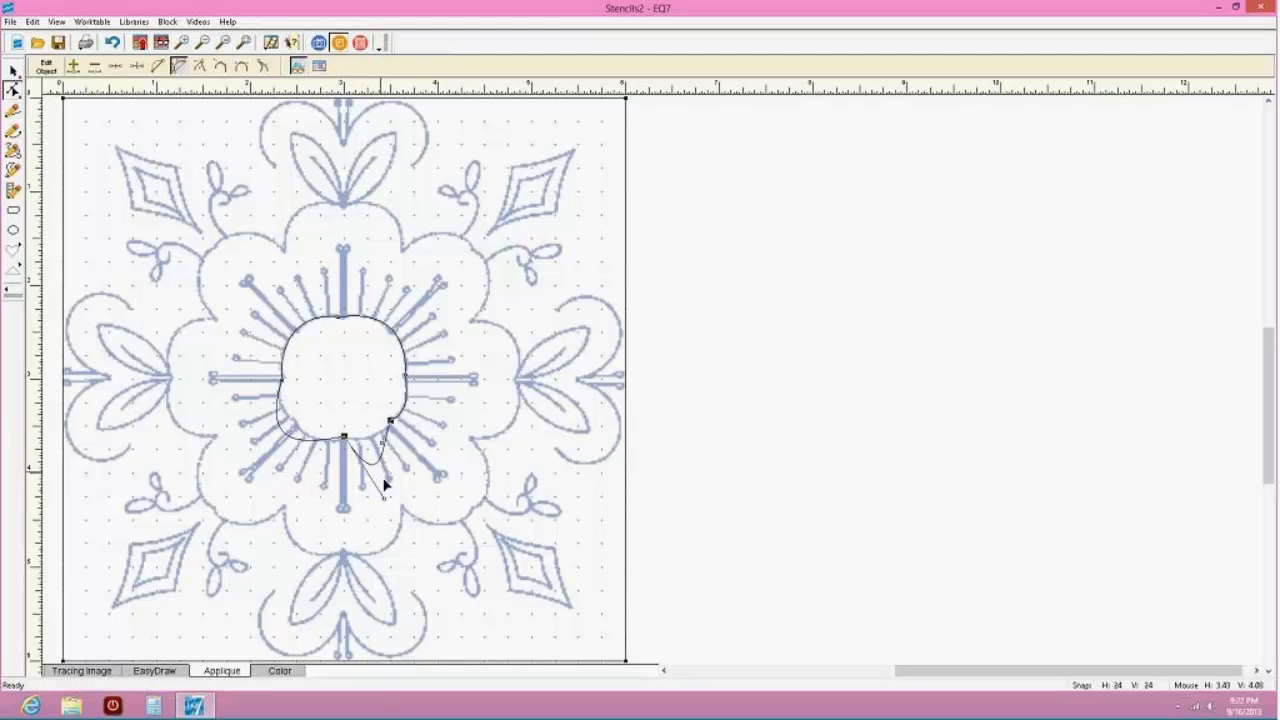
{"action": "left_click_drag", "start_coordinate": [388, 497], "coordinate": [388, 438]}
{"action": "left_click", "coordinate": [283, 432]}
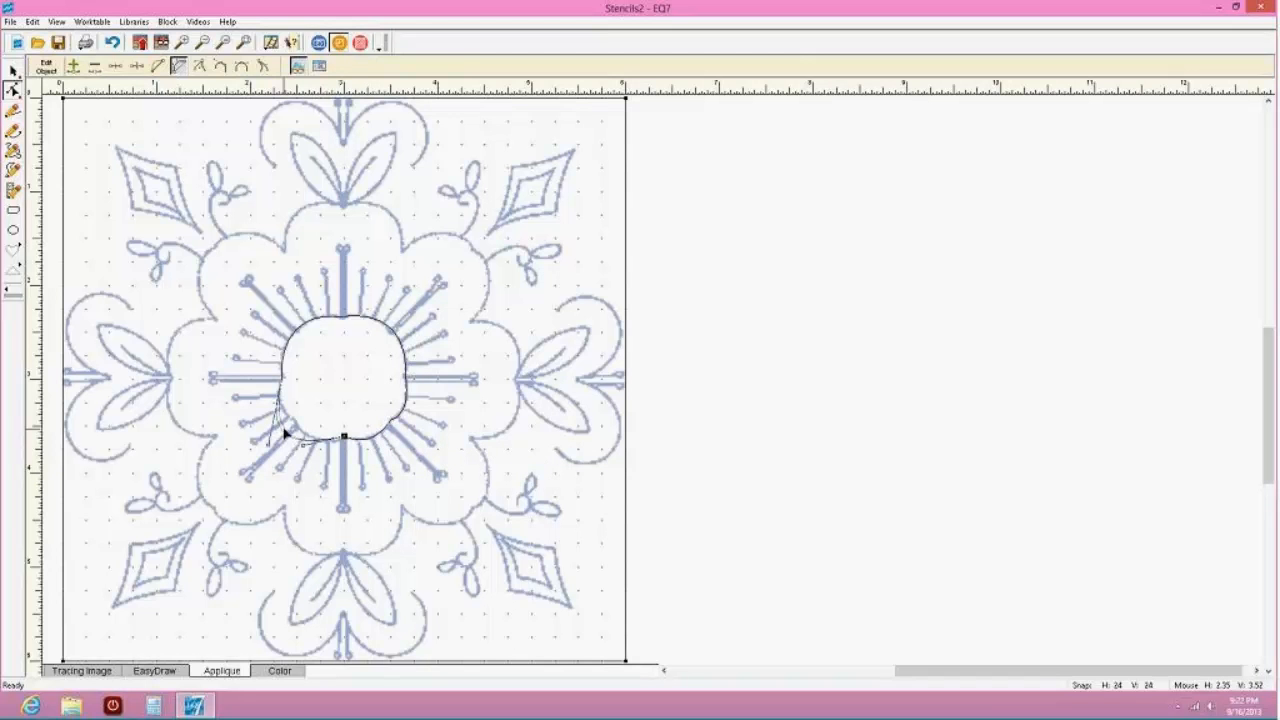
{"action": "mouse_move", "coordinate": [285, 432]}
{"action": "left_mouse_down"}
{"action": "mouse_move", "coordinate": [296, 427]}
{"action": "mouse_move", "coordinate": [280, 448]}
{"action": "left_mouse_up"}
{"action": "left_click", "coordinate": [276, 671]}
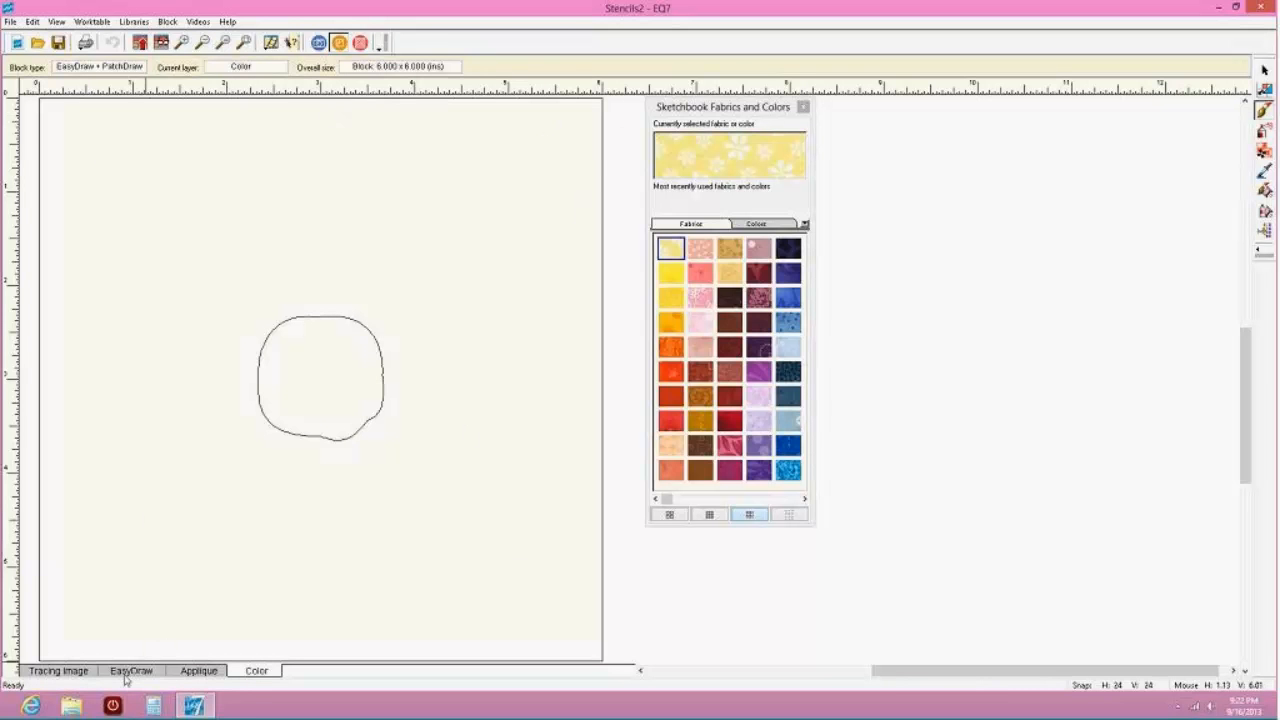
{"action": "left_click", "coordinate": [197, 671]}
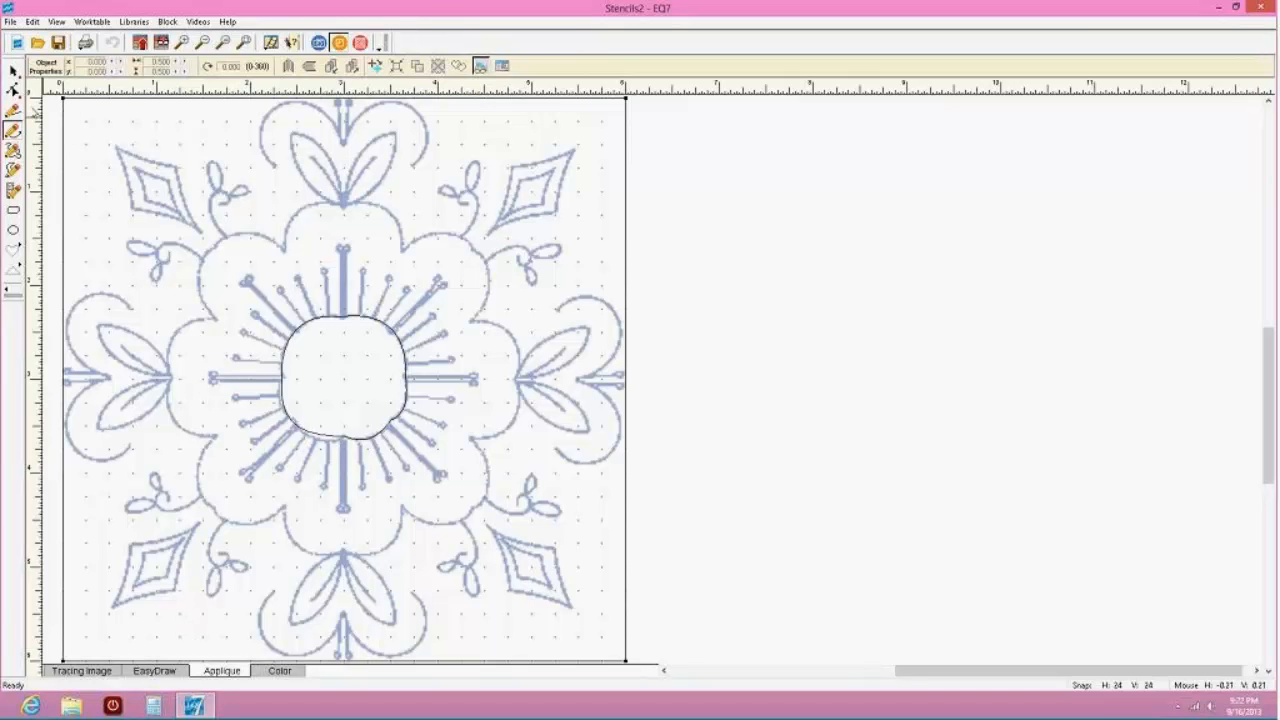
Add the traced centre circle block to the Project Sketchbook and check it among the saved blocks
{"action": "left_click", "coordinate": [12, 70]}
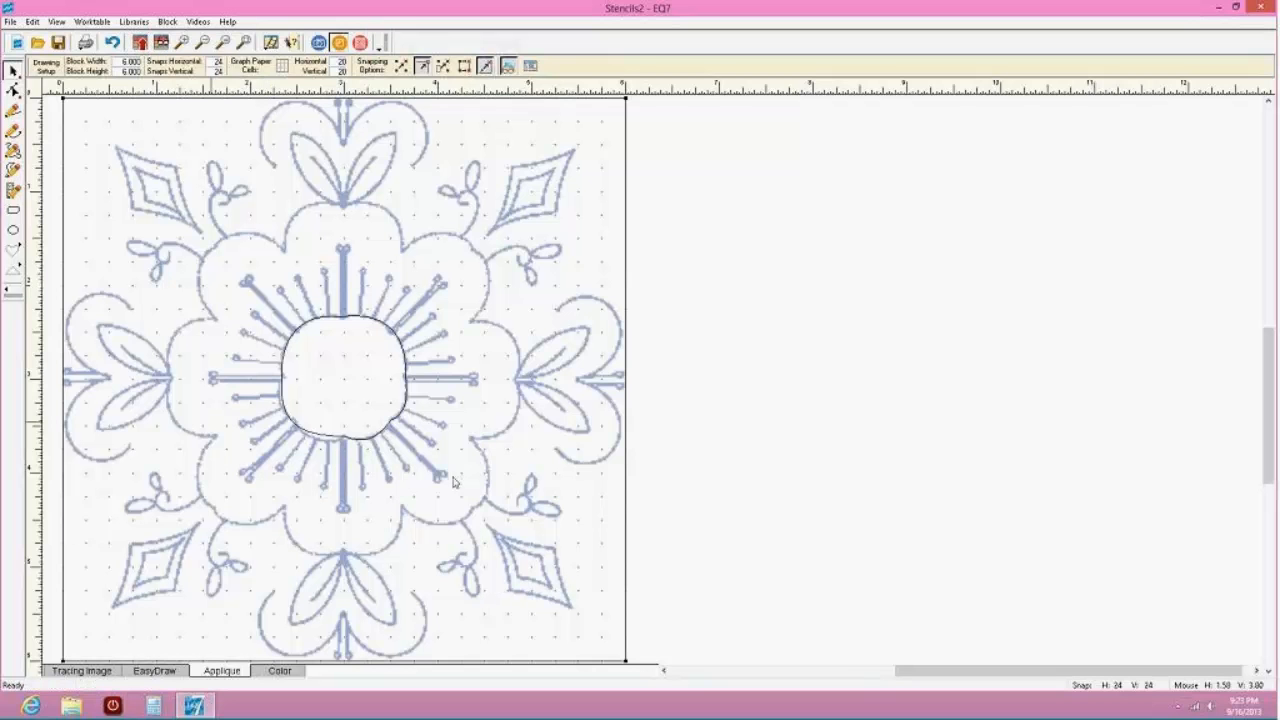
{"action": "left_click", "coordinate": [161, 42]}
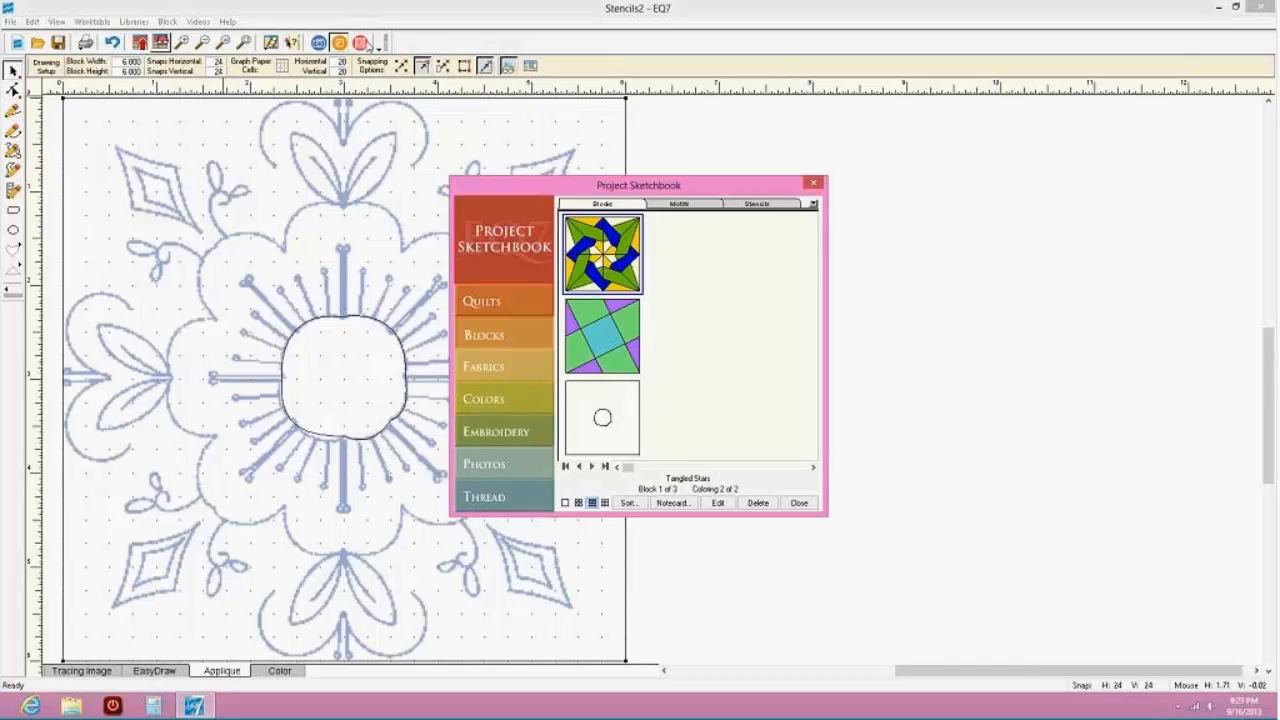
{"action": "left_click", "coordinate": [798, 503]}
Open the quilt and place the traced circle block on Layer 3 above and right of the white sunflower ring
{"action": "left_click", "coordinate": [360, 42]}
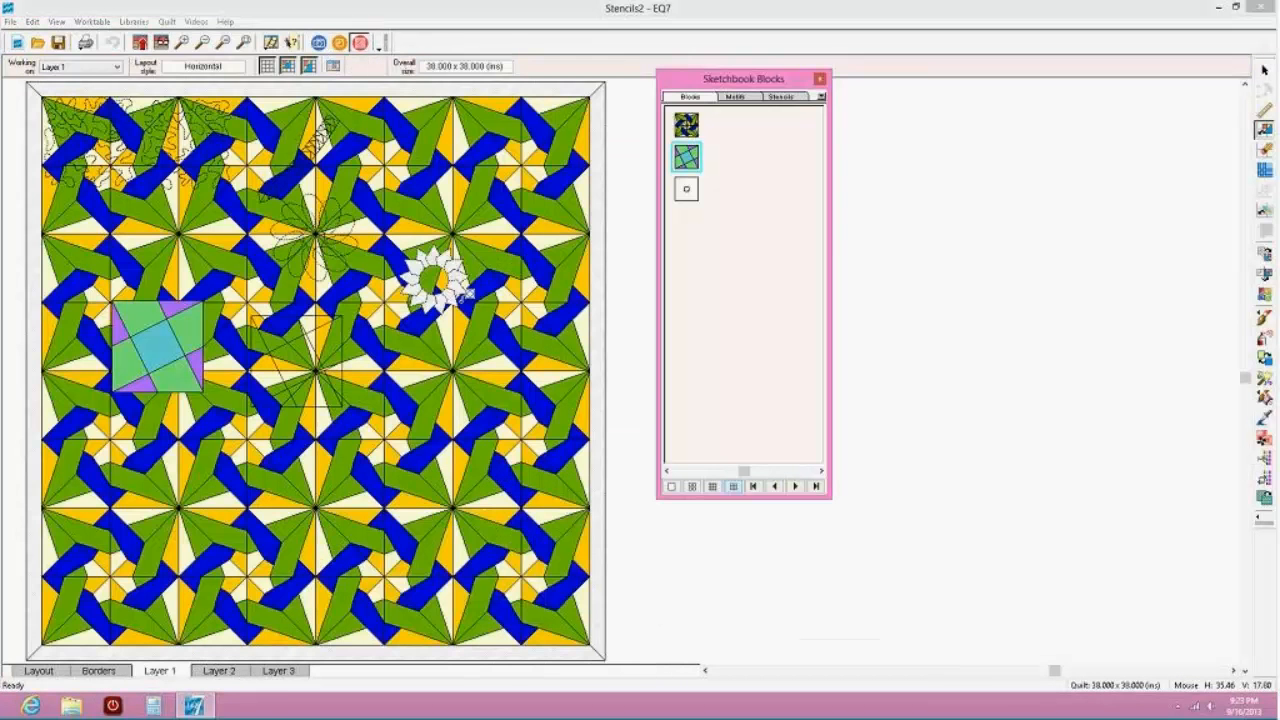
{"action": "left_click", "coordinate": [280, 670]}
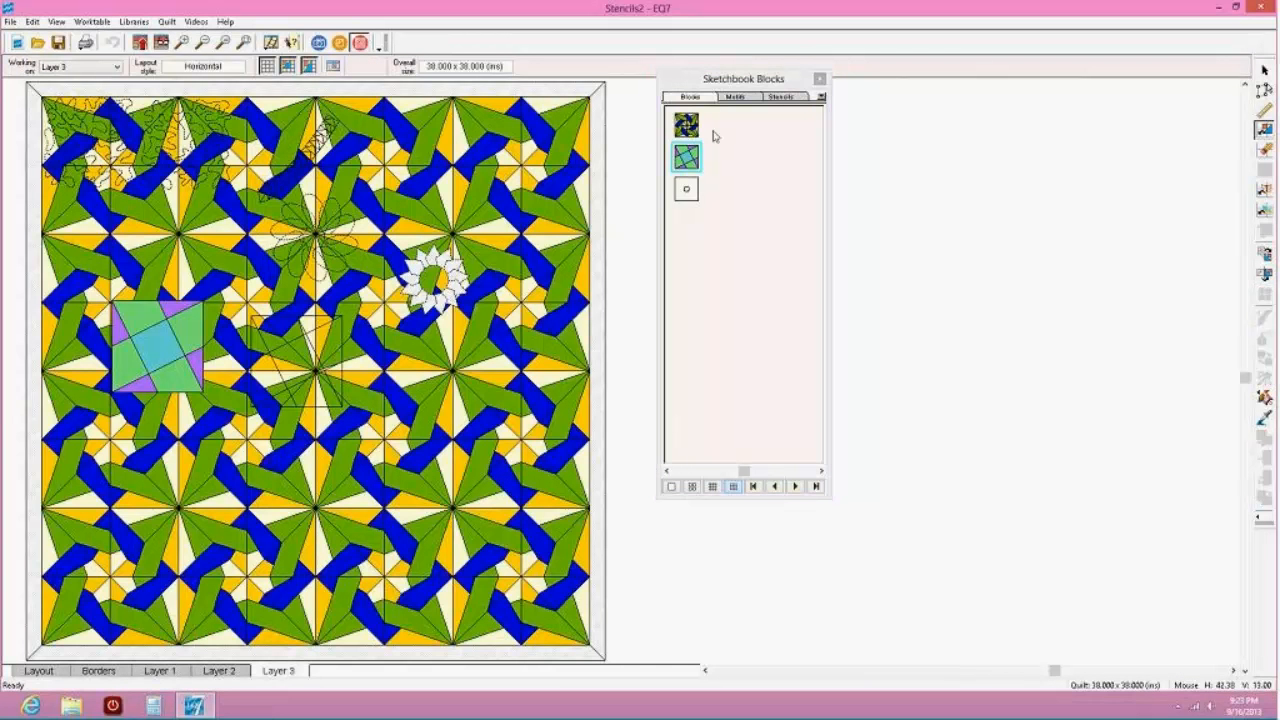
{"action": "mouse_move", "coordinate": [686, 189]}
{"action": "left_mouse_down"}
{"action": "mouse_move", "coordinate": [540, 200]}
{"action": "mouse_move", "coordinate": [434, 142]}
{"action": "left_mouse_up"}
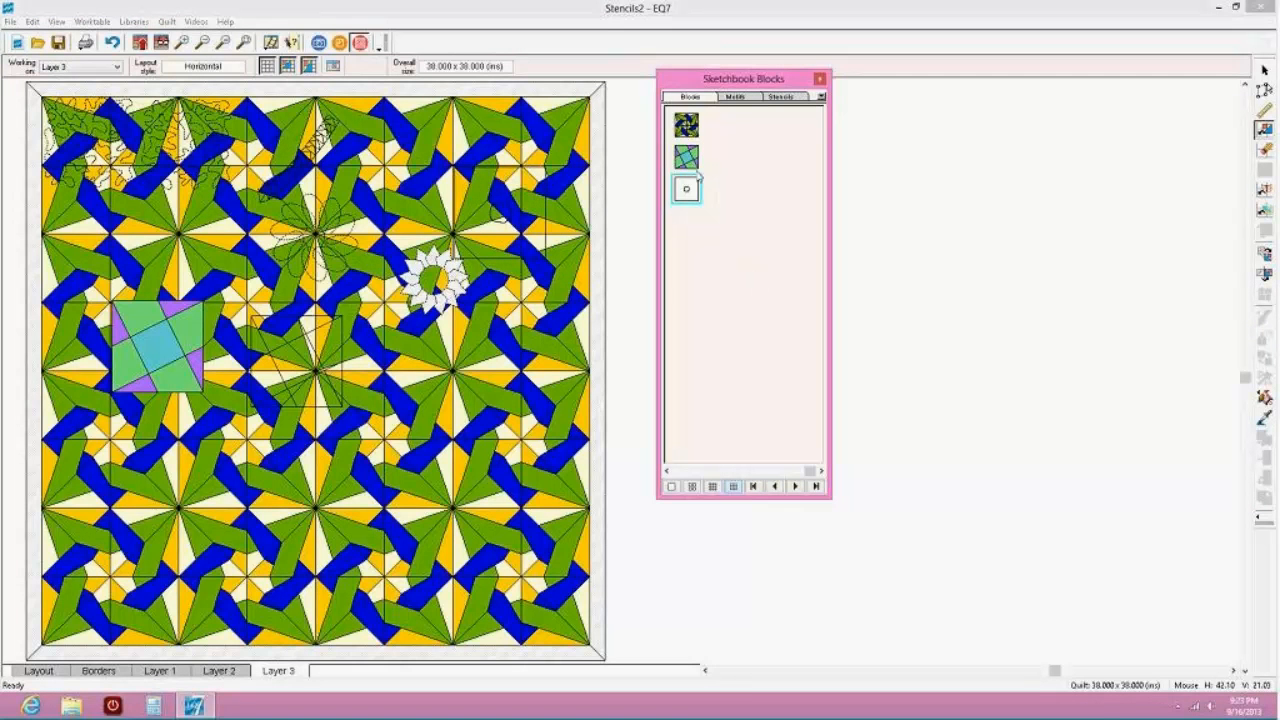
Compare the sketchbook's Blocks and Motifs, place a second circle block on Layer 3 below the first, and save the quilt to the Project Sketchbook
{"action": "mouse_move", "coordinate": [689, 191]}
{"action": "left_mouse_down"}
{"action": "mouse_move", "coordinate": [712, 200]}
{"action": "mouse_move", "coordinate": [692, 186]}
{"action": "mouse_move", "coordinate": [712, 226]}
{"action": "mouse_move", "coordinate": [760, 88]}
{"action": "mouse_move", "coordinate": [735, 93]}
{"action": "mouse_move", "coordinate": [776, 97]}
{"action": "left_mouse_up"}
{"action": "left_click", "coordinate": [736, 98]}
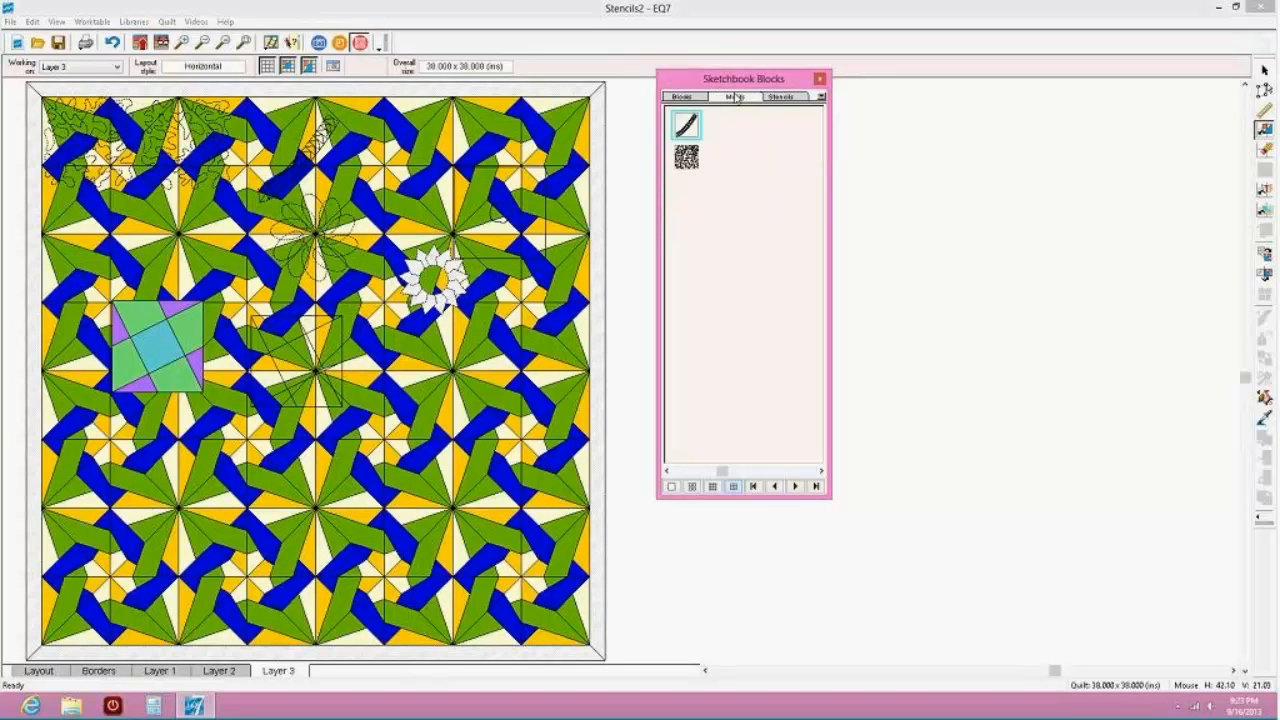
{"action": "left_click", "coordinate": [687, 98]}
{"action": "mouse_move", "coordinate": [691, 194]}
{"action": "left_mouse_down"}
{"action": "mouse_move", "coordinate": [721, 139]}
{"action": "mouse_move", "coordinate": [722, 93]}
{"action": "mouse_move", "coordinate": [725, 112]}
{"action": "left_mouse_up"}
{"action": "left_click", "coordinate": [733, 97]}
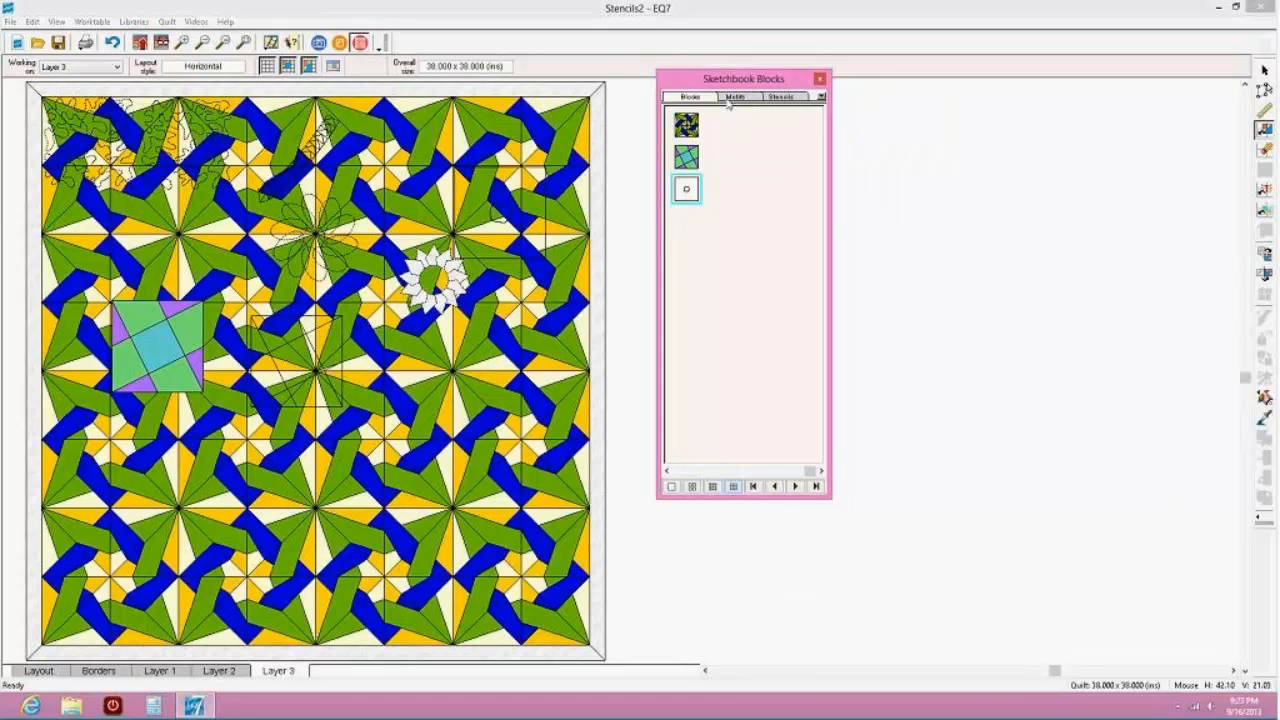
{"action": "left_click", "coordinate": [689, 97]}
{"action": "mouse_move", "coordinate": [686, 189]}
{"action": "left_mouse_down"}
{"action": "mouse_move", "coordinate": [555, 335]}
{"action": "mouse_move", "coordinate": [512, 350]}
{"action": "mouse_move", "coordinate": [517, 362]}
{"action": "left_mouse_up"}
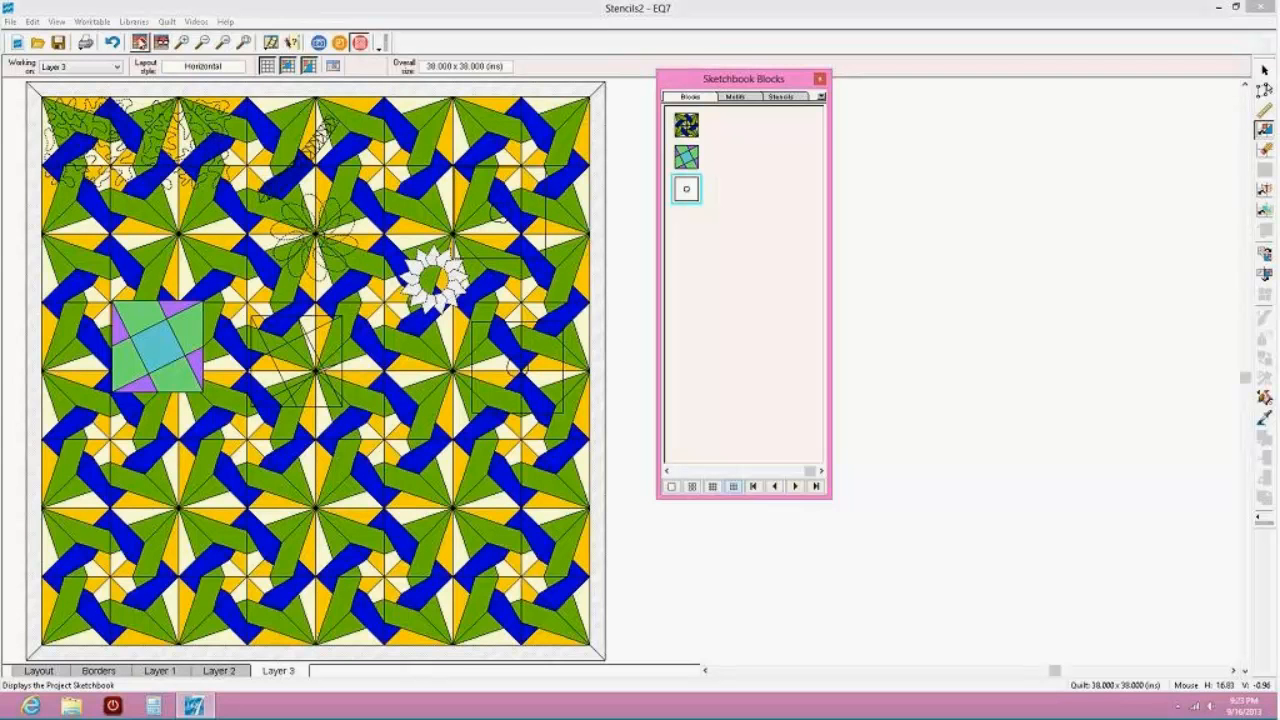
{"action": "left_click", "coordinate": [141, 43]}
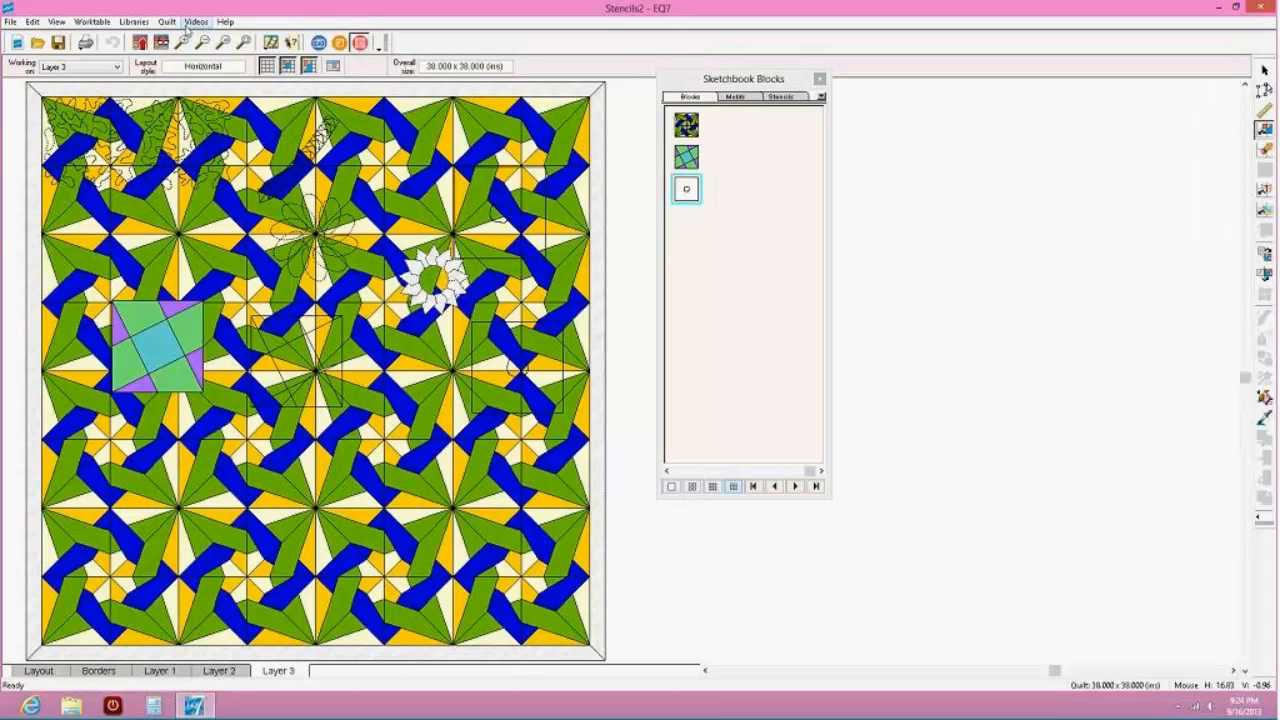
Return to the block worktable, start a new PatchDraw Motif over the same tracing image, and bring up the new block types
{"action": "left_click", "coordinate": [338, 43]}
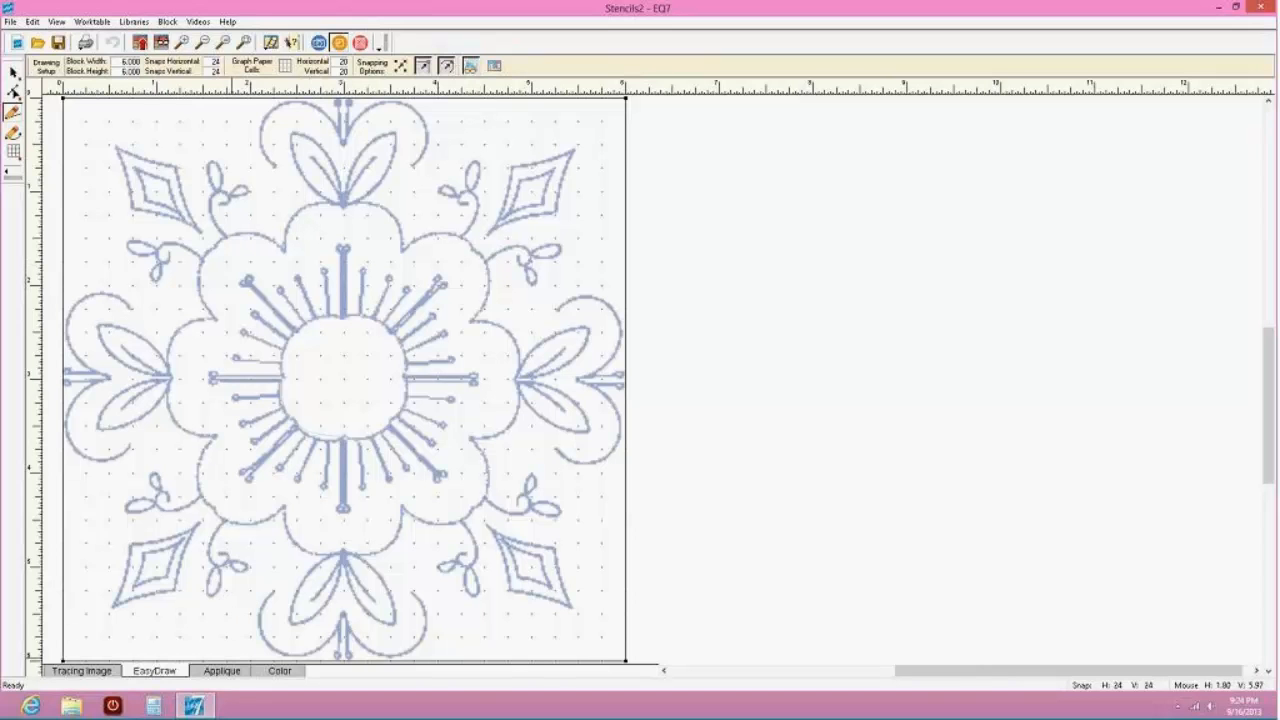
{"action": "left_click", "coordinate": [223, 673]}
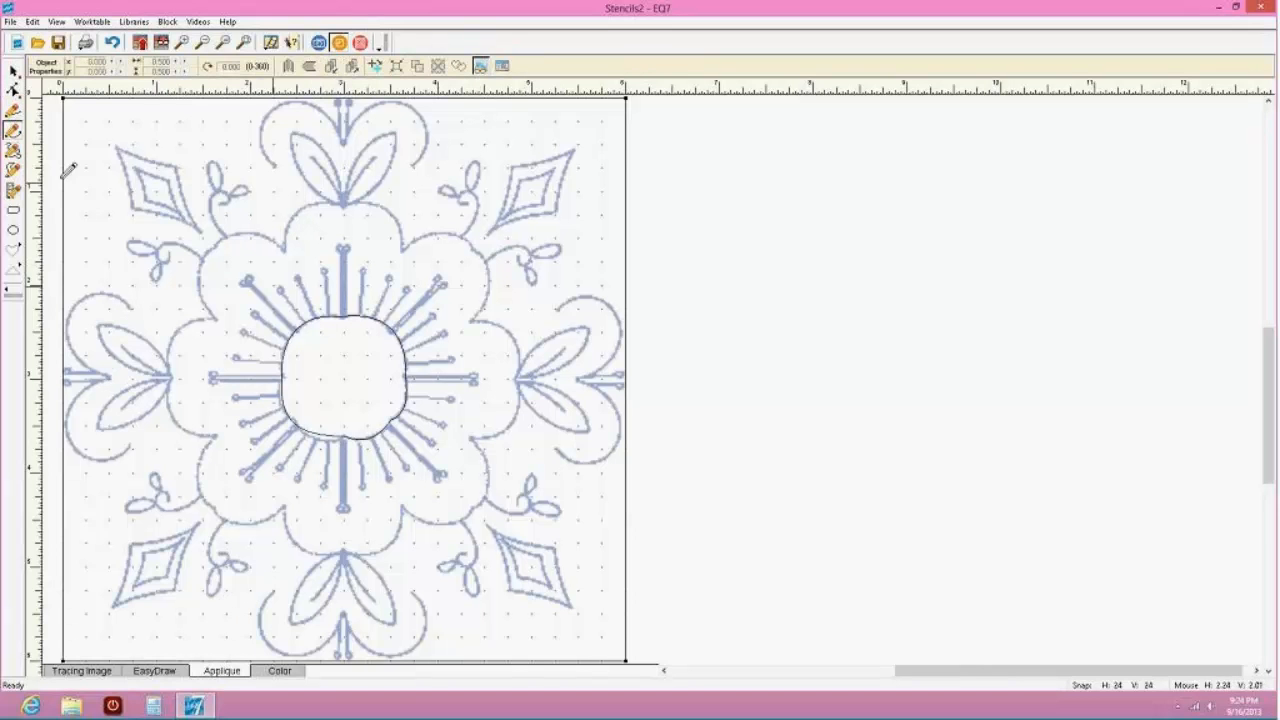
{"action": "left_click", "coordinate": [13, 70]}
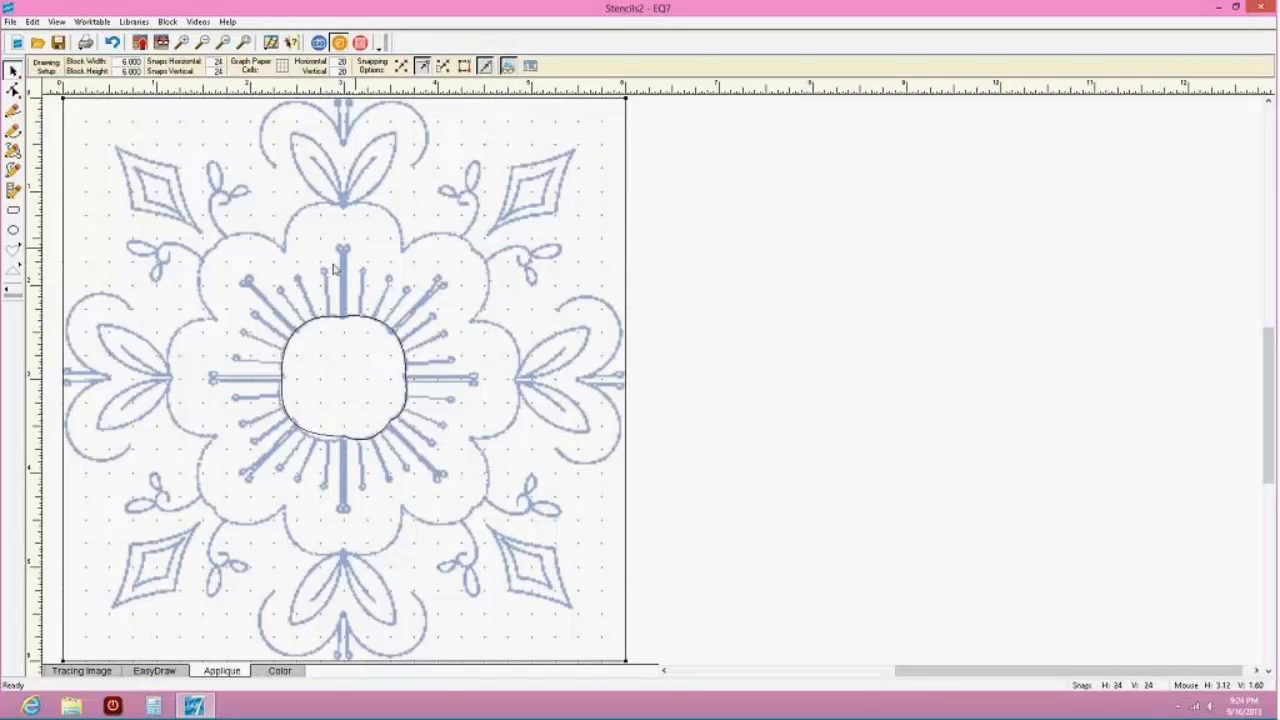
{"action": "left_click", "coordinate": [167, 21]}
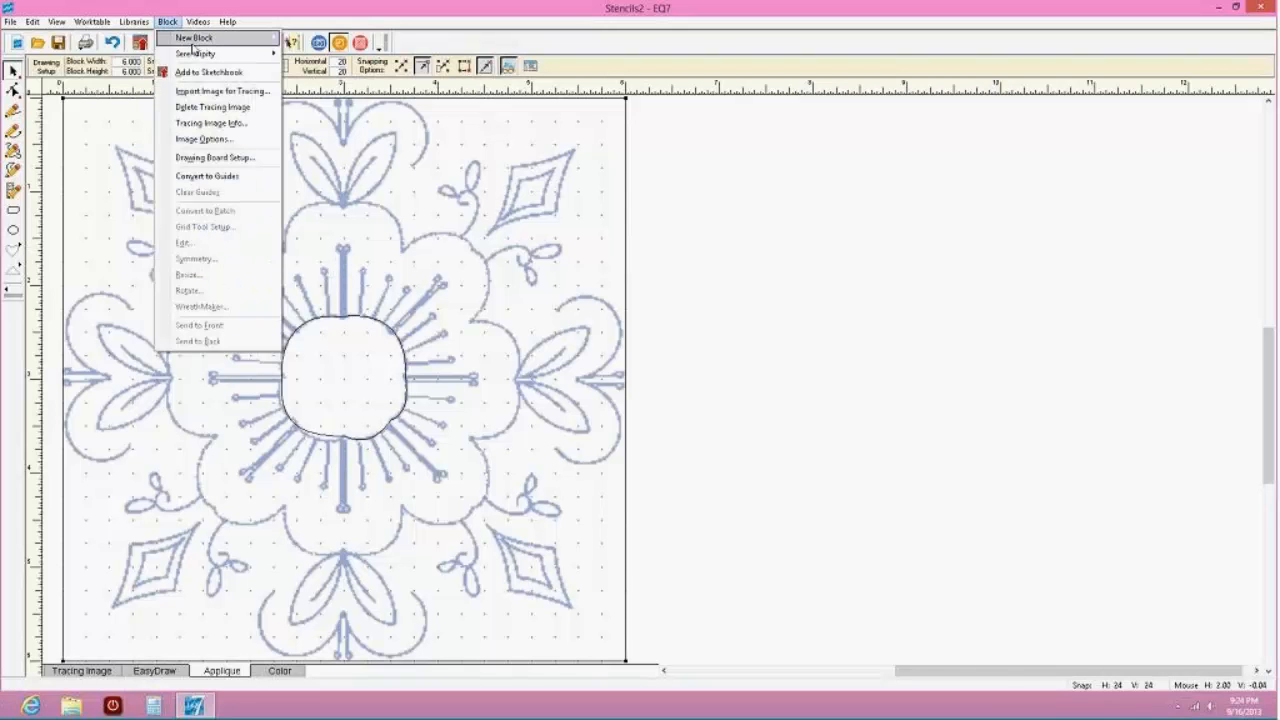
{"action": "mouse_move", "coordinate": [195, 40]}
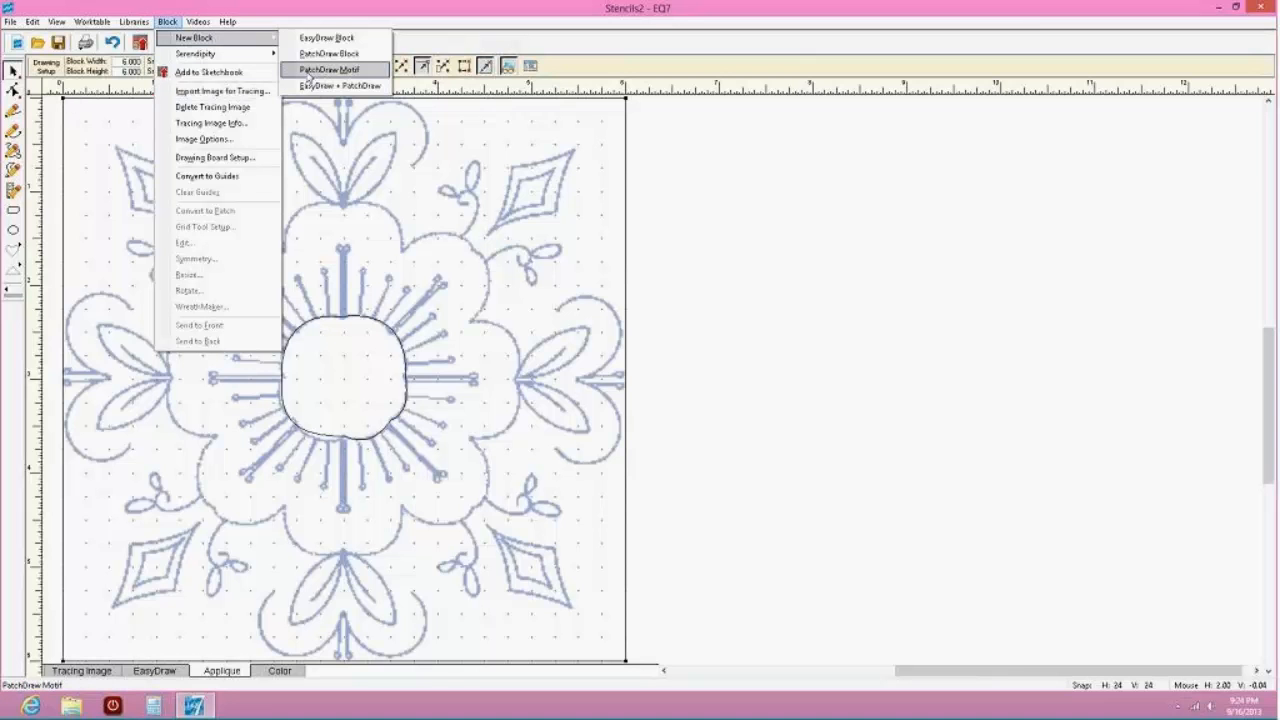
{"action": "left_click", "coordinate": [329, 70]}
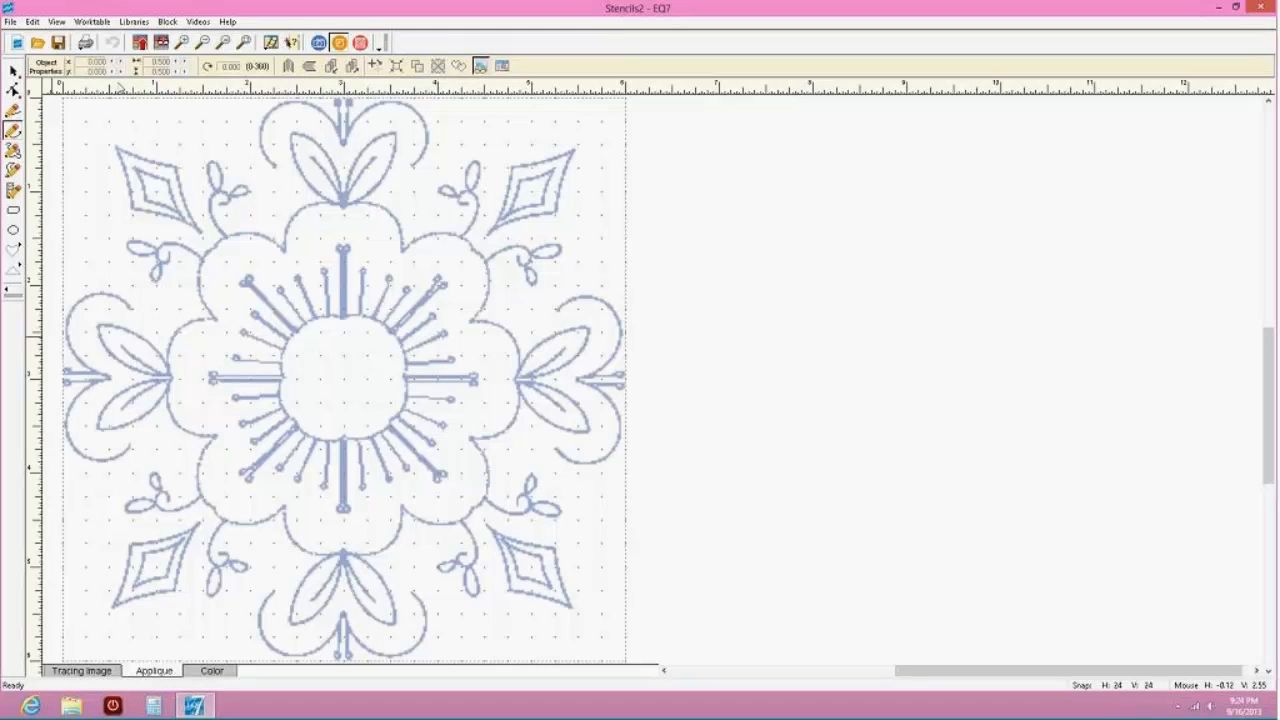
{"action": "left_click", "coordinate": [167, 21]}
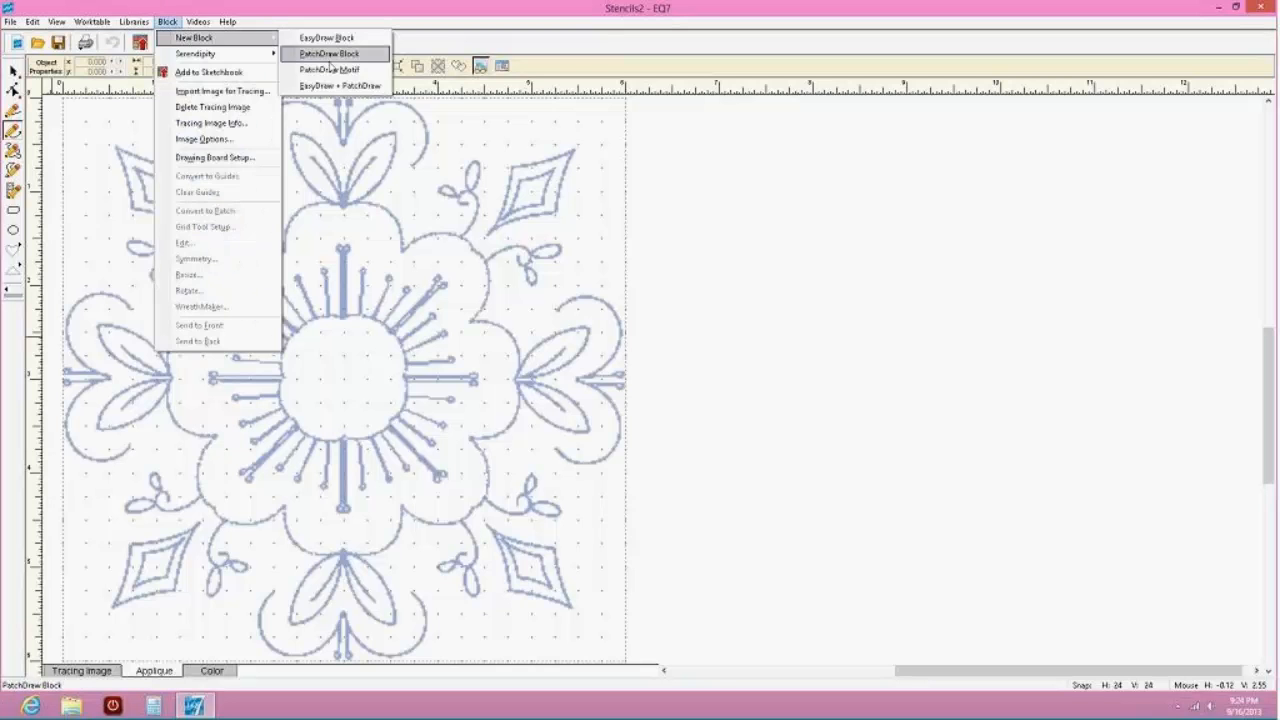
Look at a new EasyDraw + PatchDraw block, and start a new PatchDraw Motif over the flower tracing image
{"action": "left_click", "coordinate": [333, 86]}
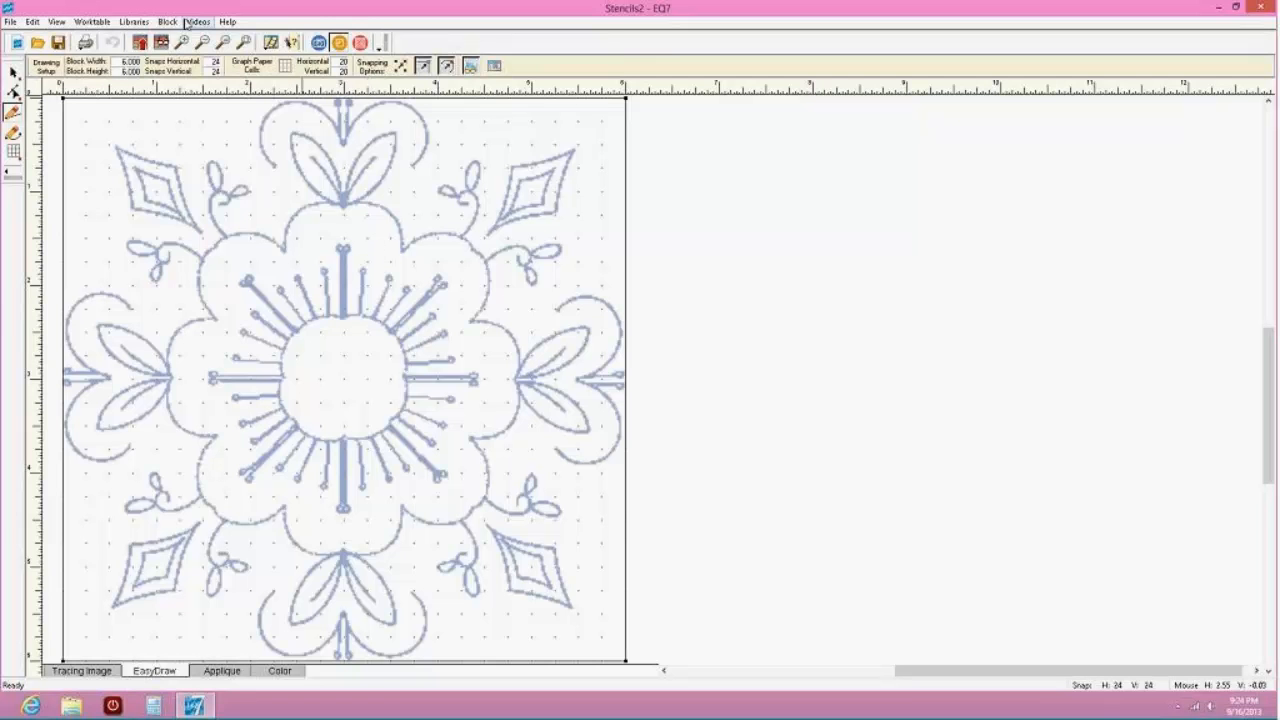
{"action": "left_click", "coordinate": [163, 22]}
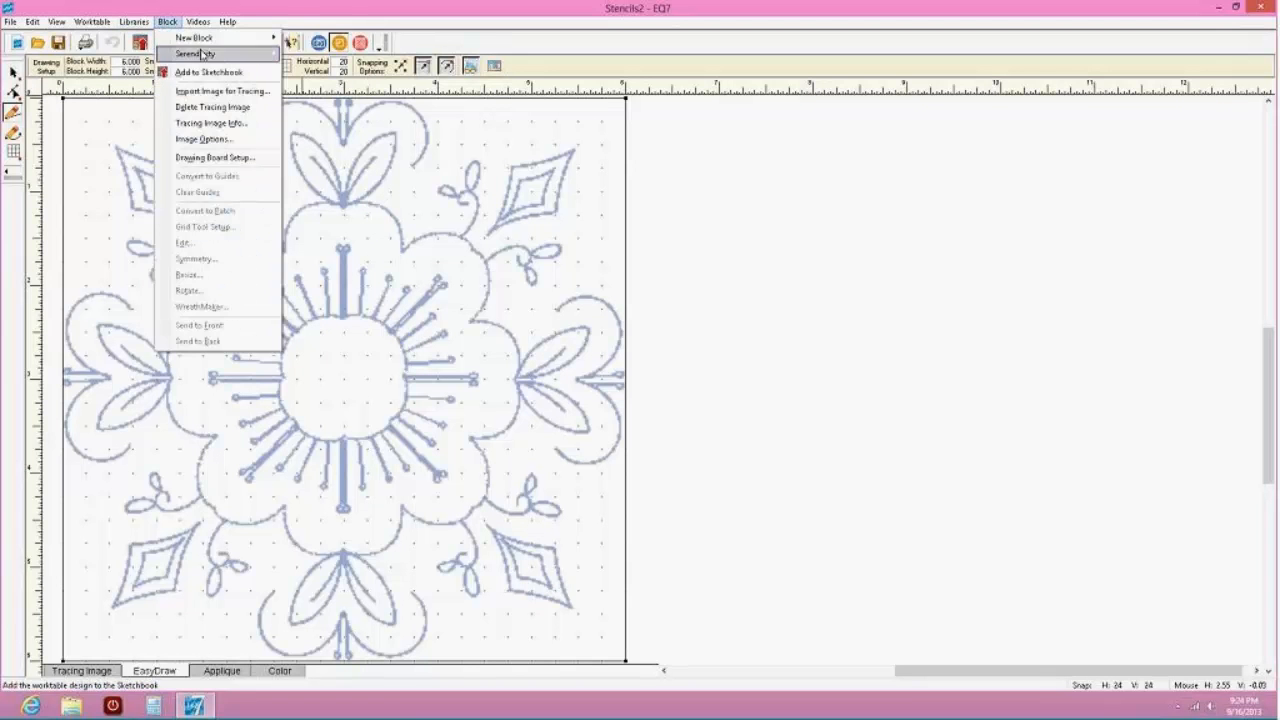
{"action": "mouse_move", "coordinate": [205, 40]}
{"action": "left_click", "coordinate": [330, 70]}
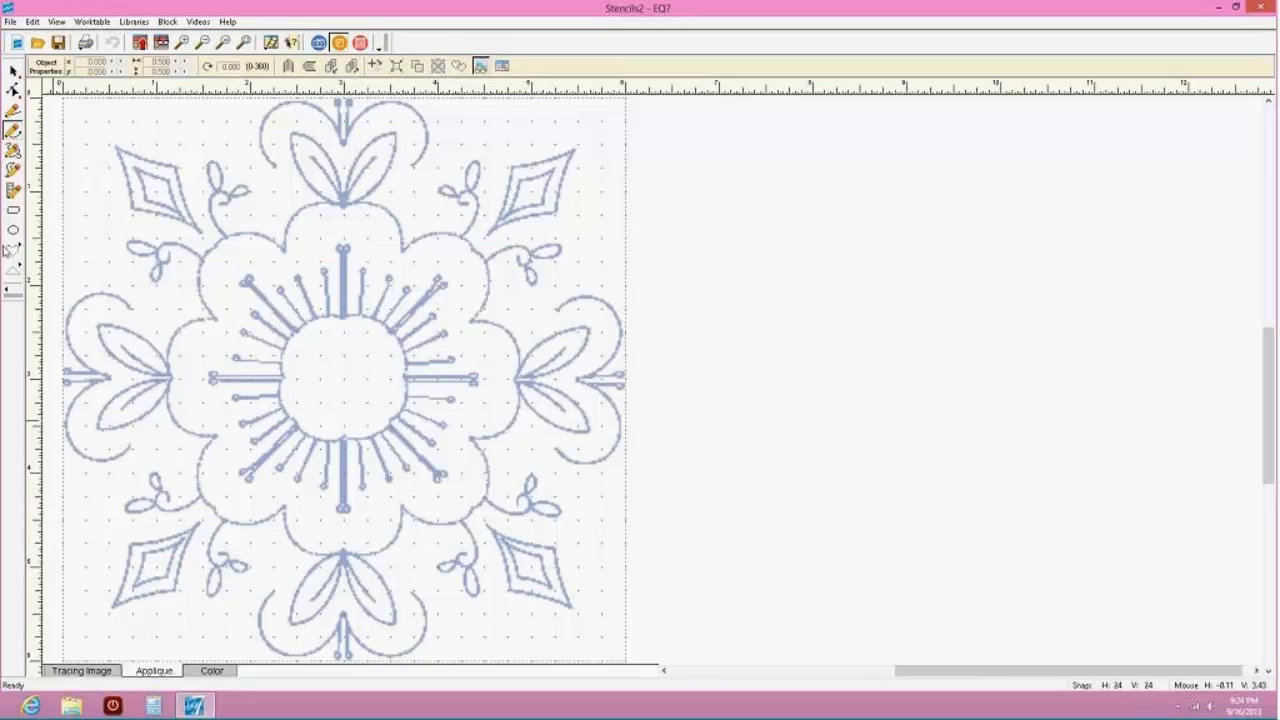
Draw four heart shapes about 2 inches across at different angles over the tracing and add the motif to the Project Sketchbook
{"action": "left_click", "coordinate": [12, 252]}
{"action": "left_click_drag", "start_coordinate": [207, 234], "coordinate": [328, 316]}
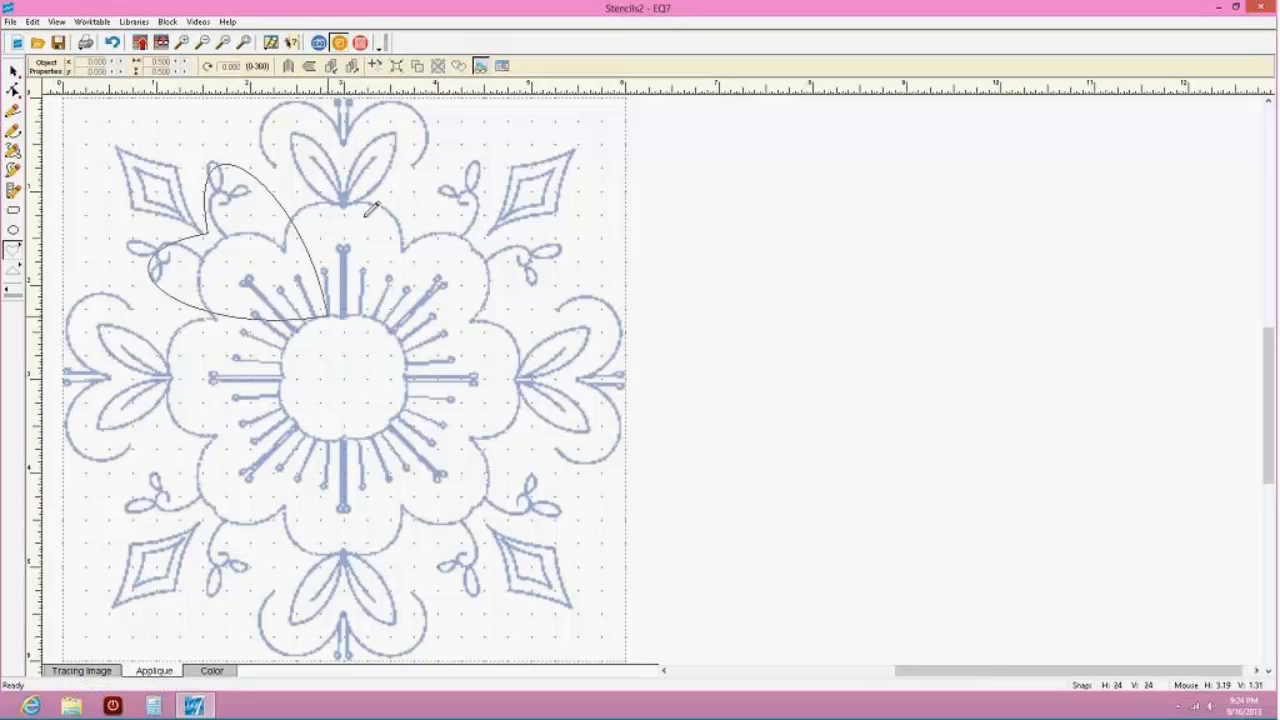
{"action": "left_click_drag", "start_coordinate": [495, 234], "coordinate": [330, 318]}
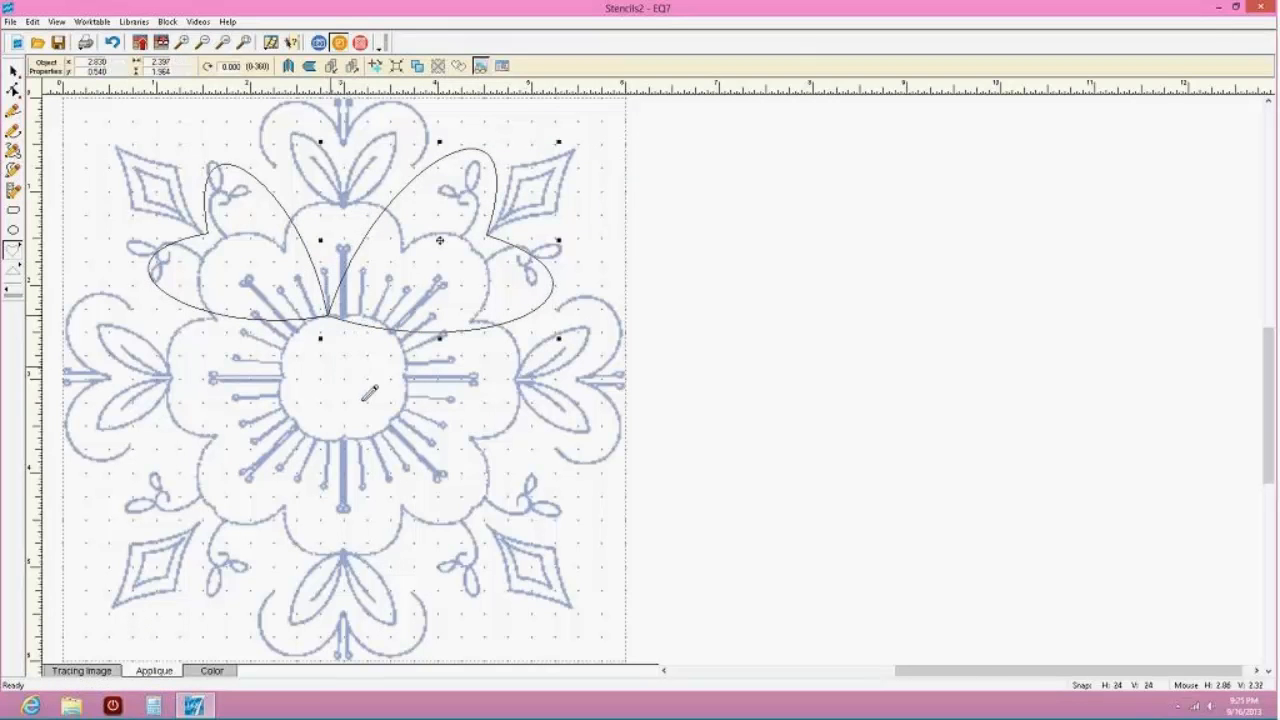
{"action": "left_click_drag", "start_coordinate": [403, 437], "coordinate": [521, 576]}
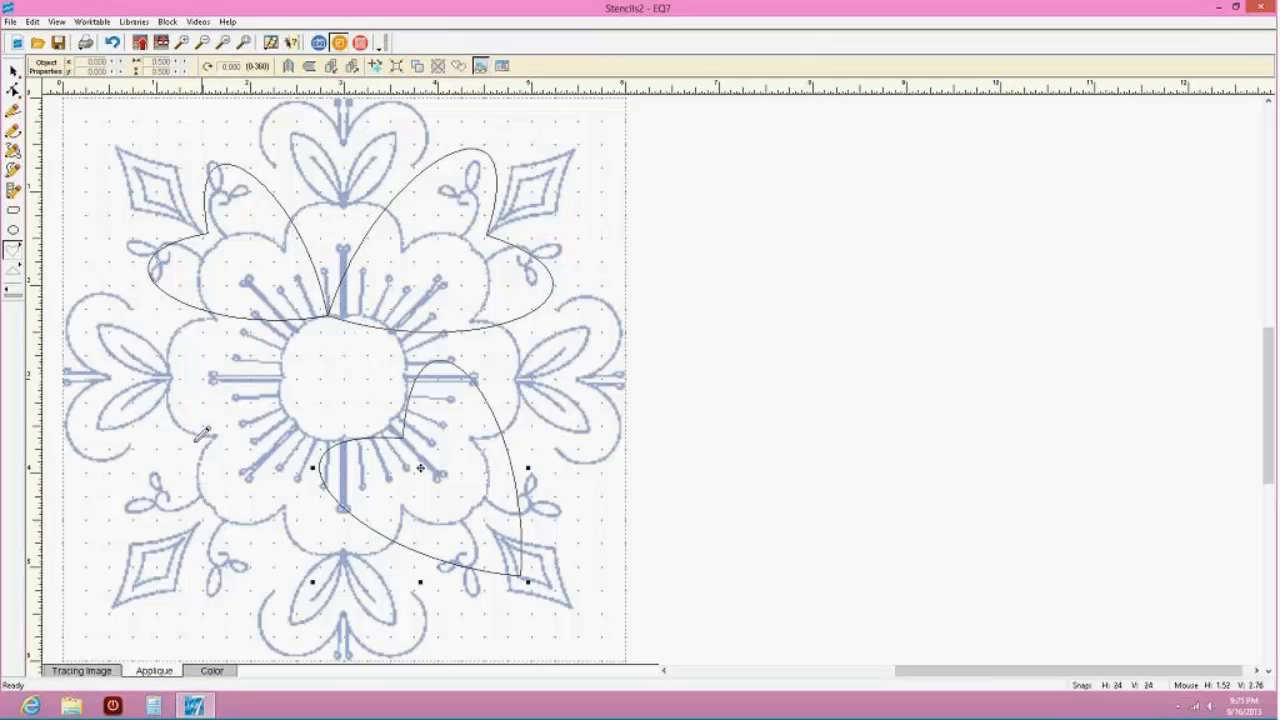
{"action": "left_click_drag", "start_coordinate": [204, 418], "coordinate": [184, 577]}
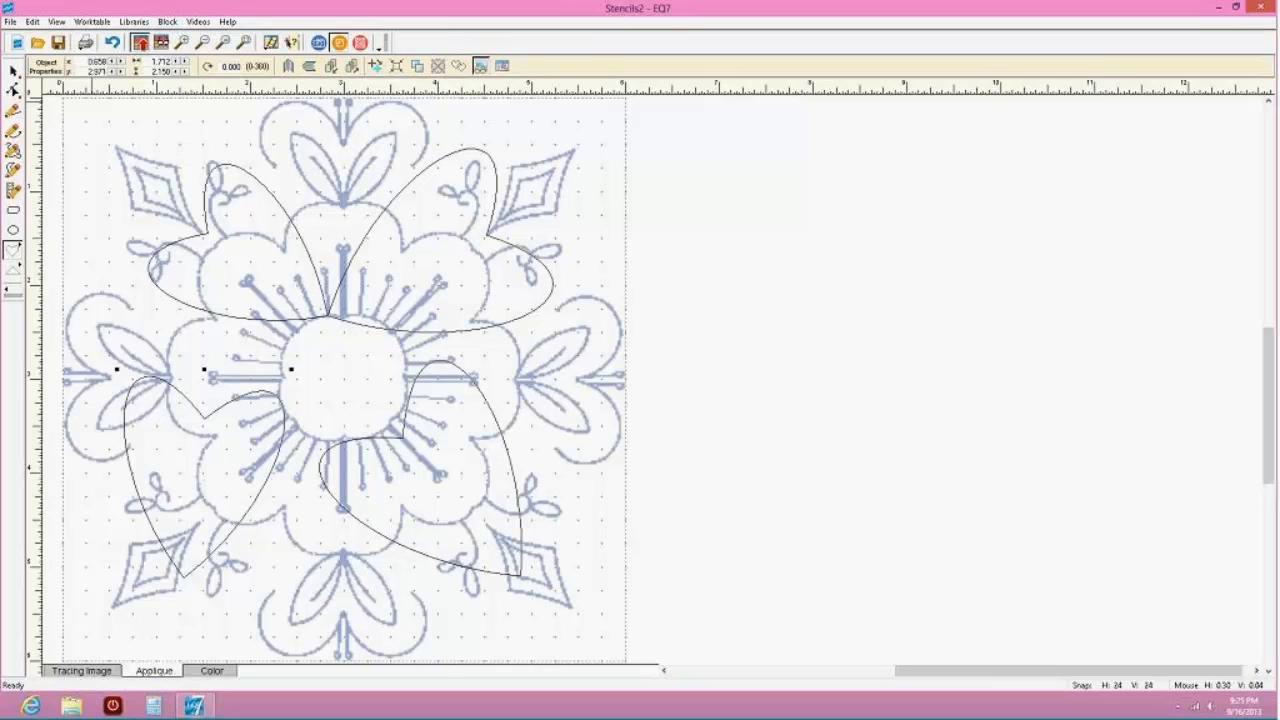
{"action": "left_click", "coordinate": [140, 42]}
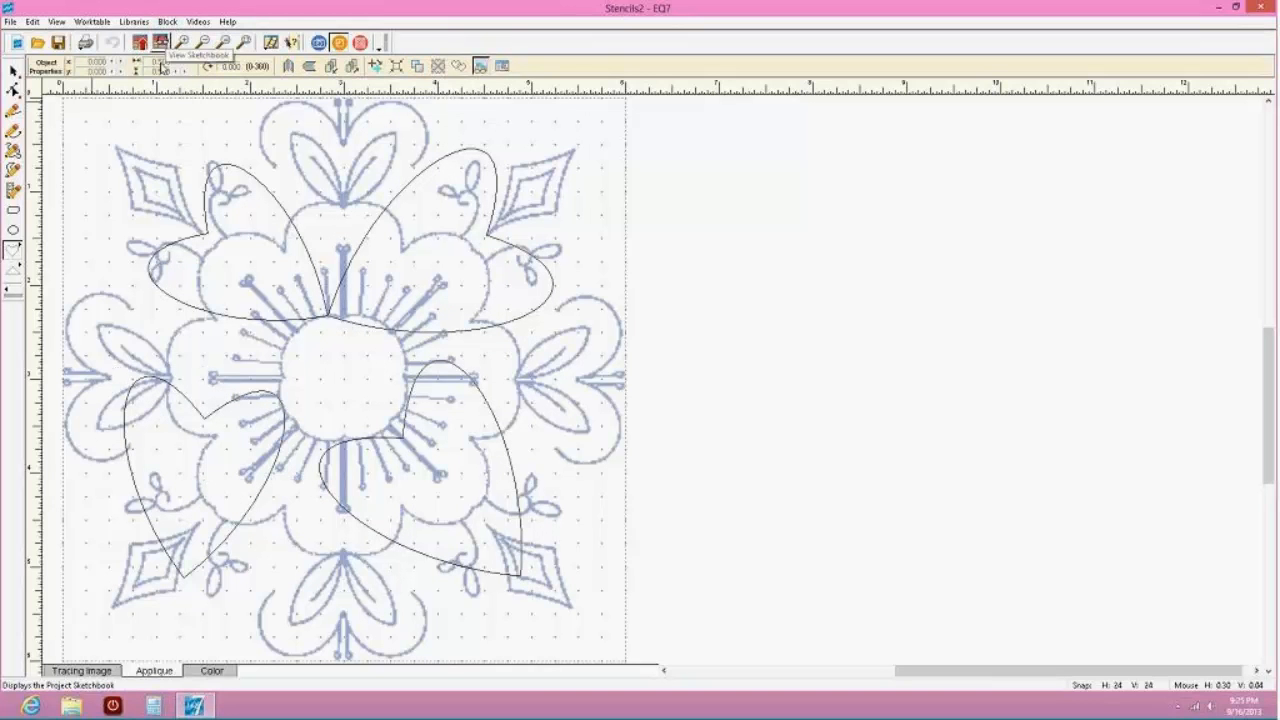
View the heart motif on its coloring layer and compare the Blocks, Motifs and Stencils saved in the Project Sketchbook
{"action": "left_click", "coordinate": [214, 671]}
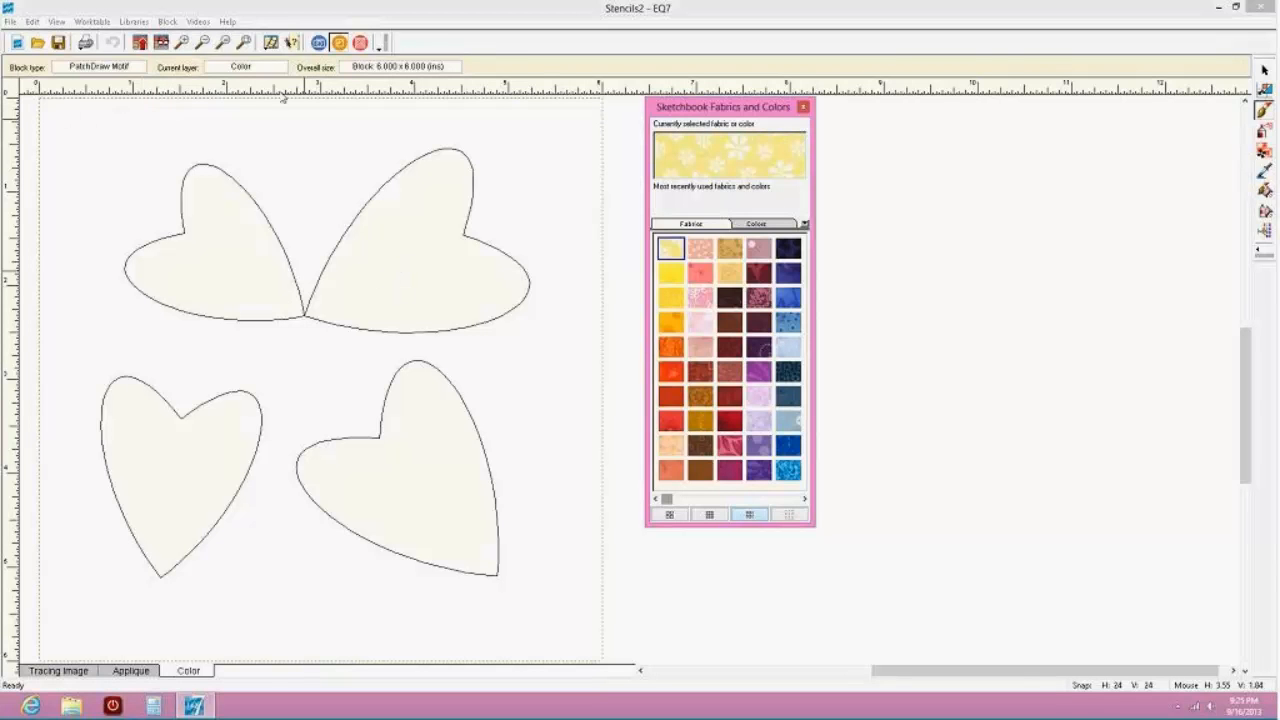
{"action": "left_click", "coordinate": [161, 42]}
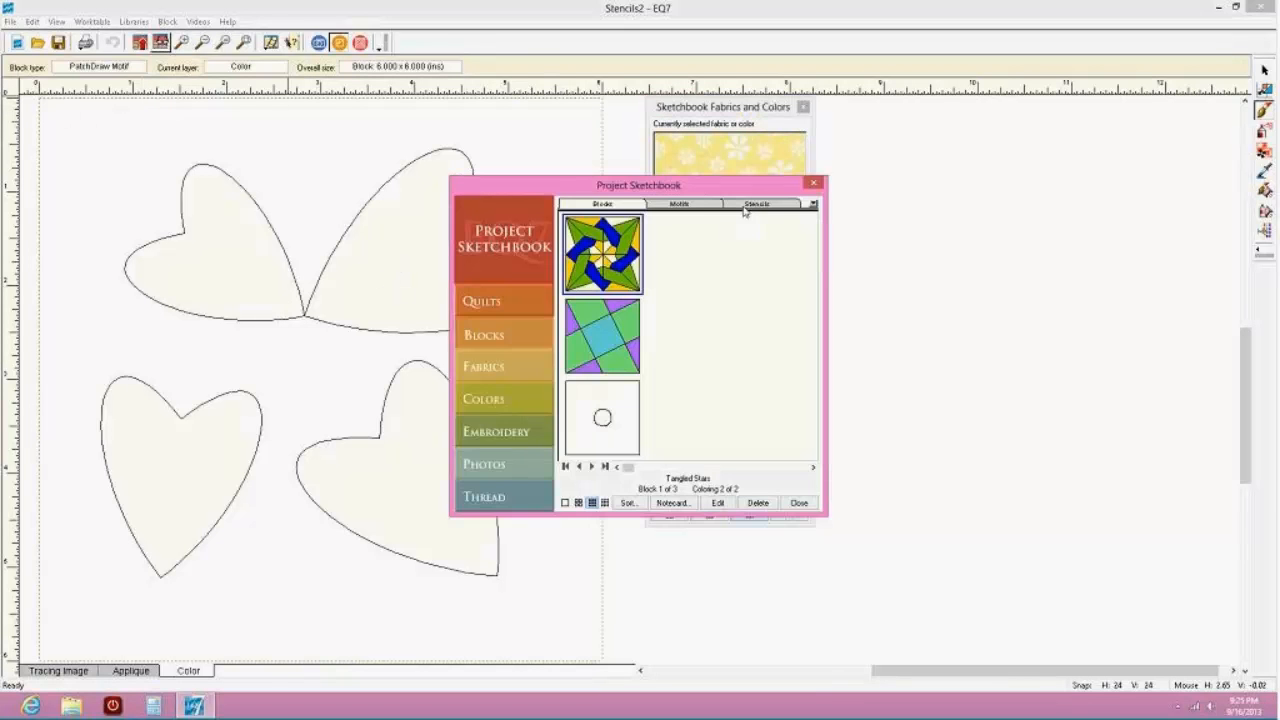
{"action": "left_click", "coordinate": [607, 424]}
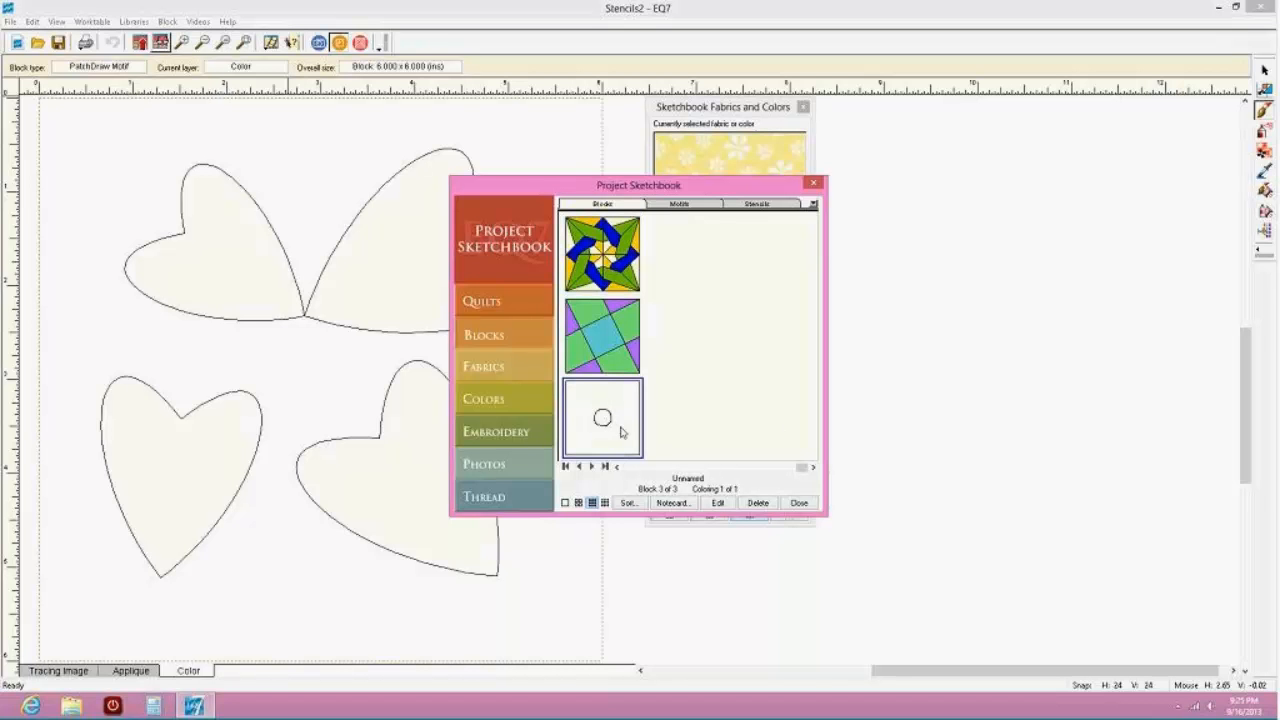
{"action": "mouse_move", "coordinate": [802, 469]}
{"action": "left_mouse_down"}
{"action": "mouse_move", "coordinate": [704, 470]}
{"action": "mouse_move", "coordinate": [829, 472]}
{"action": "left_mouse_up"}
{"action": "left_click", "coordinate": [710, 206]}
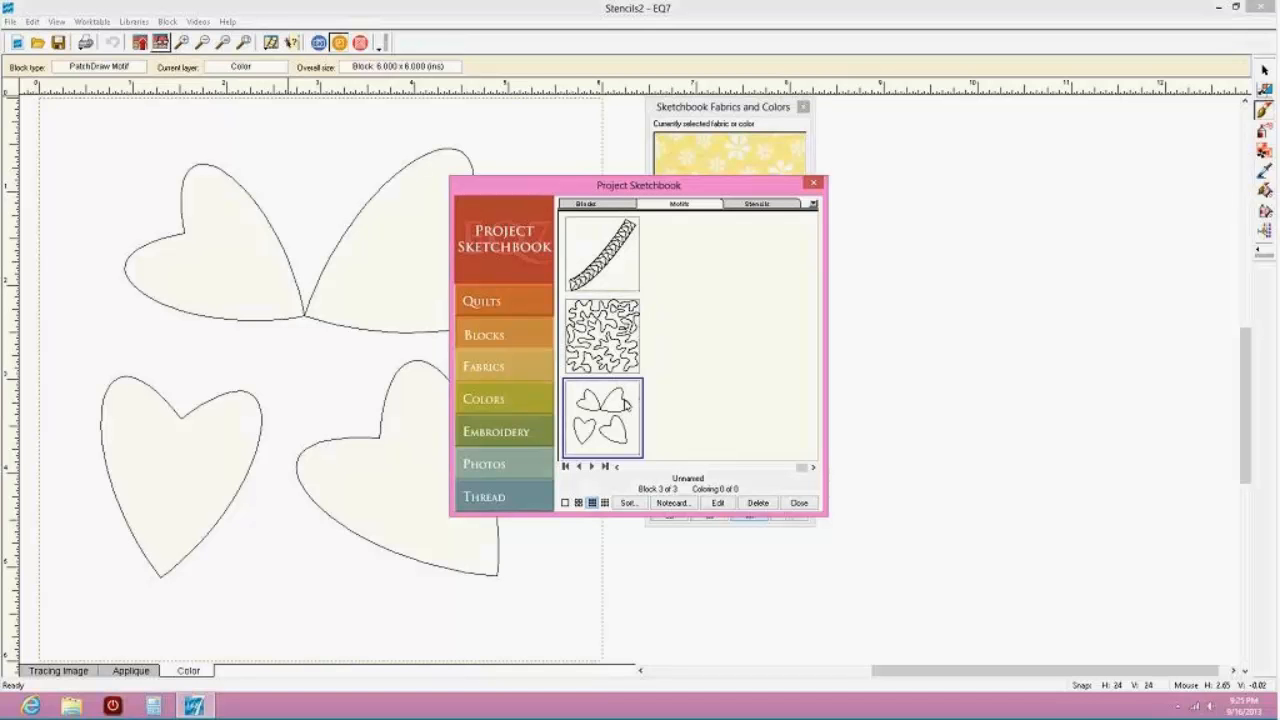
{"action": "left_click", "coordinate": [757, 205]}
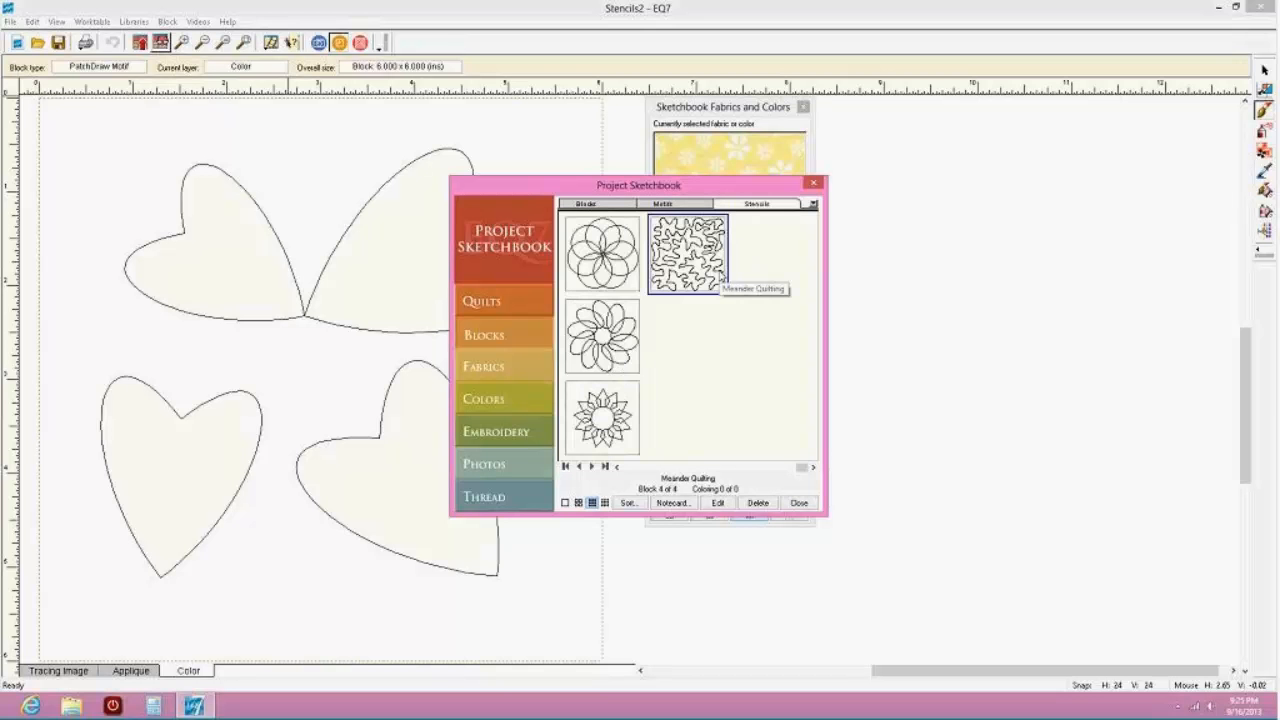
{"action": "left_click", "coordinate": [675, 205]}
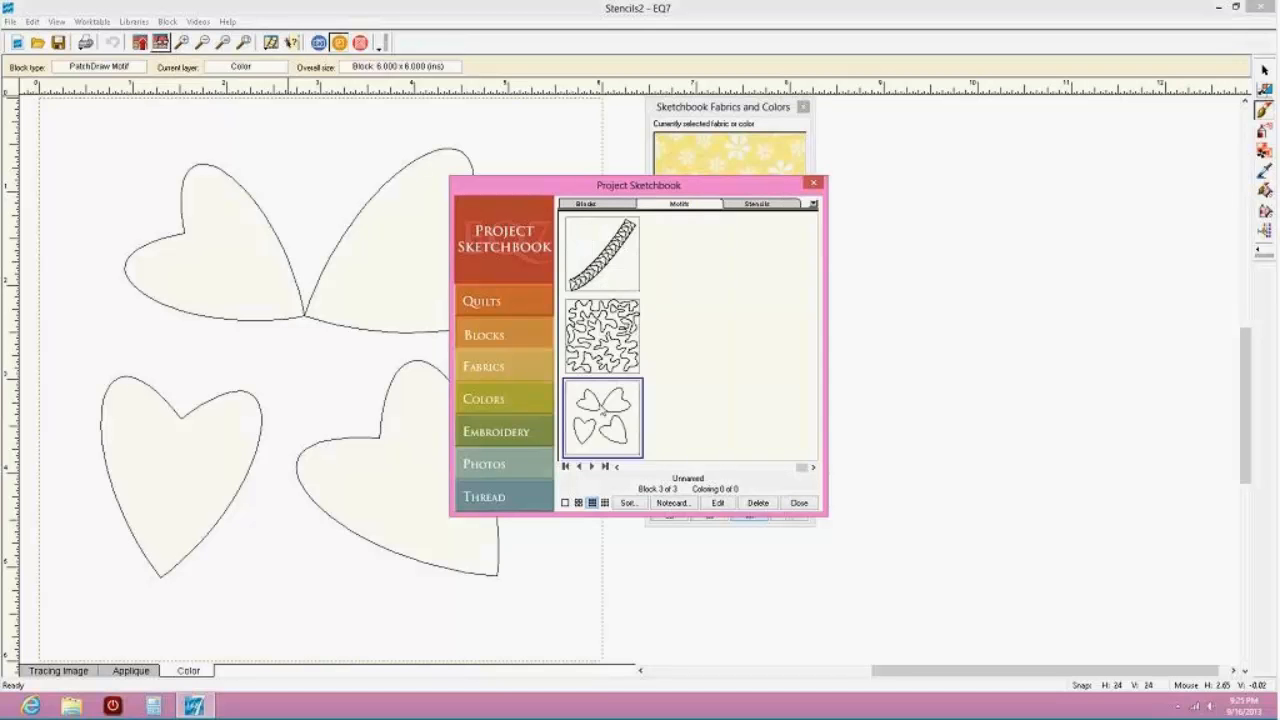
{"action": "left_click", "coordinate": [806, 505]}
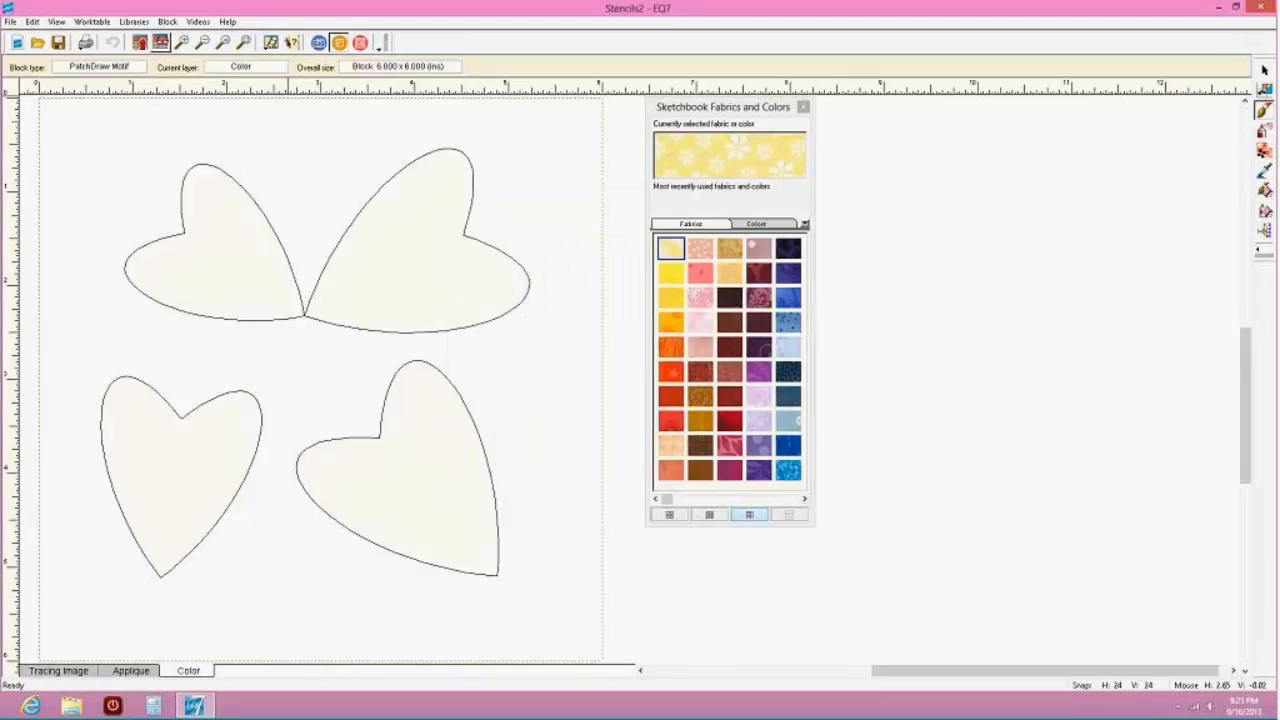
On the quilt's Layer 3, place the circle block near the lower centre and the four-heart motif just right of it
{"action": "left_click", "coordinate": [361, 45]}
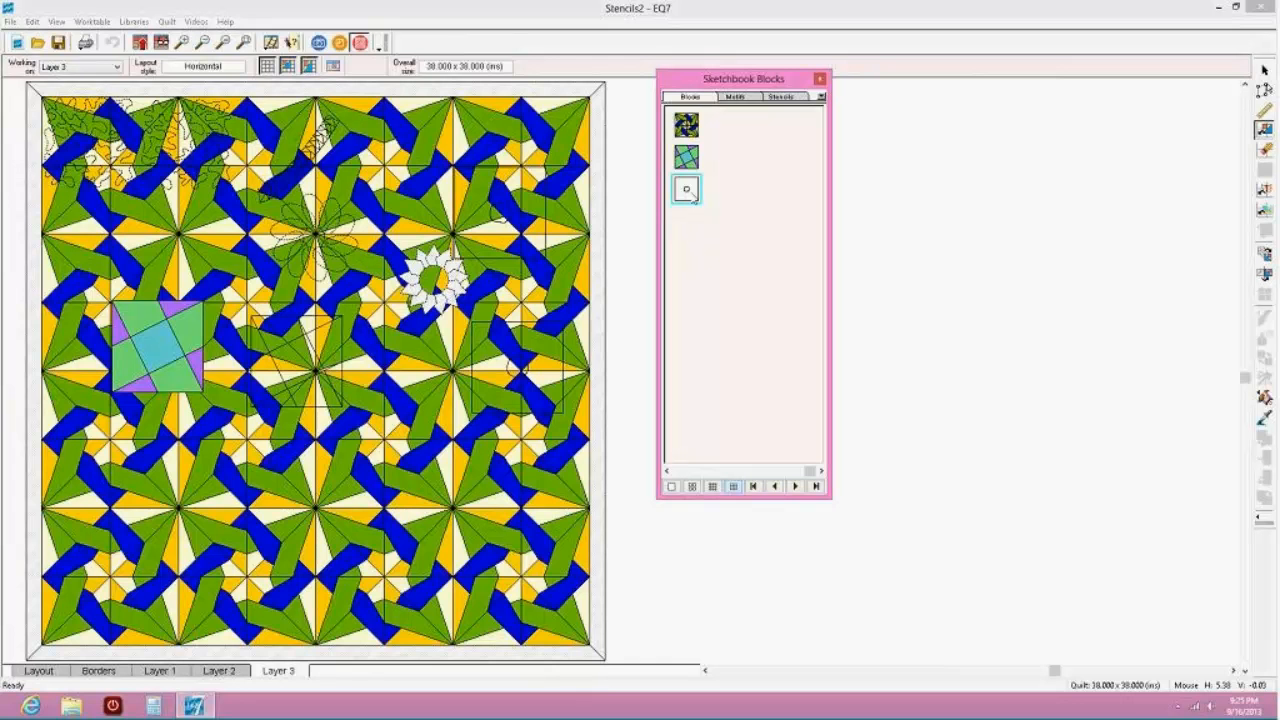
{"action": "left_click_drag", "start_coordinate": [686, 190], "coordinate": [322, 530]}
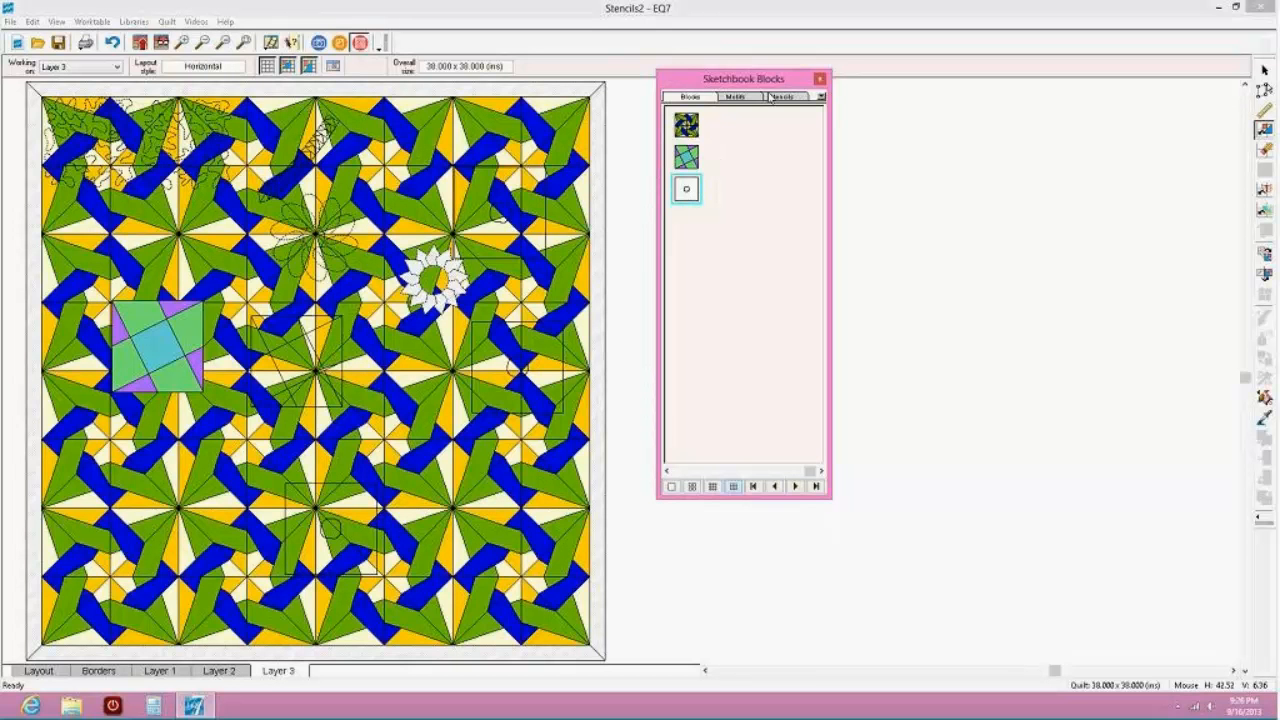
{"action": "left_click", "coordinate": [735, 96]}
{"action": "left_click_drag", "start_coordinate": [686, 189], "coordinate": [438, 494]}
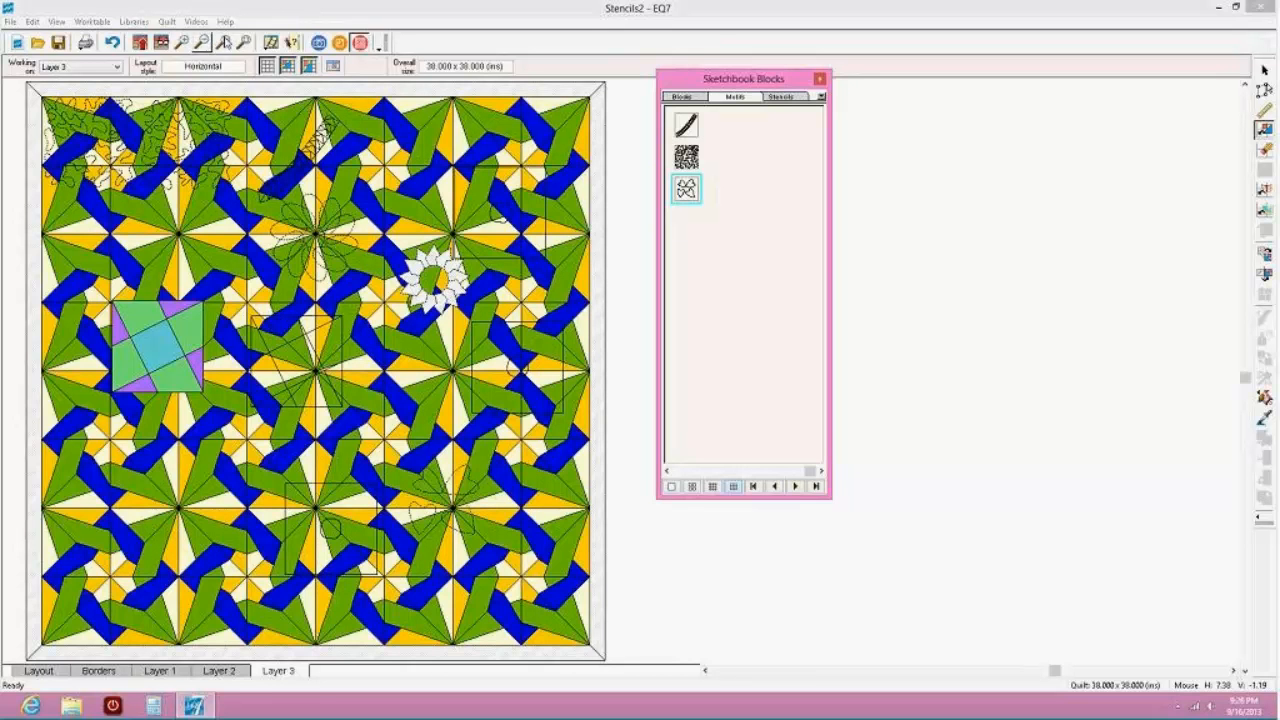
Examine the heart motif's stitch lines up close and compare them with the circle block's outline on the quilt
{"action": "left_click", "coordinate": [281, 217]}
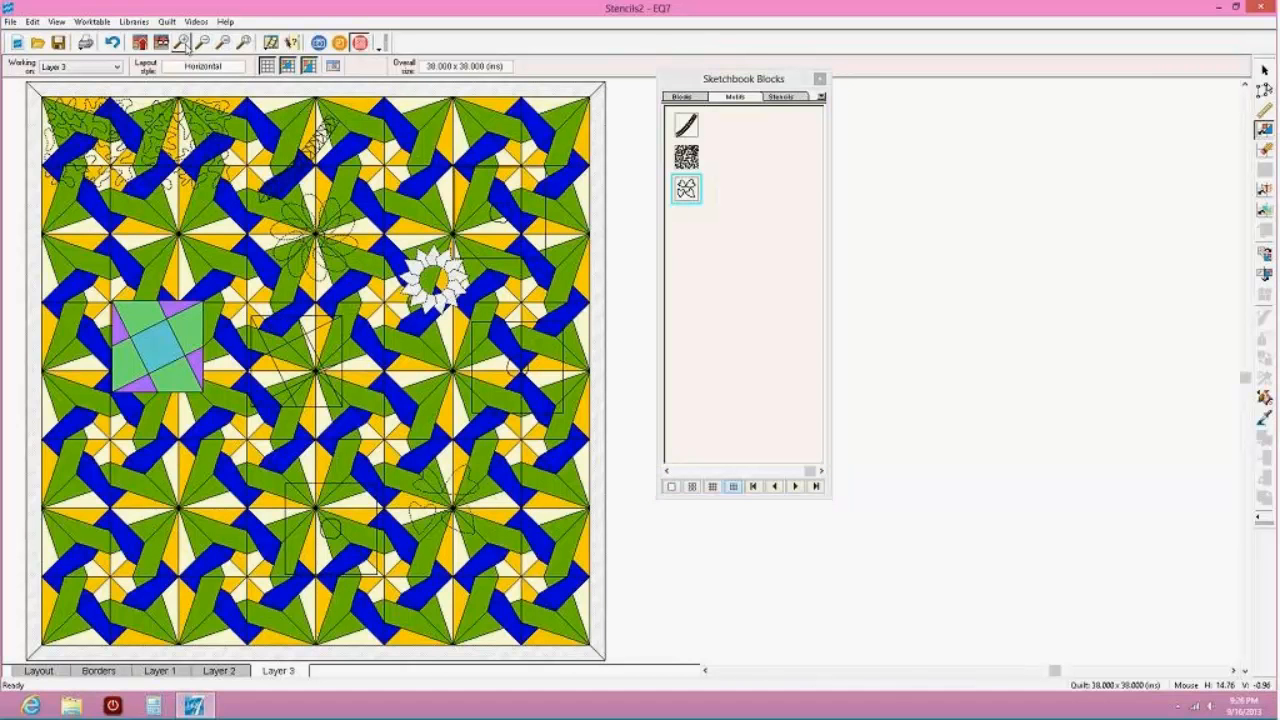
{"action": "left_click_drag", "start_coordinate": [382, 450], "coordinate": [496, 545]}
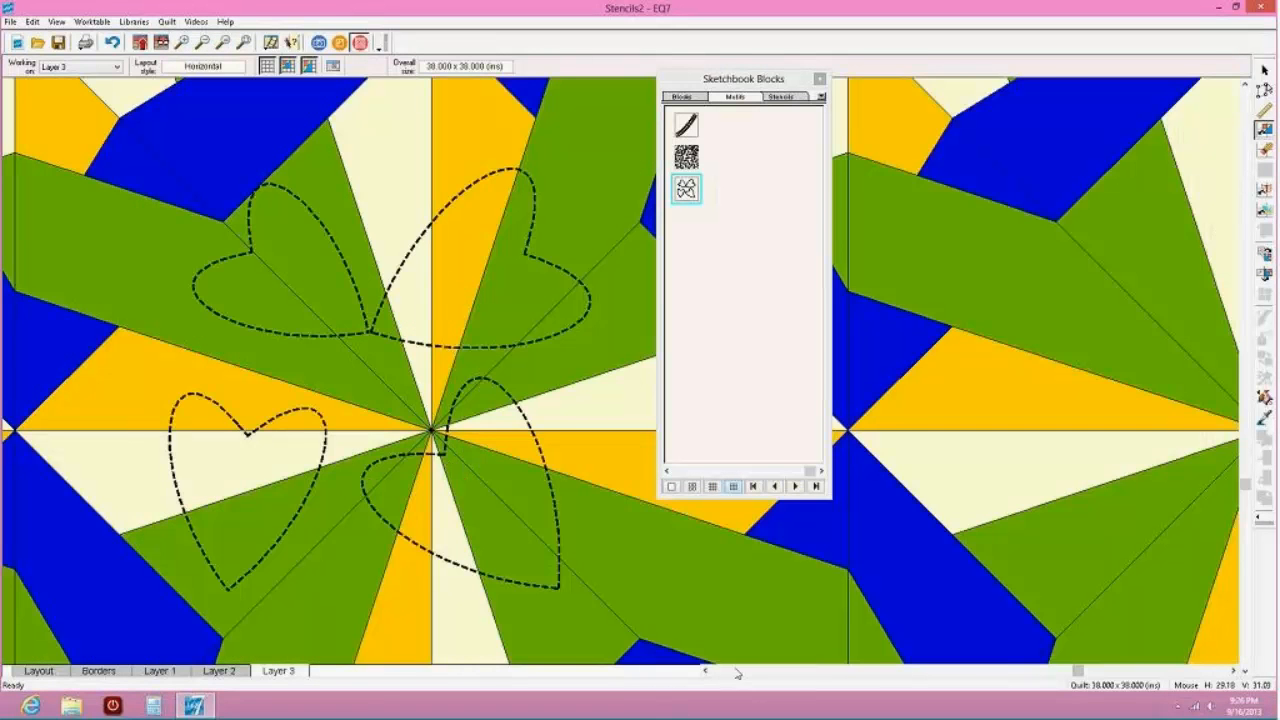
{"action": "left_click", "coordinate": [661, 677]}
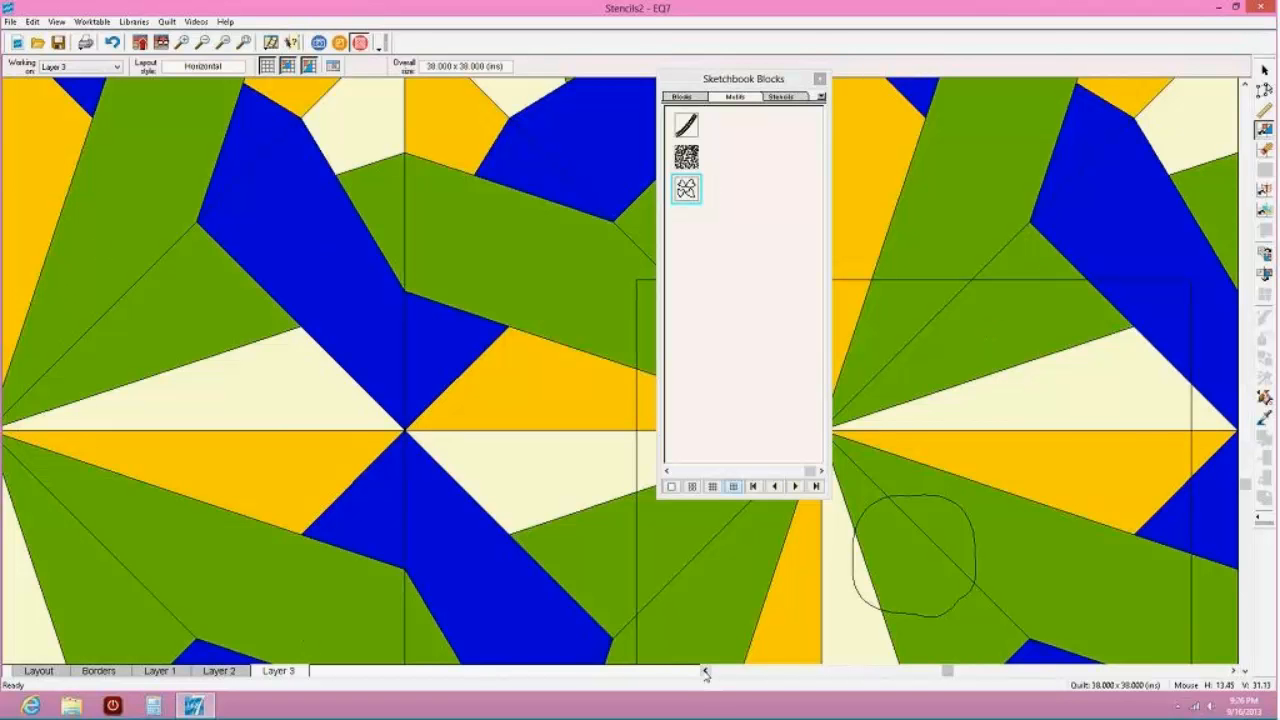
{"action": "left_click", "coordinate": [706, 672]}
{"action": "left_click", "coordinate": [706, 672]}
{"action": "left_click", "coordinate": [706, 672]}
{"action": "left_click", "coordinate": [706, 672]}
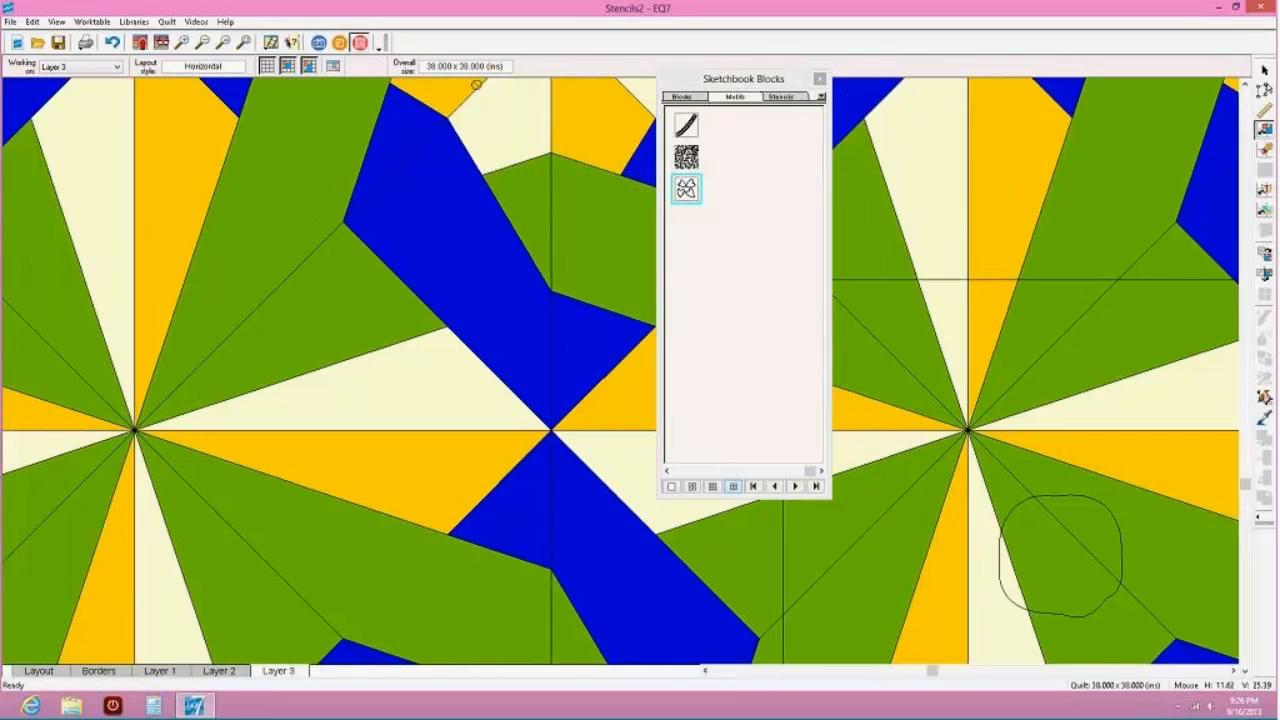
{"action": "left_click", "coordinate": [243, 42]}
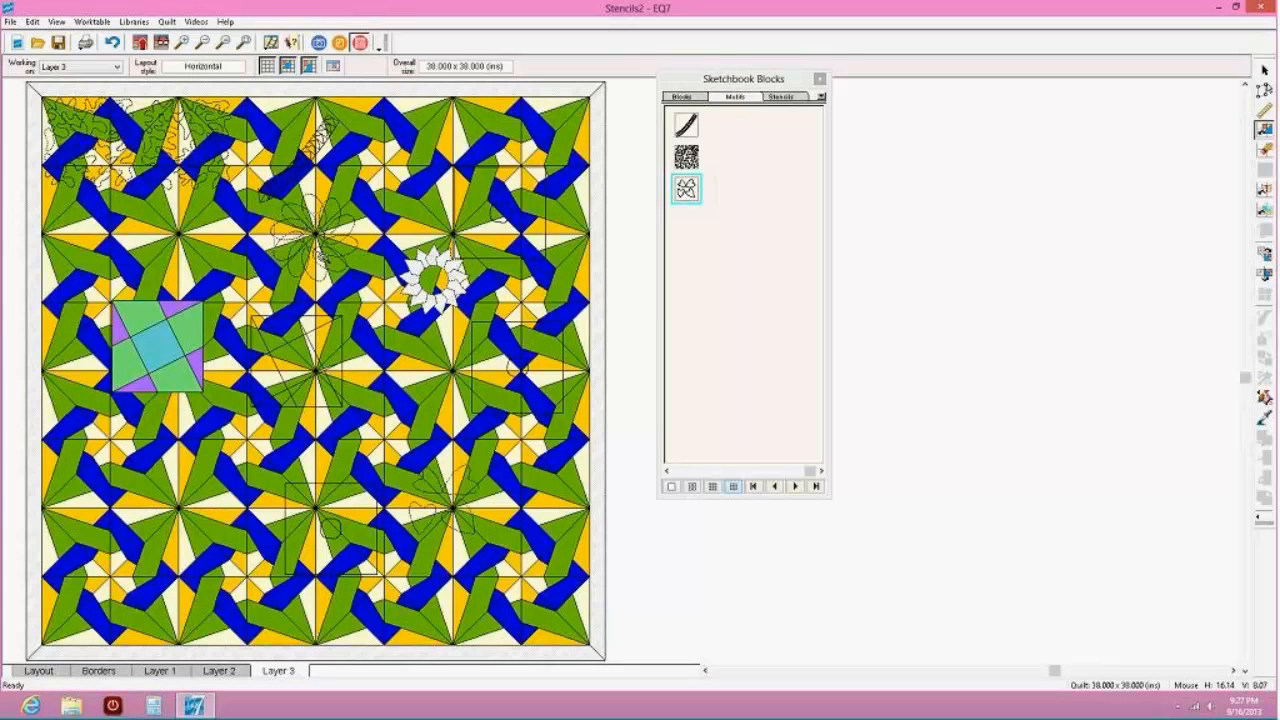
Compare close-up the line style of the looped flower stencil with that of the unfilled square block below it
{"action": "scroll", "coordinate": [320, 256], "scroll_direction": "up", "scroll_amount": 5}
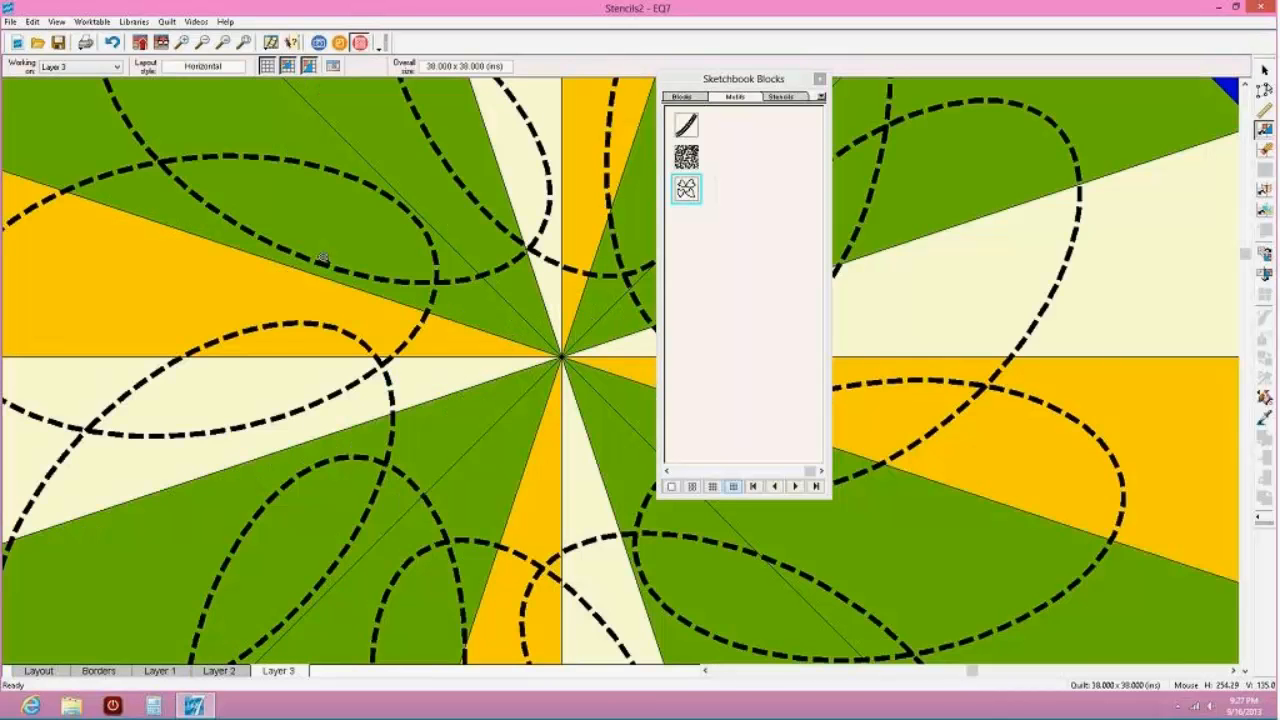
{"action": "left_click", "coordinate": [243, 43]}
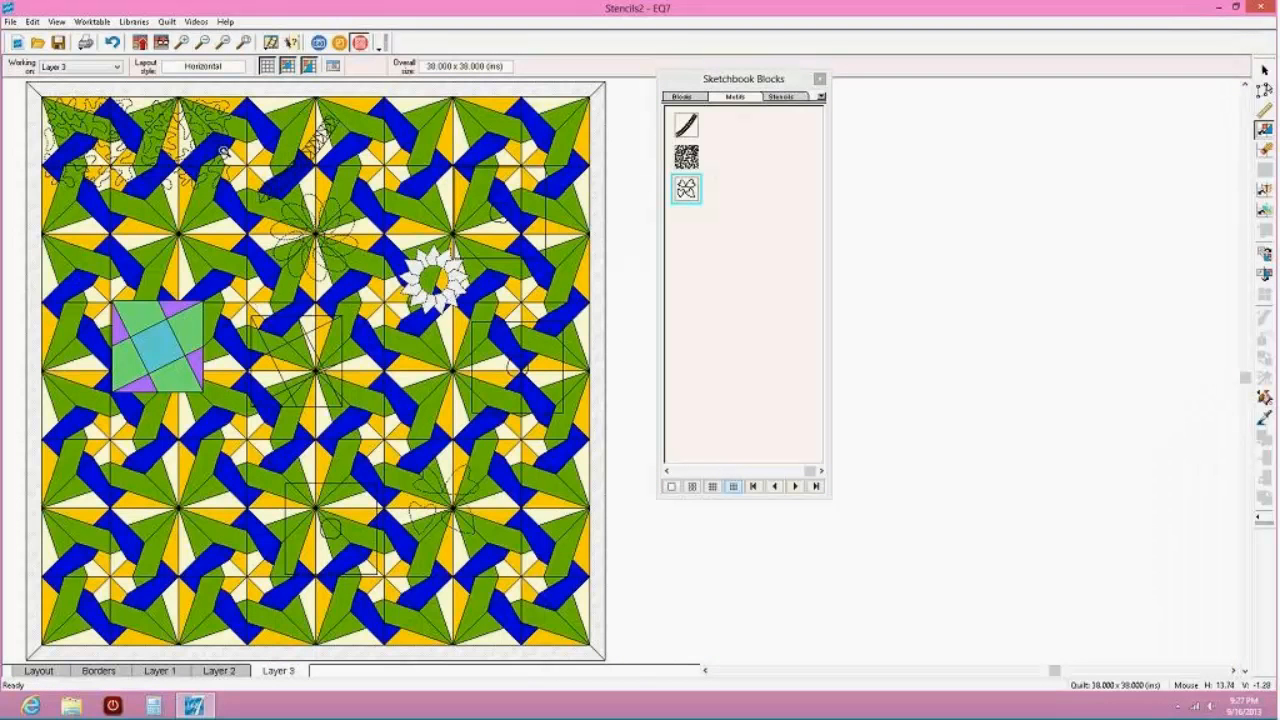
{"action": "left_click_drag", "start_coordinate": [311, 382], "coordinate": [319, 399]}
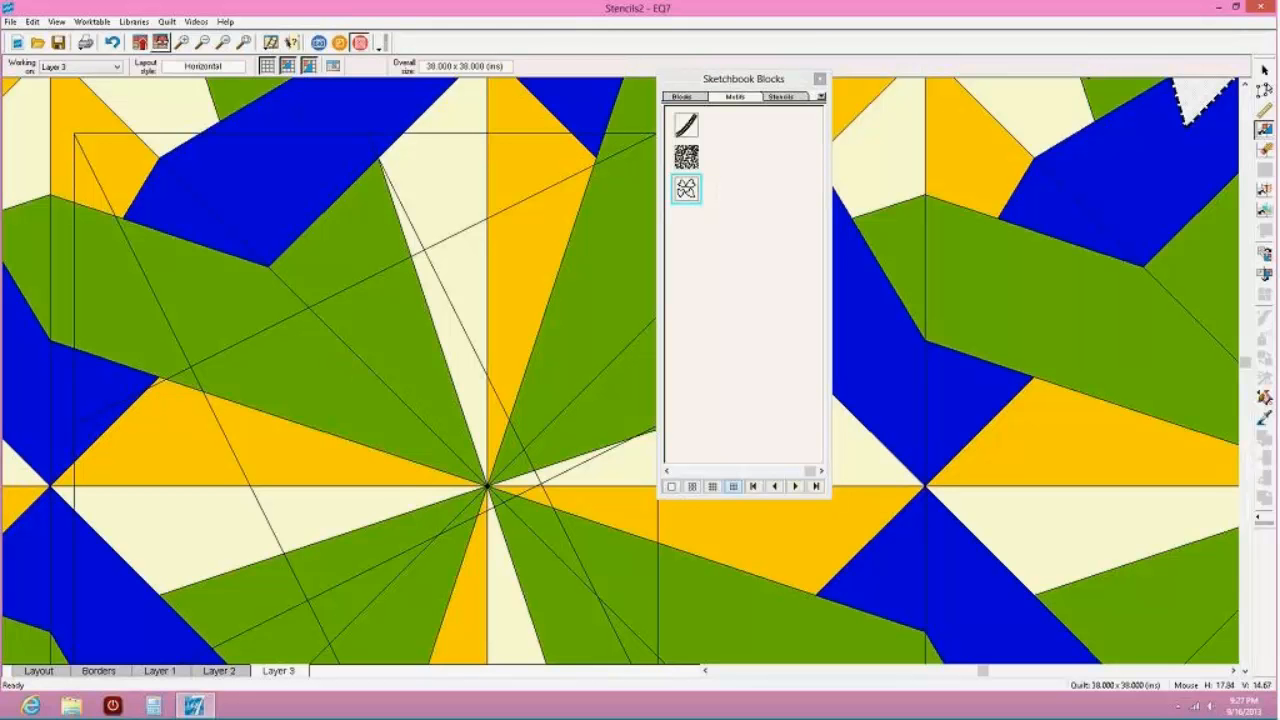
{"action": "left_click", "coordinate": [244, 45]}
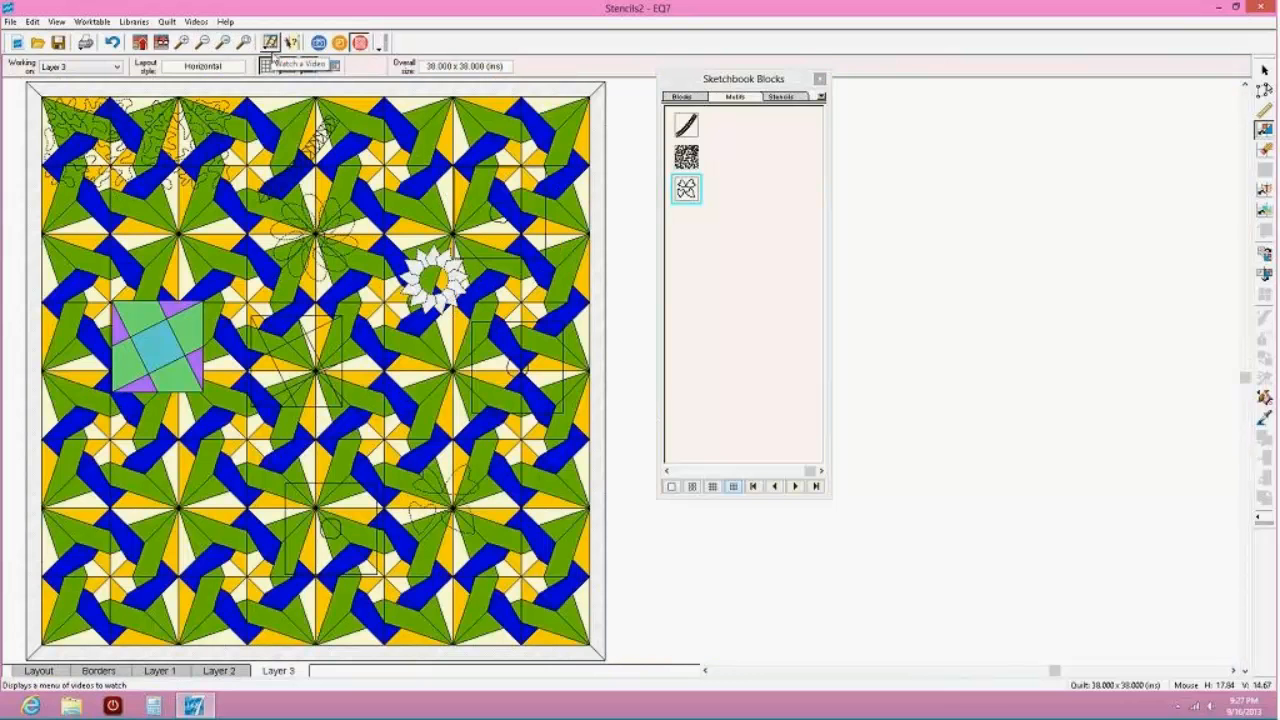
Check which print options are offered on Layer 3 and Layer 1, and show the sketchbook's blocks for Layer 1
{"action": "left_click", "coordinate": [11, 22]}
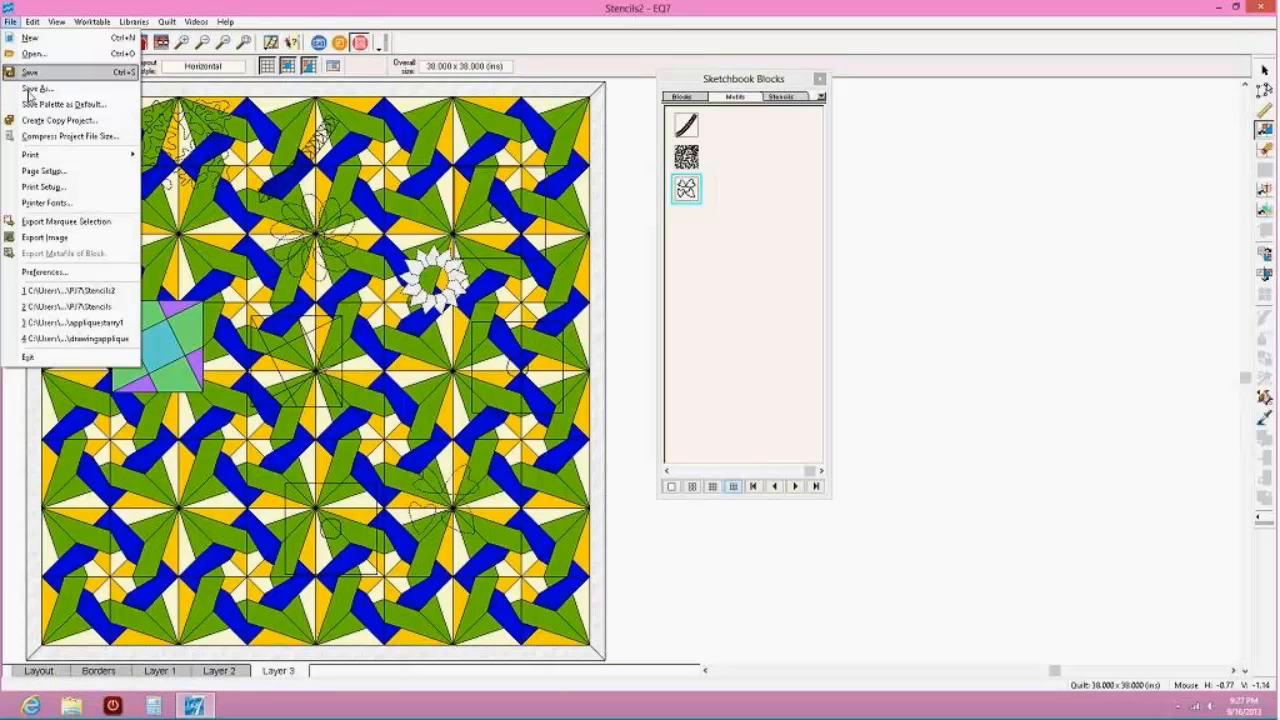
{"action": "mouse_move", "coordinate": [55, 154]}
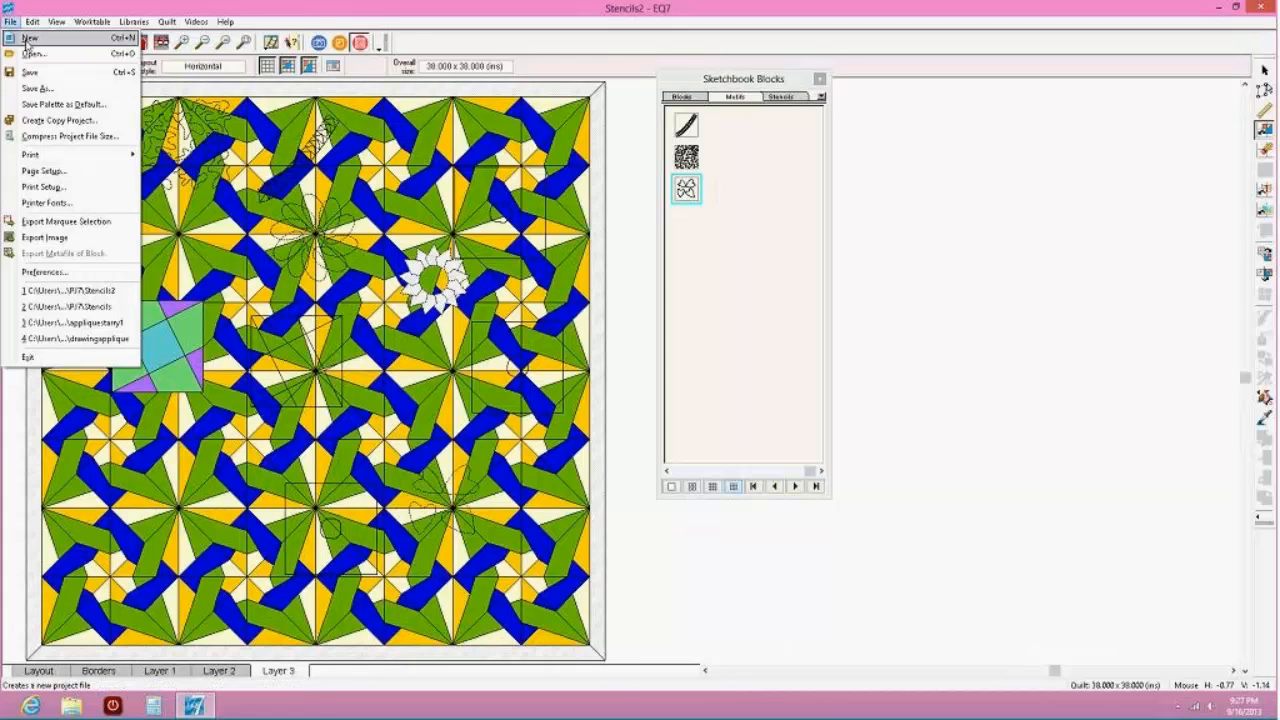
{"action": "left_click", "coordinate": [625, 476]}
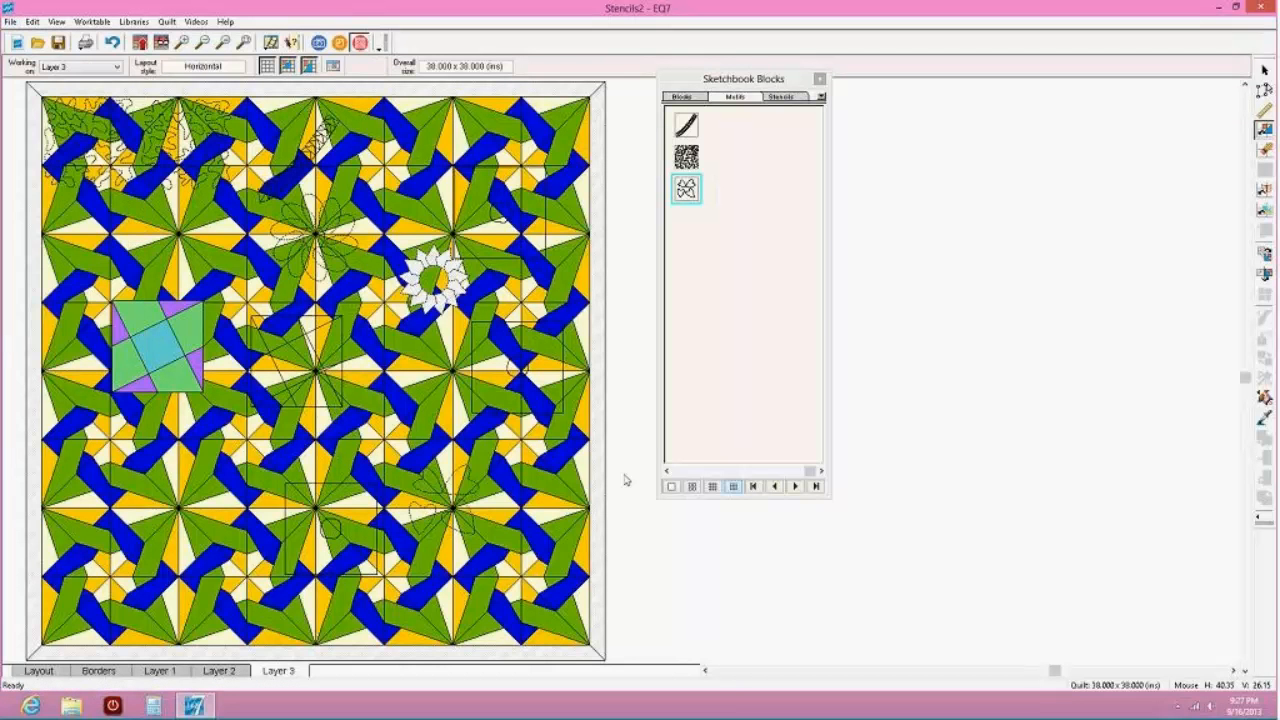
{"action": "left_click", "coordinate": [212, 671]}
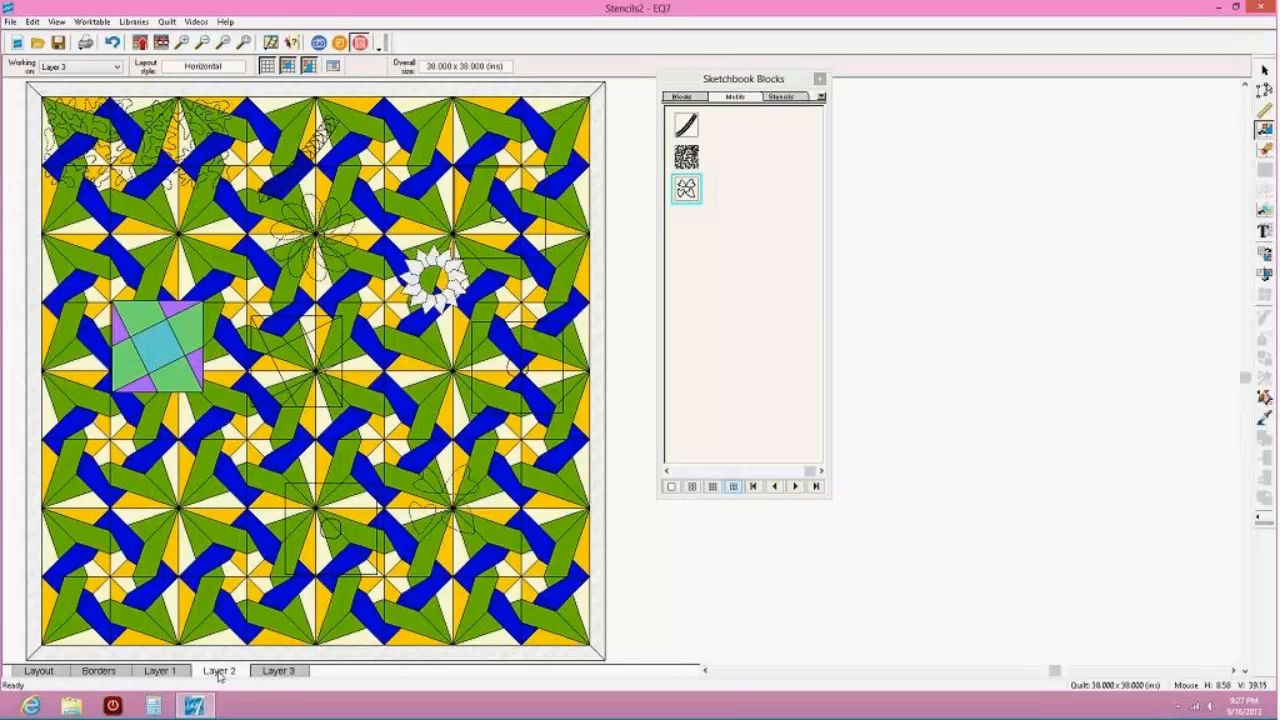
{"action": "left_click", "coordinate": [159, 671]}
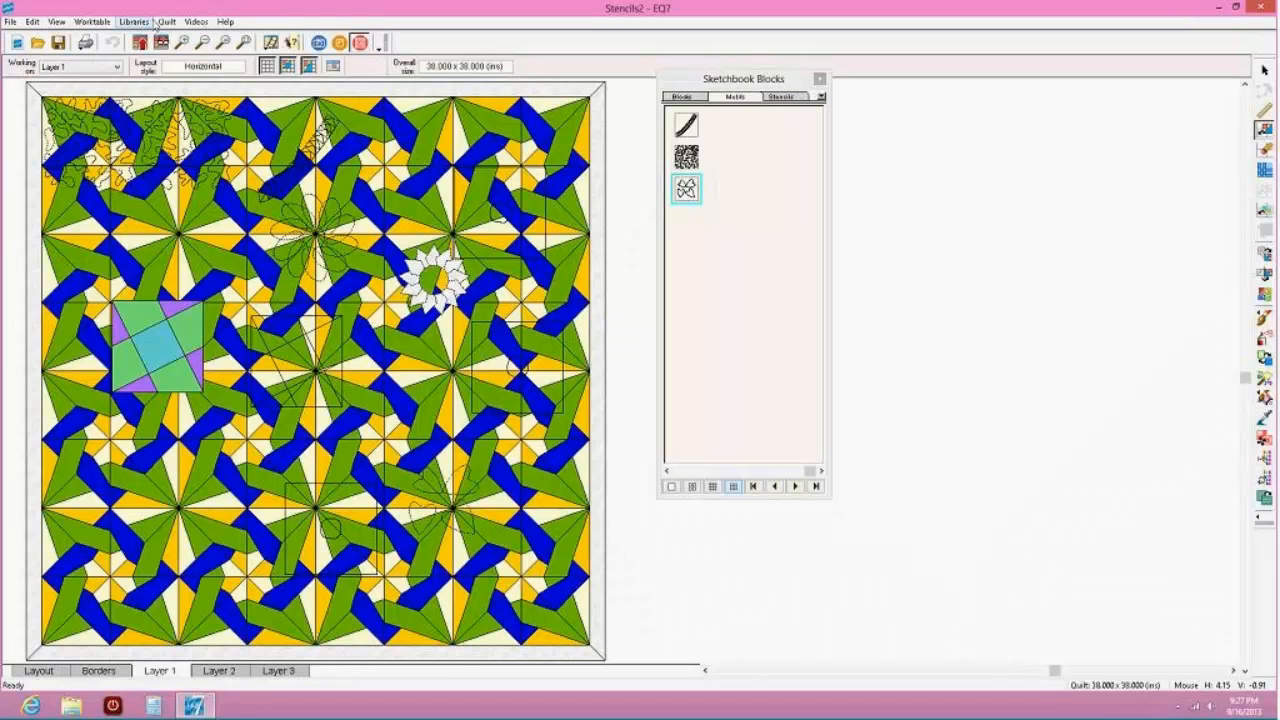
{"action": "left_click", "coordinate": [10, 21]}
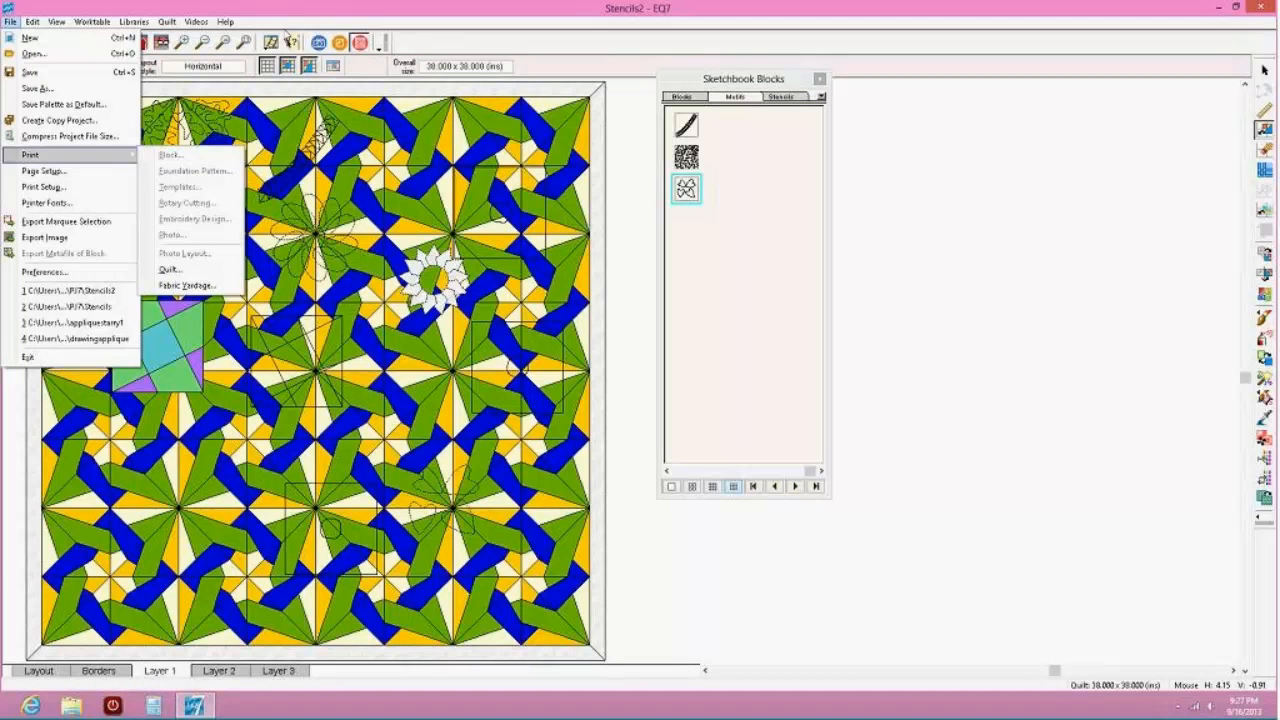
{"action": "left_click", "coordinate": [646, 166]}
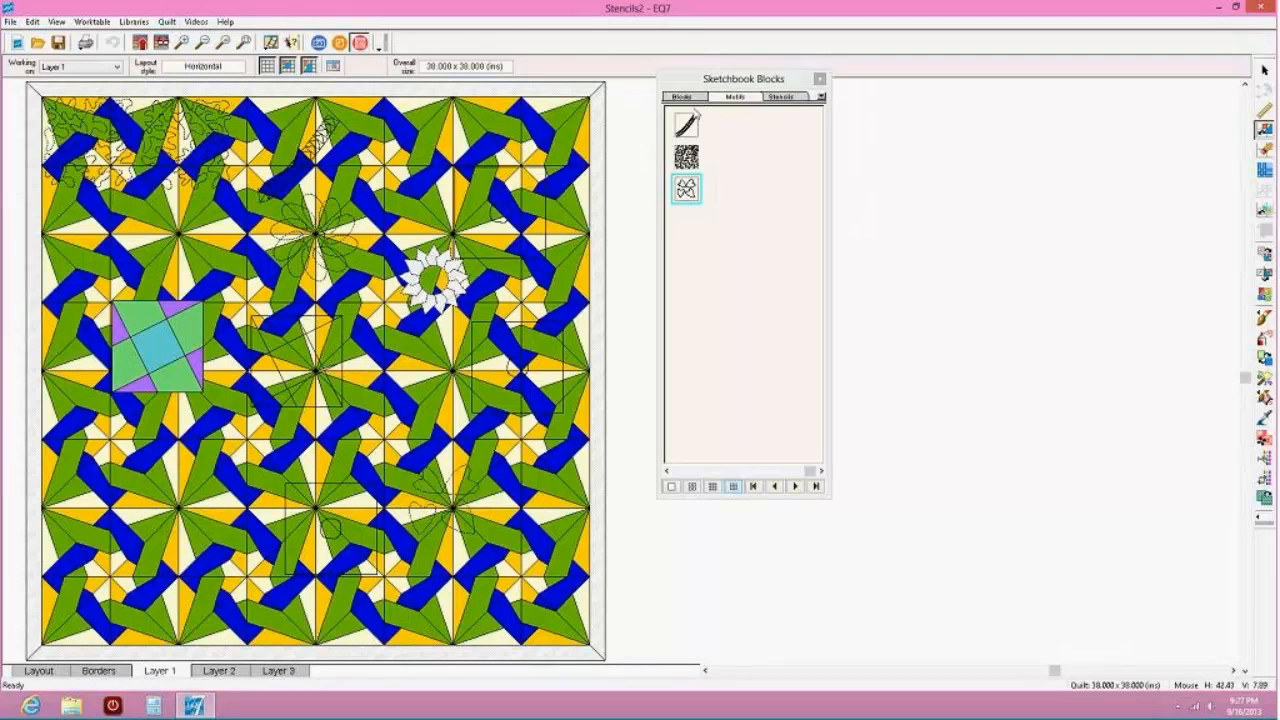
{"action": "left_click", "coordinate": [683, 97]}
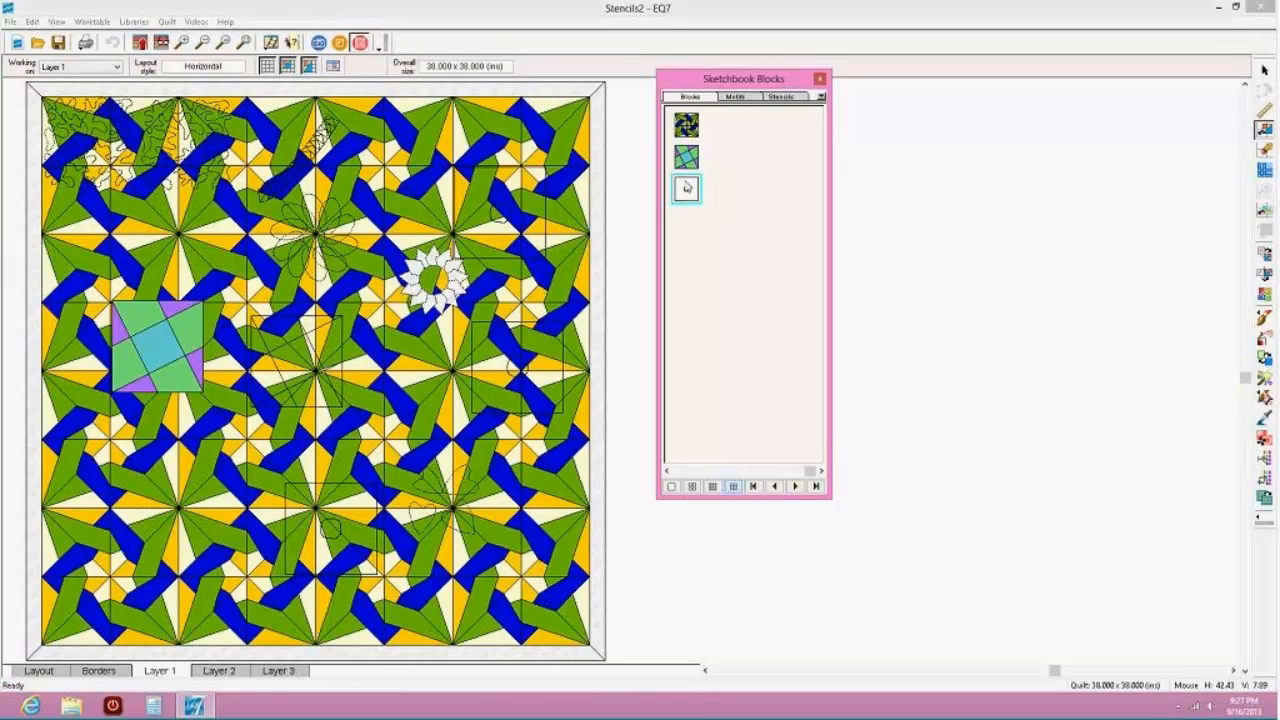
Move the circle block from the sketchbook's blocks to its stencils
{"action": "right_click", "coordinate": [687, 190]}
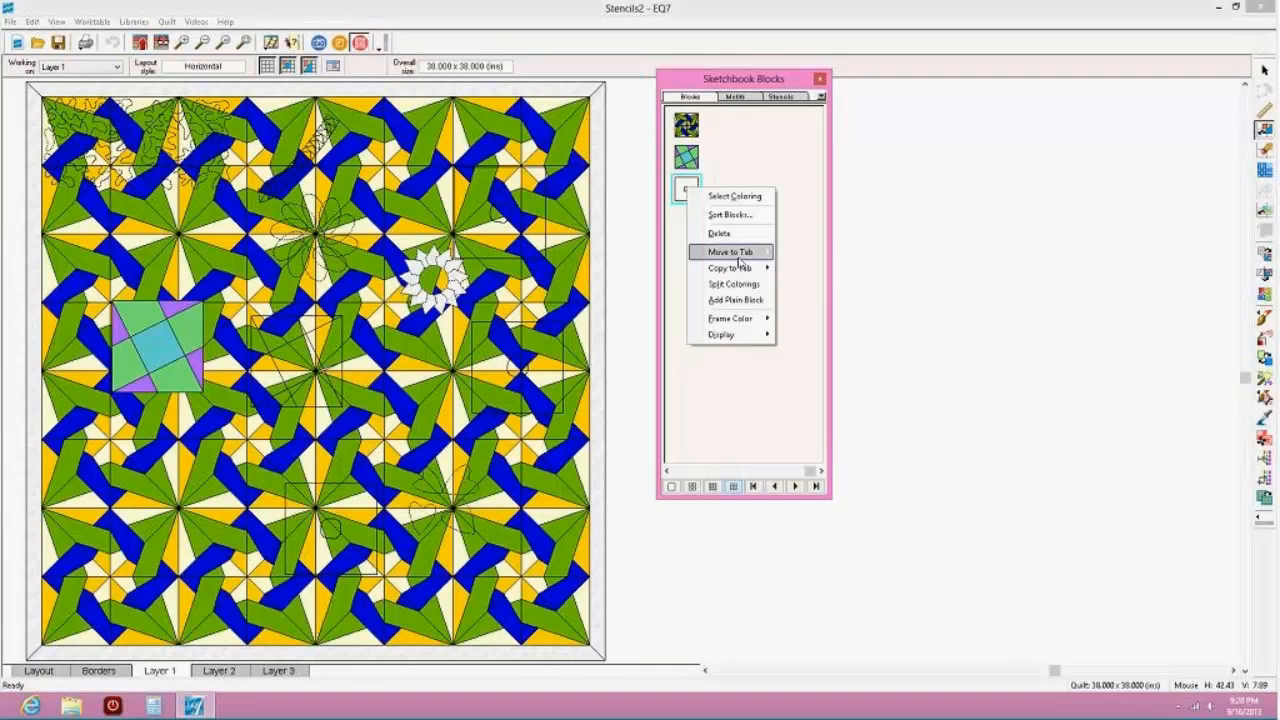
{"action": "mouse_move", "coordinate": [745, 252]}
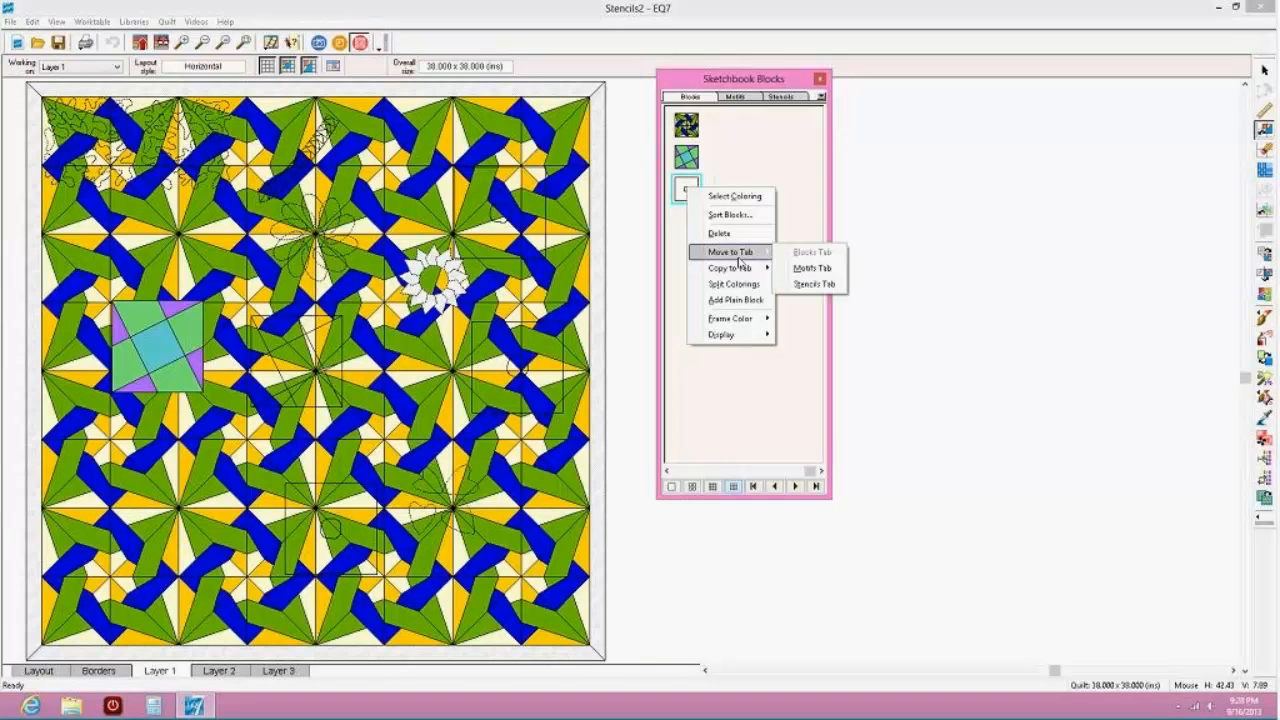
{"action": "left_click", "coordinate": [806, 285]}
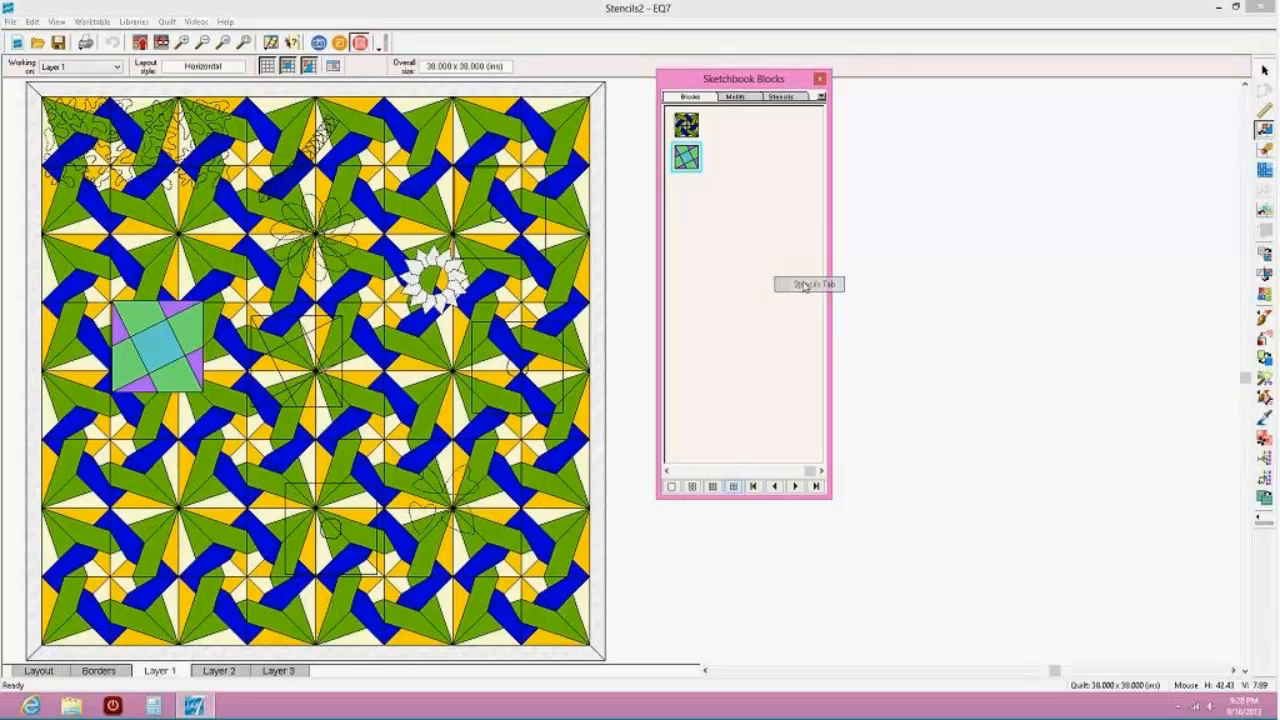
Look through the sketchbook's motifs, and set the circle stencil into the third block space of the quilt's second row on Layer 1
{"action": "left_click", "coordinate": [736, 98]}
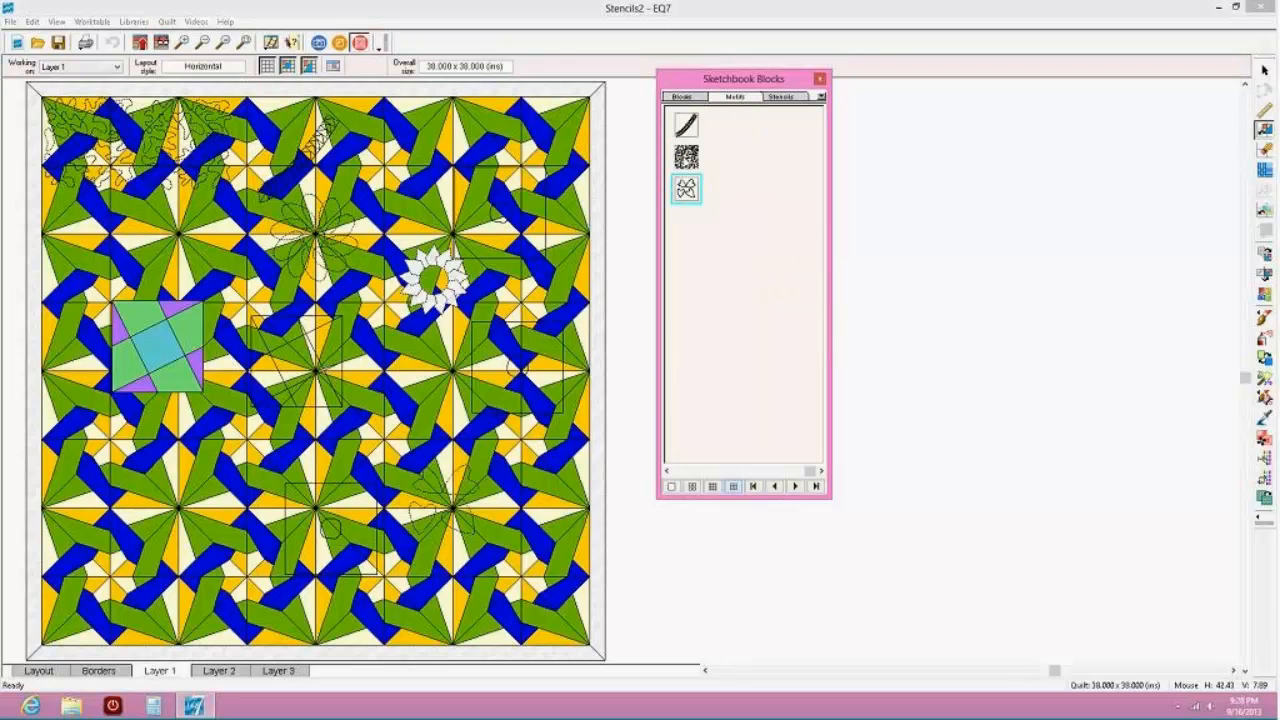
{"action": "left_click", "coordinate": [686, 126]}
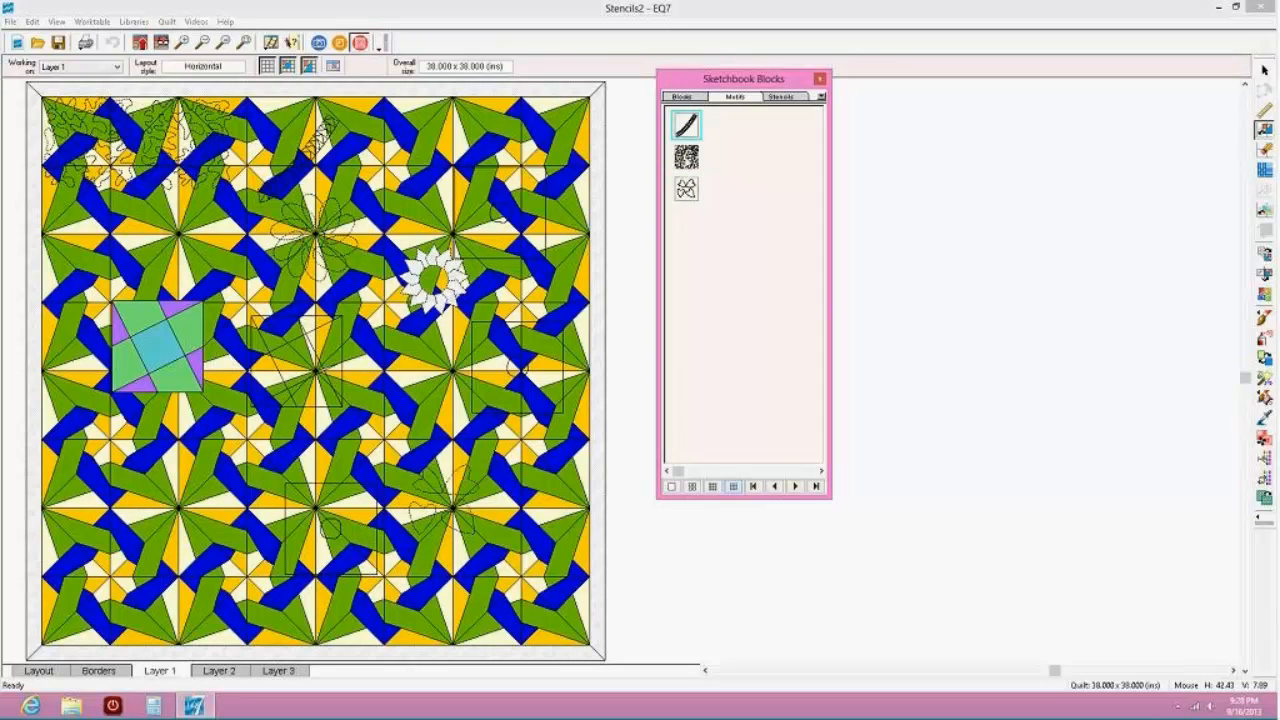
{"action": "left_click", "coordinate": [686, 157]}
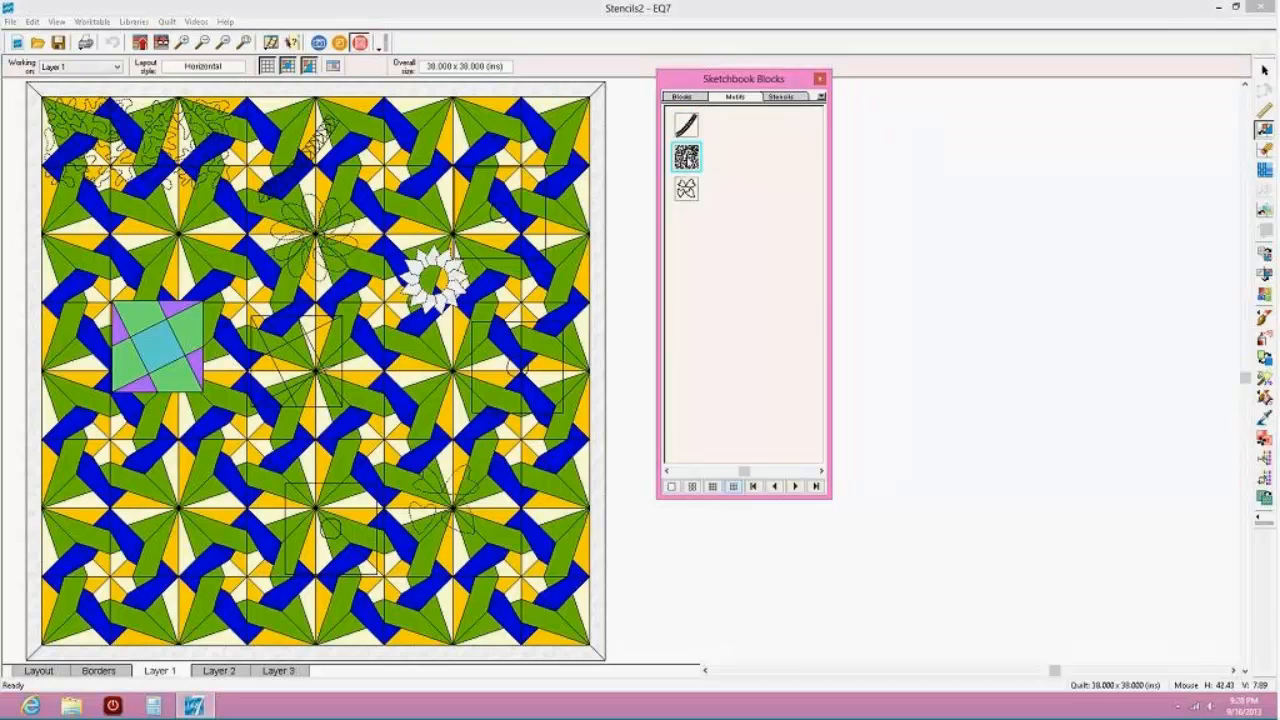
{"action": "left_click", "coordinate": [779, 97]}
{"action": "mouse_move", "coordinate": [686, 252]}
{"action": "left_mouse_down"}
{"action": "mouse_move", "coordinate": [692, 262]}
{"action": "mouse_move", "coordinate": [457, 340]}
{"action": "mouse_move", "coordinate": [391, 337]}
{"action": "left_mouse_up"}
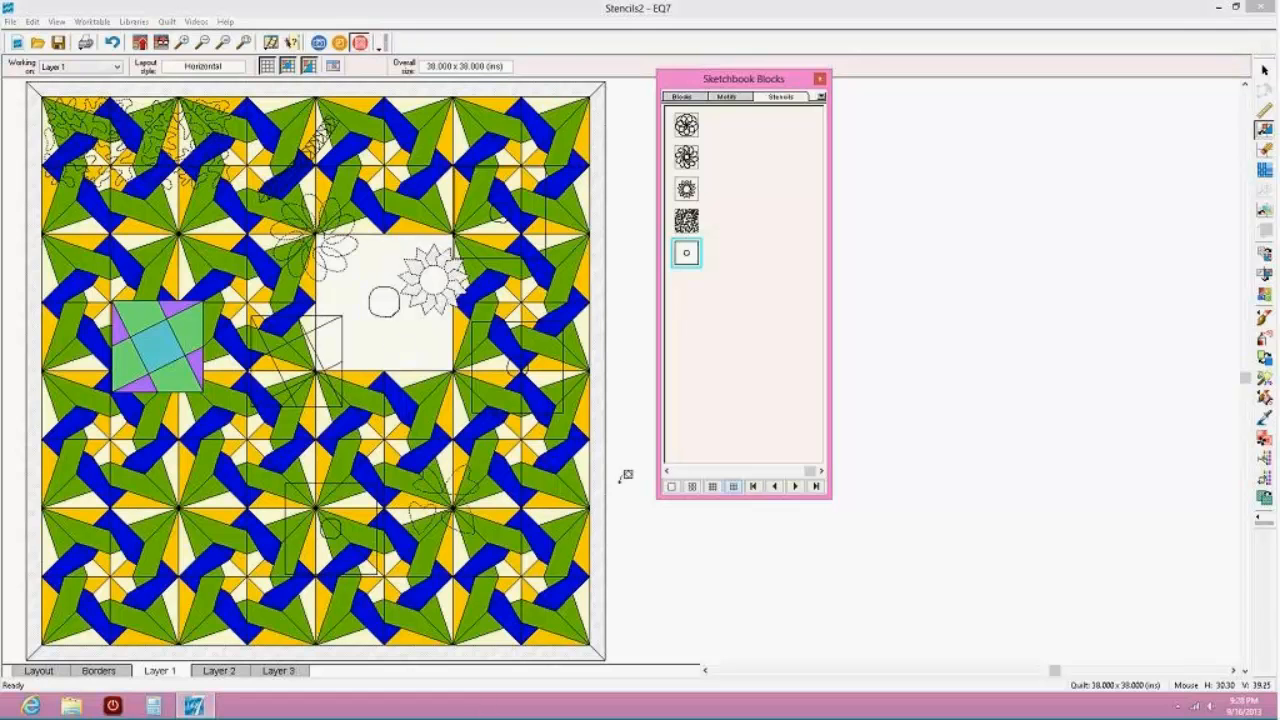
Place the circle stencil on Layer 3 below the newly filled circle block and examine its outline up close
{"action": "left_click", "coordinate": [276, 670]}
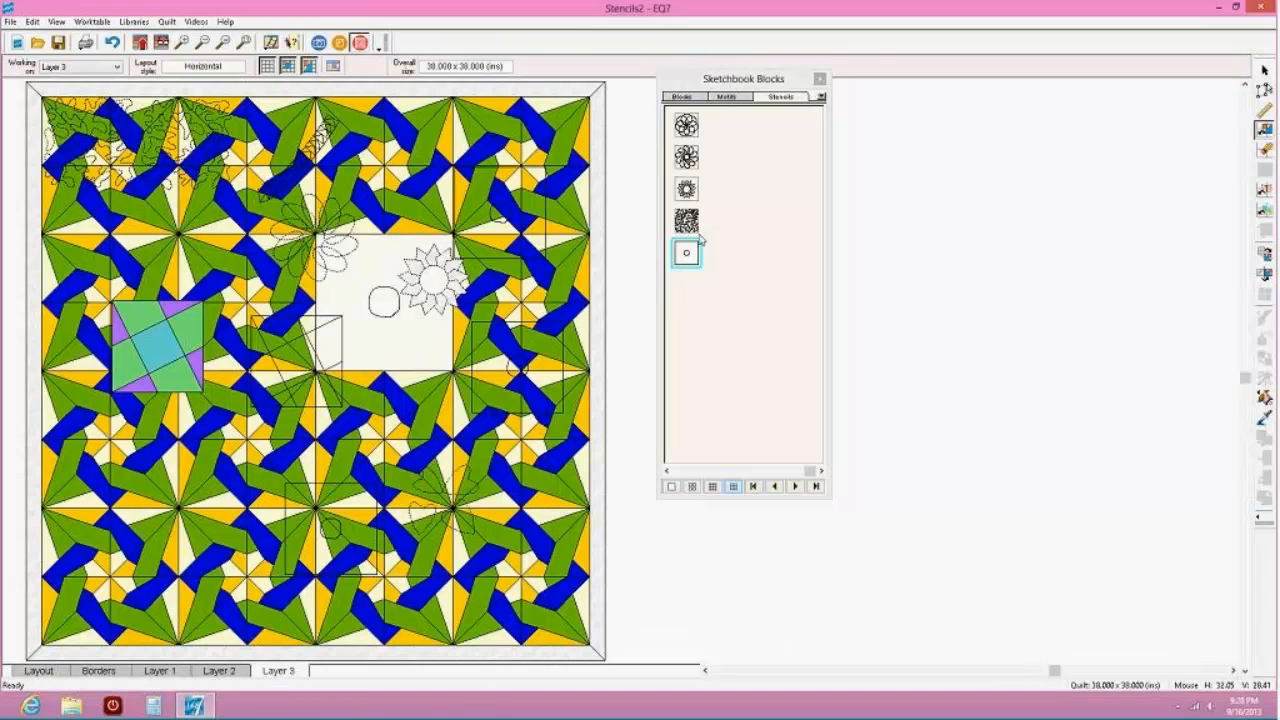
{"action": "mouse_move", "coordinate": [700, 242]}
{"action": "left_mouse_down"}
{"action": "mouse_move", "coordinate": [708, 290]}
{"action": "mouse_move", "coordinate": [447, 451]}
{"action": "mouse_move", "coordinate": [437, 440]}
{"action": "left_mouse_up"}
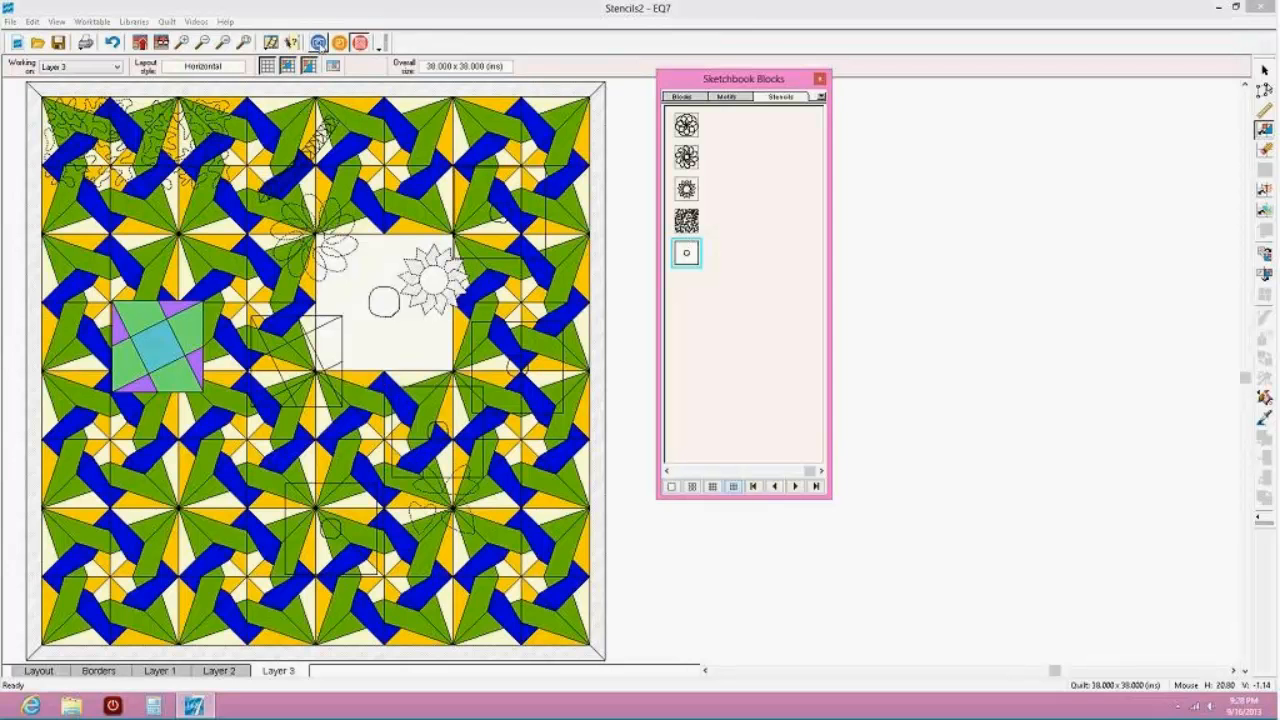
{"action": "left_click", "coordinate": [183, 43]}
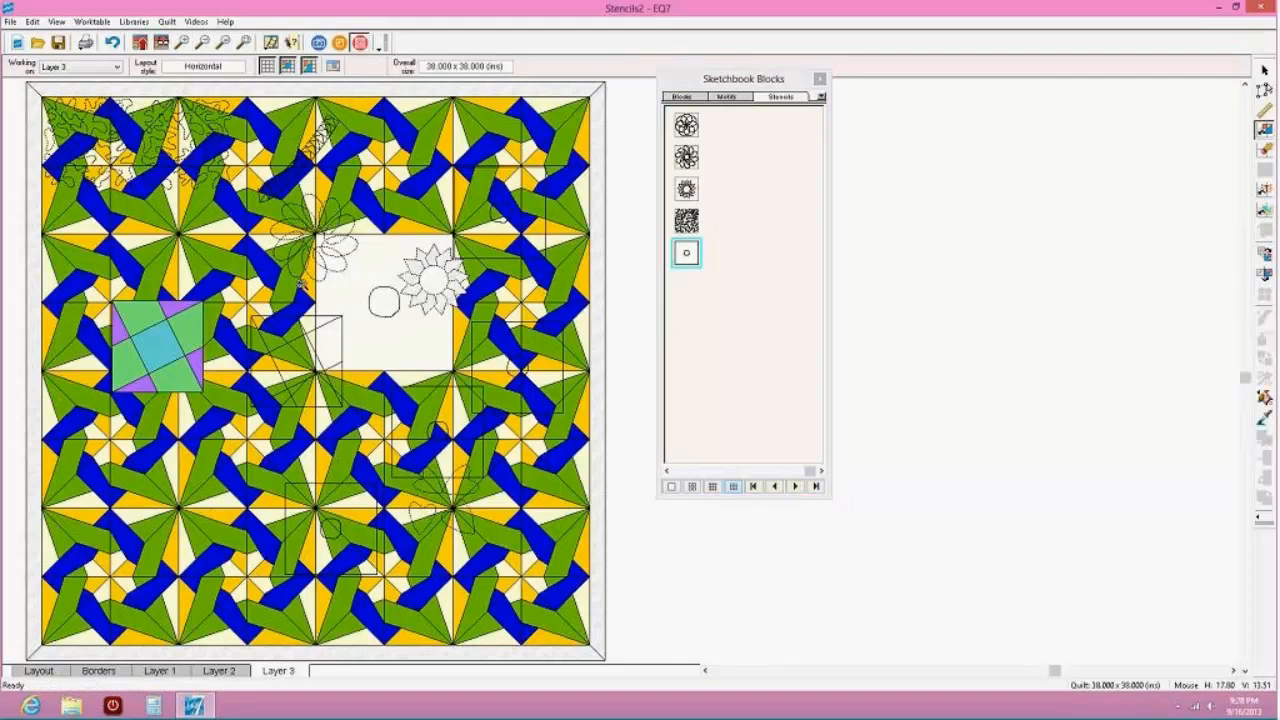
{"action": "left_click_drag", "start_coordinate": [392, 409], "coordinate": [463, 455]}
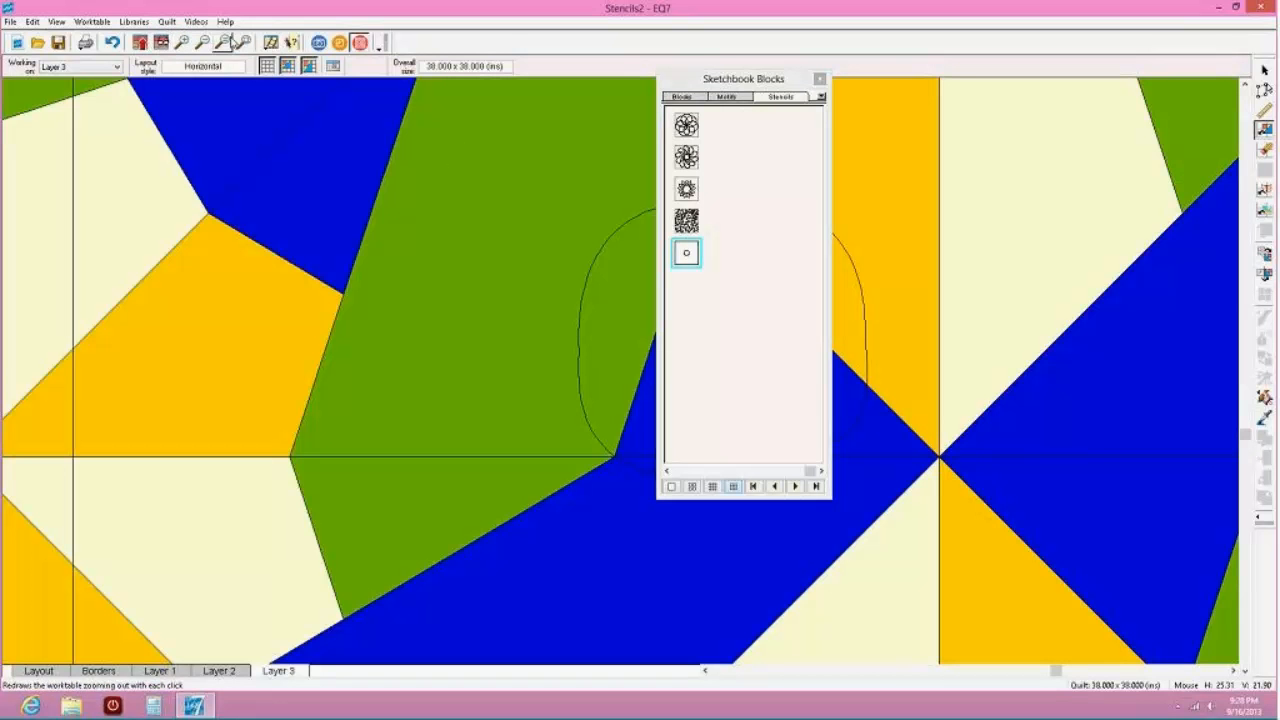
Return to the block worktable with the heart motif and check which new block types are offered
{"action": "left_click", "coordinate": [340, 43]}
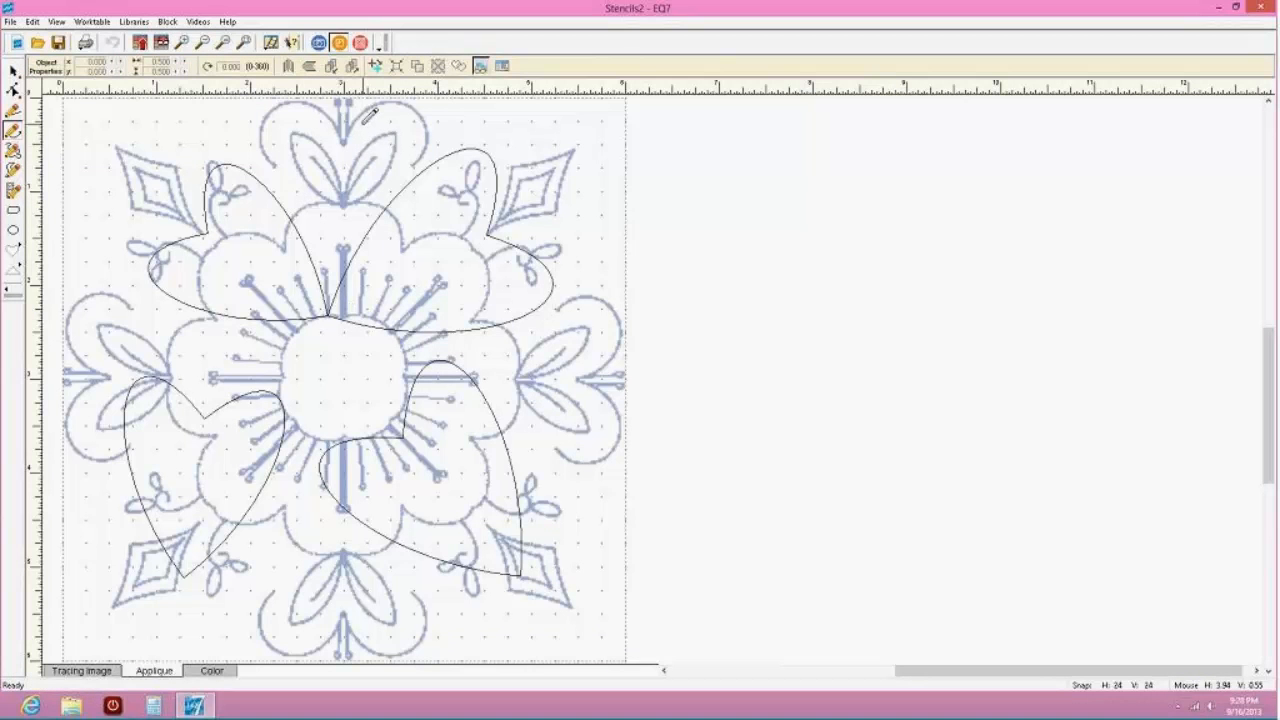
{"action": "left_click", "coordinate": [168, 22]}
{"action": "mouse_move", "coordinate": [190, 40]}
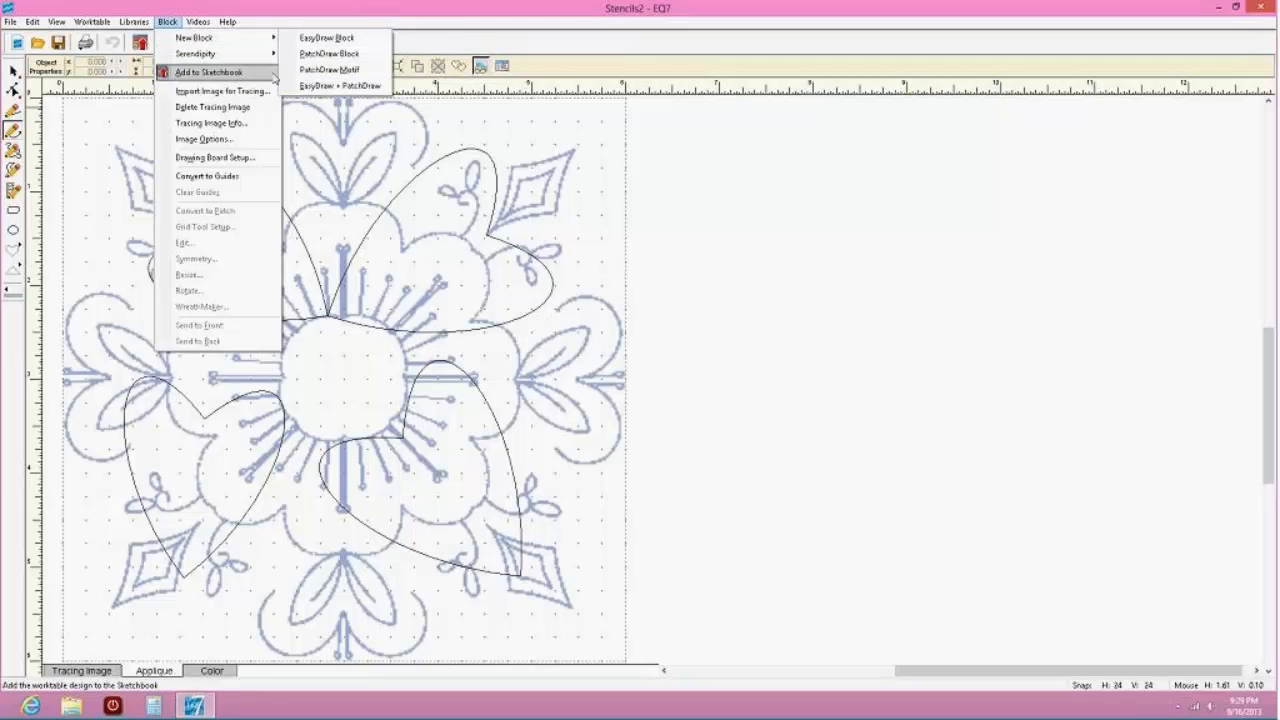
Look through the project sketchbook's blocks and motifs, and move the circle from the stencils back to the blocks
{"action": "left_click", "coordinate": [686, 236]}
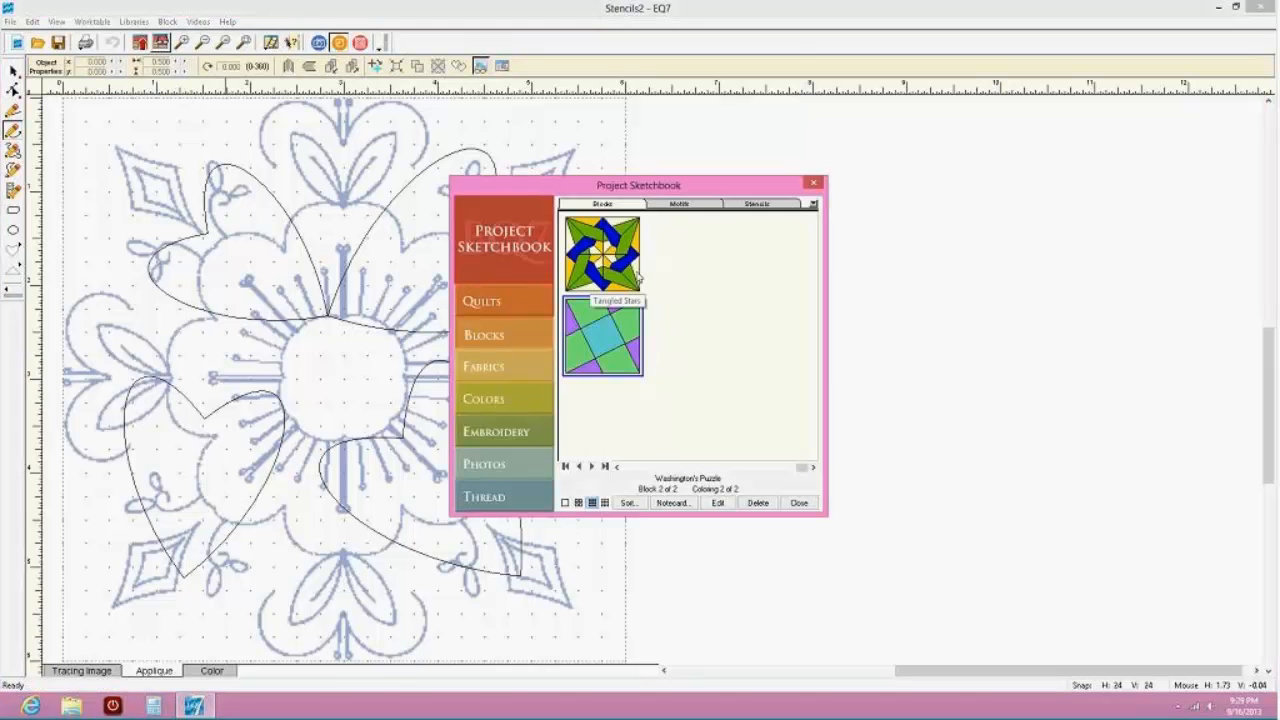
{"action": "left_click", "coordinate": [680, 205]}
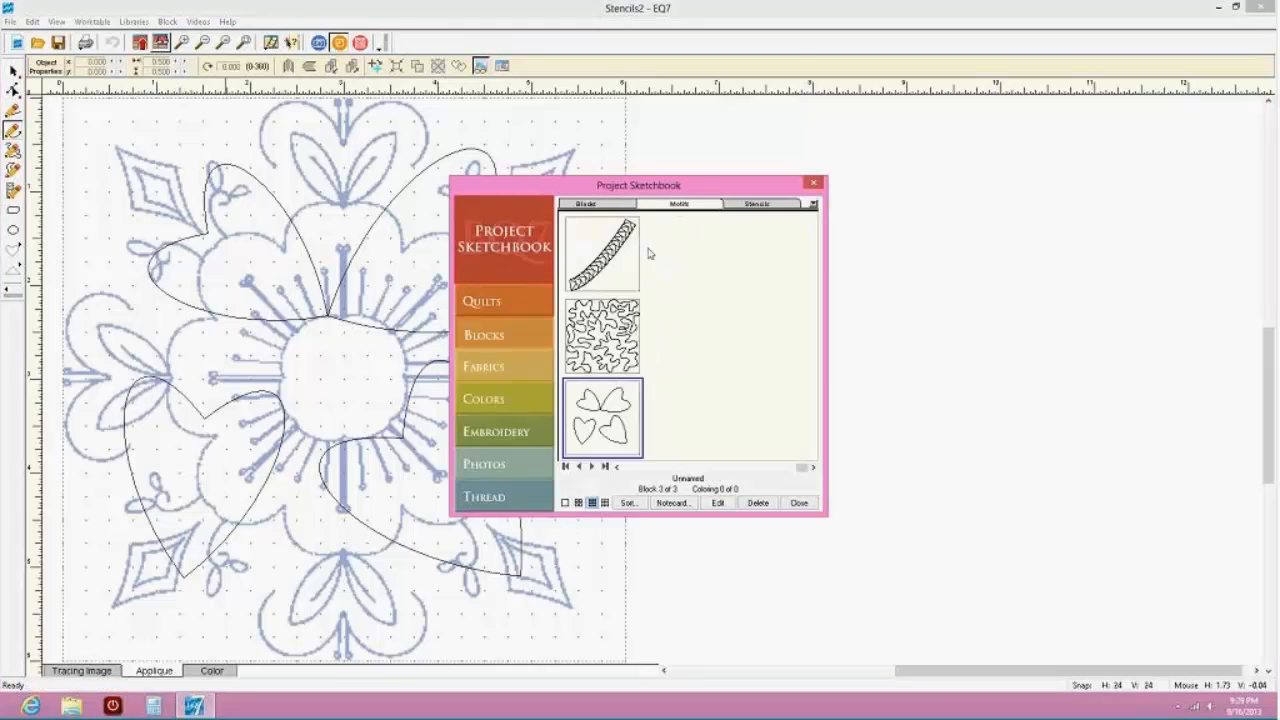
{"action": "left_click", "coordinate": [592, 204]}
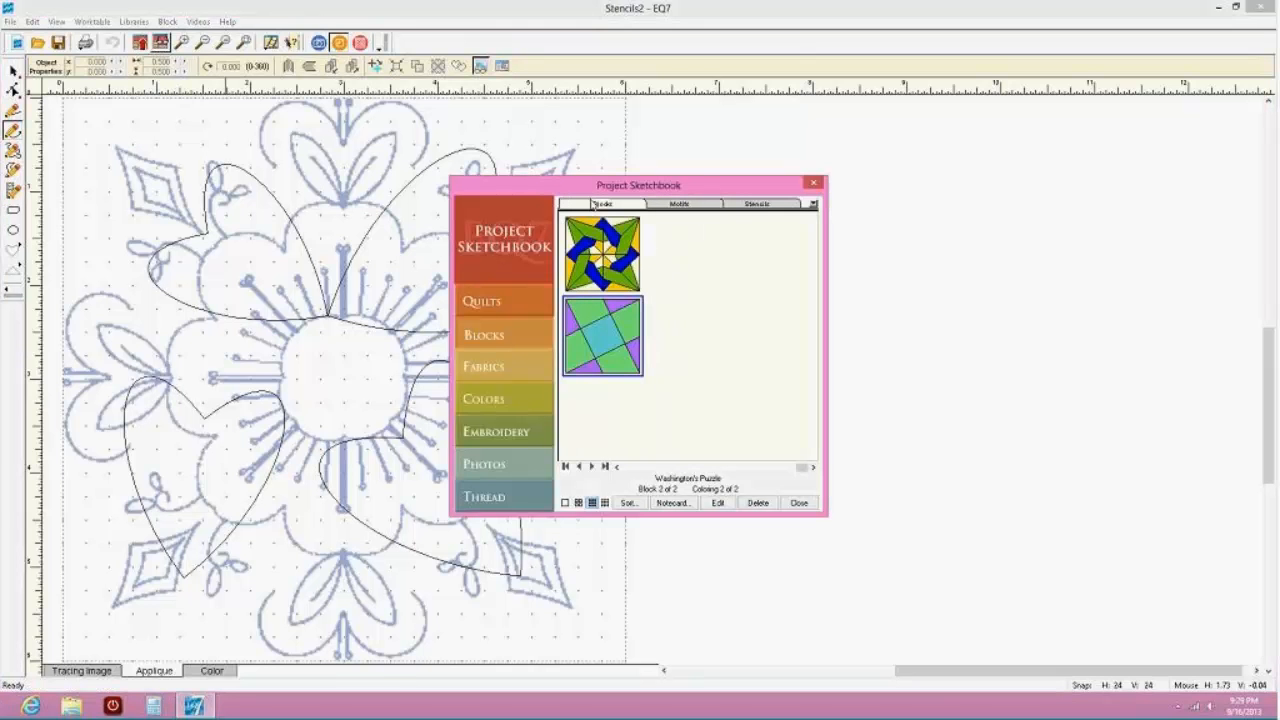
{"action": "left_click", "coordinate": [750, 204]}
{"action": "right_click", "coordinate": [688, 326]}
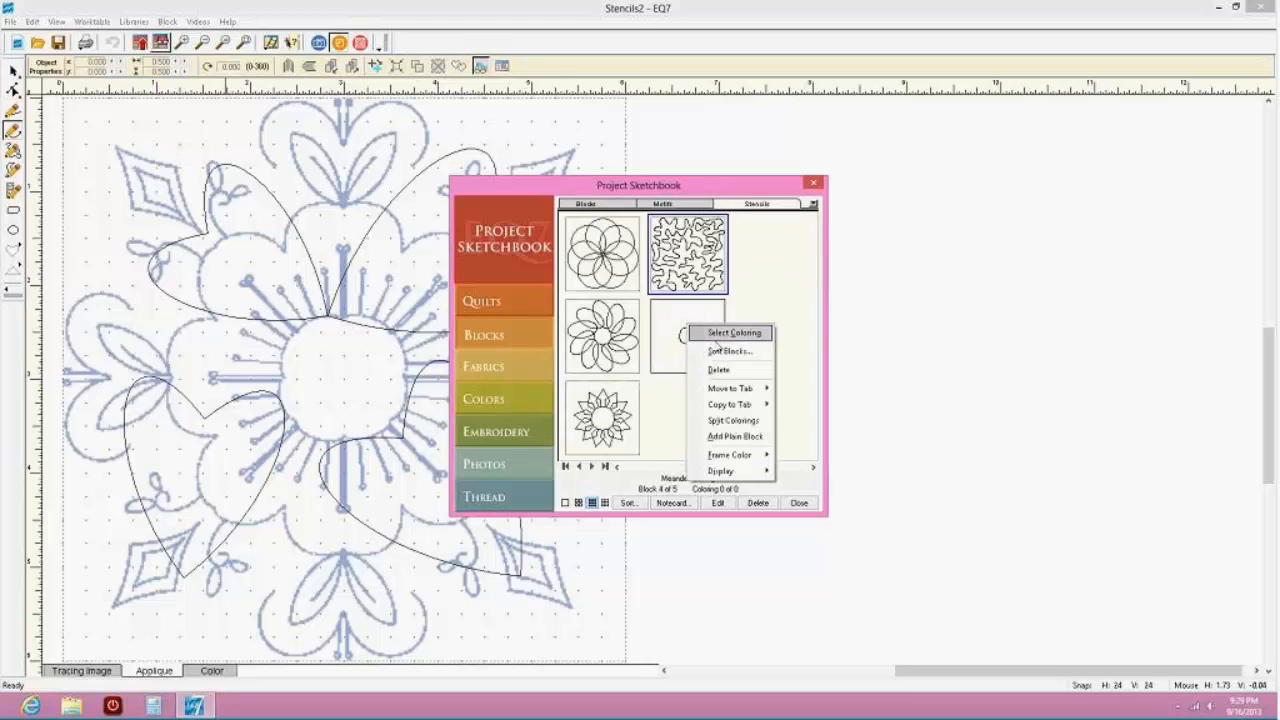
{"action": "left_click", "coordinate": [661, 328]}
{"action": "right_click", "coordinate": [669, 333]}
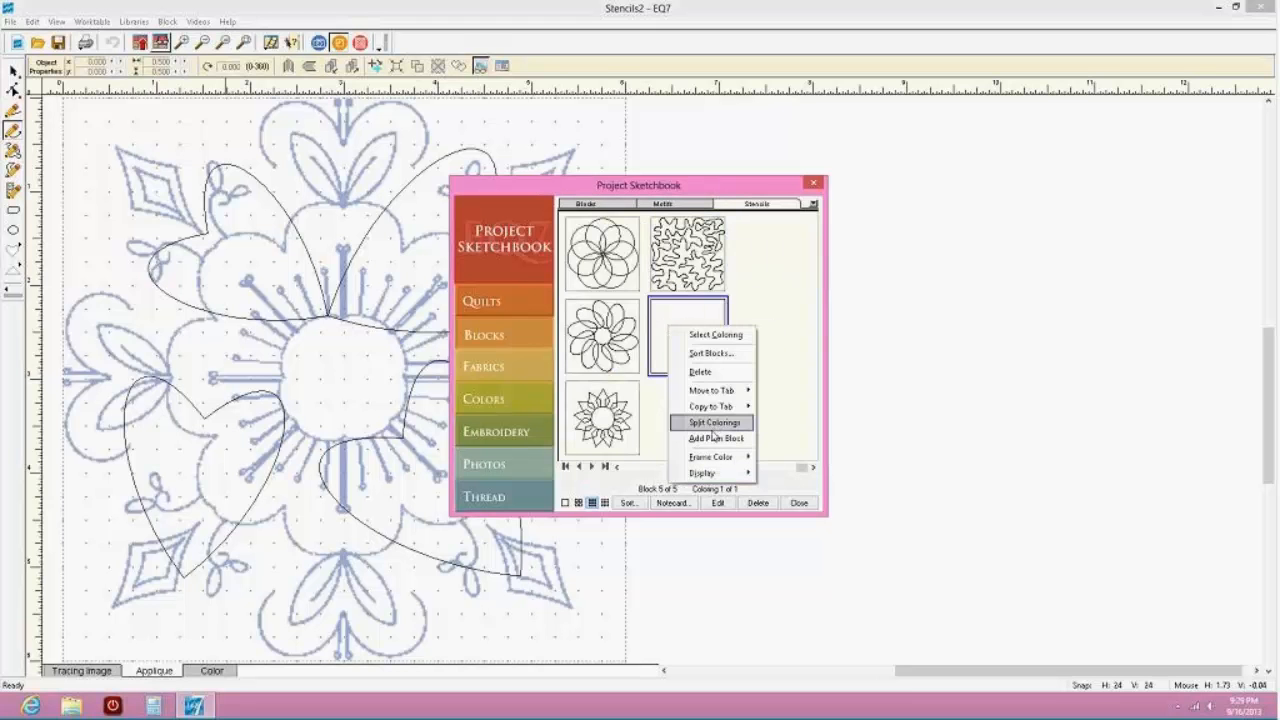
{"action": "mouse_move", "coordinate": [711, 393]}
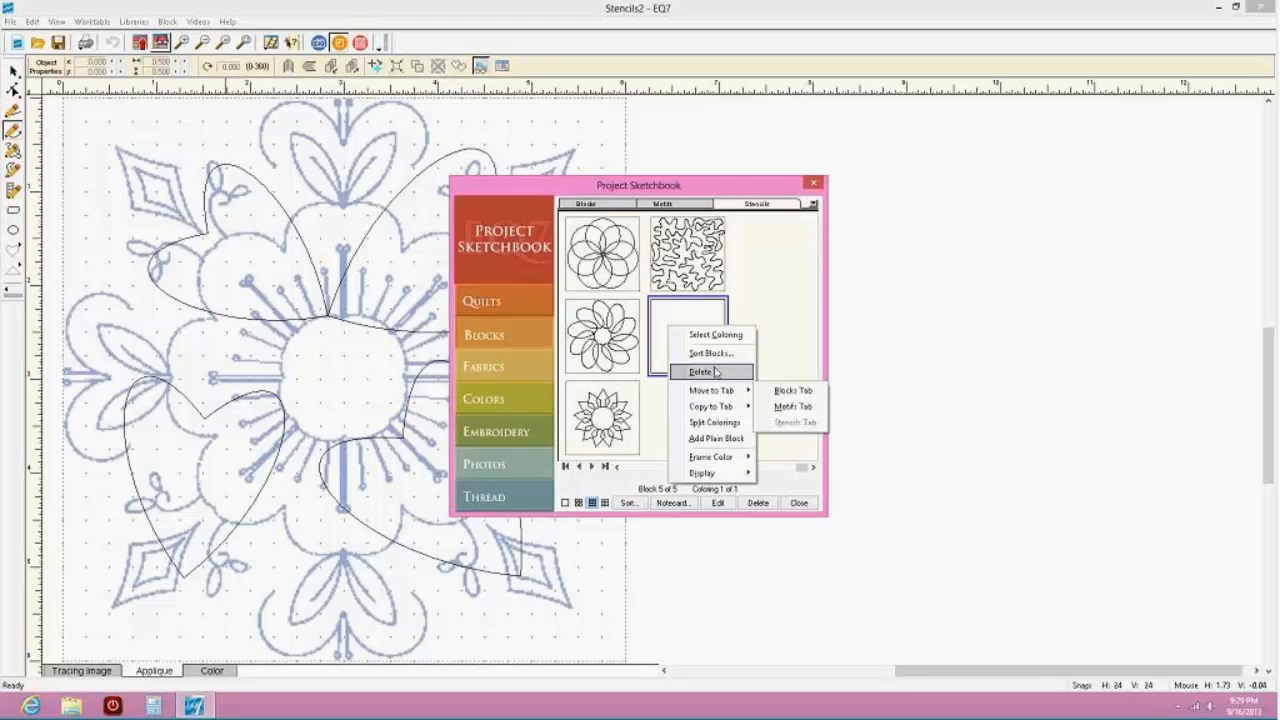
{"action": "left_click", "coordinate": [790, 406]}
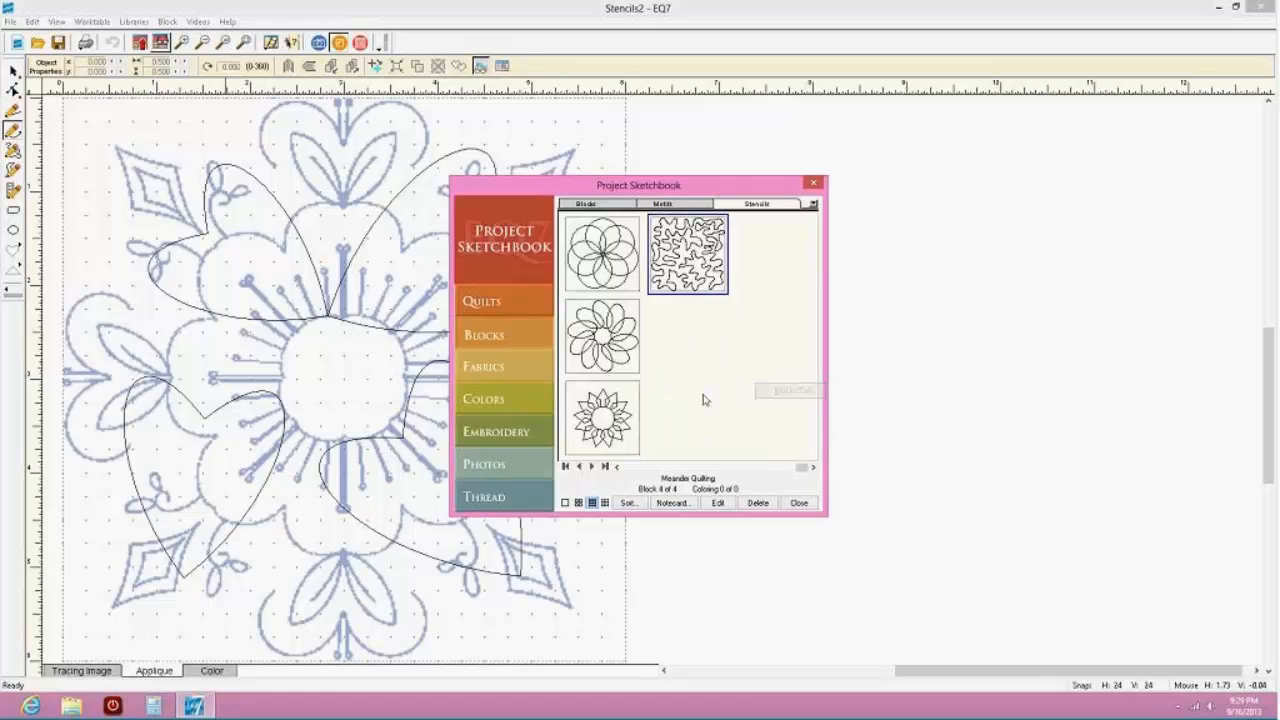
Show the sketchbook's blocks and review the move and copy options offered for the circle block
{"action": "left_click", "coordinate": [607, 204]}
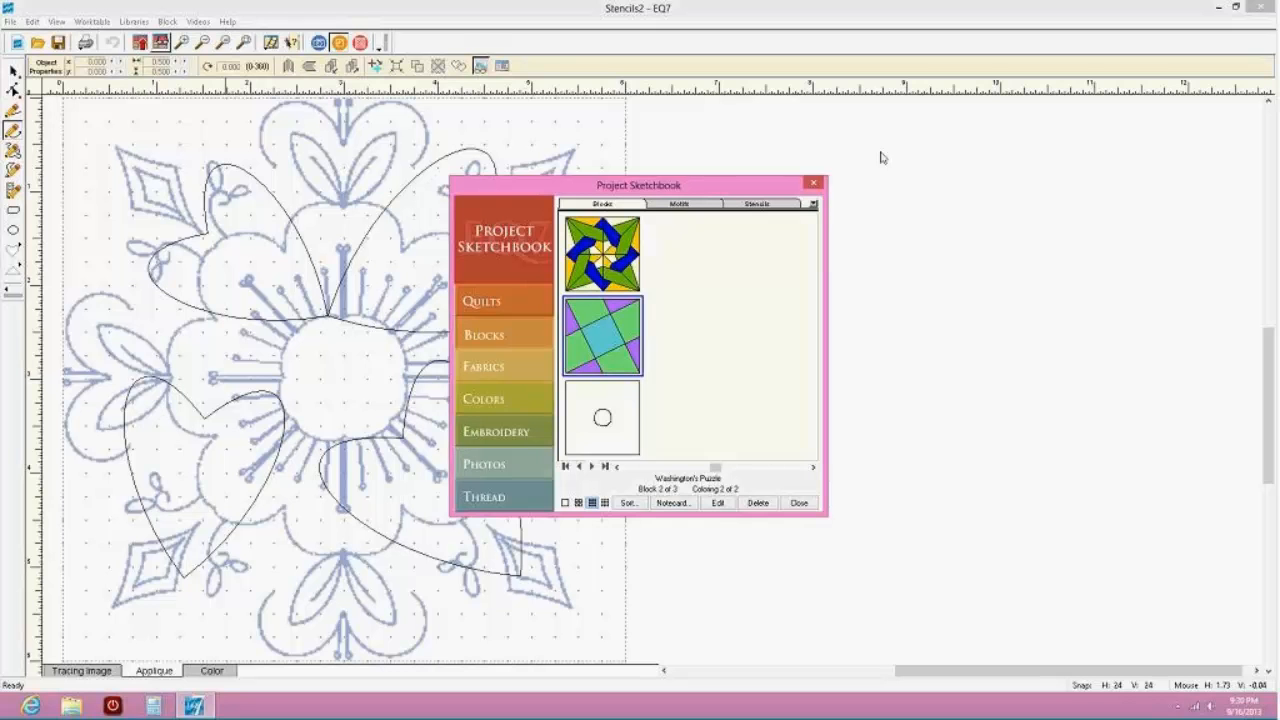
{"action": "right_click", "coordinate": [625, 409]}
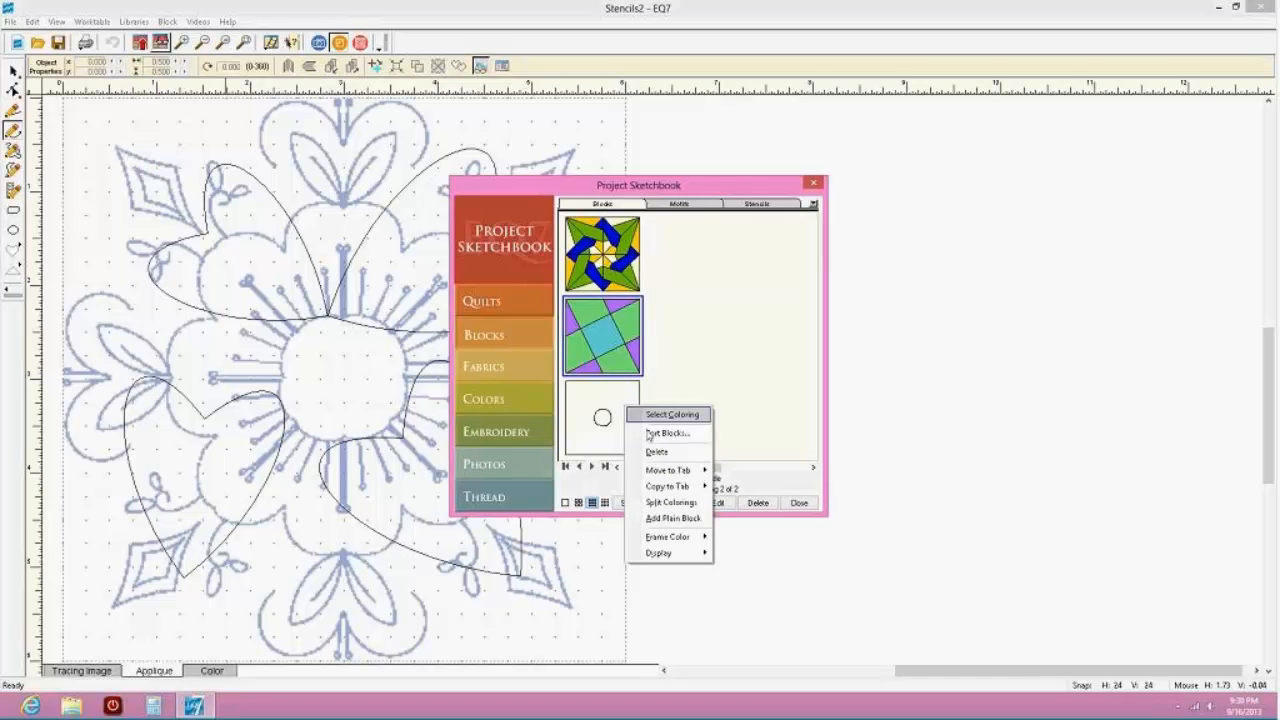
{"action": "mouse_move", "coordinate": [652, 487]}
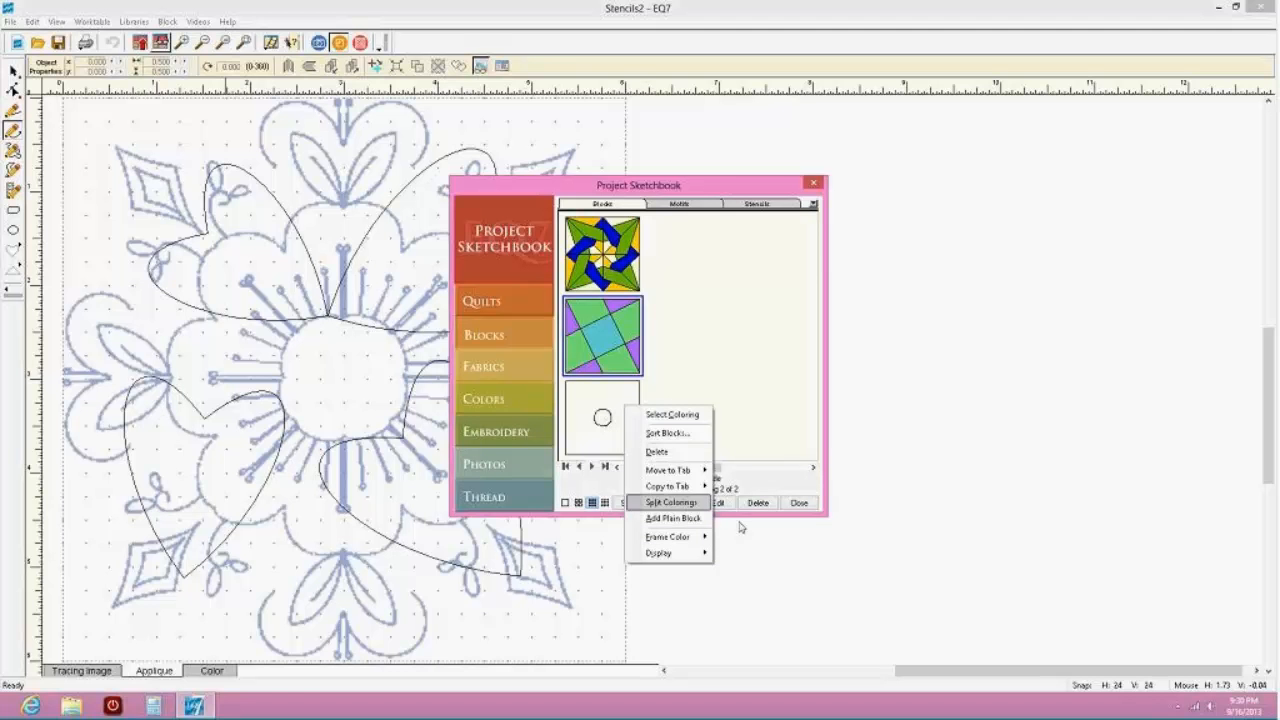
{"action": "left_click", "coordinate": [766, 425]}
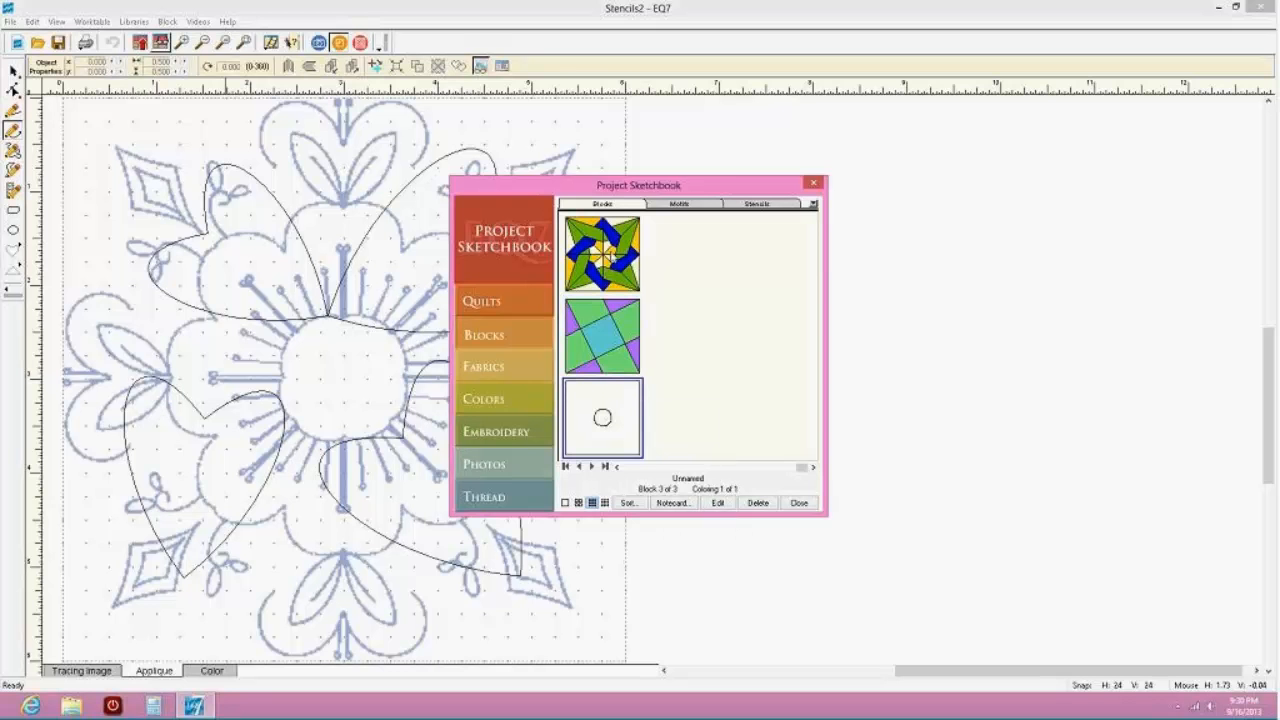
Open the Tangled Stars block for editing and compare its coloring with its EasyDraw lines
{"action": "left_click", "coordinate": [605, 257]}
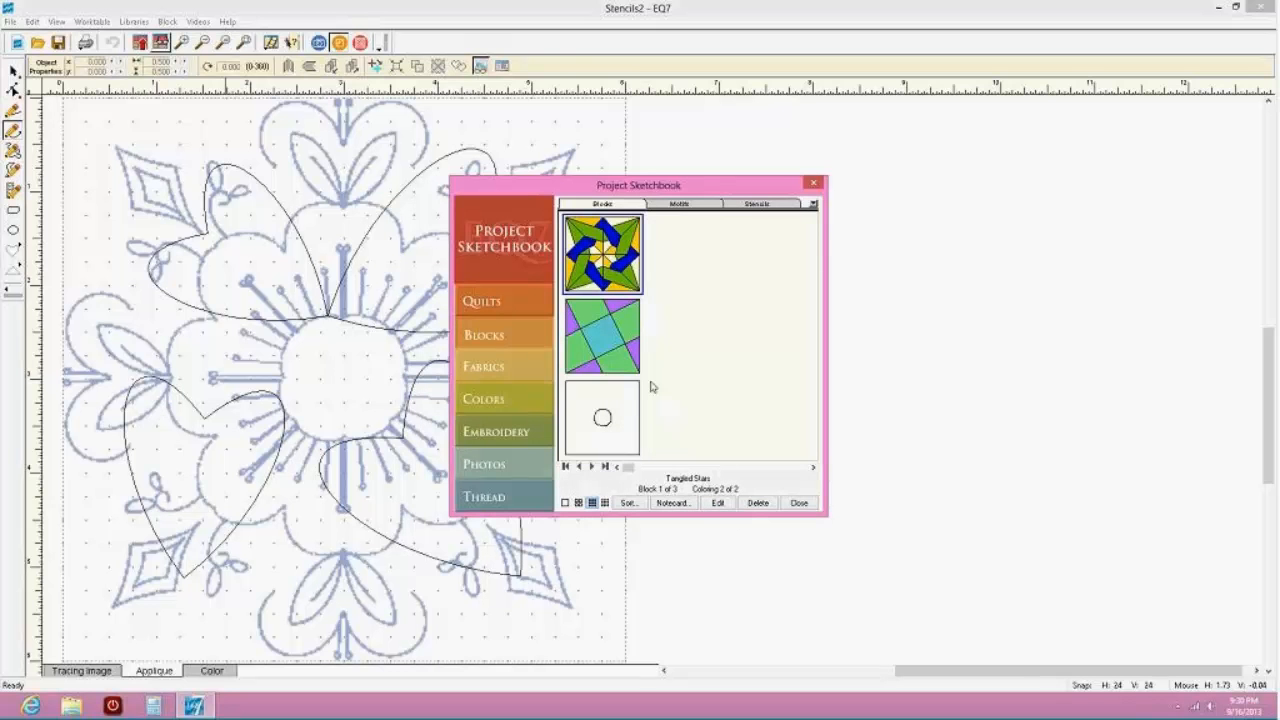
{"action": "left_click", "coordinate": [714, 503]}
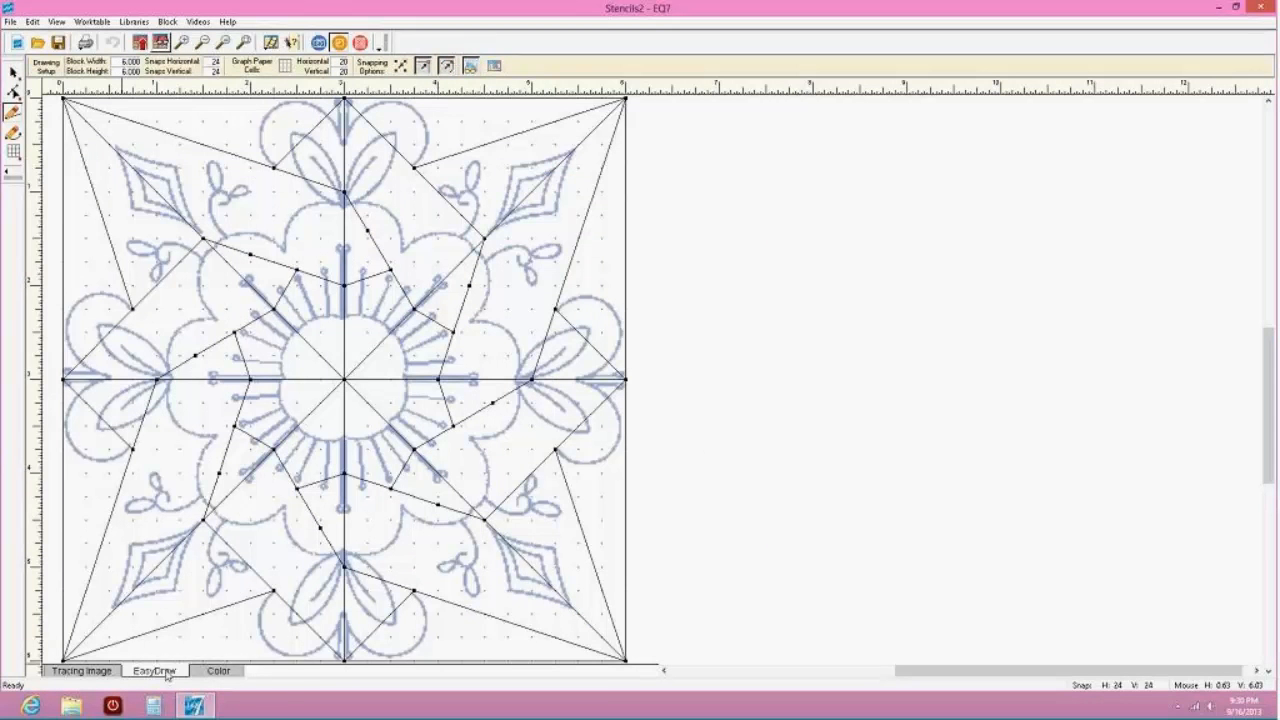
{"action": "left_click", "coordinate": [234, 674]}
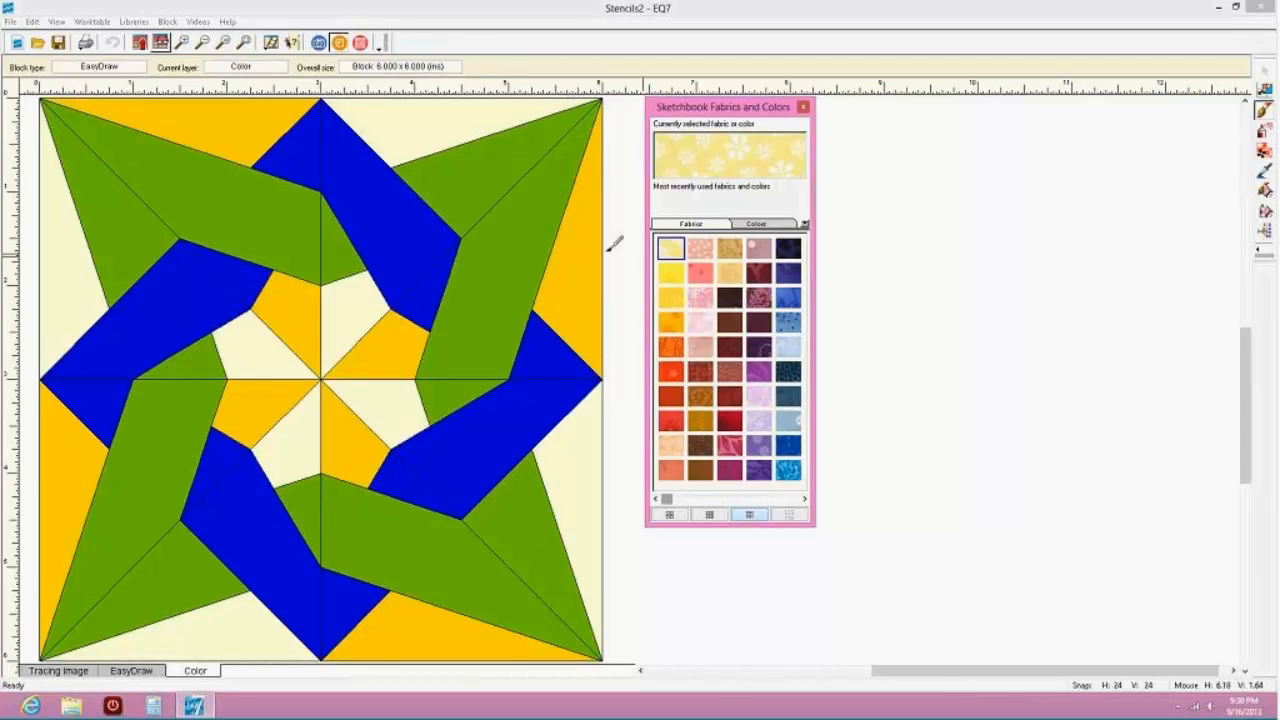
{"action": "left_click", "coordinate": [131, 671]}
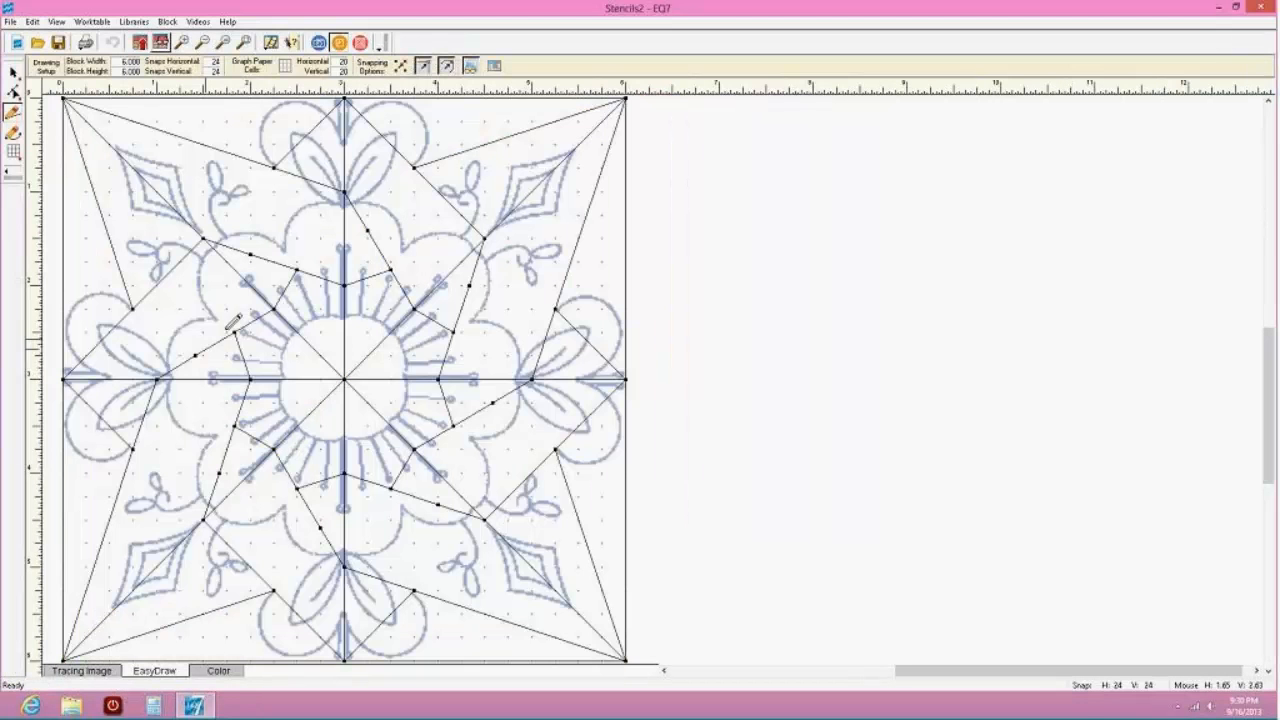
Check which print options are offered for the Tangled Stars block
{"action": "left_click", "coordinate": [12, 21]}
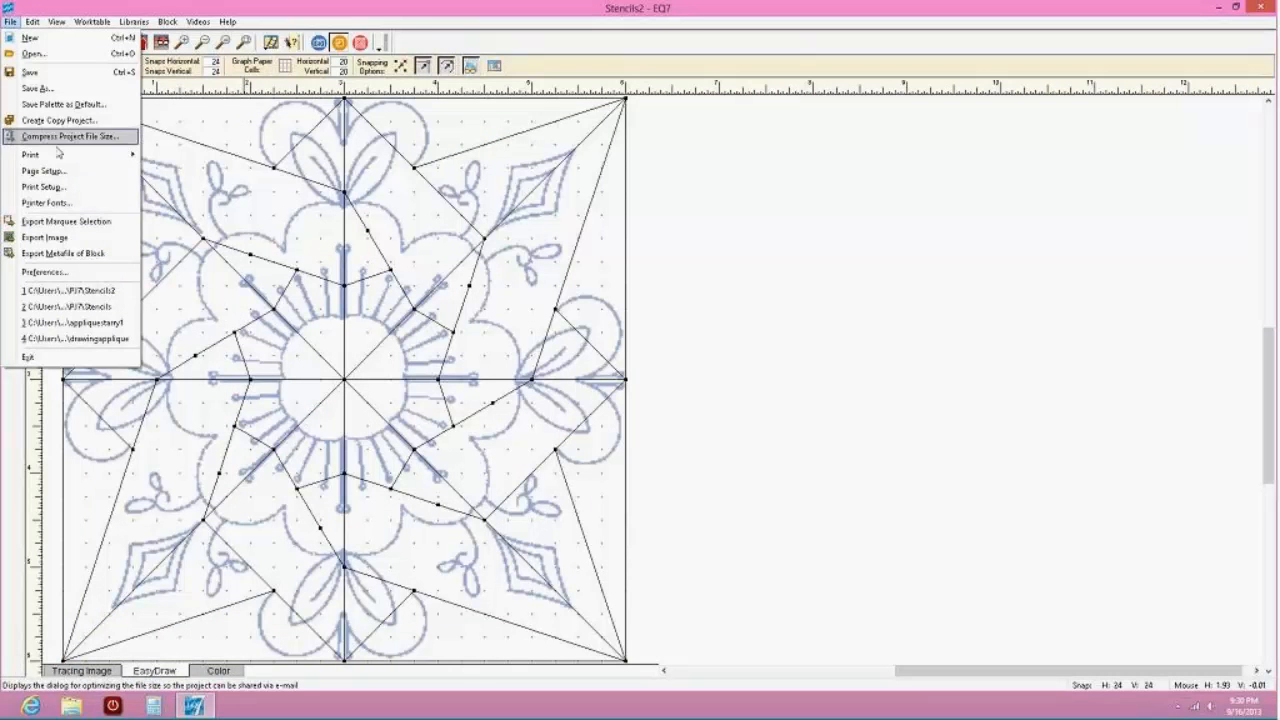
{"action": "mouse_move", "coordinate": [77, 157]}
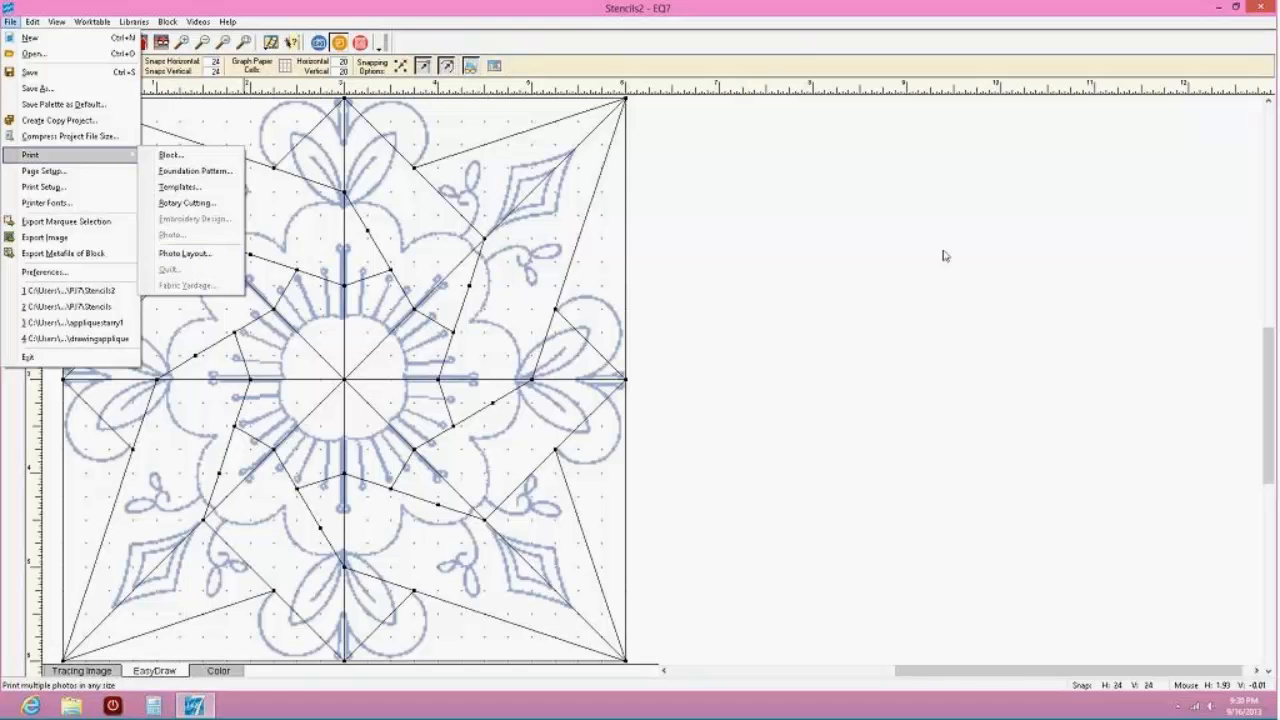
{"action": "left_click", "coordinate": [755, 243]}
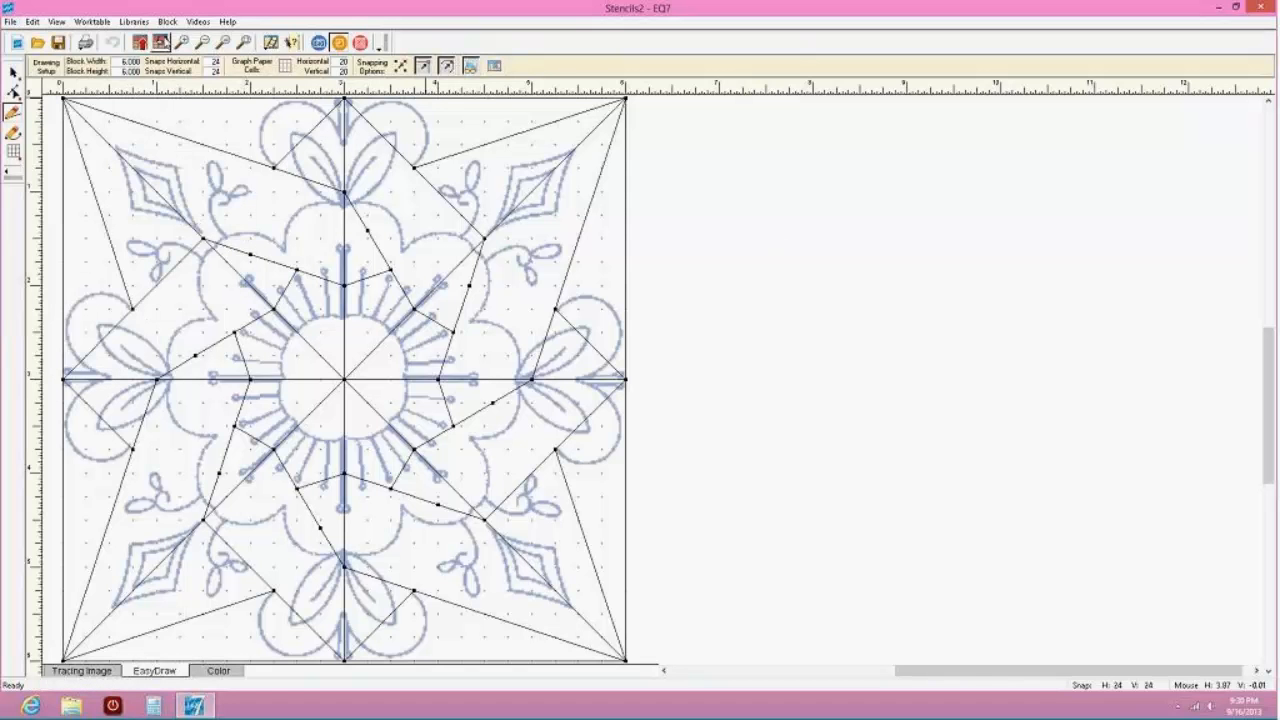
Open the Lopsided Loopy Wreath from the project sketchbook's stencils for editing
{"action": "left_click", "coordinate": [160, 42]}
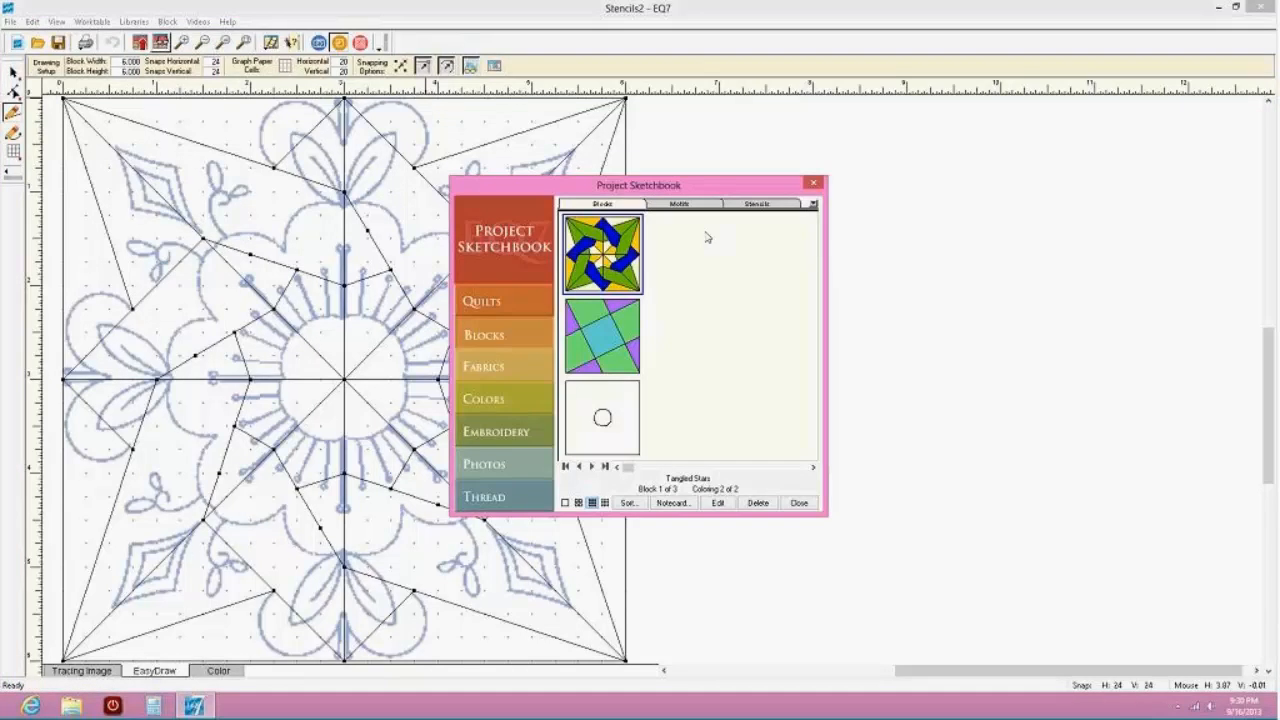
{"action": "left_click", "coordinate": [750, 205]}
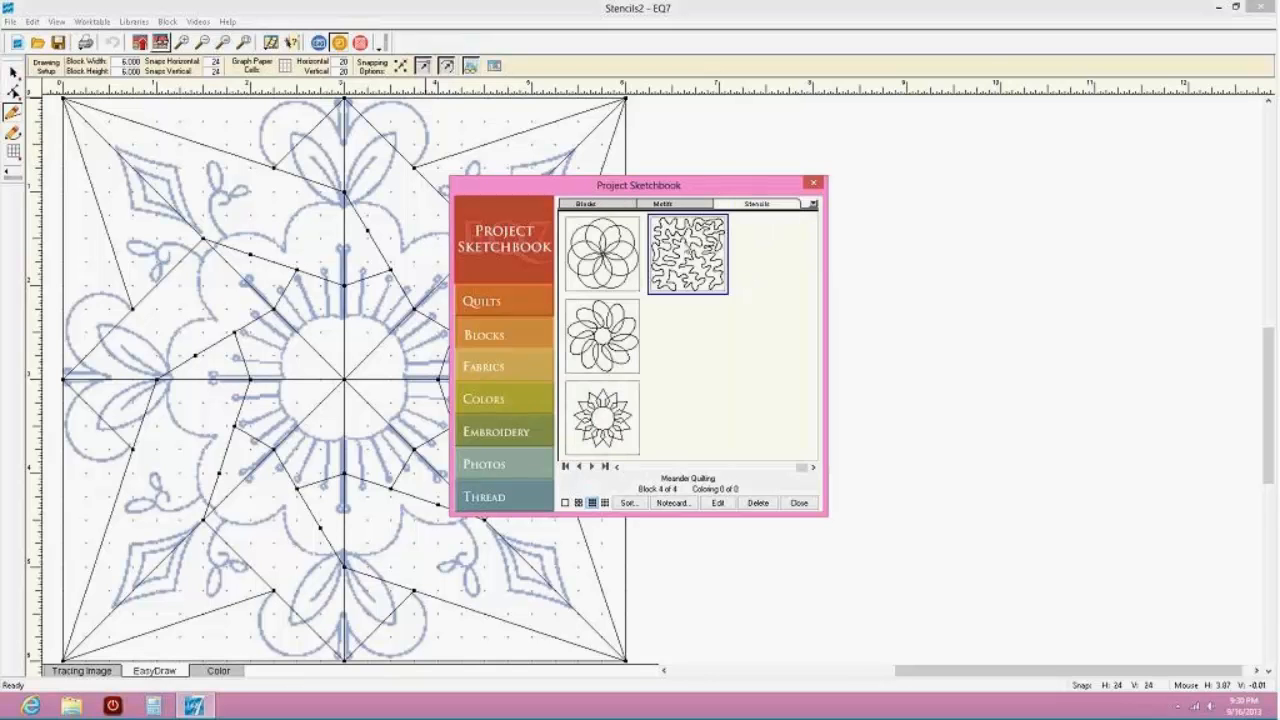
{"action": "left_click", "coordinate": [599, 320]}
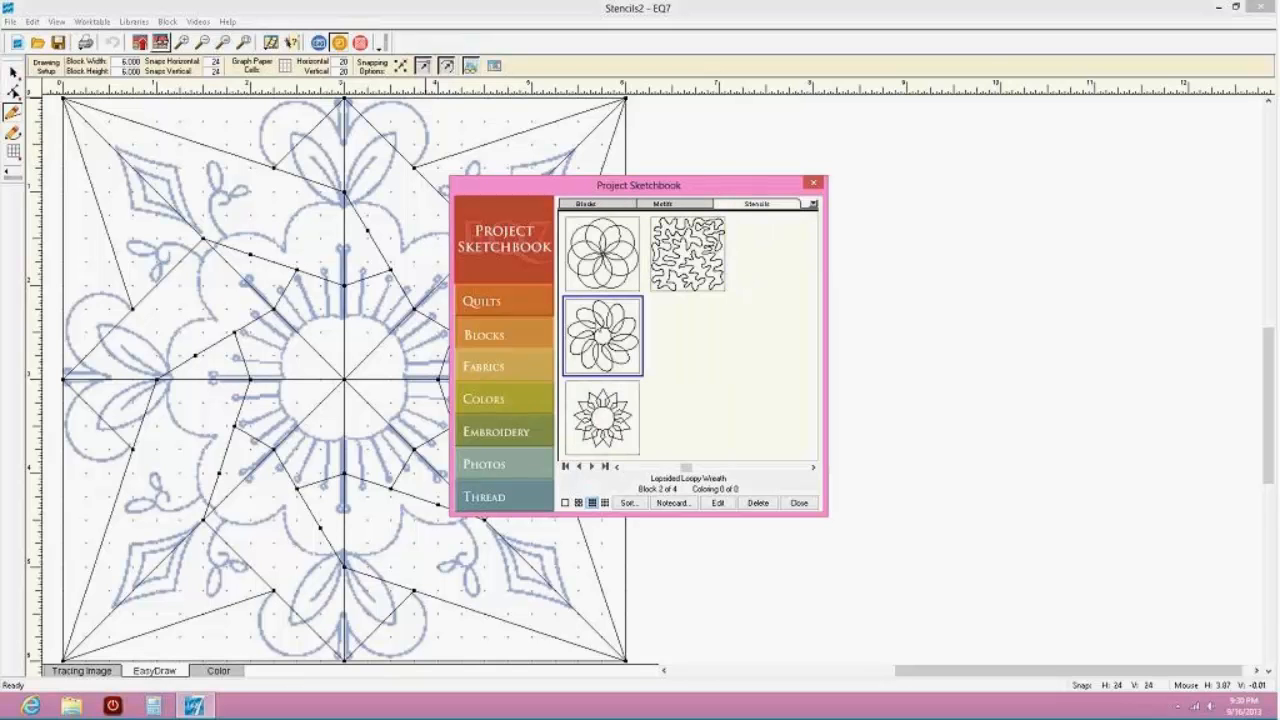
{"action": "left_click", "coordinate": [717, 502]}
Preview the Lopsided Loopy Wreath block printed in the Quilting stencil style, and close the print dialog without printing
{"action": "left_click", "coordinate": [10, 21]}
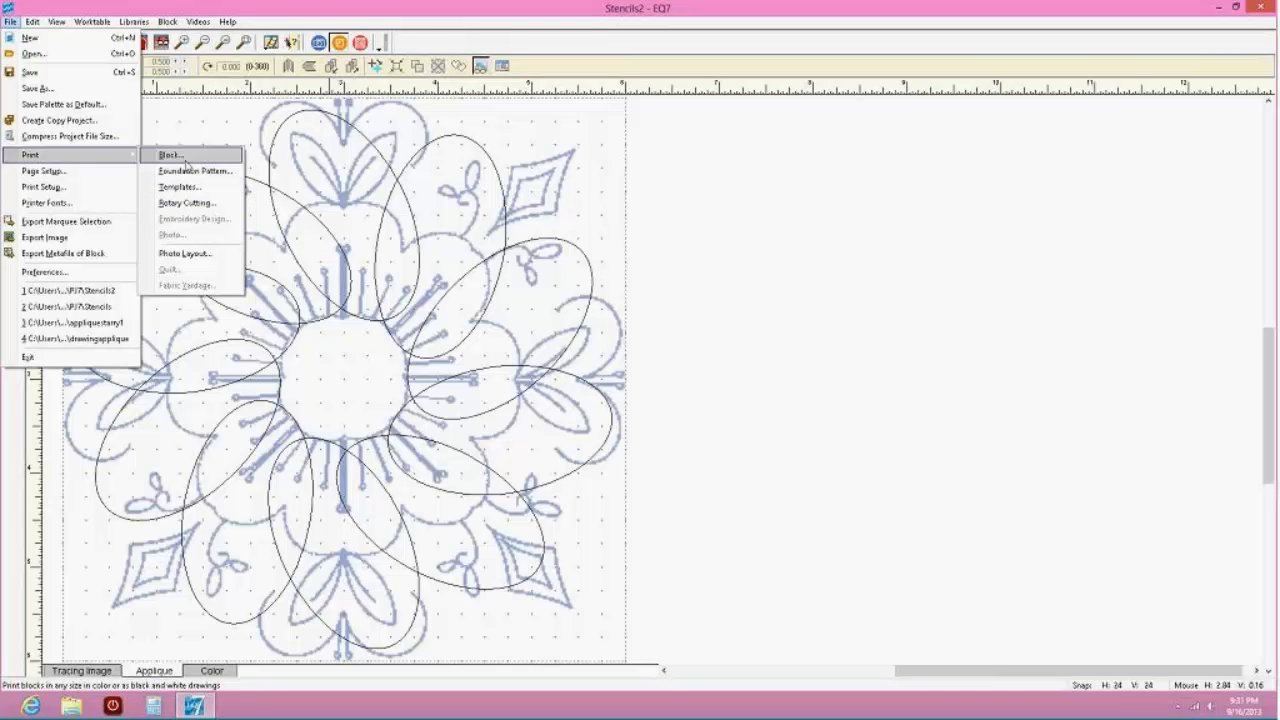
{"action": "left_click", "coordinate": [172, 156]}
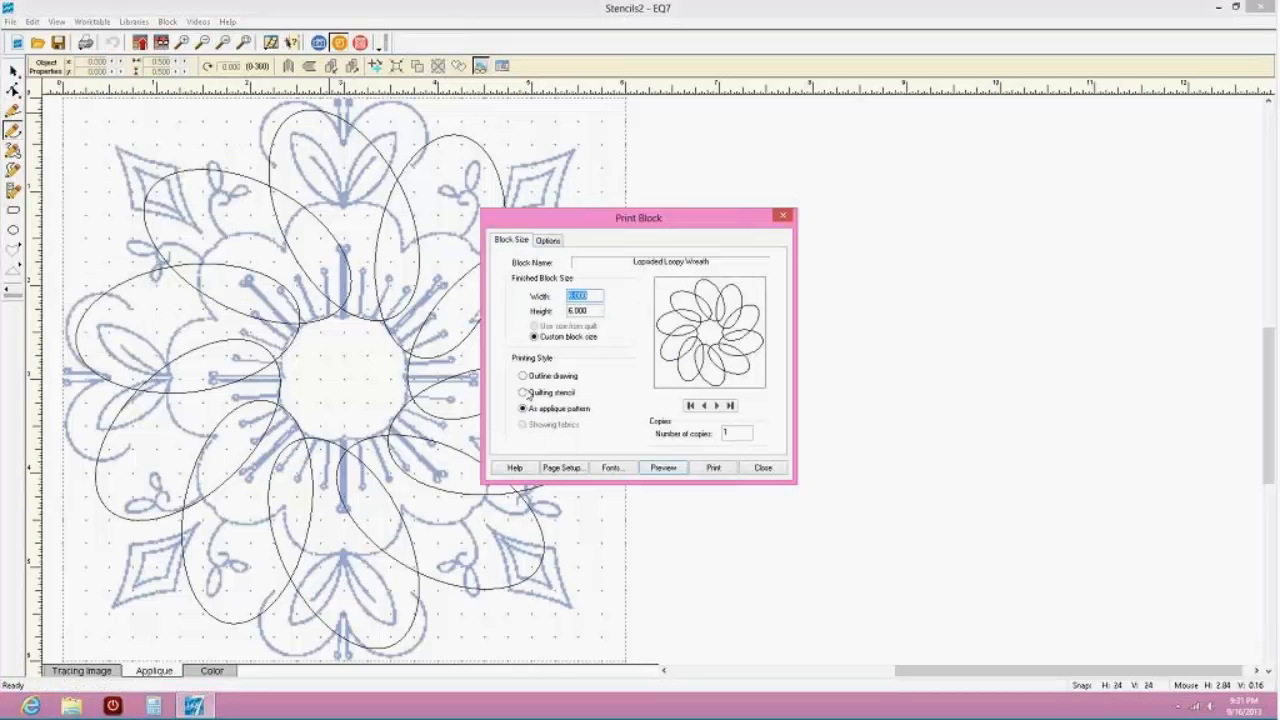
{"action": "left_click", "coordinate": [523, 392]}
{"action": "left_click", "coordinate": [663, 467]}
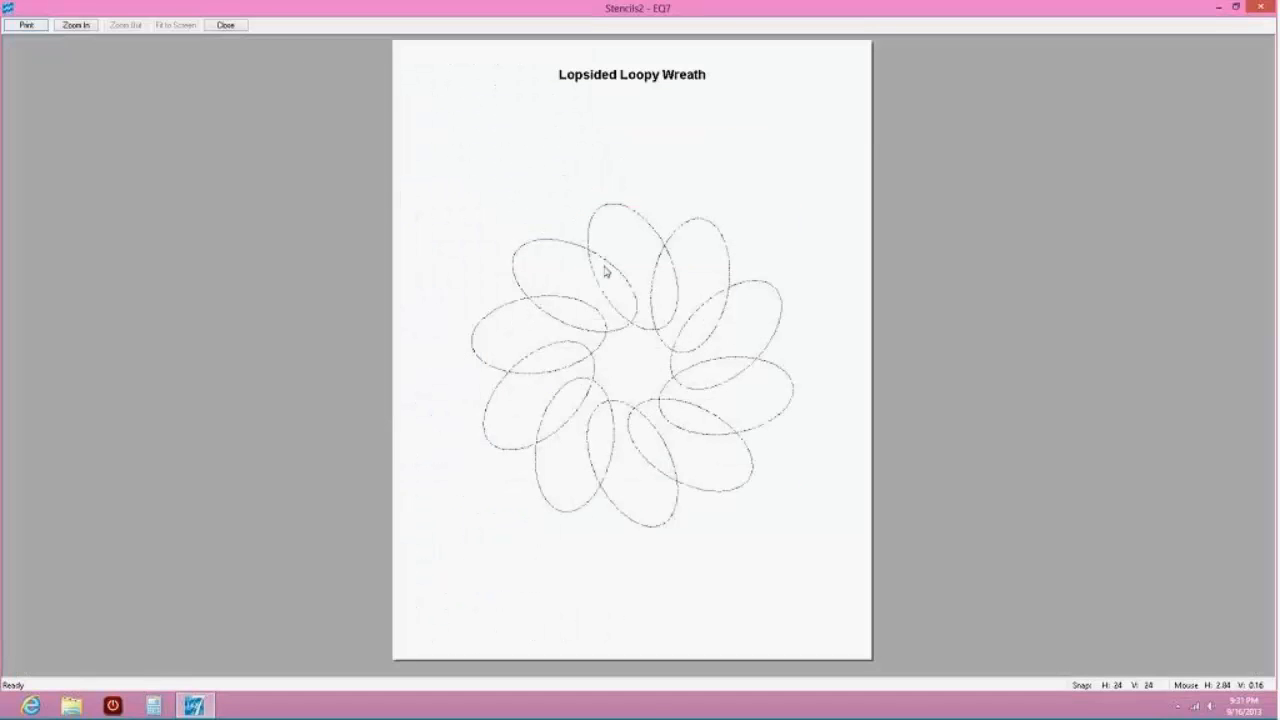
{"action": "left_click", "coordinate": [243, 26]}
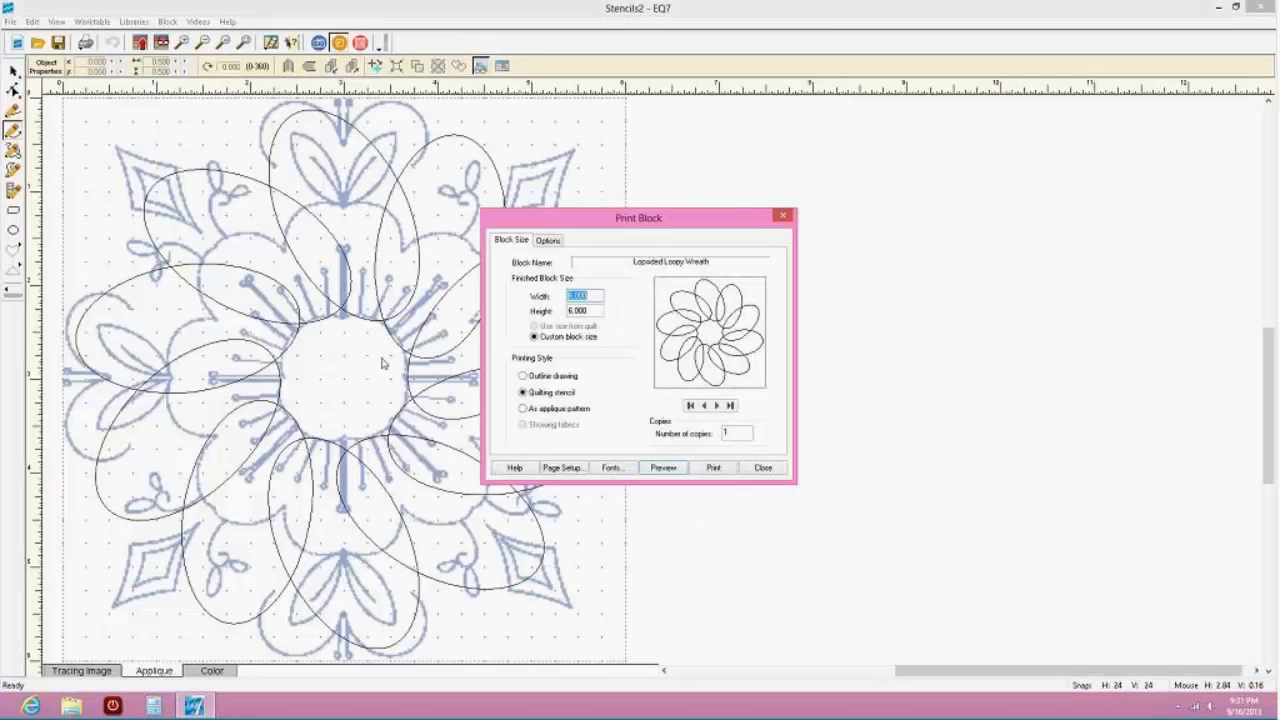
{"action": "left_click", "coordinate": [763, 468]}
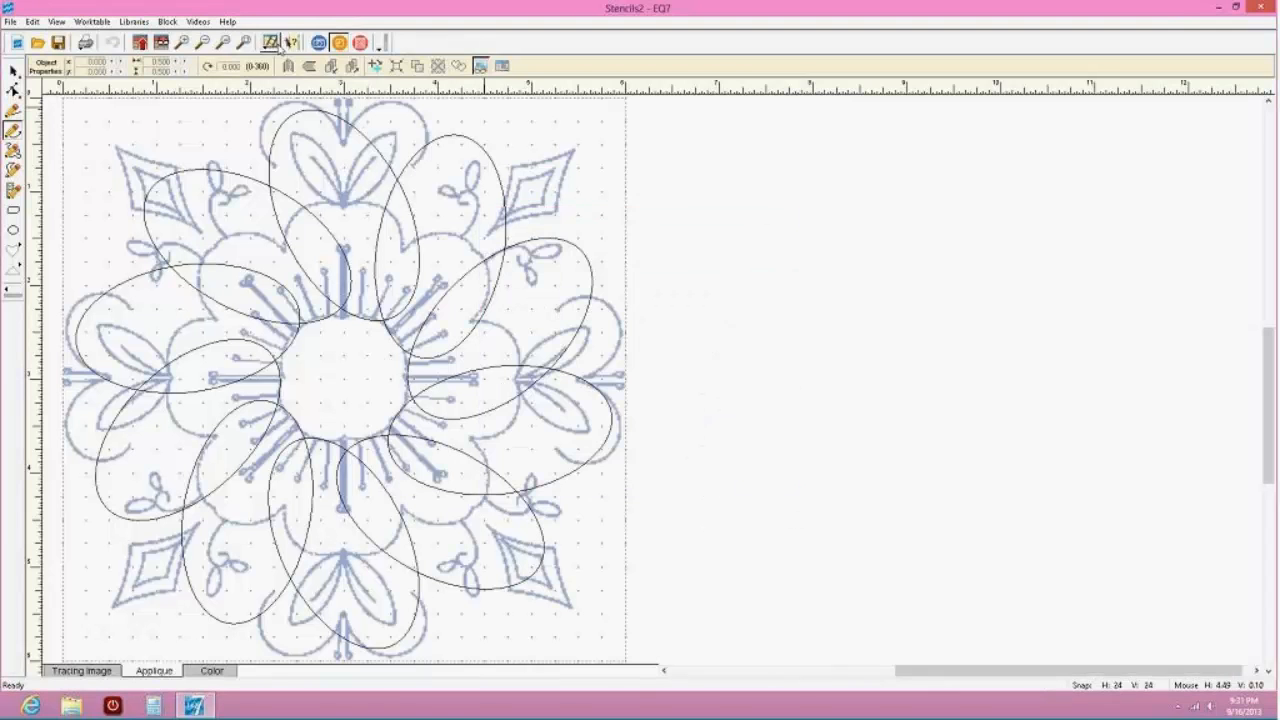
Open the Tangled Stars block from the sketchbook for editing and check its template print settings
{"action": "left_click", "coordinate": [160, 43]}
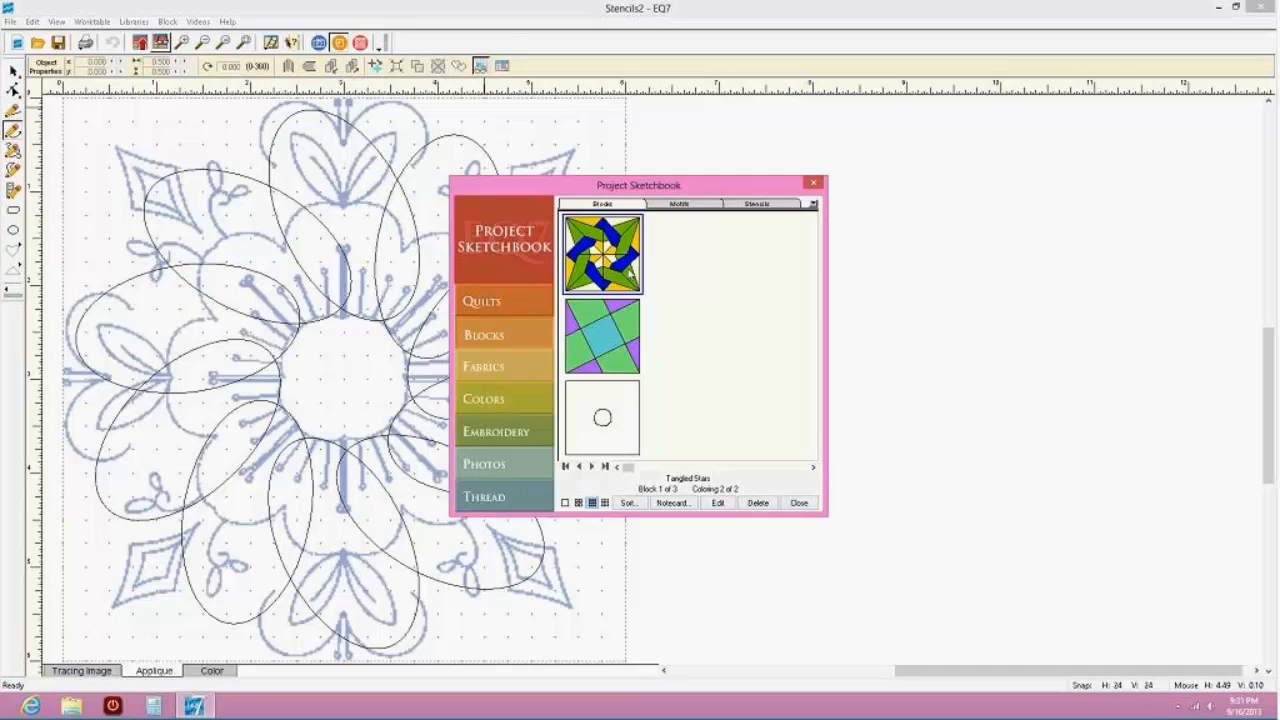
{"action": "left_click", "coordinate": [719, 503]}
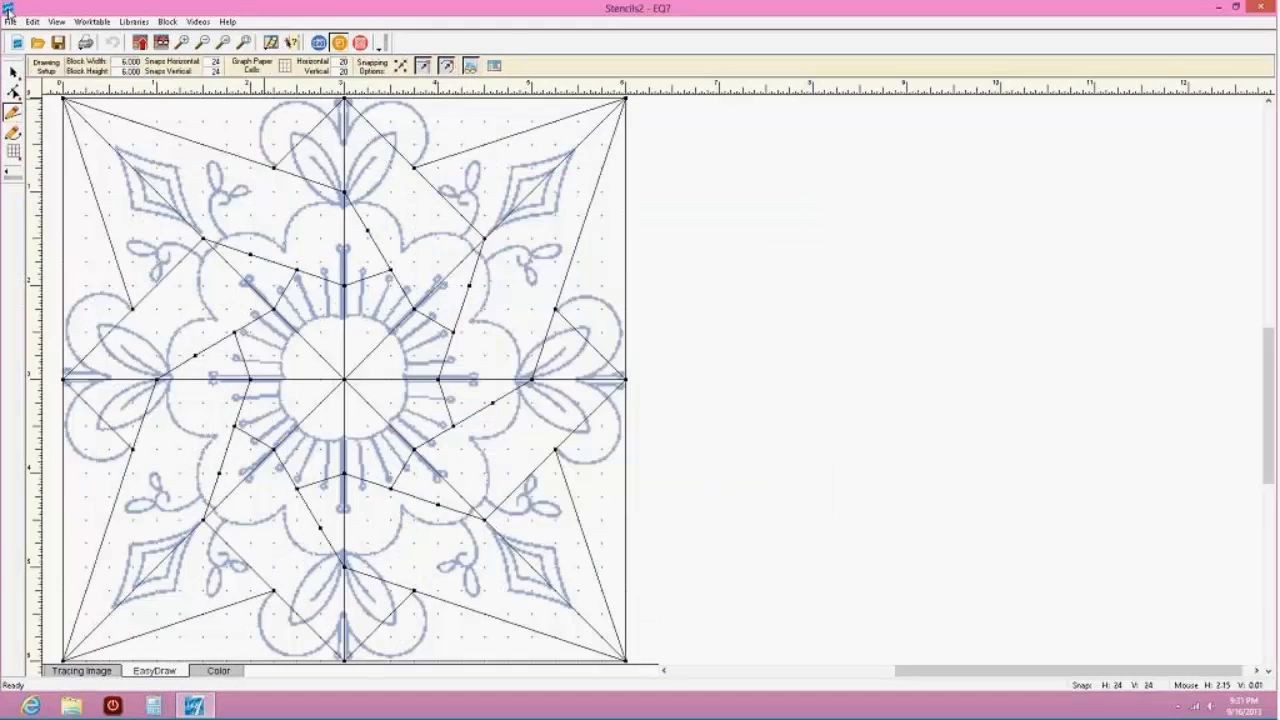
{"action": "left_click", "coordinate": [10, 21]}
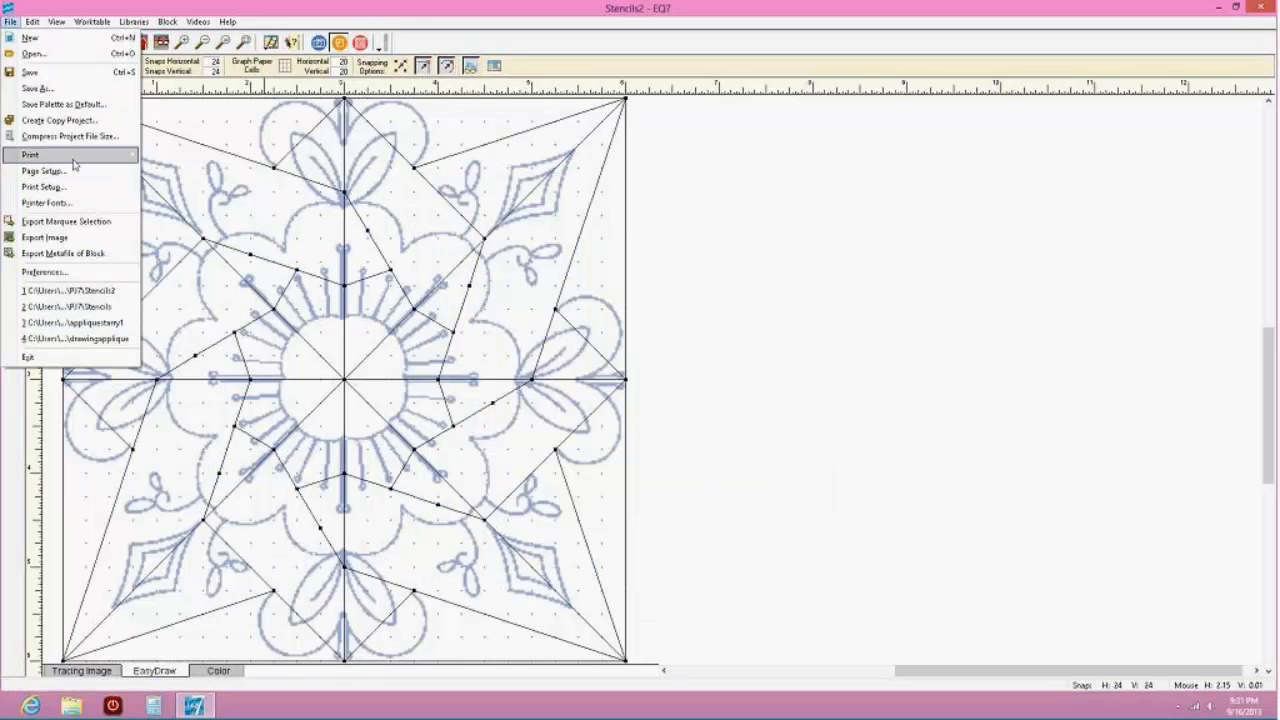
{"action": "left_click", "coordinate": [178, 188]}
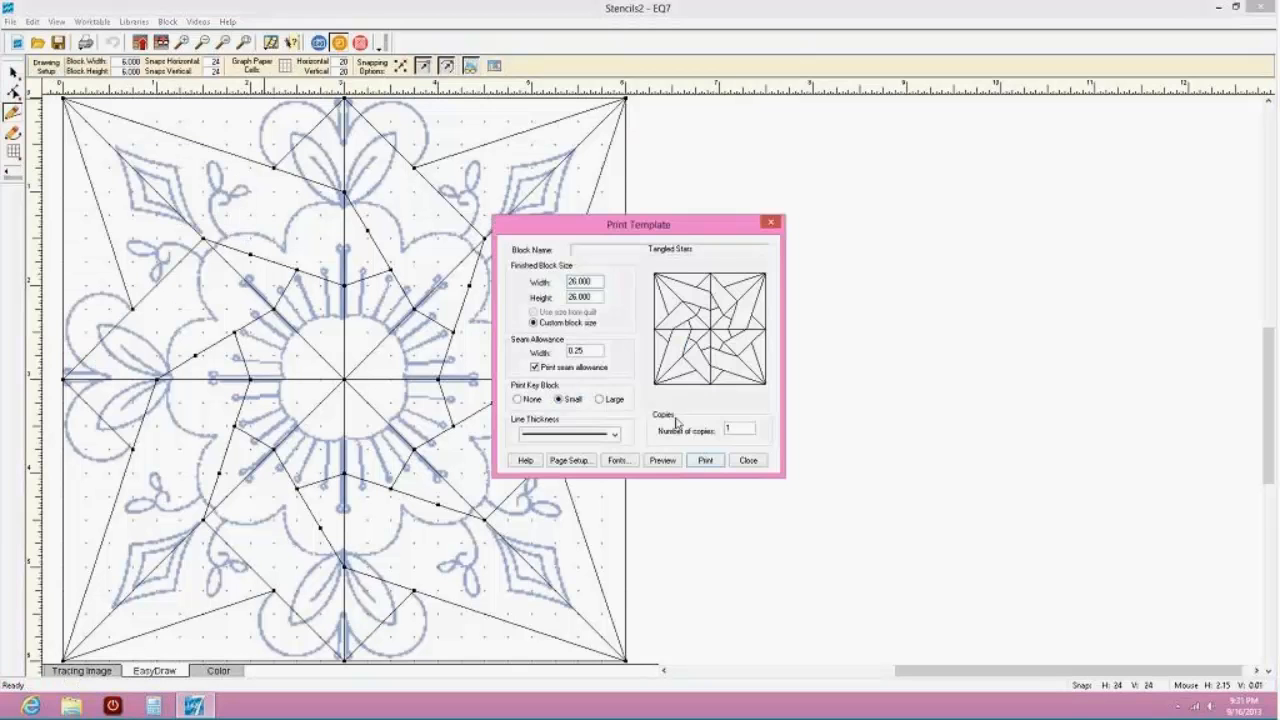
{"action": "left_click", "coordinate": [748, 460]}
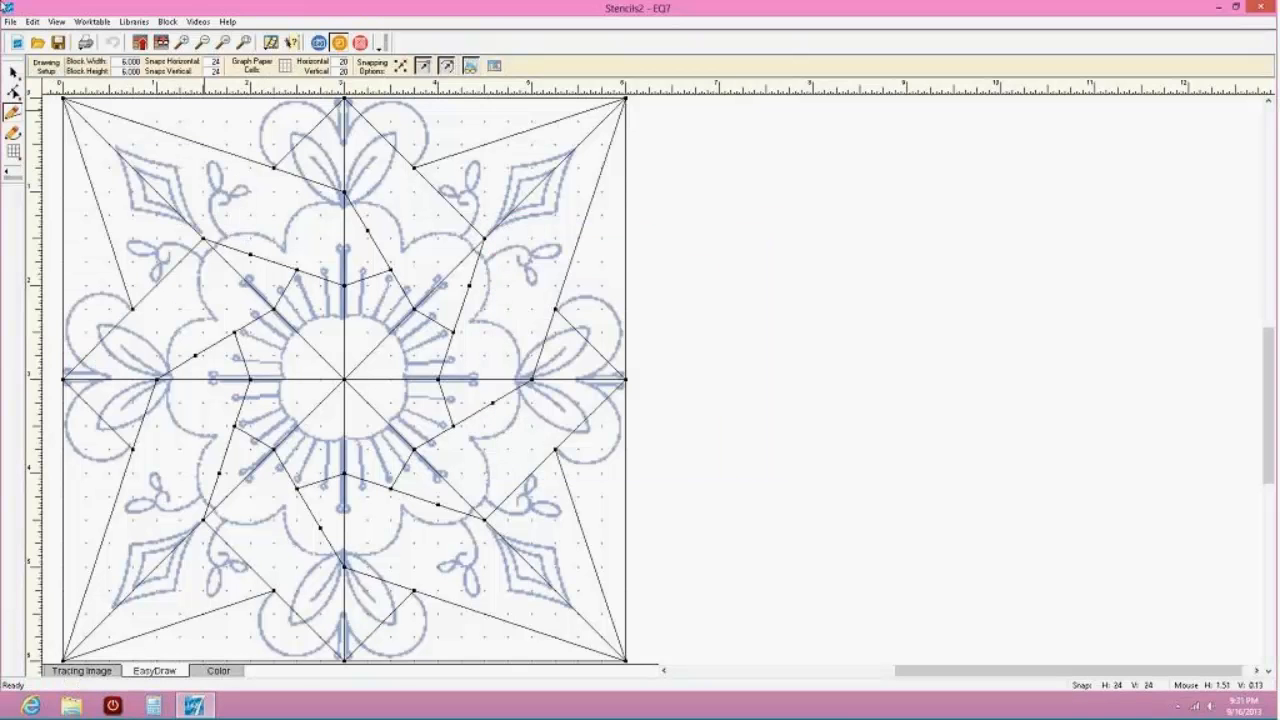
Preview the Tangled Stars block printed in the Quilting stencil style, and leave the block printing without printing
{"action": "left_click", "coordinate": [10, 21]}
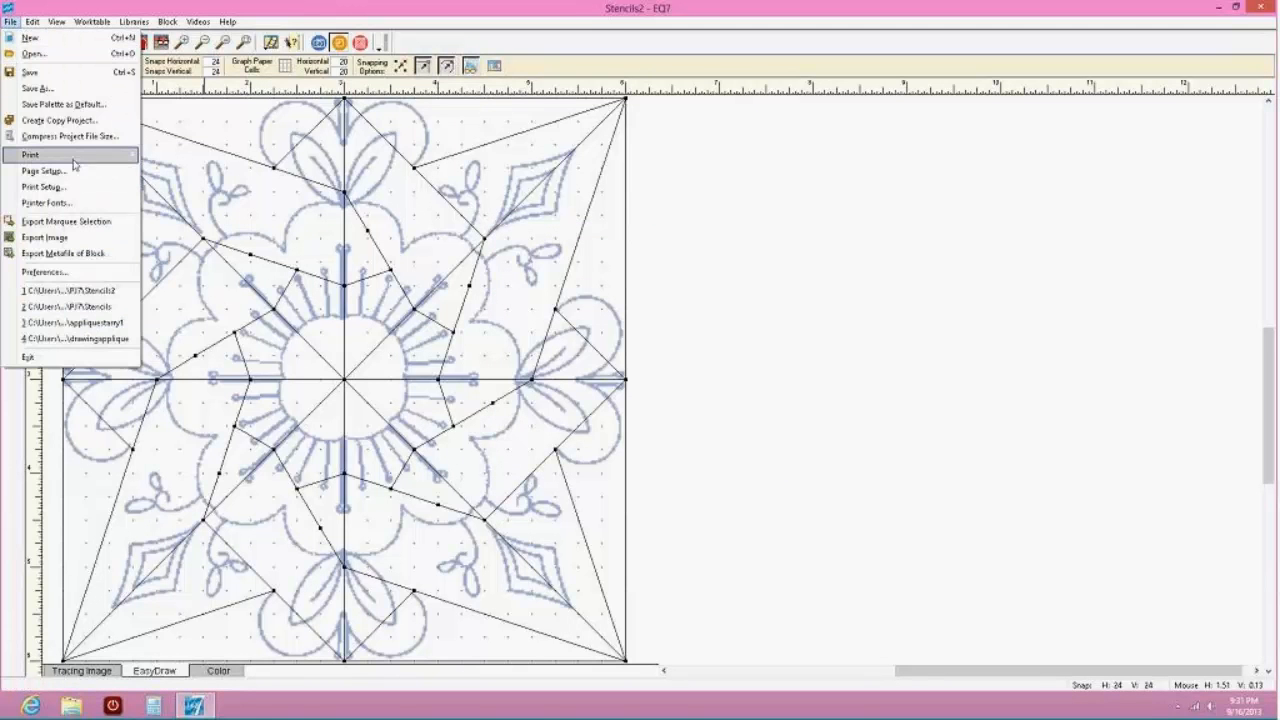
{"action": "mouse_move", "coordinate": [80, 155]}
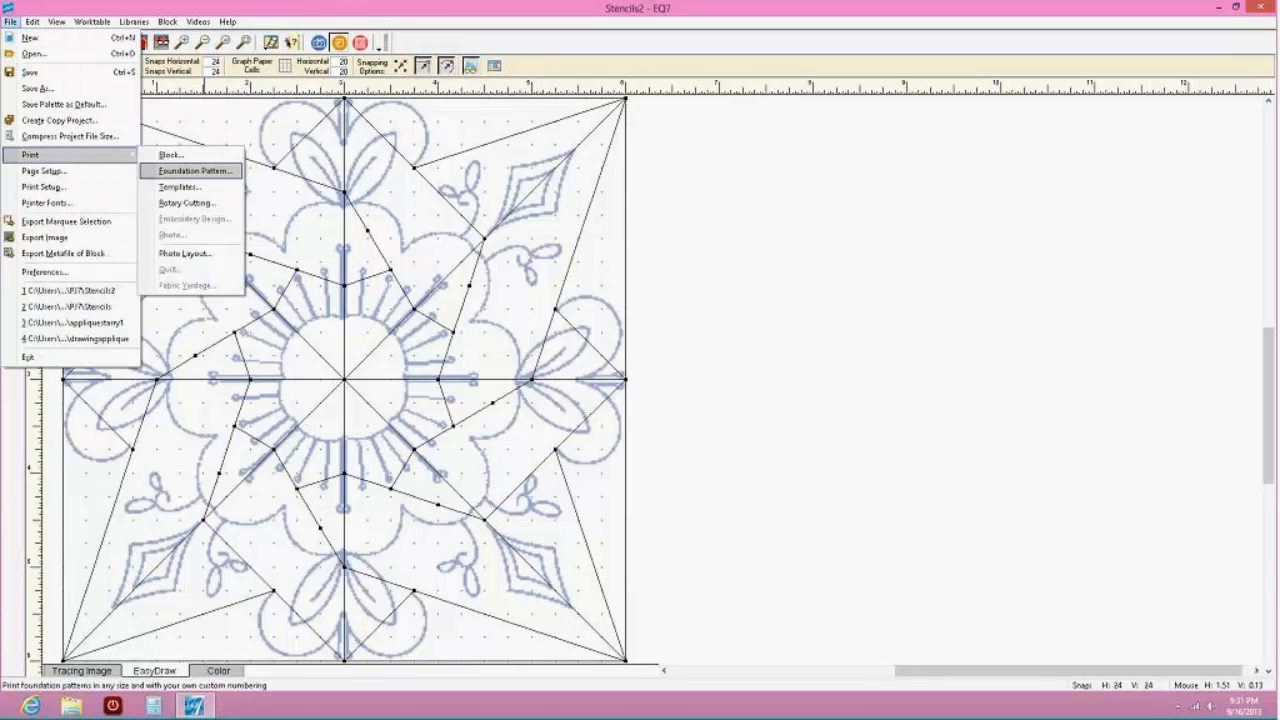
{"action": "left_click", "coordinate": [185, 156]}
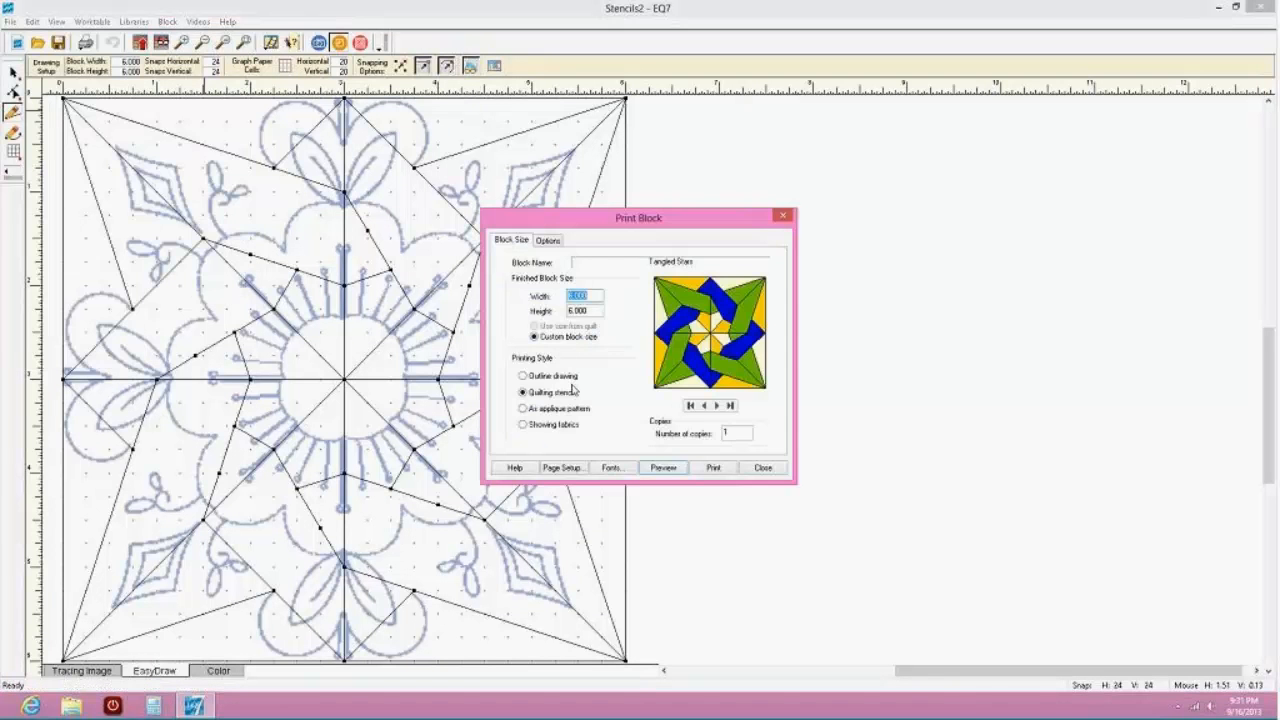
{"action": "left_click", "coordinate": [660, 468]}
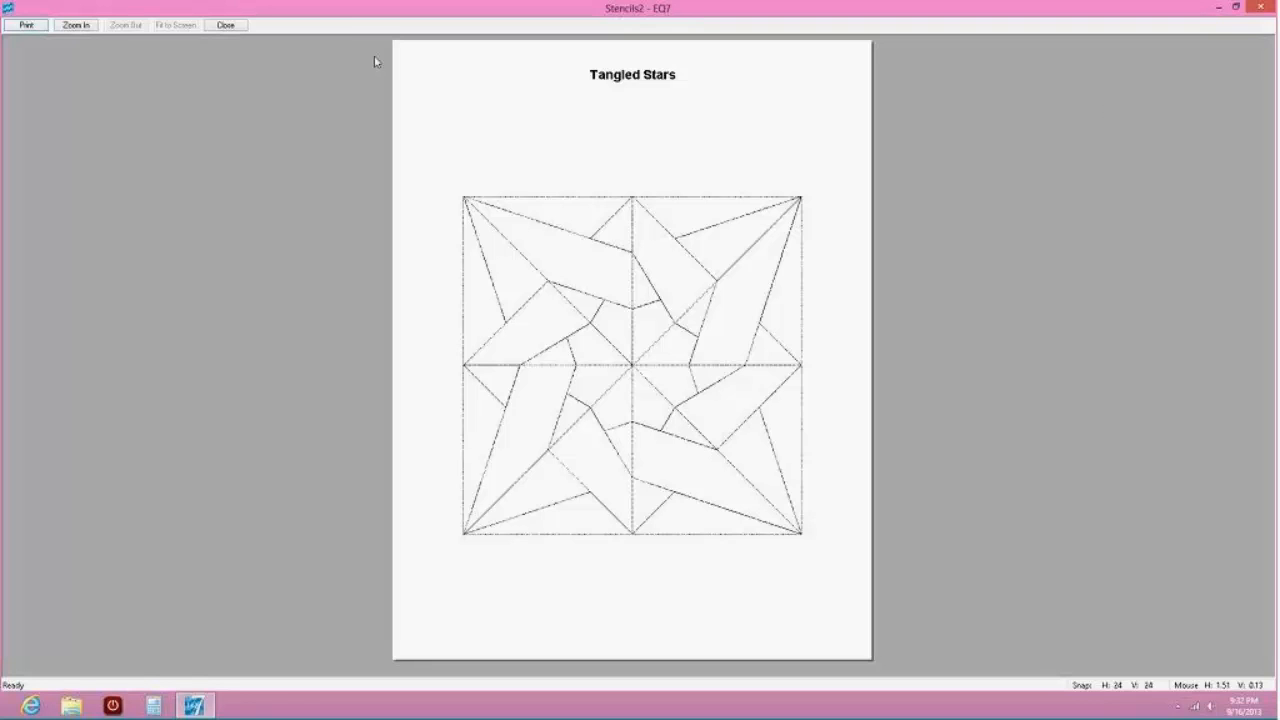
{"action": "left_click", "coordinate": [240, 28]}
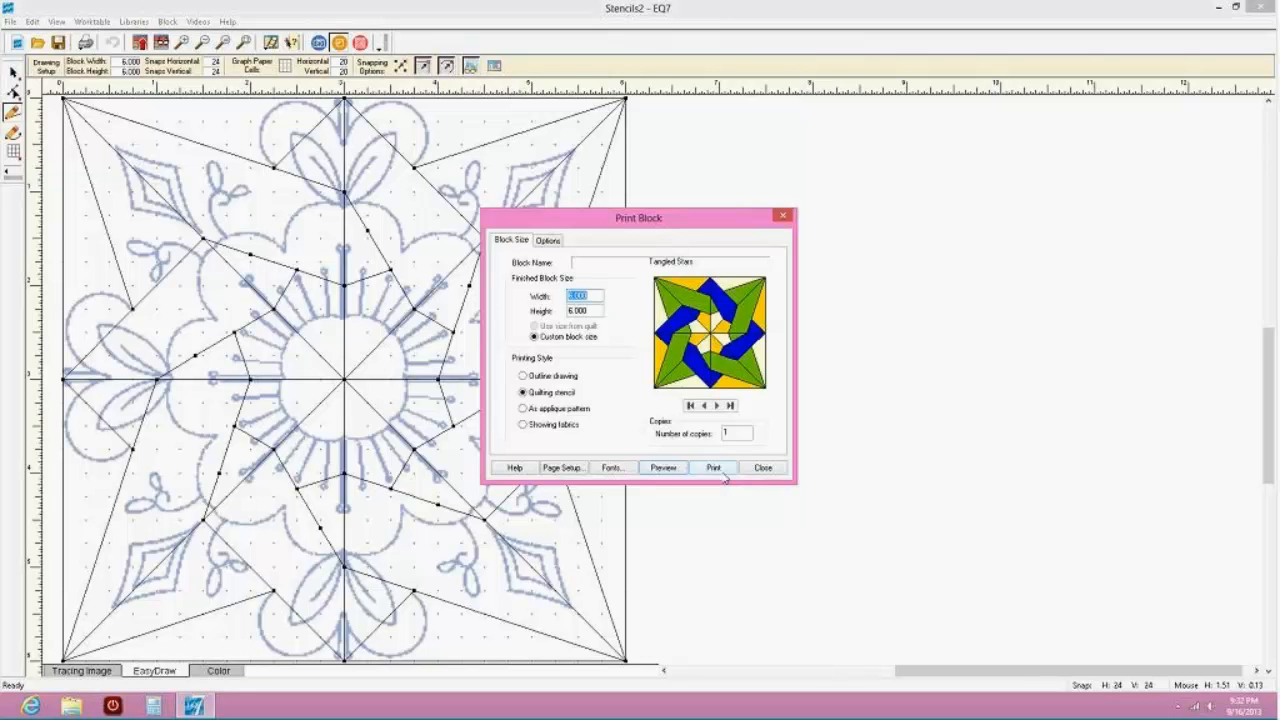
{"action": "left_click", "coordinate": [764, 467]}
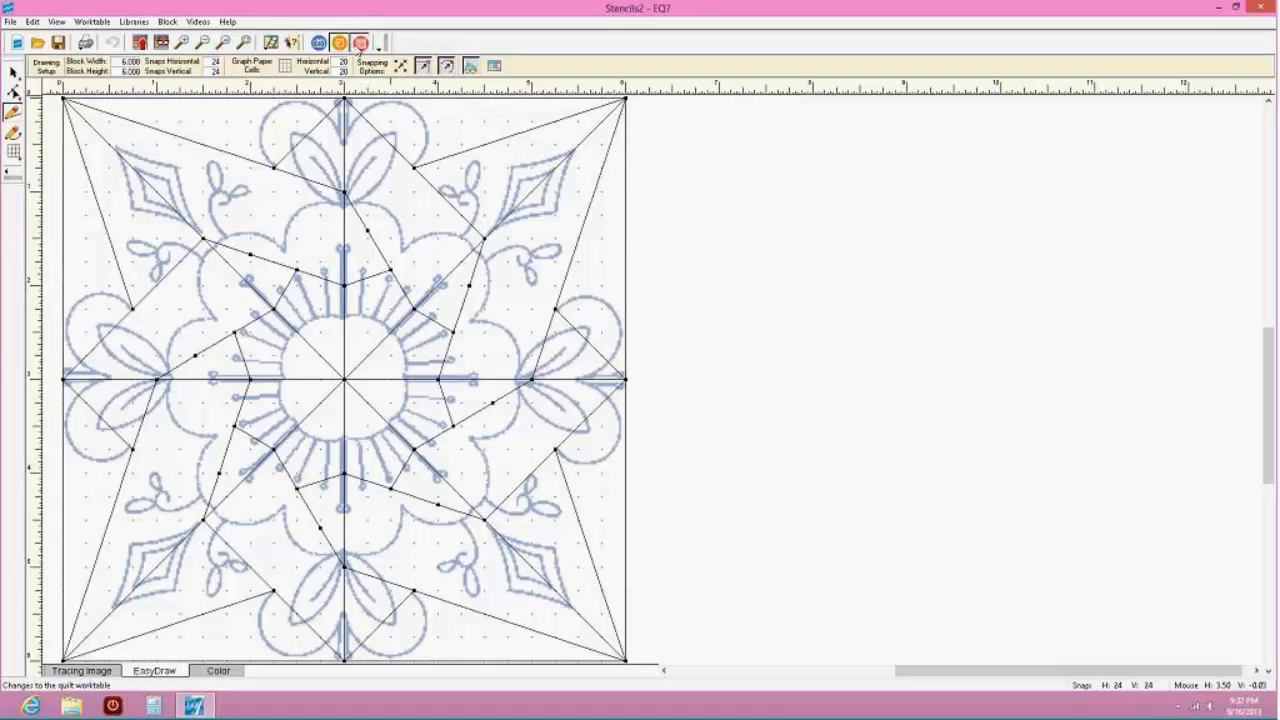
Return to the quilt worktable with the whole quilt in view and review the quilt's print options with the Outline drawing style
{"action": "left_click", "coordinate": [360, 42]}
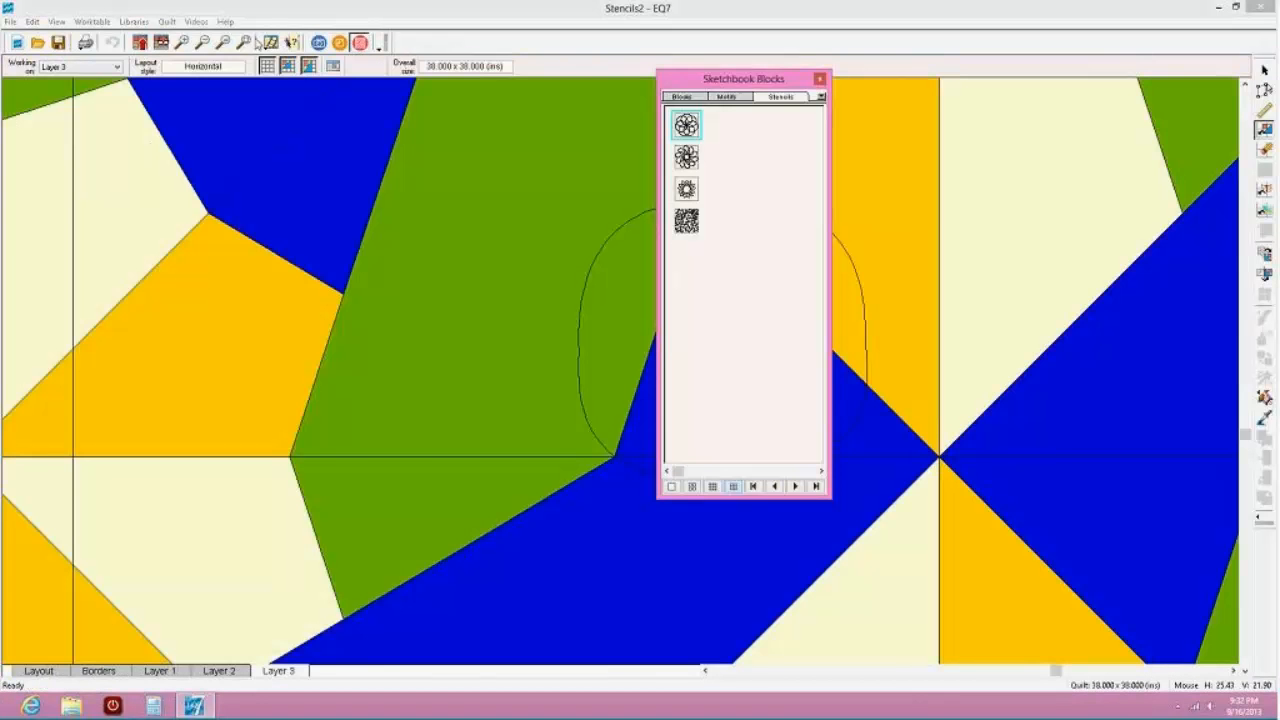
{"action": "left_click", "coordinate": [243, 42]}
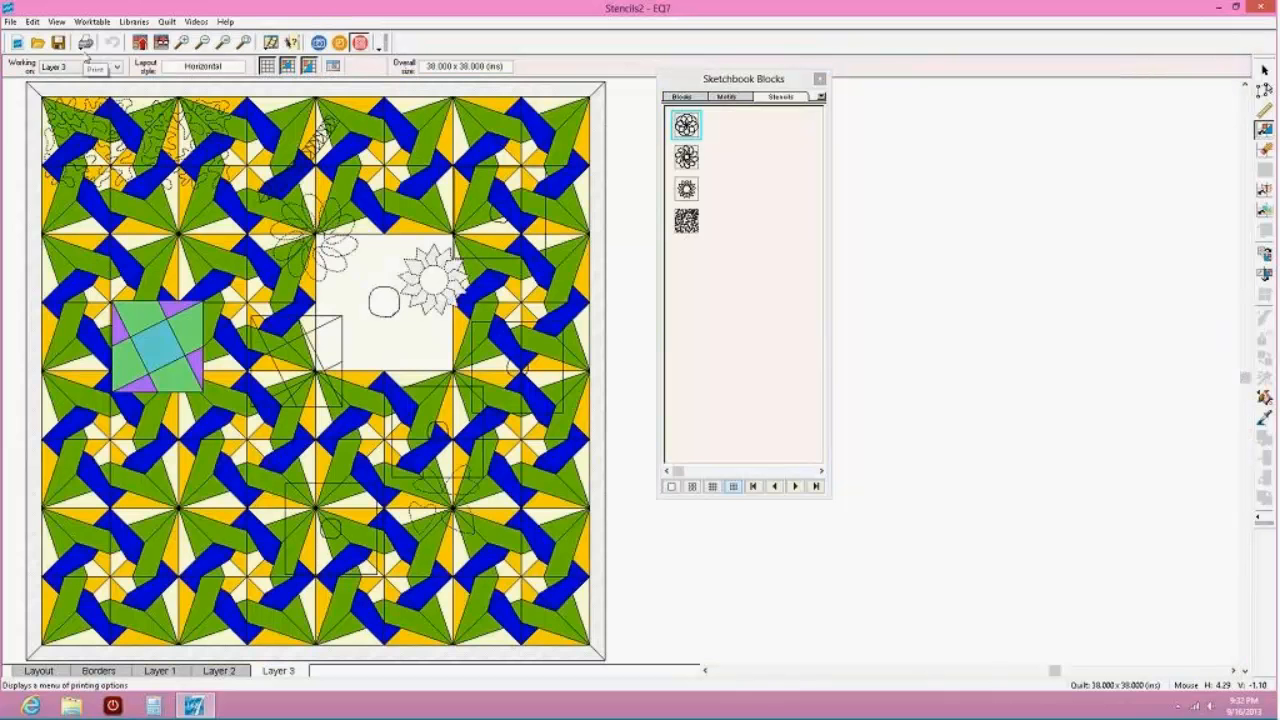
{"action": "left_click", "coordinate": [9, 22]}
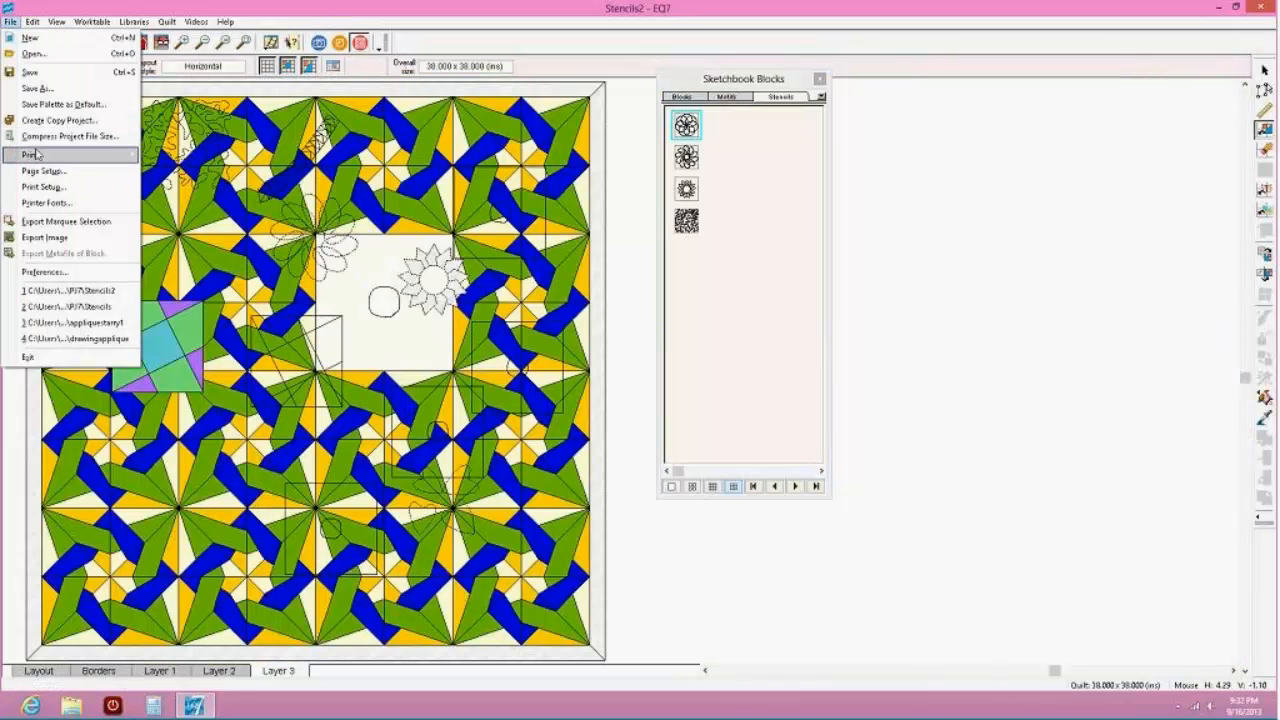
{"action": "mouse_move", "coordinate": [40, 155]}
{"action": "left_click", "coordinate": [170, 271]}
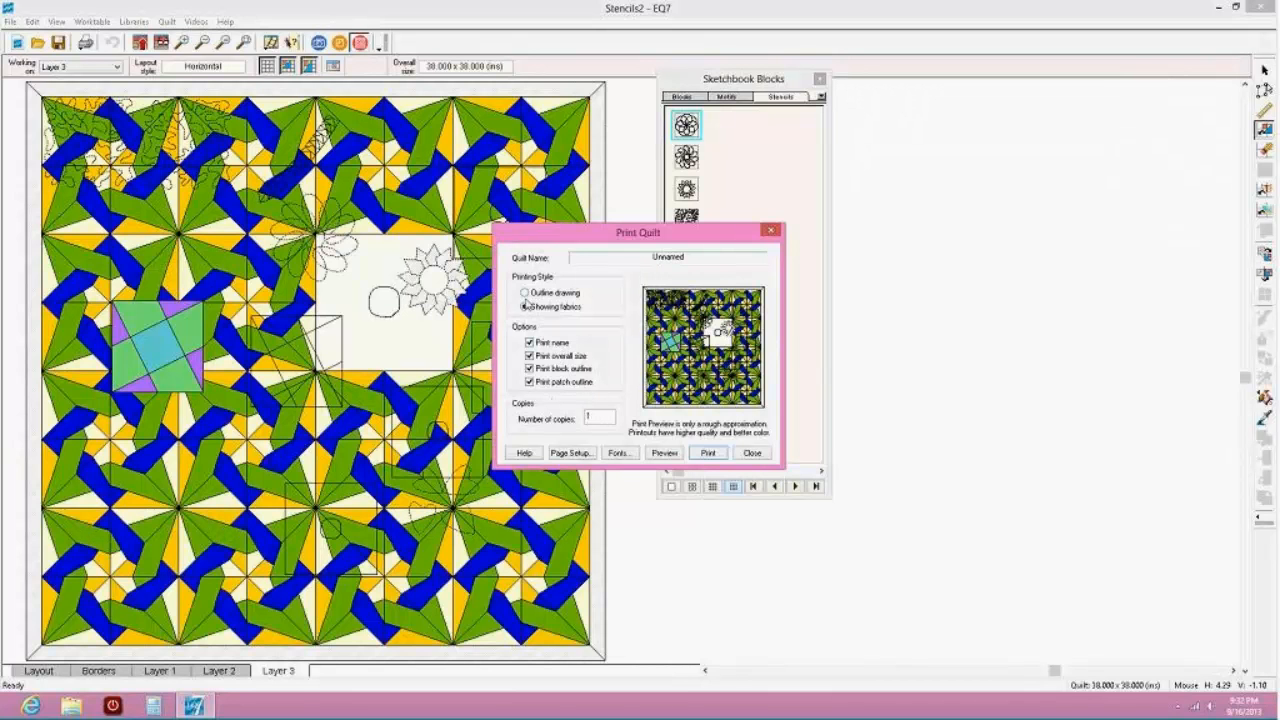
{"action": "left_click", "coordinate": [526, 293]}
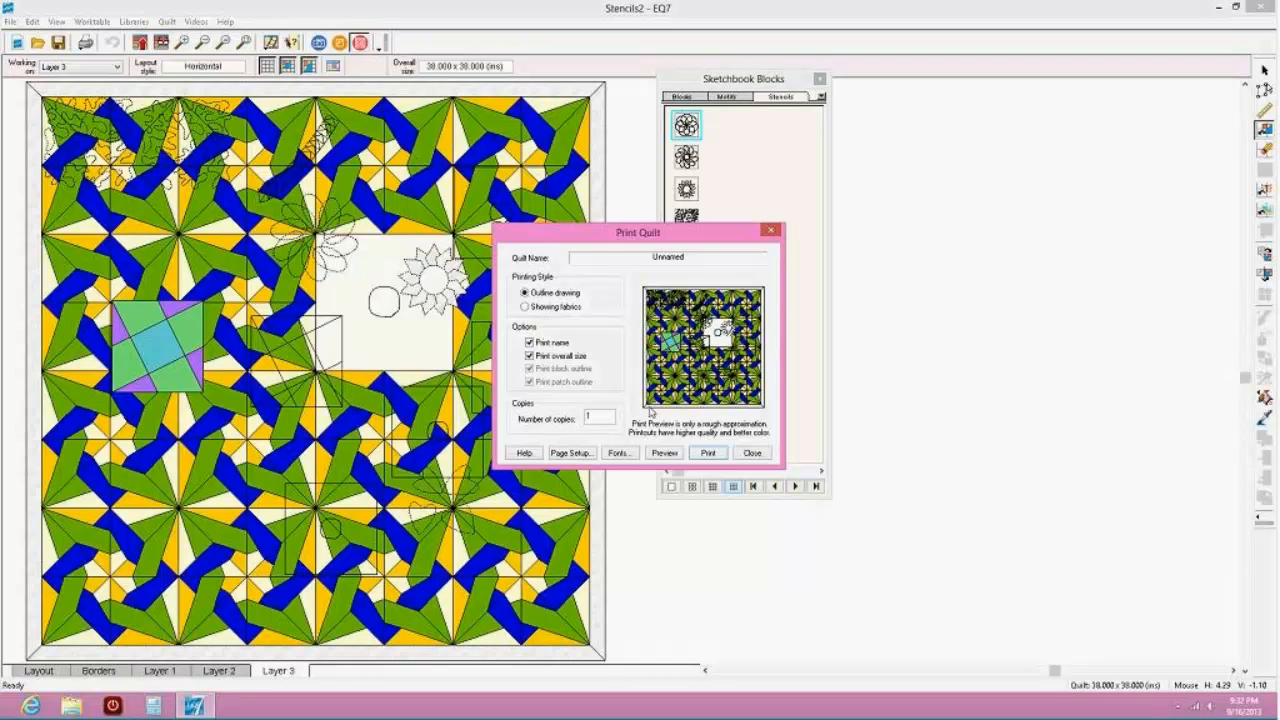
{"action": "left_click", "coordinate": [752, 453]}
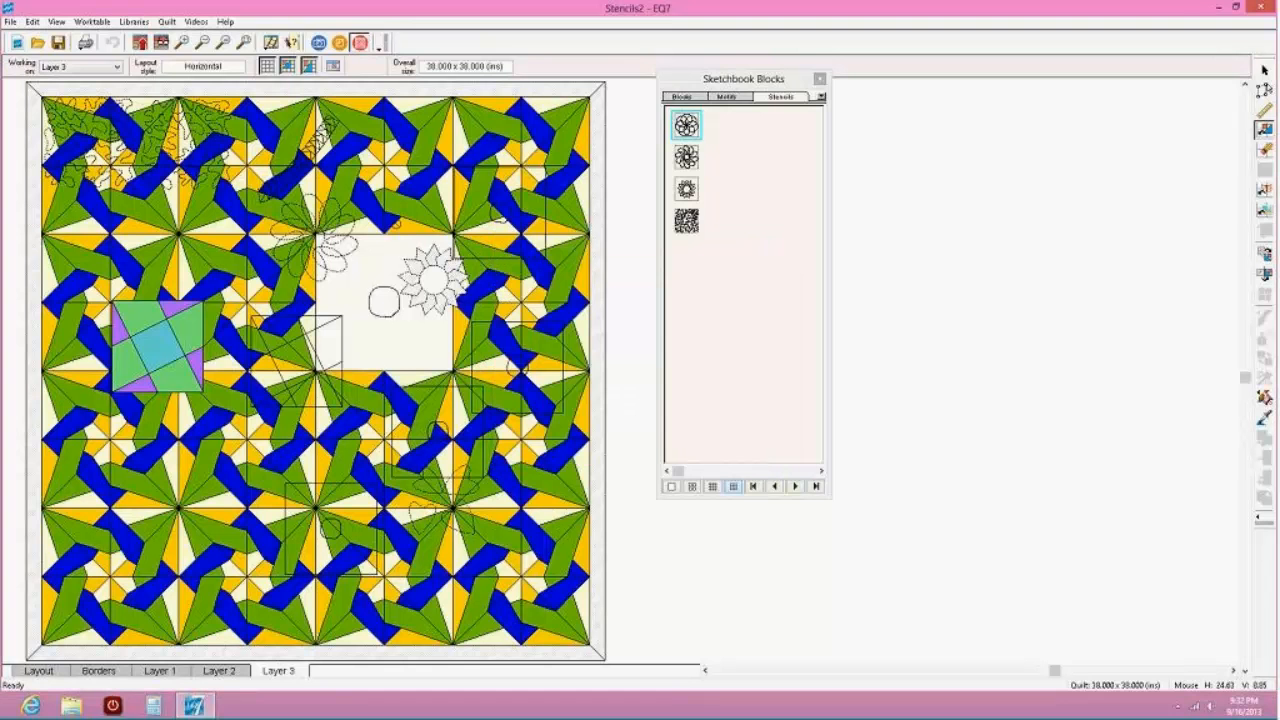
Compare the sketchbook's blocks, motifs and stencils available for the quilt
{"action": "left_click", "coordinate": [683, 97]}
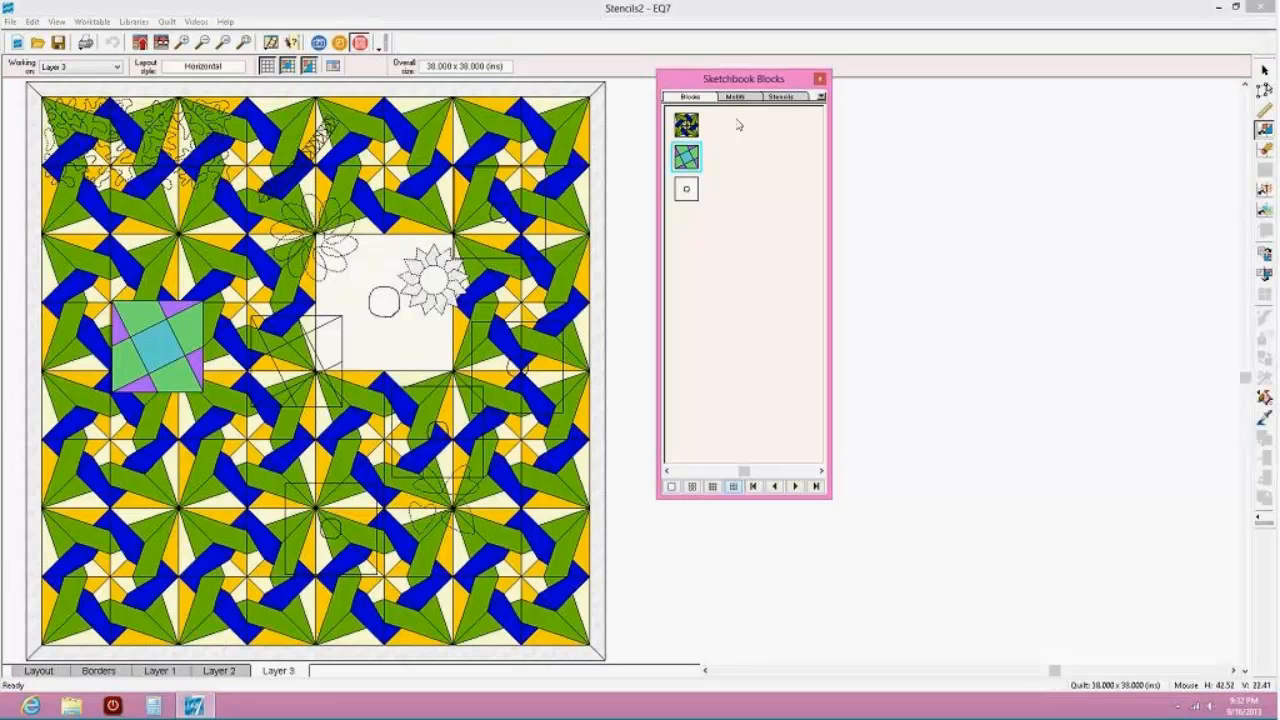
{"action": "left_click", "coordinate": [736, 97]}
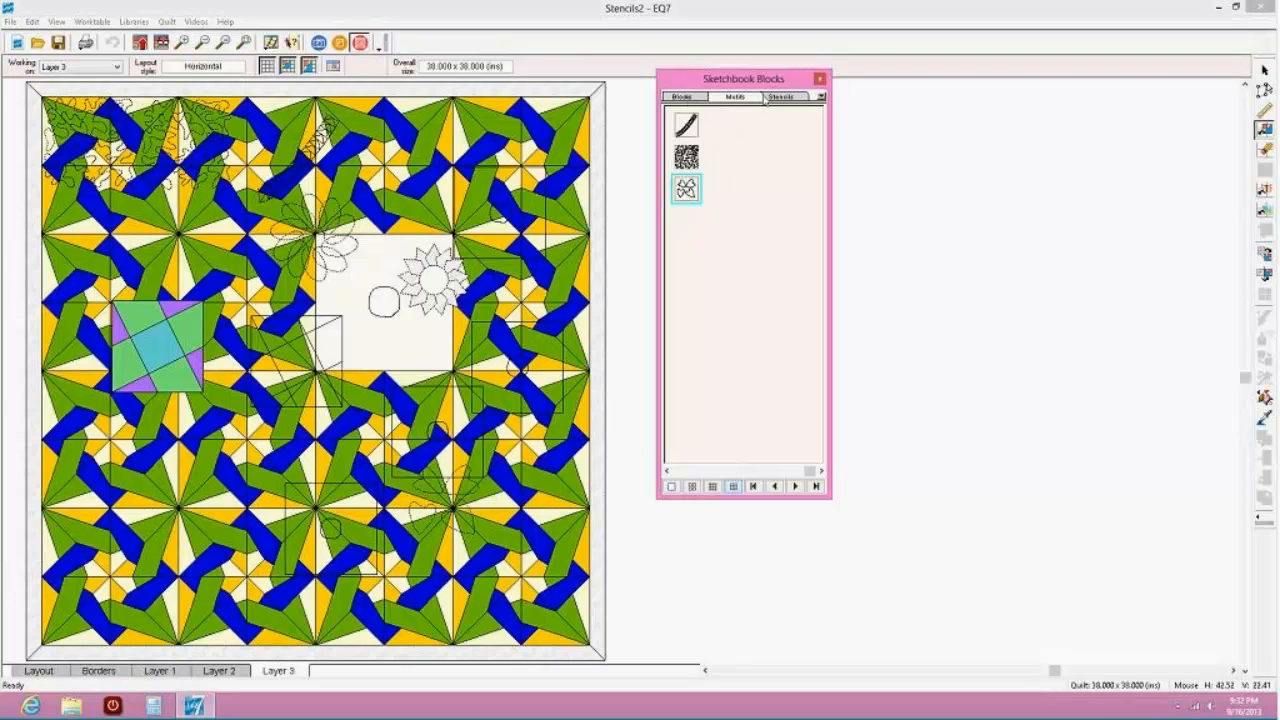
{"action": "left_click", "coordinate": [781, 97]}
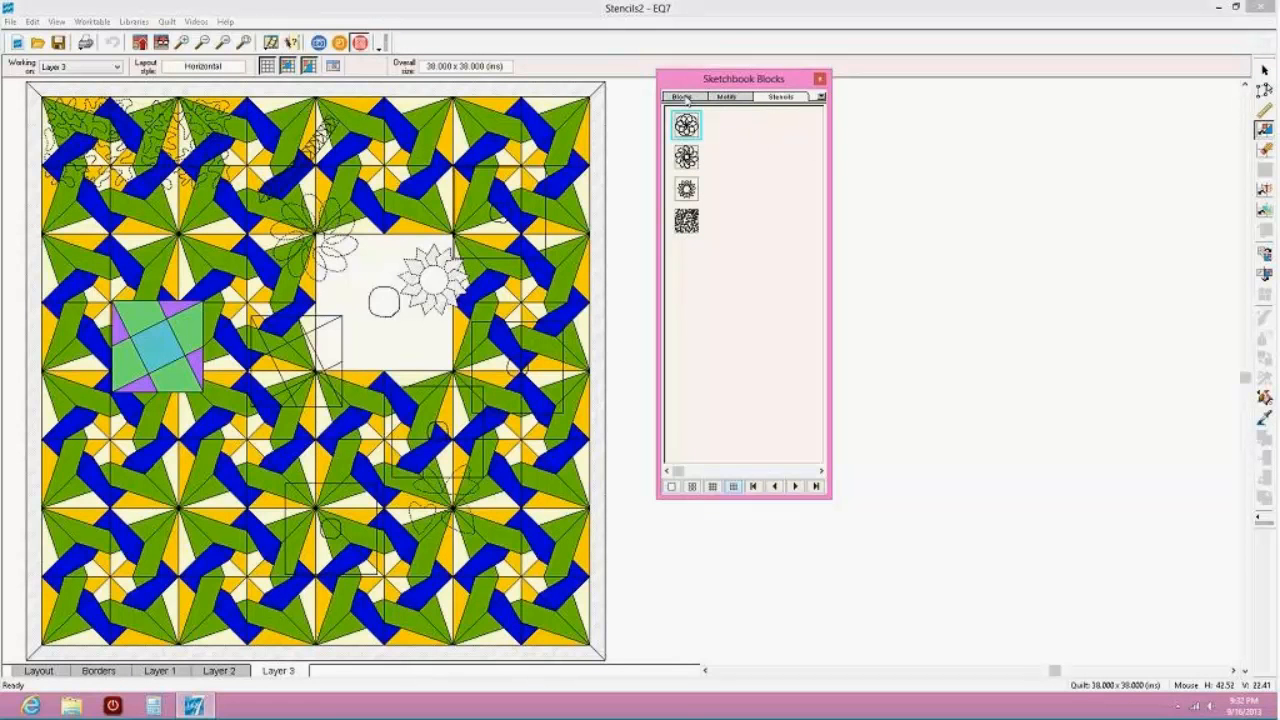
Switch to Layer 1 and try to place the Circle Wreath stencil on a block of the quilt's base layer
{"action": "left_click", "coordinate": [158, 671]}
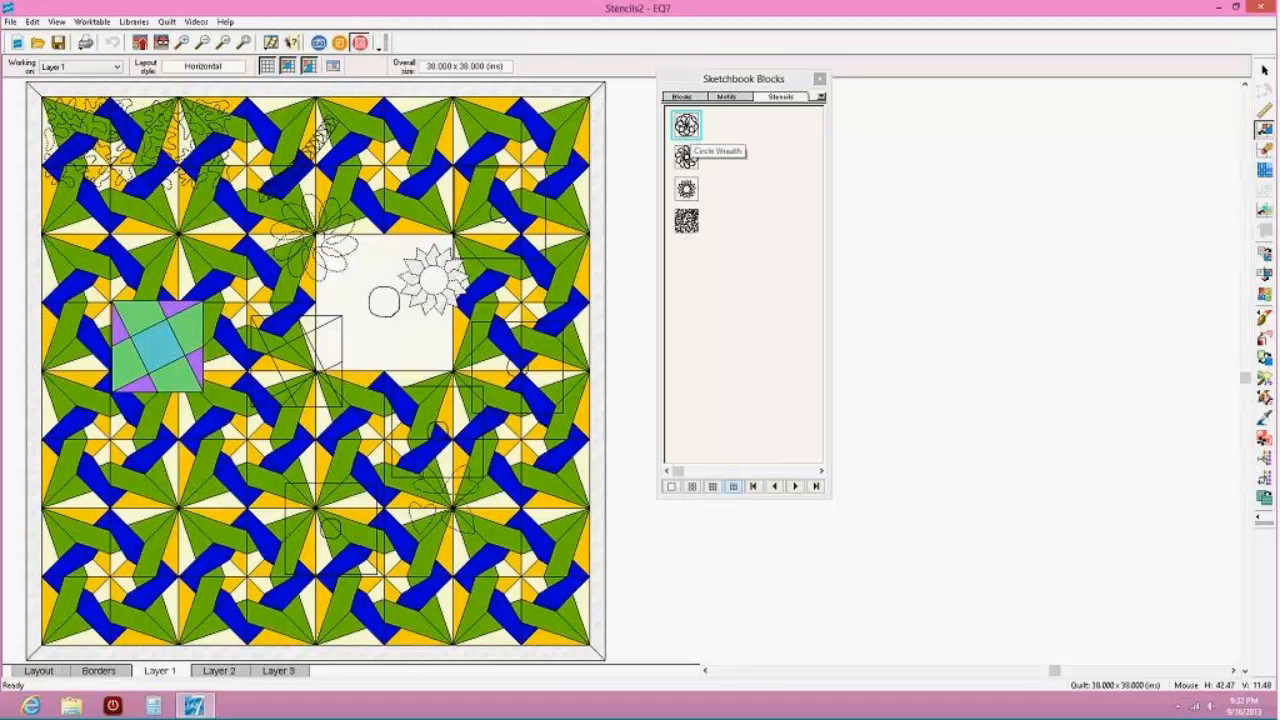
{"action": "mouse_move", "coordinate": [684, 157]}
{"action": "left_mouse_down"}
{"action": "mouse_move", "coordinate": [630, 244]}
{"action": "mouse_move", "coordinate": [458, 414]}
{"action": "mouse_move", "coordinate": [292, 491]}
{"action": "mouse_move", "coordinate": [175, 492]}
{"action": "mouse_move", "coordinate": [136, 472]}
{"action": "mouse_move", "coordinate": [148, 482]}
{"action": "left_mouse_up"}
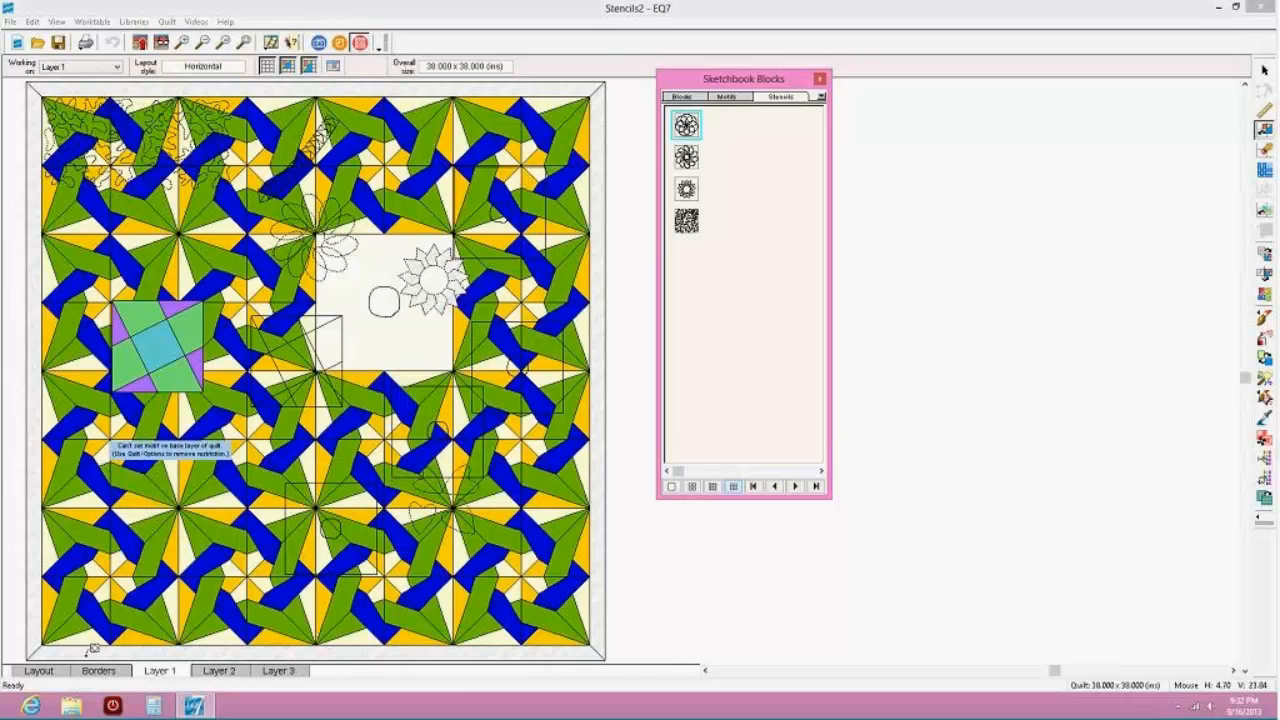
{"action": "left_click", "coordinate": [152, 484]}
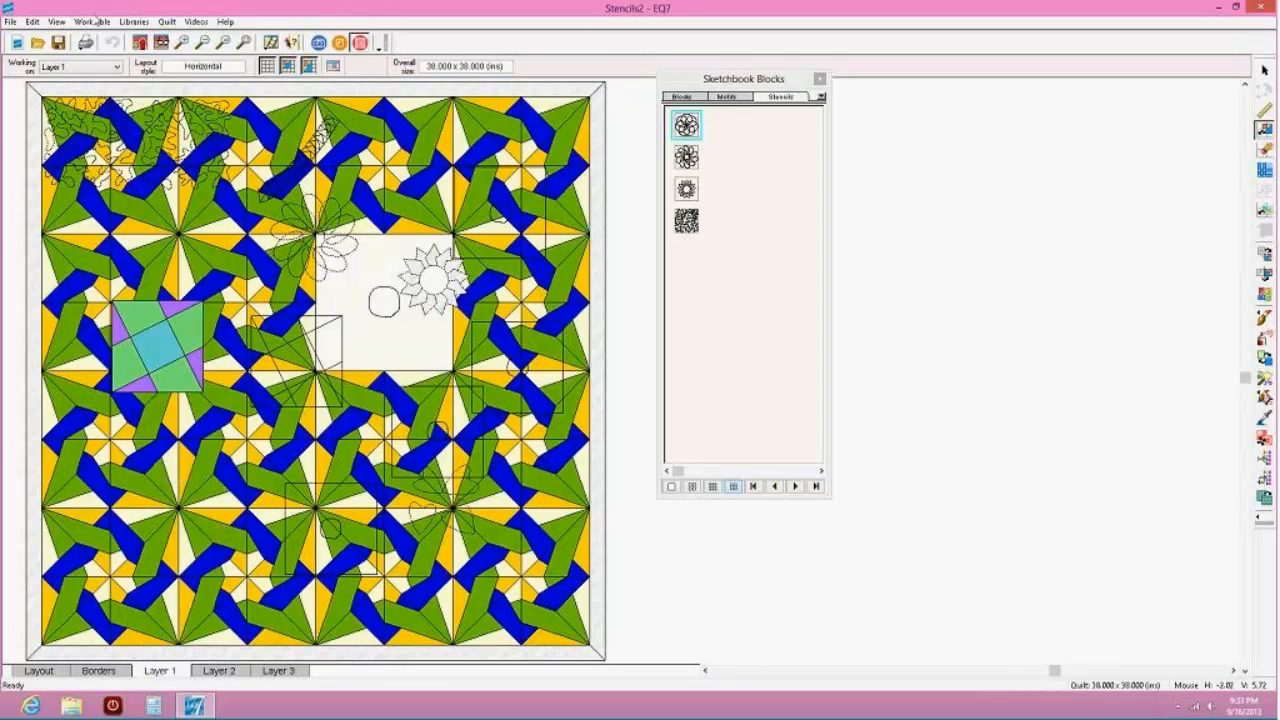
{"action": "left_click", "coordinate": [166, 21]}
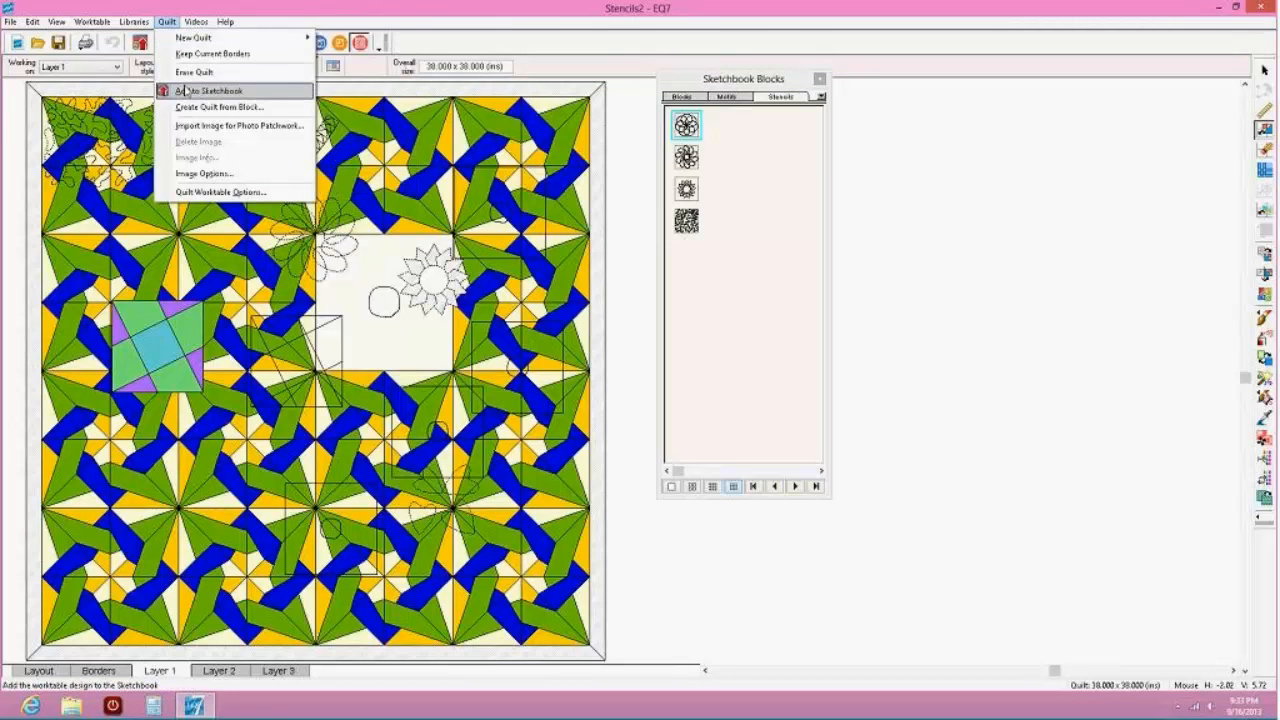
{"action": "left_click", "coordinate": [190, 174]}
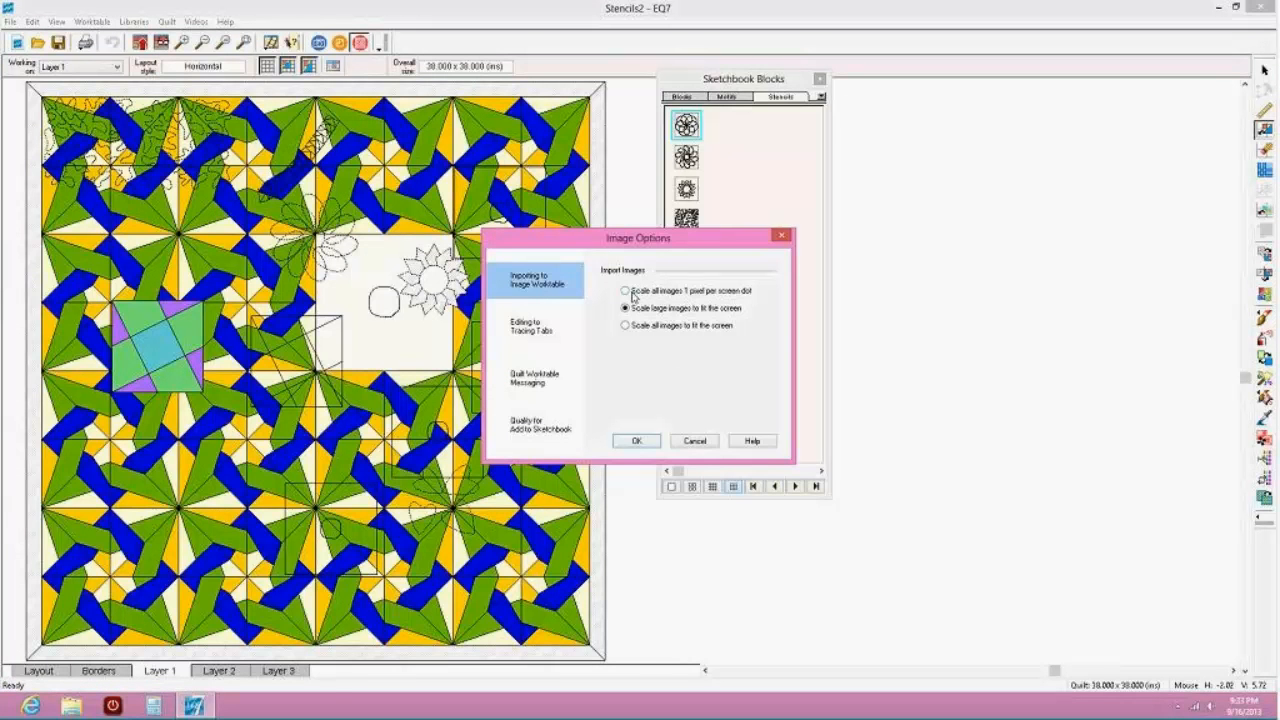
{"action": "left_click", "coordinate": [517, 389]}
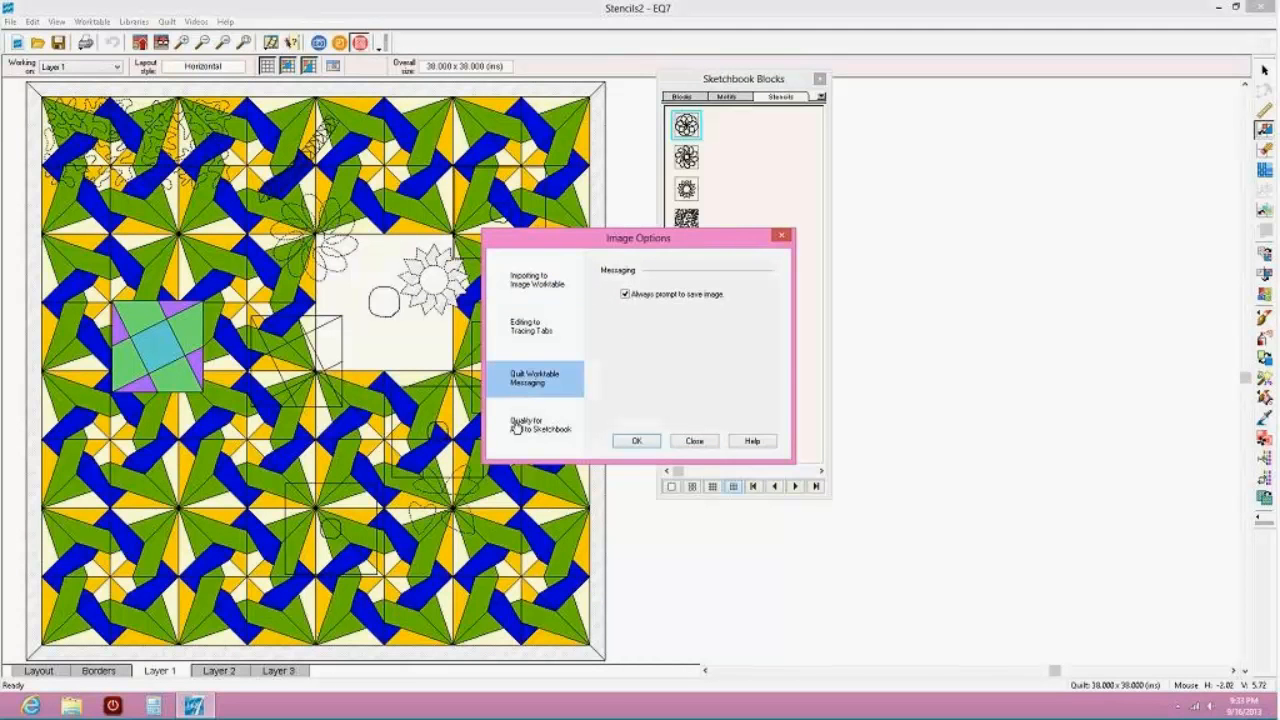
{"action": "left_click", "coordinate": [516, 428]}
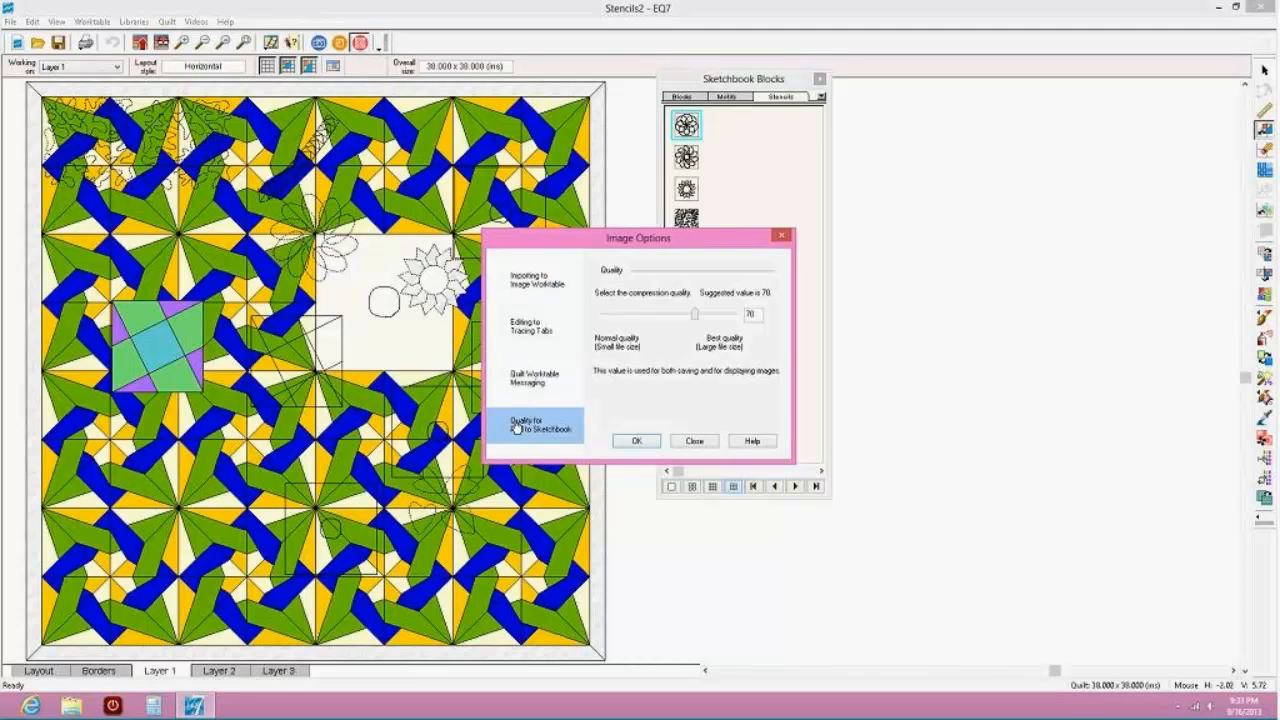
{"action": "left_click", "coordinate": [695, 441]}
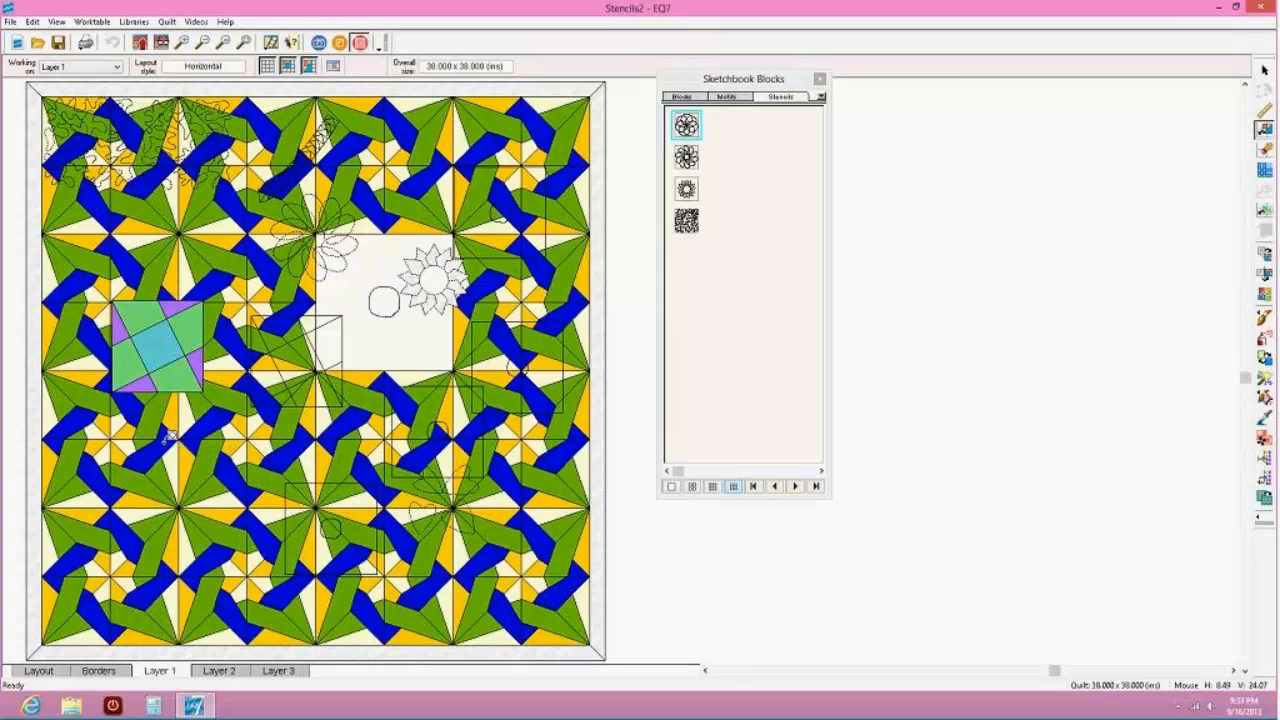
Change the quilt worktable's block-setting options to allow motifs to be set on Layer 1
{"action": "left_click", "coordinate": [167, 22]}
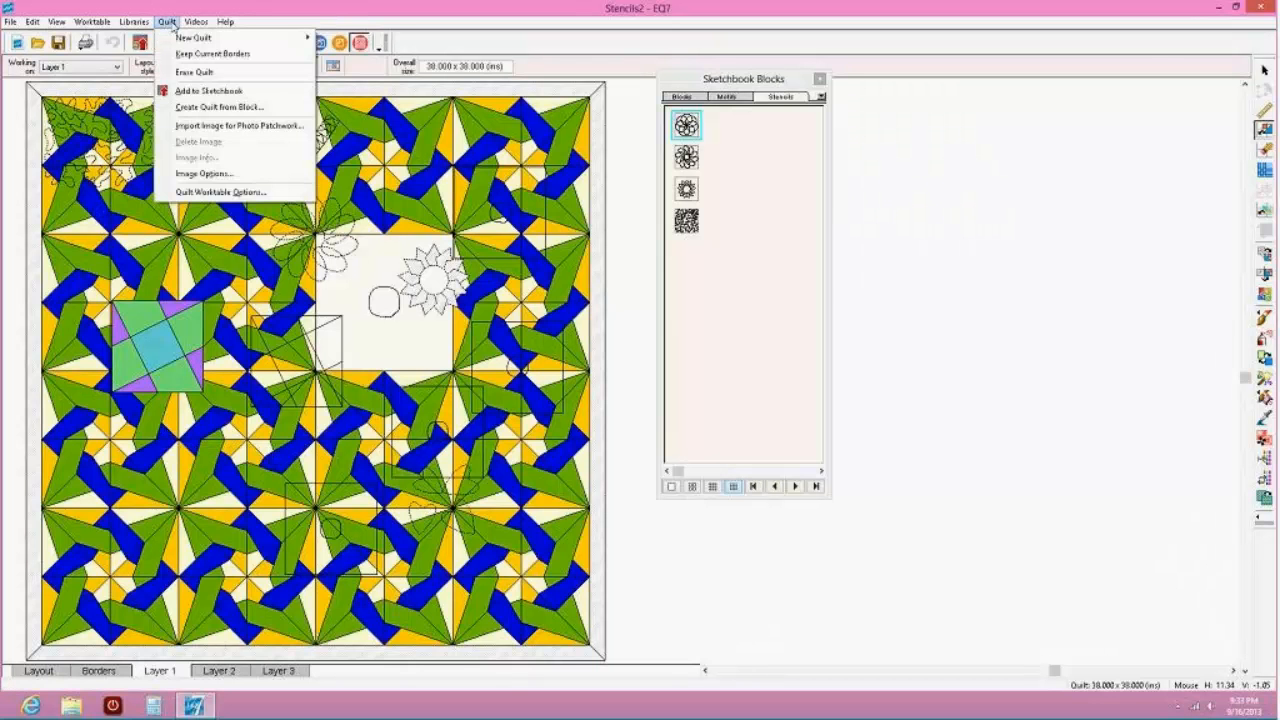
{"action": "left_click", "coordinate": [200, 192]}
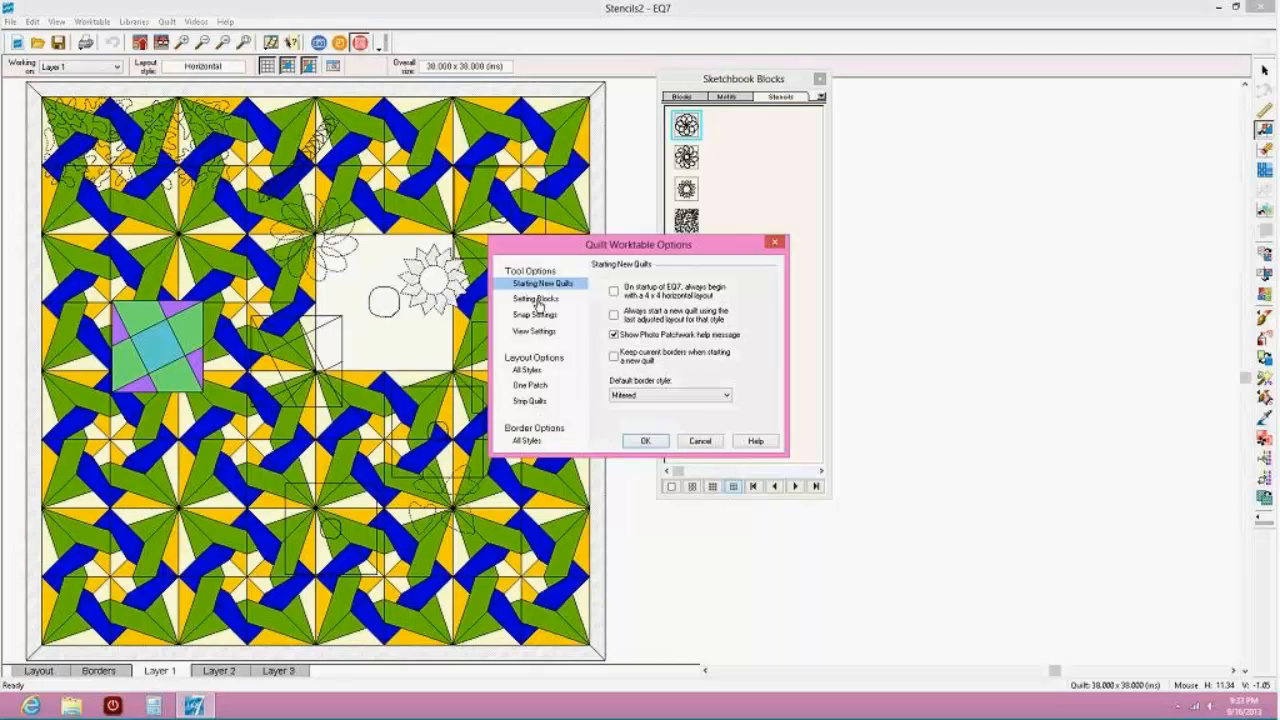
{"action": "left_click", "coordinate": [535, 298]}
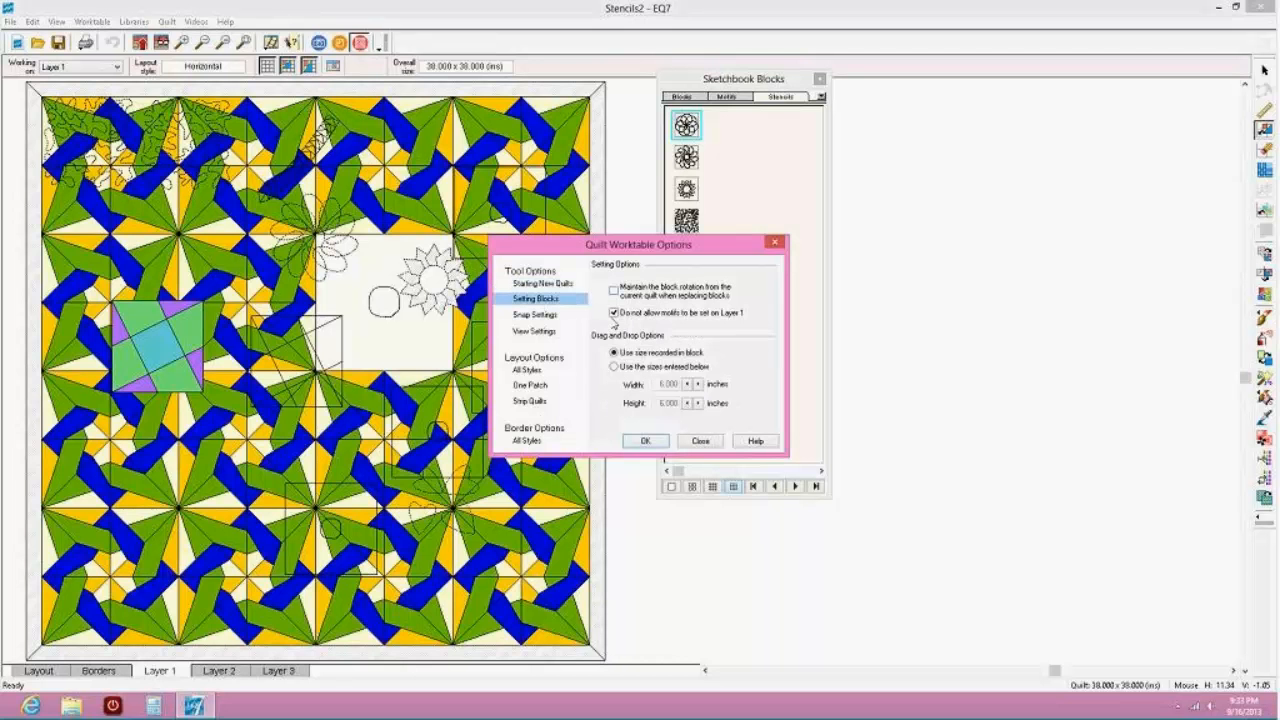
{"action": "left_click", "coordinate": [616, 314]}
{"action": "left_click", "coordinate": [646, 443]}
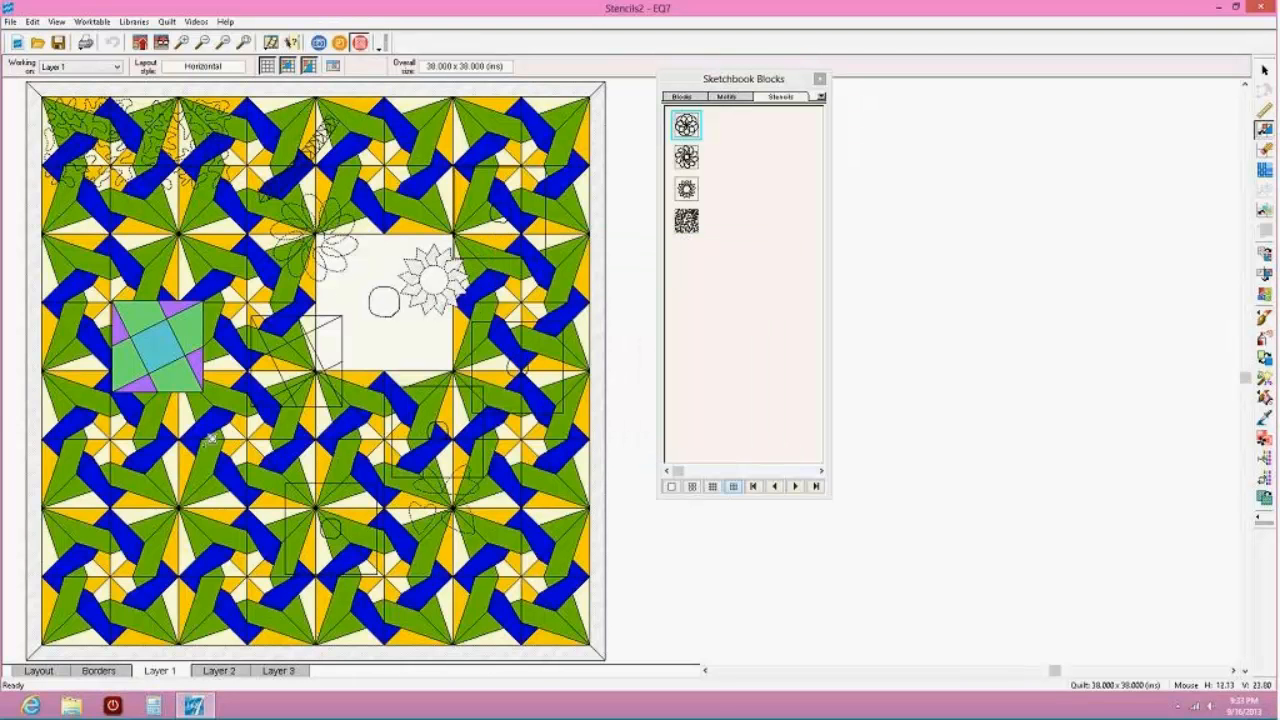
Set the Circle Wreath stencil in the third row's second block and the Sunflower Wreath in the bottom row's third block
{"action": "left_click", "coordinate": [204, 451]}
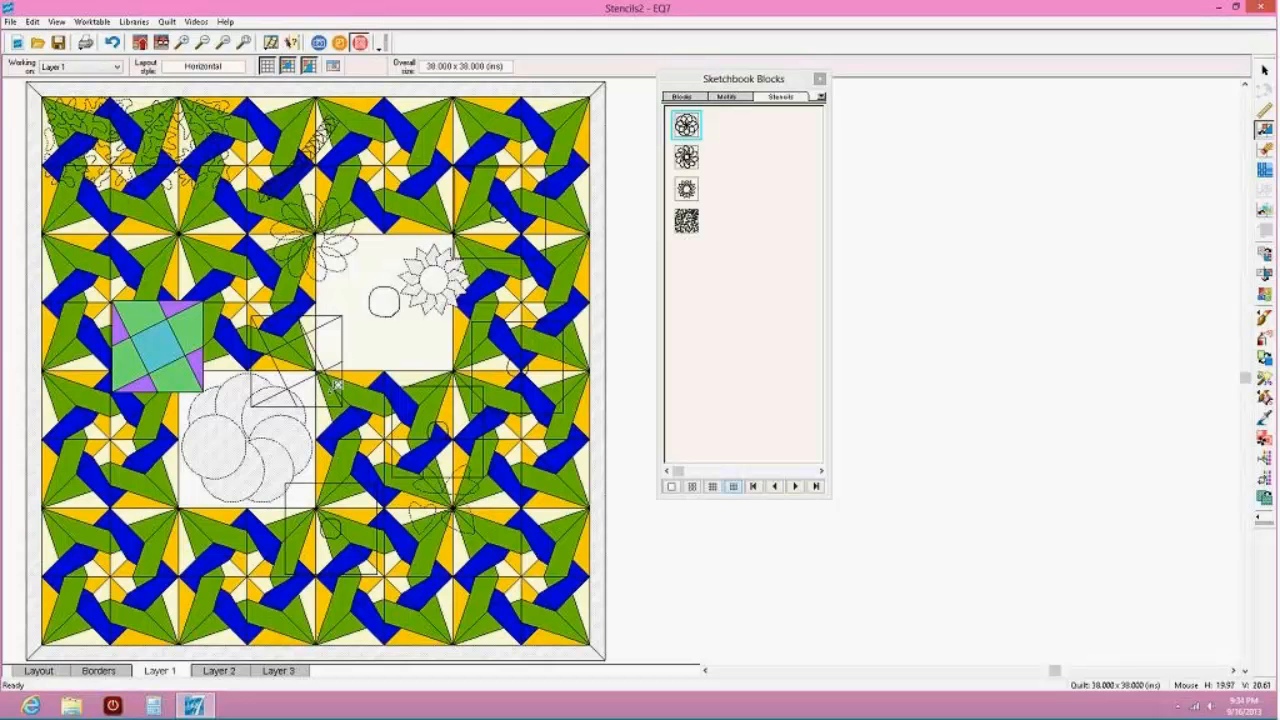
{"action": "left_click", "coordinate": [686, 189]}
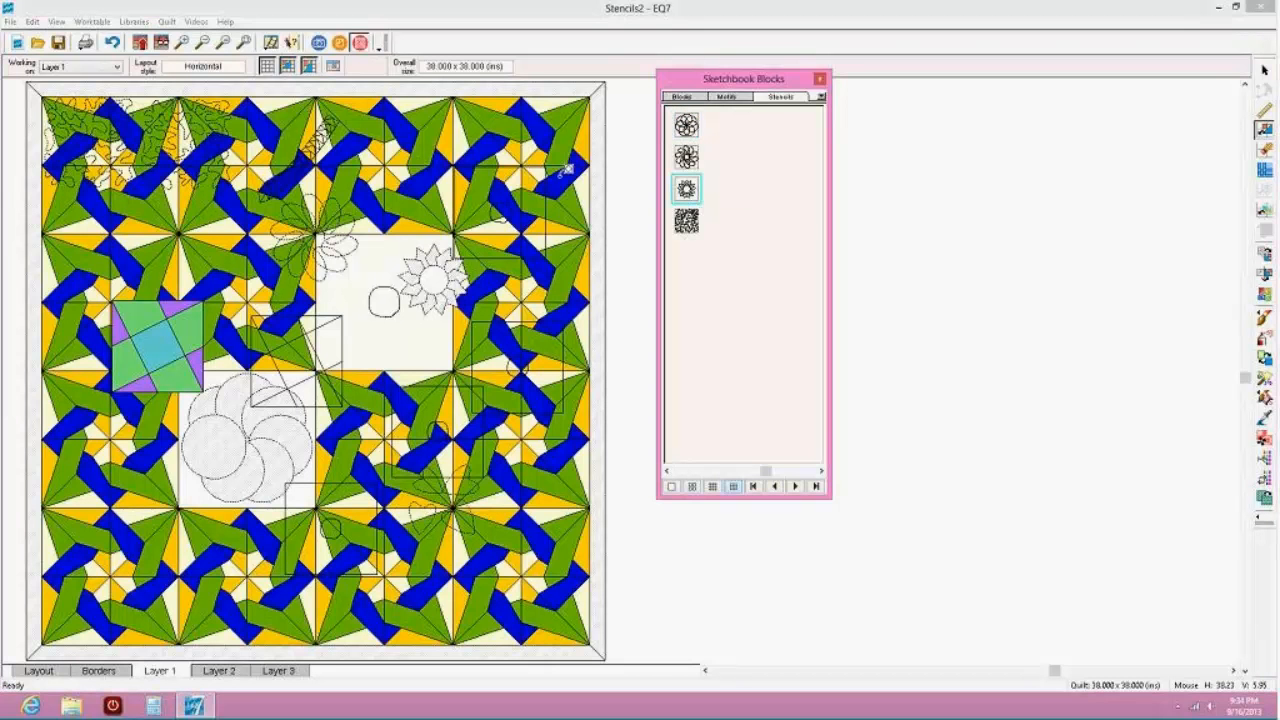
{"action": "left_click", "coordinate": [362, 591]}
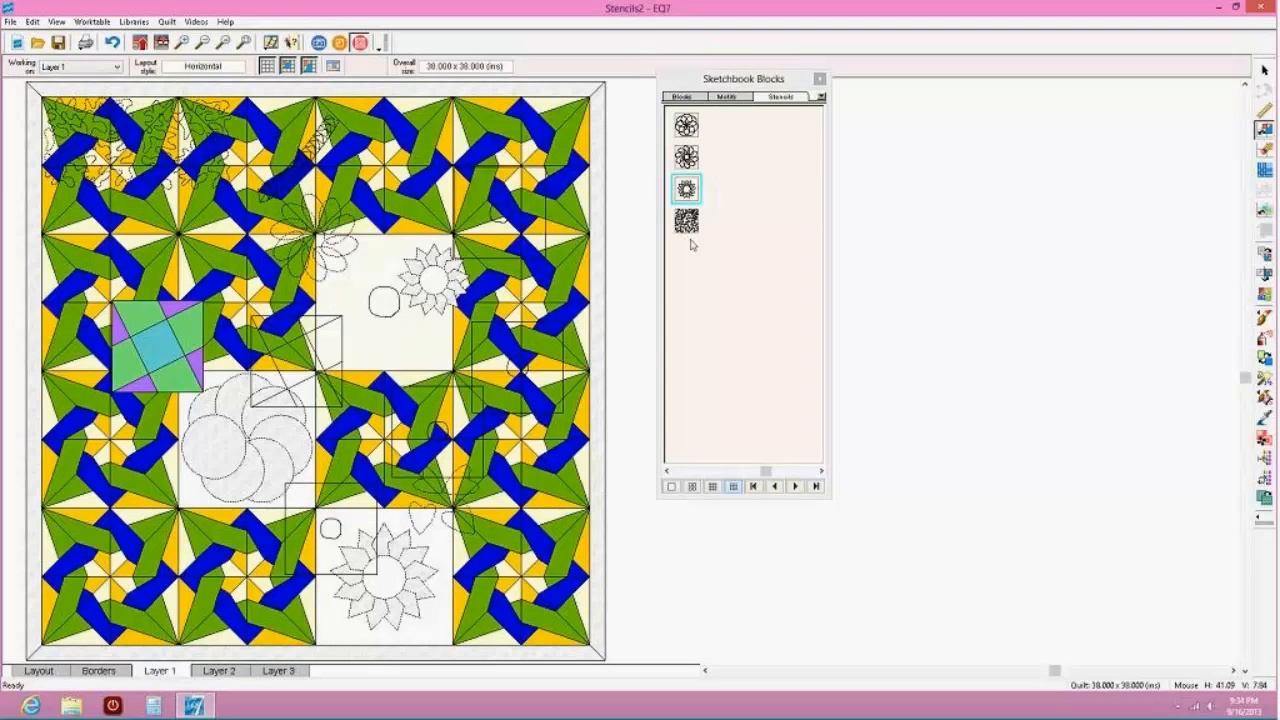
Move the Sunflower Wreath from the sketchbook's stencils to its blocks and select it there
{"action": "right_click", "coordinate": [697, 192]}
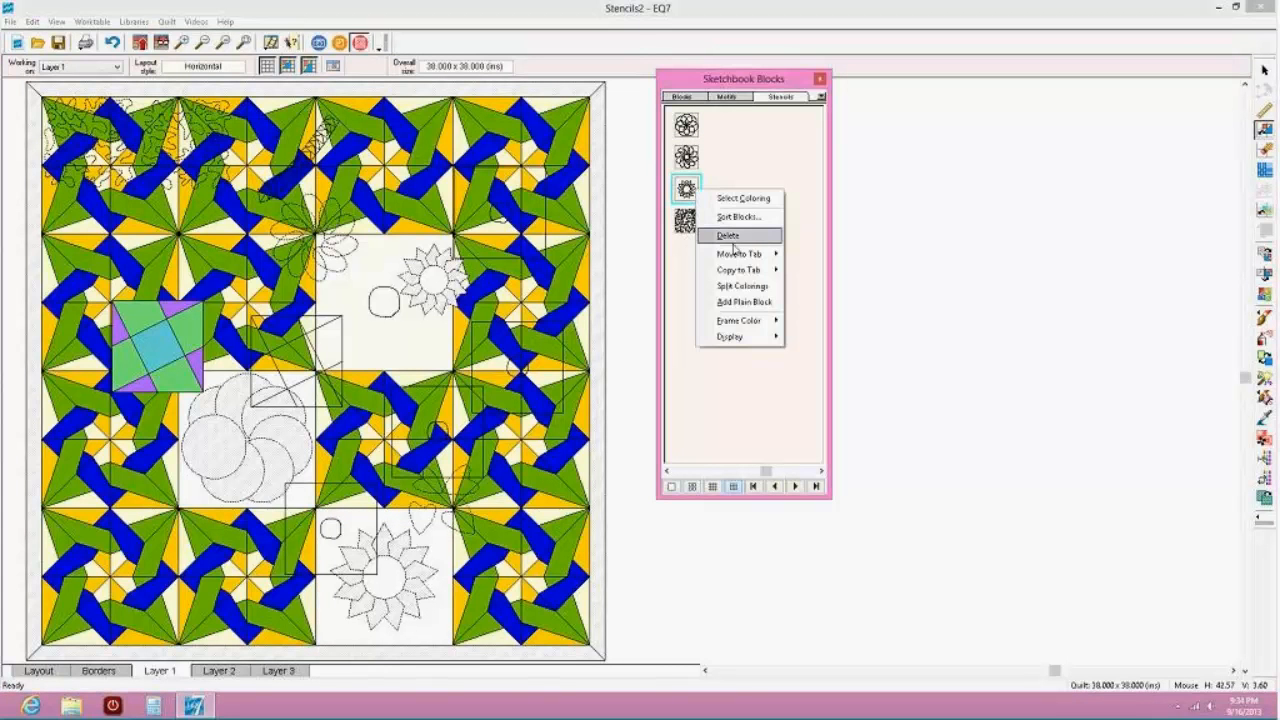
{"action": "mouse_move", "coordinate": [740, 255]}
{"action": "left_click", "coordinate": [817, 256]}
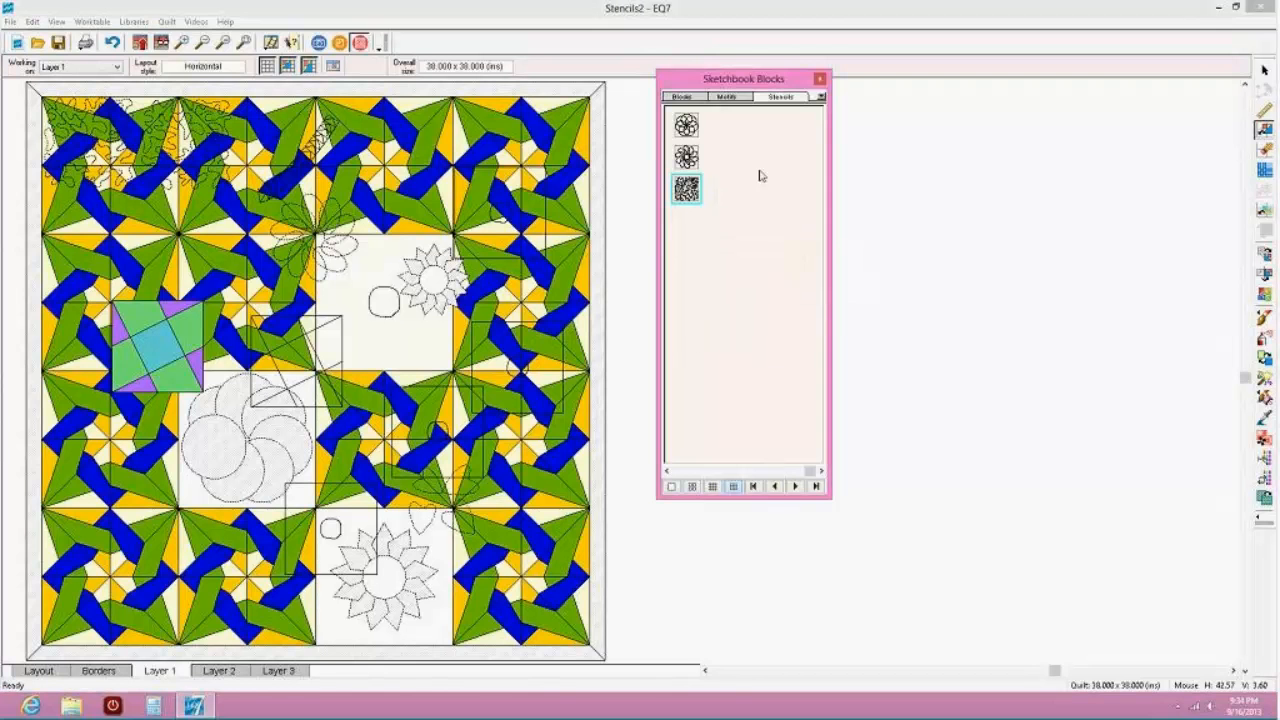
{"action": "left_click", "coordinate": [698, 97]}
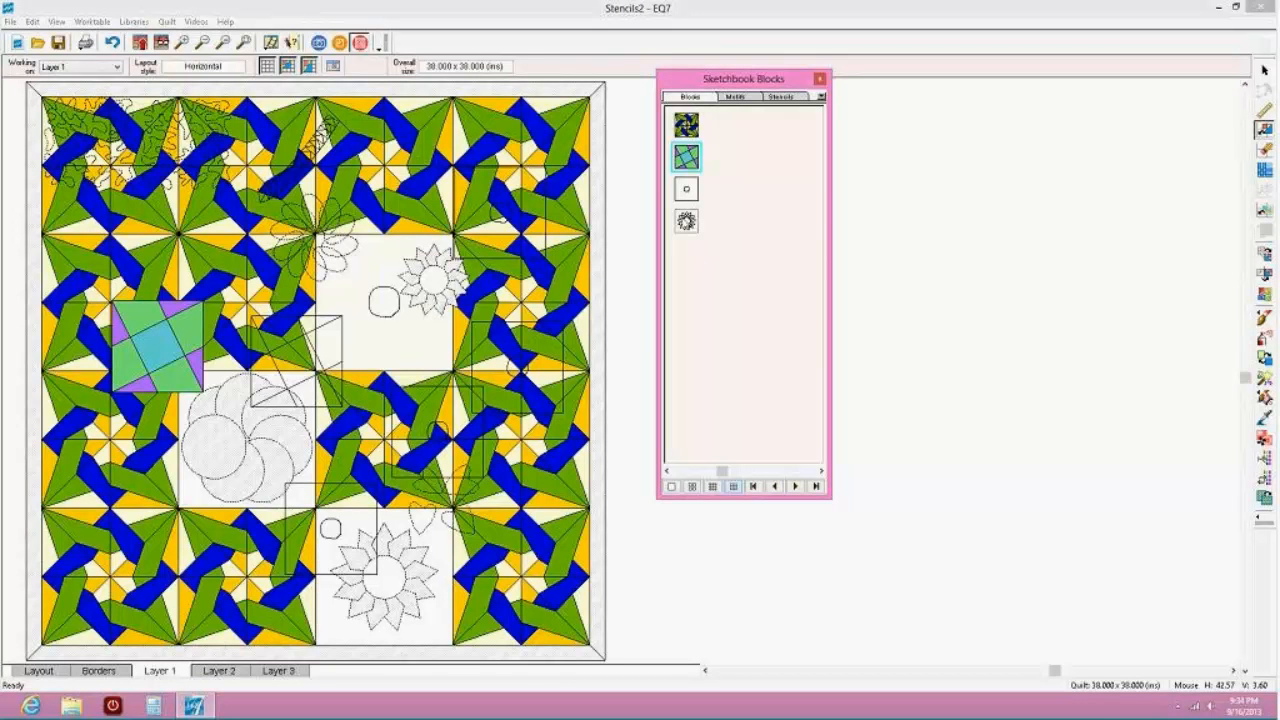
{"action": "left_click", "coordinate": [686, 221]}
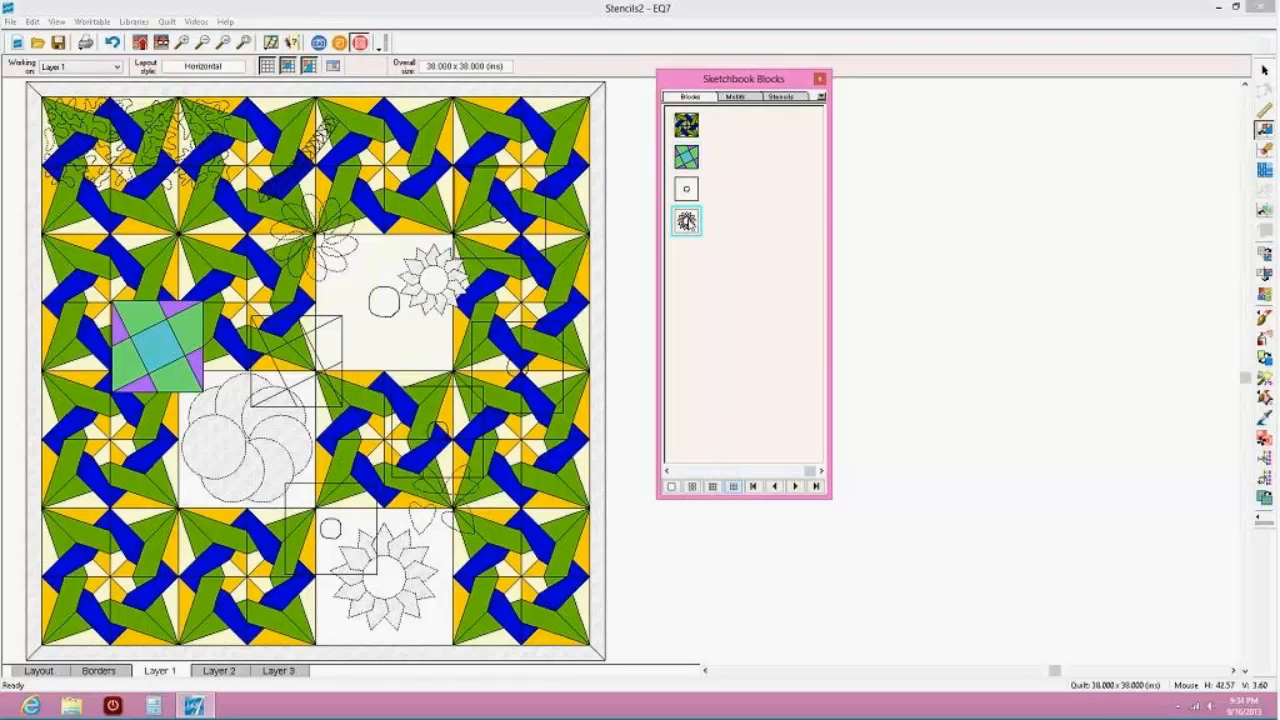
{"action": "left_click", "coordinate": [821, 80]}
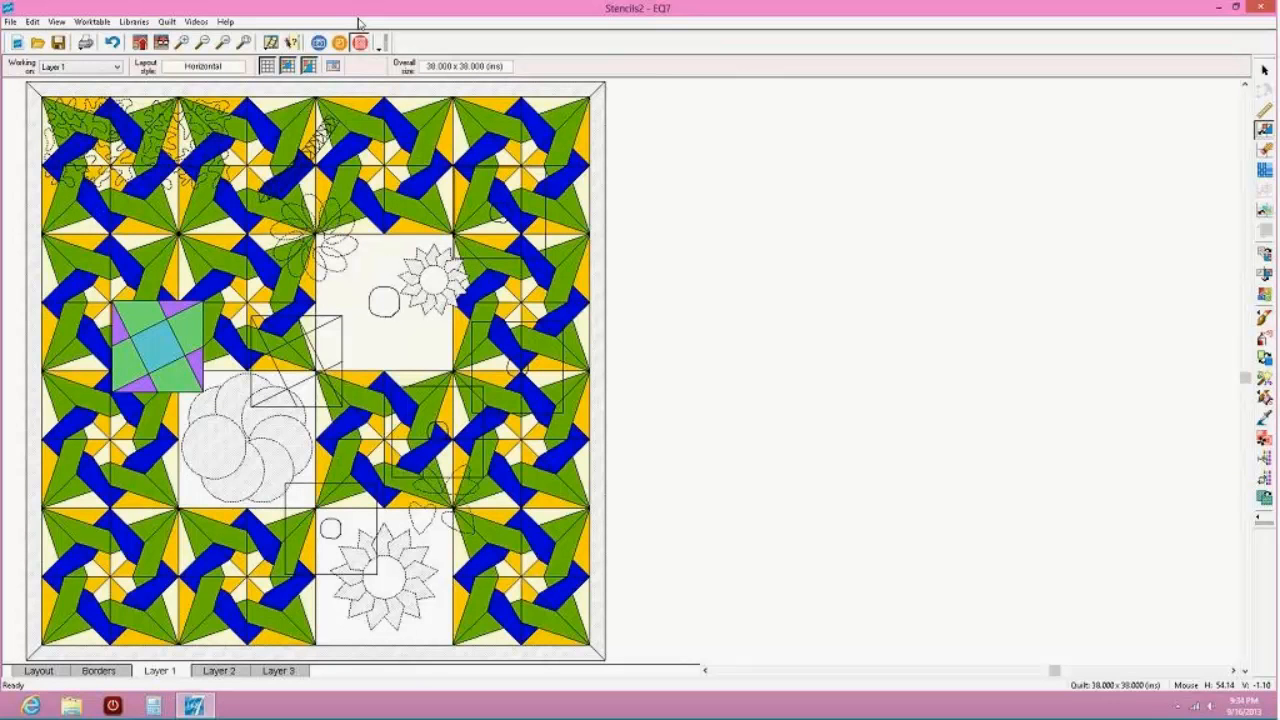
Open the Sunflower Wreath from the project sketchbook's blocks for editing and show it for coloring
{"action": "left_click", "coordinate": [161, 42]}
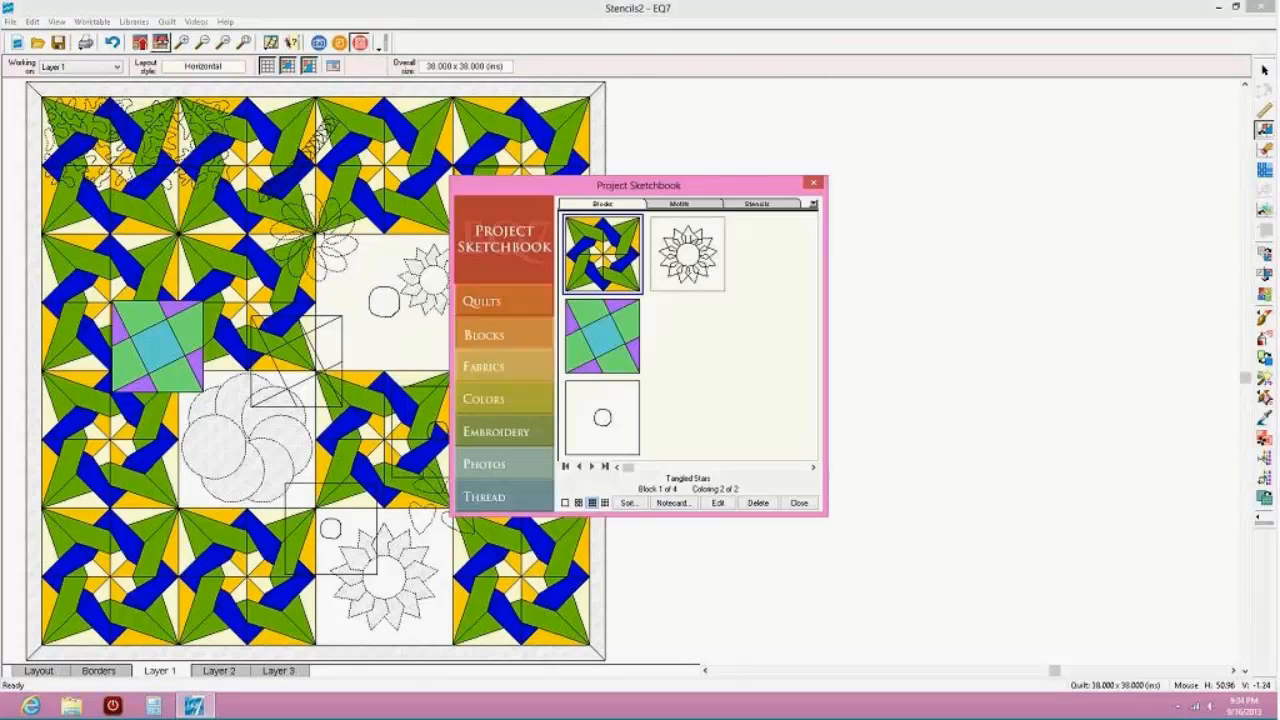
{"action": "left_click", "coordinate": [687, 254]}
{"action": "left_click", "coordinate": [718, 502]}
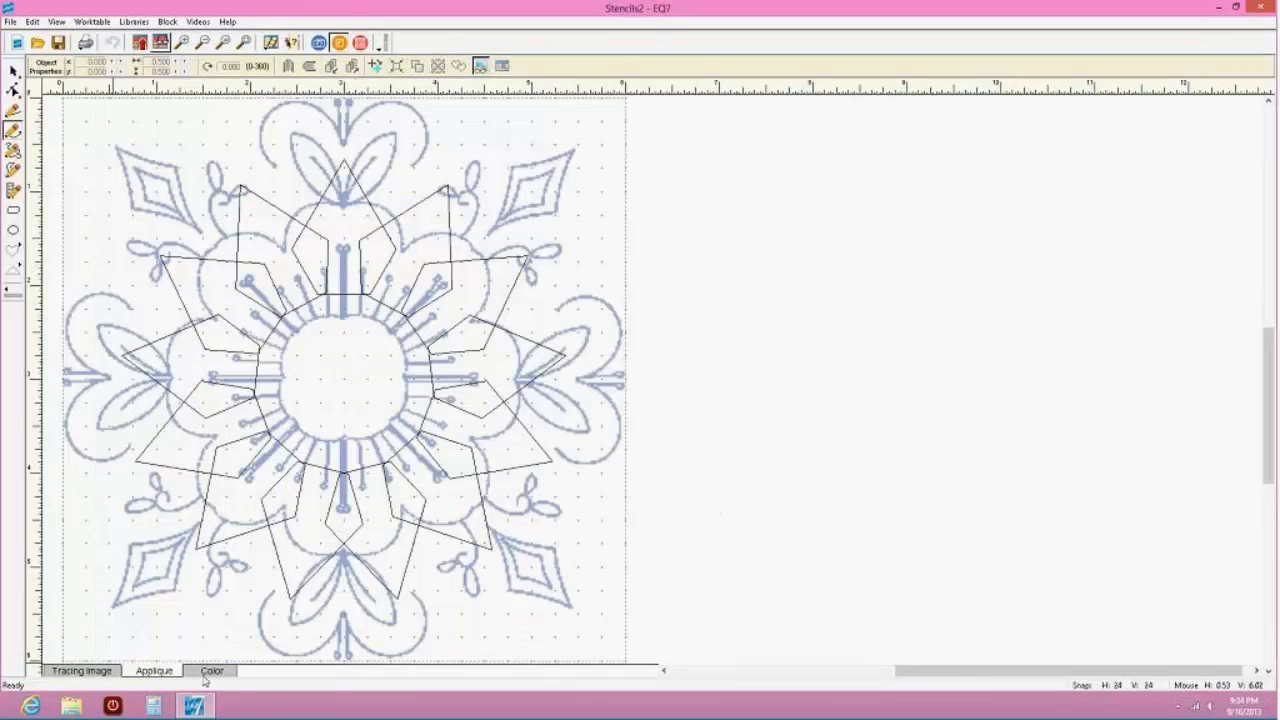
{"action": "left_click", "coordinate": [205, 675]}
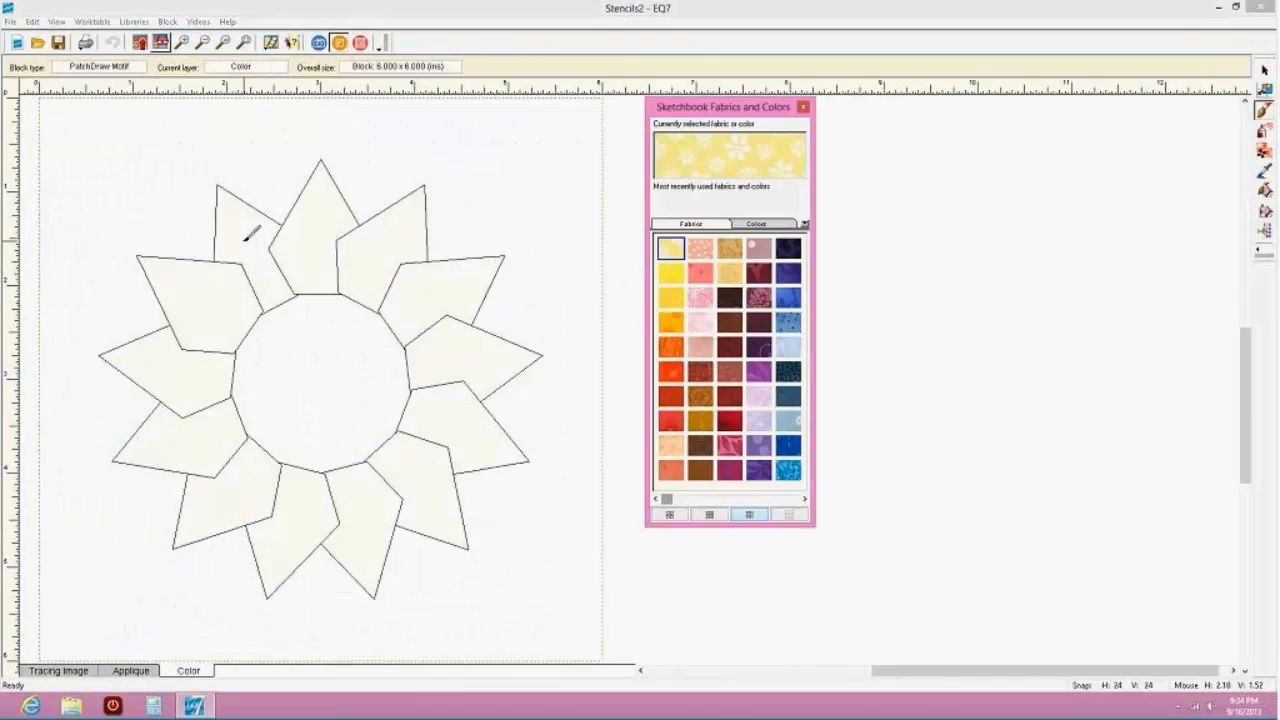
Paint alternating petals of the Sunflower Wreath with the pale yellow floral fabric
{"action": "left_click", "coordinate": [248, 236]}
{"action": "left_click", "coordinate": [372, 240]}
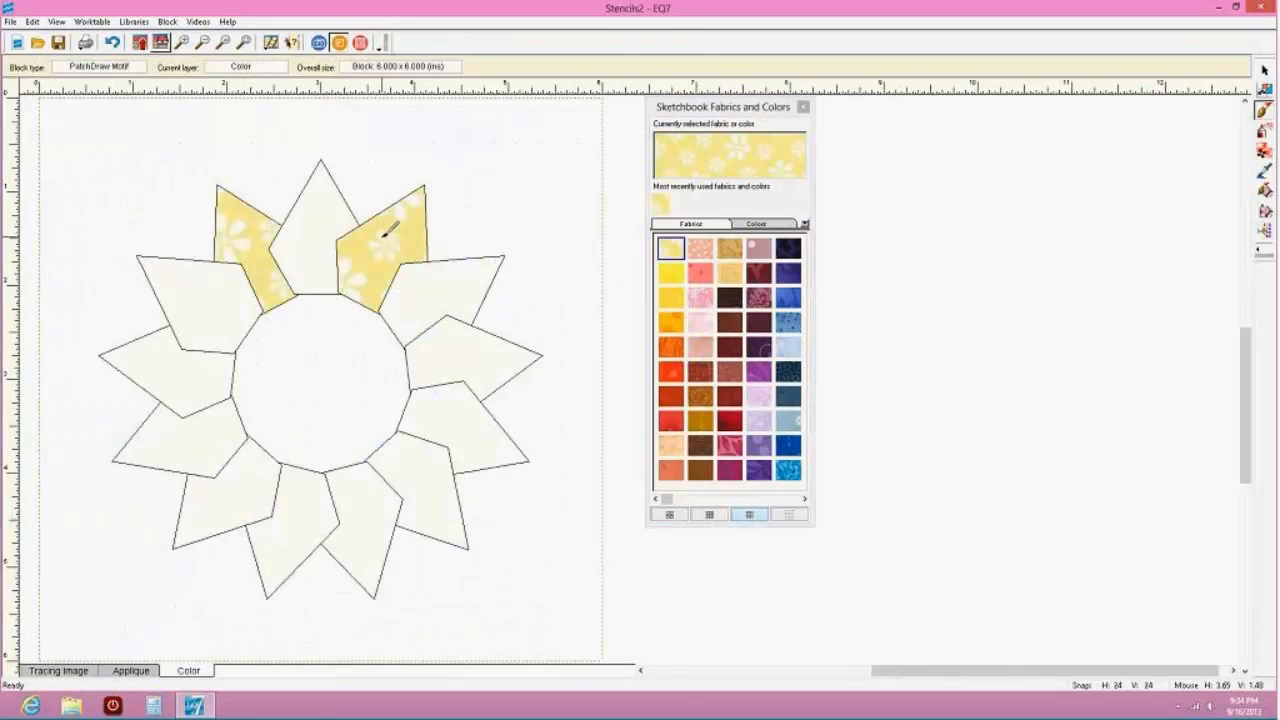
{"action": "left_click", "coordinate": [462, 345]}
{"action": "left_click", "coordinate": [414, 485]}
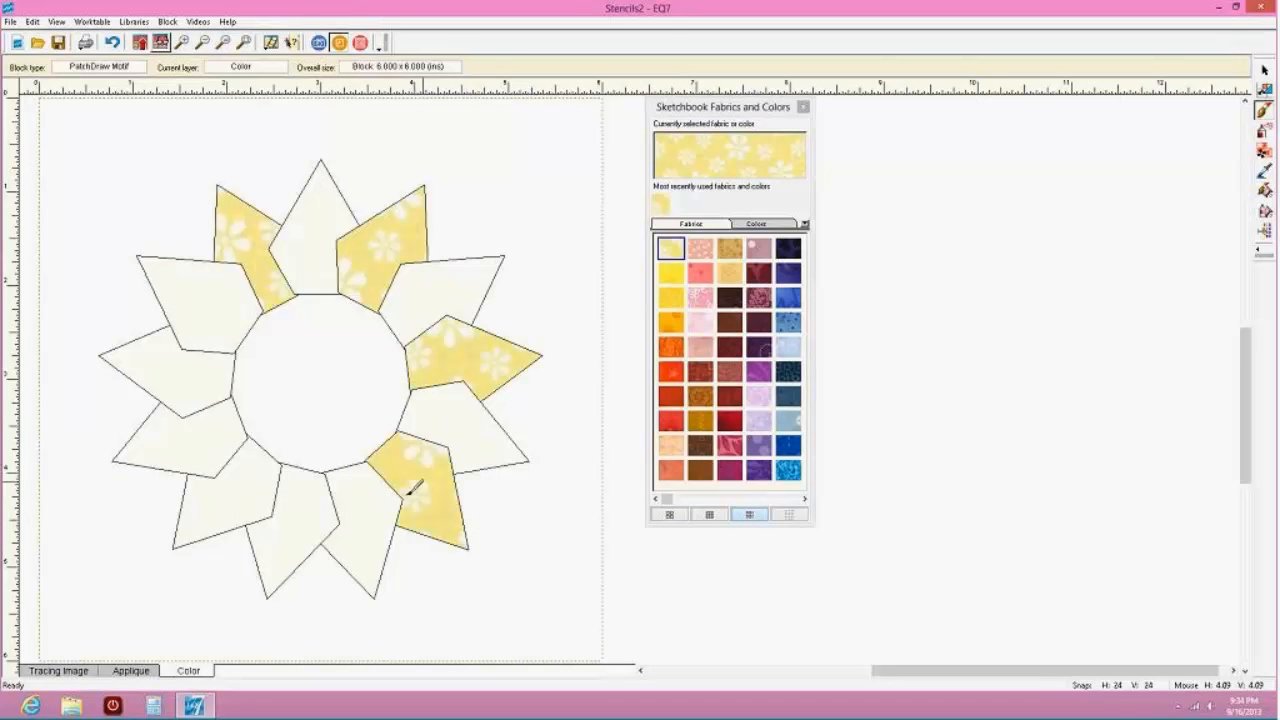
{"action": "left_click", "coordinate": [300, 512]}
{"action": "left_click", "coordinate": [210, 438]}
{"action": "left_click", "coordinate": [222, 300]}
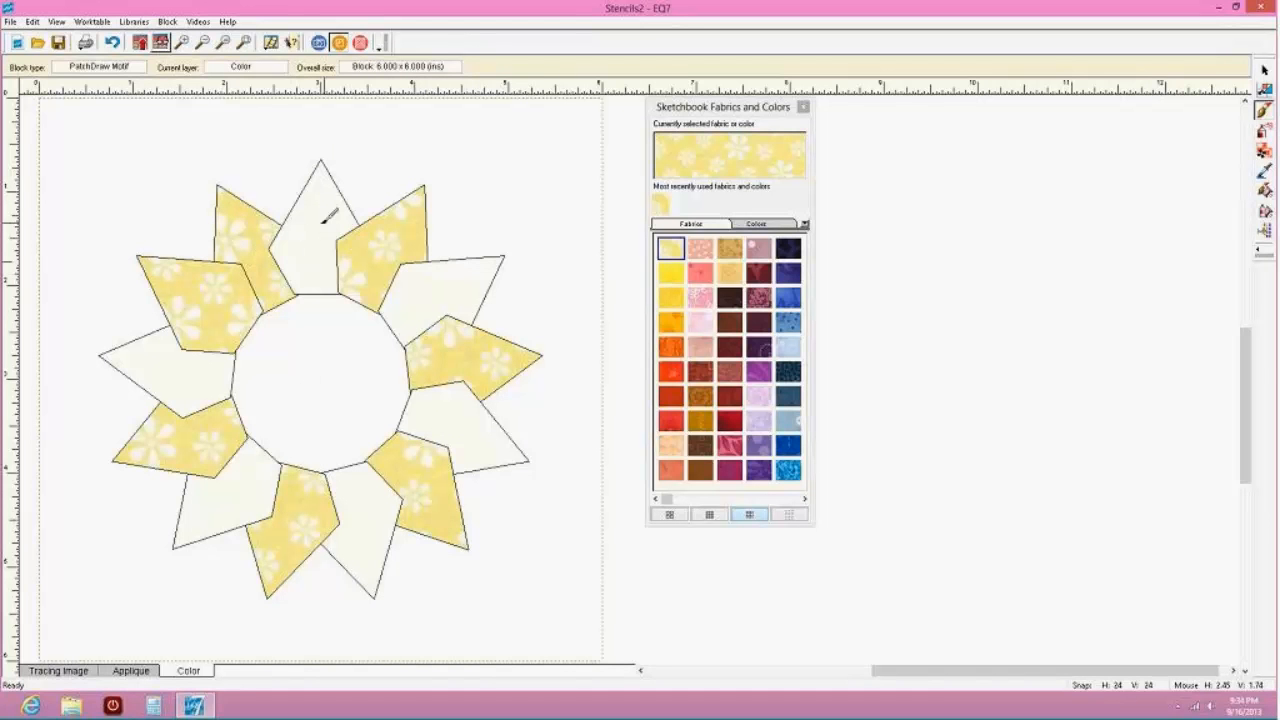
Paint the wreath's remaining petals and its upper-left petal with the coral dotted fabric
{"action": "left_click", "coordinate": [700, 273]}
{"action": "left_click", "coordinate": [230, 205]}
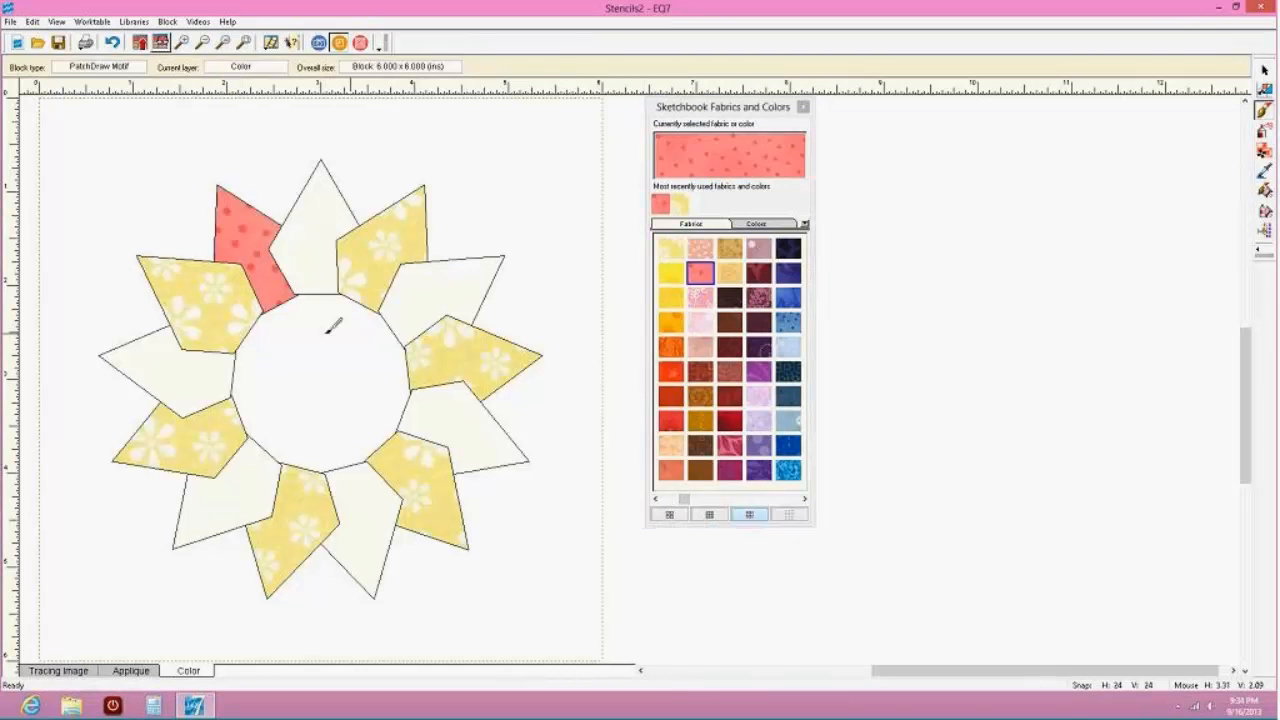
{"action": "left_click", "coordinate": [415, 298]}
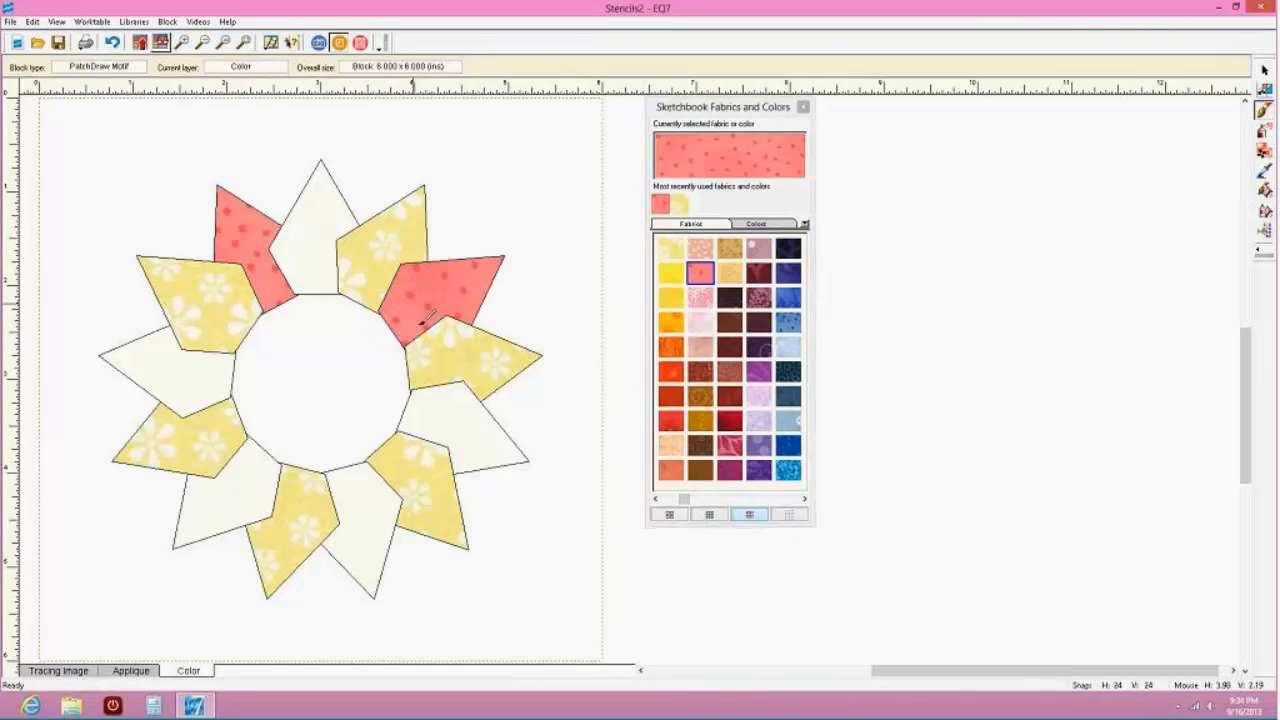
{"action": "left_click", "coordinate": [455, 418]}
{"action": "left_click", "coordinate": [376, 514]}
{"action": "left_click", "coordinate": [268, 490]}
{"action": "left_click", "coordinate": [204, 386]}
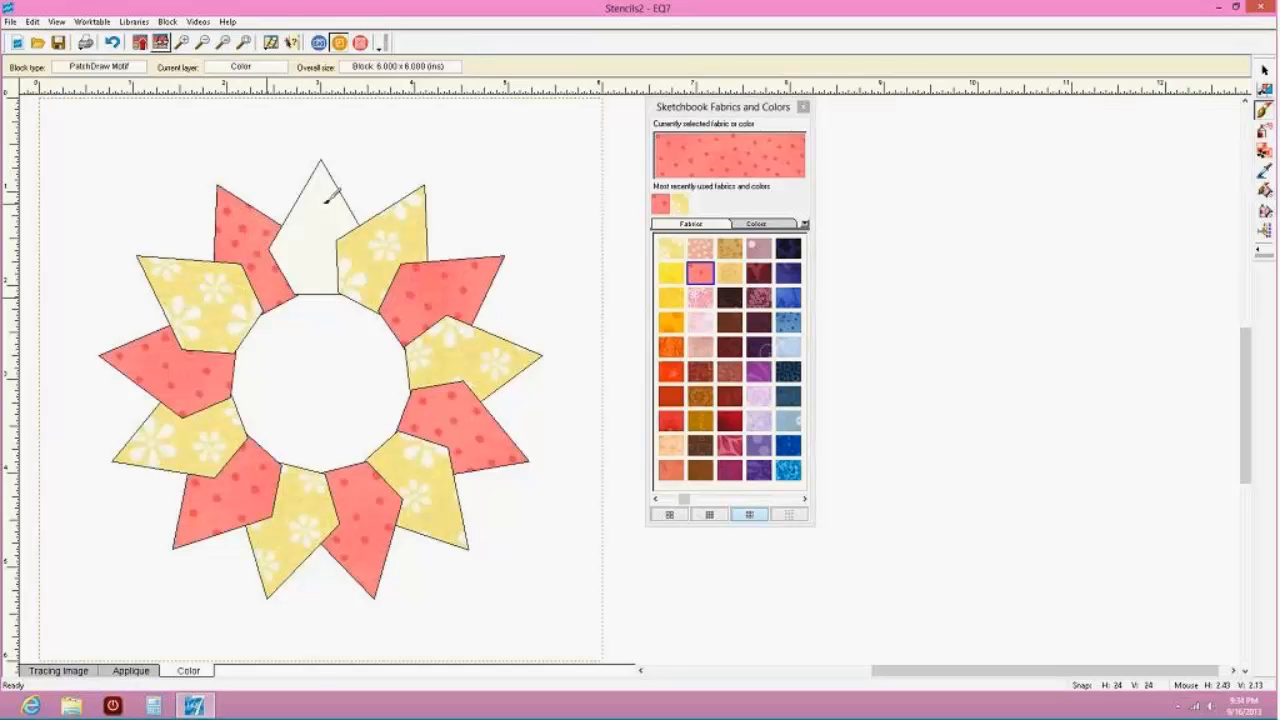
{"action": "left_click", "coordinate": [332, 194]}
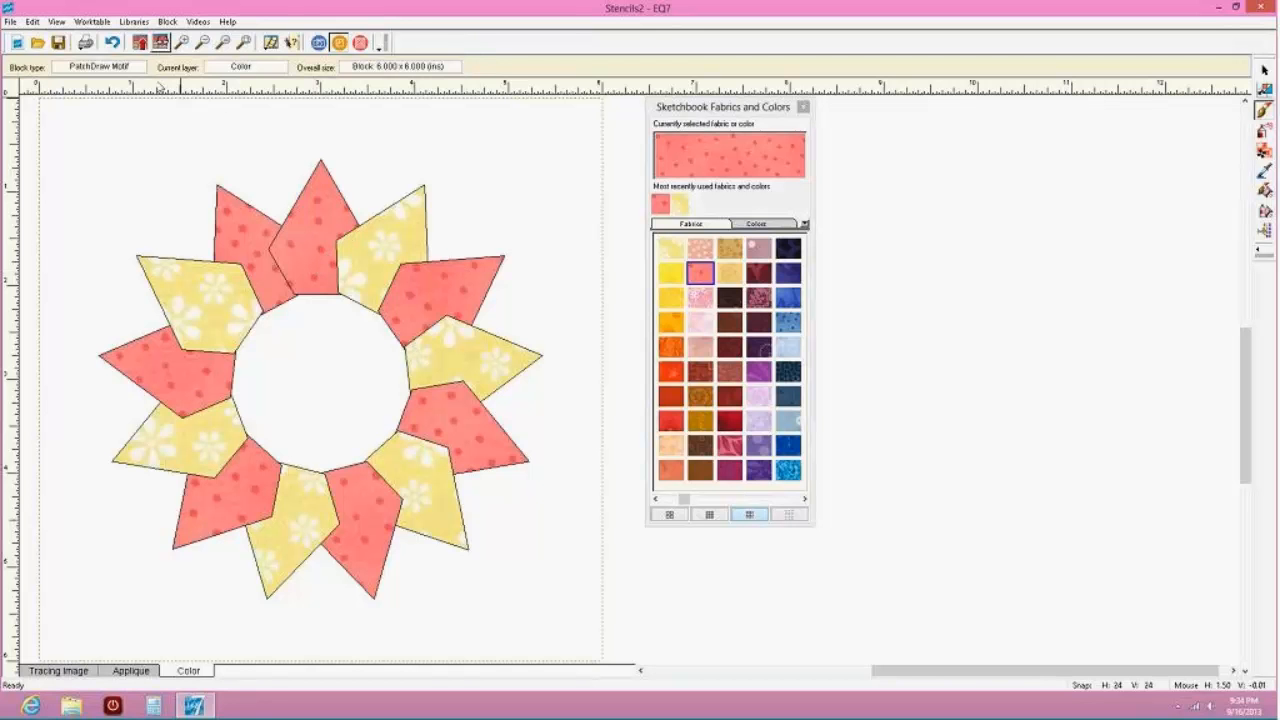
Add the colored Sunflower Wreath to the sketchbook and compare the sketchbook's blocks, motifs and stencils
{"action": "left_click", "coordinate": [140, 45]}
{"action": "left_click", "coordinate": [160, 43]}
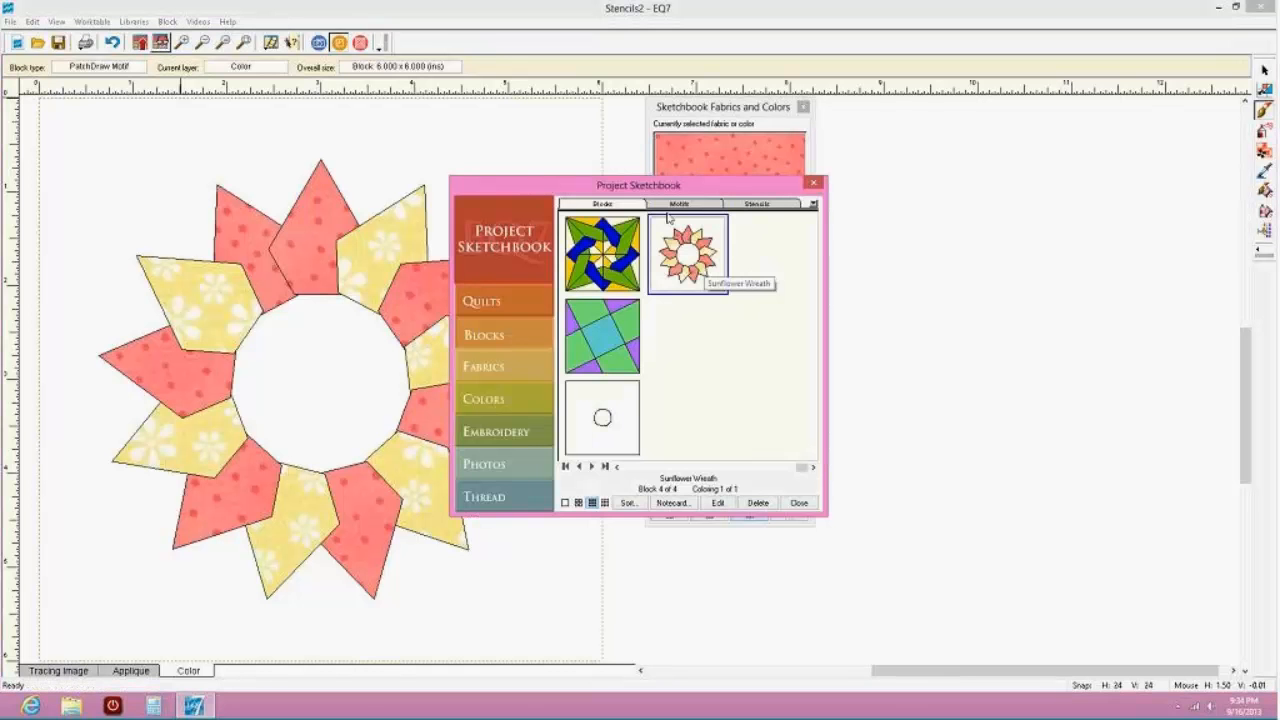
{"action": "left_click", "coordinate": [770, 204]}
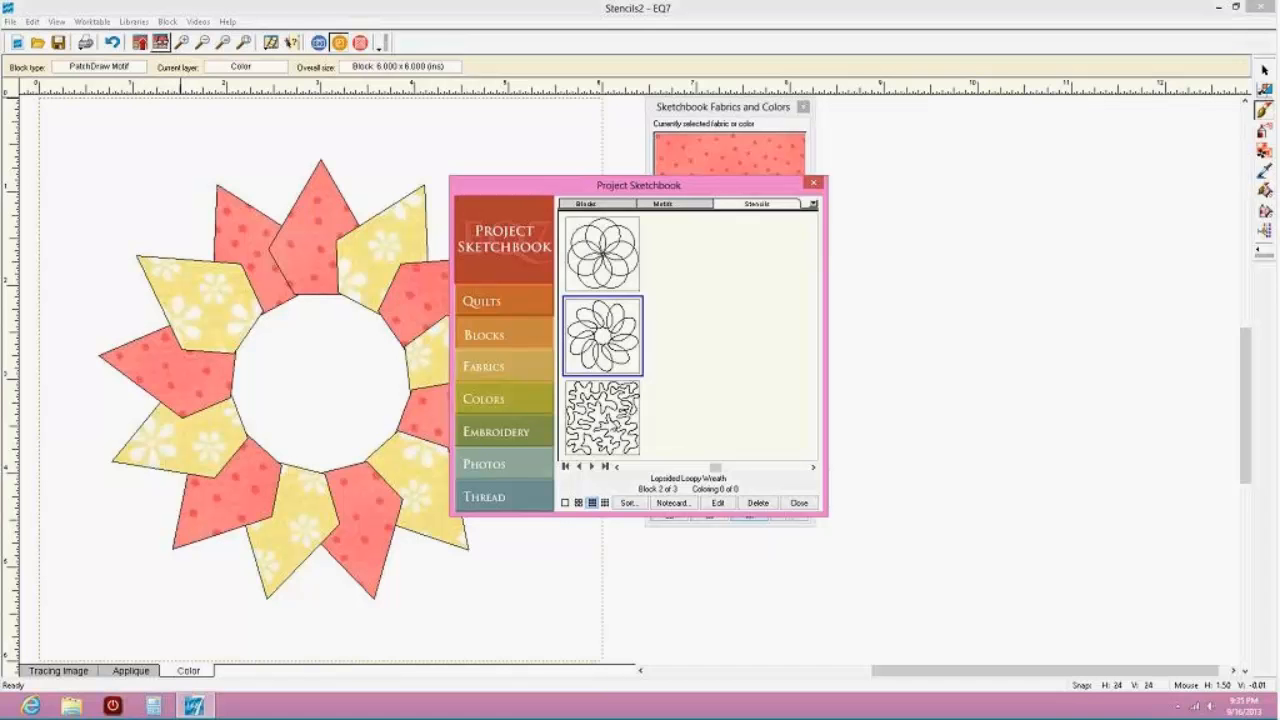
{"action": "left_click", "coordinate": [694, 205]}
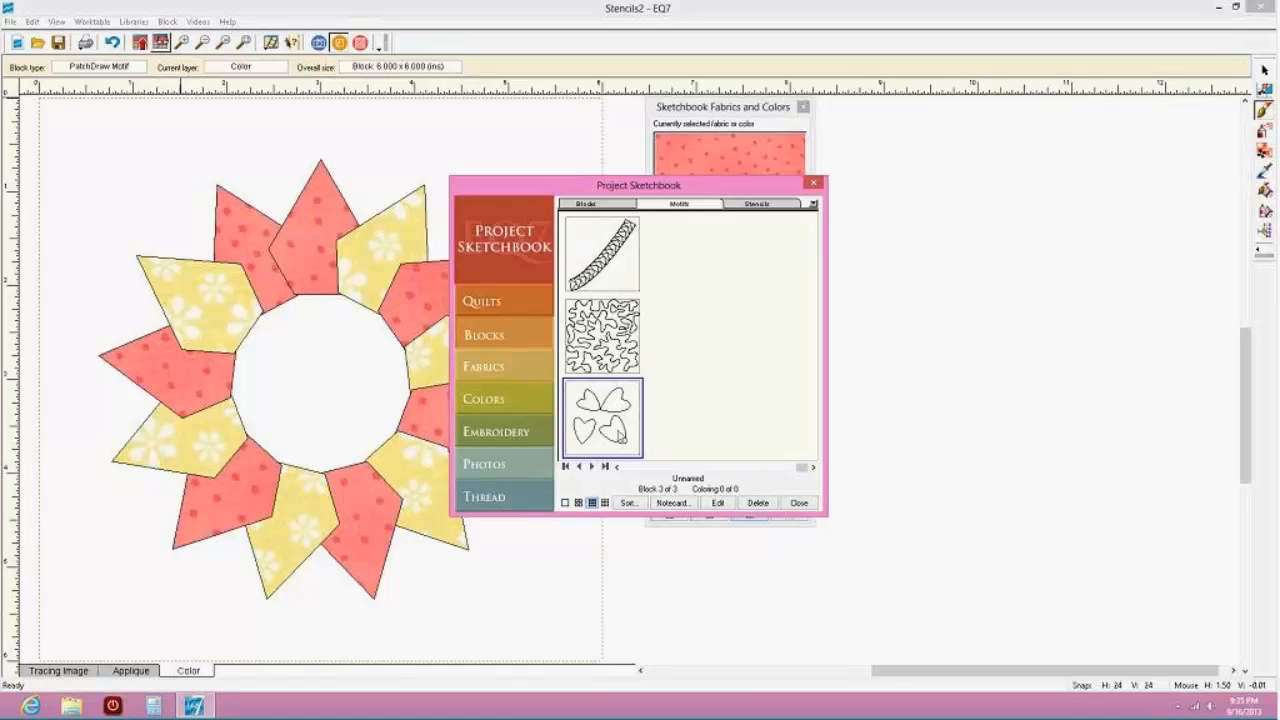
{"action": "left_click", "coordinate": [604, 206]}
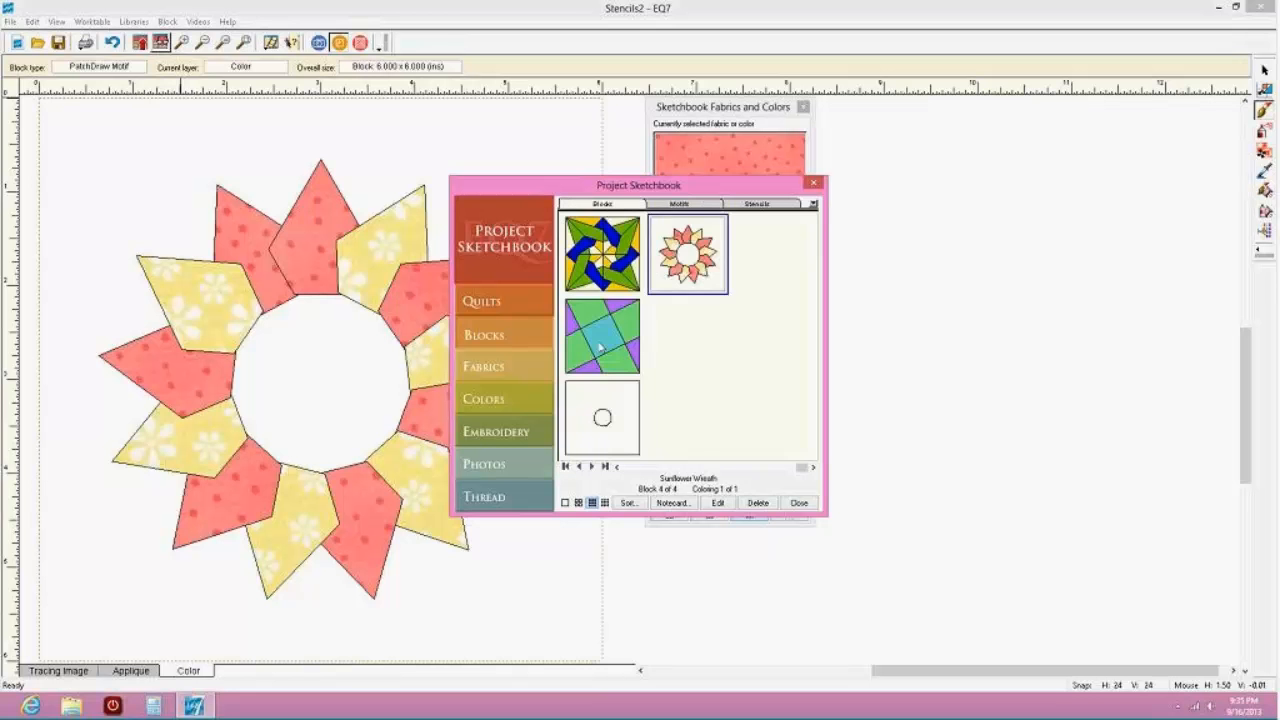
Open the Tangled Stars block from the sketchbook for editing and show it for coloring
{"action": "left_click", "coordinate": [602, 254]}
{"action": "right_click", "coordinate": [602, 255]}
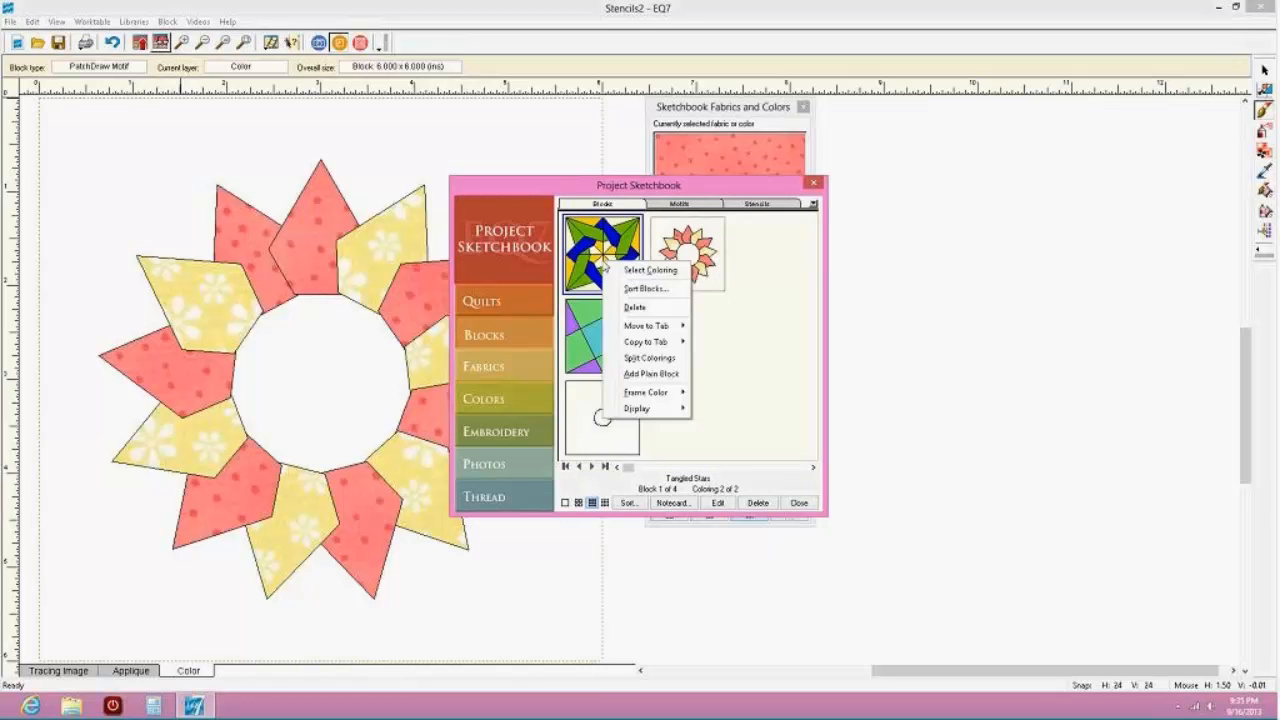
{"action": "mouse_move", "coordinate": [661, 330]}
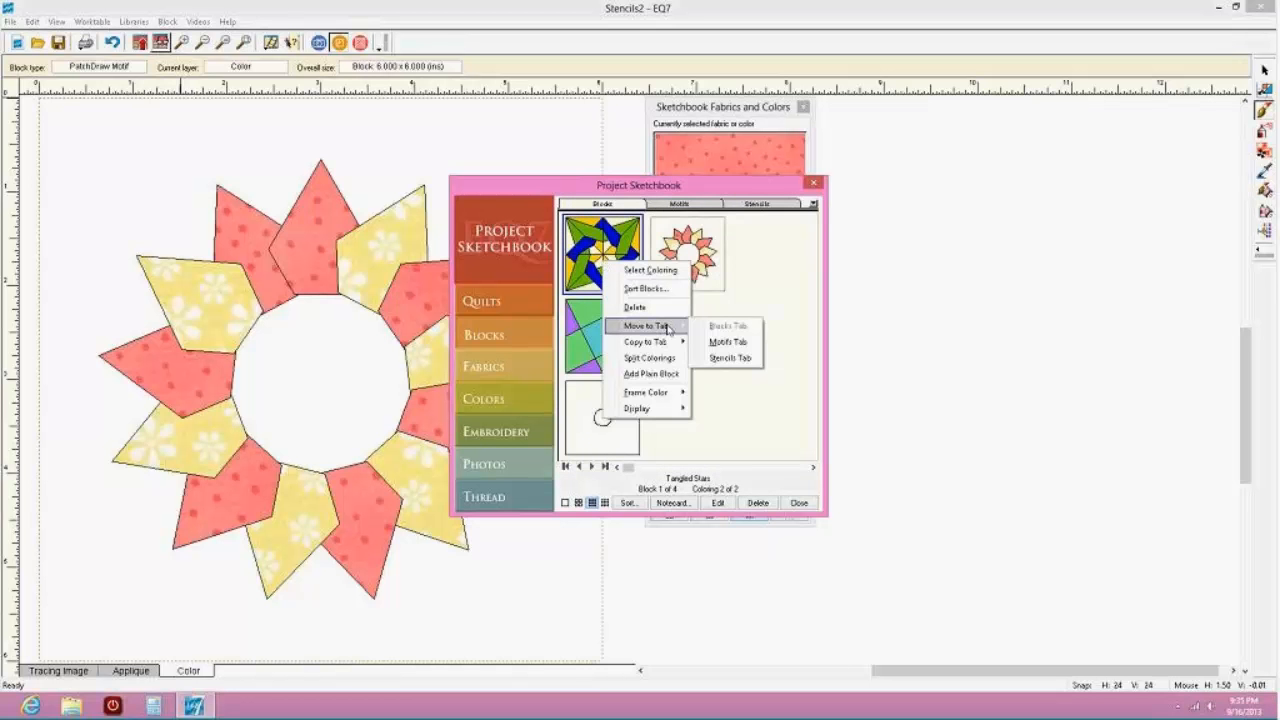
{"action": "left_click", "coordinate": [719, 505]}
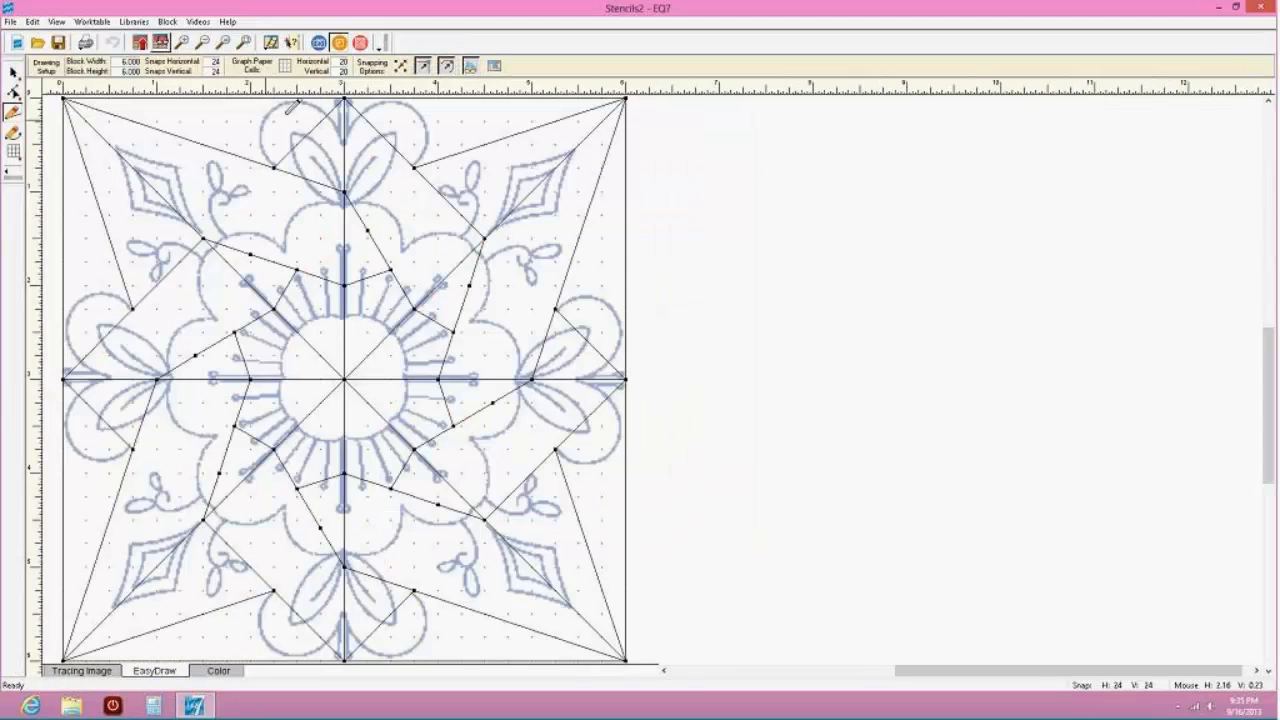
{"action": "left_click", "coordinate": [219, 671]}
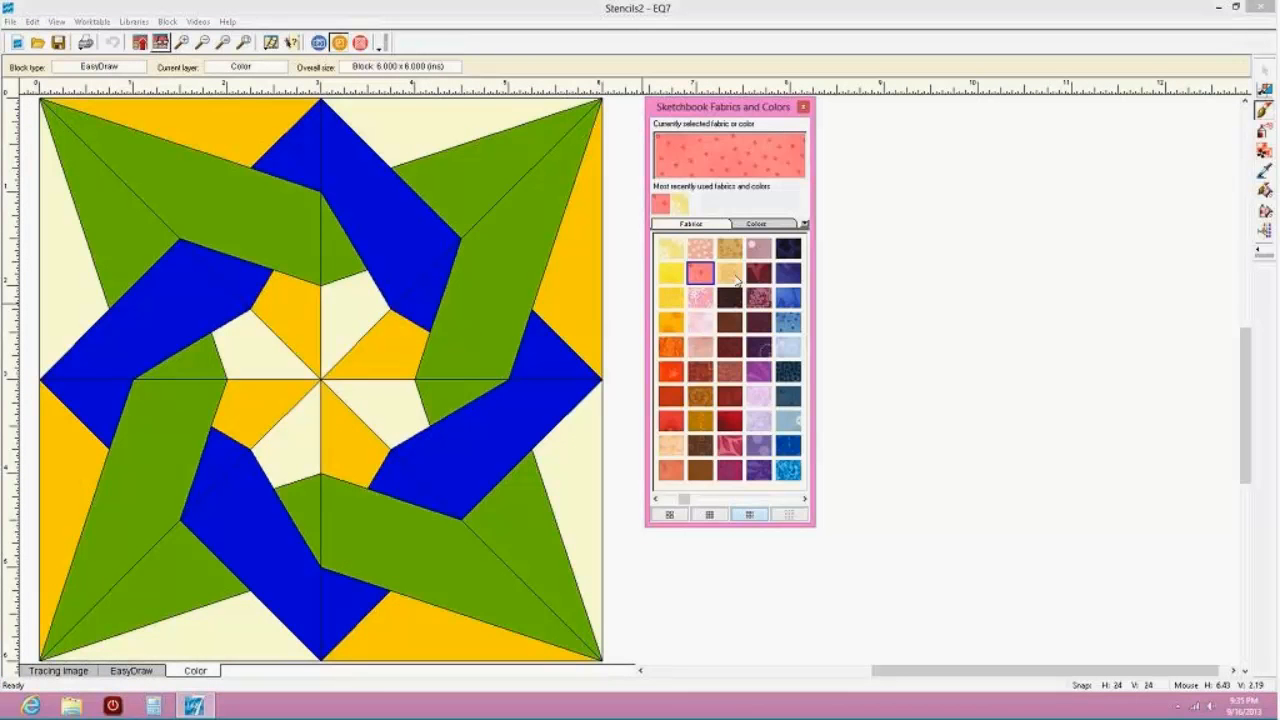
Paint the outer background patches of the Tangled Stars block with solid yellow
{"action": "left_click", "coordinate": [755, 223]}
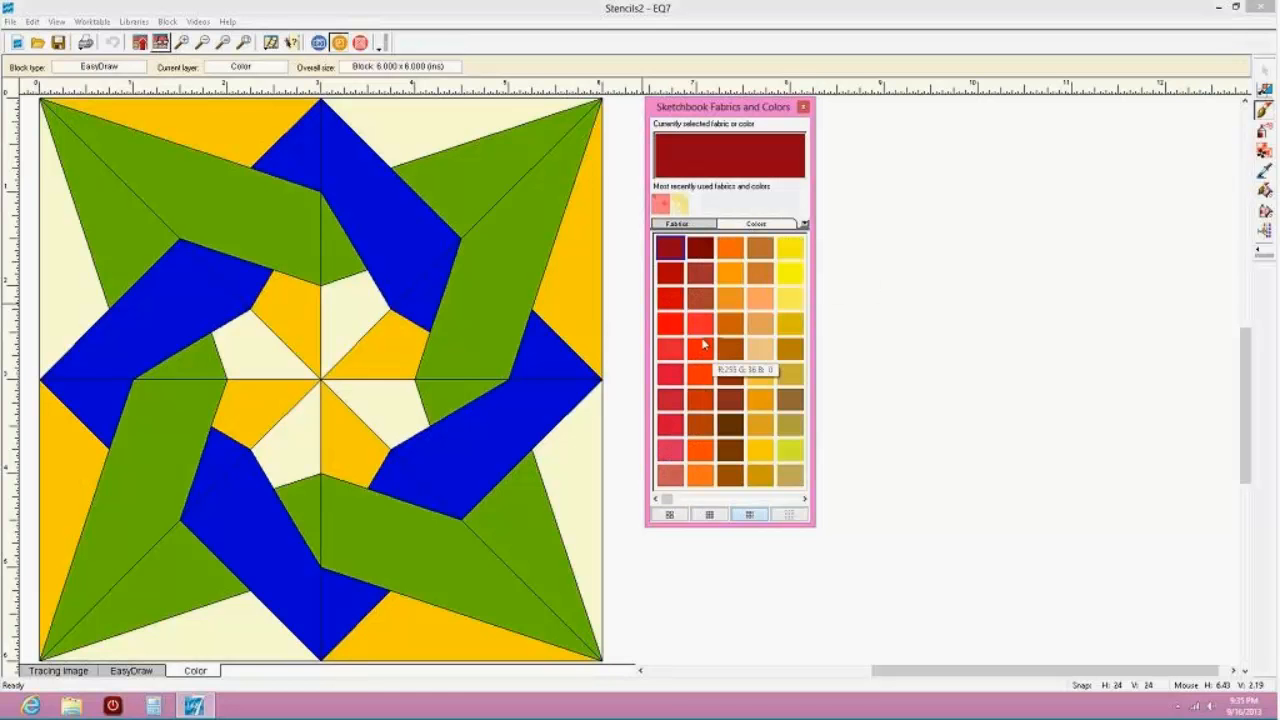
{"action": "left_click", "coordinate": [790, 248]}
{"action": "left_click", "coordinate": [464, 112]}
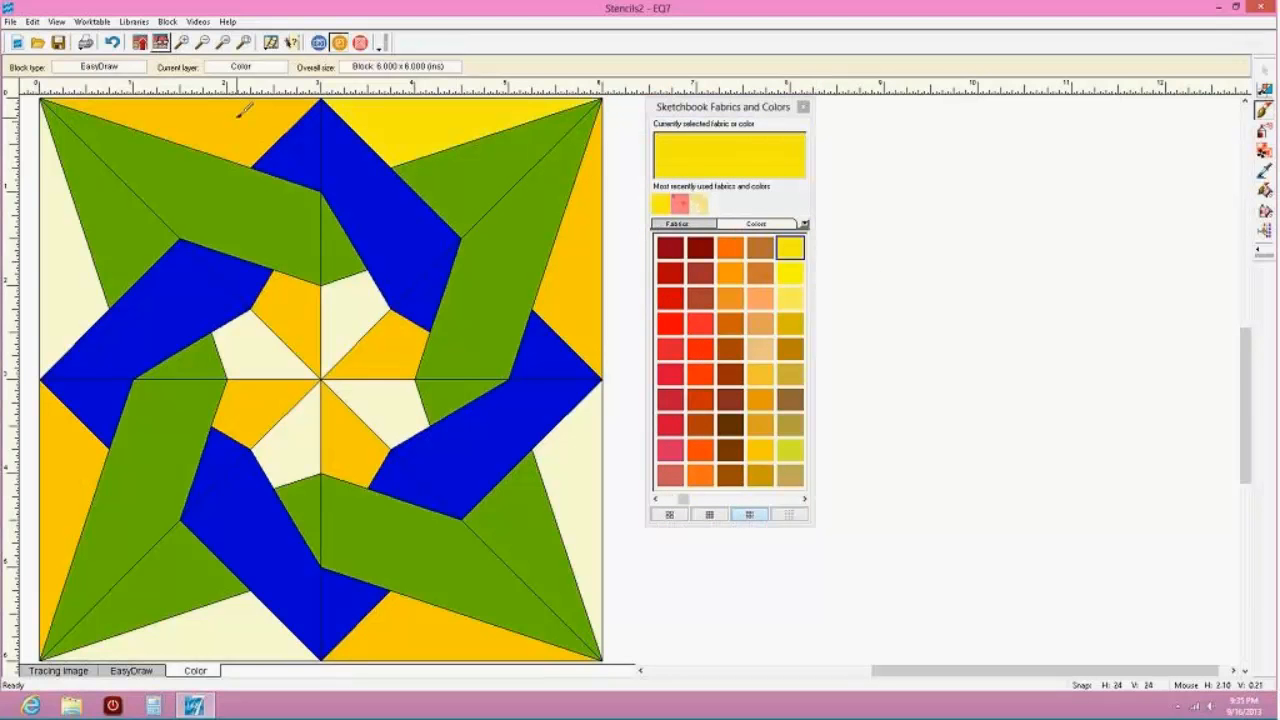
{"action": "left_click", "coordinate": [243, 109]}
{"action": "left_click", "coordinate": [70, 213]}
{"action": "left_click", "coordinate": [64, 440]}
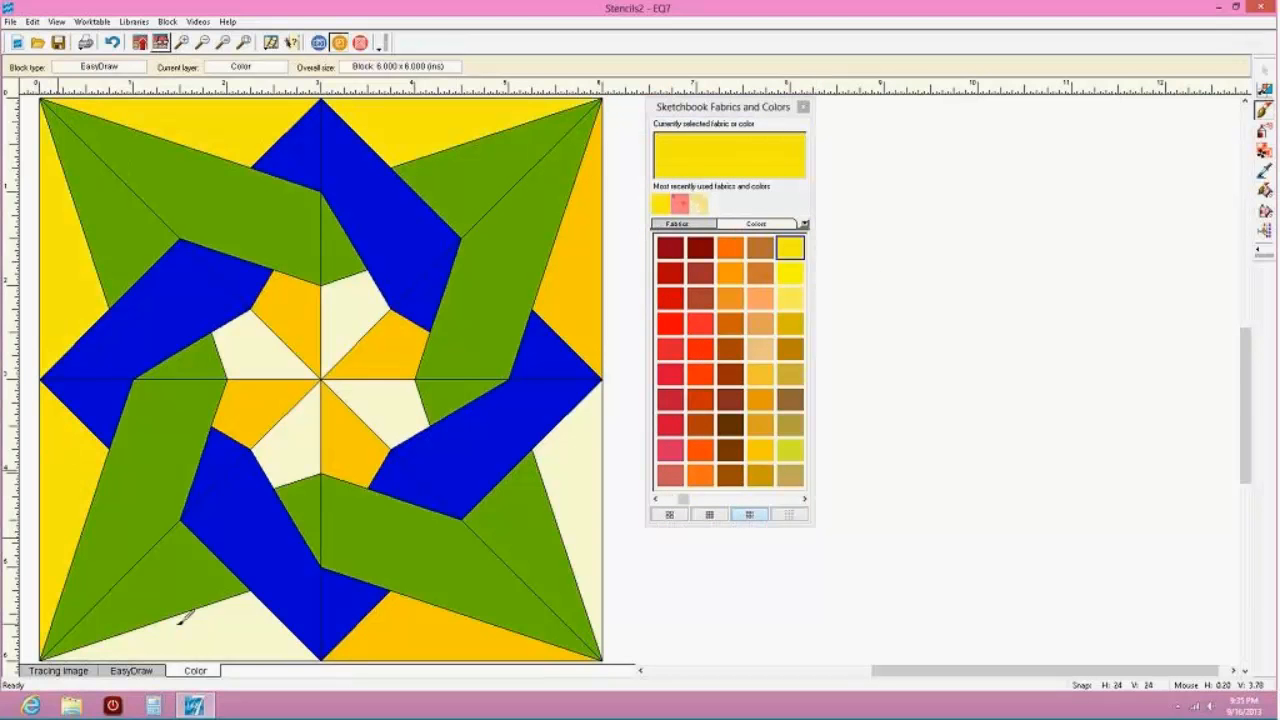
{"action": "left_click", "coordinate": [290, 634]}
{"action": "left_click", "coordinate": [440, 640]}
{"action": "left_click", "coordinate": [592, 470]}
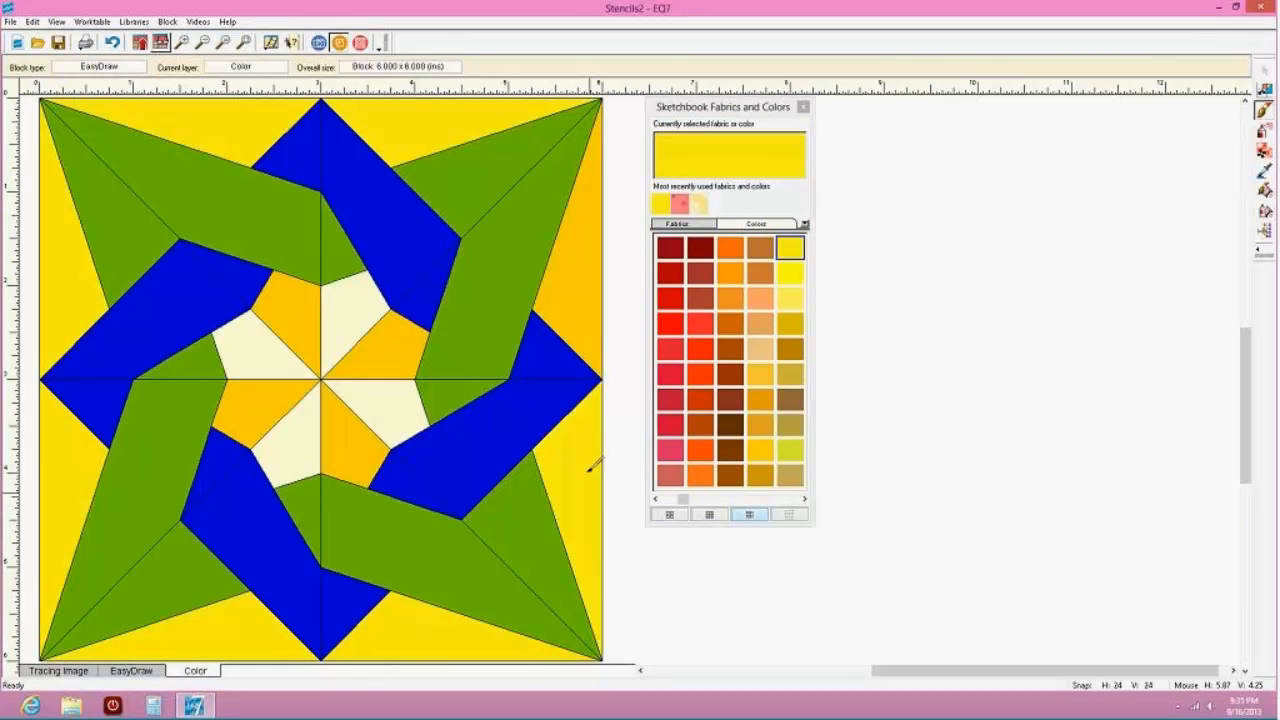
Recolor the eight patches of the block's center star with the selected yellow
{"action": "left_click", "coordinate": [388, 336]}
{"action": "left_click", "coordinate": [366, 284]}
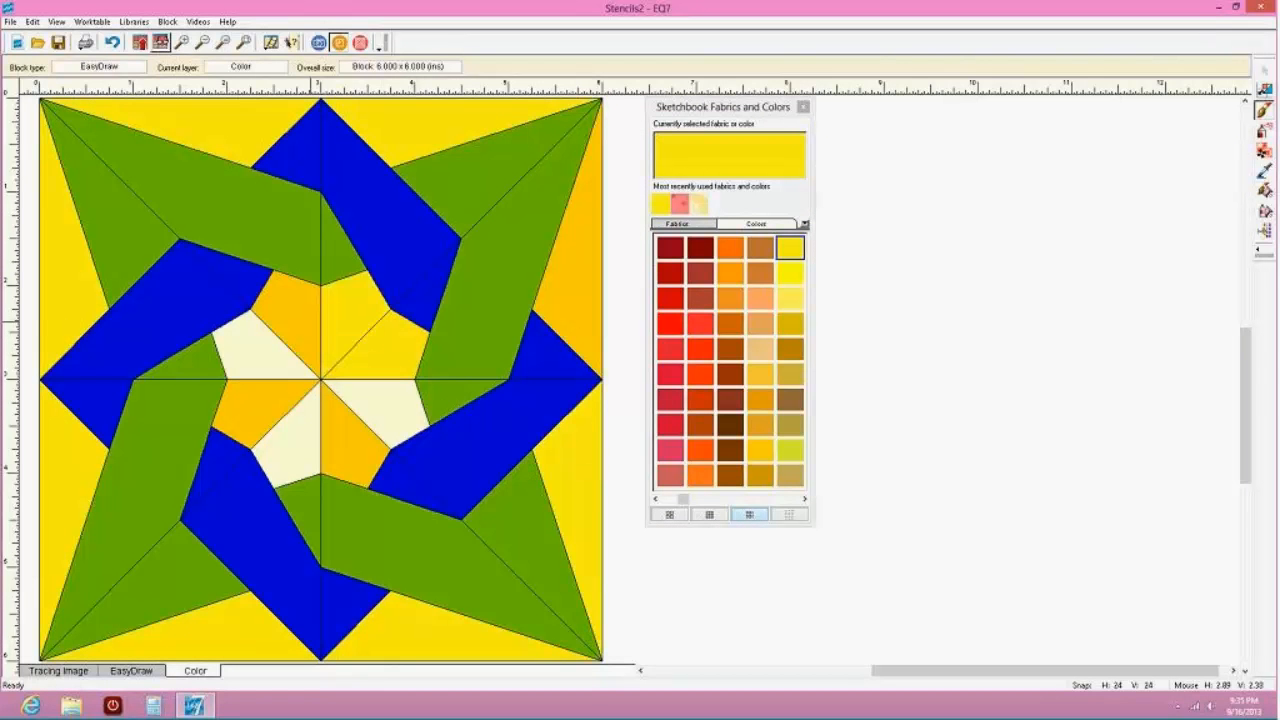
{"action": "left_click", "coordinate": [292, 318]}
{"action": "left_click", "coordinate": [272, 368]}
{"action": "left_click", "coordinate": [268, 392]}
{"action": "left_click", "coordinate": [292, 440]}
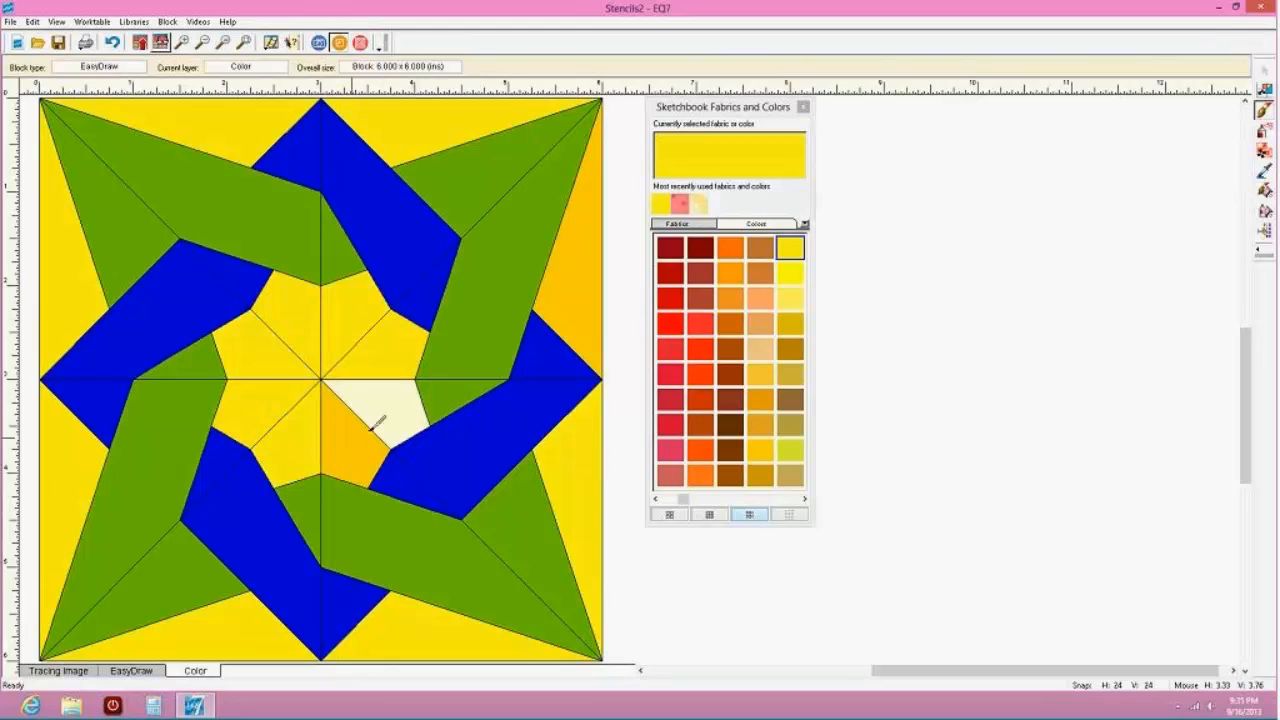
{"action": "left_click", "coordinate": [354, 440]}
{"action": "left_click", "coordinate": [385, 412]}
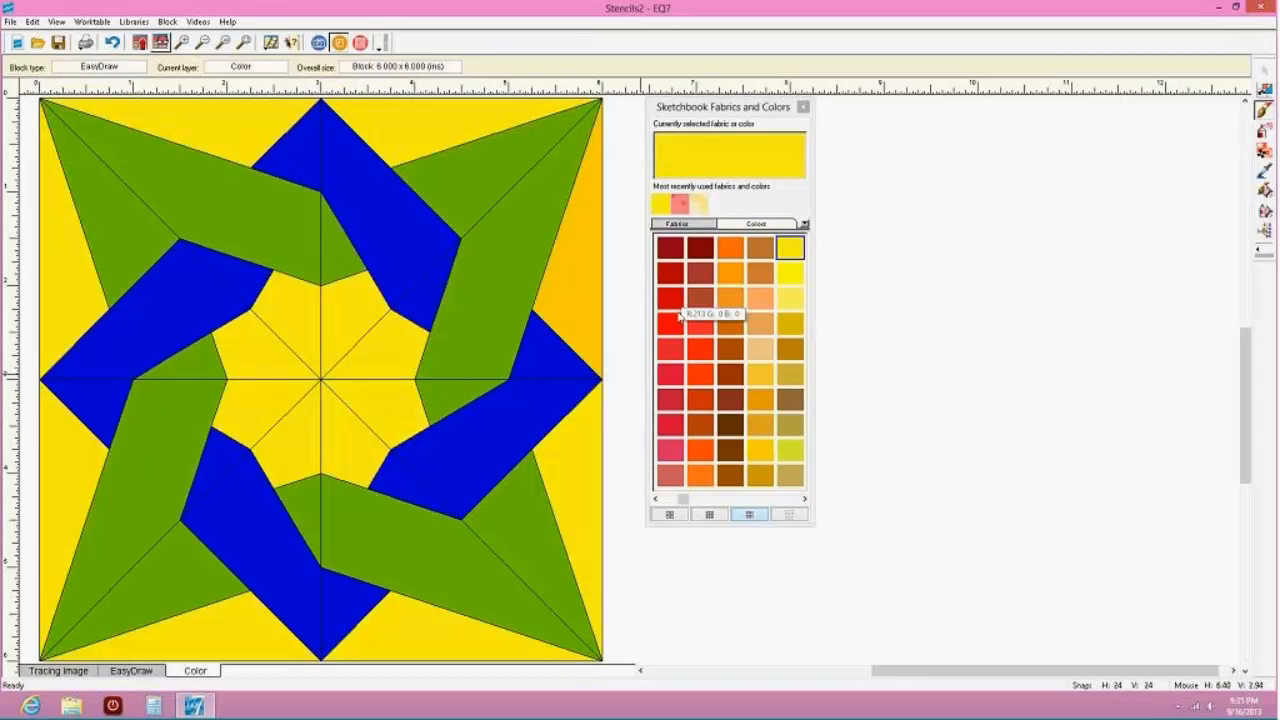
Recolor all the green and blue interlaced star patches of the block with bright red, leaving the yellow background patches
{"action": "left_click", "coordinate": [700, 322]}
{"action": "left_click", "coordinate": [503, 254]}
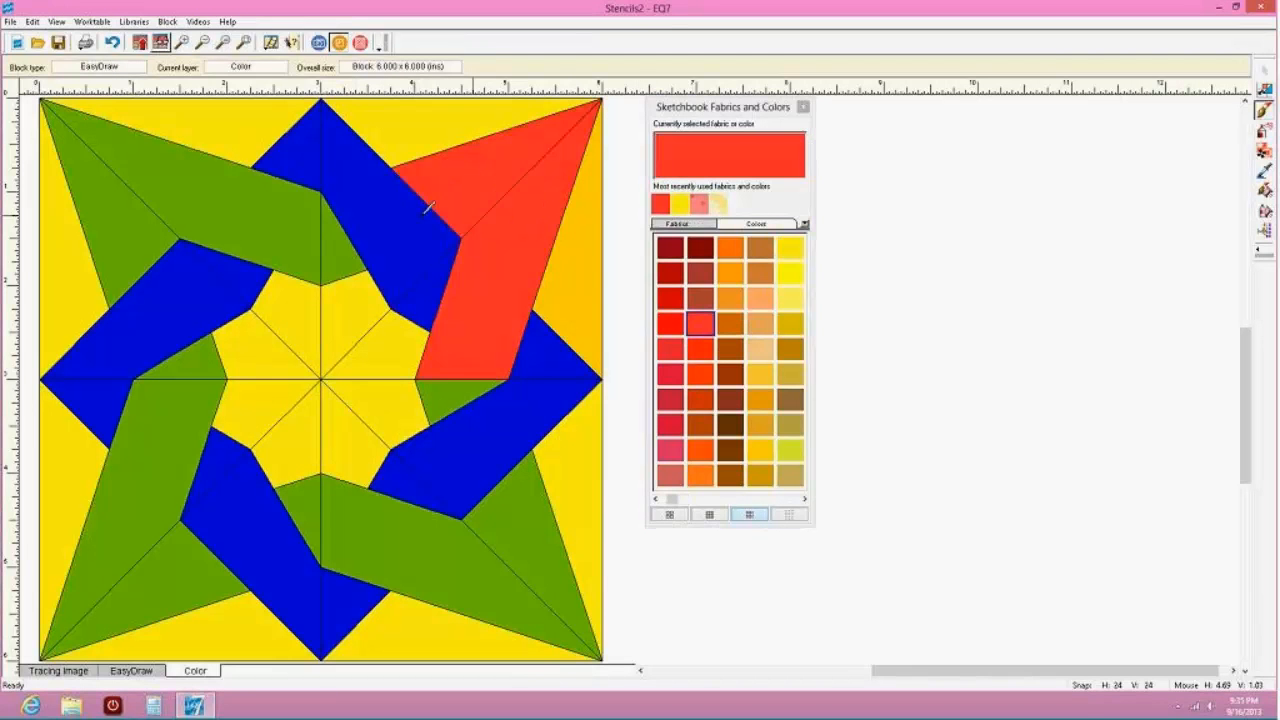
{"action": "left_click", "coordinate": [428, 217]}
{"action": "left_click", "coordinate": [455, 390]}
{"action": "left_click", "coordinate": [530, 410]}
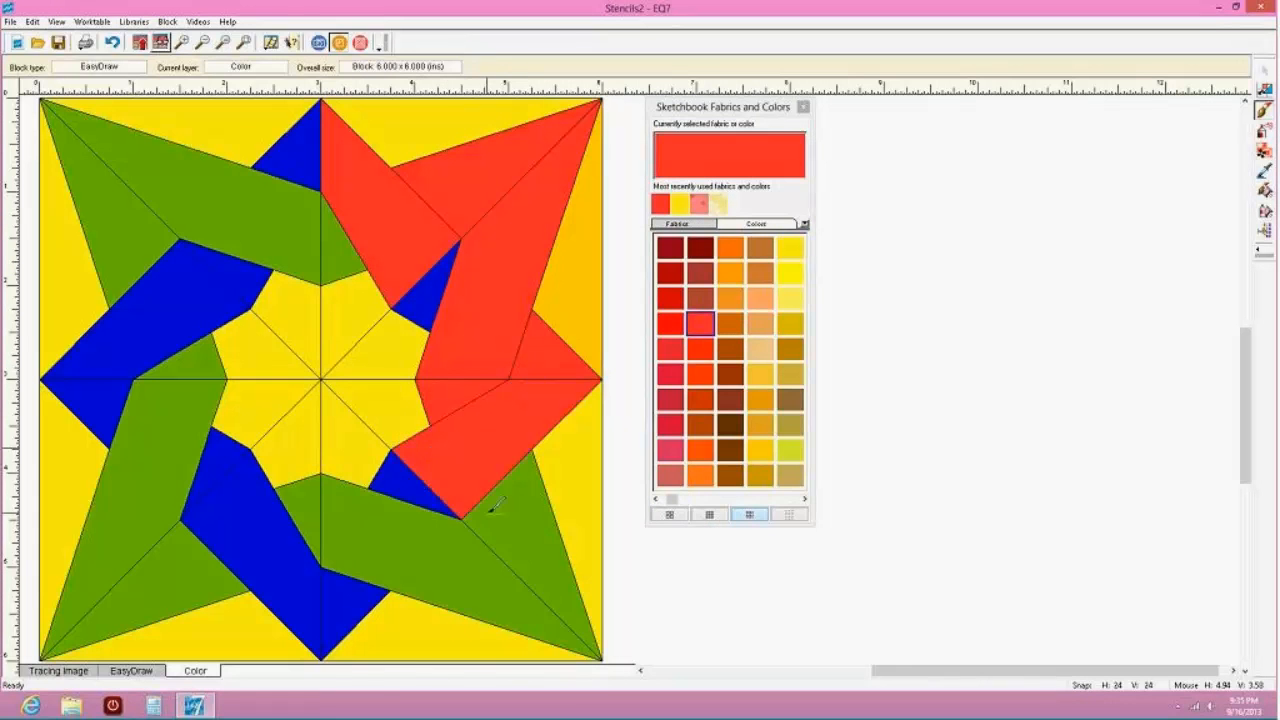
{"action": "left_click", "coordinate": [508, 508]}
{"action": "left_click", "coordinate": [440, 530]}
{"action": "left_click", "coordinate": [425, 488]}
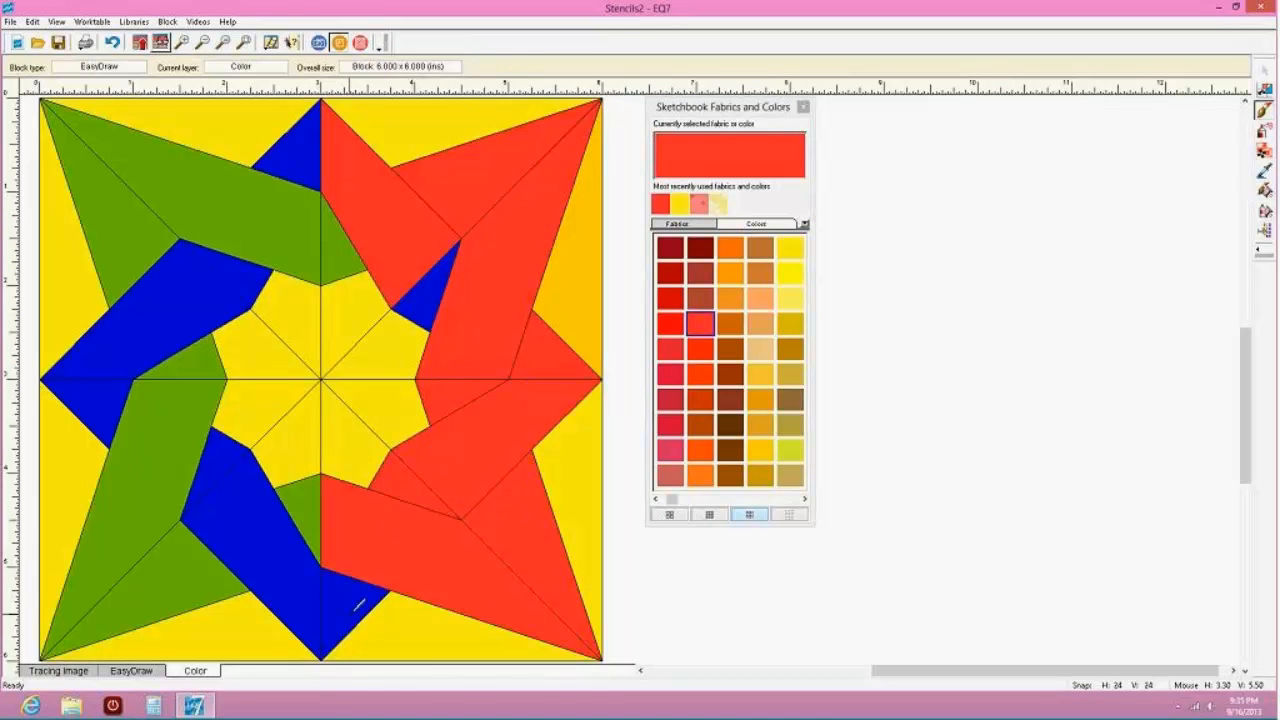
{"action": "left_click", "coordinate": [340, 575]}
{"action": "left_click", "coordinate": [290, 518]}
{"action": "left_click", "coordinate": [285, 528]}
{"action": "left_click", "coordinate": [150, 595]}
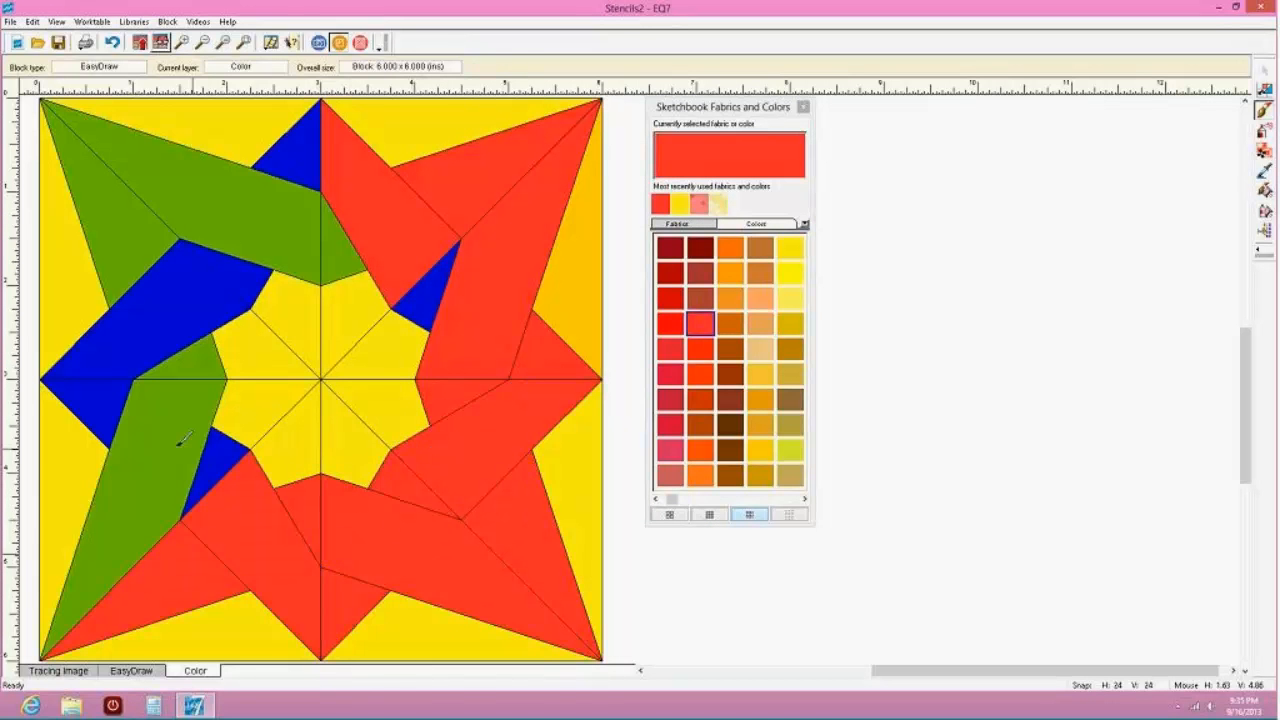
{"action": "left_click", "coordinate": [165, 450]}
{"action": "left_click", "coordinate": [210, 470]}
{"action": "left_click", "coordinate": [196, 351]}
{"action": "left_click", "coordinate": [197, 309]}
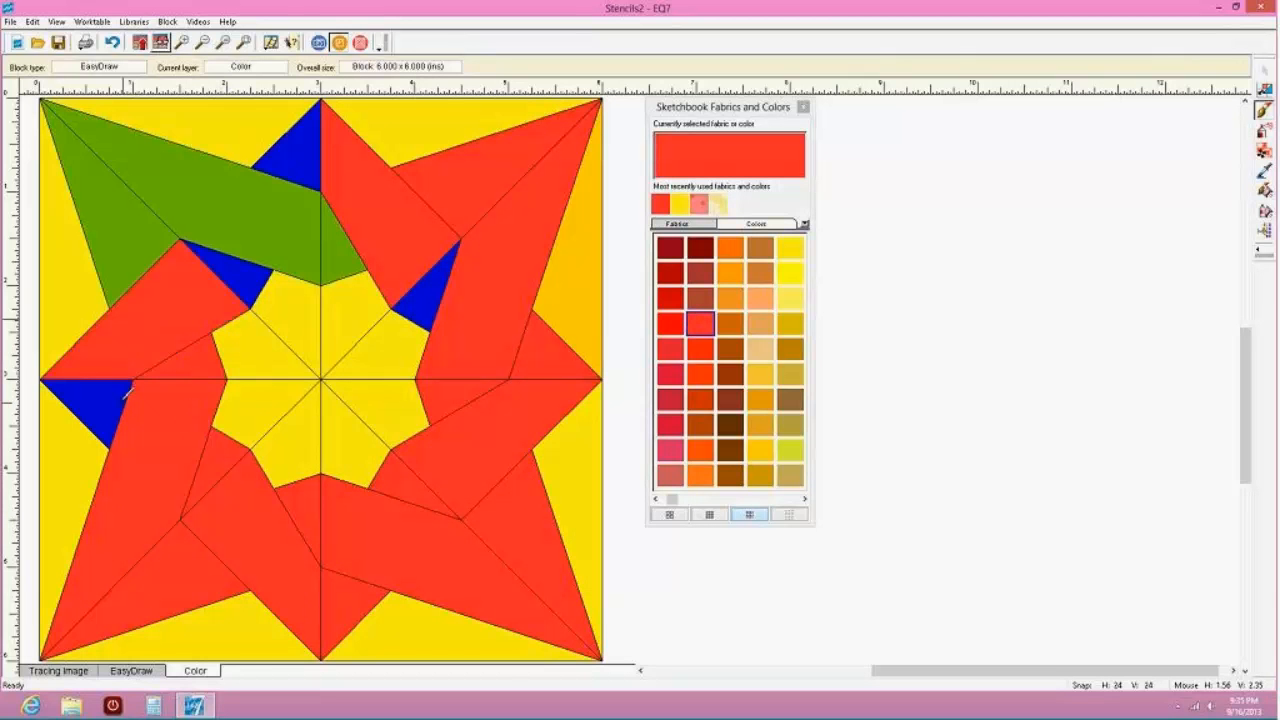
{"action": "left_click", "coordinate": [99, 405]}
{"action": "left_click", "coordinate": [260, 262]}
{"action": "left_click", "coordinate": [350, 244]}
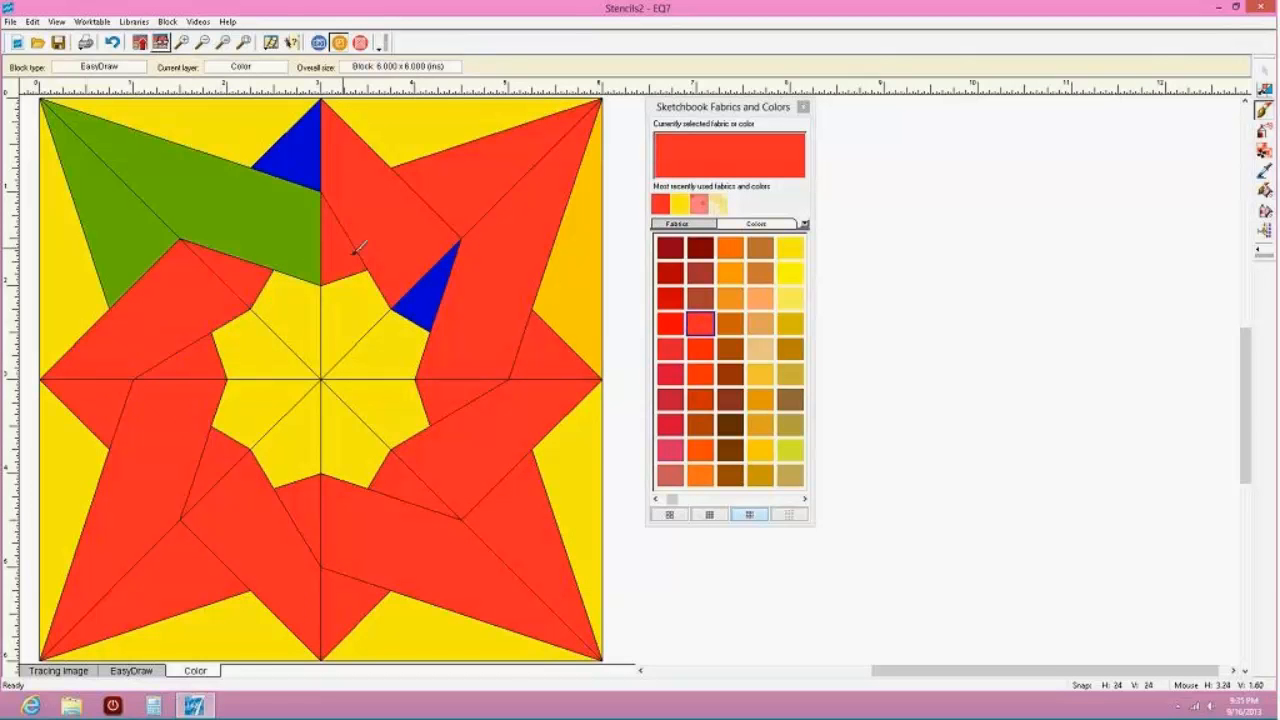
{"action": "left_click", "coordinate": [428, 292]}
{"action": "left_click", "coordinate": [285, 138]}
{"action": "left_click", "coordinate": [163, 208]}
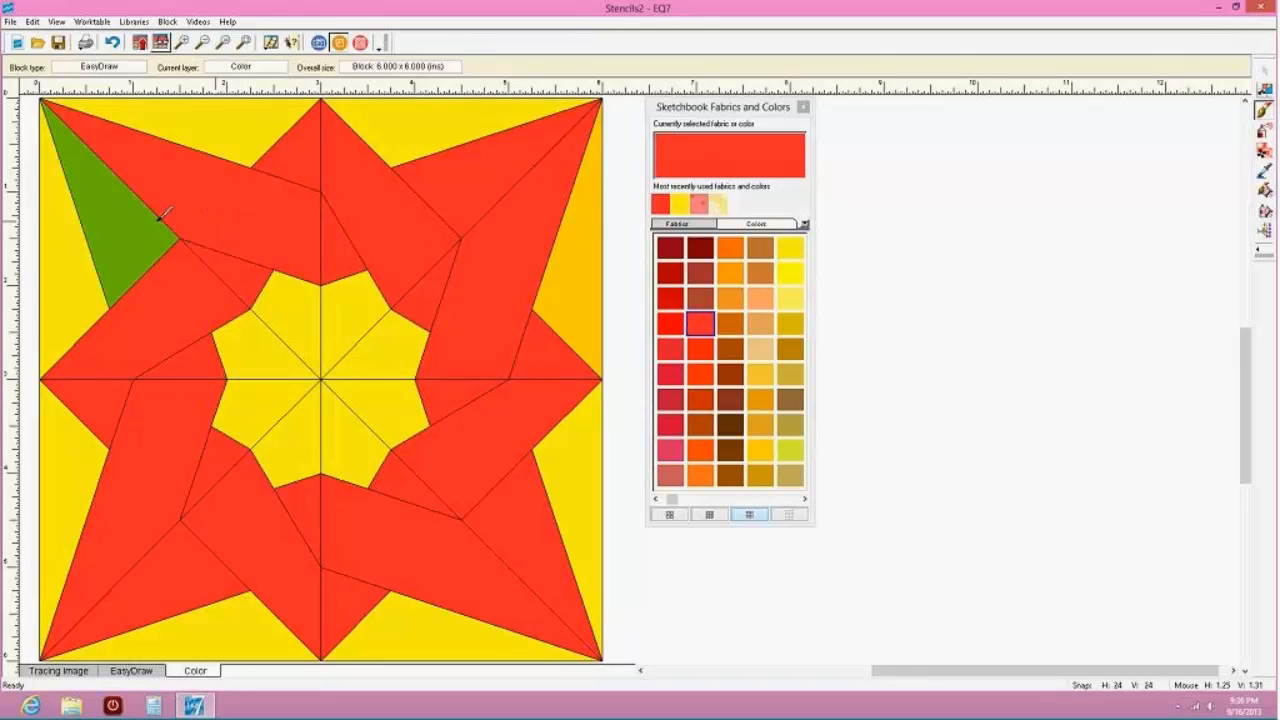
{"action": "left_click", "coordinate": [128, 214]}
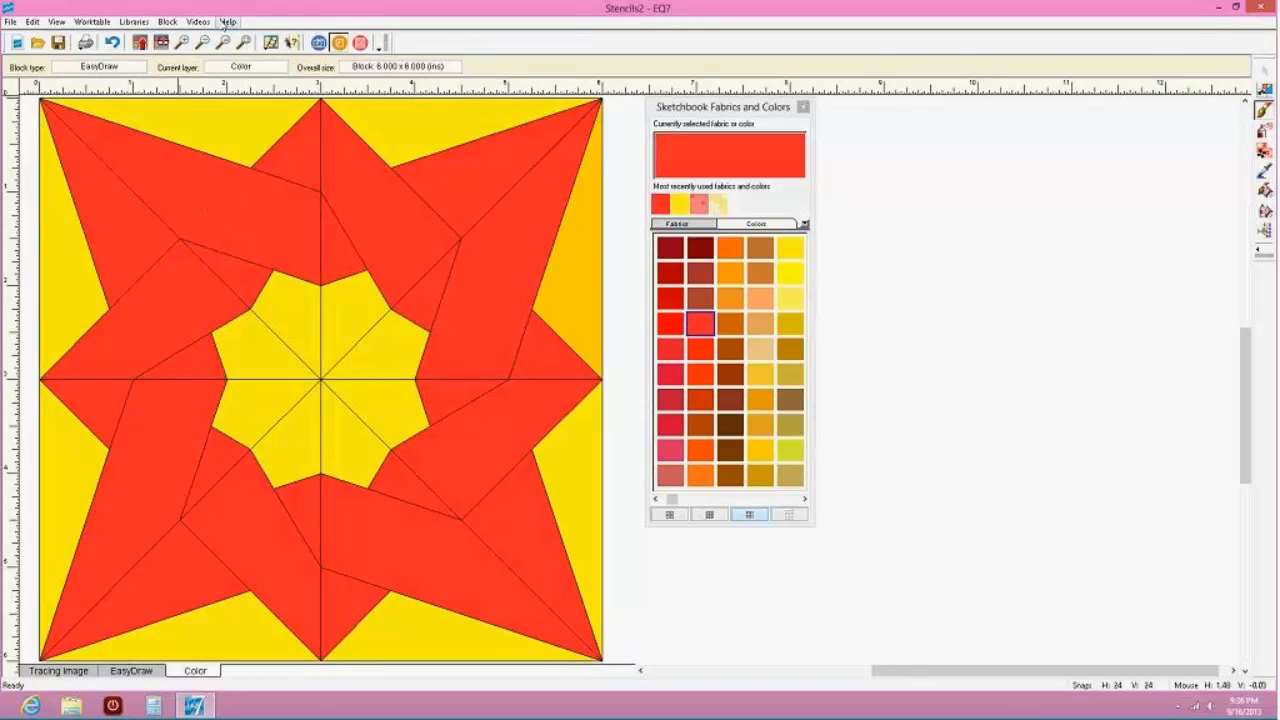
Copy the recolored Tangled Stars block from the Project Sketchbook's blocks into its Stencils collection
{"action": "left_click", "coordinate": [163, 43]}
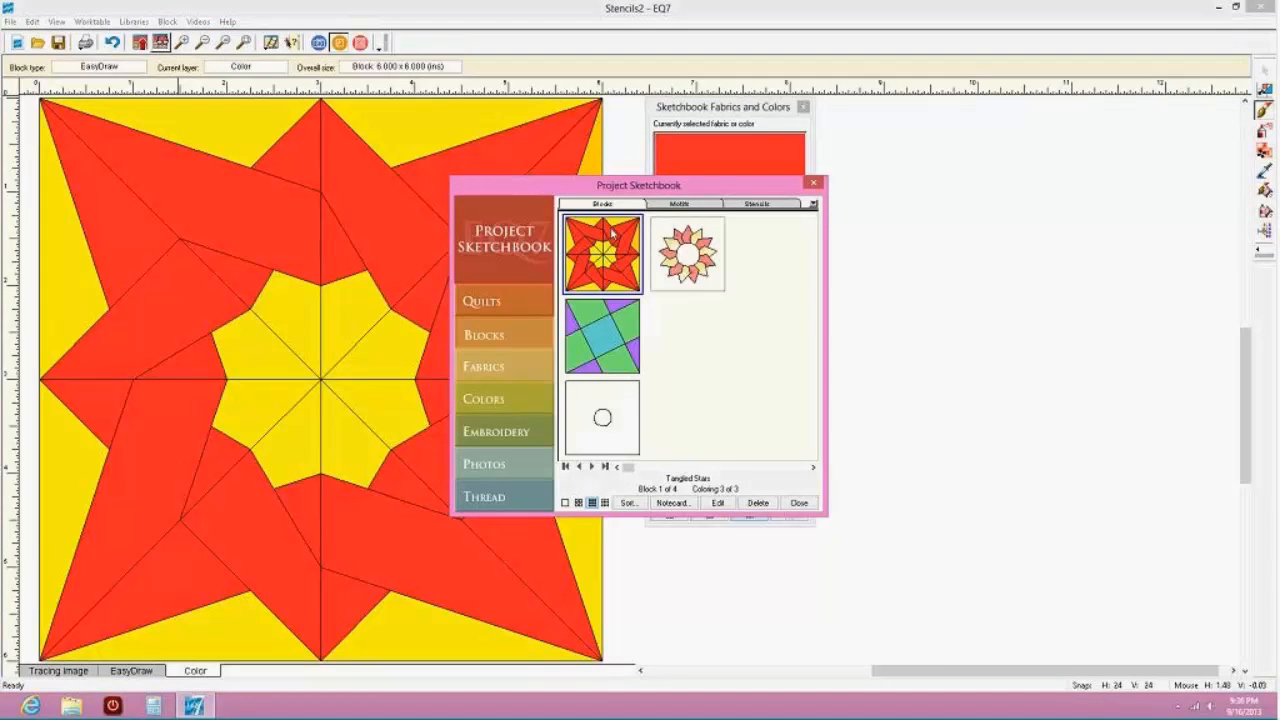
{"action": "right_click", "coordinate": [624, 229]}
{"action": "mouse_move", "coordinate": [670, 312]}
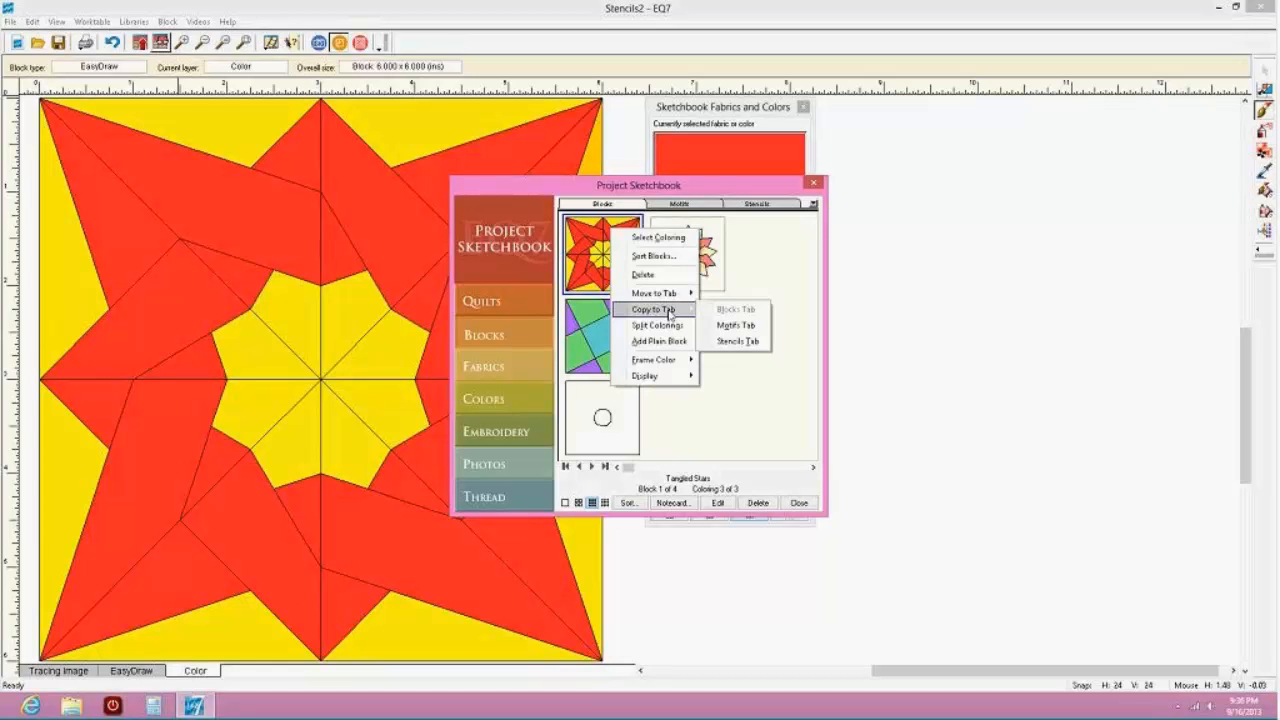
{"action": "left_click", "coordinate": [737, 341]}
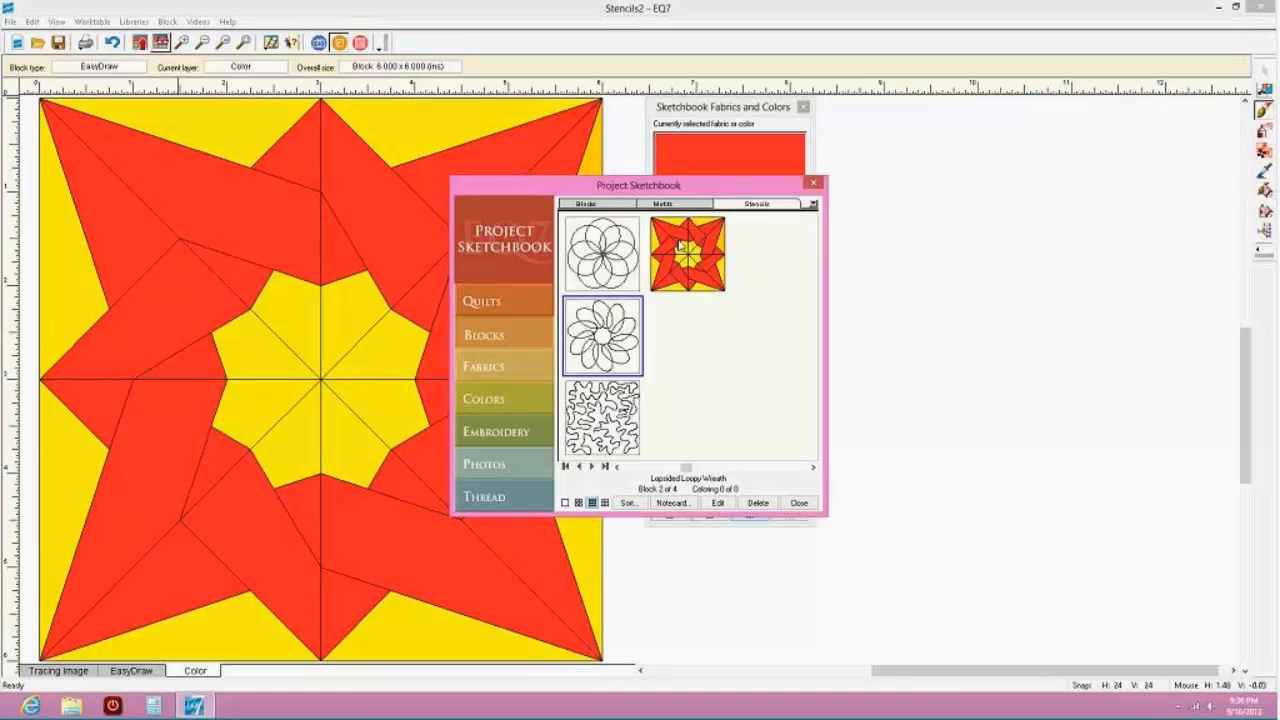
{"action": "left_click", "coordinate": [799, 503]}
Place the red Tangled Stars block on Layer 3 of the quilt, over the lower-left quilt block
{"action": "left_click", "coordinate": [318, 42]}
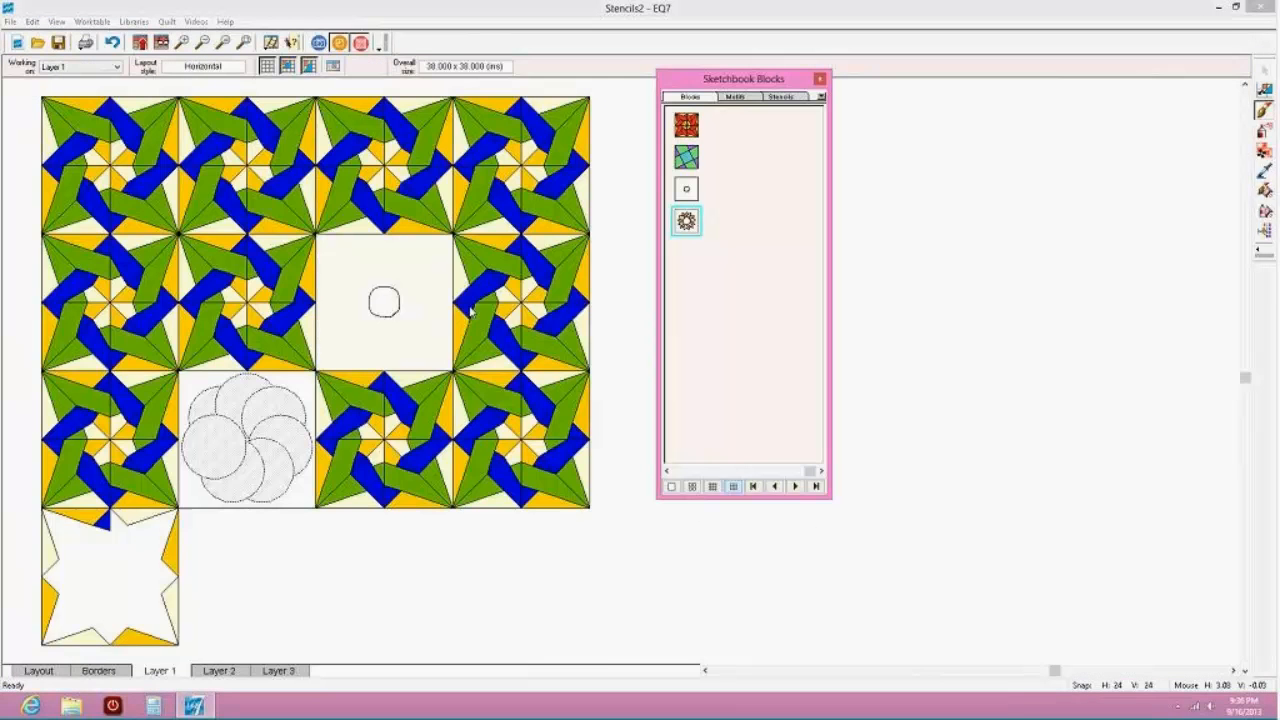
{"action": "left_click", "coordinate": [280, 672]}
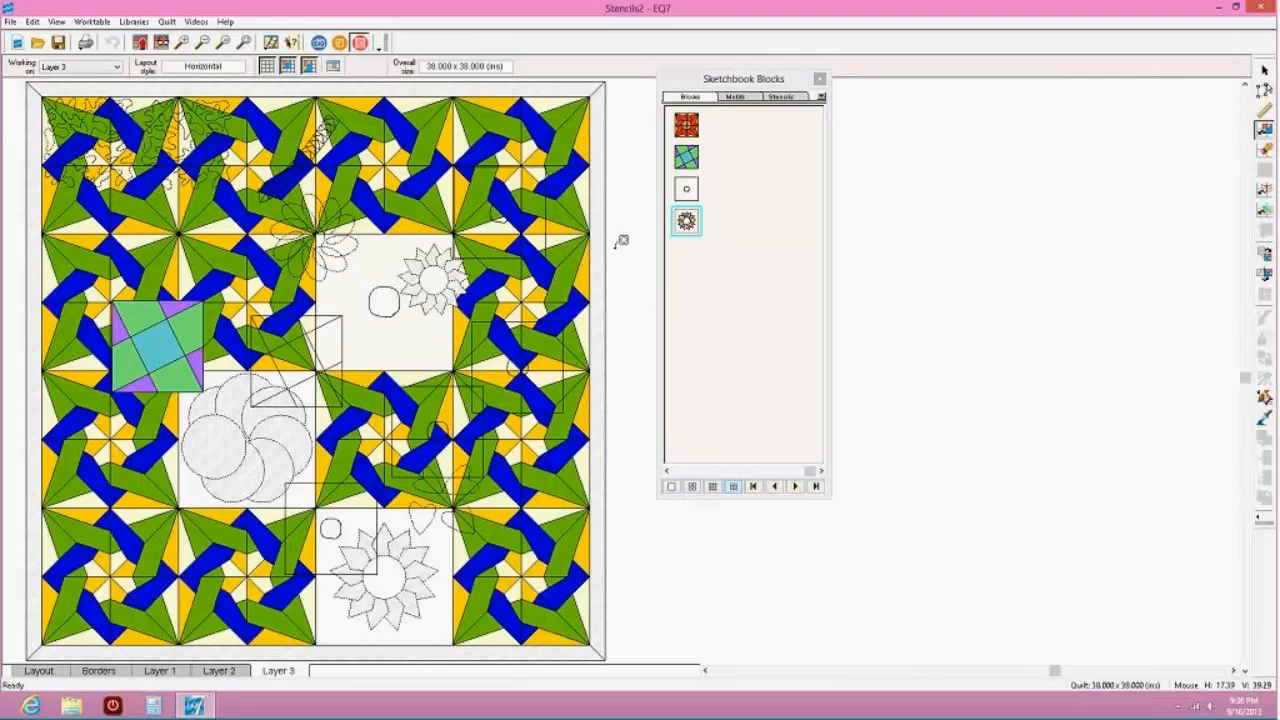
{"action": "mouse_move", "coordinate": [686, 124]}
{"action": "left_mouse_down"}
{"action": "mouse_move", "coordinate": [595, 335]}
{"action": "mouse_move", "coordinate": [478, 476]}
{"action": "mouse_move", "coordinate": [279, 371]}
{"action": "mouse_move", "coordinate": [64, 542]}
{"action": "mouse_move", "coordinate": [46, 513]}
{"action": "left_mouse_up"}
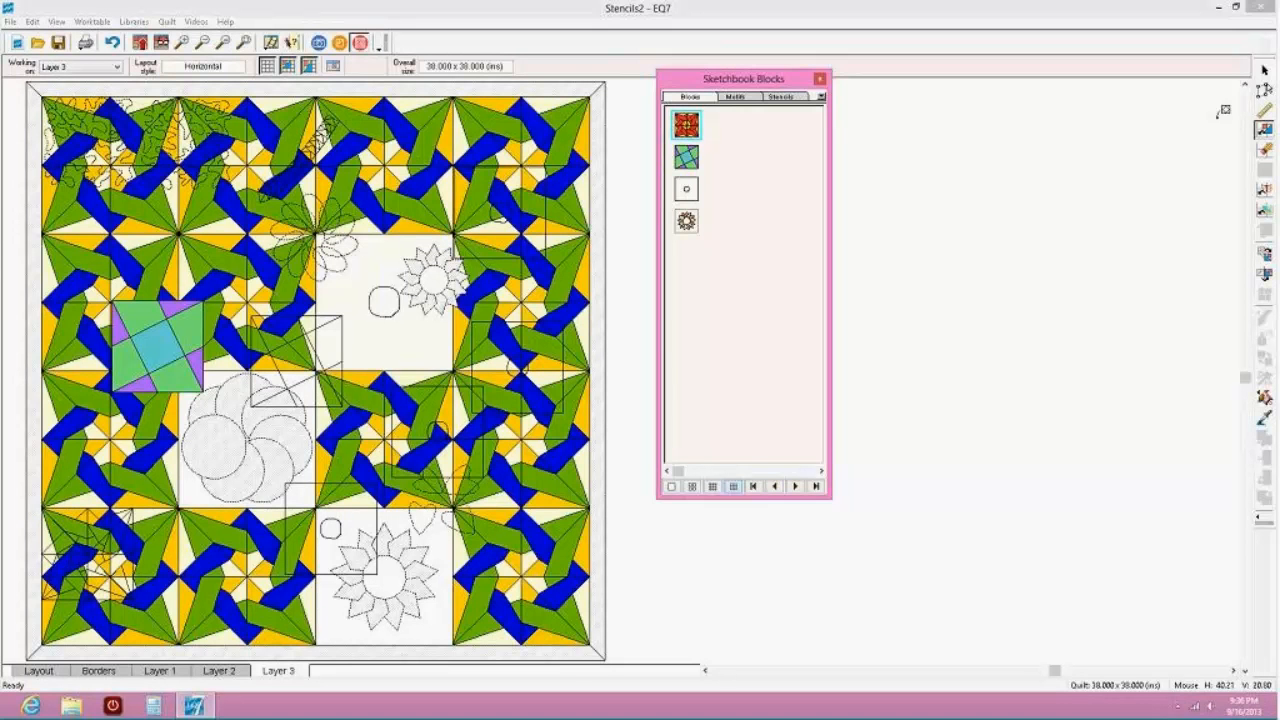
Shrink the Tangled Stars outline on the lower-left quilt block to about 4.5 × 4.5 inches
{"action": "left_click", "coordinate": [1264, 90]}
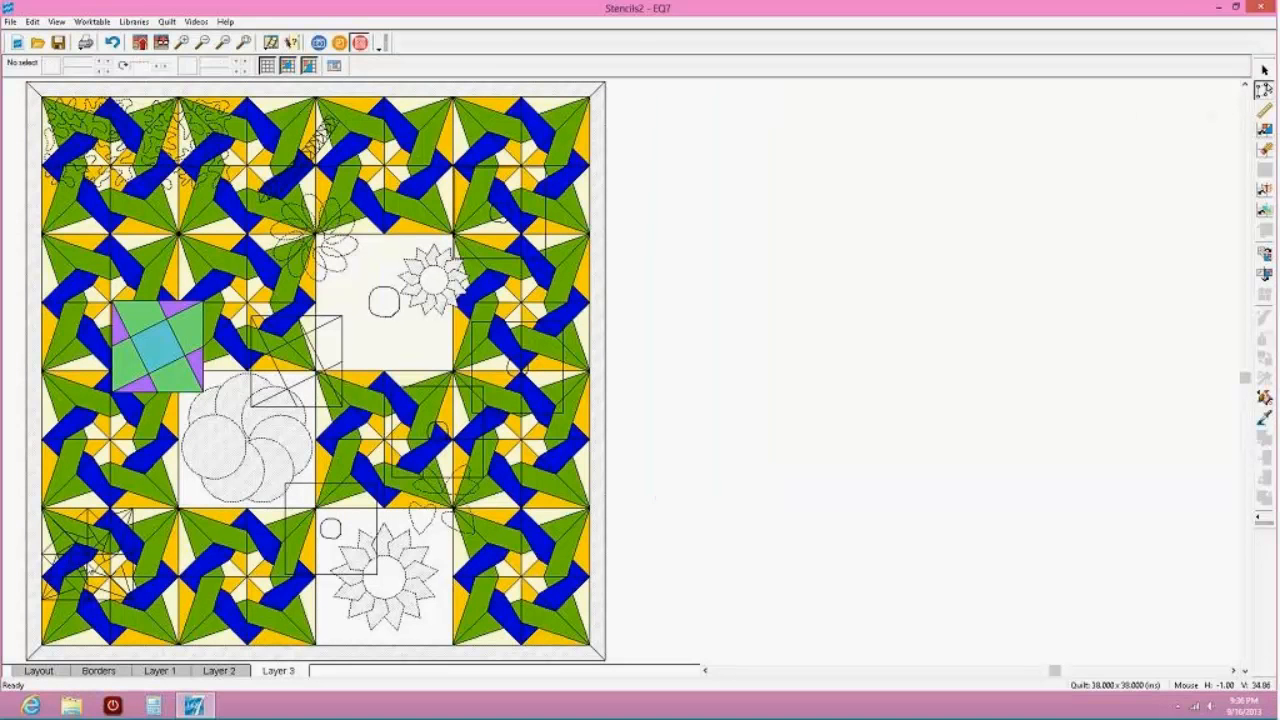
{"action": "left_click", "coordinate": [100, 566]}
{"action": "left_click_drag", "start_coordinate": [133, 602], "coordinate": [112, 578]}
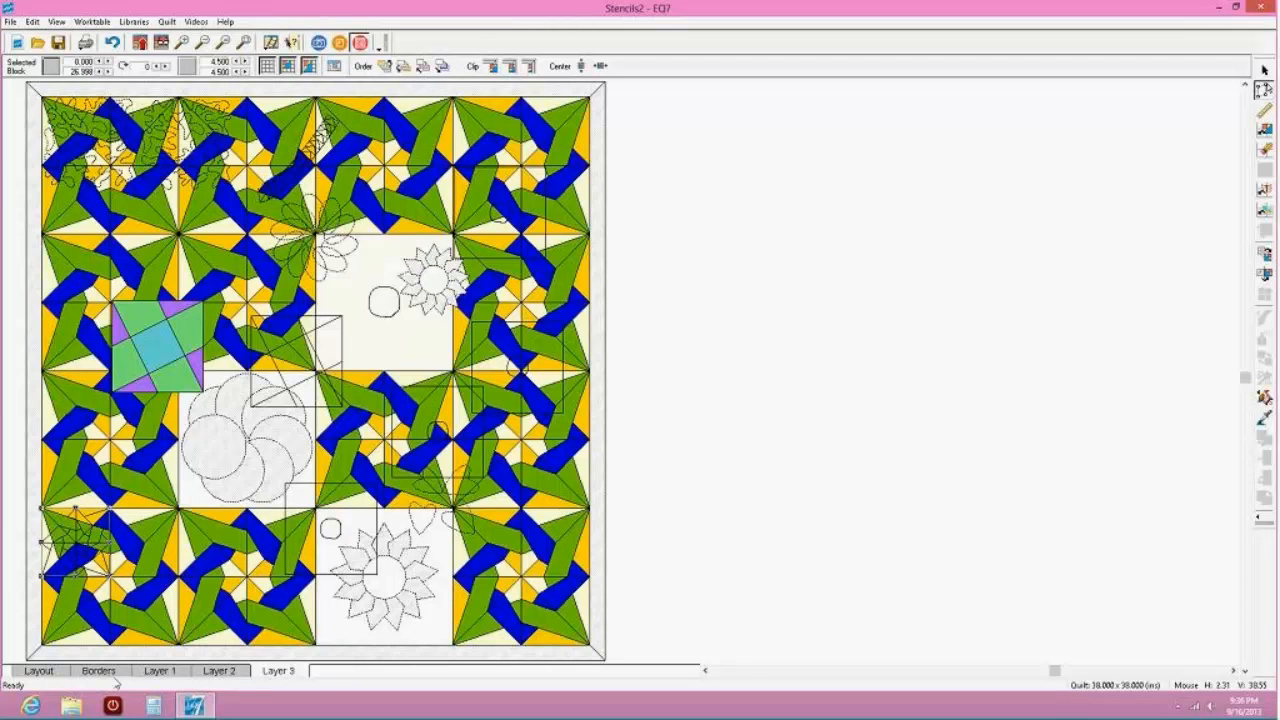
Widen the quilt's mitered border to 5.750 inches on all sides and return to Layer 3
{"action": "left_click", "coordinate": [104, 671]}
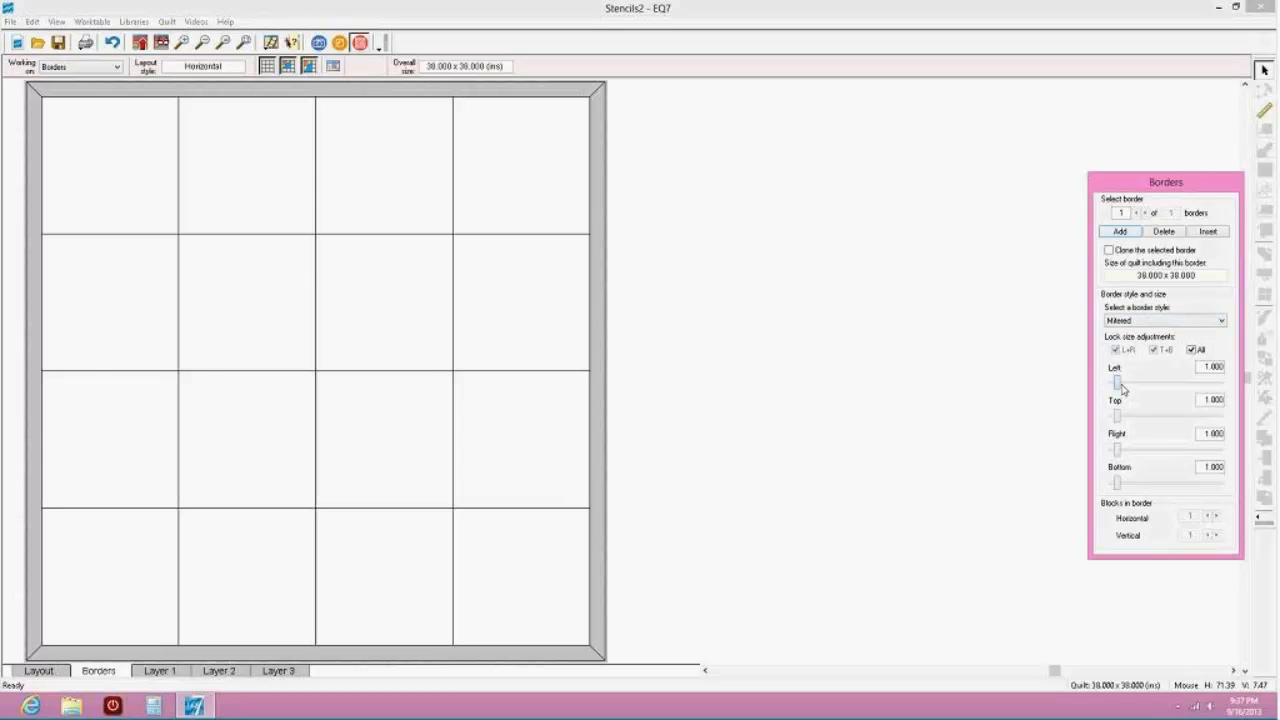
{"action": "left_click_drag", "start_coordinate": [1117, 382], "coordinate": [1145, 388]}
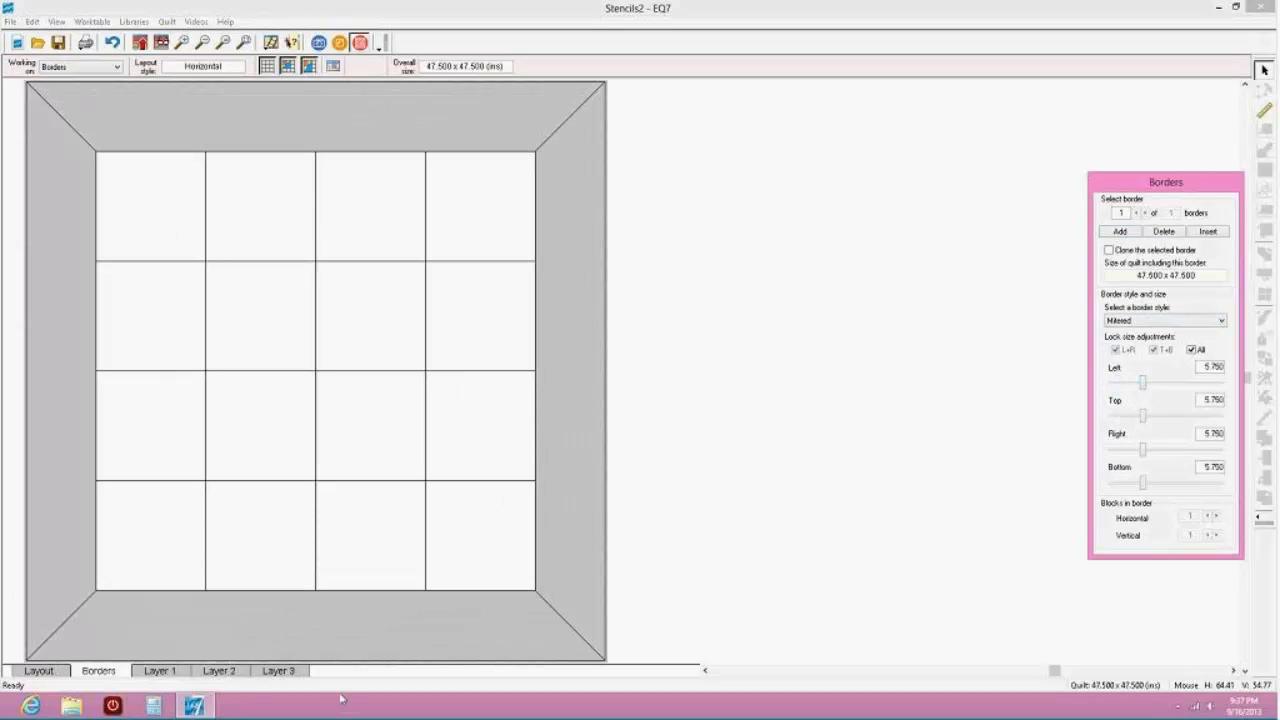
{"action": "left_click", "coordinate": [268, 672]}
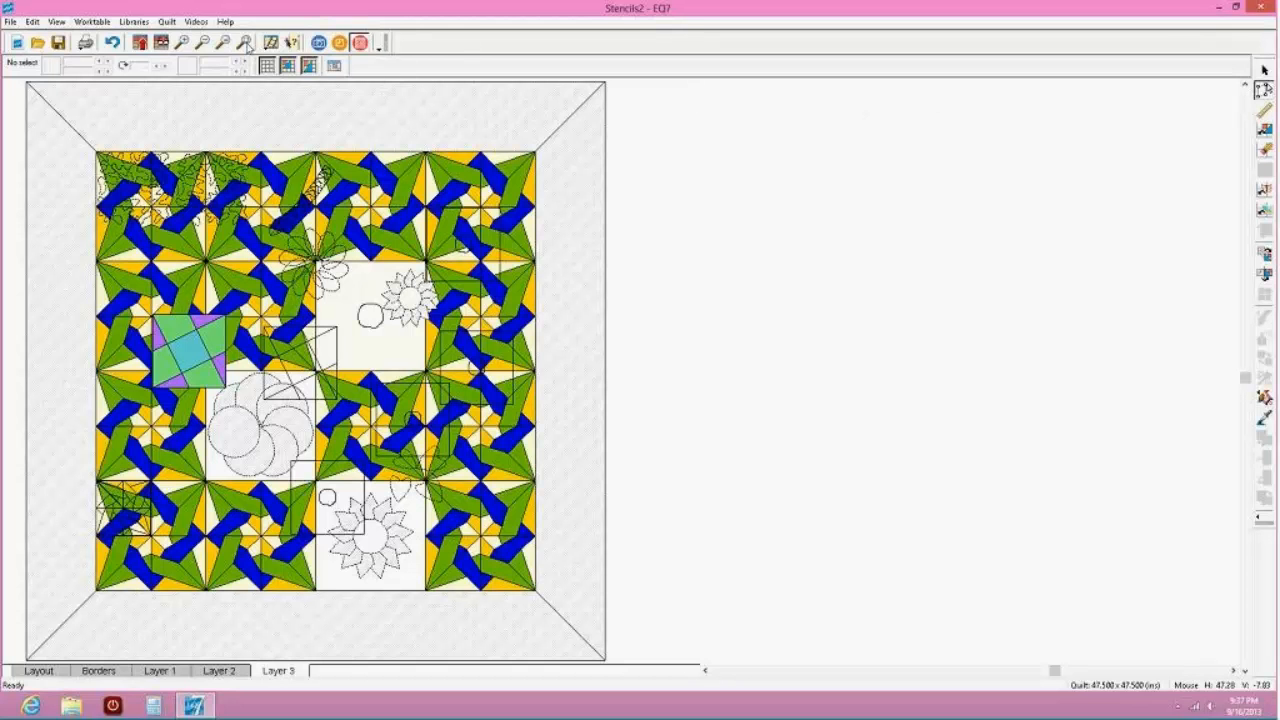
Find Tangled Stars among the sketchbook stencils and place it on Layer 3 in the border's upper-left corner
{"action": "left_click", "coordinate": [160, 43]}
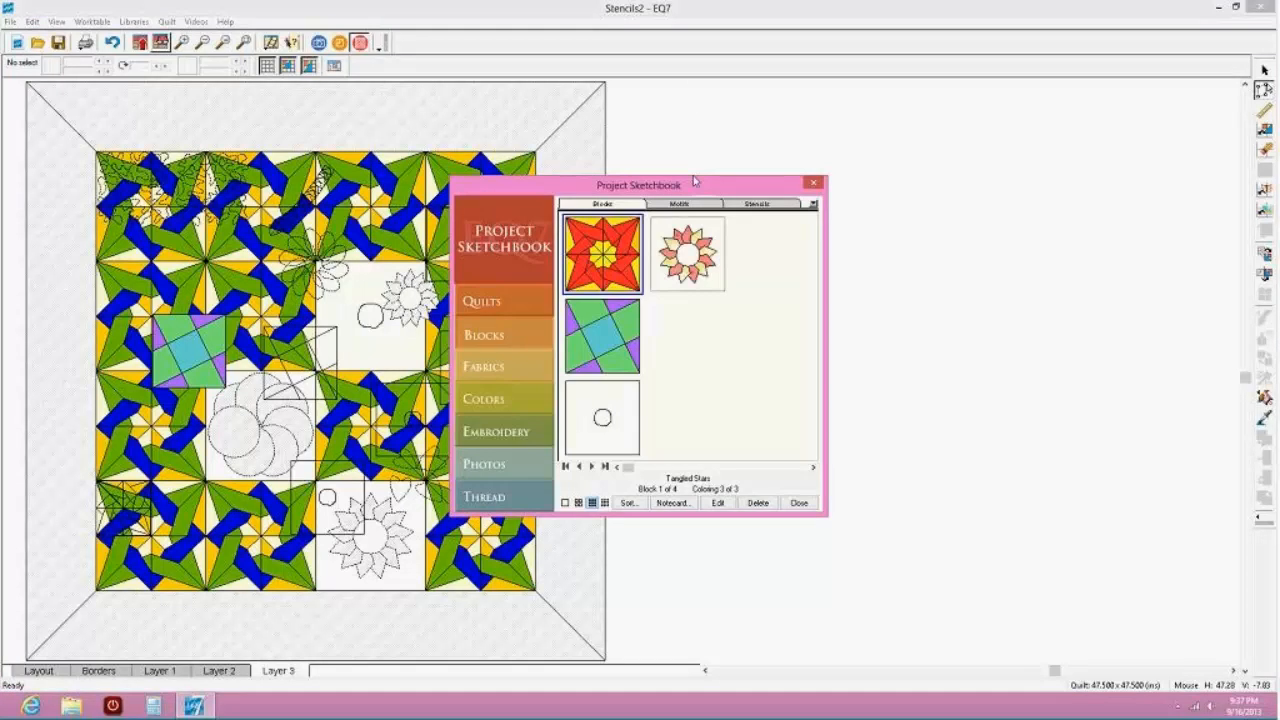
{"action": "left_click_drag", "start_coordinate": [697, 185], "coordinate": [870, 178]}
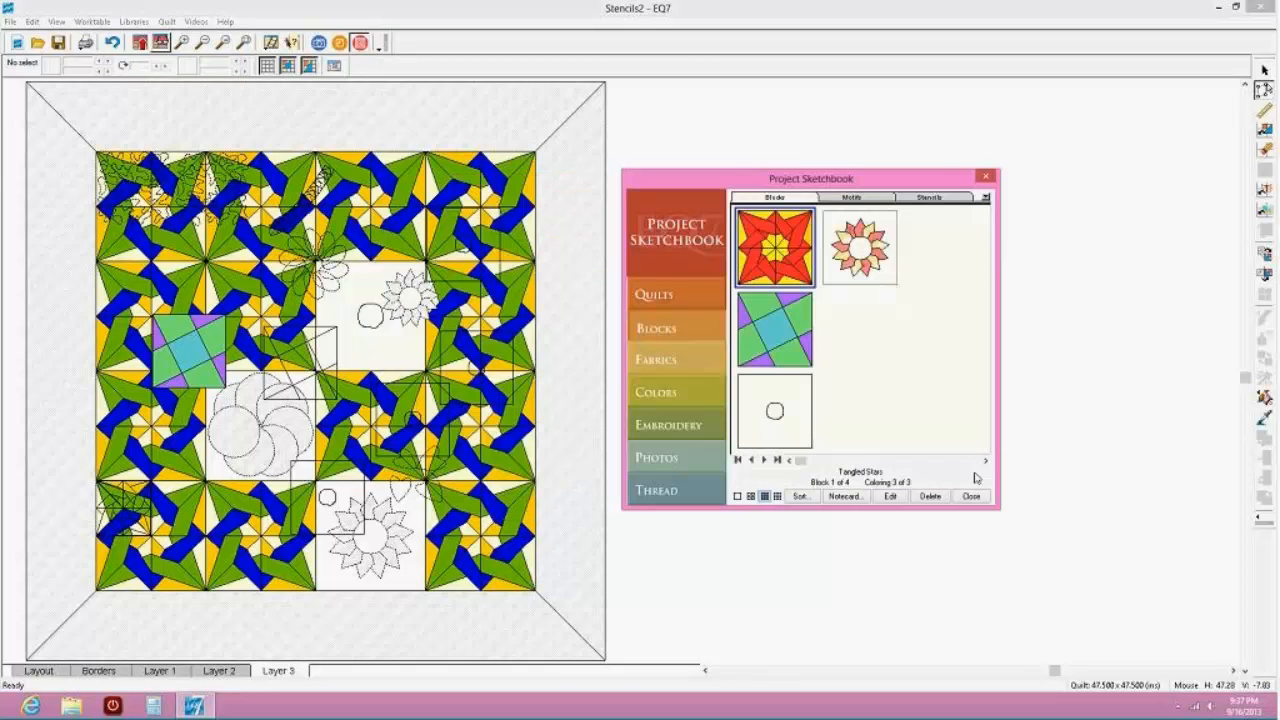
{"action": "left_click", "coordinate": [932, 197]}
{"action": "left_click", "coordinate": [856, 250]}
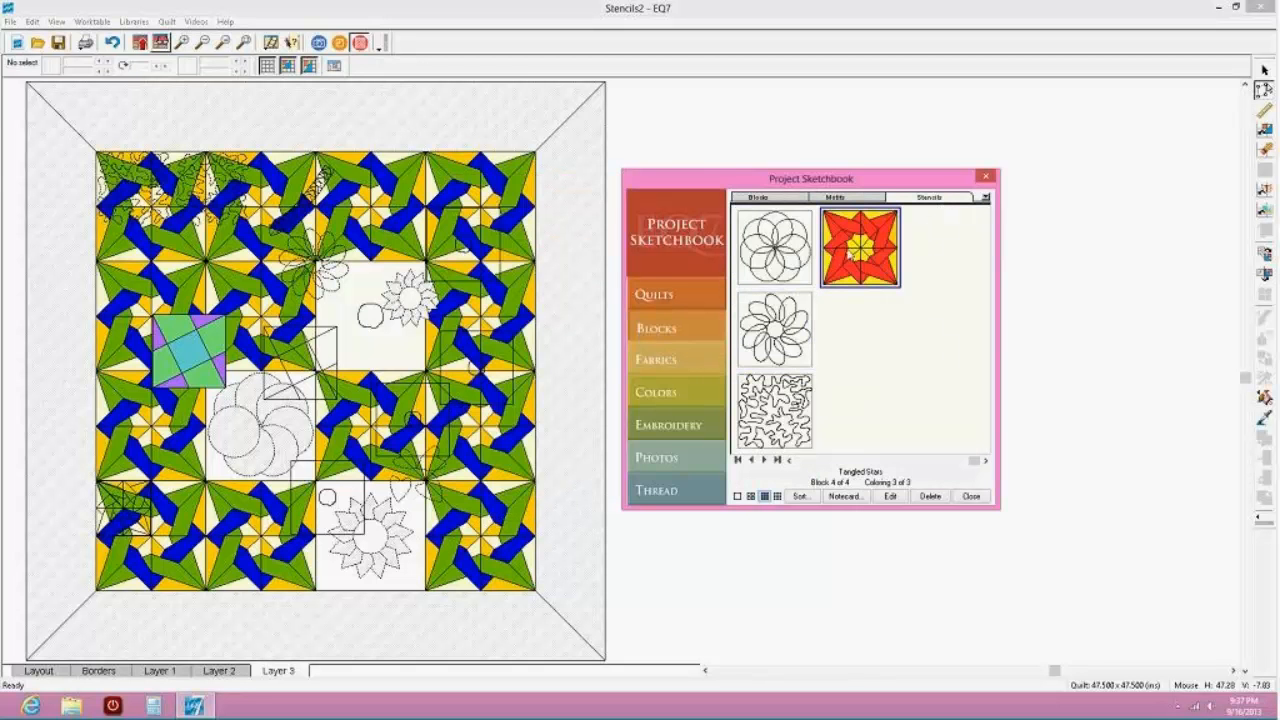
{"action": "left_click", "coordinate": [971, 497]}
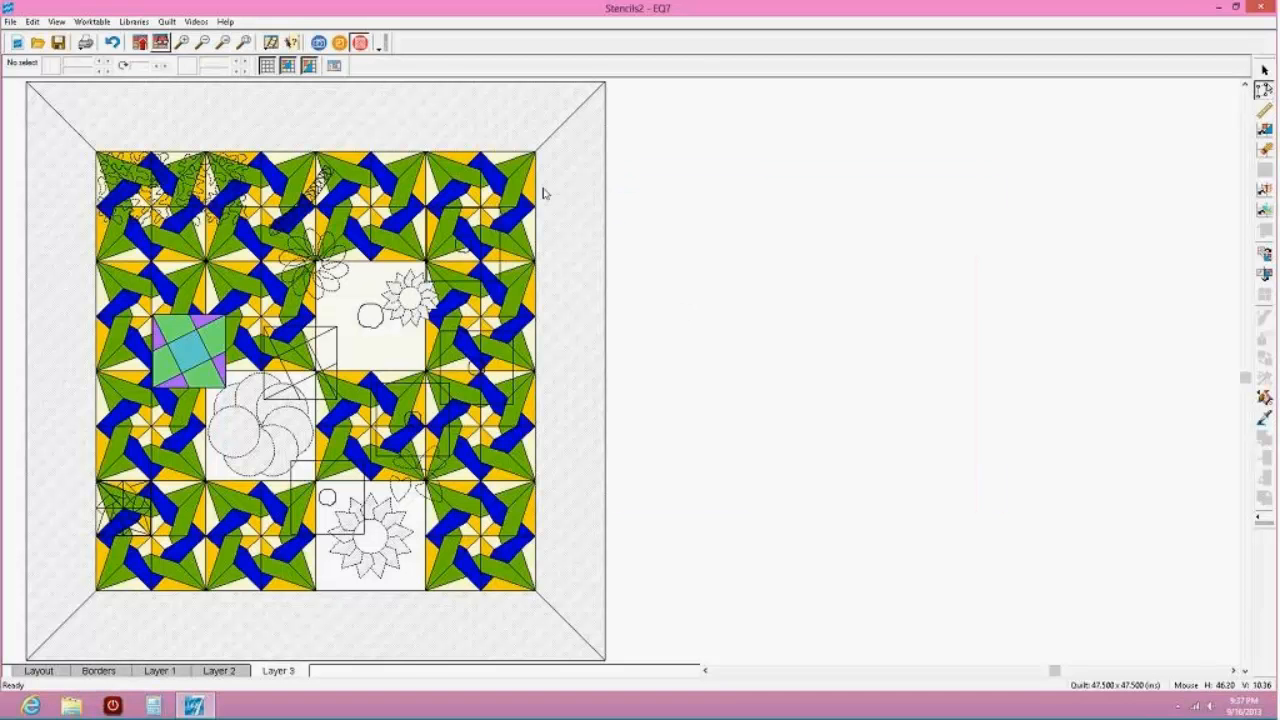
{"action": "left_click", "coordinate": [1264, 130]}
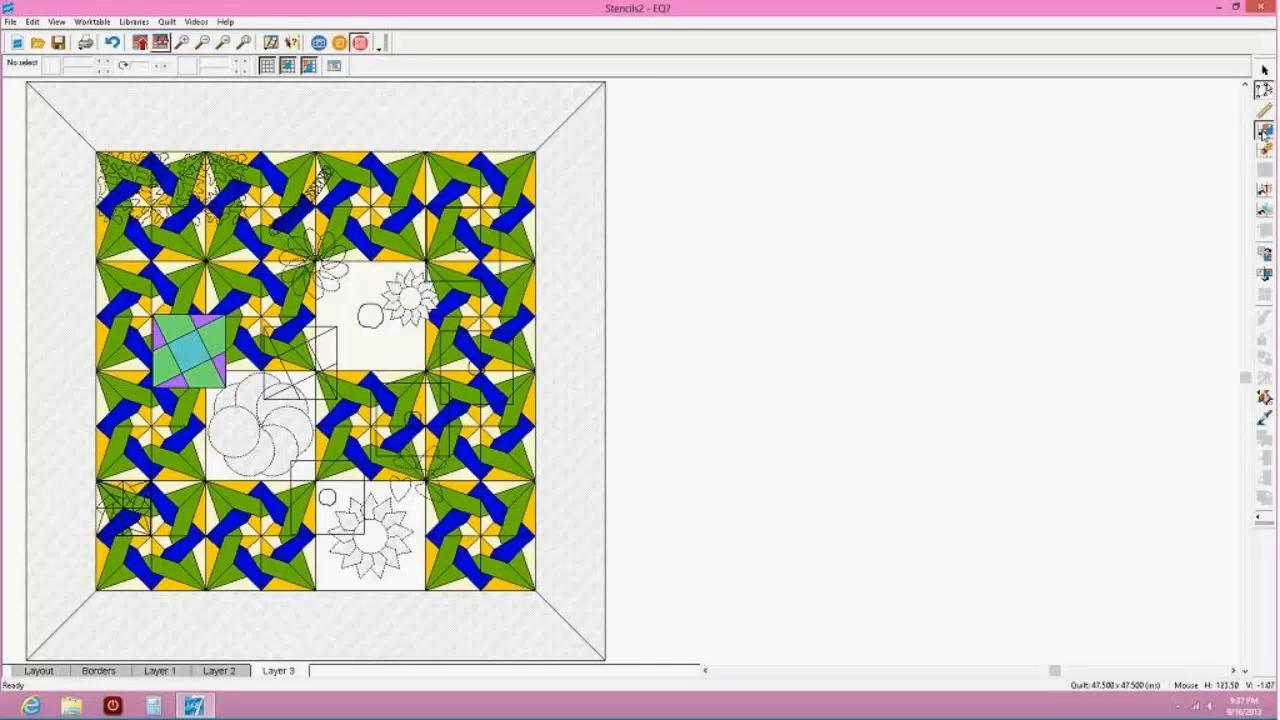
{"action": "left_click", "coordinate": [782, 97]}
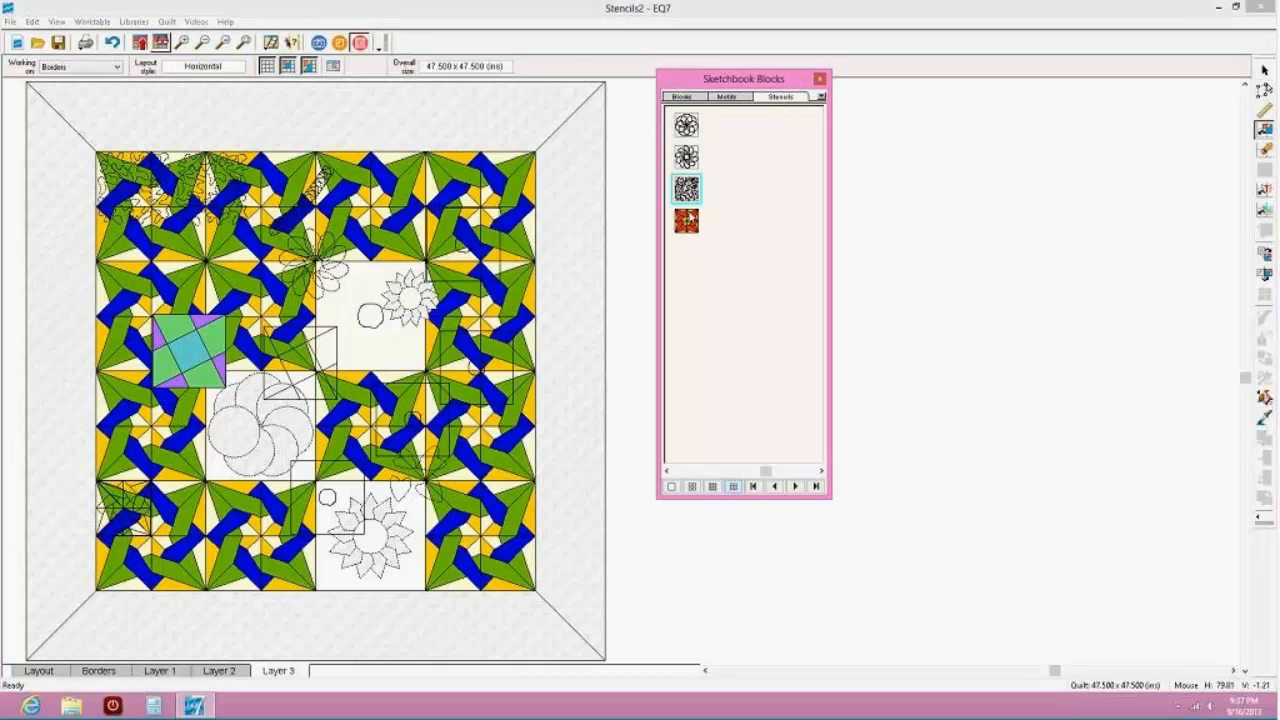
{"action": "left_click_drag", "start_coordinate": [688, 217], "coordinate": [60, 100]}
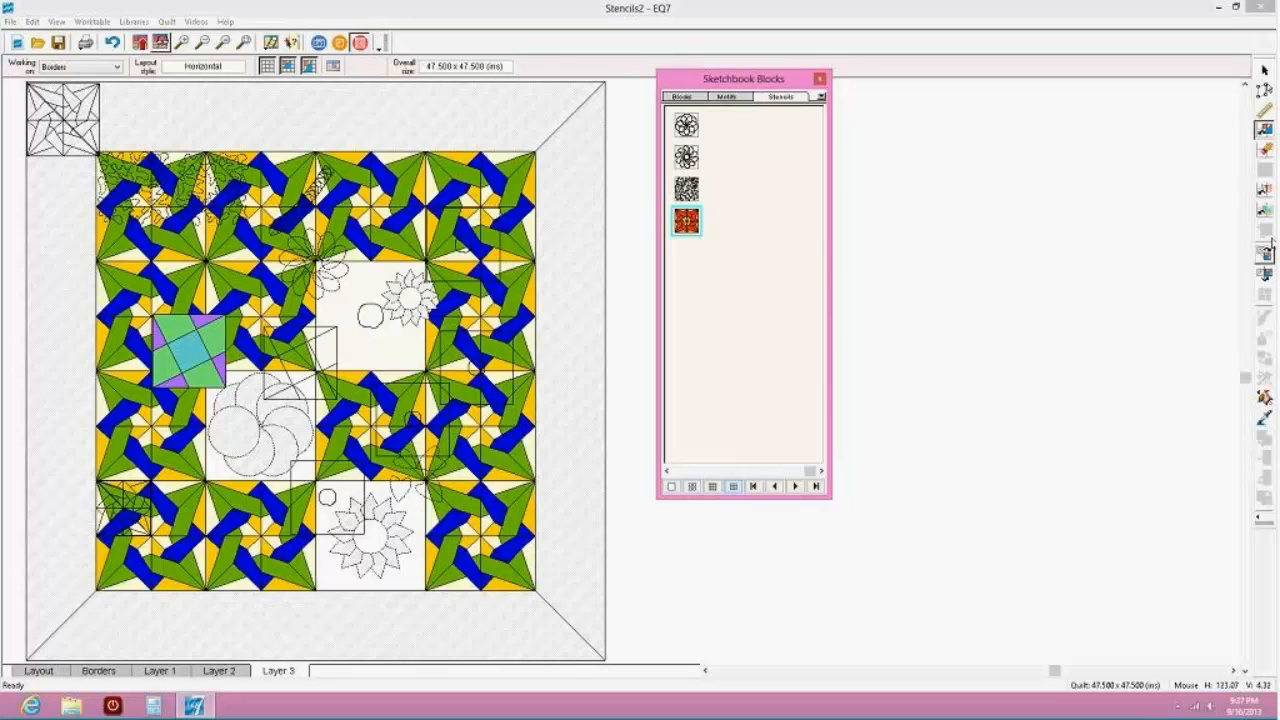
Stretch the Tangled Stars stencil along the top border to about 23.75 × 5.5 inches and deselect it
{"action": "left_click", "coordinate": [1264, 92]}
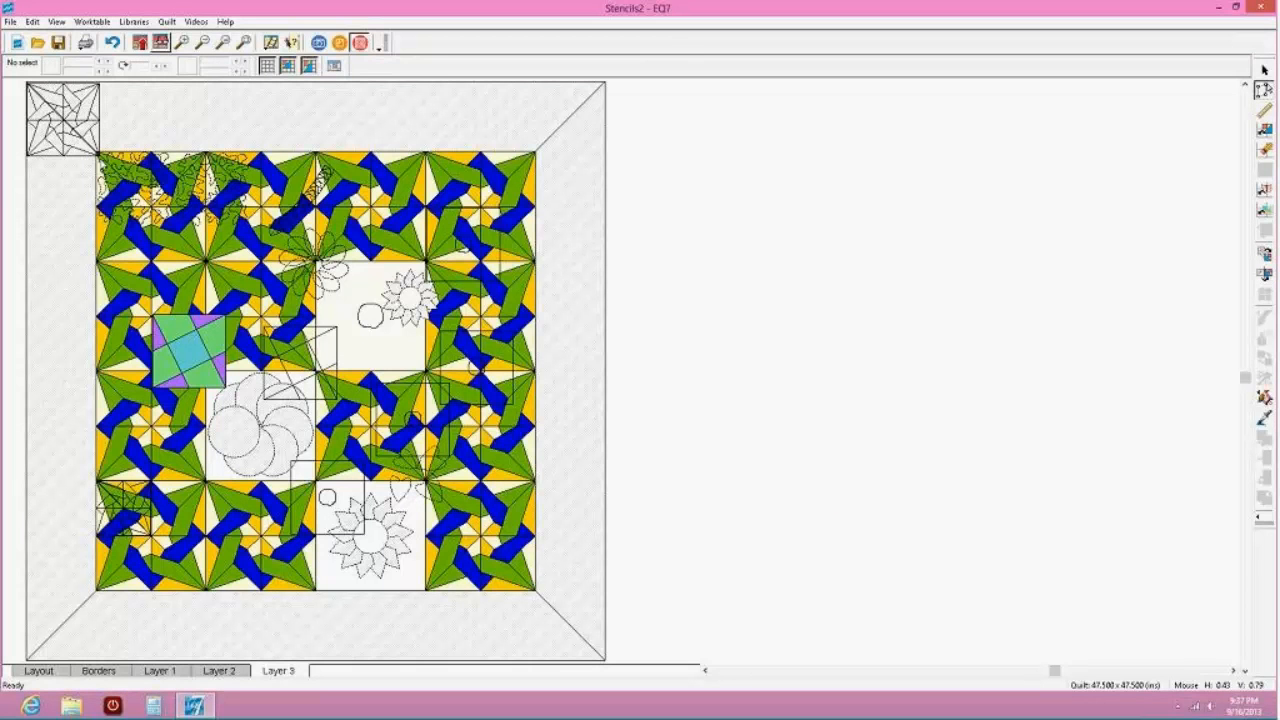
{"action": "left_click", "coordinate": [97, 145]}
{"action": "left_click_drag", "start_coordinate": [95, 143], "coordinate": [316, 118]}
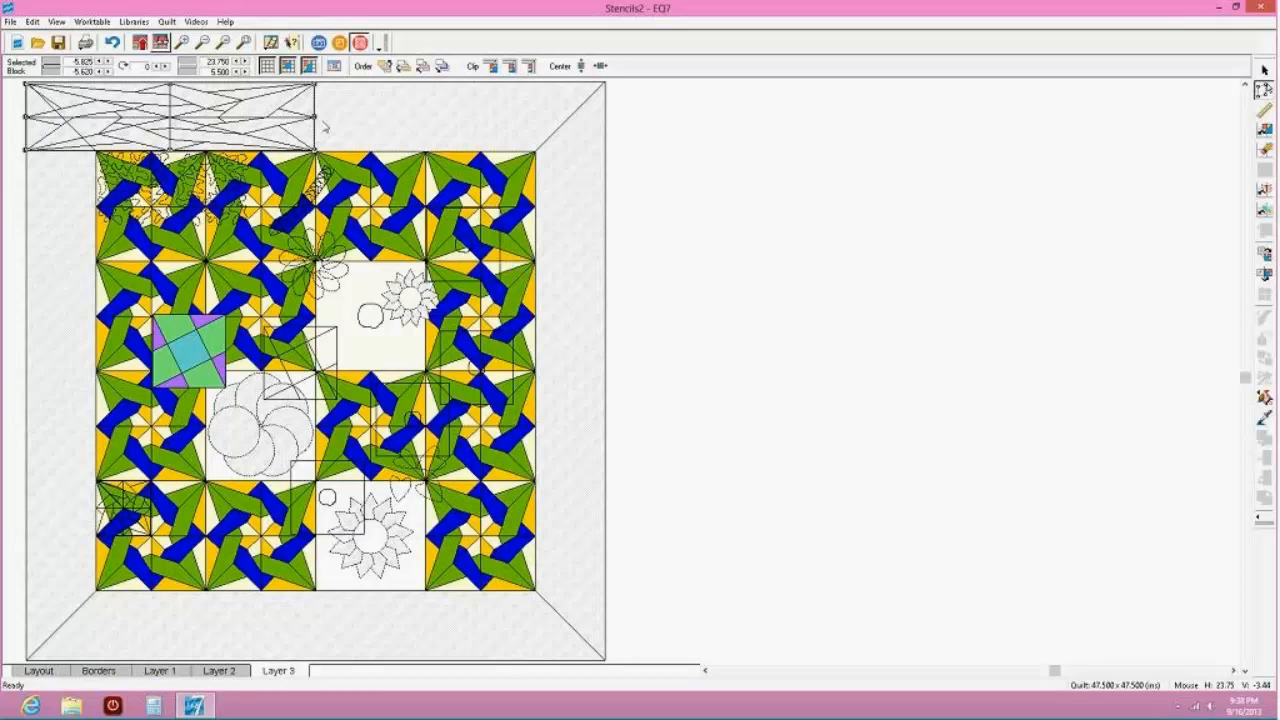
{"action": "left_click", "coordinate": [704, 191]}
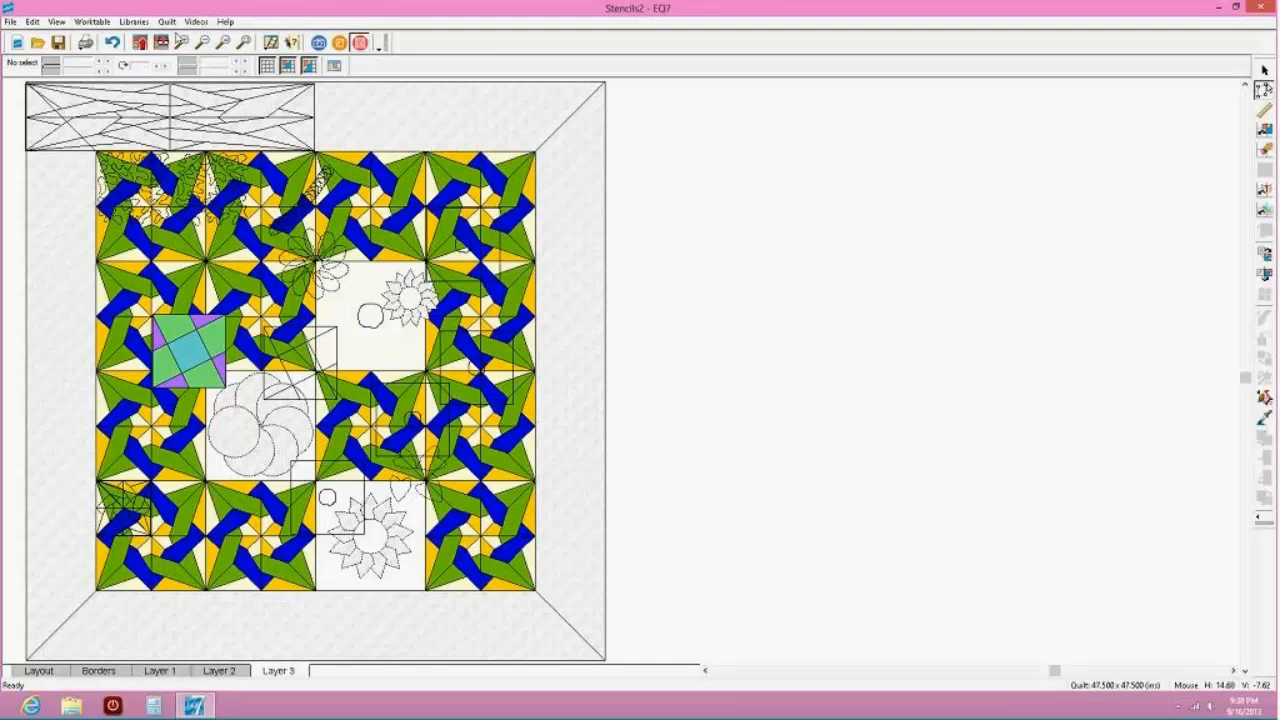
Return to the block worktable and start a new PatchDraw Motif over the flower tracing image, with its Applique drawing area open
{"action": "left_click", "coordinate": [341, 44]}
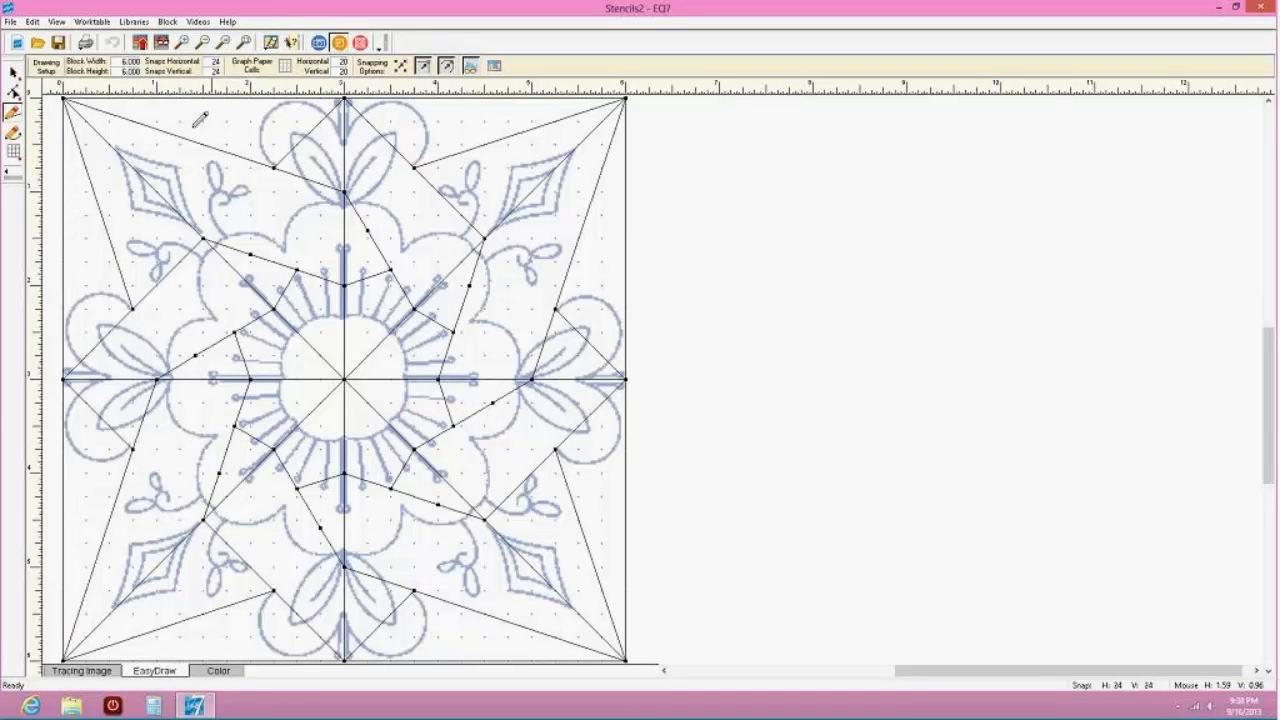
{"action": "left_click", "coordinate": [167, 22]}
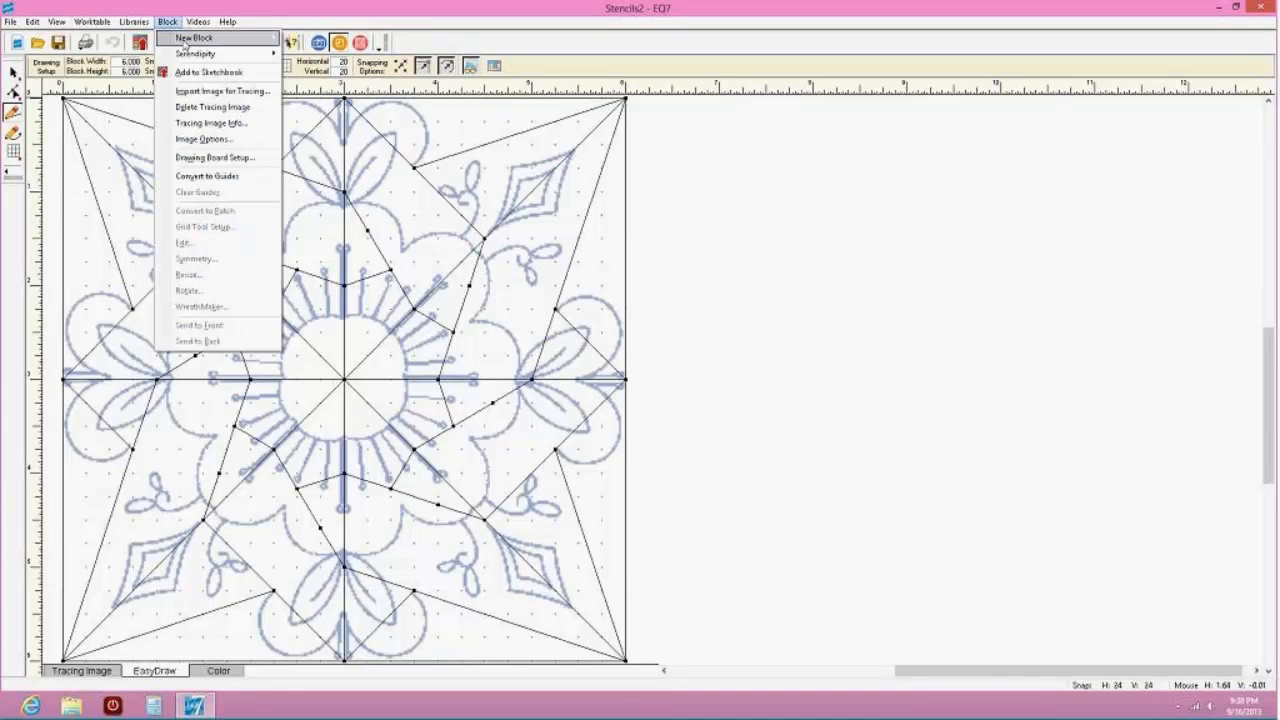
{"action": "mouse_move", "coordinate": [265, 38]}
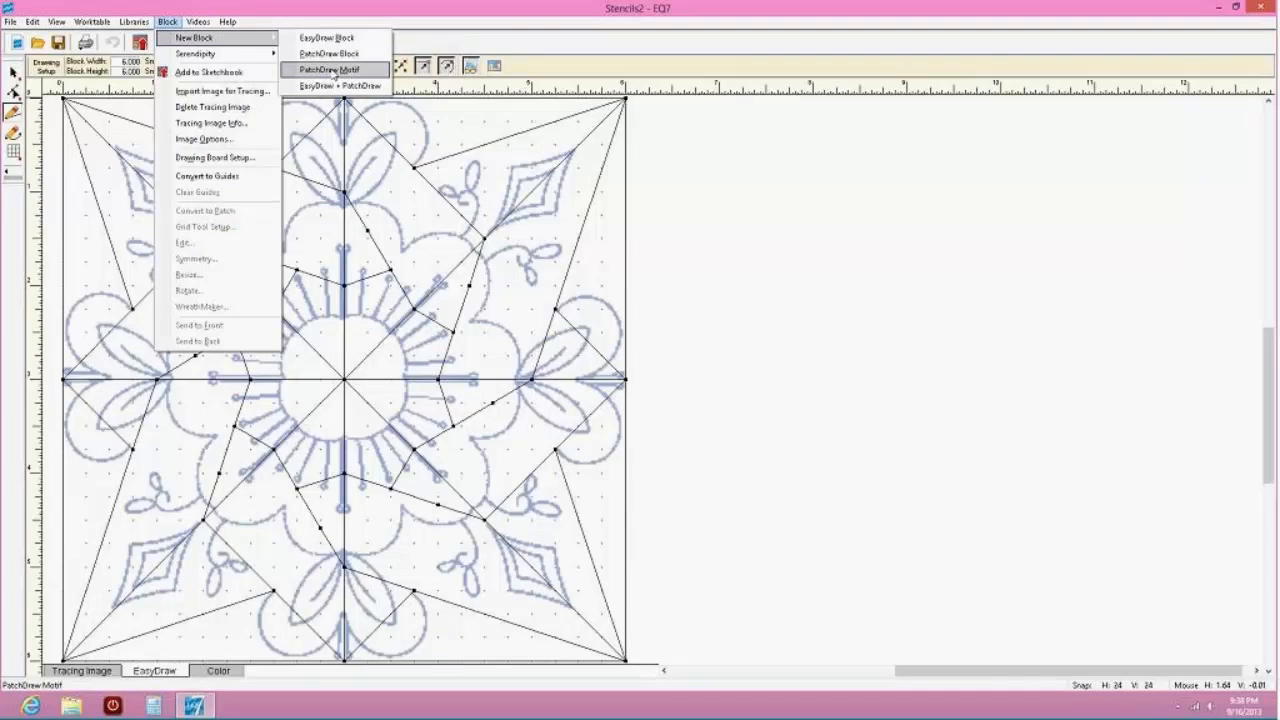
{"action": "left_click", "coordinate": [333, 70]}
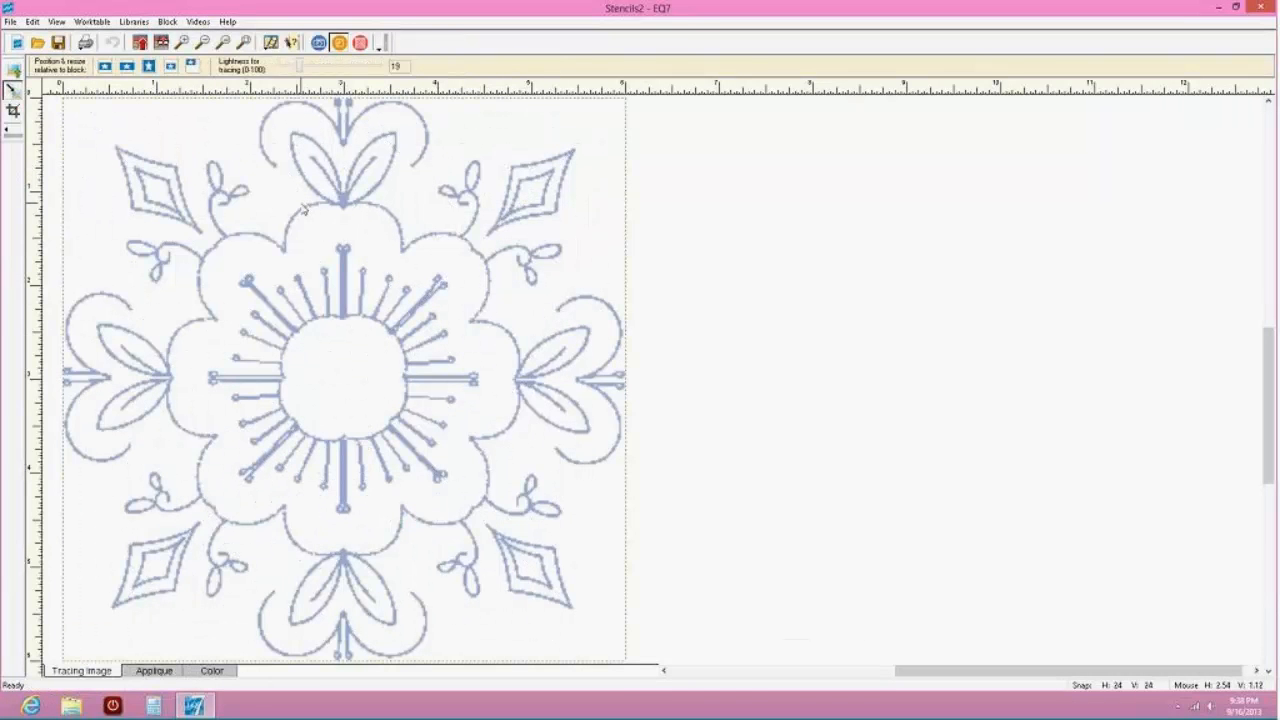
{"action": "left_click", "coordinate": [154, 670]}
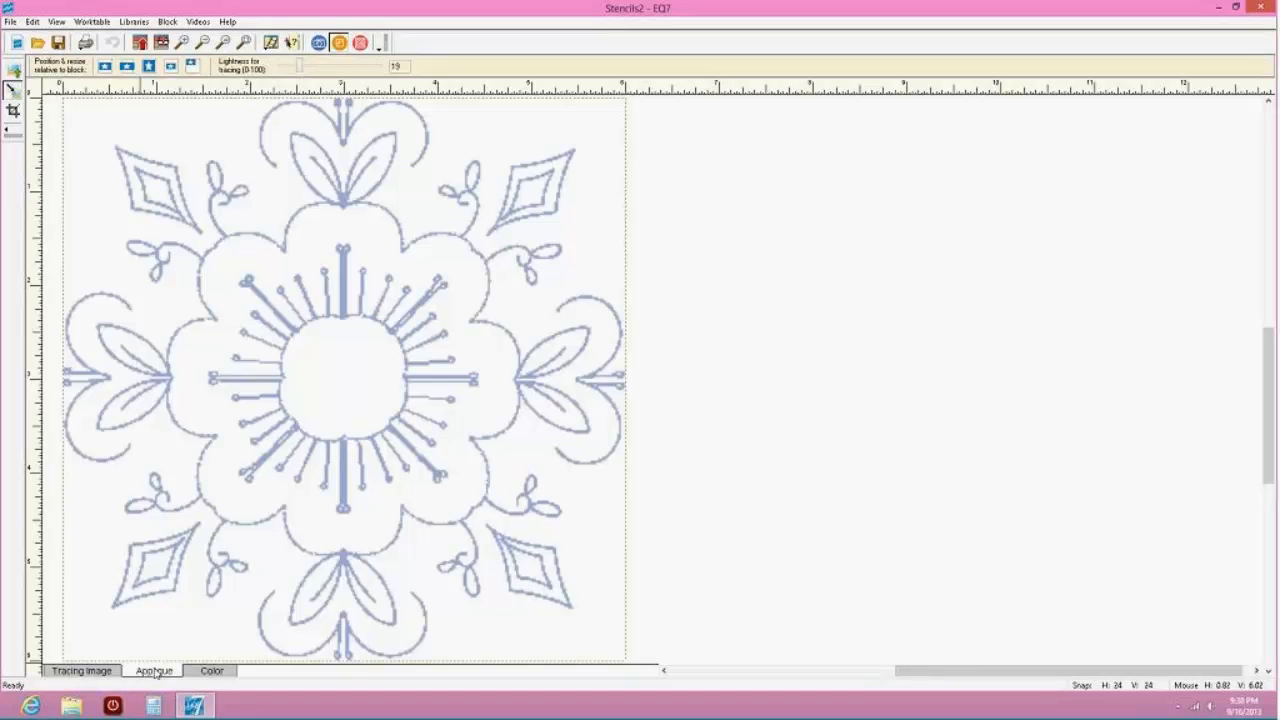
{"action": "left_click", "coordinate": [167, 22]}
{"action": "mouse_move", "coordinate": [190, 40]}
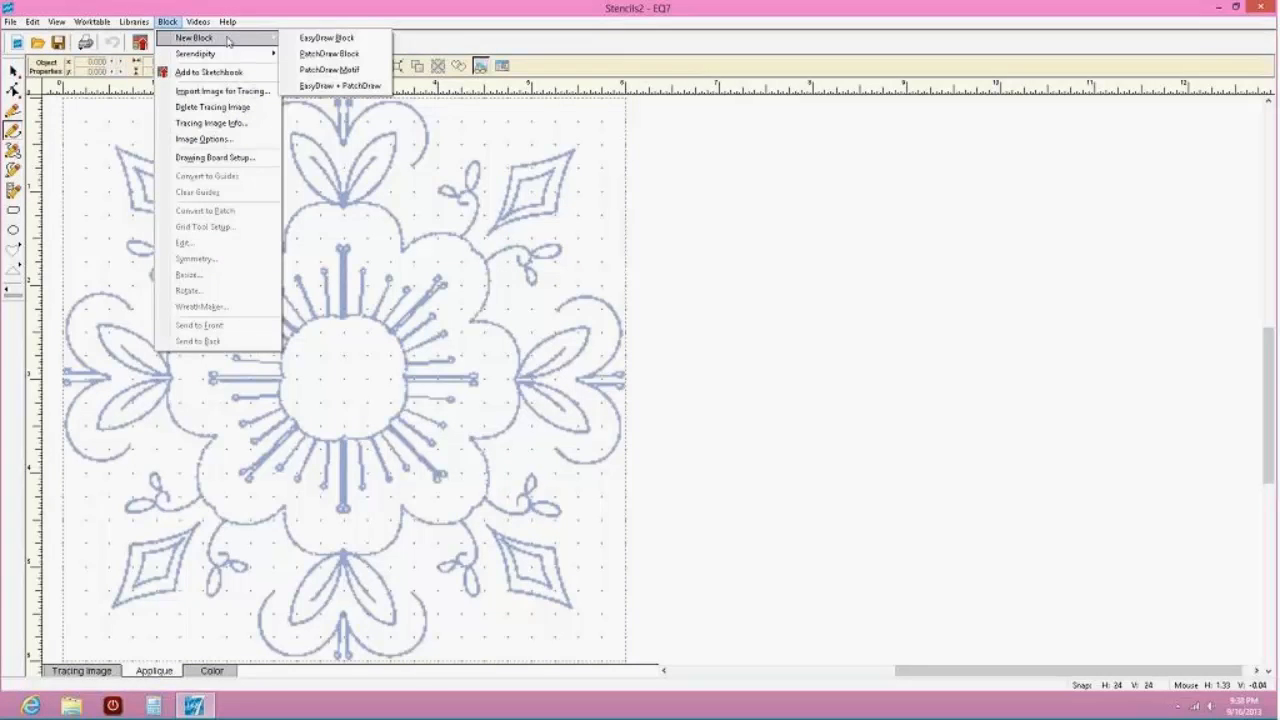
{"action": "left_click", "coordinate": [352, 70]}
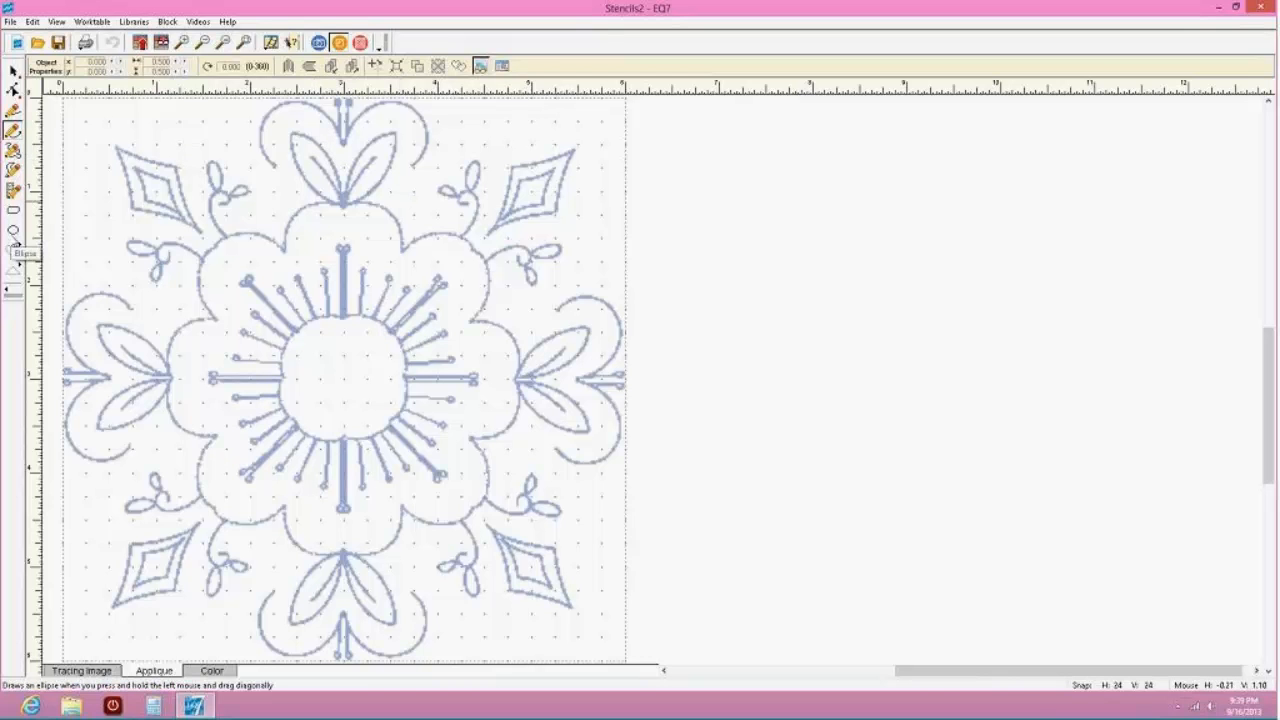
Draw a Bezier curve between the two base points of the traced flower's top petal
{"action": "left_click", "coordinate": [19, 268]}
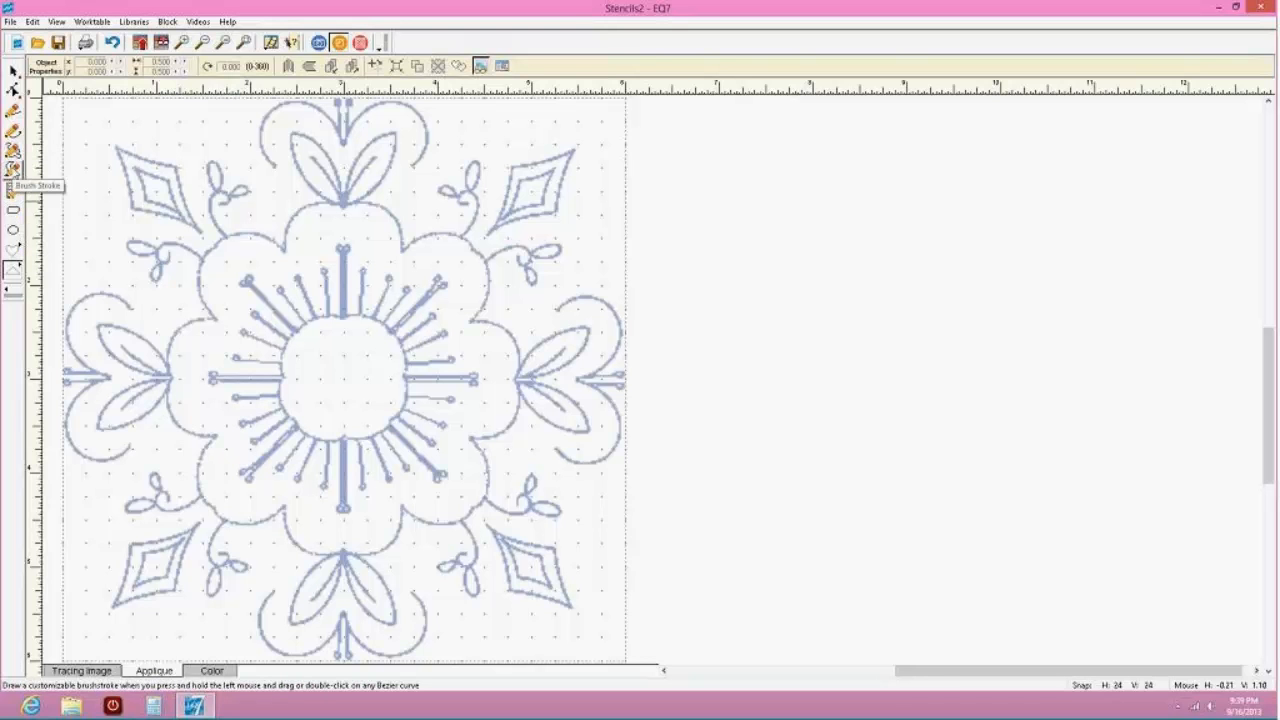
{"action": "left_click", "coordinate": [13, 130]}
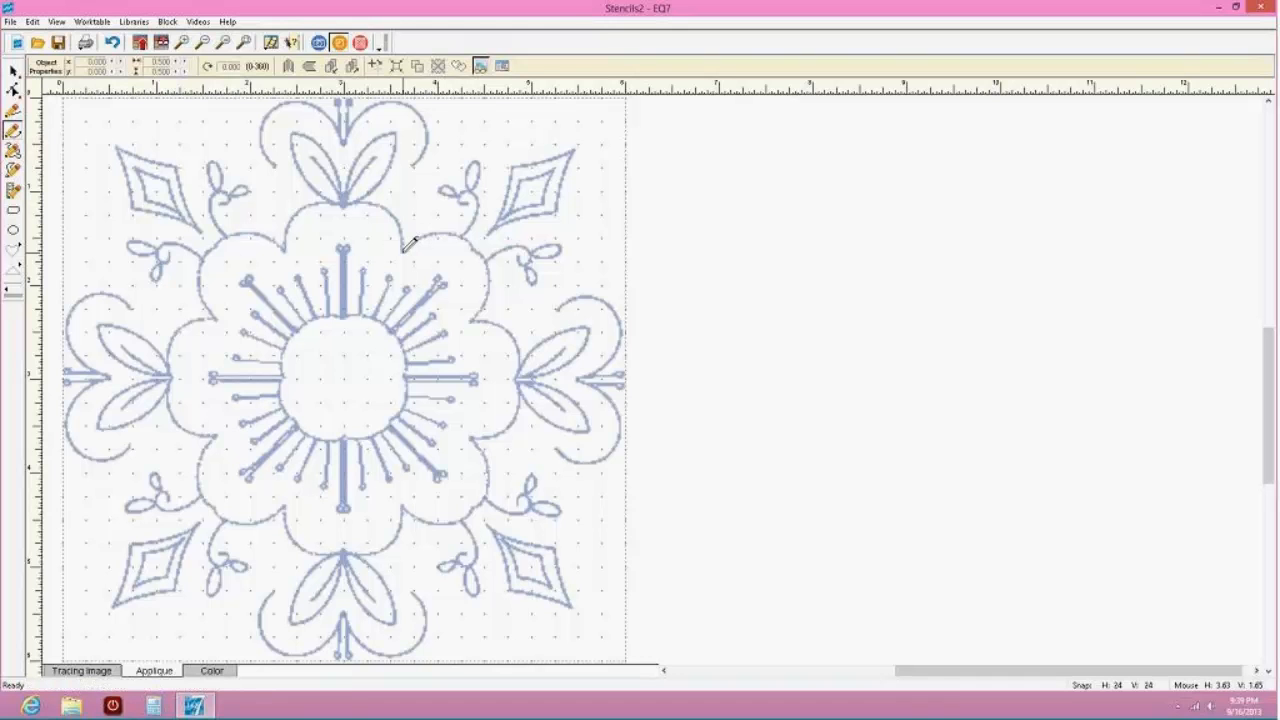
{"action": "mouse_move", "coordinate": [401, 248]}
{"action": "left_mouse_down"}
{"action": "mouse_move", "coordinate": [390, 228]}
{"action": "mouse_move", "coordinate": [318, 218]}
{"action": "mouse_move", "coordinate": [286, 245]}
{"action": "left_mouse_up"}
Reshape the top petal's curve and adjust its end nodes so it follows the traced petal outline
{"action": "left_click", "coordinate": [13, 90]}
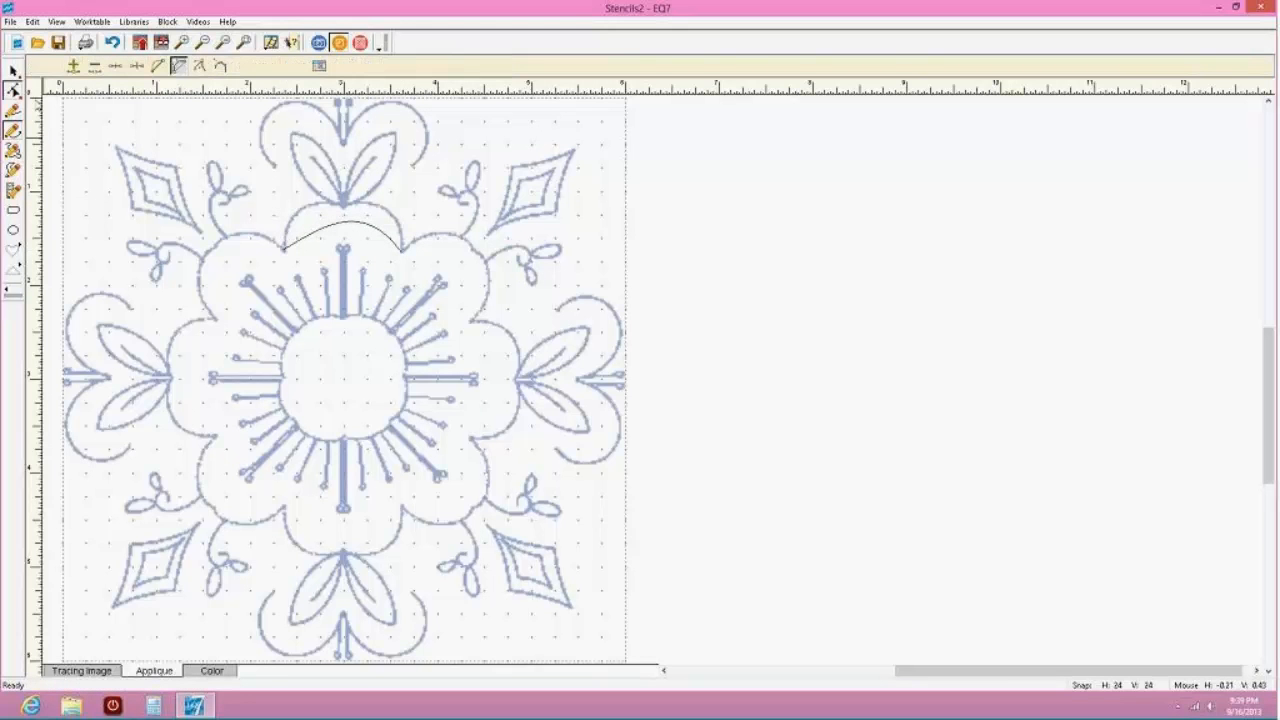
{"action": "left_click", "coordinate": [357, 223]}
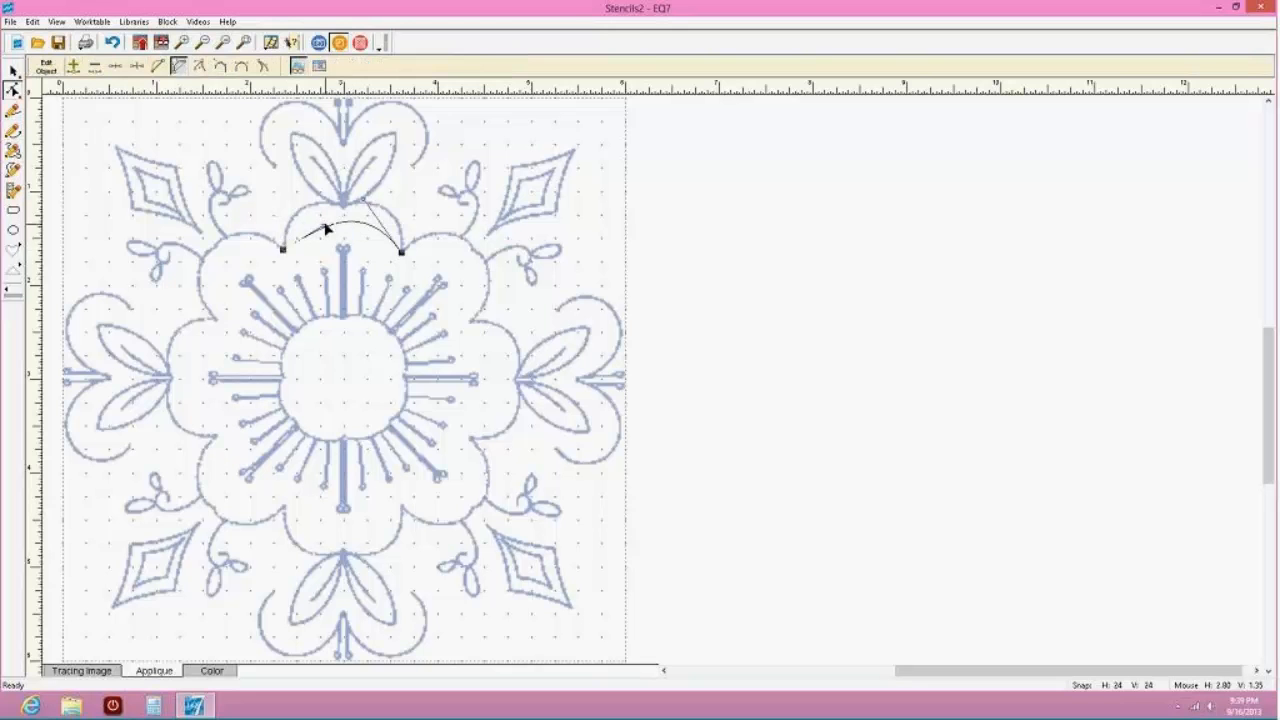
{"action": "left_click_drag", "start_coordinate": [325, 229], "coordinate": [294, 190]}
{"action": "left_click_drag", "start_coordinate": [365, 205], "coordinate": [408, 188]}
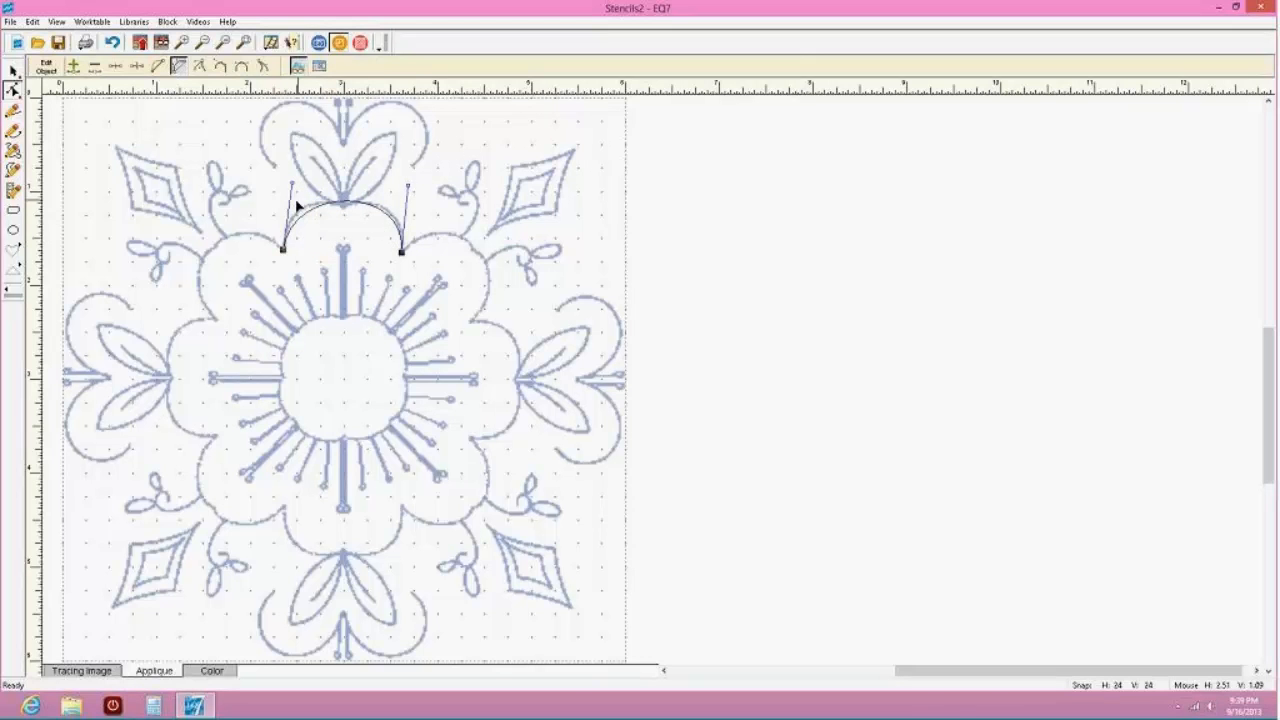
{"action": "left_click_drag", "start_coordinate": [284, 250], "coordinate": [283, 252]}
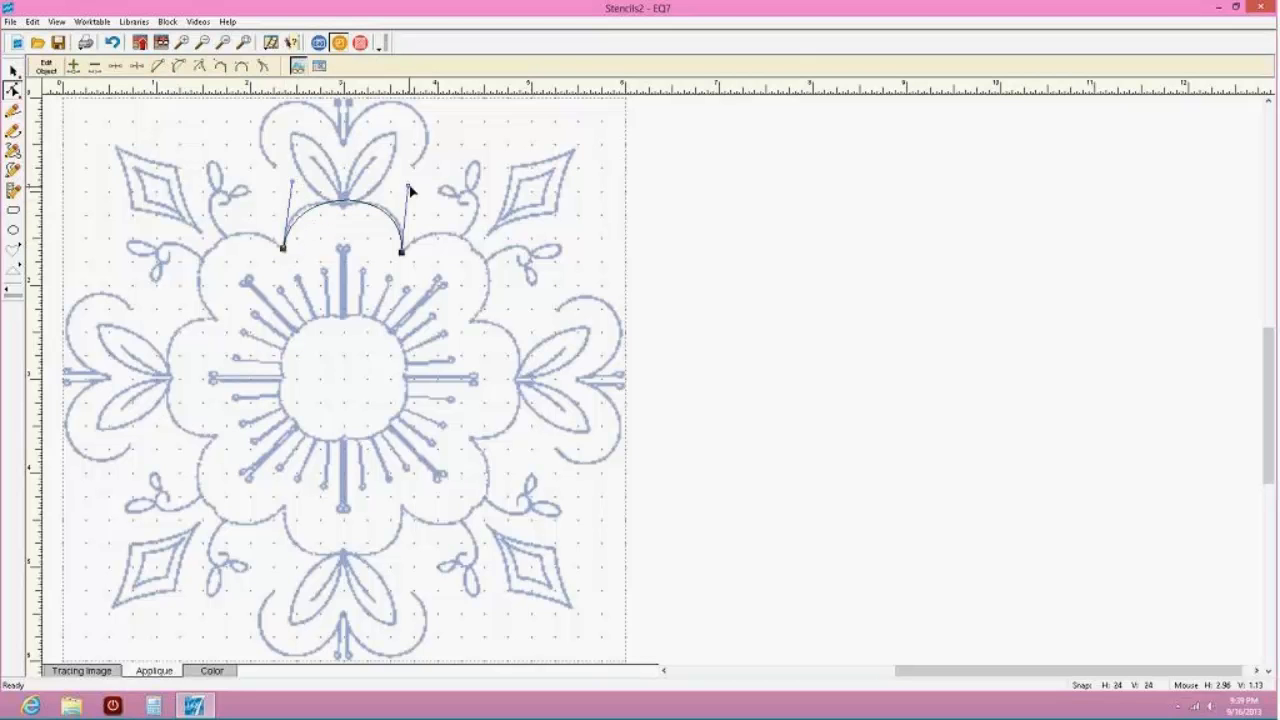
{"action": "mouse_move", "coordinate": [407, 189]}
{"action": "left_mouse_down"}
{"action": "mouse_move", "coordinate": [386, 180]}
{"action": "mouse_move", "coordinate": [509, 211]}
{"action": "mouse_move", "coordinate": [400, 177]}
{"action": "mouse_move", "coordinate": [411, 181]}
{"action": "left_mouse_up"}
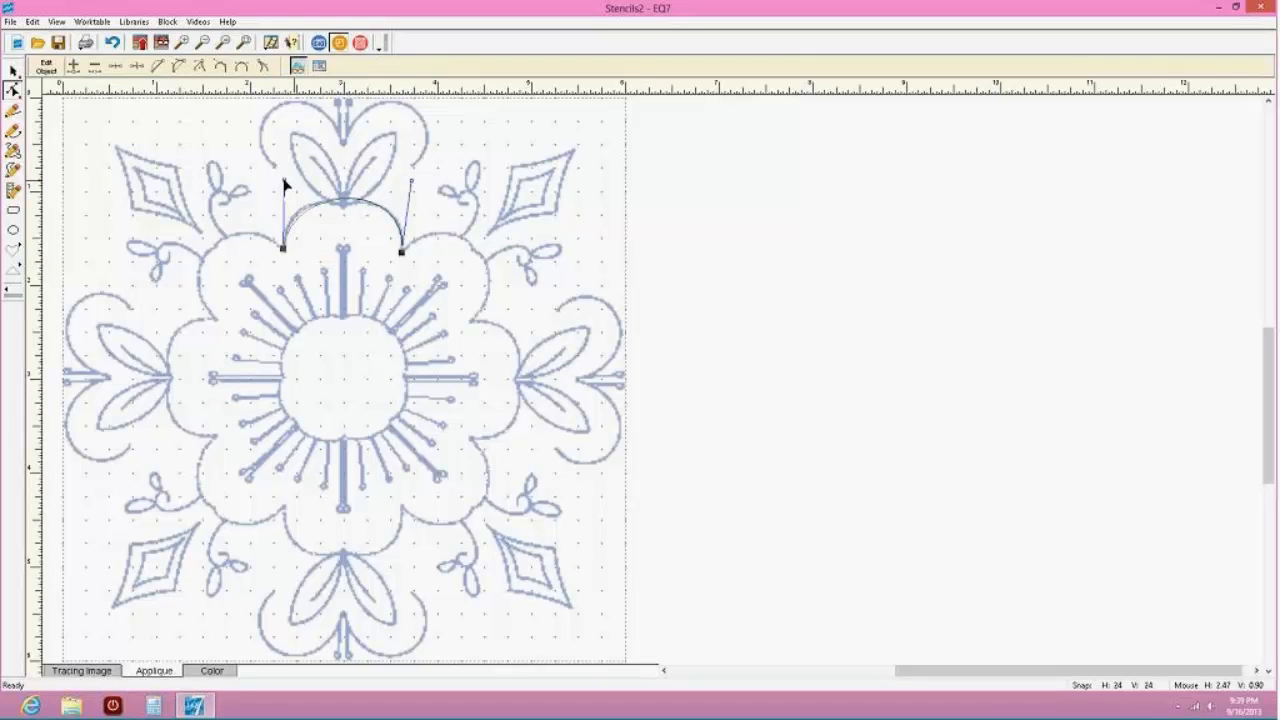
{"action": "left_click_drag", "start_coordinate": [284, 185], "coordinate": [270, 188]}
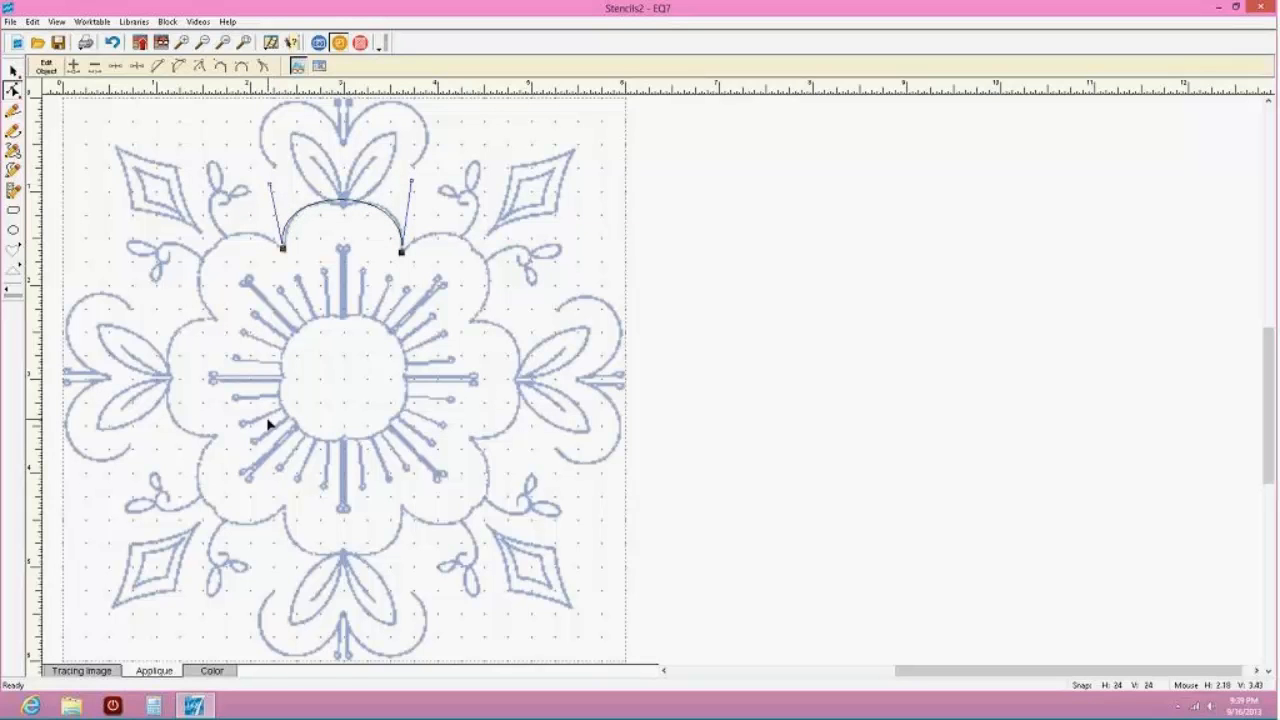
{"action": "left_click_drag", "start_coordinate": [401, 250], "coordinate": [403, 248]}
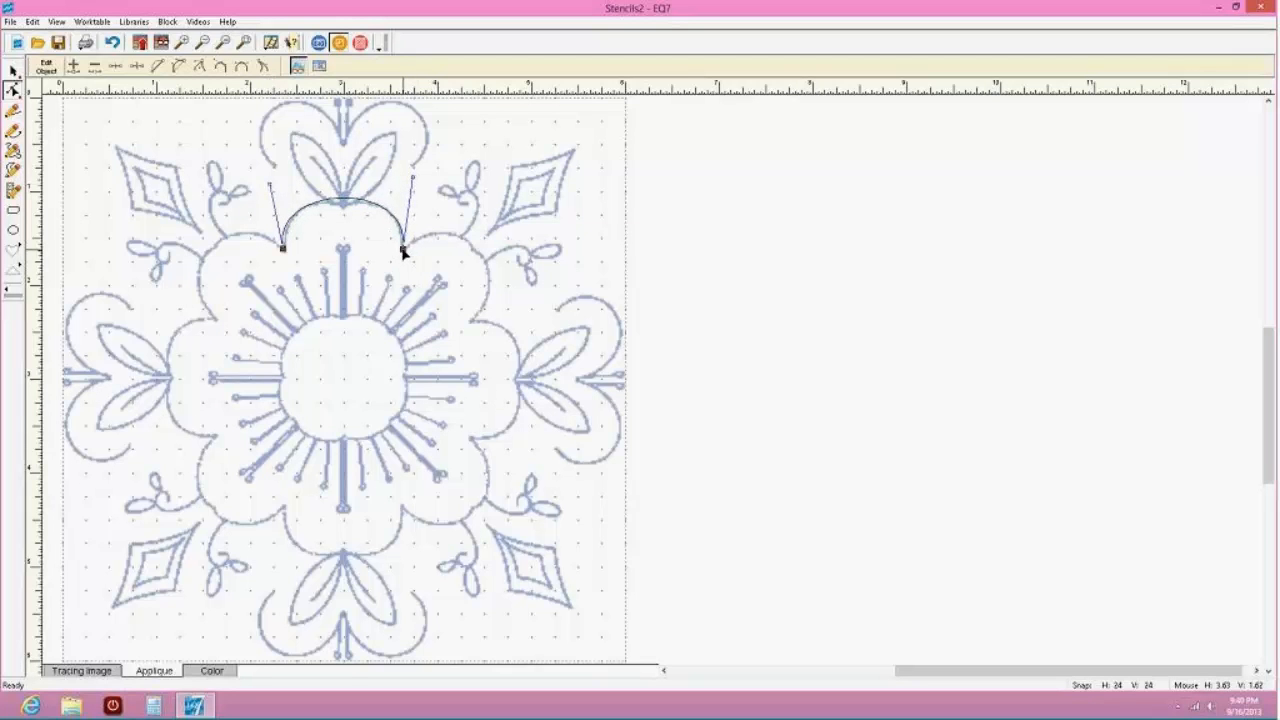
Continue Bezier curves from notch to notch around the traced flower's remaining seven petals, closing the outline at the top petal's start
{"action": "left_click", "coordinate": [13, 130]}
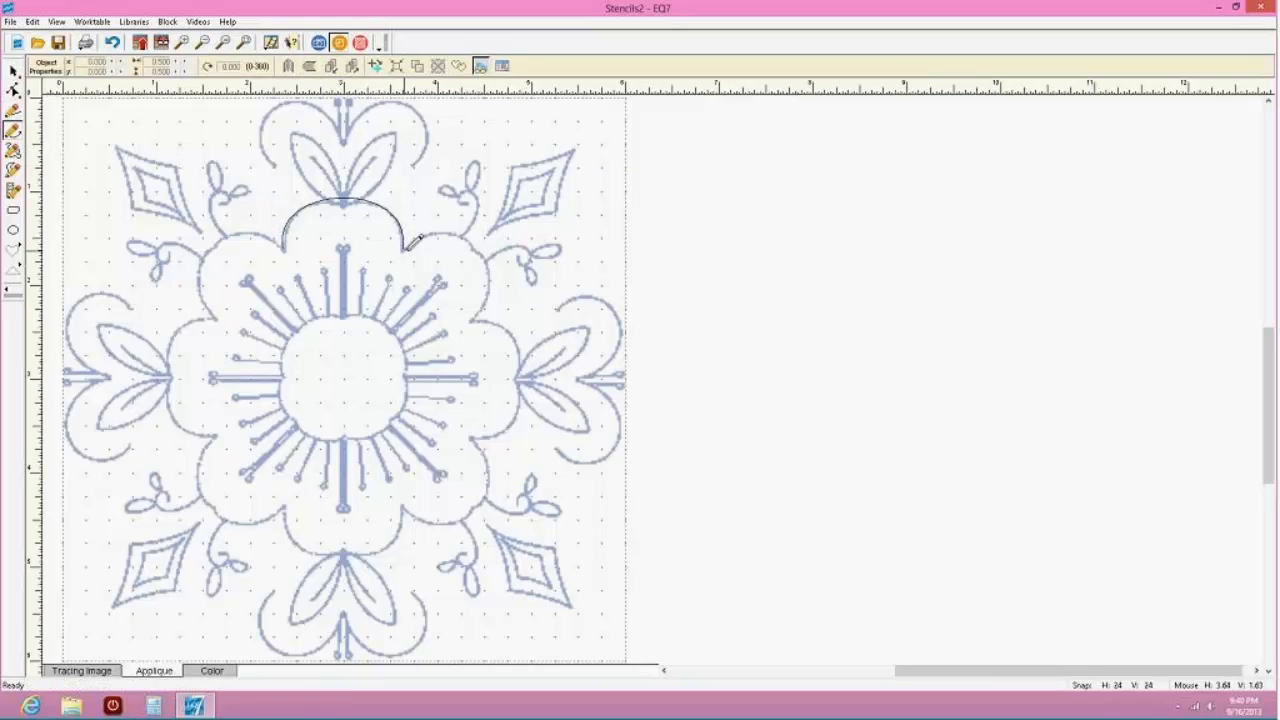
{"action": "mouse_move", "coordinate": [406, 248]}
{"action": "left_mouse_down"}
{"action": "mouse_move", "coordinate": [468, 282]}
{"action": "mouse_move", "coordinate": [474, 440]}
{"action": "mouse_move", "coordinate": [400, 507]}
{"action": "mouse_move", "coordinate": [284, 508]}
{"action": "mouse_move", "coordinate": [236, 432]}
{"action": "mouse_move", "coordinate": [216, 432]}
{"action": "mouse_move", "coordinate": [224, 312]}
{"action": "mouse_move", "coordinate": [215, 320]}
{"action": "left_mouse_up"}
{"action": "mouse_move", "coordinate": [215, 320]}
{"action": "left_mouse_down"}
{"action": "mouse_move", "coordinate": [267, 247]}
{"action": "mouse_move", "coordinate": [284, 249]}
{"action": "left_mouse_up"}
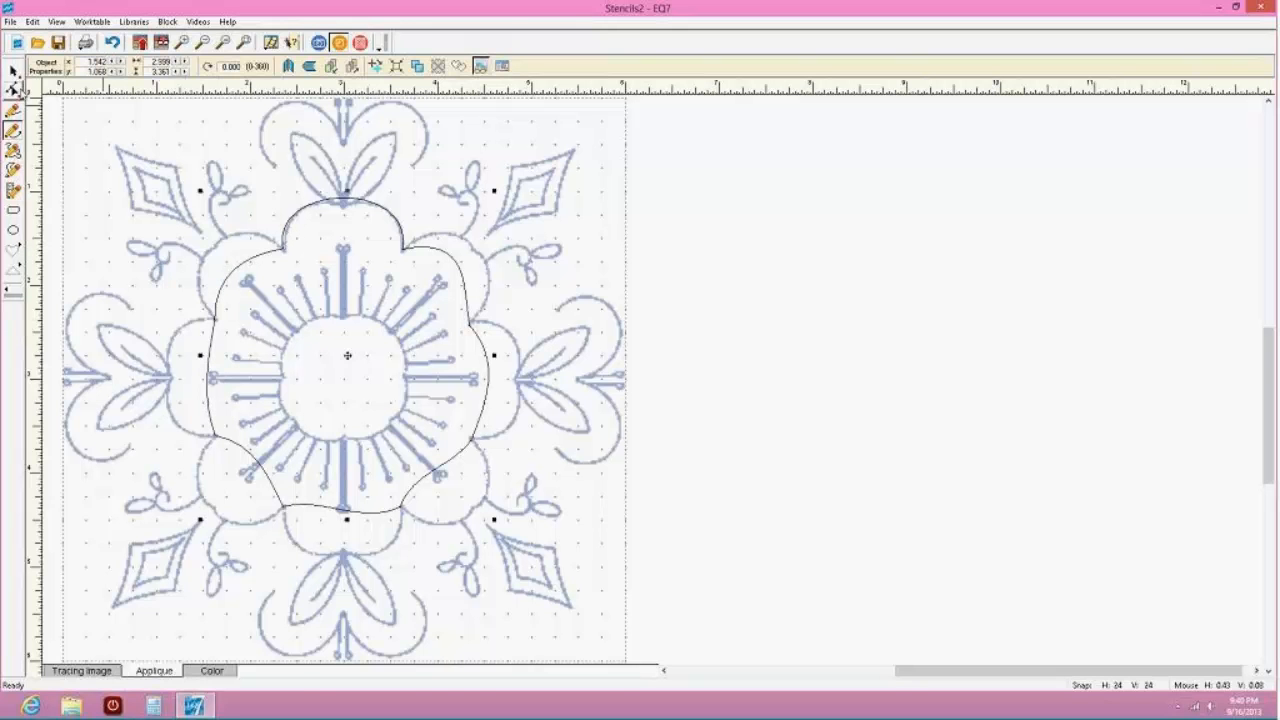
Reshape the upper-right petal's curve with its control handles so it follows the traced petal
{"action": "left_click", "coordinate": [13, 89]}
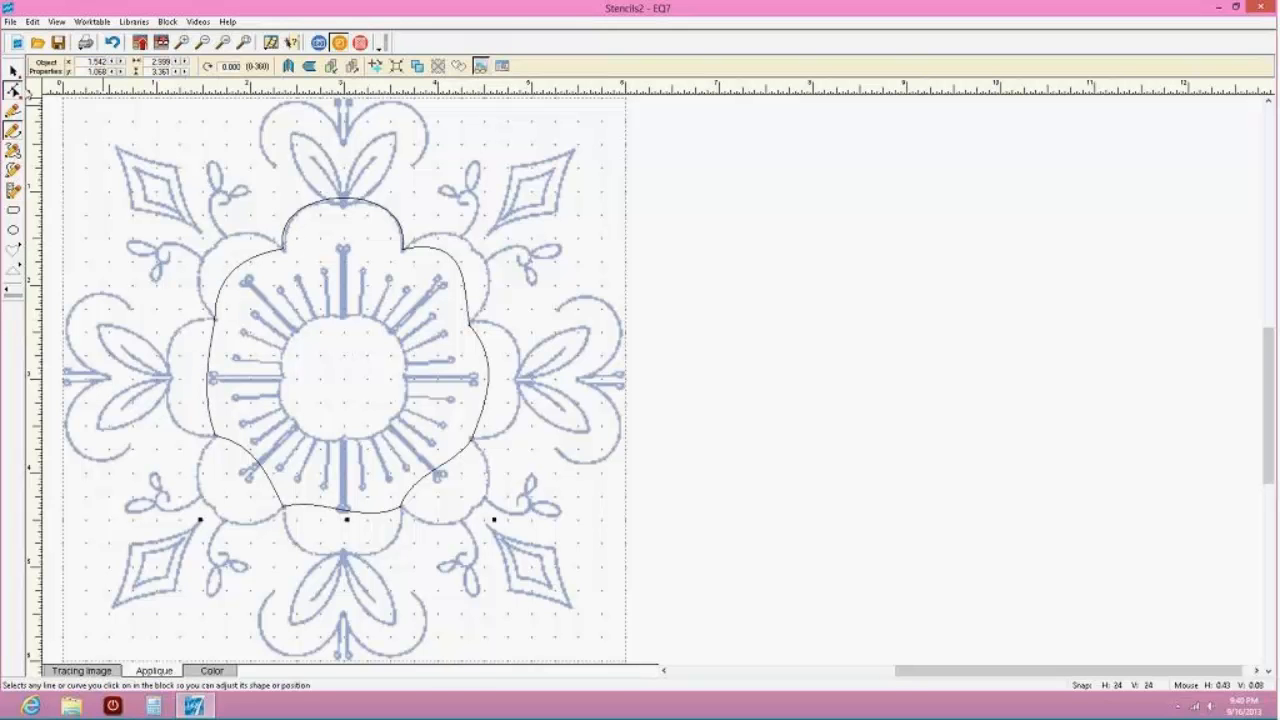
{"action": "left_click", "coordinate": [443, 251]}
{"action": "left_click_drag", "start_coordinate": [473, 240], "coordinate": [467, 200]}
{"action": "left_click_drag", "start_coordinate": [462, 291], "coordinate": [506, 308]}
{"action": "mouse_move", "coordinate": [480, 240]}
{"action": "left_mouse_down"}
{"action": "mouse_move", "coordinate": [471, 253]}
{"action": "mouse_move", "coordinate": [484, 262]}
{"action": "mouse_move", "coordinate": [473, 251]}
{"action": "left_mouse_up"}
{"action": "left_click_drag", "start_coordinate": [493, 204], "coordinate": [458, 194]}
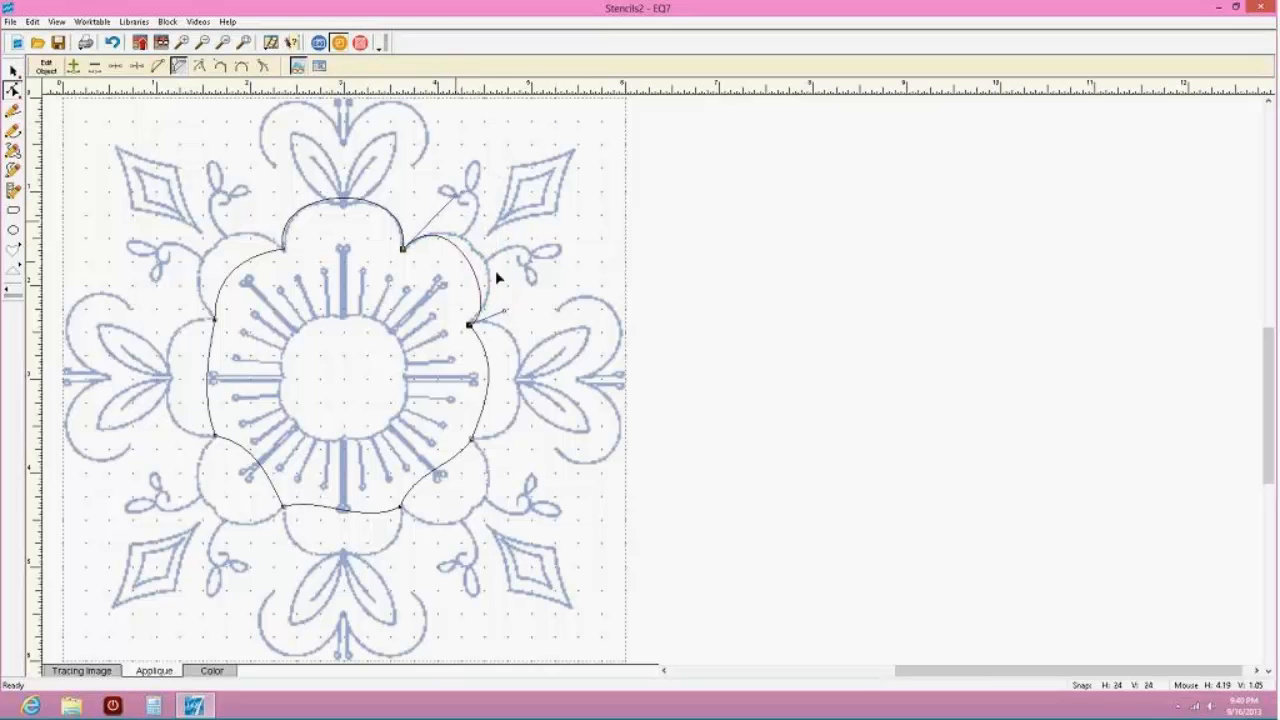
{"action": "mouse_move", "coordinate": [505, 313]}
{"action": "left_mouse_down"}
{"action": "mouse_move", "coordinate": [523, 313]}
{"action": "mouse_move", "coordinate": [512, 307]}
{"action": "left_mouse_up"}
{"action": "left_click_drag", "start_coordinate": [474, 263], "coordinate": [484, 266]}
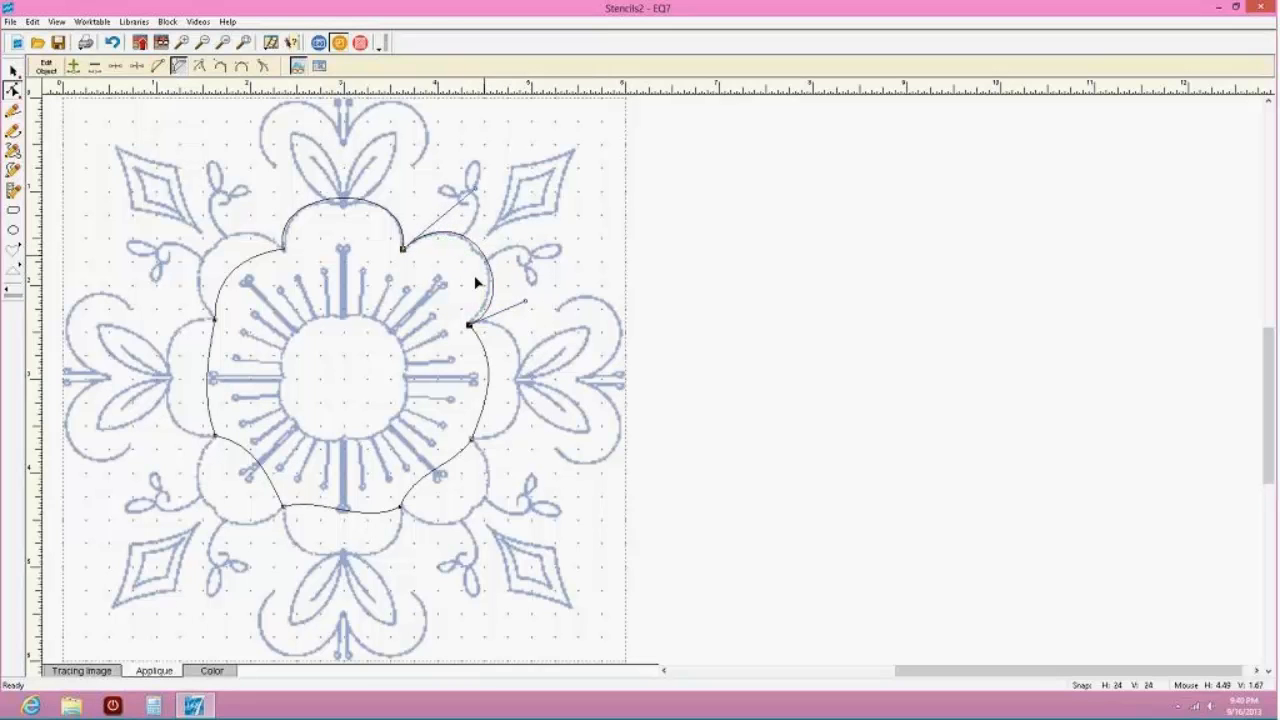
Bend the curve of the flower's right petal outward and fit both of its handles to the tracing
{"action": "left_click", "coordinate": [488, 392]}
{"action": "left_click_drag", "start_coordinate": [487, 387], "coordinate": [555, 317]}
{"action": "left_click", "coordinate": [520, 411]}
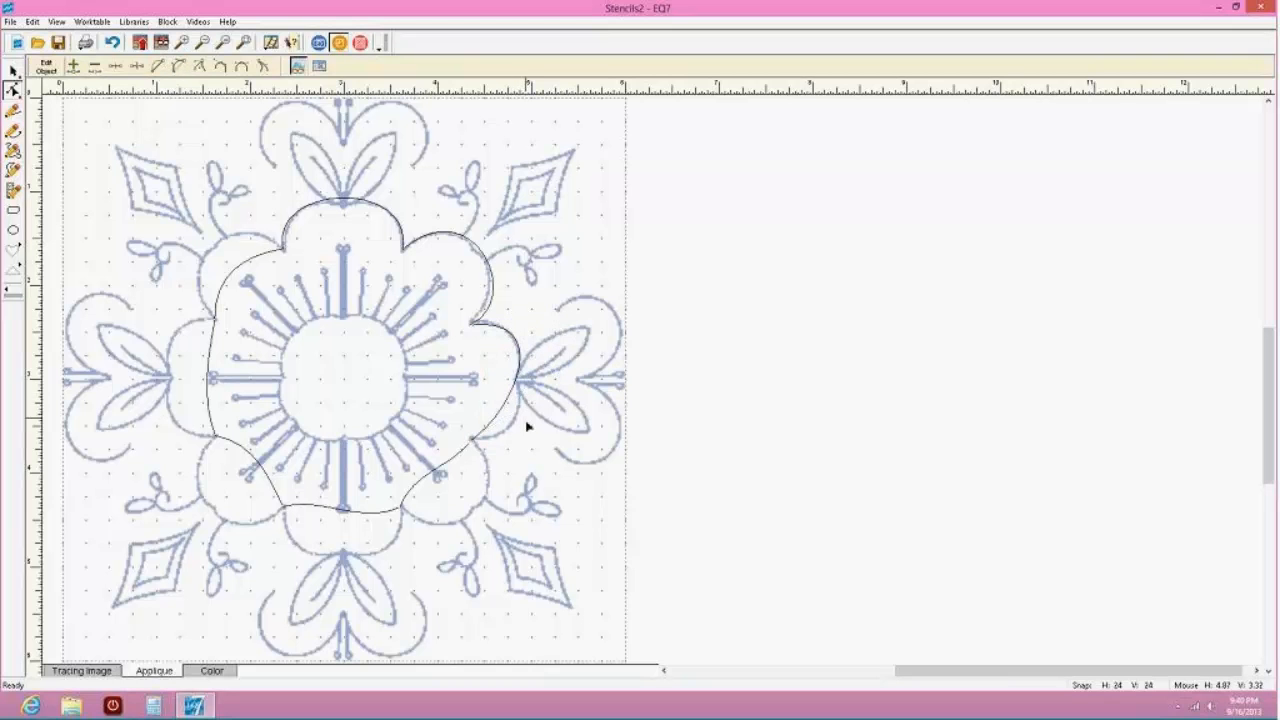
{"action": "left_click", "coordinate": [511, 393]}
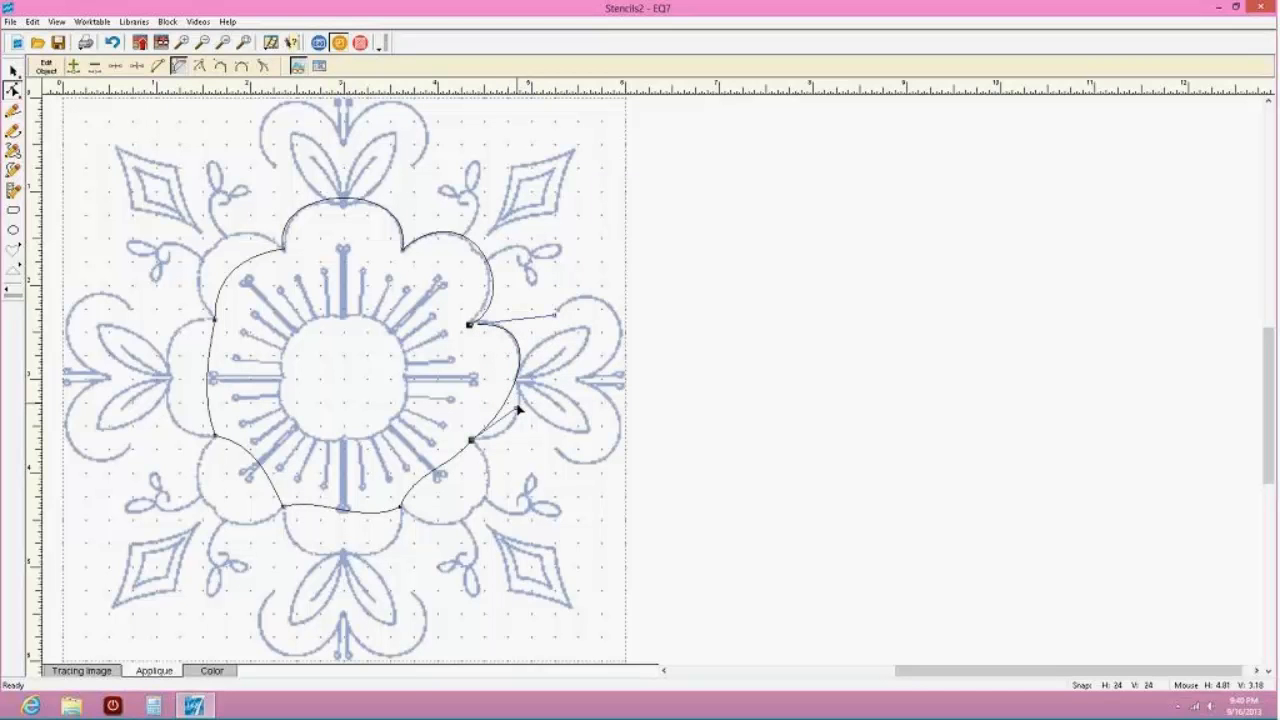
{"action": "left_click", "coordinate": [518, 408]}
{"action": "left_click", "coordinate": [508, 399]}
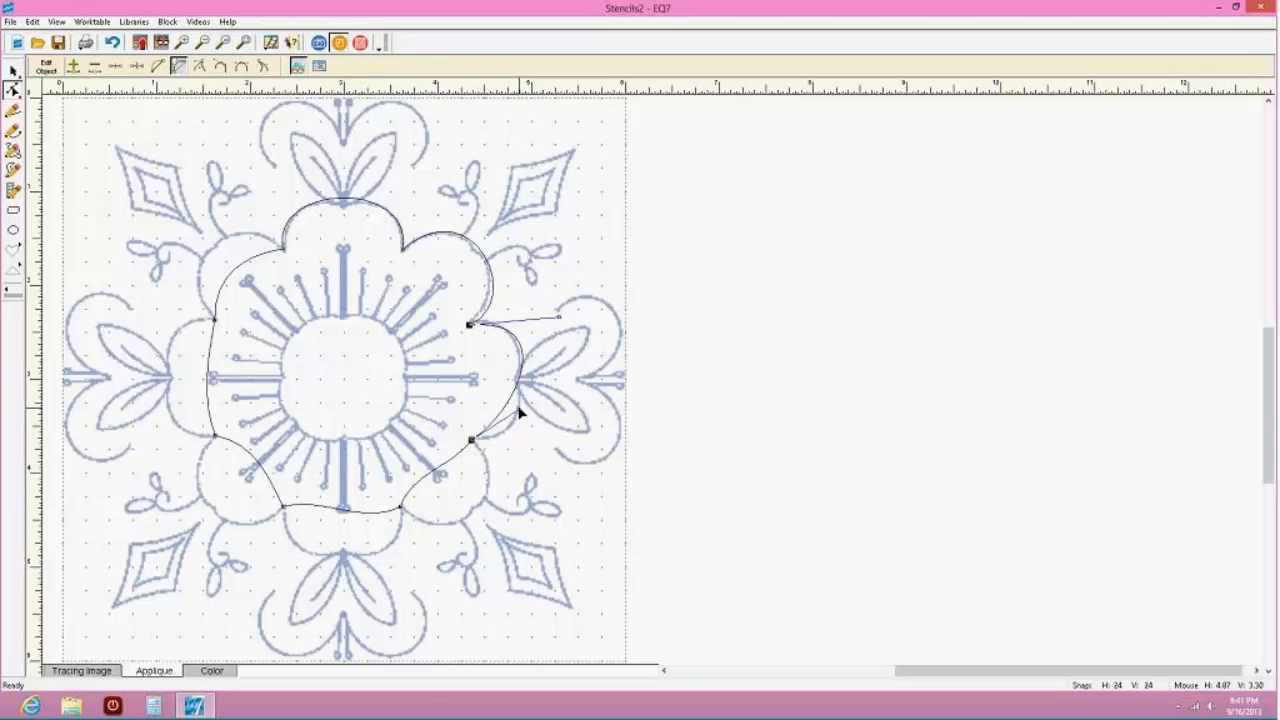
{"action": "left_click_drag", "start_coordinate": [520, 411], "coordinate": [531, 457]}
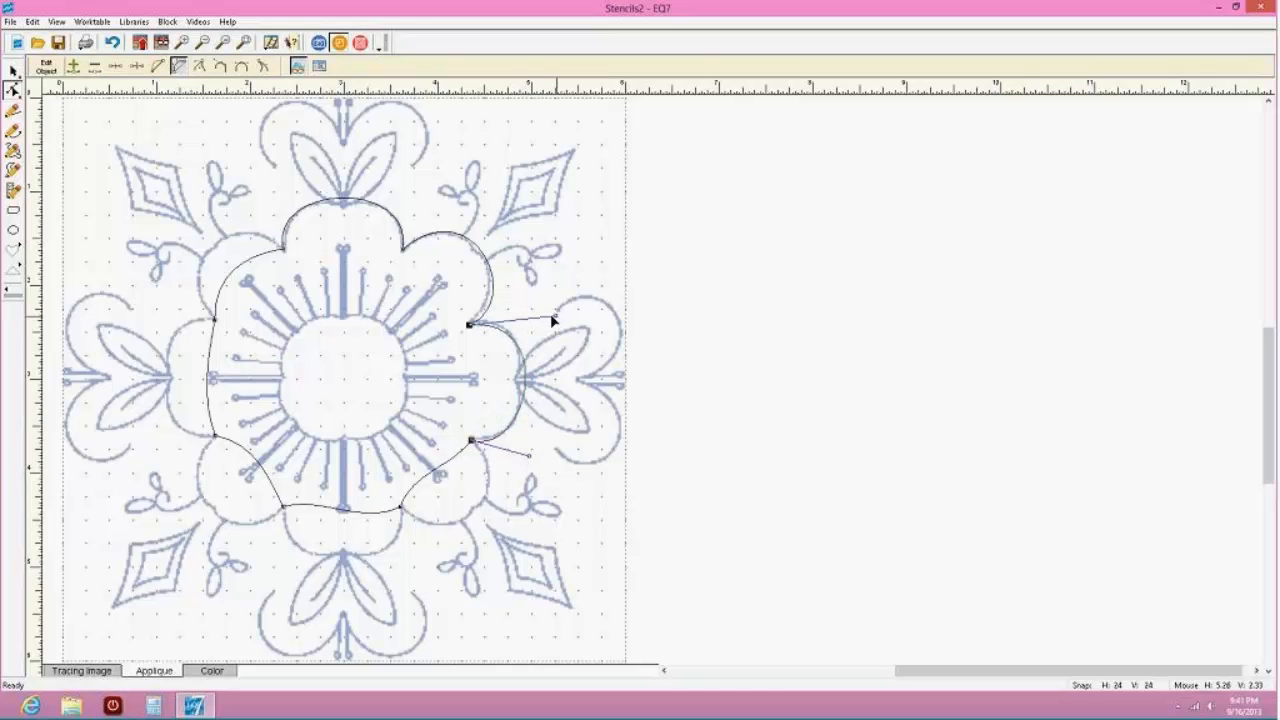
{"action": "left_click_drag", "start_coordinate": [552, 318], "coordinate": [551, 306]}
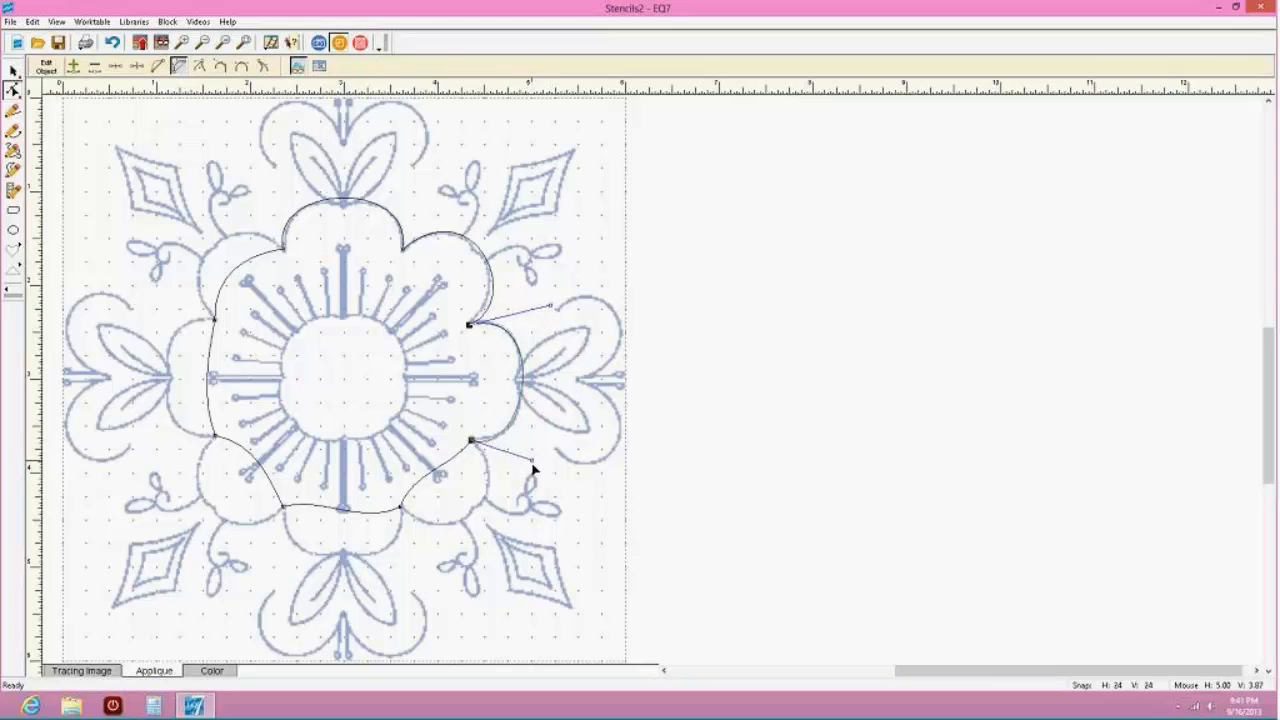
{"action": "left_click_drag", "start_coordinate": [531, 461], "coordinate": [531, 461]}
Pull the upper-left petal's curve outward with its two handles until it matches the traced petal
{"action": "left_click", "coordinate": [243, 266]}
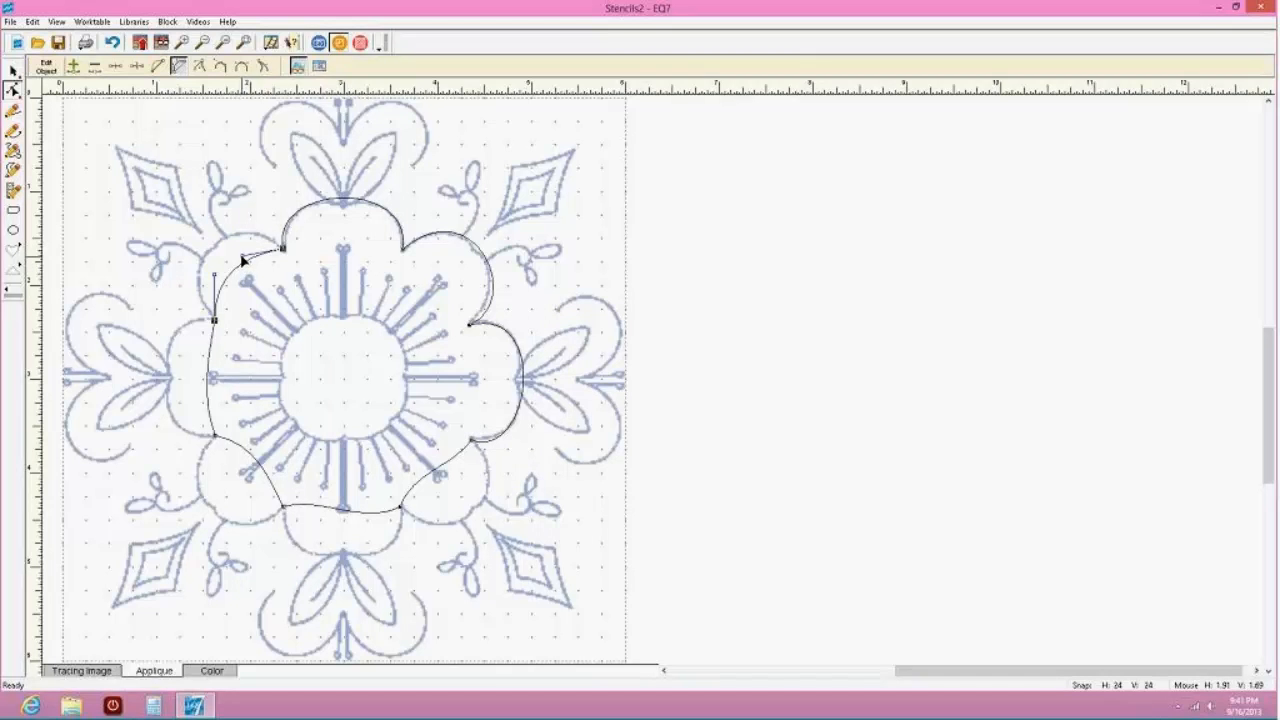
{"action": "left_click_drag", "start_coordinate": [244, 258], "coordinate": [241, 207]}
{"action": "mouse_move", "coordinate": [214, 278]}
{"action": "left_mouse_down"}
{"action": "mouse_move", "coordinate": [180, 286]}
{"action": "mouse_move", "coordinate": [206, 254]}
{"action": "left_mouse_up"}
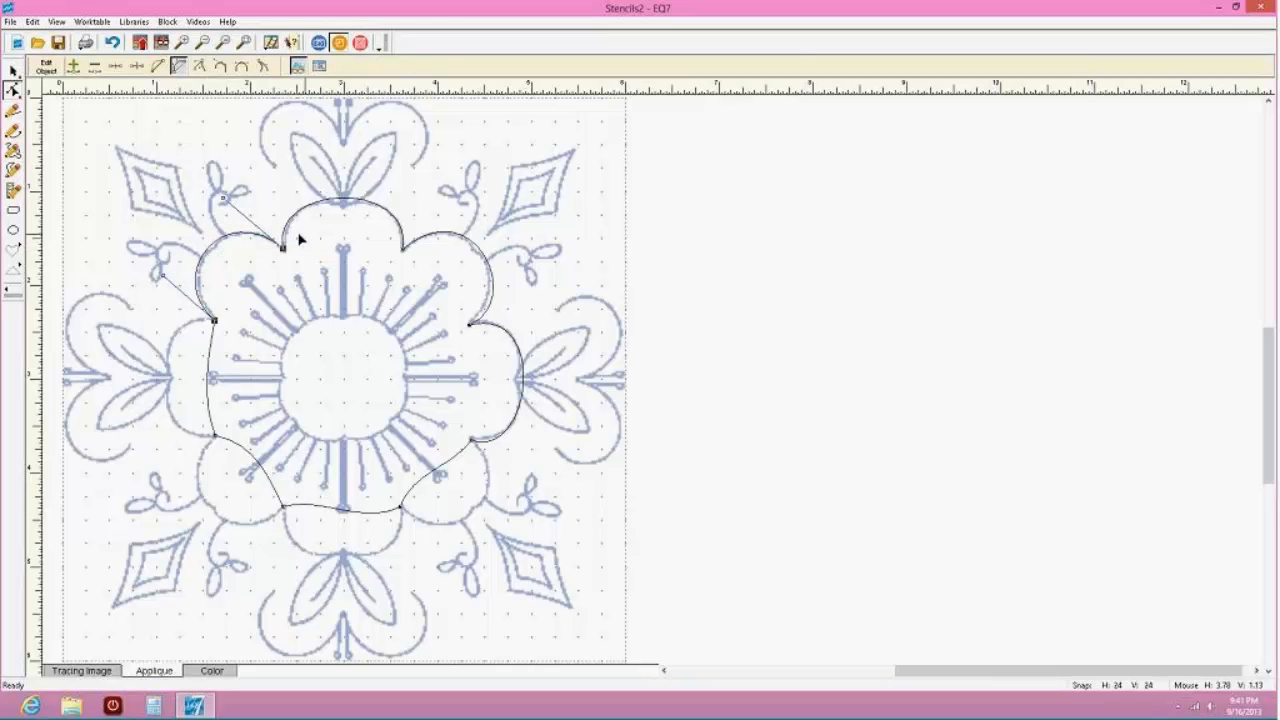
{"action": "left_click_drag", "start_coordinate": [223, 201], "coordinate": [237, 198]}
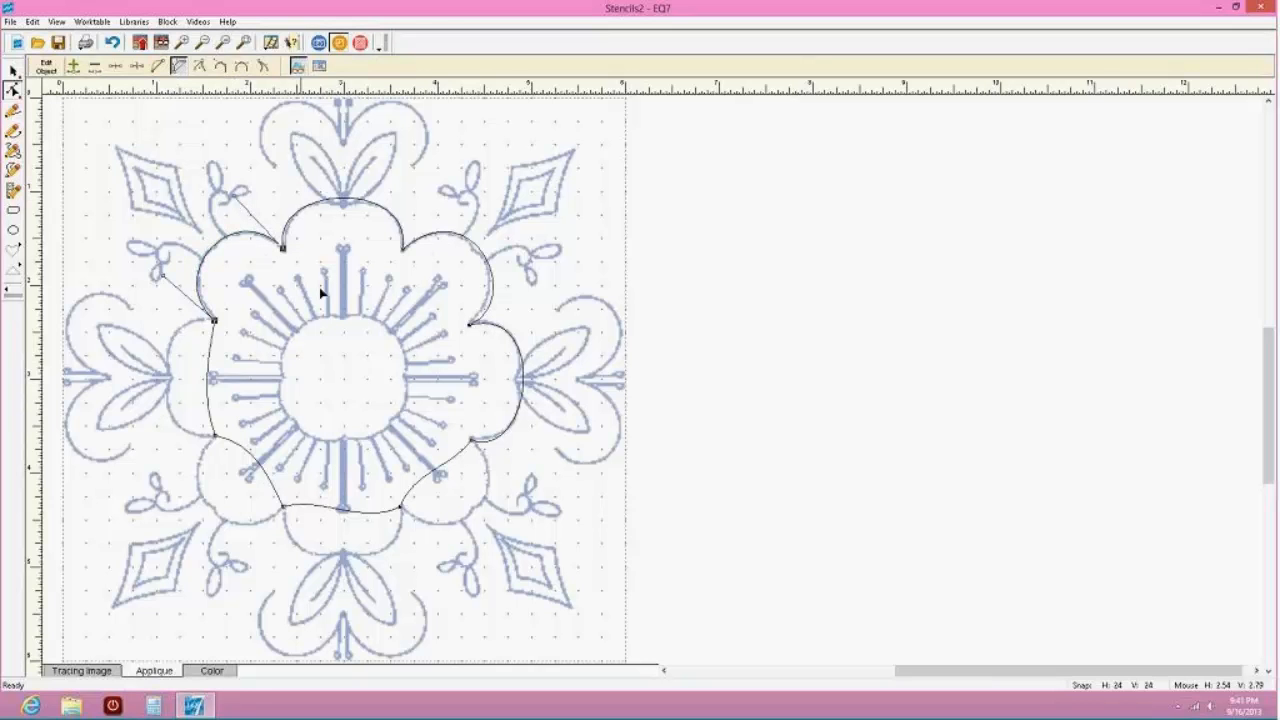
Round out the flower's left petal curve so it matches the tracing image
{"action": "left_click", "coordinate": [210, 377]}
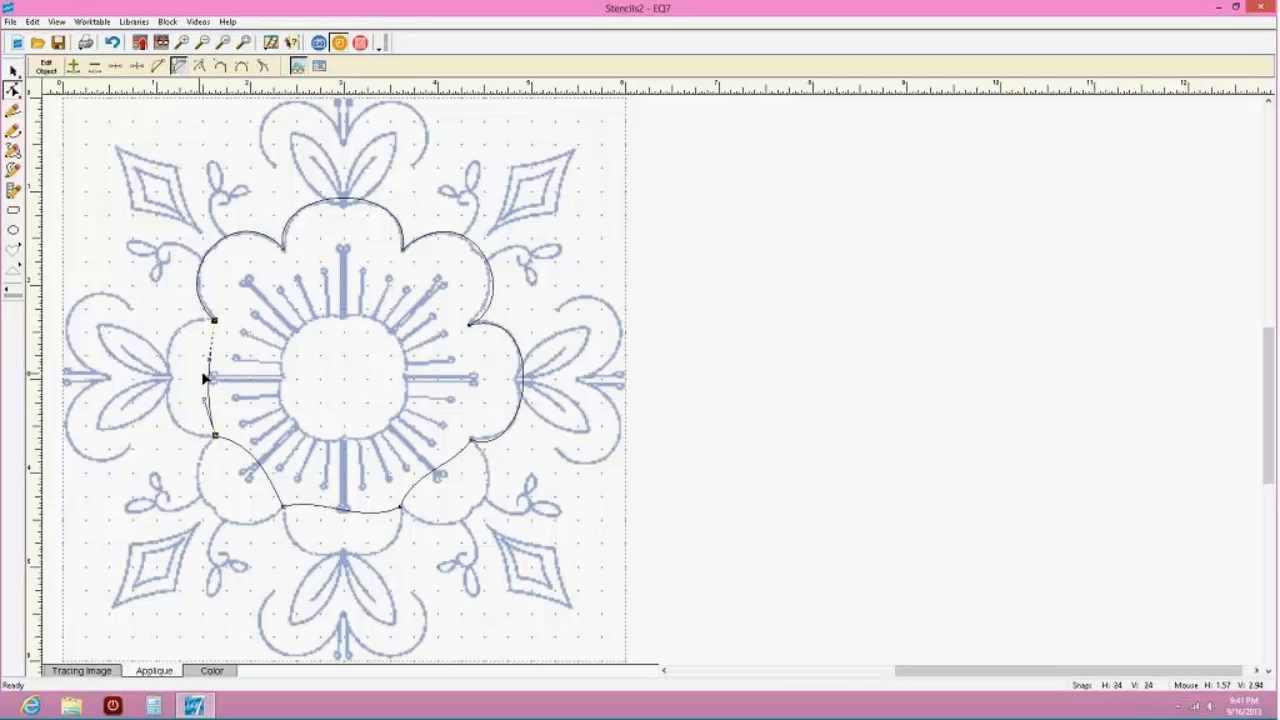
{"action": "left_click_drag", "start_coordinate": [205, 377], "coordinate": [168, 317]}
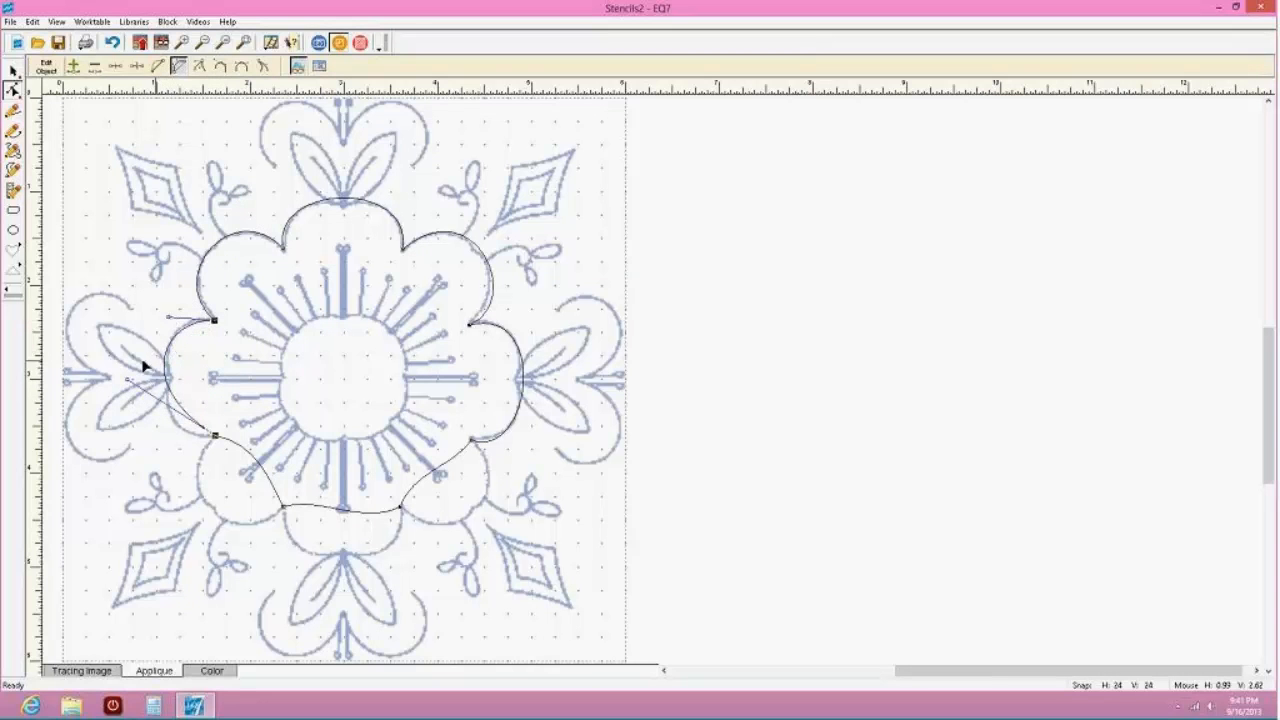
{"action": "left_click_drag", "start_coordinate": [128, 383], "coordinate": [128, 425]}
{"action": "left_click_drag", "start_coordinate": [168, 317], "coordinate": [159, 300]}
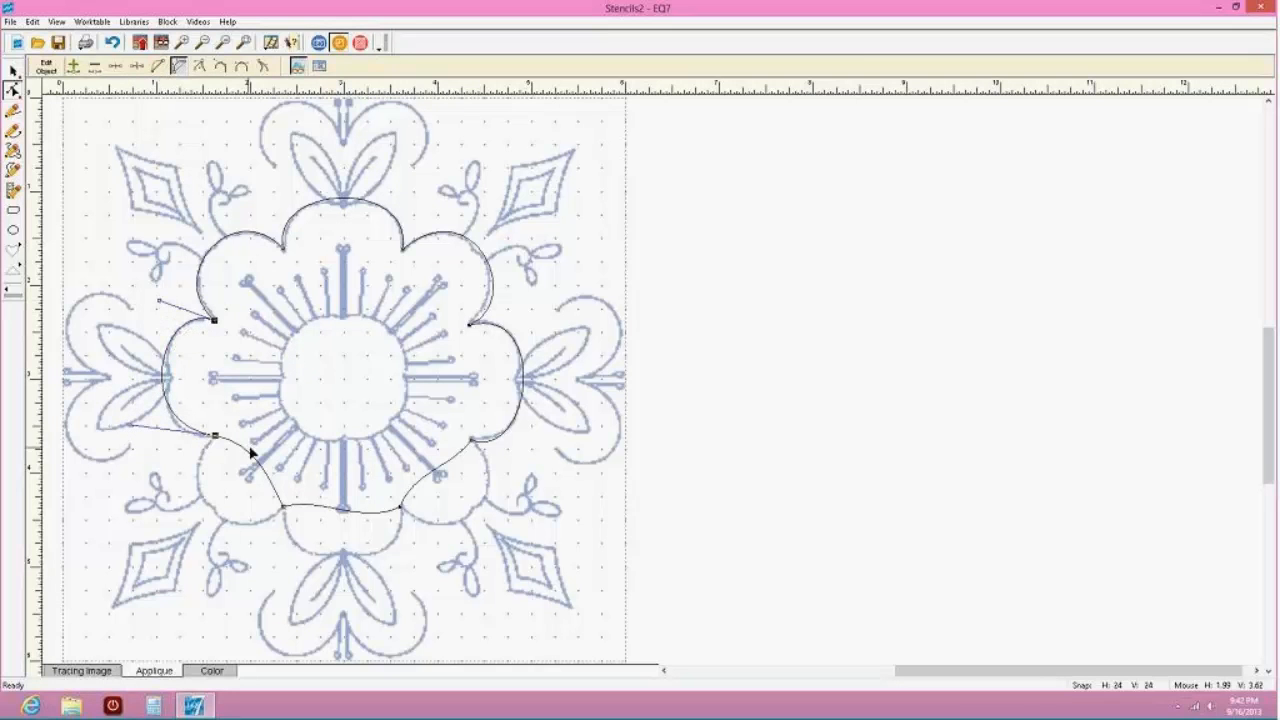
Bend the lower-left and bottom petal curves outward and adjust their handles to match the tracing image
{"action": "left_click_drag", "start_coordinate": [250, 458], "coordinate": [155, 512]}
{"action": "left_click_drag", "start_coordinate": [258, 538], "coordinate": [258, 555]}
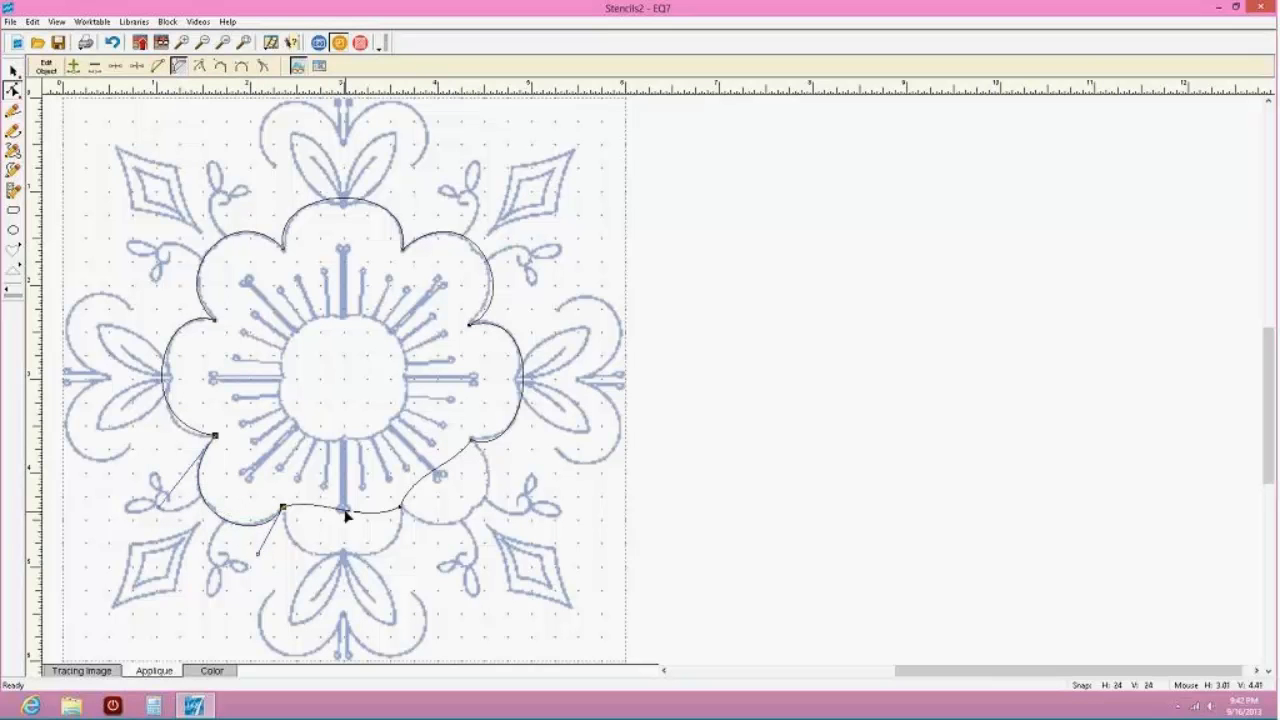
{"action": "left_click_drag", "start_coordinate": [345, 512], "coordinate": [345, 539]}
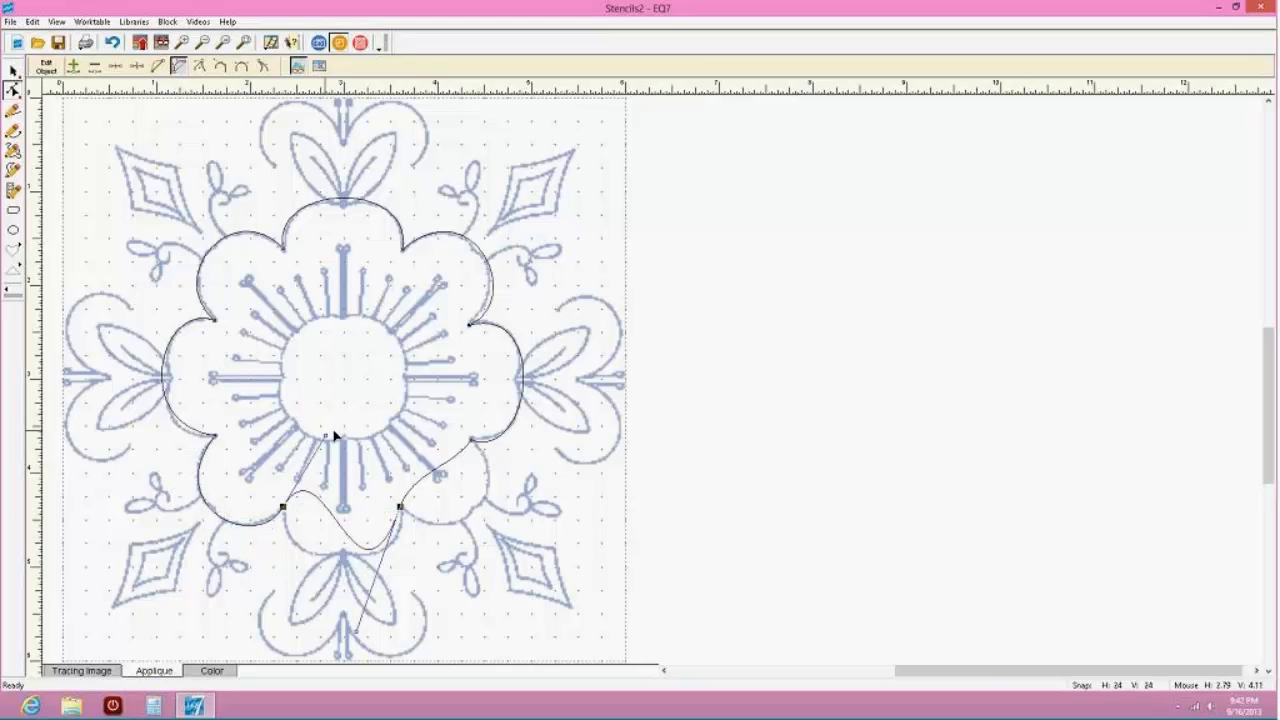
{"action": "left_click_drag", "start_coordinate": [325, 437], "coordinate": [277, 566]}
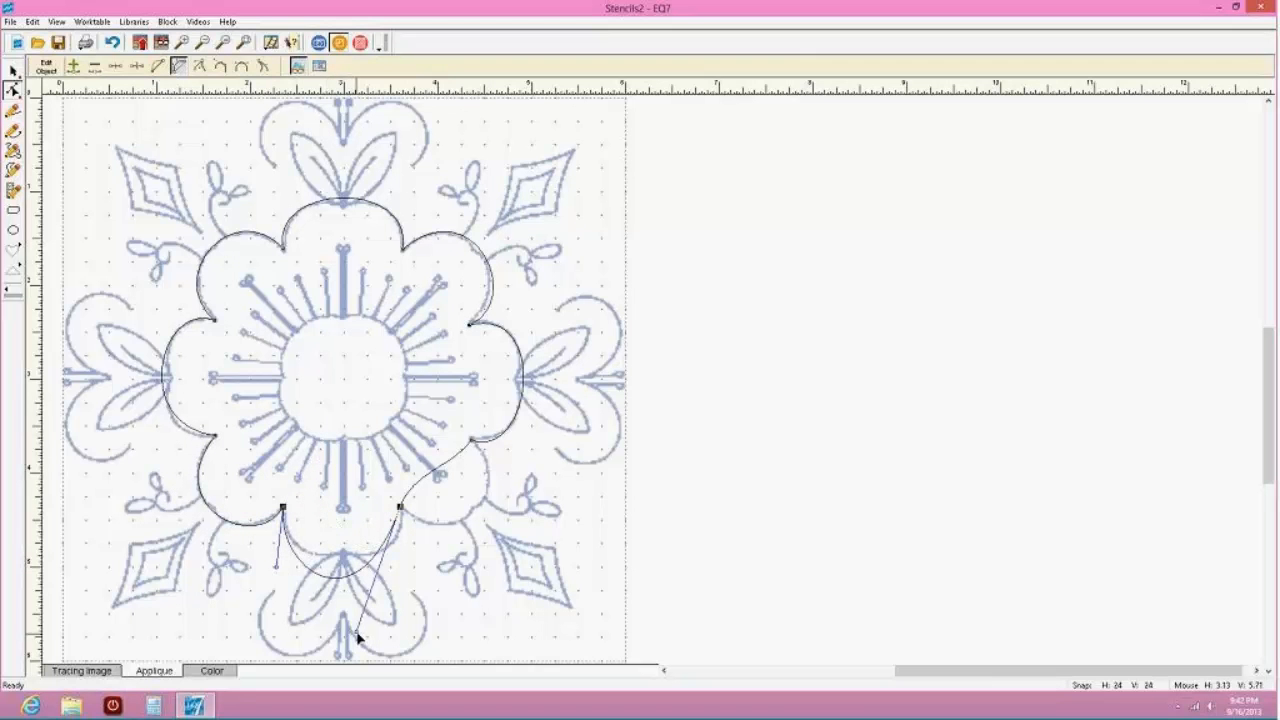
{"action": "left_click_drag", "start_coordinate": [356, 632], "coordinate": [419, 578]}
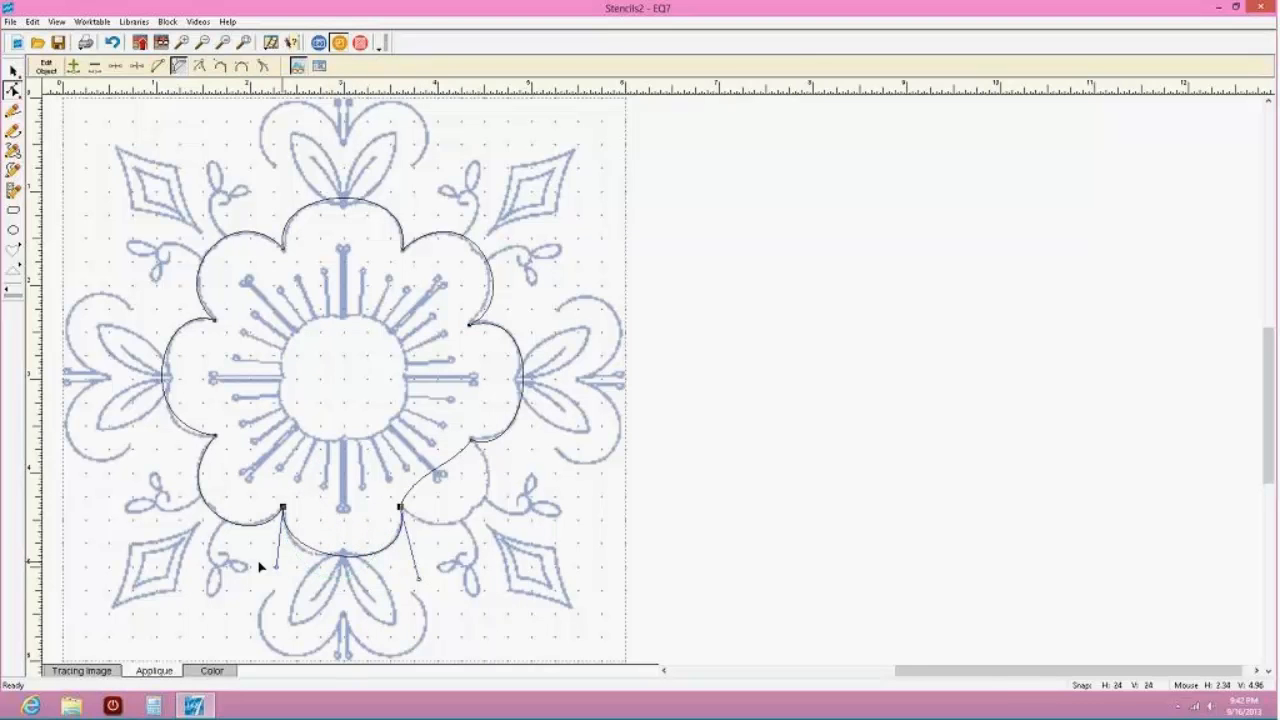
{"action": "left_click_drag", "start_coordinate": [273, 570], "coordinate": [263, 573]}
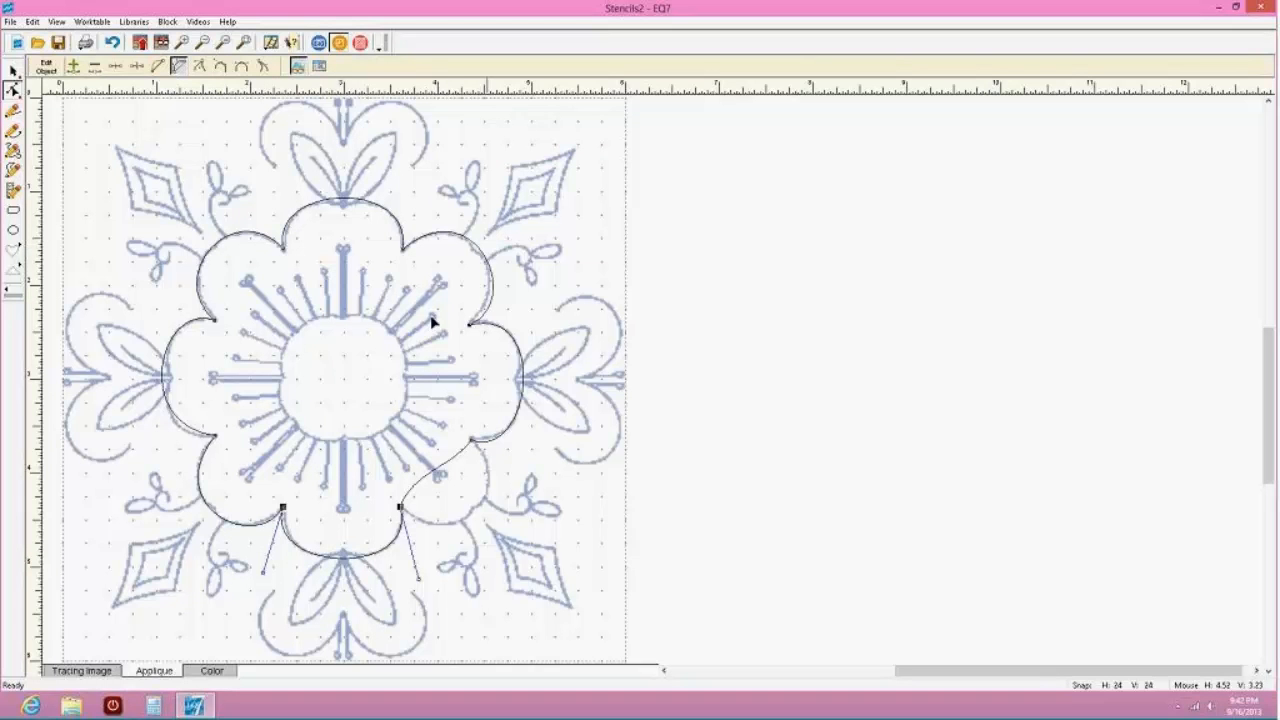
Round out the lower-right petal's curve with both of its handles so it follows the traced petal
{"action": "left_click_drag", "start_coordinate": [435, 470], "coordinate": [463, 497]}
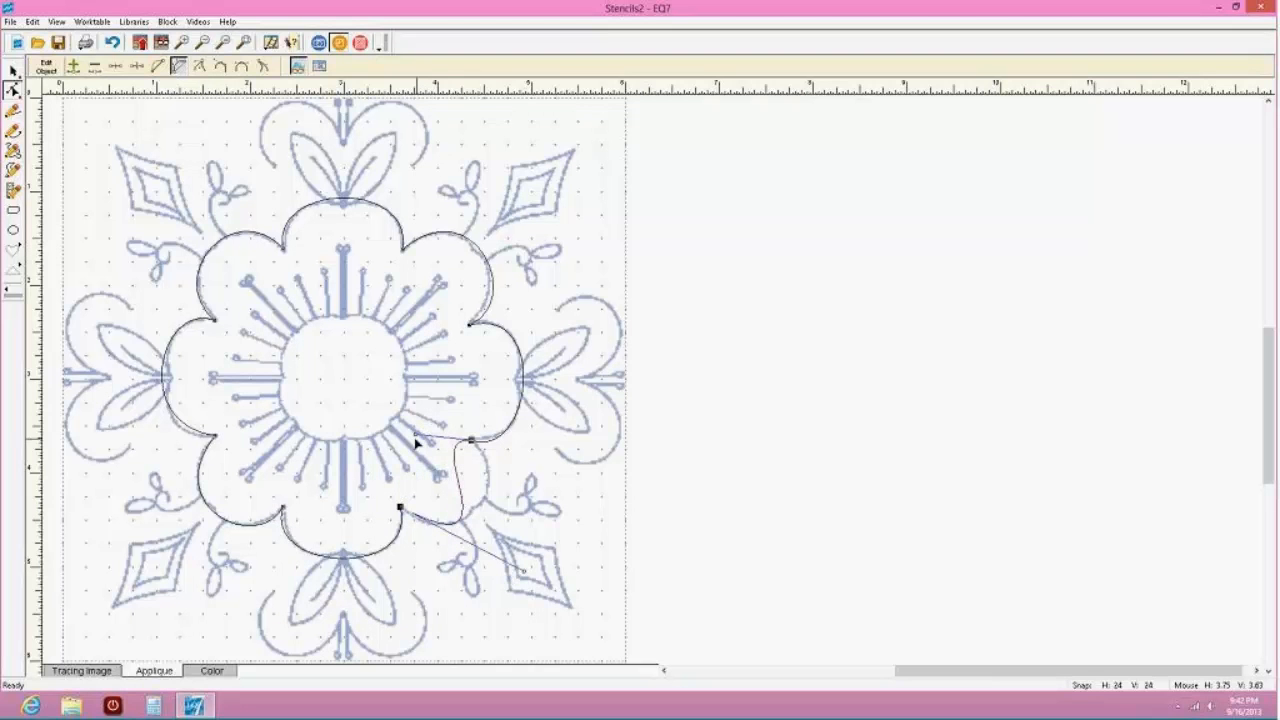
{"action": "left_click_drag", "start_coordinate": [417, 443], "coordinate": [520, 458]}
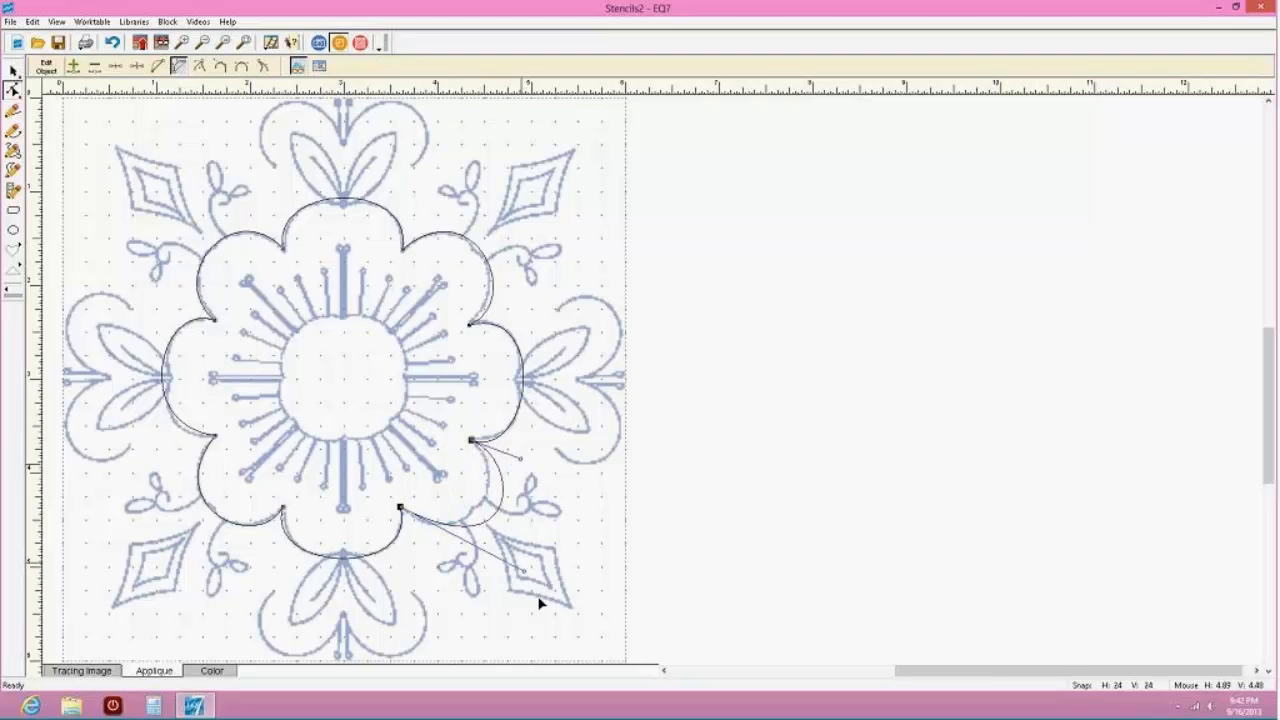
{"action": "left_click_drag", "start_coordinate": [520, 578], "coordinate": [472, 570]}
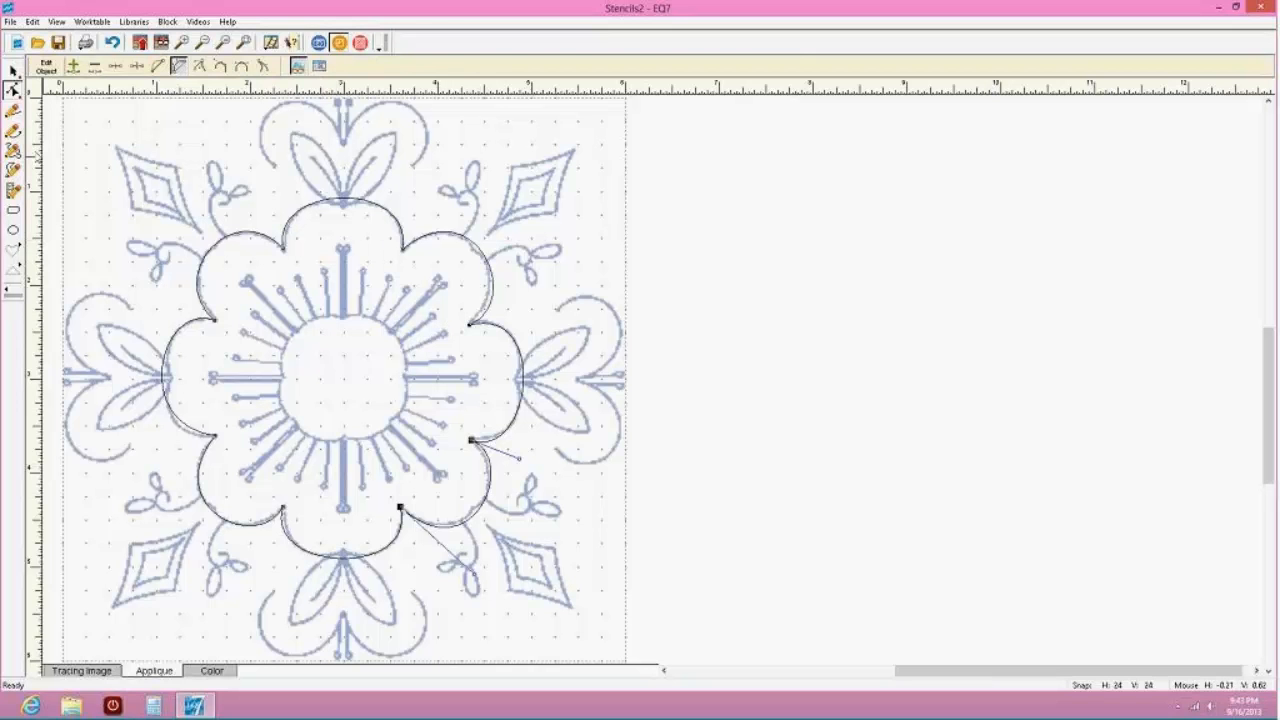
Trace the flower's center as a closed curved patch and fit its two upper arcs to the traced circle
{"action": "left_click", "coordinate": [13, 130]}
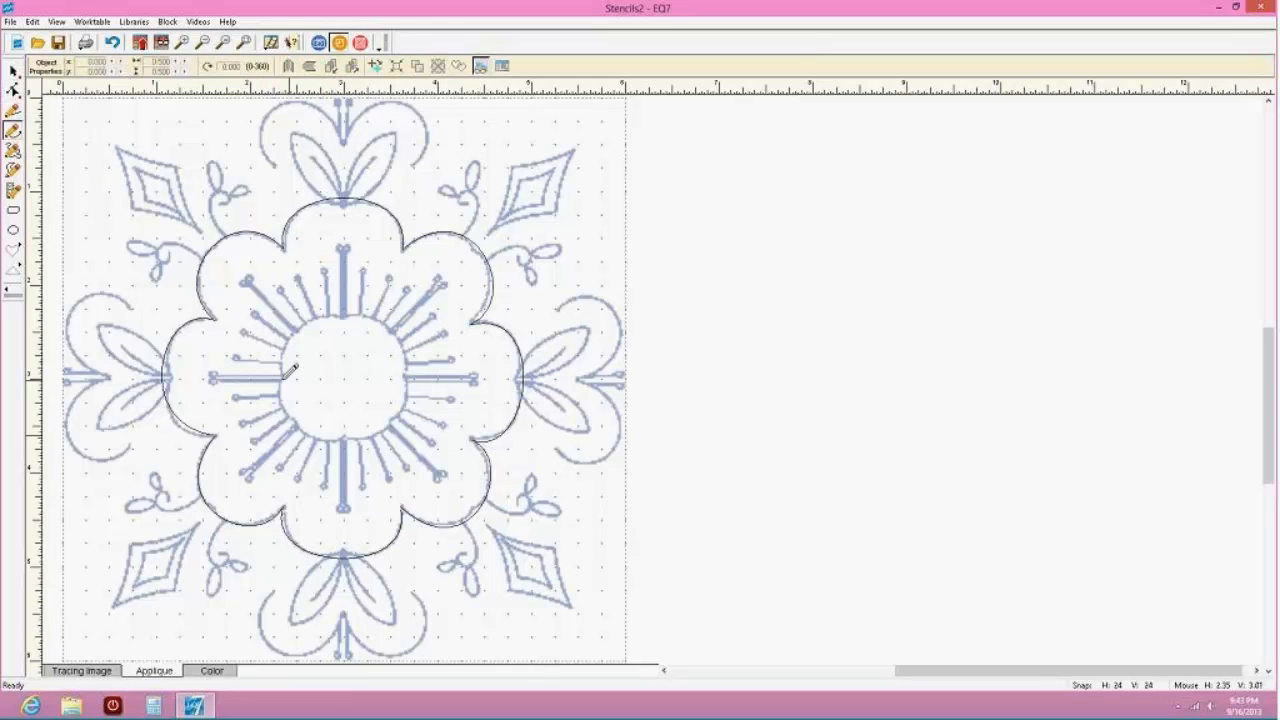
{"action": "mouse_move", "coordinate": [284, 372]}
{"action": "left_mouse_down"}
{"action": "mouse_move", "coordinate": [347, 315]}
{"action": "mouse_move", "coordinate": [381, 325]}
{"action": "mouse_move", "coordinate": [407, 374]}
{"action": "mouse_move", "coordinate": [381, 437]}
{"action": "mouse_move", "coordinate": [349, 443]}
{"action": "mouse_move", "coordinate": [291, 372]}
{"action": "left_mouse_up"}
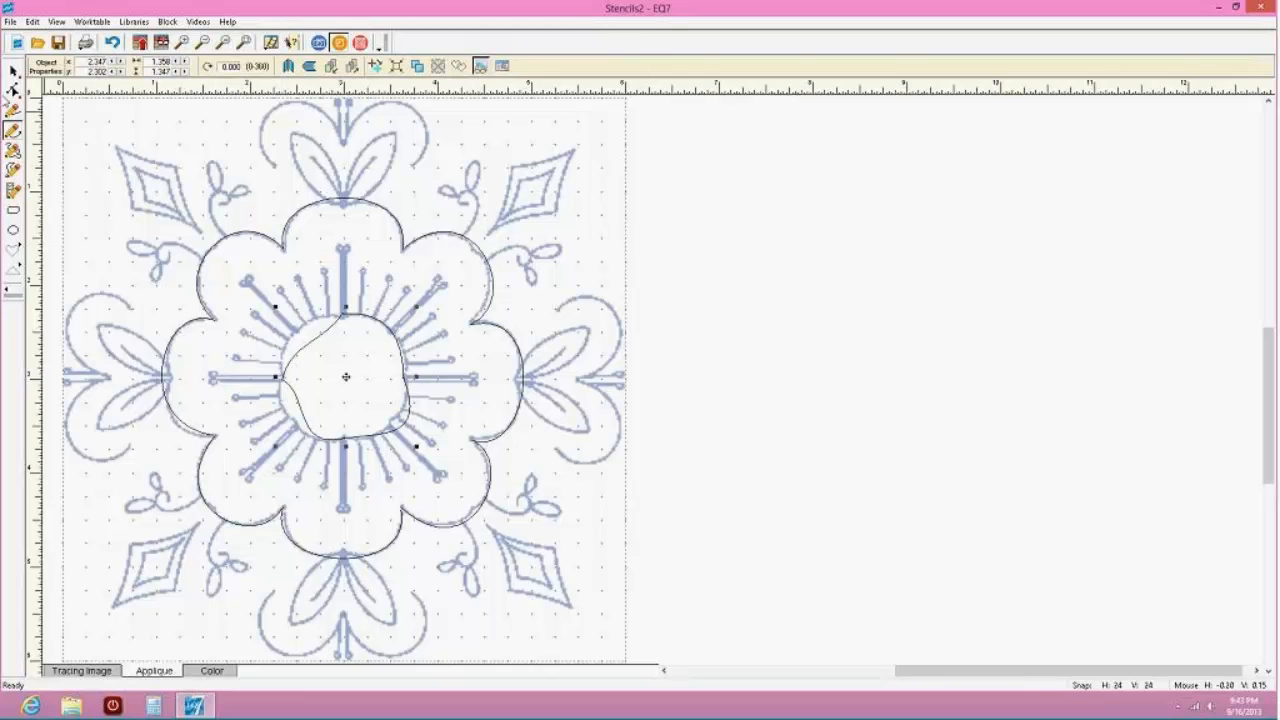
{"action": "left_click", "coordinate": [13, 89]}
{"action": "left_click", "coordinate": [325, 334]}
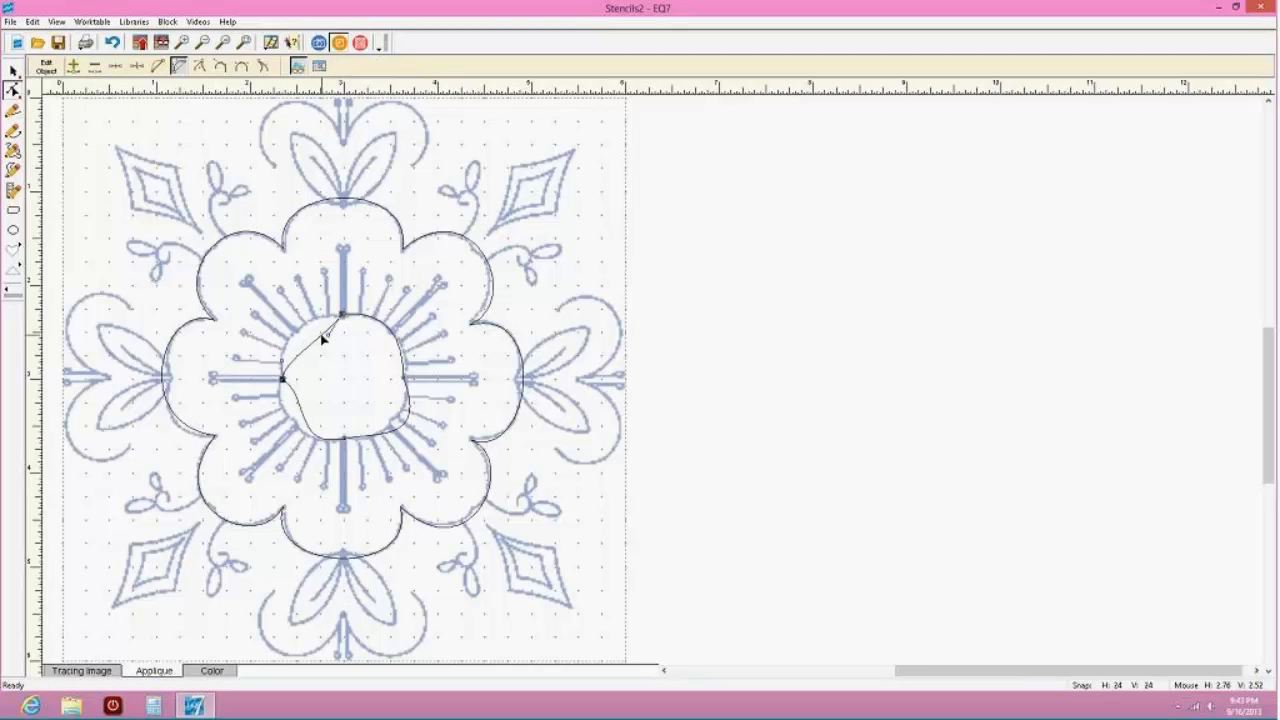
{"action": "left_click_drag", "start_coordinate": [328, 334], "coordinate": [300, 307]}
{"action": "left_click_drag", "start_coordinate": [283, 378], "coordinate": [268, 362]}
{"action": "left_click_drag", "start_coordinate": [386, 327], "coordinate": [387, 327]}
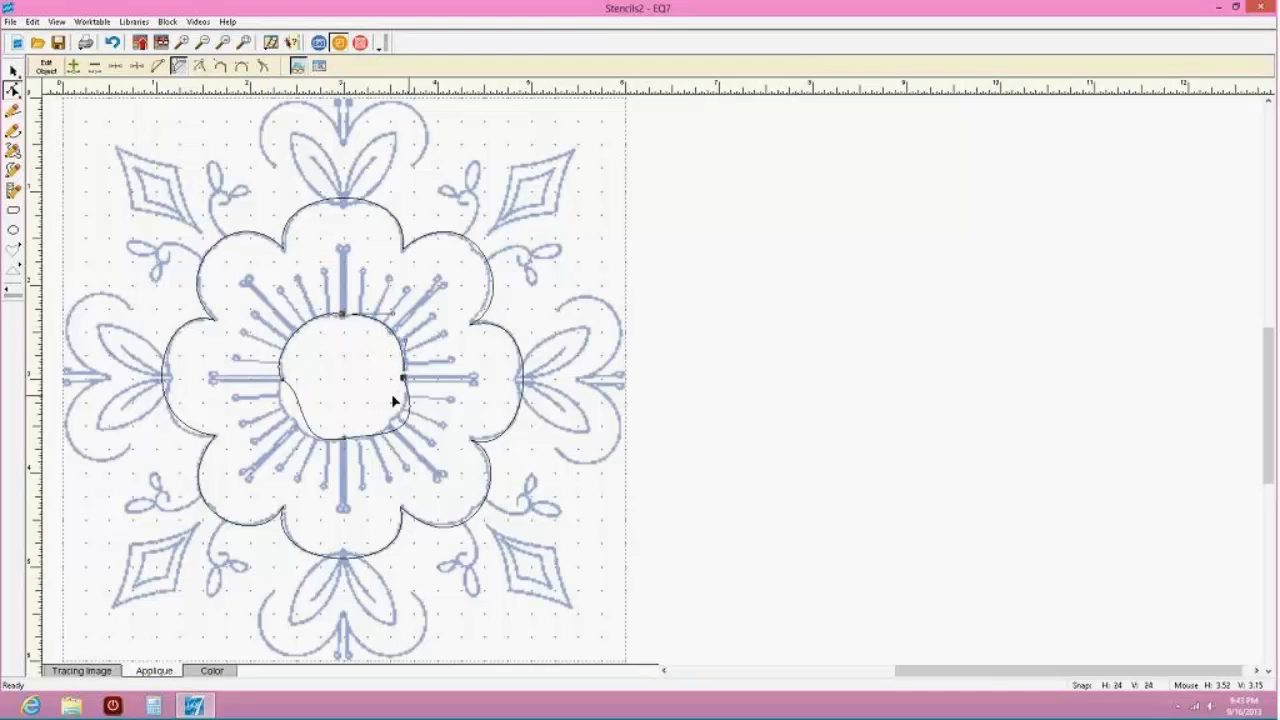
Pull the center patch's lower-right and lower-left arcs outward with their handles to follow the traced circle
{"action": "left_click_drag", "start_coordinate": [404, 423], "coordinate": [308, 398]}
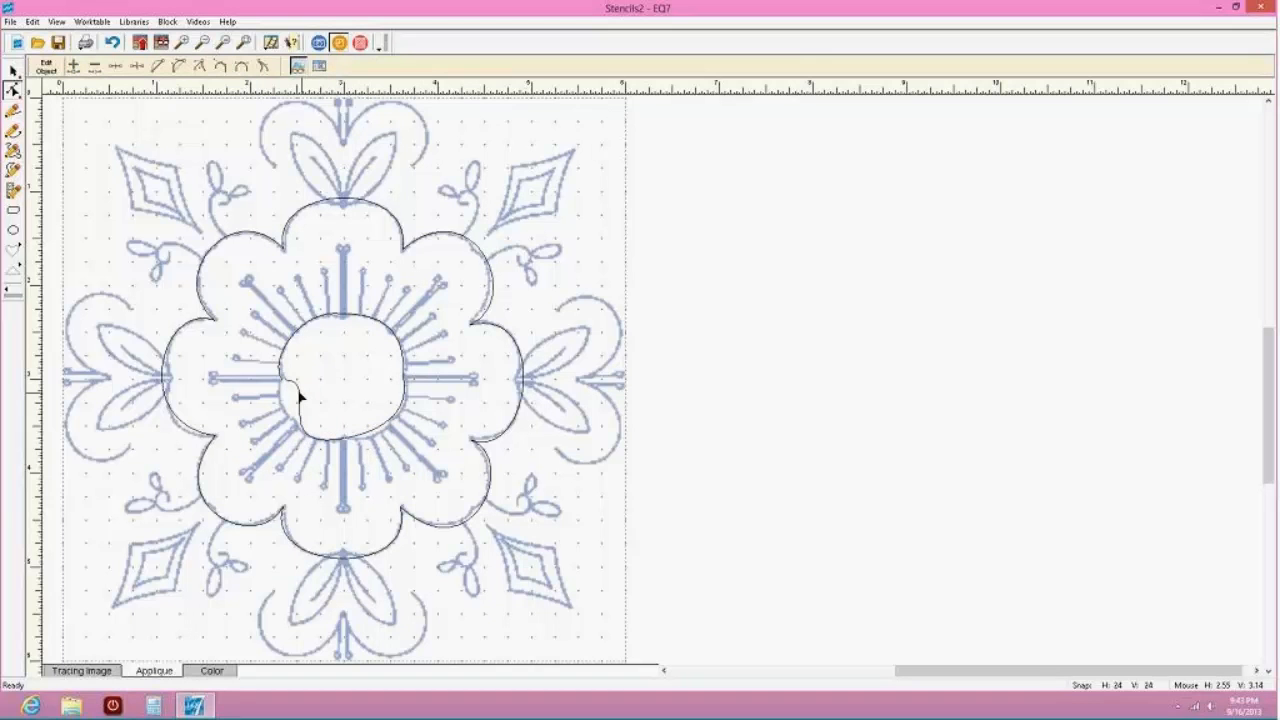
{"action": "left_click", "coordinate": [296, 394]}
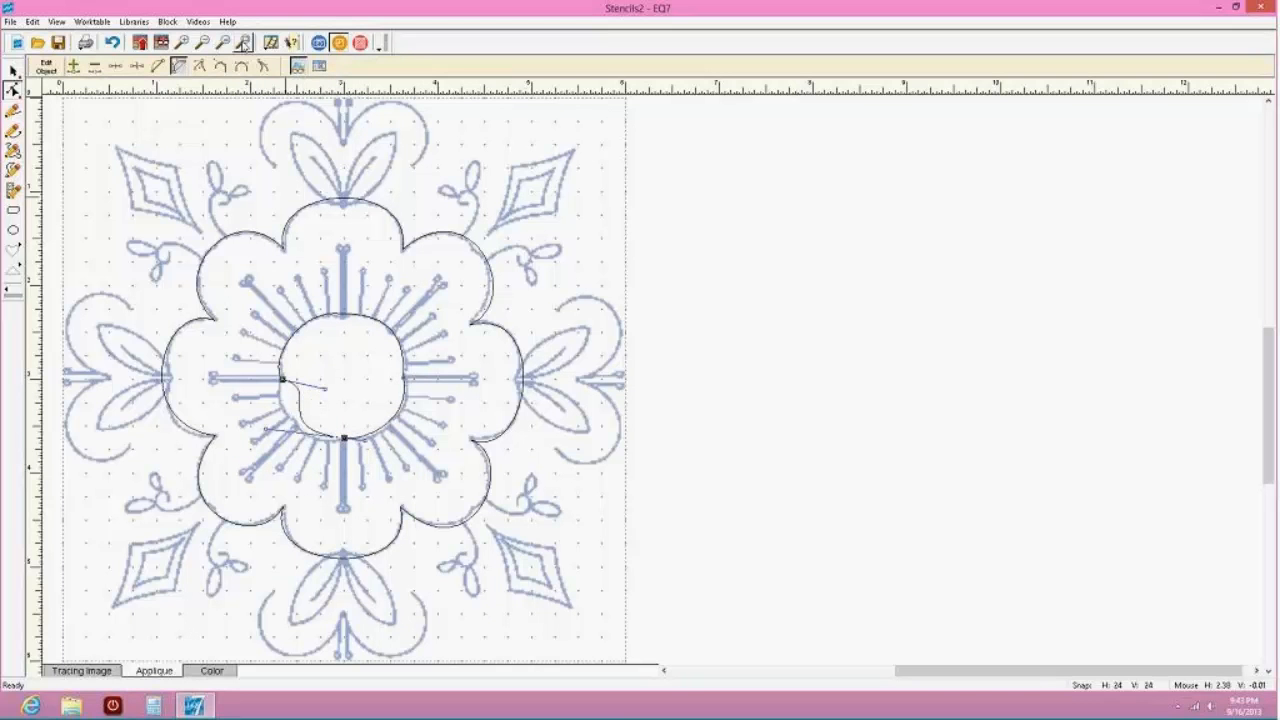
{"action": "left_click_drag", "start_coordinate": [244, 361], "coordinate": [360, 426]}
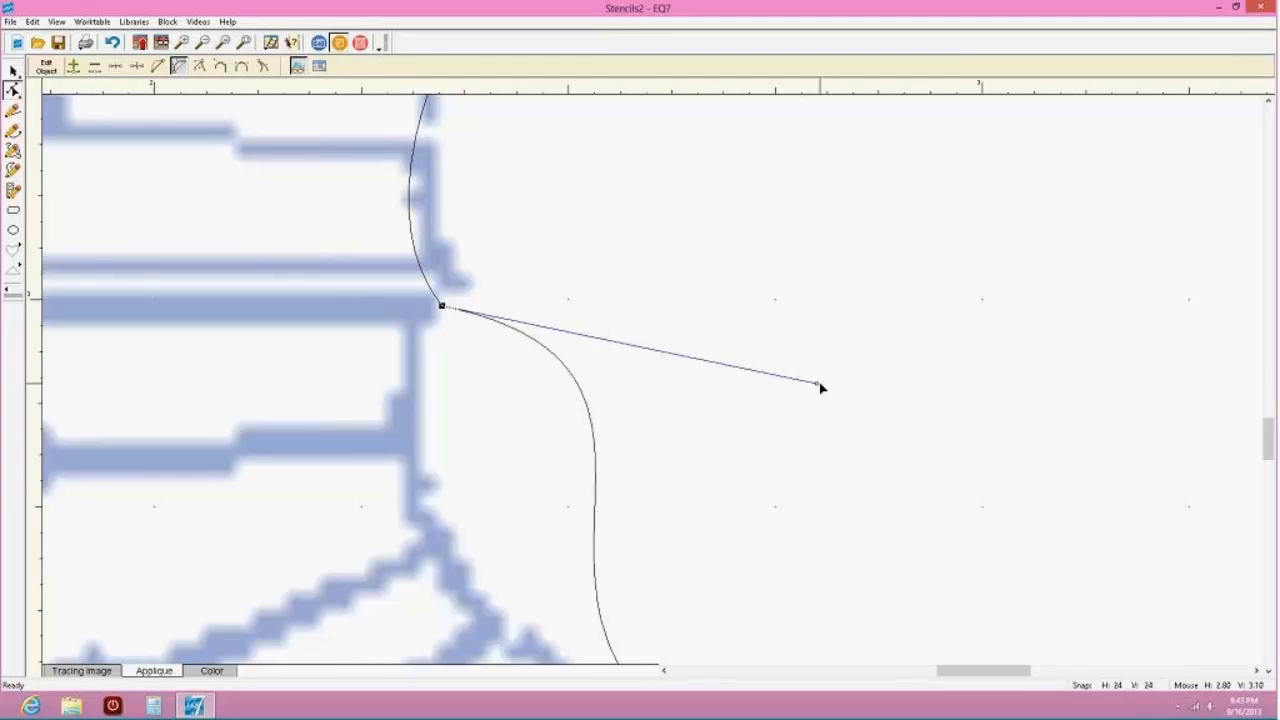
{"action": "left_click_drag", "start_coordinate": [818, 385], "coordinate": [374, 411]}
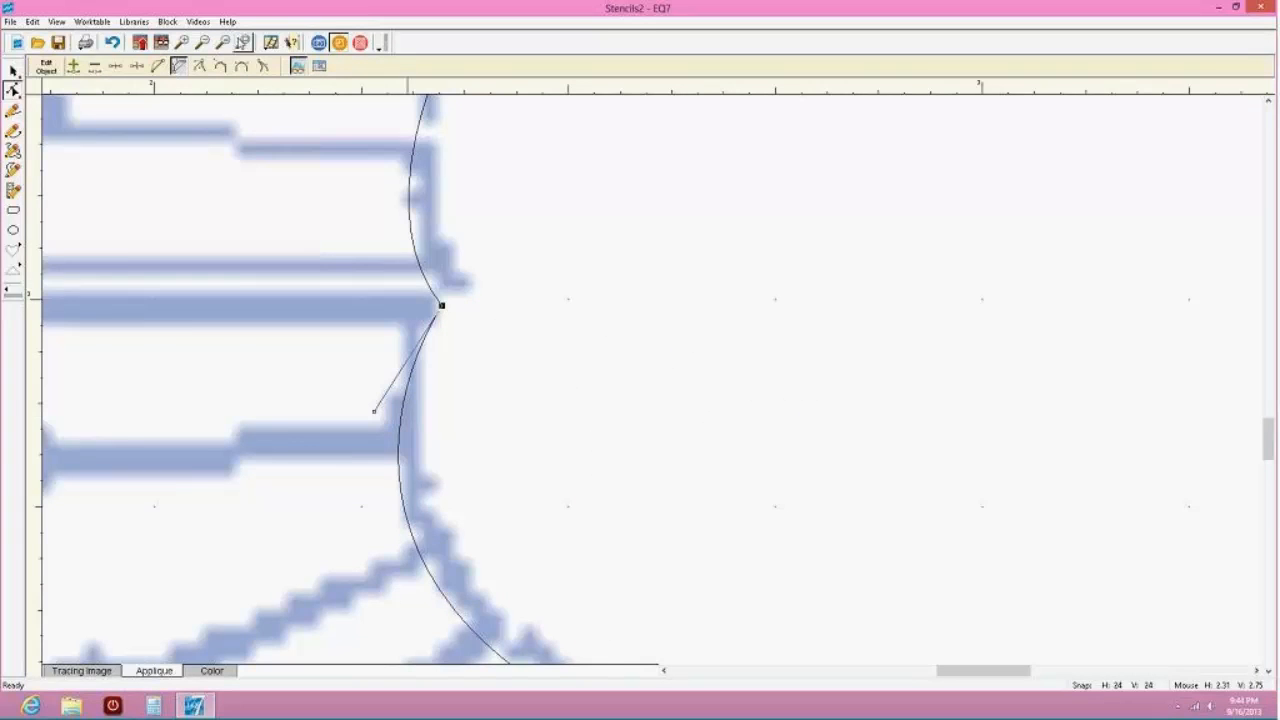
{"action": "left_click", "coordinate": [244, 42]}
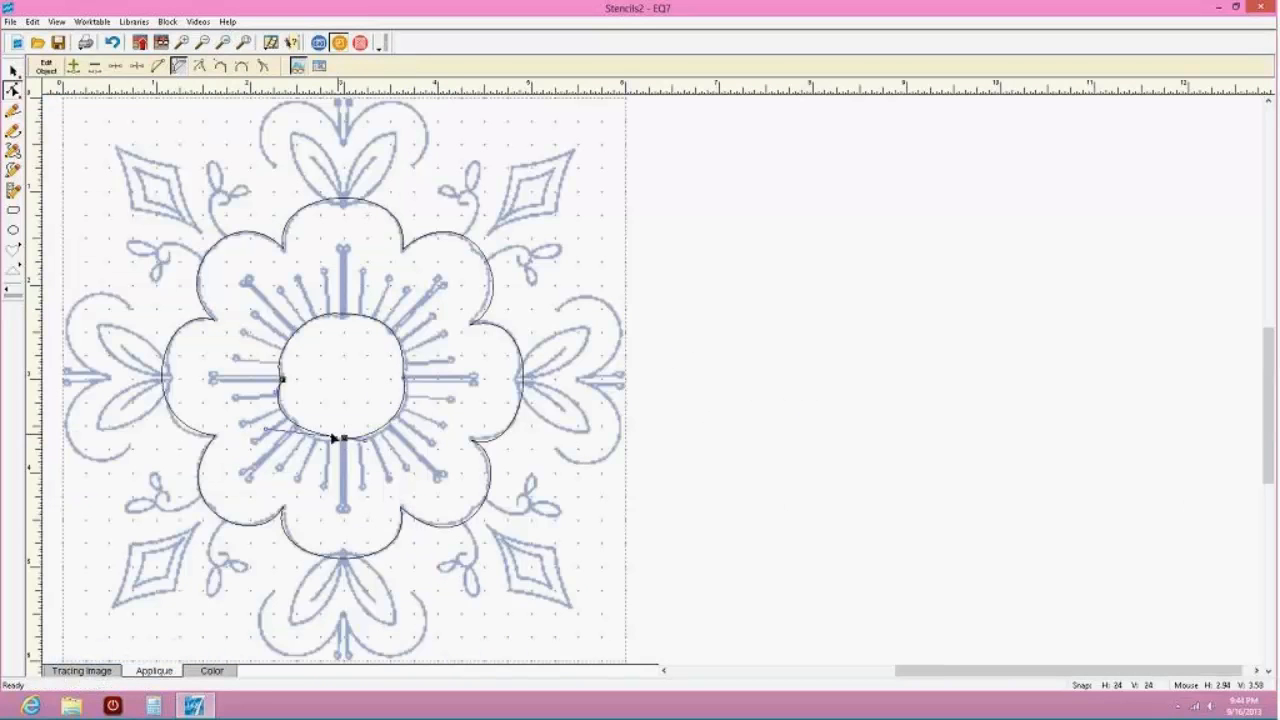
{"action": "left_click_drag", "start_coordinate": [310, 430], "coordinate": [320, 440]}
Fine-tune the center circle's left, right and bottom nodes and adjoining arcs until its outline is evenly round
{"action": "left_click", "coordinate": [278, 380]}
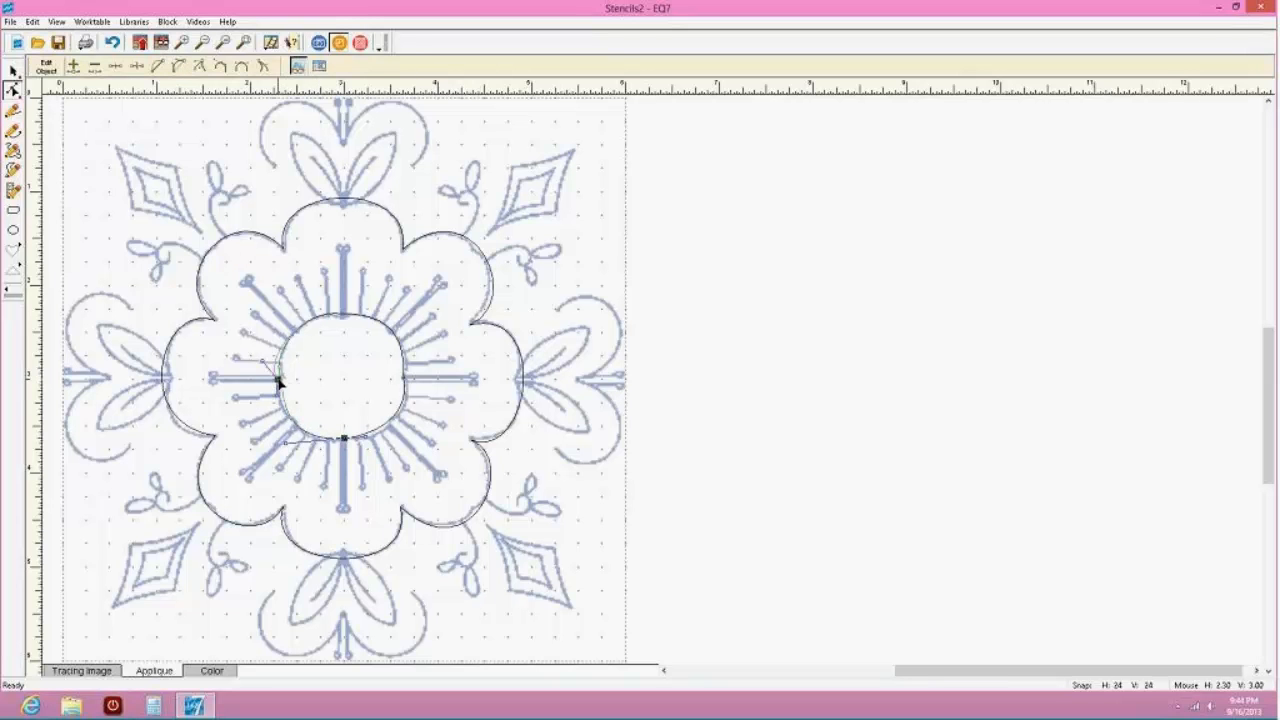
{"action": "left_click_drag", "start_coordinate": [278, 380], "coordinate": [281, 356]}
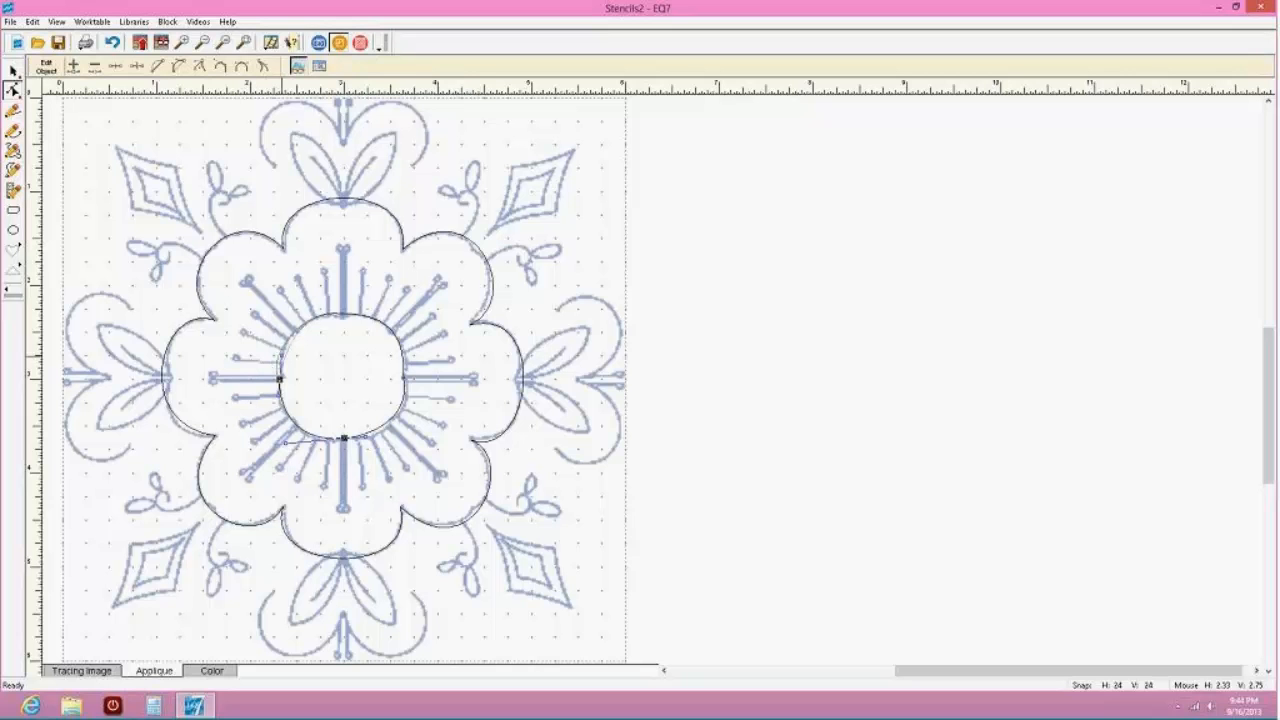
{"action": "left_click", "coordinate": [405, 381]}
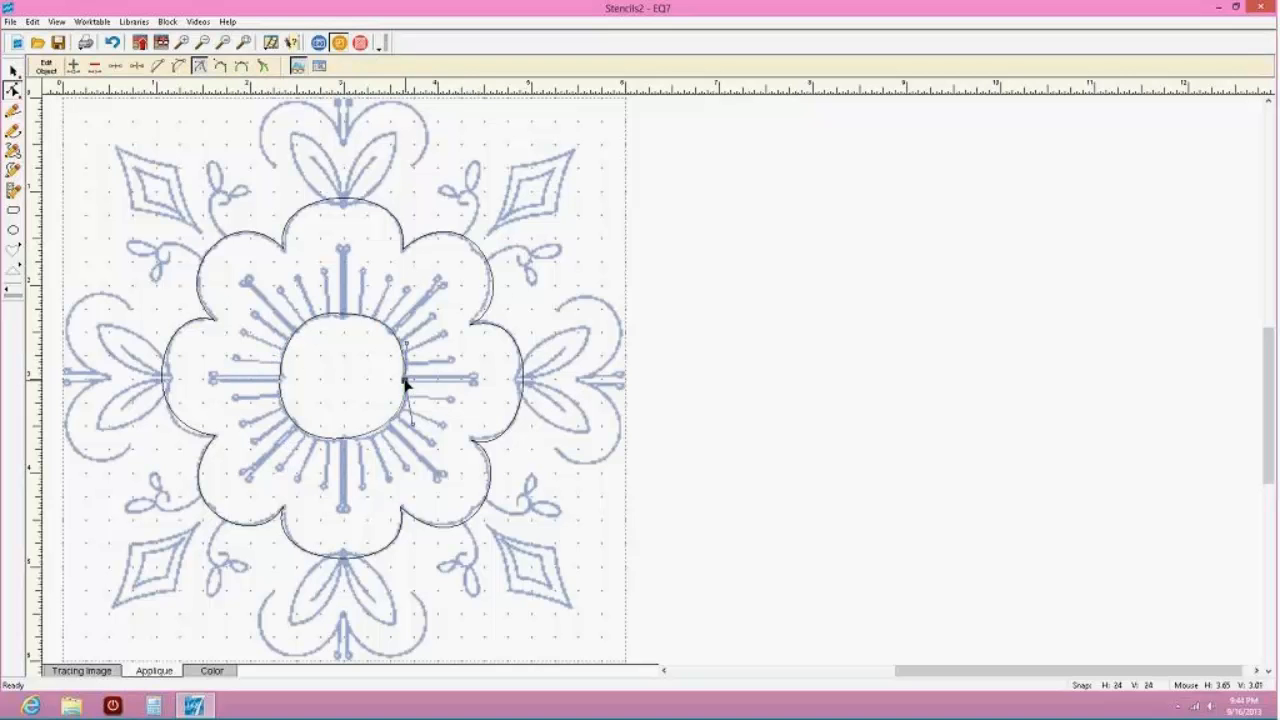
{"action": "left_click", "coordinate": [345, 440]}
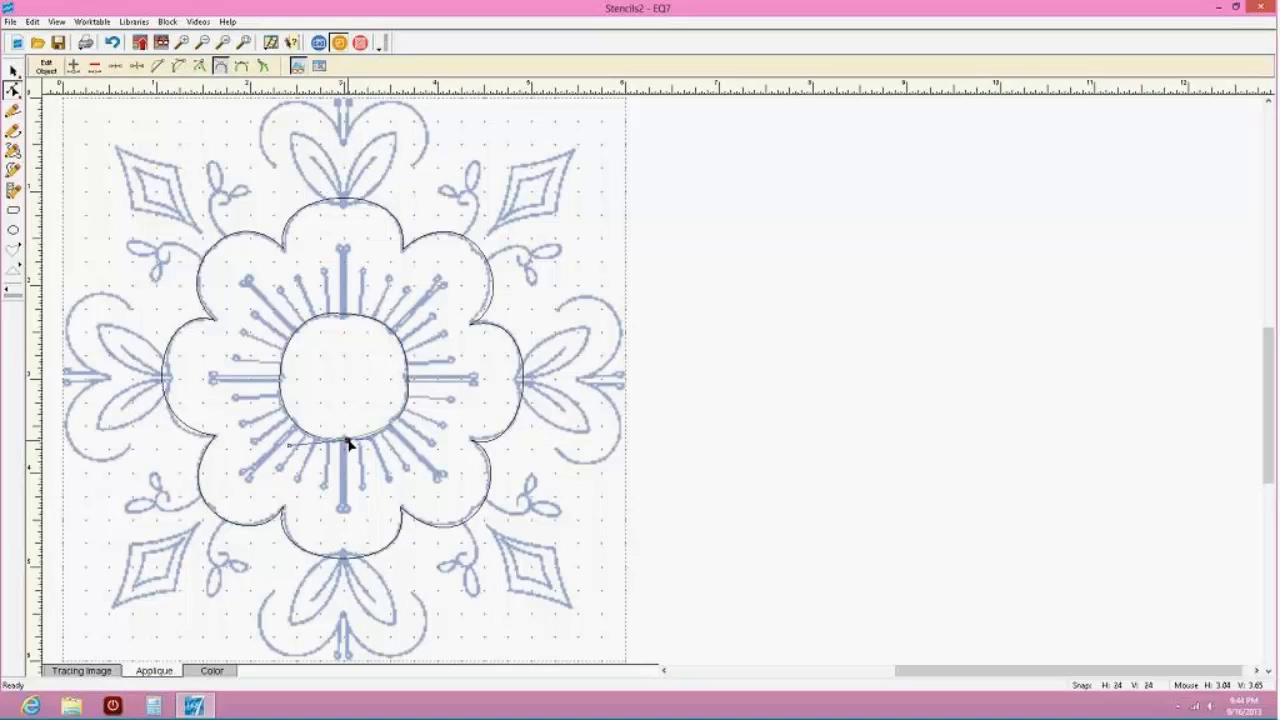
{"action": "left_click", "coordinate": [404, 417]}
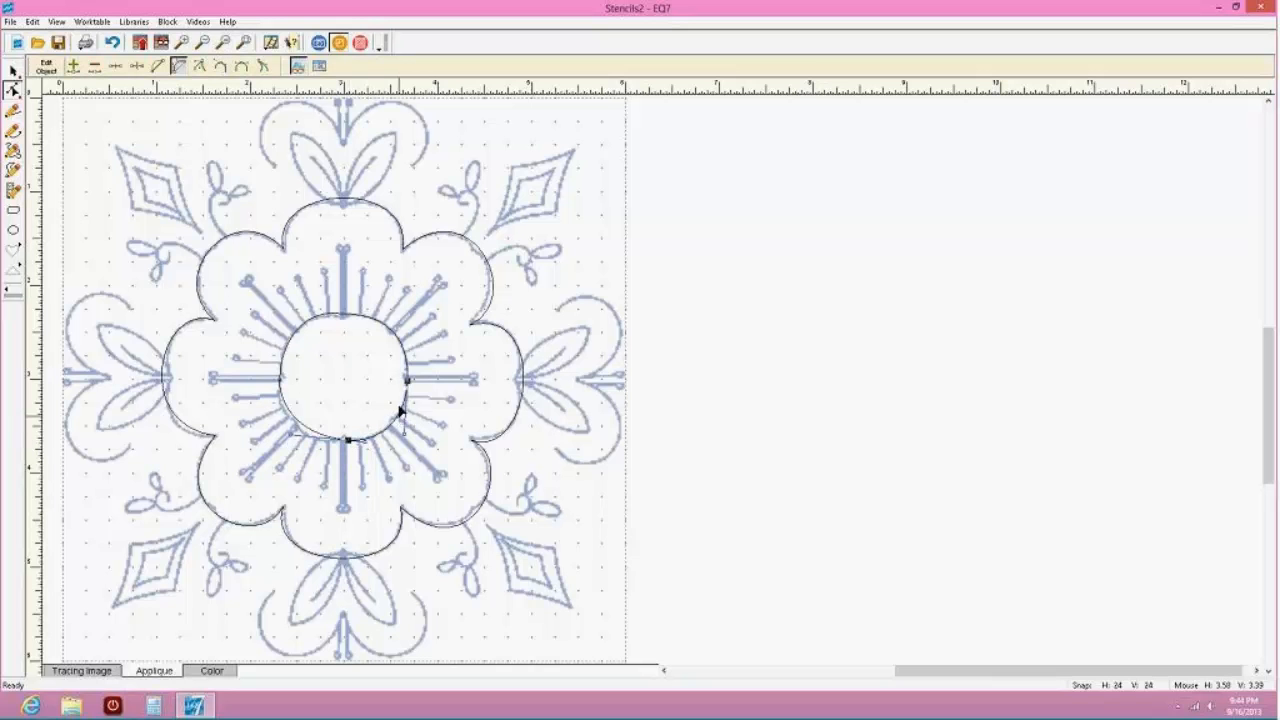
{"action": "left_click", "coordinate": [307, 322]}
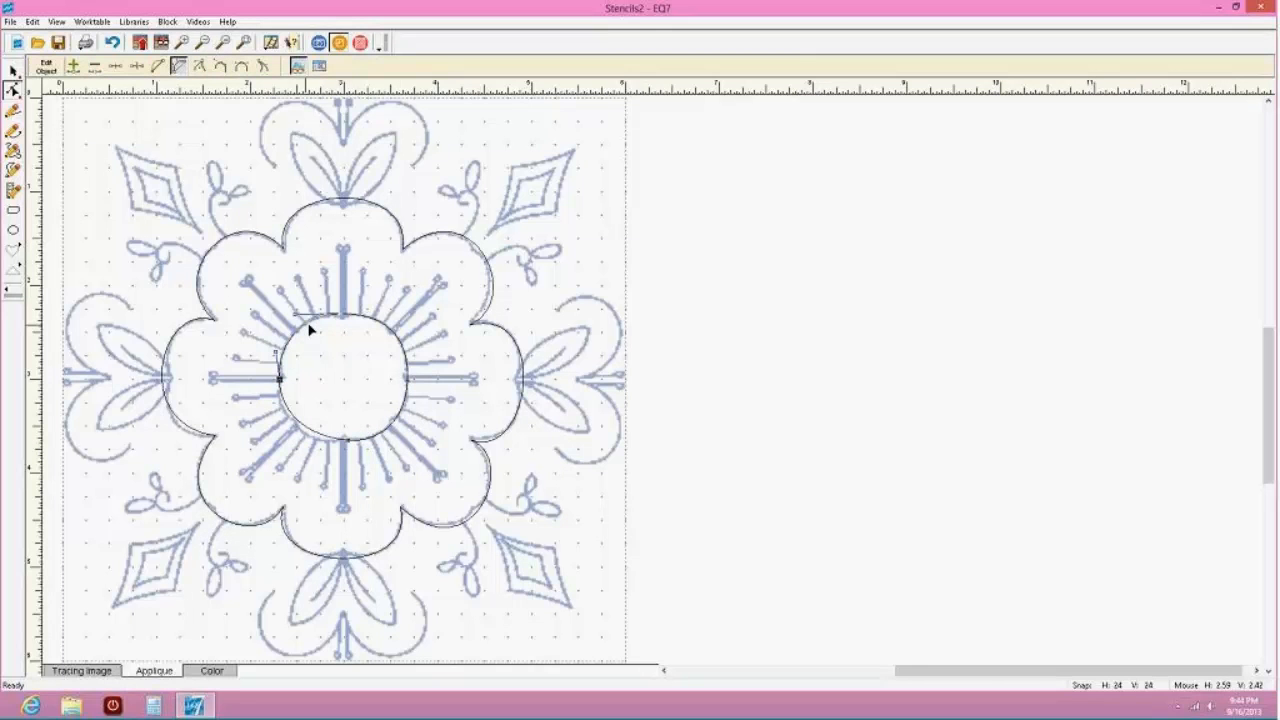
{"action": "left_click", "coordinate": [300, 427]}
{"action": "left_click", "coordinate": [407, 385]}
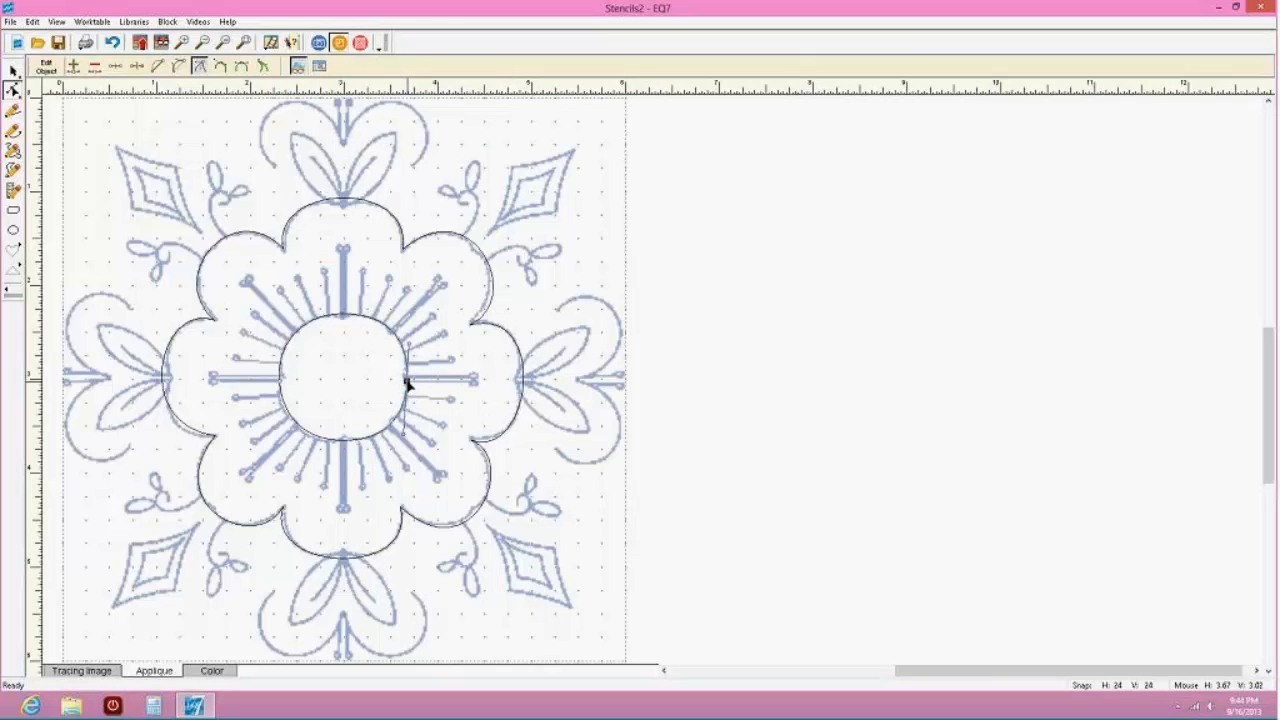
{"action": "left_click_drag", "start_coordinate": [407, 381], "coordinate": [410, 381]}
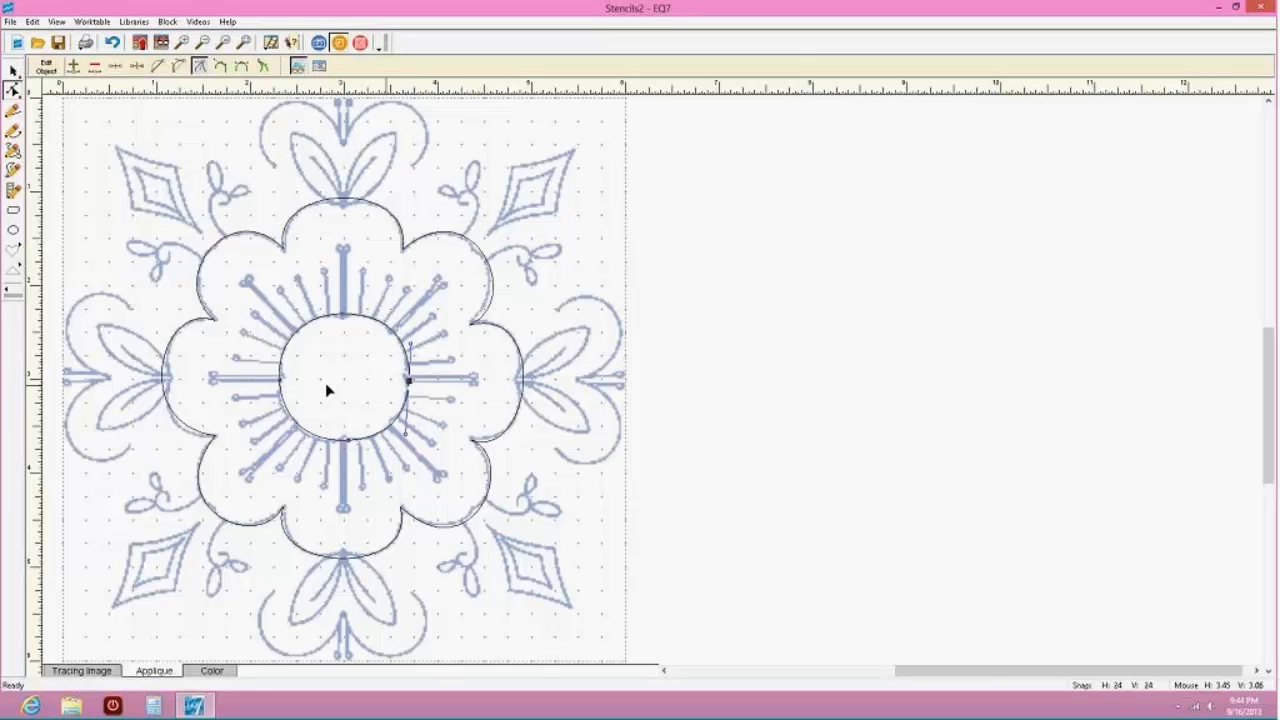
{"action": "left_click", "coordinate": [347, 441]}
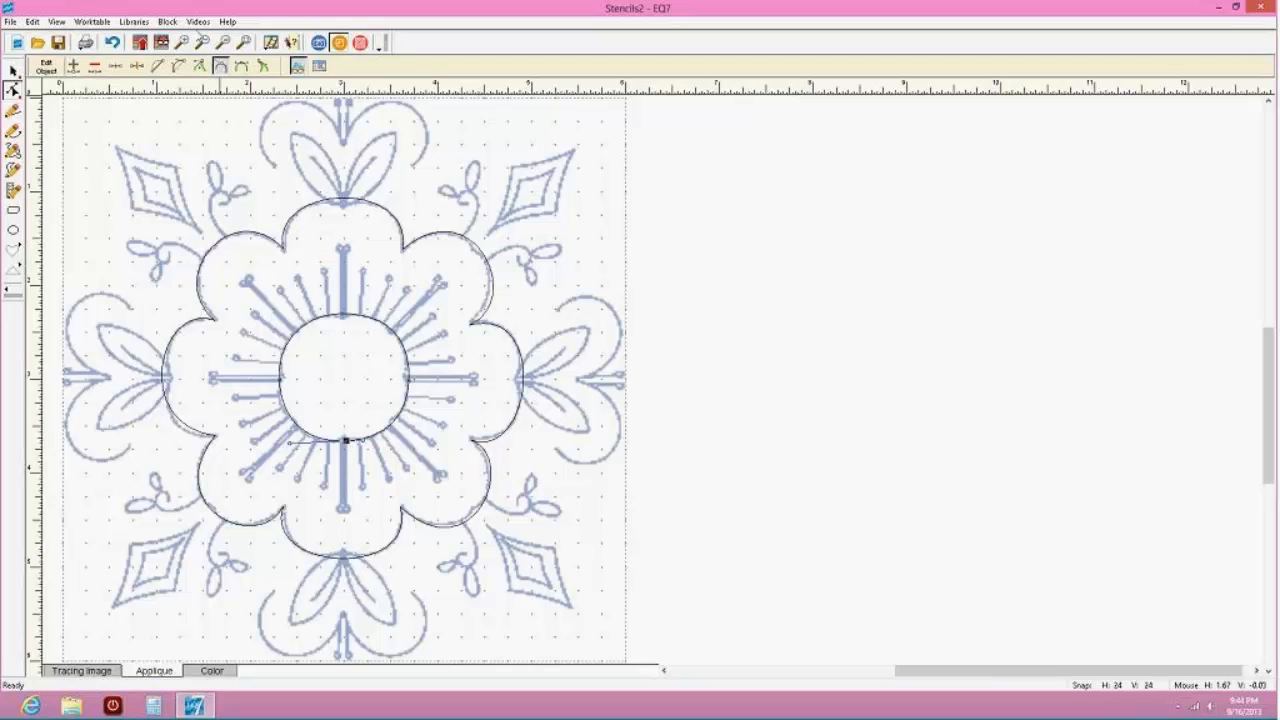
Draw narrow closed straight-sided triangles over the top stamen and the shorter stamen to its right, and check both on the Color layer
{"action": "left_click", "coordinate": [244, 44]}
{"action": "left_click_drag", "start_coordinate": [197, 264], "coordinate": [457, 400]}
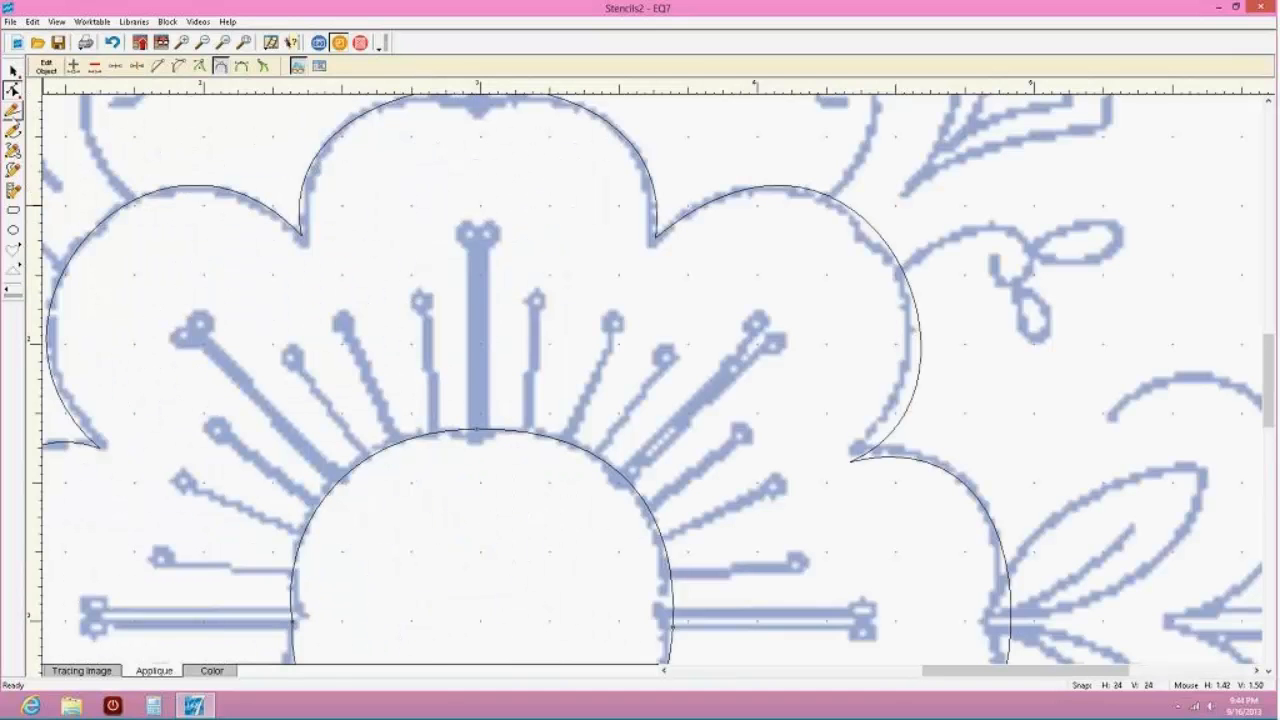
{"action": "left_click", "coordinate": [13, 115]}
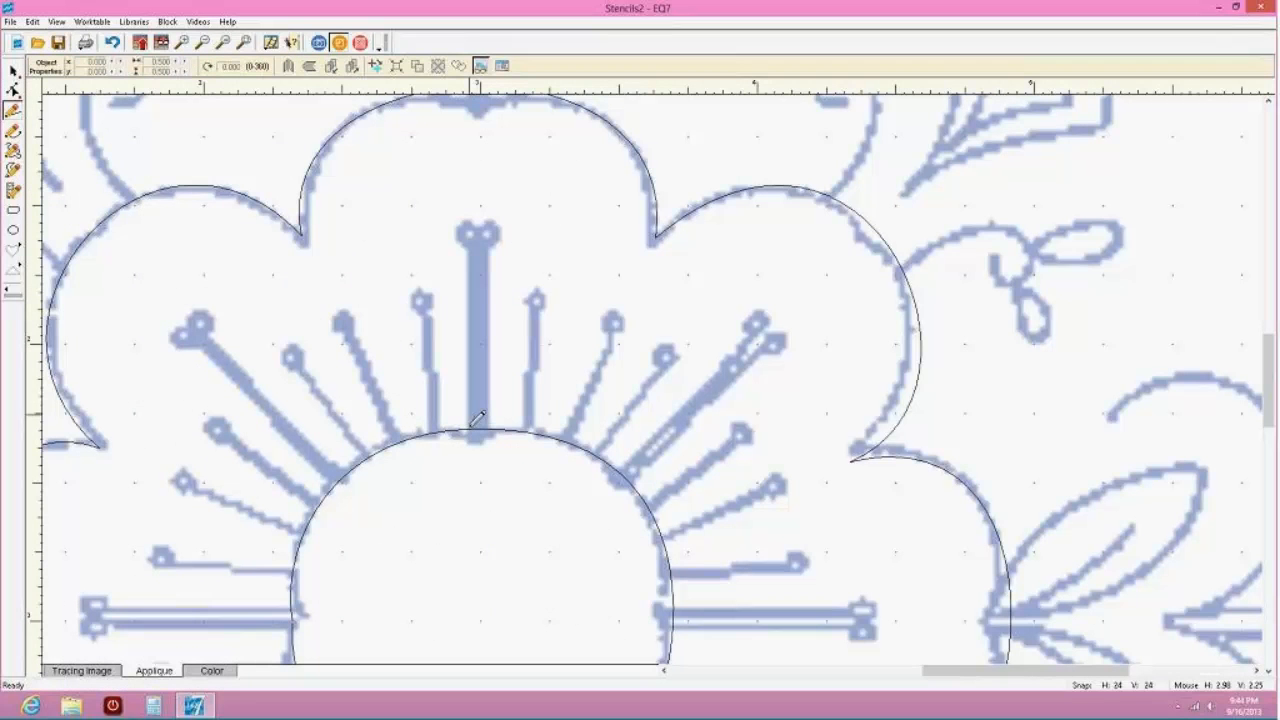
{"action": "mouse_move", "coordinate": [470, 428]}
{"action": "left_mouse_down"}
{"action": "mouse_move", "coordinate": [478, 230]}
{"action": "mouse_move", "coordinate": [476, 328]}
{"action": "mouse_move", "coordinate": [499, 419]}
{"action": "mouse_move", "coordinate": [481, 429]}
{"action": "mouse_move", "coordinate": [492, 427]}
{"action": "left_mouse_up"}
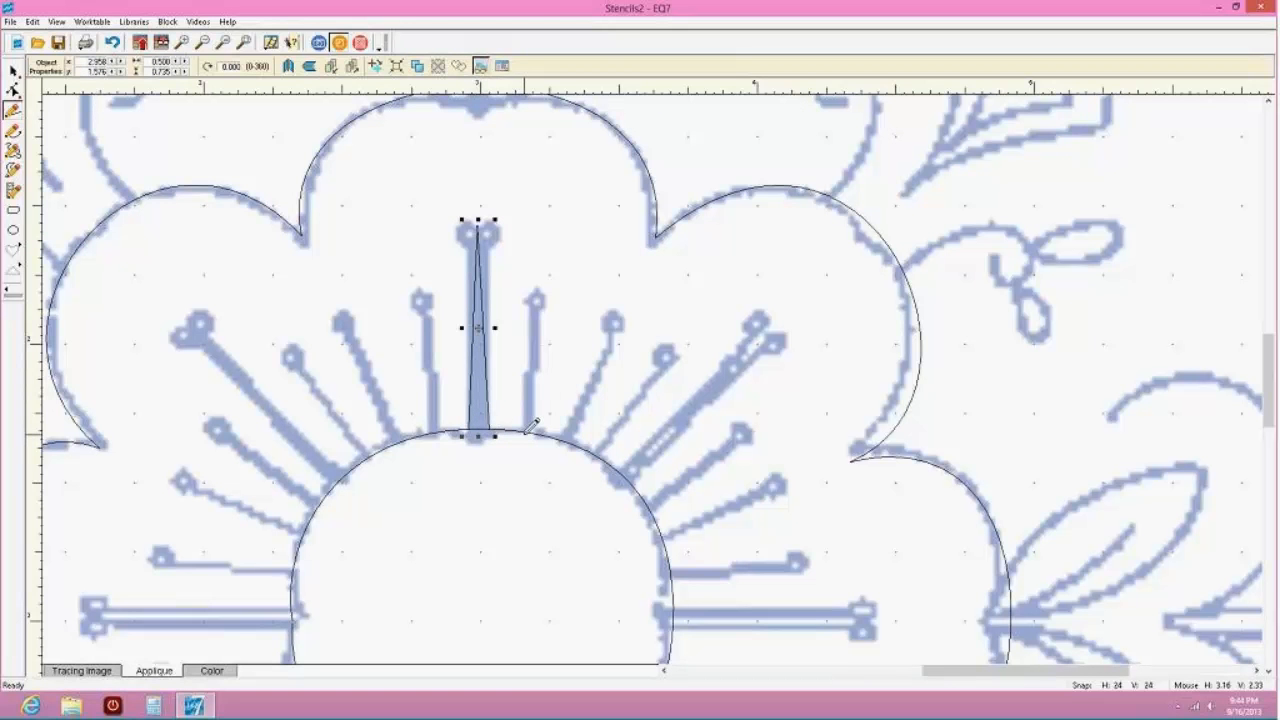
{"action": "mouse_move", "coordinate": [530, 428]}
{"action": "left_mouse_down"}
{"action": "mouse_move", "coordinate": [540, 284]}
{"action": "mouse_move", "coordinate": [528, 432]}
{"action": "left_mouse_up"}
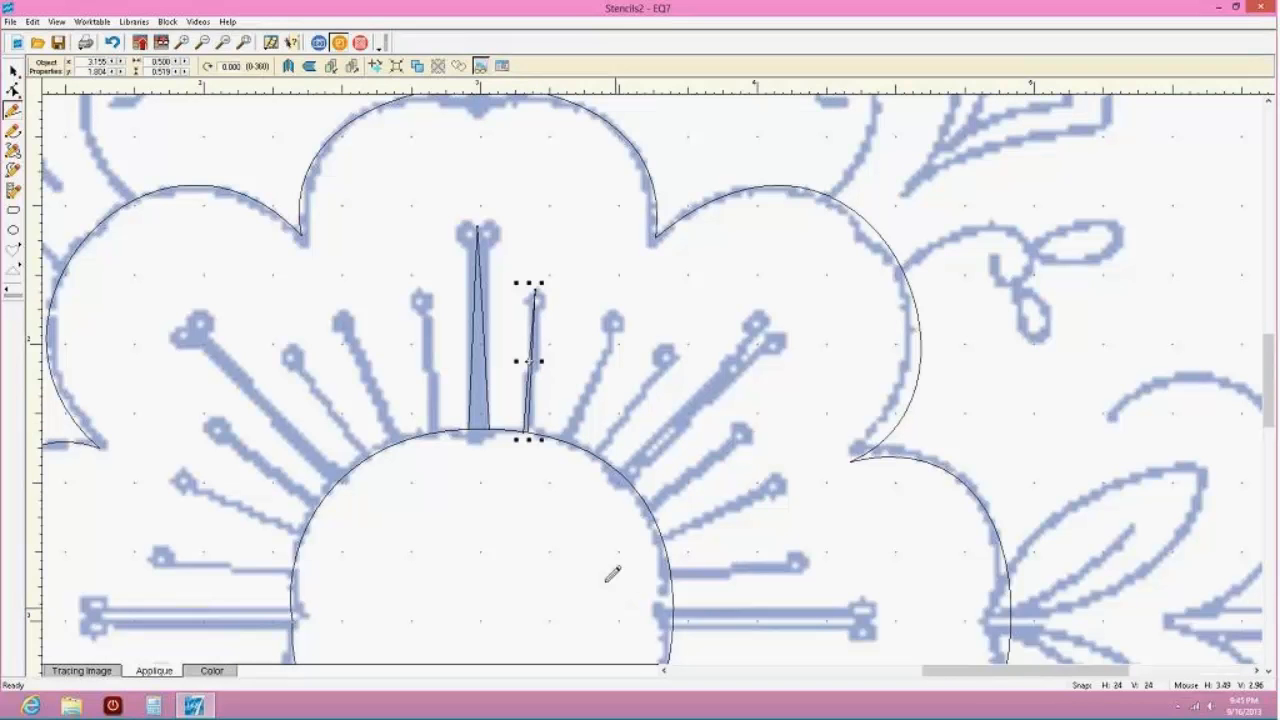
{"action": "left_click", "coordinate": [211, 670]}
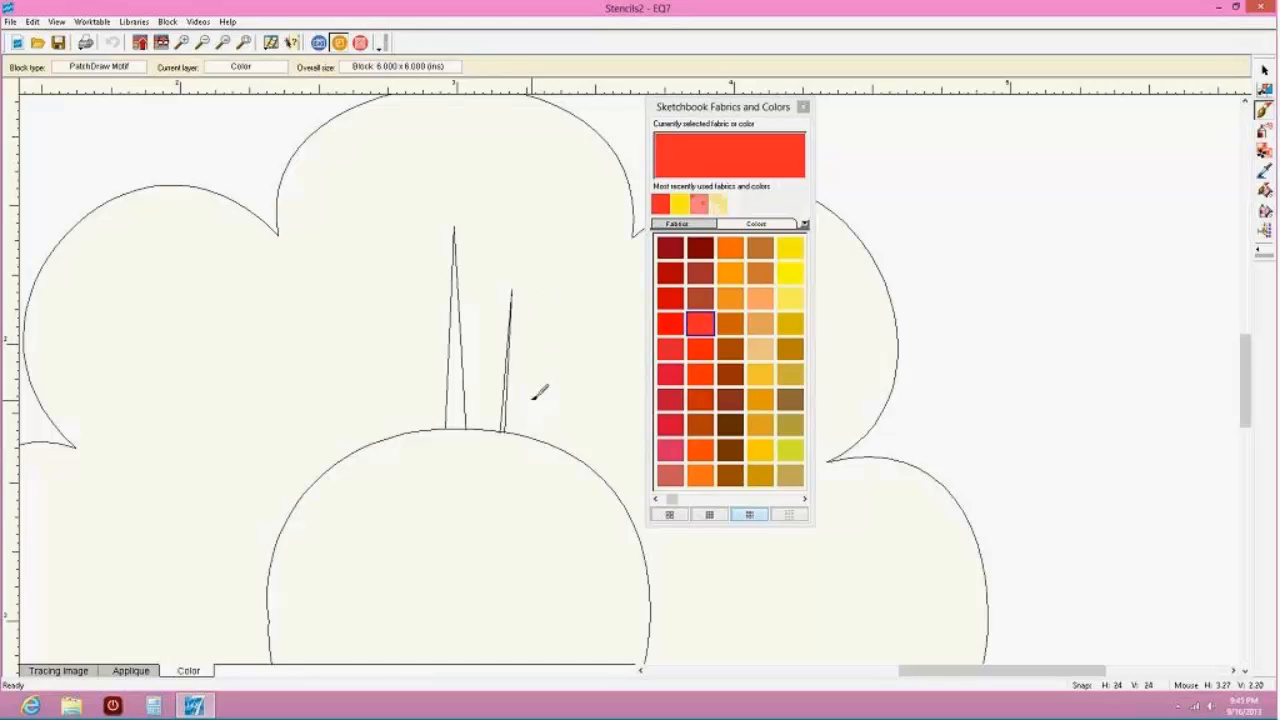
{"action": "left_click", "coordinate": [134, 671]}
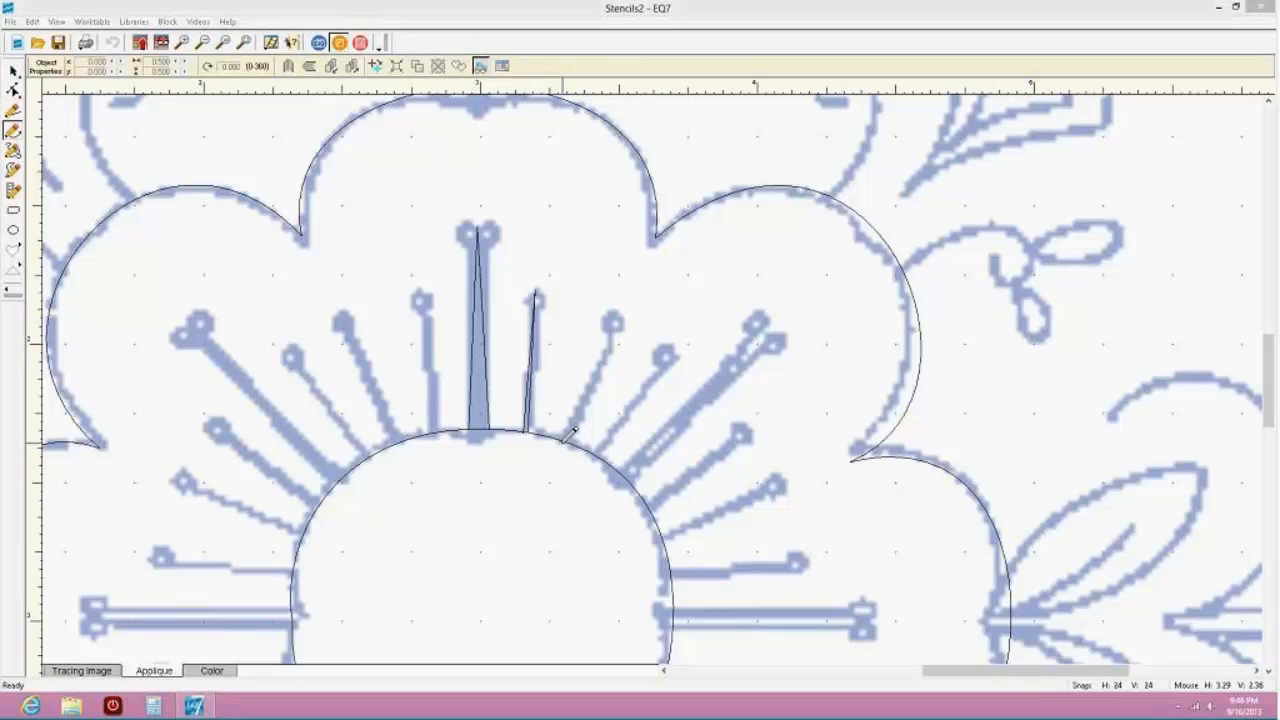
{"action": "mouse_move", "coordinate": [565, 438]}
{"action": "left_mouse_down"}
{"action": "mouse_move", "coordinate": [617, 317]}
{"action": "mouse_move", "coordinate": [632, 320]}
{"action": "left_mouse_up"}
{"action": "key", "text": "space"}
{"action": "key", "text": "space"}
{"action": "key", "text": "space"}
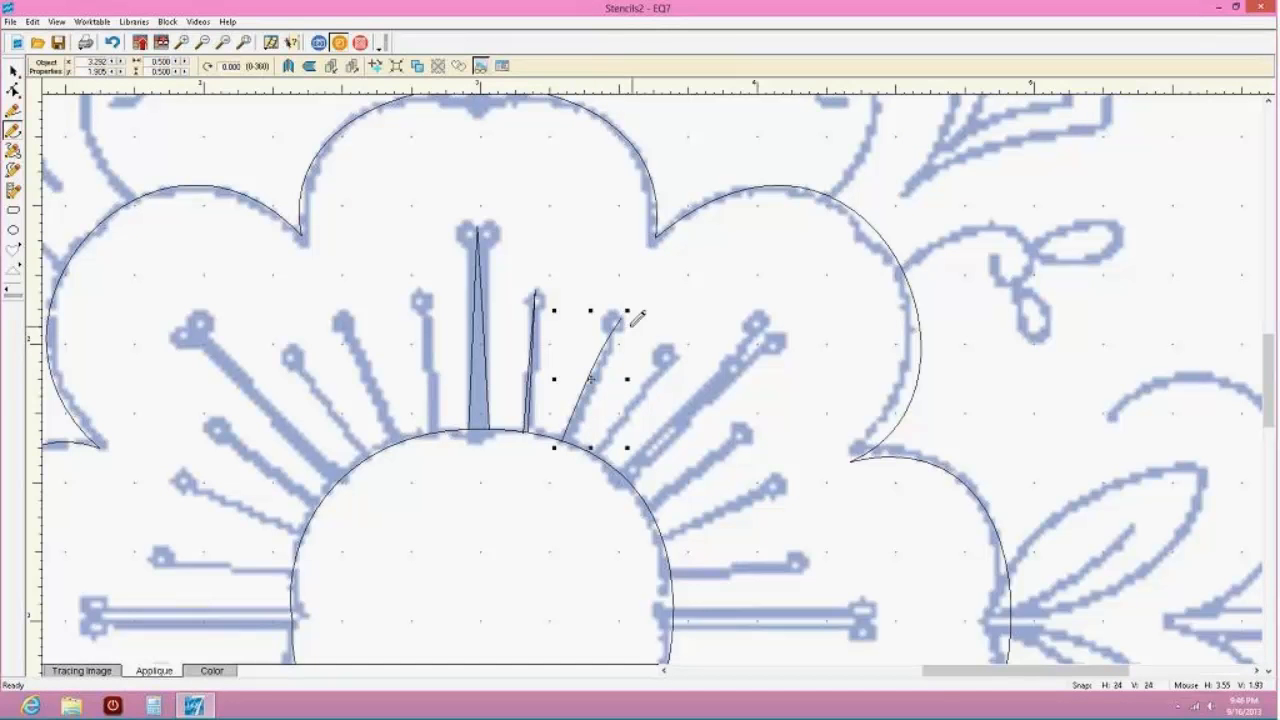
{"action": "left_click", "coordinate": [113, 43]}
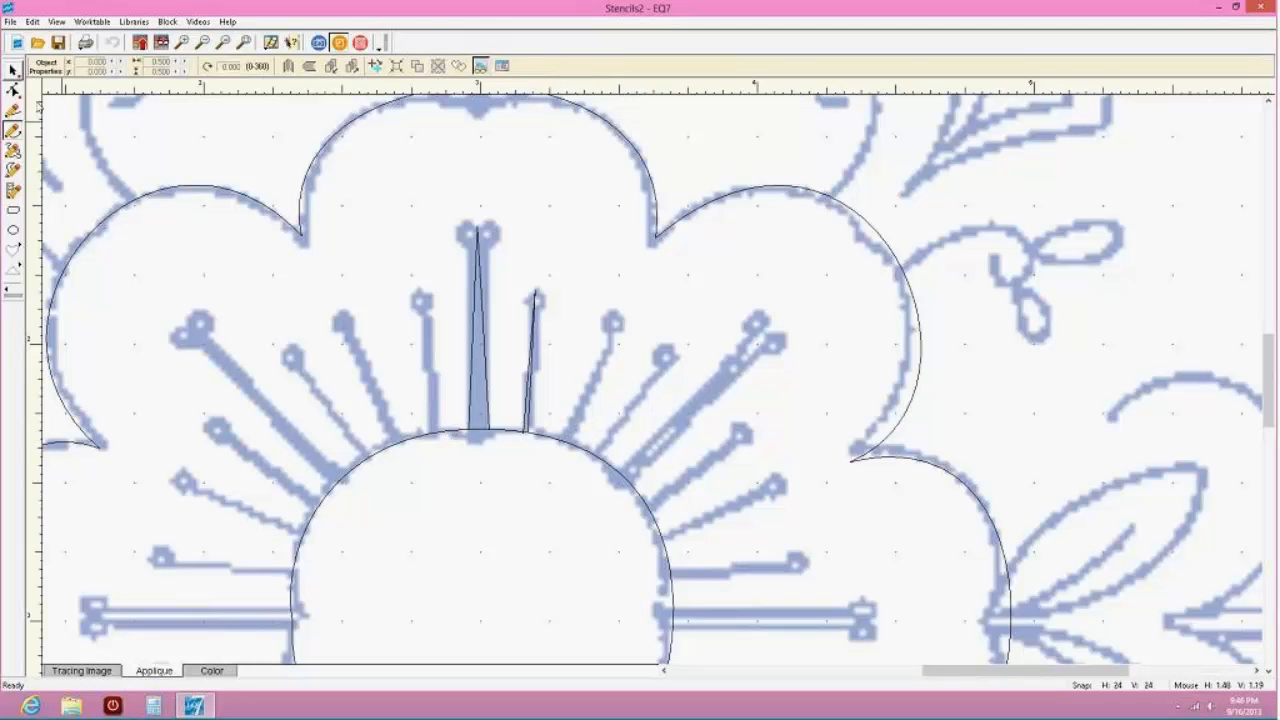
Draw the second short stamen clockwise from the tall one as a straight line doubled back into a closed patch, and check the Color layer
{"action": "left_click", "coordinate": [13, 110]}
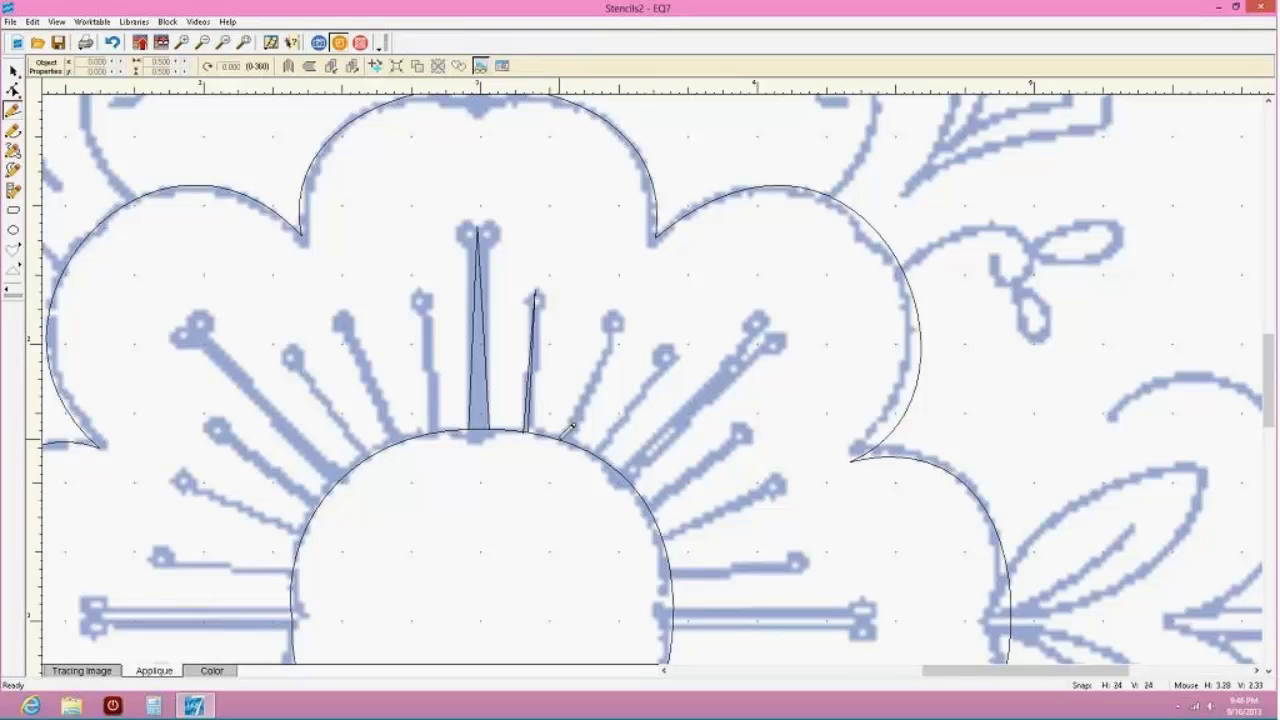
{"action": "mouse_move", "coordinate": [566, 436]}
{"action": "left_mouse_down"}
{"action": "mouse_move", "coordinate": [628, 299]}
{"action": "mouse_move", "coordinate": [565, 441]}
{"action": "mouse_move", "coordinate": [576, 432]}
{"action": "left_mouse_up"}
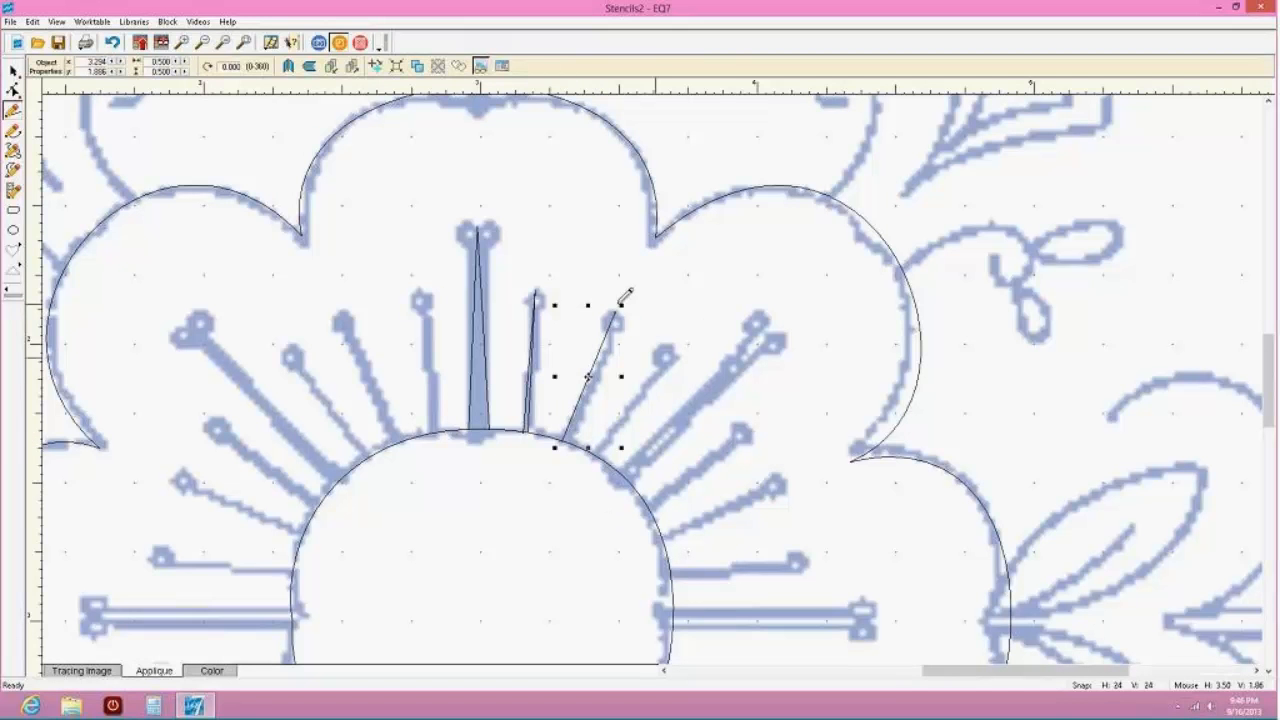
{"action": "left_click", "coordinate": [211, 670]}
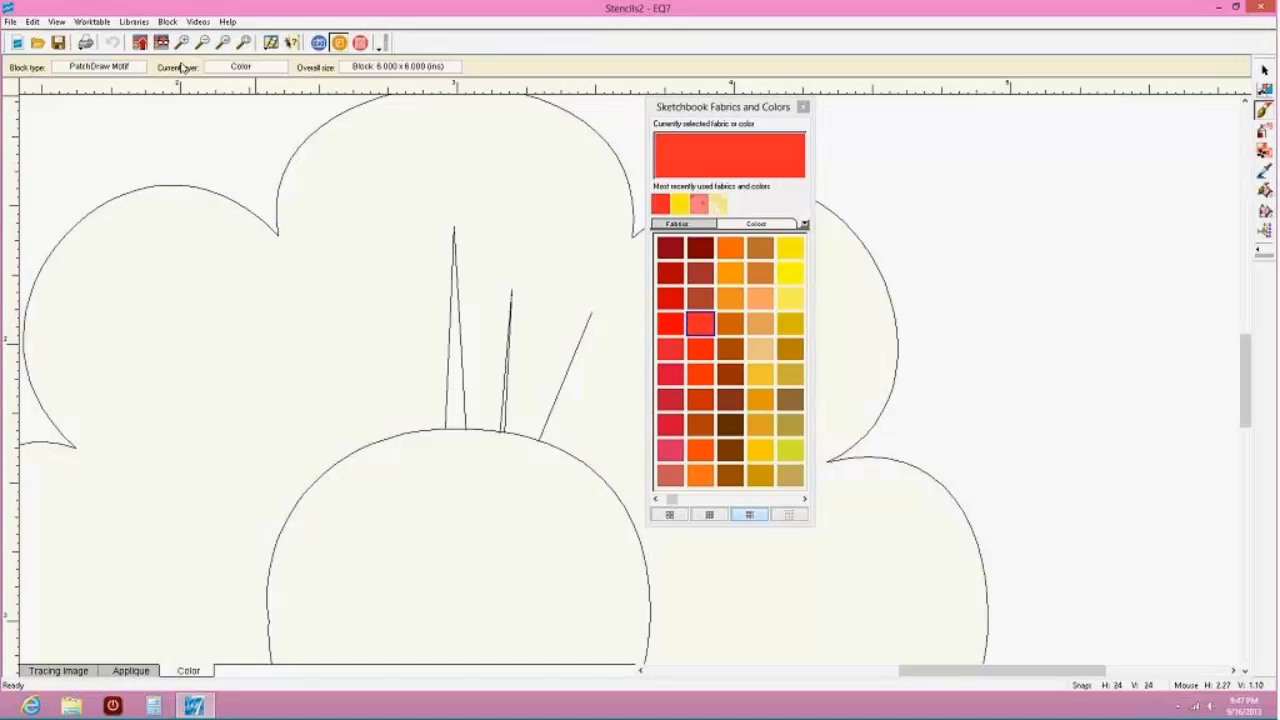
{"action": "left_click", "coordinate": [130, 671]}
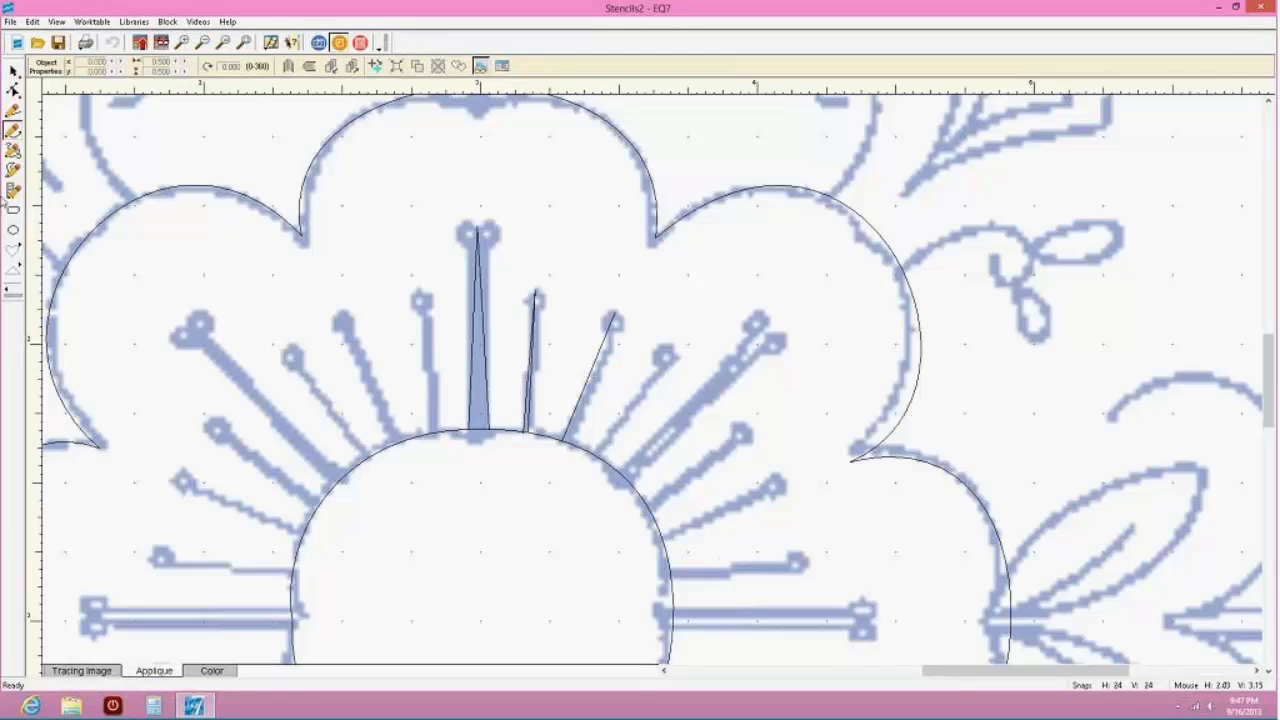
Review the flower among the Project Sketchbook's motifs, and inspect the new stamen line up close on the worktable
{"action": "left_click", "coordinate": [160, 43]}
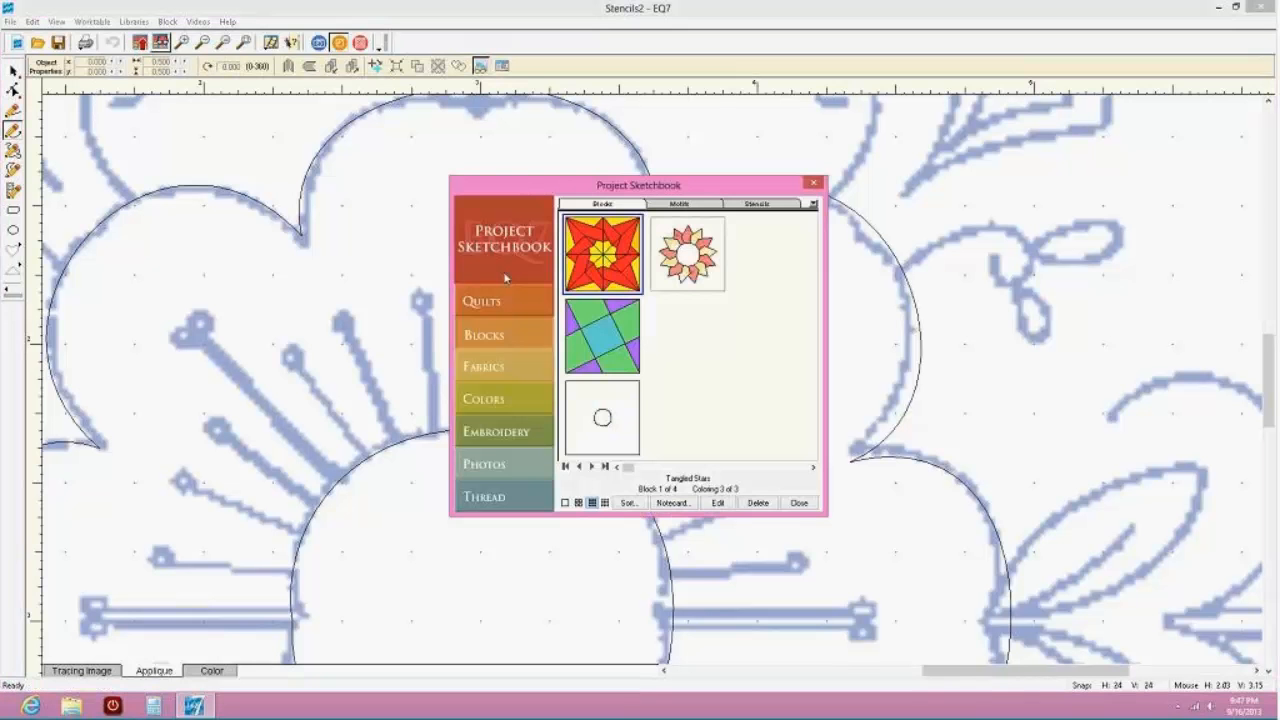
{"action": "left_click", "coordinate": [757, 205]}
{"action": "left_click", "coordinate": [679, 204]}
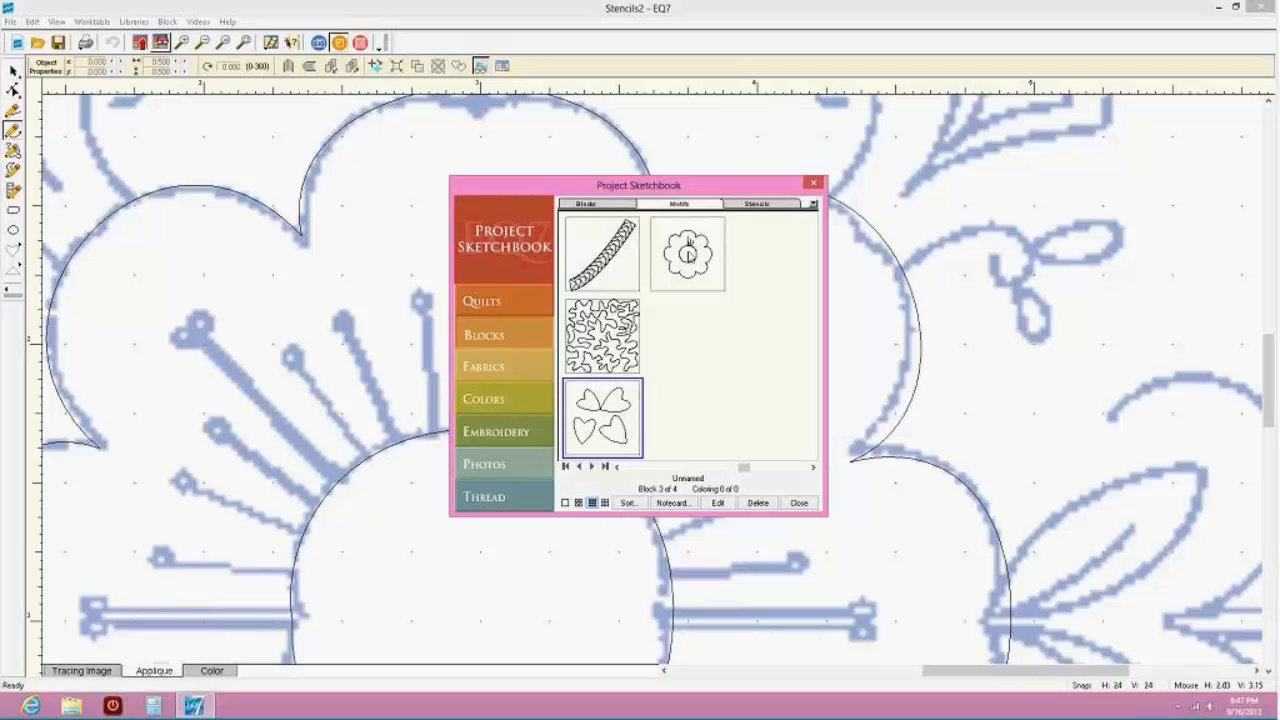
{"action": "left_click", "coordinate": [798, 503]}
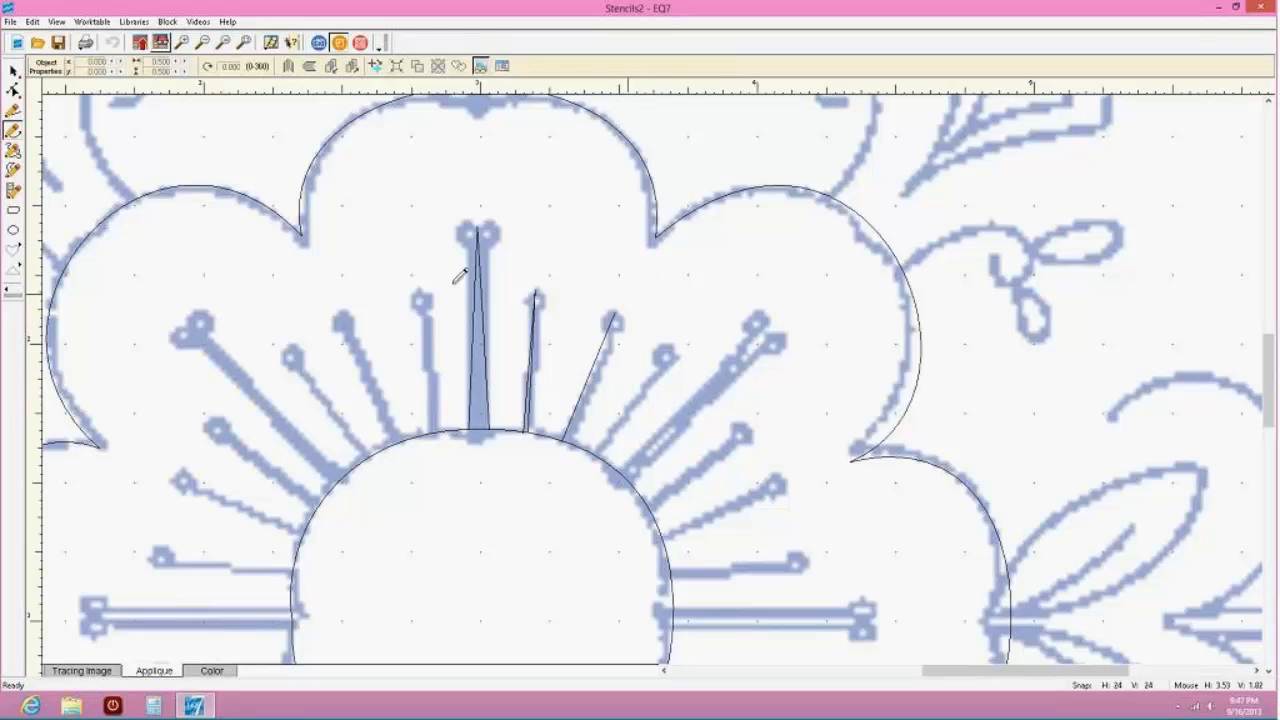
{"action": "left_click", "coordinate": [182, 42]}
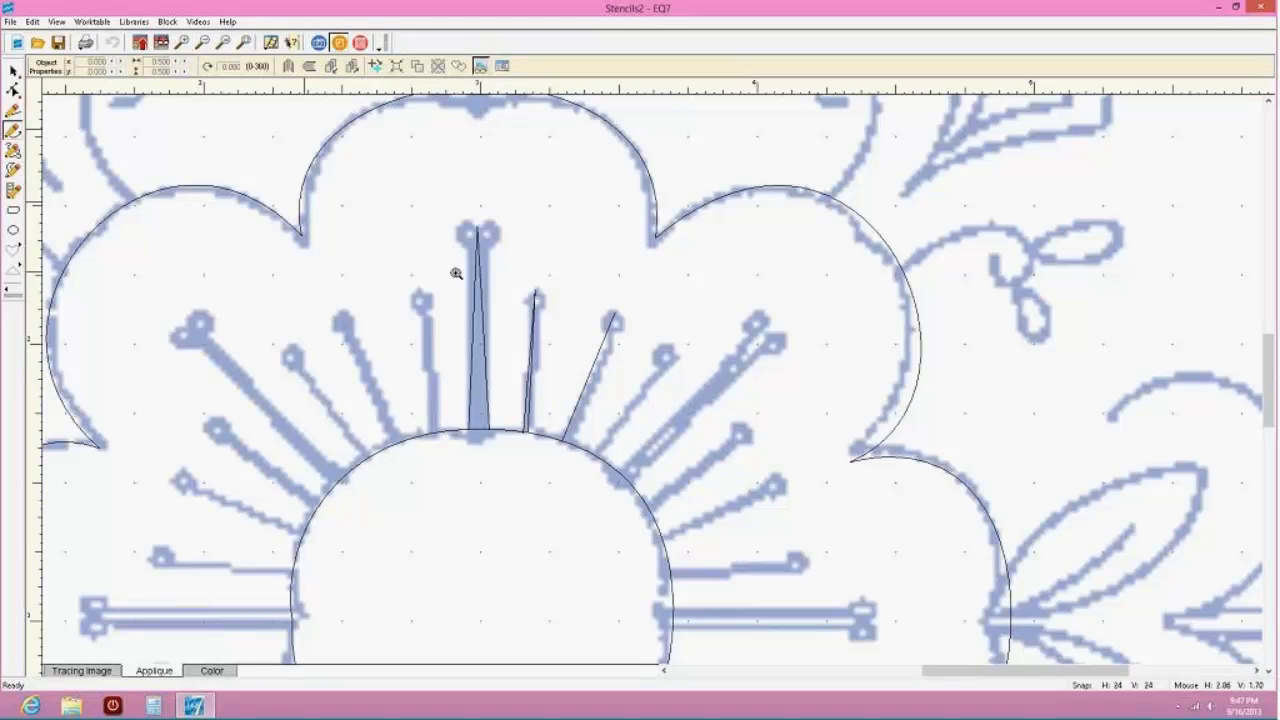
{"action": "left_click_drag", "start_coordinate": [549, 313], "coordinate": [622, 401]}
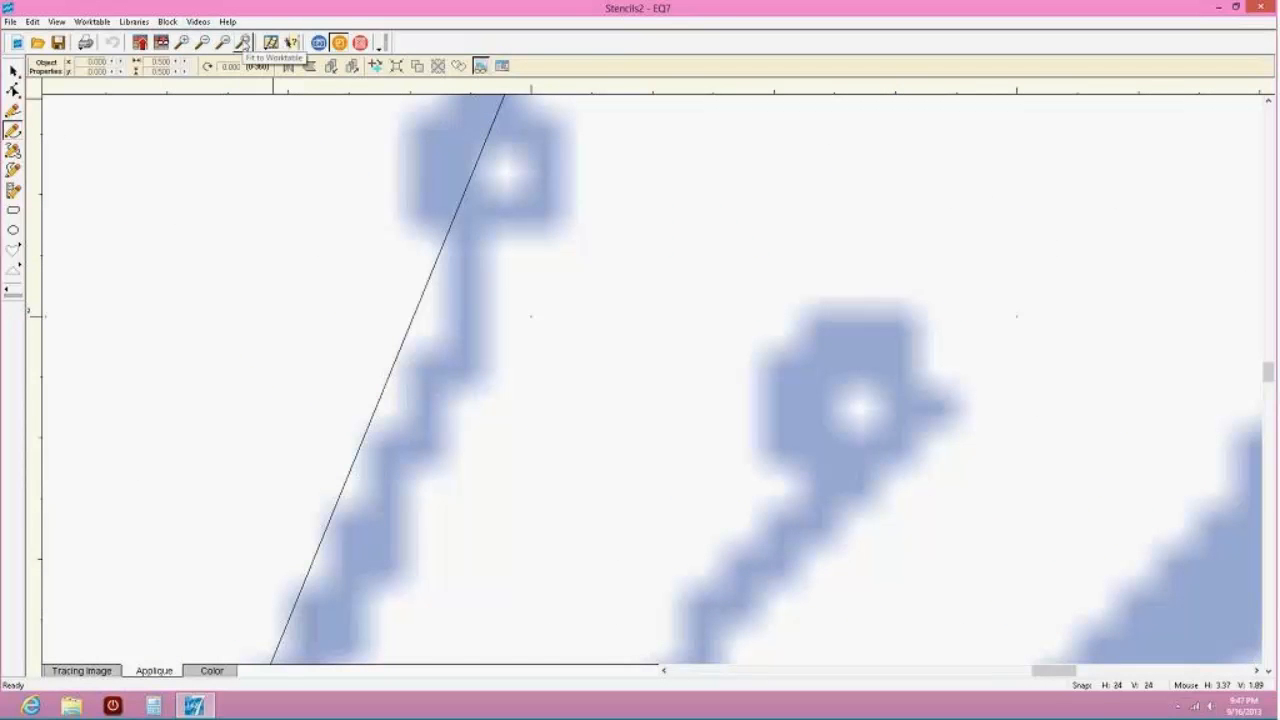
Trace the curled tendril above the upper-left petal with connected curves, from its inner tip around to the petal's edge
{"action": "left_click", "coordinate": [243, 42]}
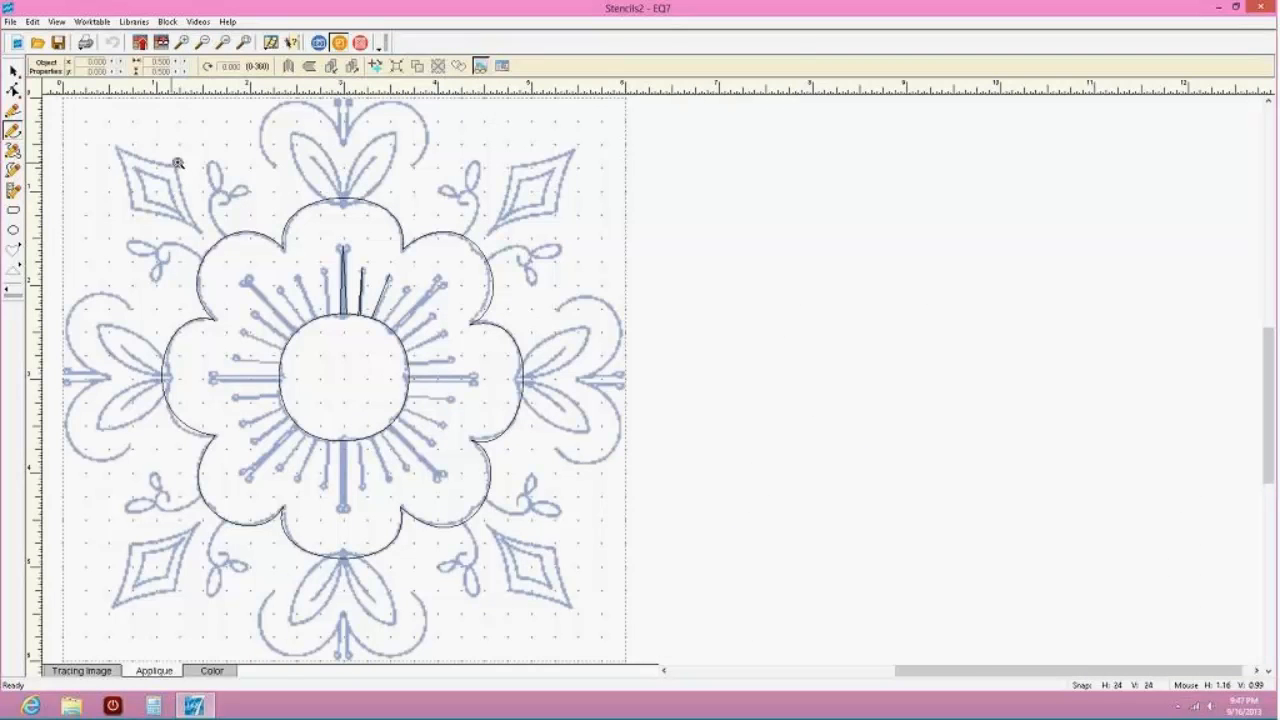
{"action": "left_click_drag", "start_coordinate": [177, 163], "coordinate": [271, 258]}
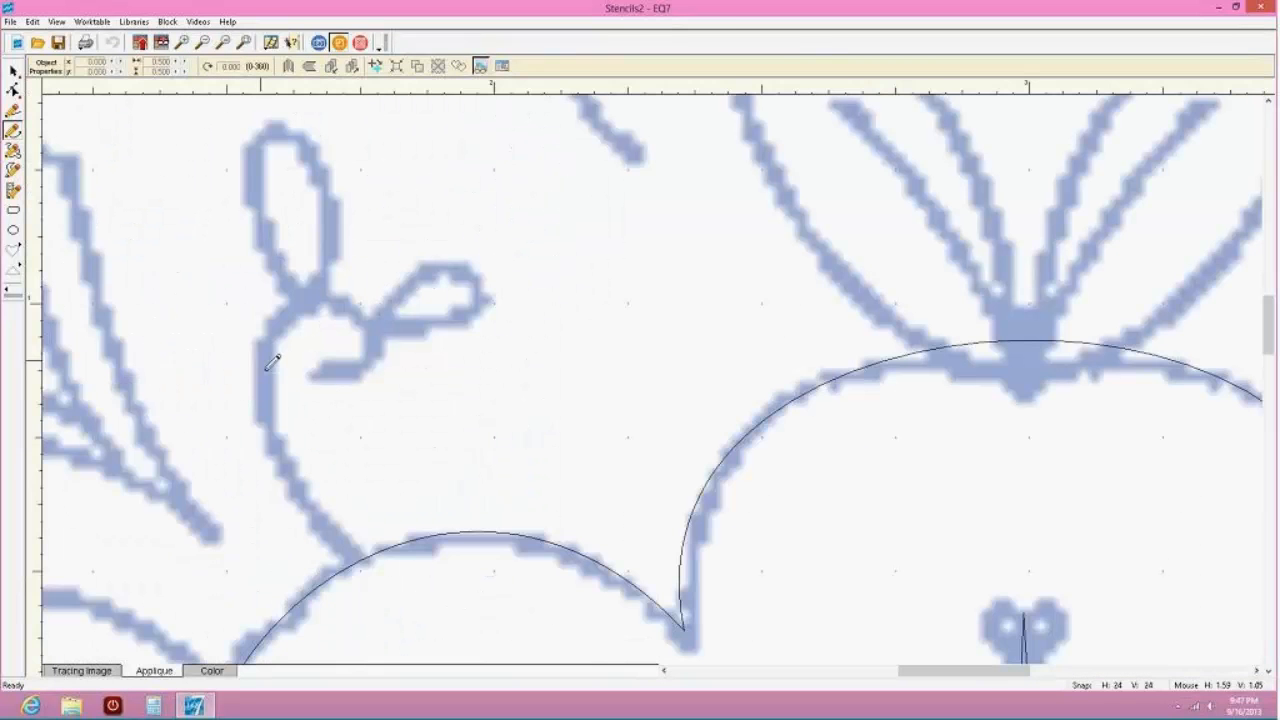
{"action": "left_click", "coordinate": [13, 131]}
{"action": "mouse_move", "coordinate": [312, 376]}
{"action": "left_mouse_down"}
{"action": "mouse_move", "coordinate": [390, 336]}
{"action": "mouse_move", "coordinate": [362, 362]}
{"action": "mouse_move", "coordinate": [366, 294]}
{"action": "mouse_move", "coordinate": [355, 330]}
{"action": "mouse_move", "coordinate": [366, 294]}
{"action": "mouse_move", "coordinate": [378, 308]}
{"action": "mouse_move", "coordinate": [365, 292]}
{"action": "left_mouse_up"}
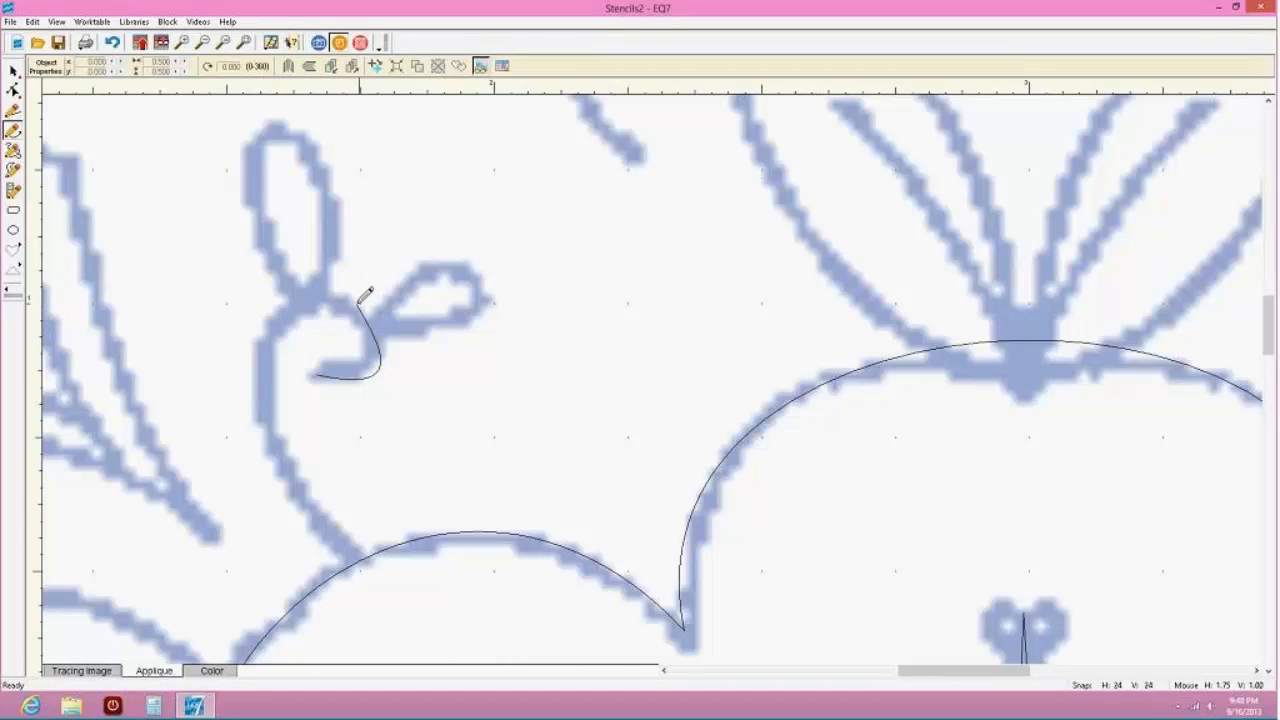
{"action": "mouse_move", "coordinate": [364, 291]}
{"action": "left_mouse_down"}
{"action": "mouse_move", "coordinate": [304, 297]}
{"action": "mouse_move", "coordinate": [248, 337]}
{"action": "mouse_move", "coordinate": [250, 440]}
{"action": "mouse_move", "coordinate": [320, 561]}
{"action": "mouse_move", "coordinate": [366, 551]}
{"action": "left_mouse_up"}
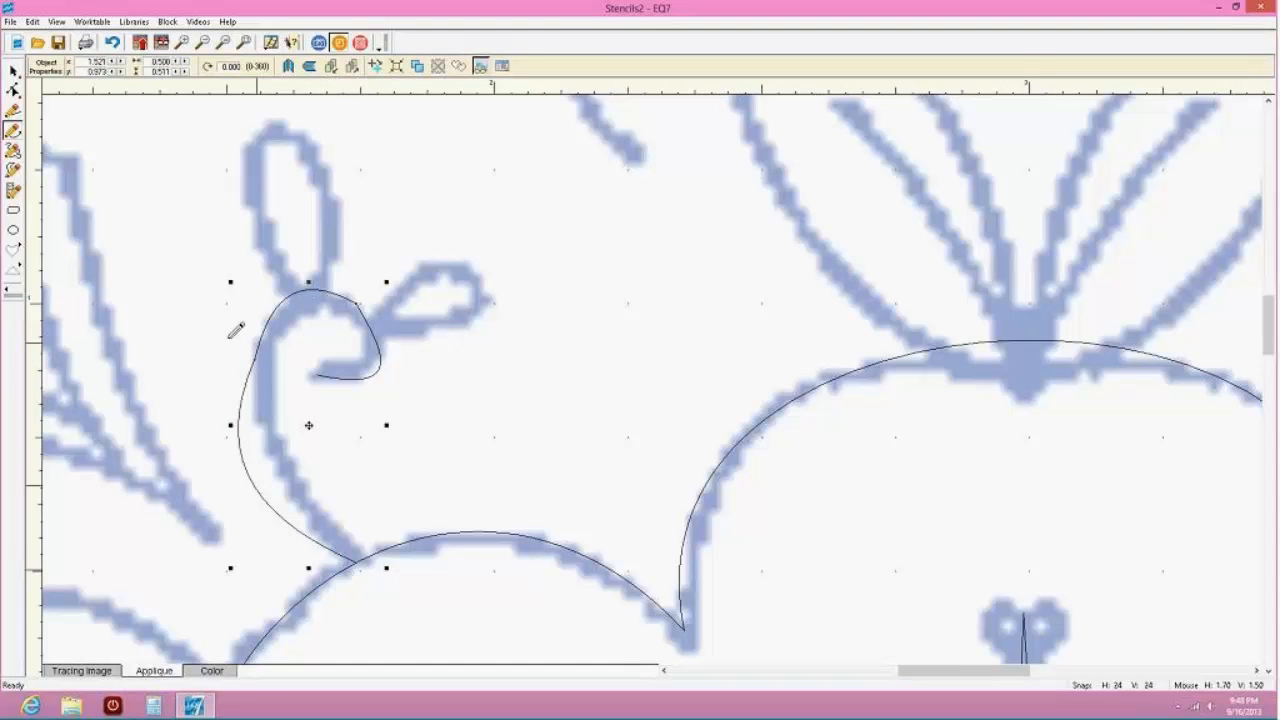
Copy the traced tendril curve and paste a duplicate of it
{"action": "left_click", "coordinate": [13, 70]}
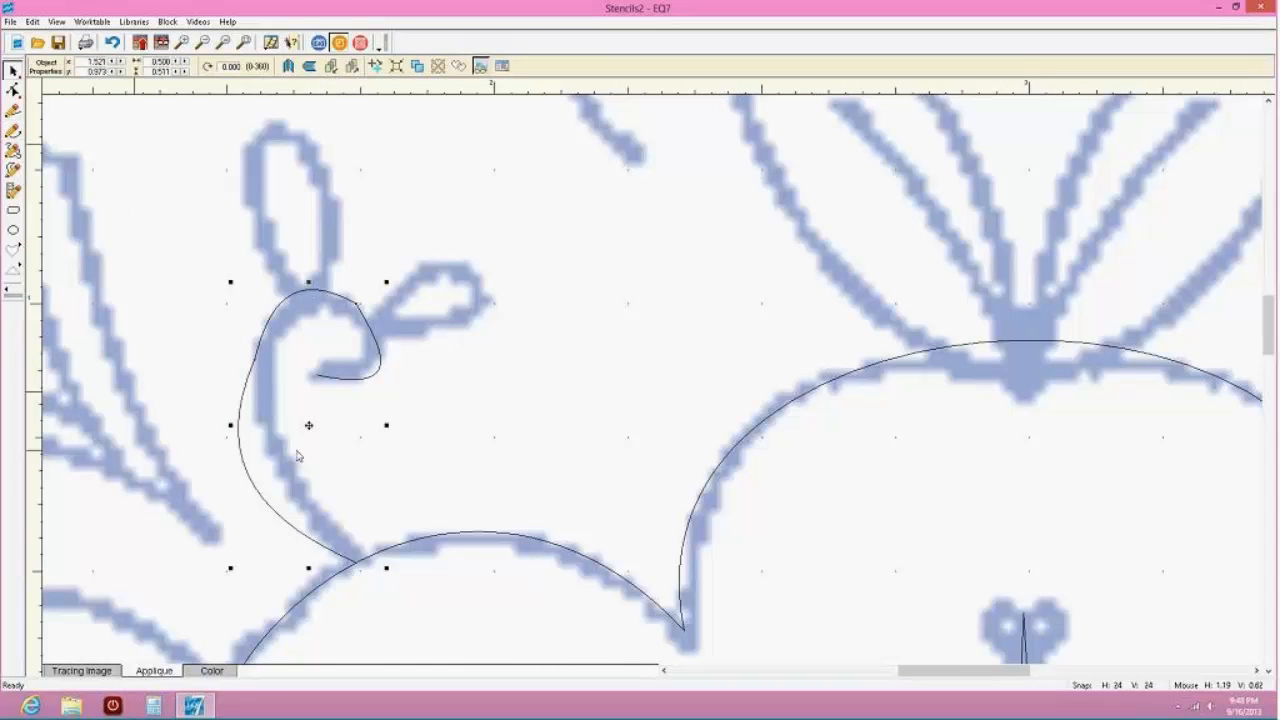
{"action": "left_click", "coordinate": [257, 355]}
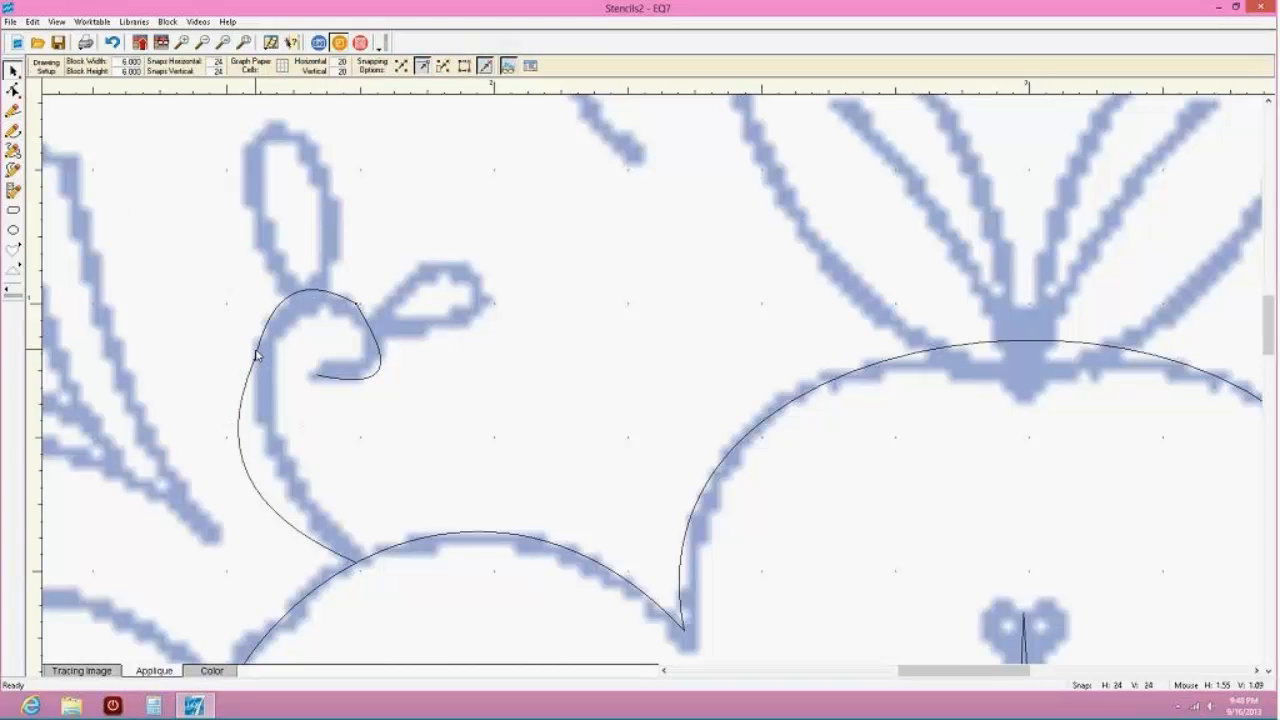
{"action": "left_click", "coordinate": [249, 378]}
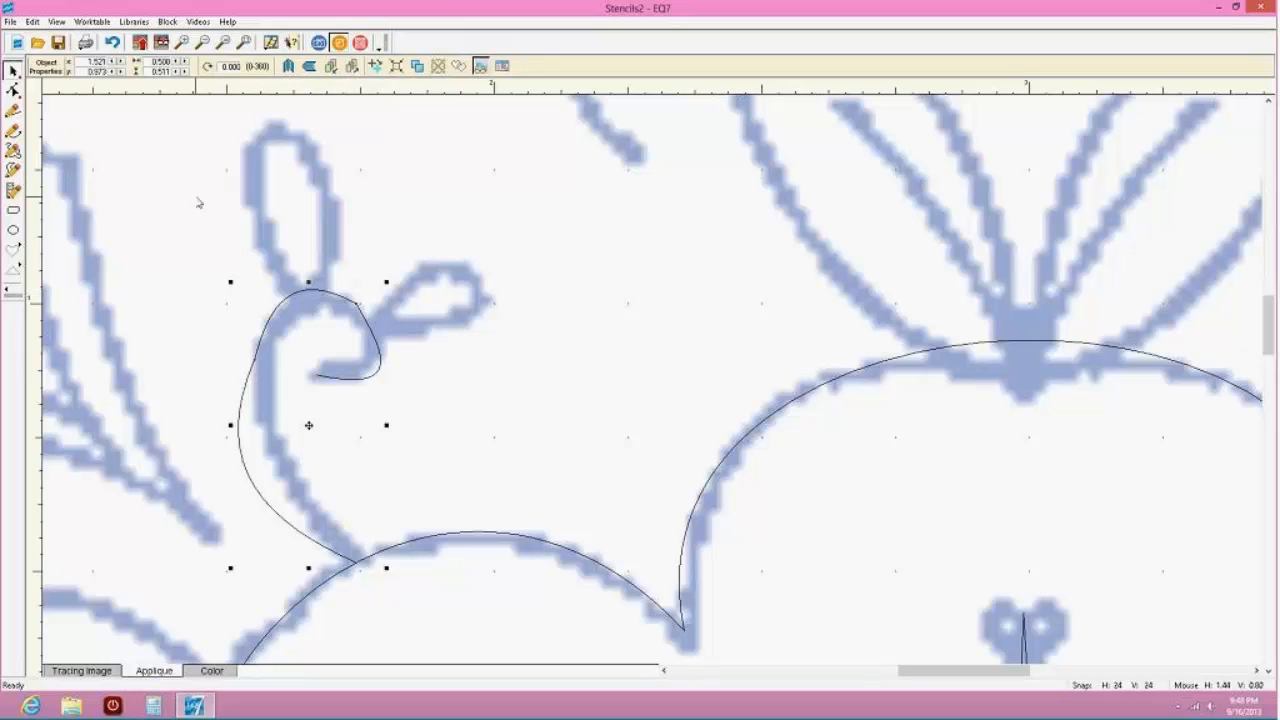
{"action": "left_click", "coordinate": [32, 21]}
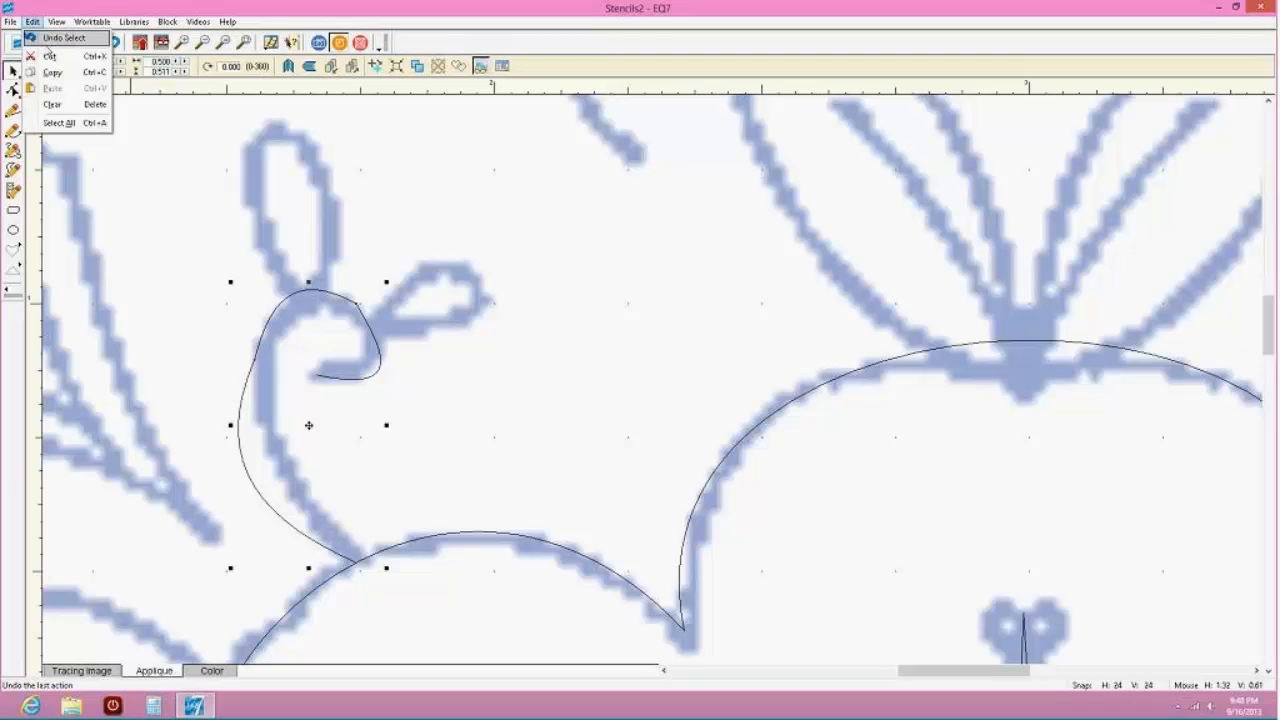
{"action": "left_click", "coordinate": [50, 74]}
{"action": "left_click", "coordinate": [32, 21]}
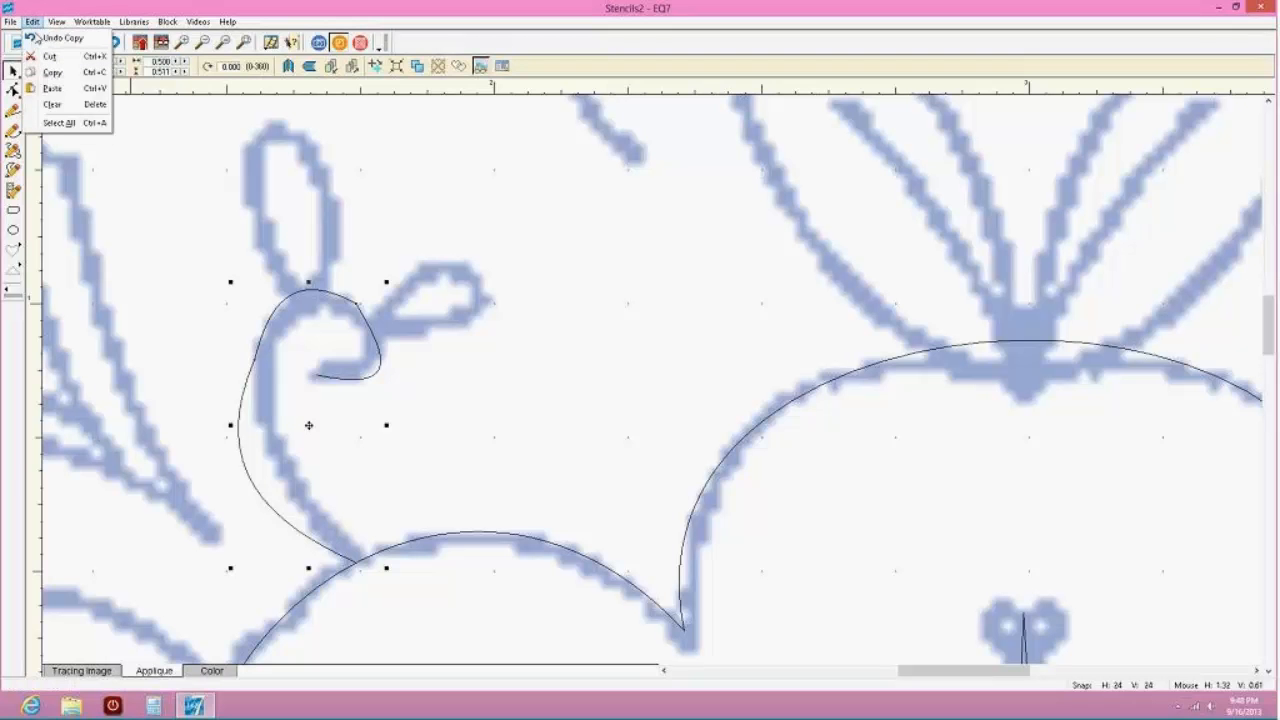
{"action": "left_click", "coordinate": [54, 89]}
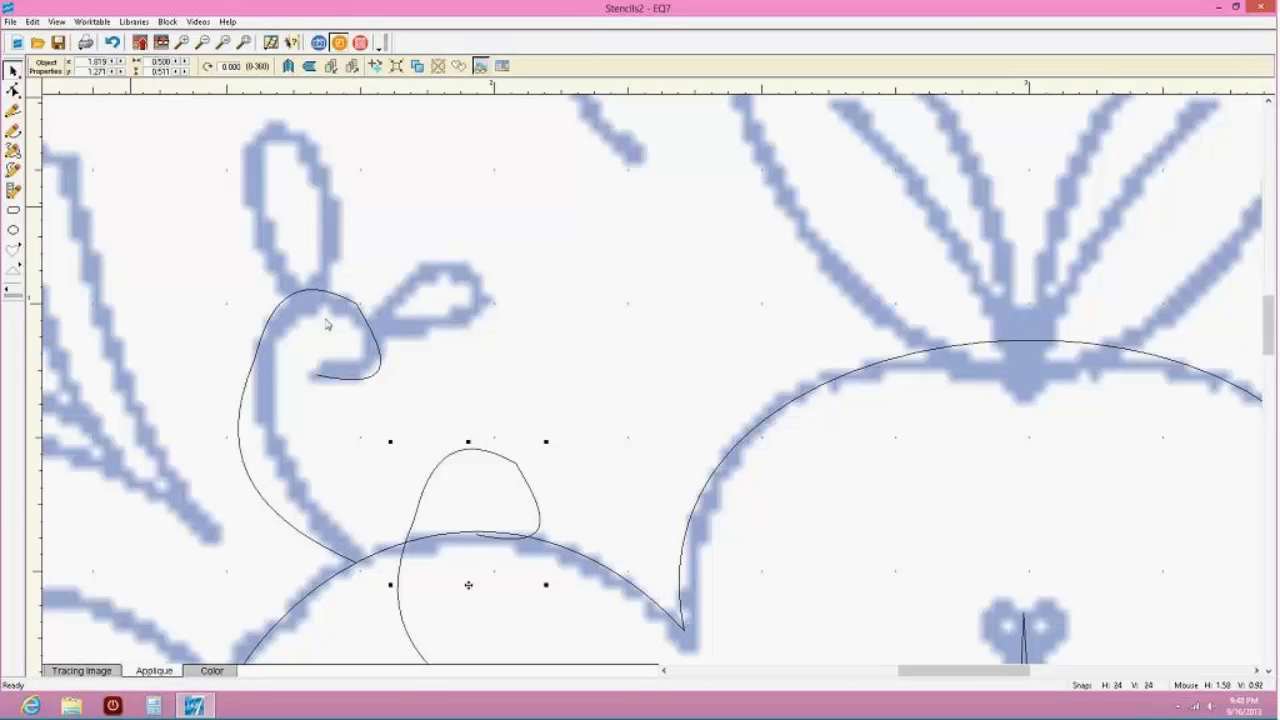
Move the pasted tendril copy onto the original curve so the two overlap
{"action": "left_click", "coordinate": [449, 460]}
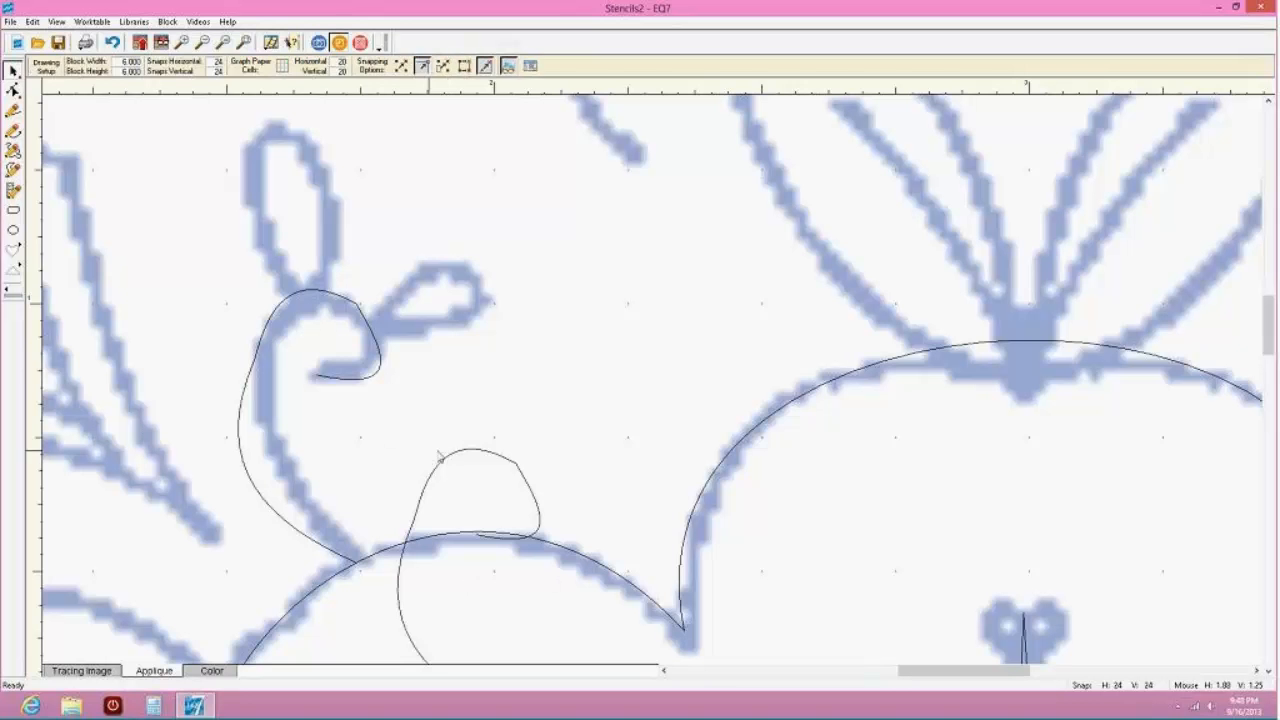
{"action": "left_click", "coordinate": [449, 461]}
{"action": "left_click", "coordinate": [437, 453]}
{"action": "left_click", "coordinate": [449, 460]}
{"action": "left_click", "coordinate": [442, 452]}
{"action": "left_click", "coordinate": [478, 451]}
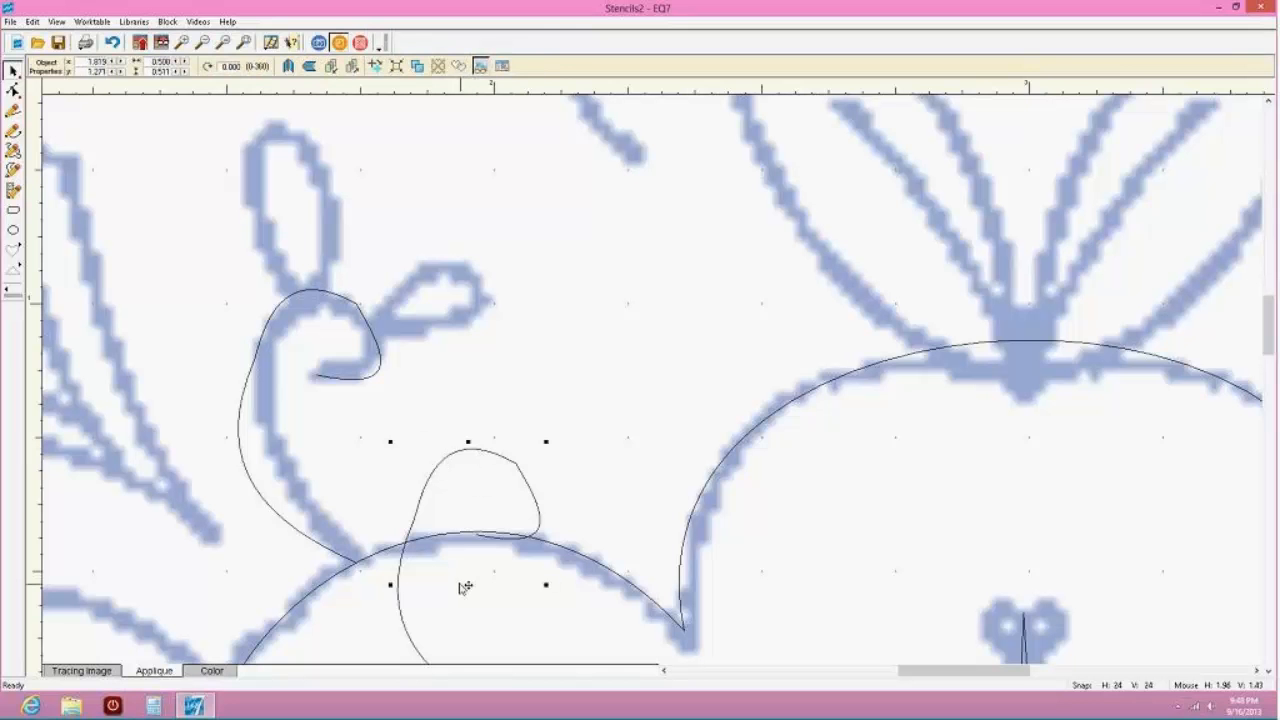
{"action": "left_click_drag", "start_coordinate": [467, 585], "coordinate": [303, 423]}
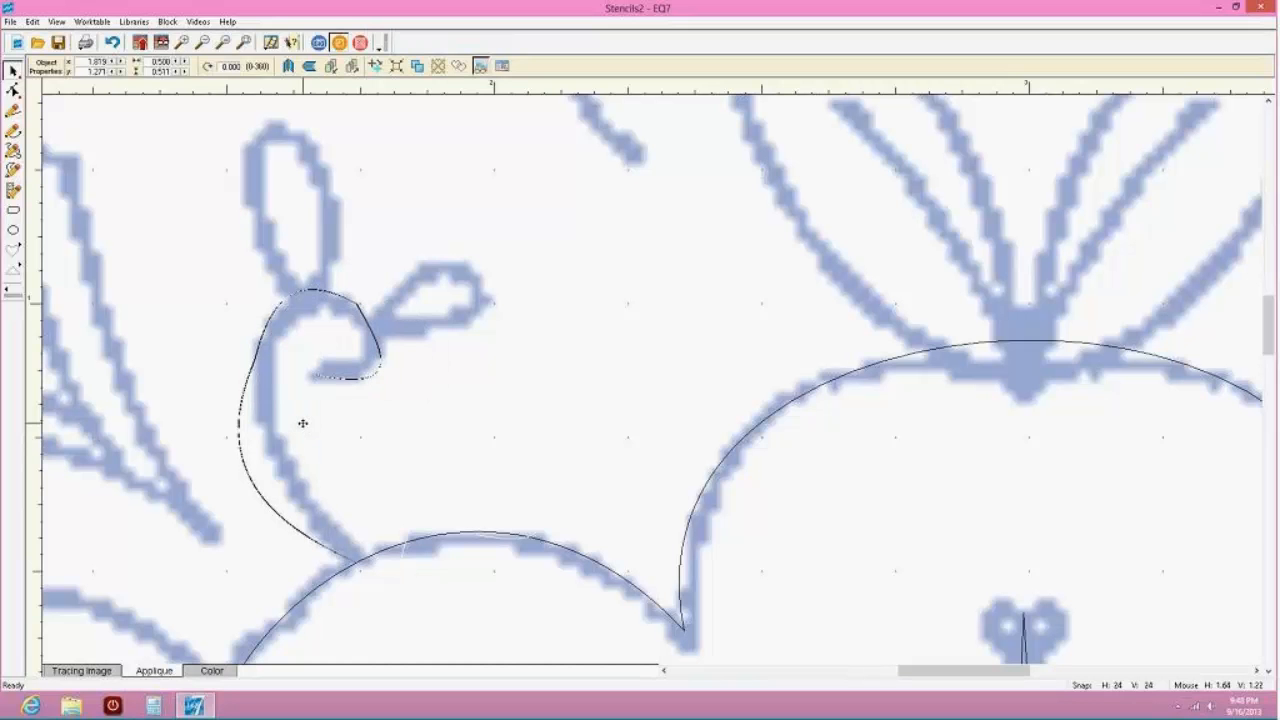
{"action": "left_click_drag", "start_coordinate": [303, 423], "coordinate": [302, 423]}
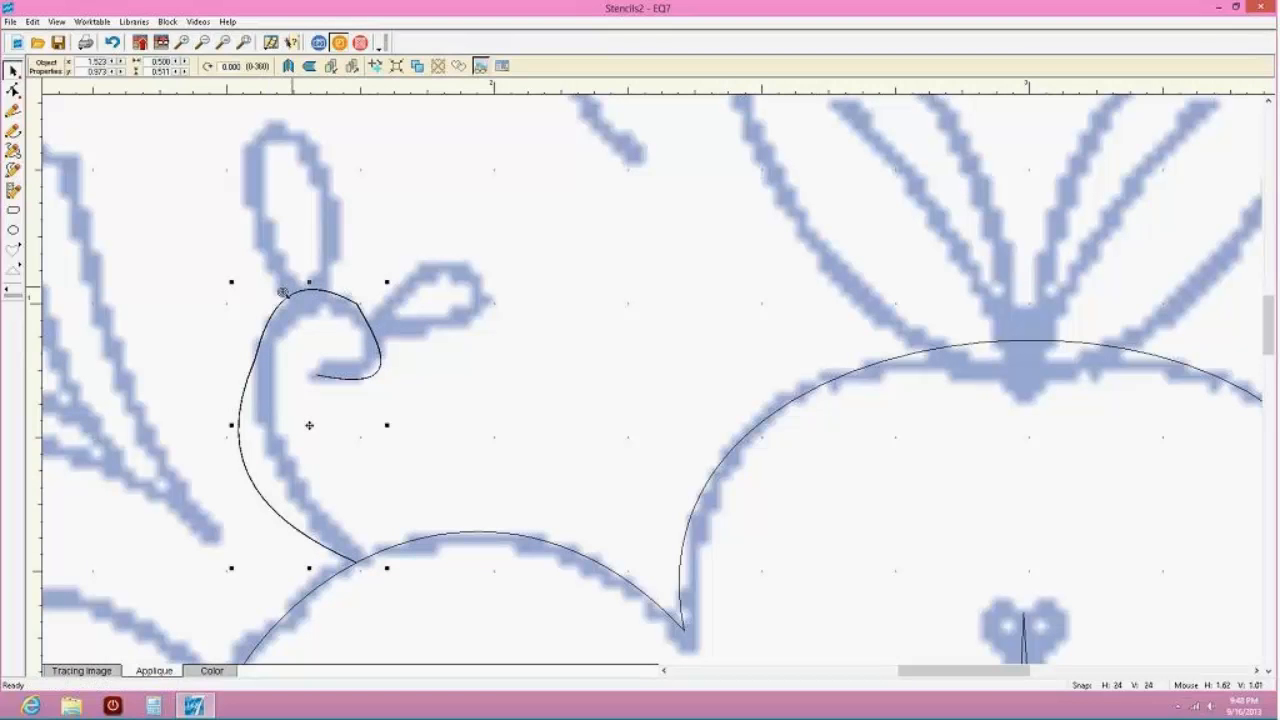
Fine-tune the copy's position over the original tendril, with a slight upward nudge and a small move by its center
{"action": "left_click_drag", "start_coordinate": [357, 318], "coordinate": [460, 350]}
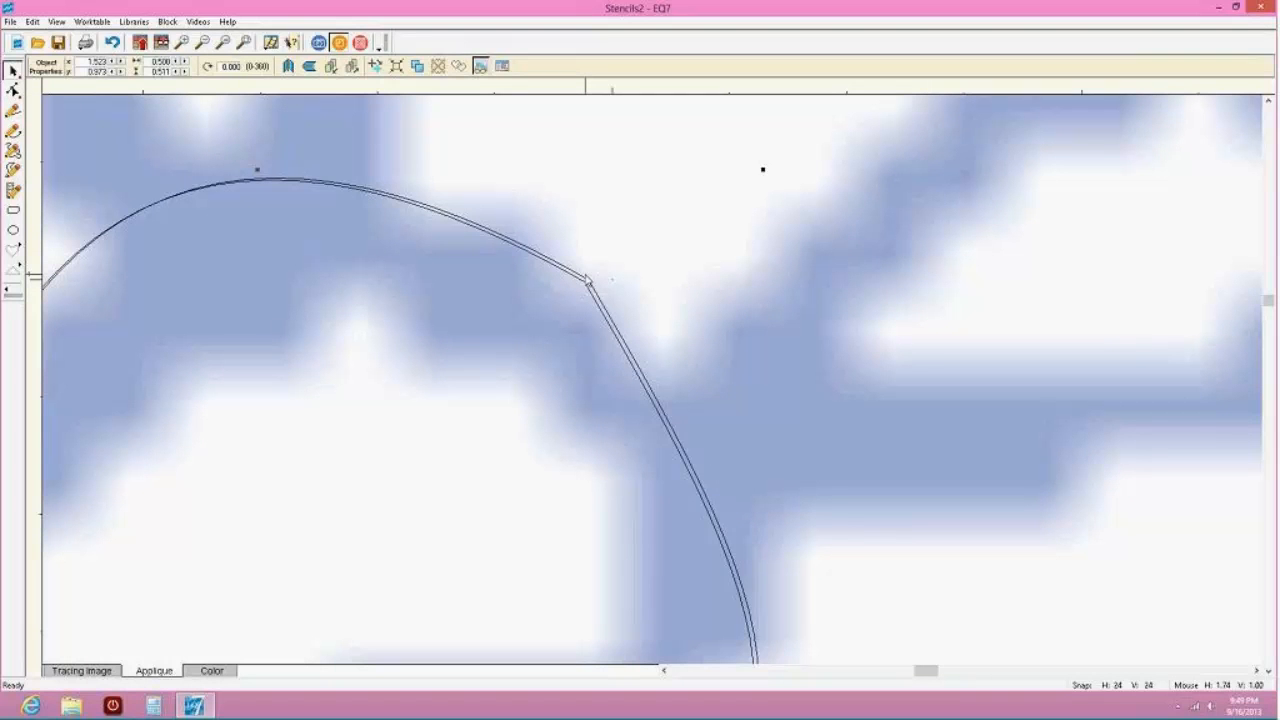
{"action": "left_click", "coordinate": [588, 282]}
{"action": "key", "text": "Up"}
{"action": "key", "text": "Up"}
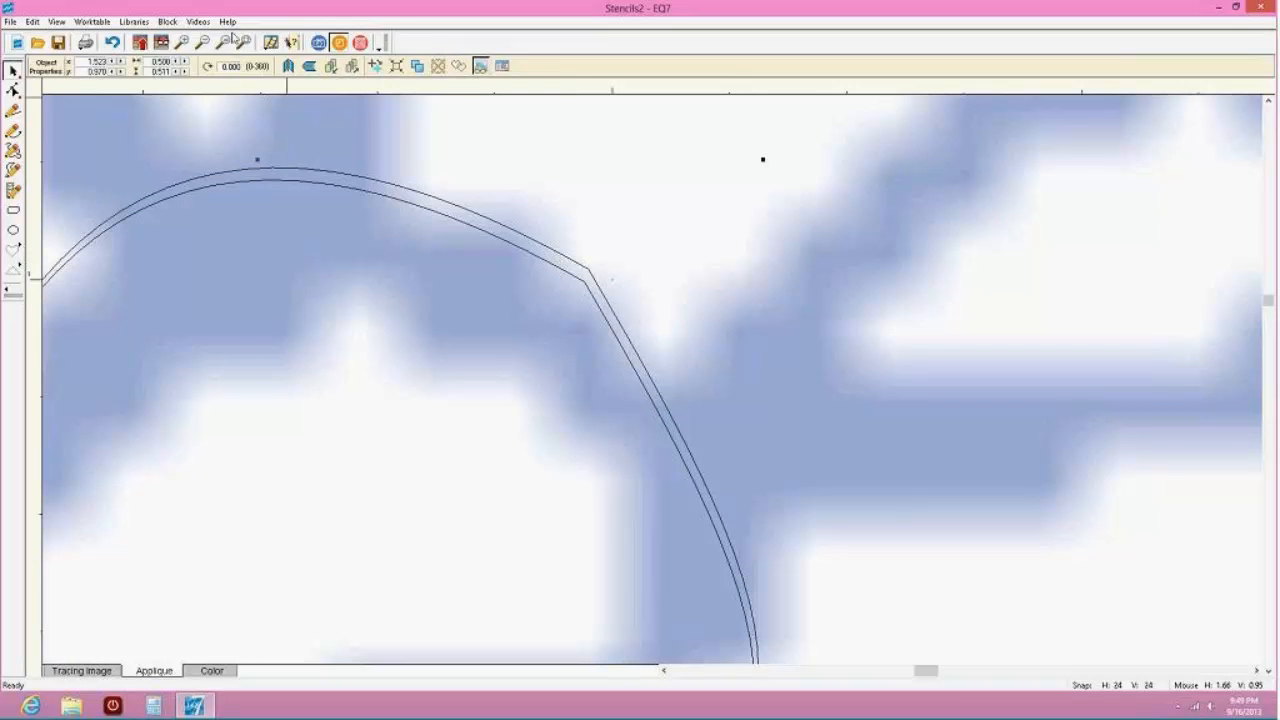
{"action": "left_click", "coordinate": [202, 42]}
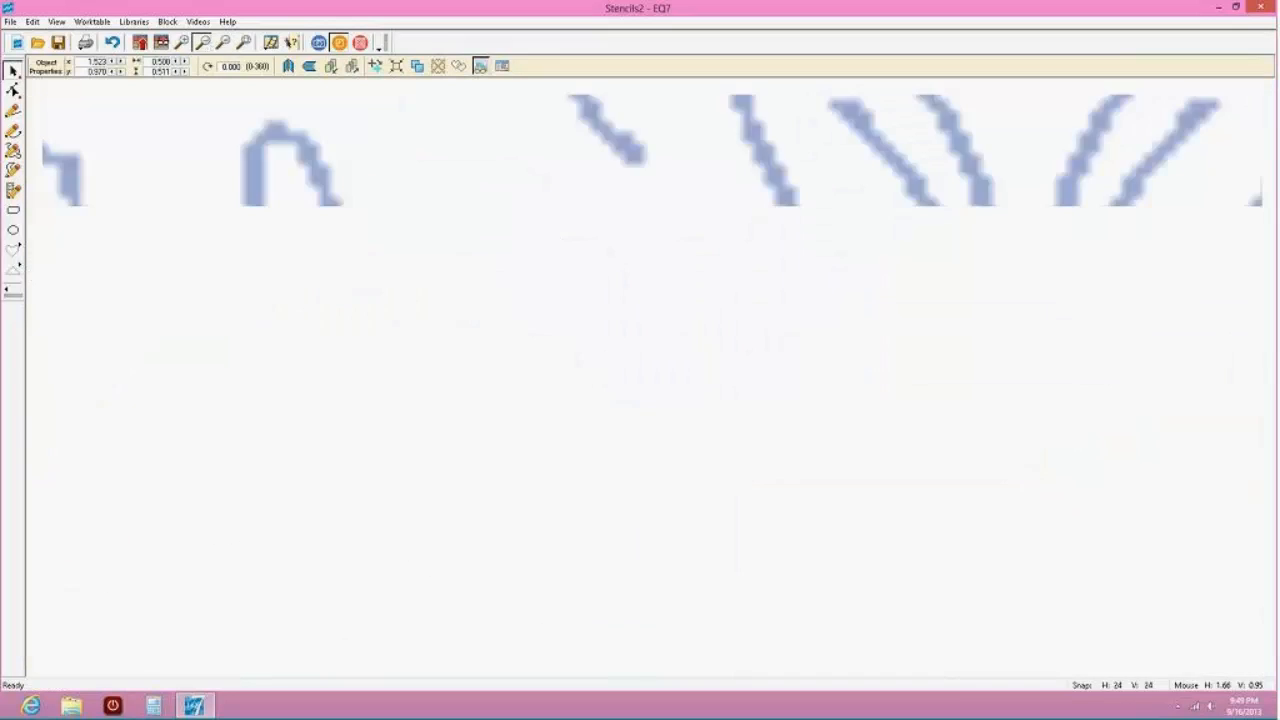
{"action": "left_click", "coordinate": [309, 424]}
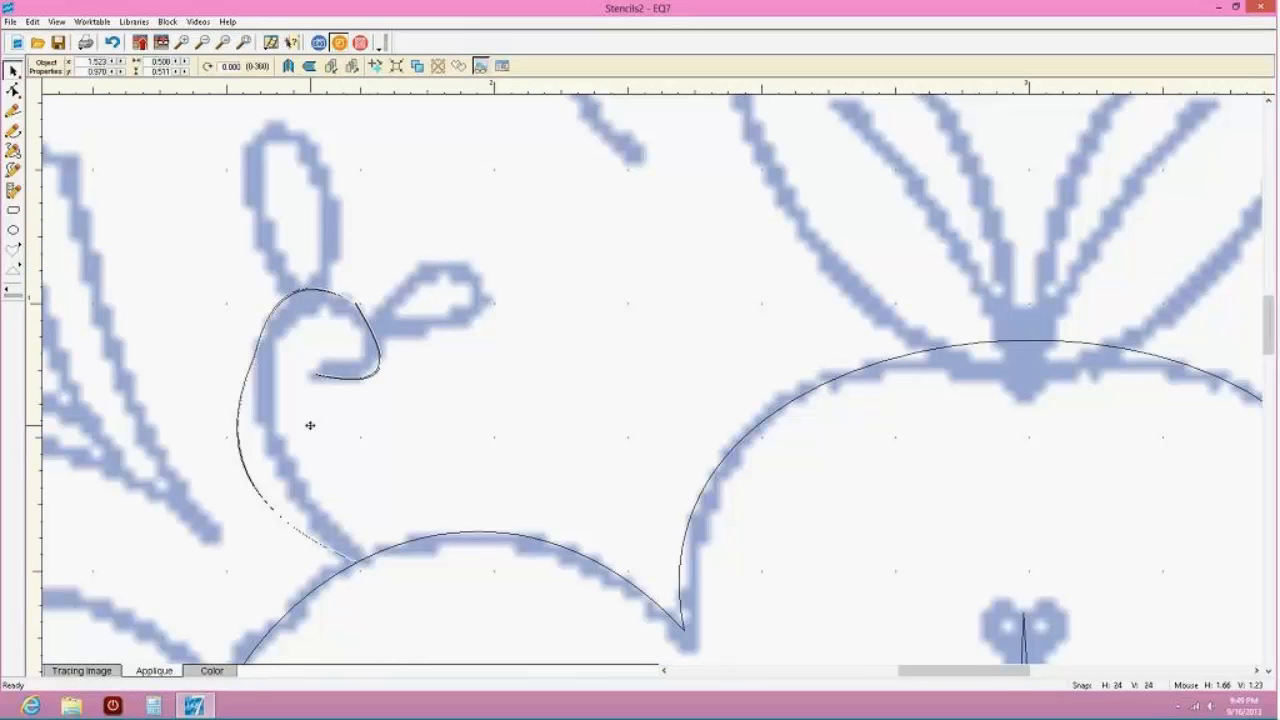
{"action": "left_click_drag", "start_coordinate": [312, 427], "coordinate": [309, 426]}
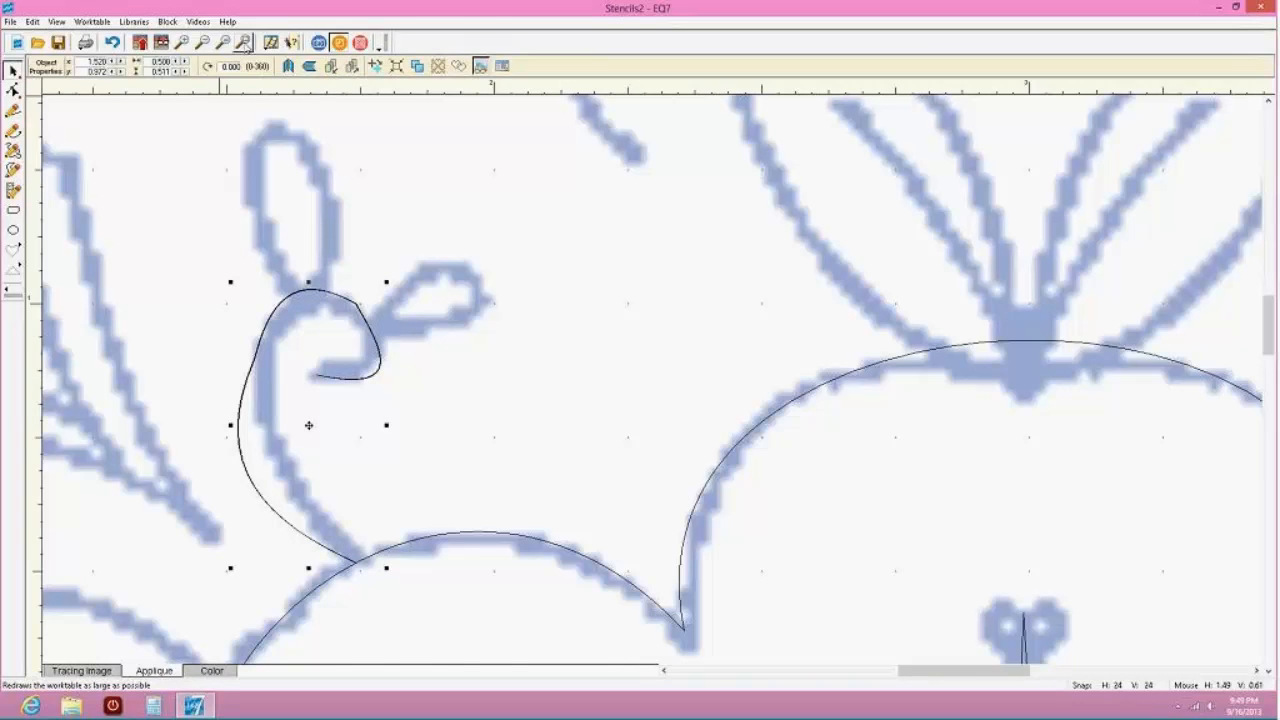
Check the doubled tendril against the whole flower on the Color layer, and return to the Applique layer
{"action": "left_click", "coordinate": [243, 43]}
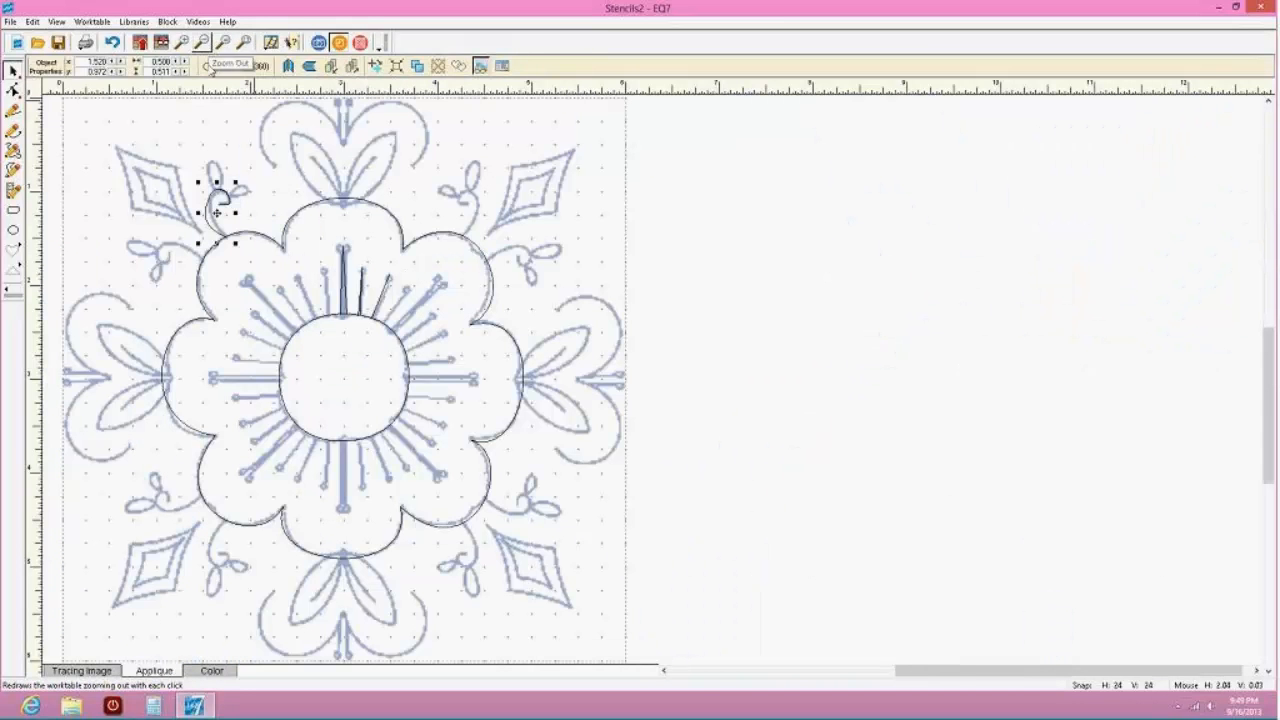
{"action": "left_click", "coordinate": [209, 671]}
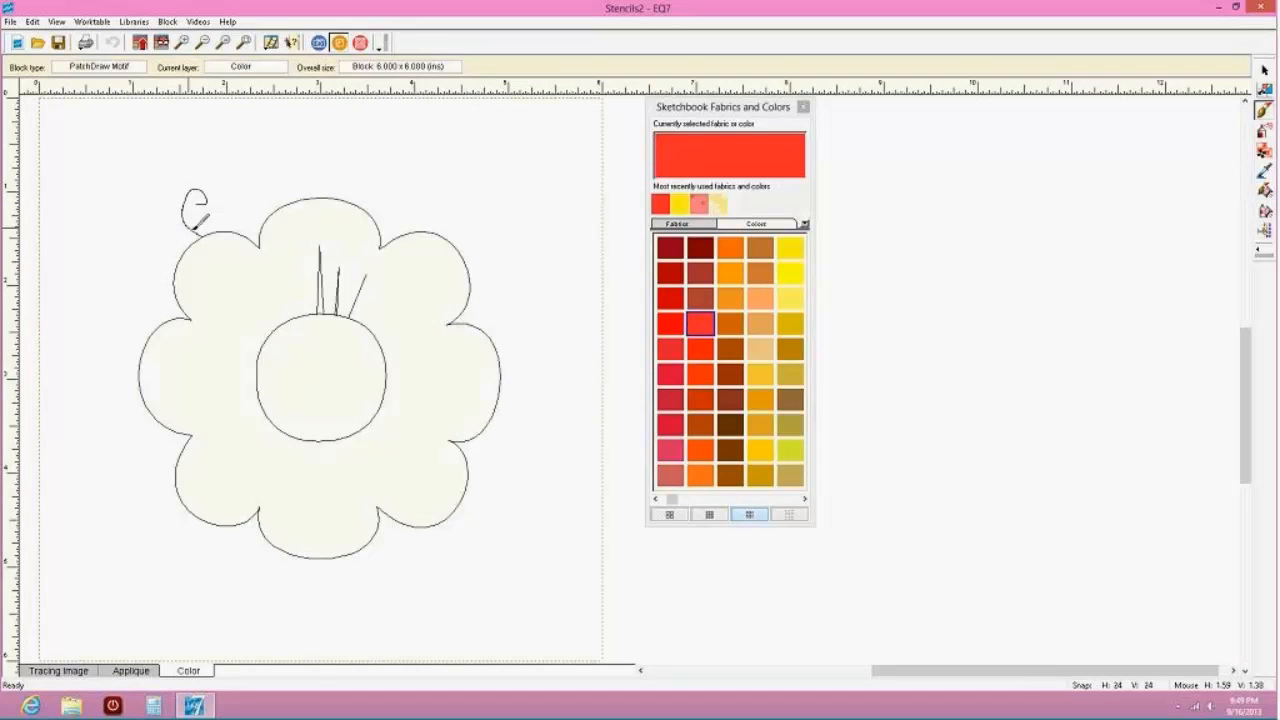
{"action": "left_click", "coordinate": [131, 671]}
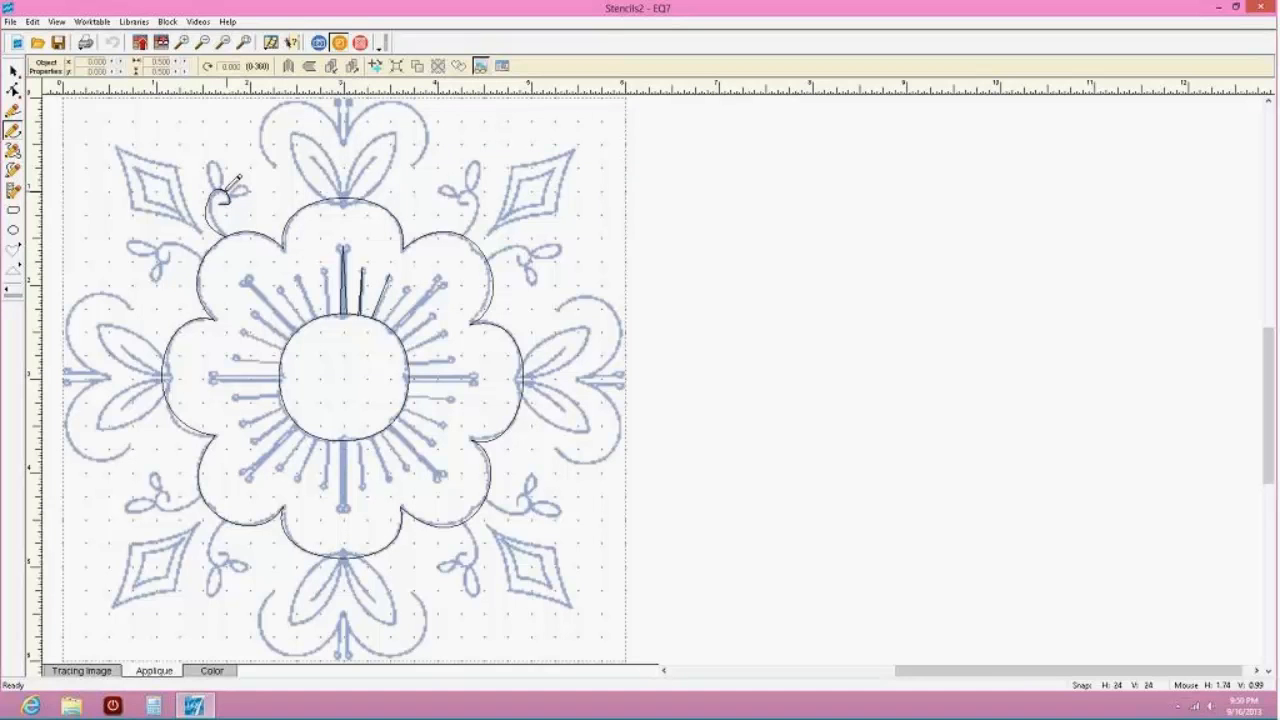
Preview the block's printout in the Quilting stencil style and examine the dotted lines around the tendril and stamens
{"action": "left_click", "coordinate": [10, 21]}
{"action": "mouse_move", "coordinate": [32, 155]}
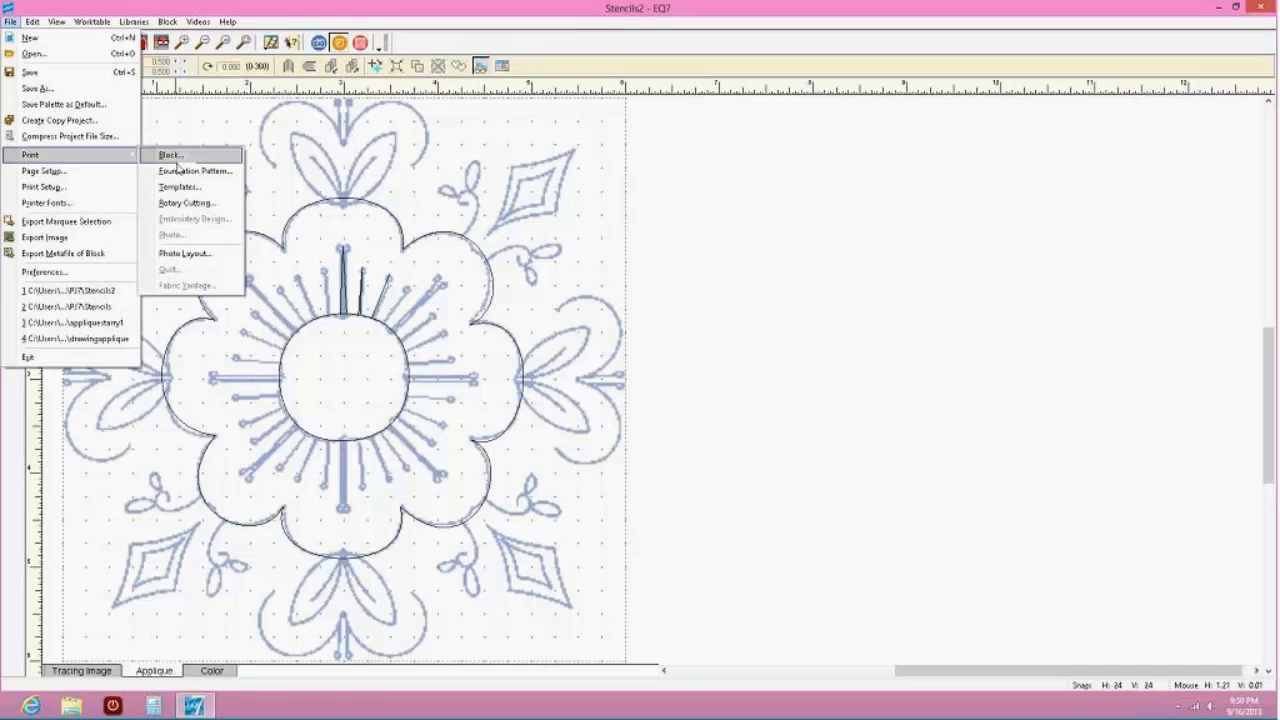
{"action": "left_click", "coordinate": [168, 155]}
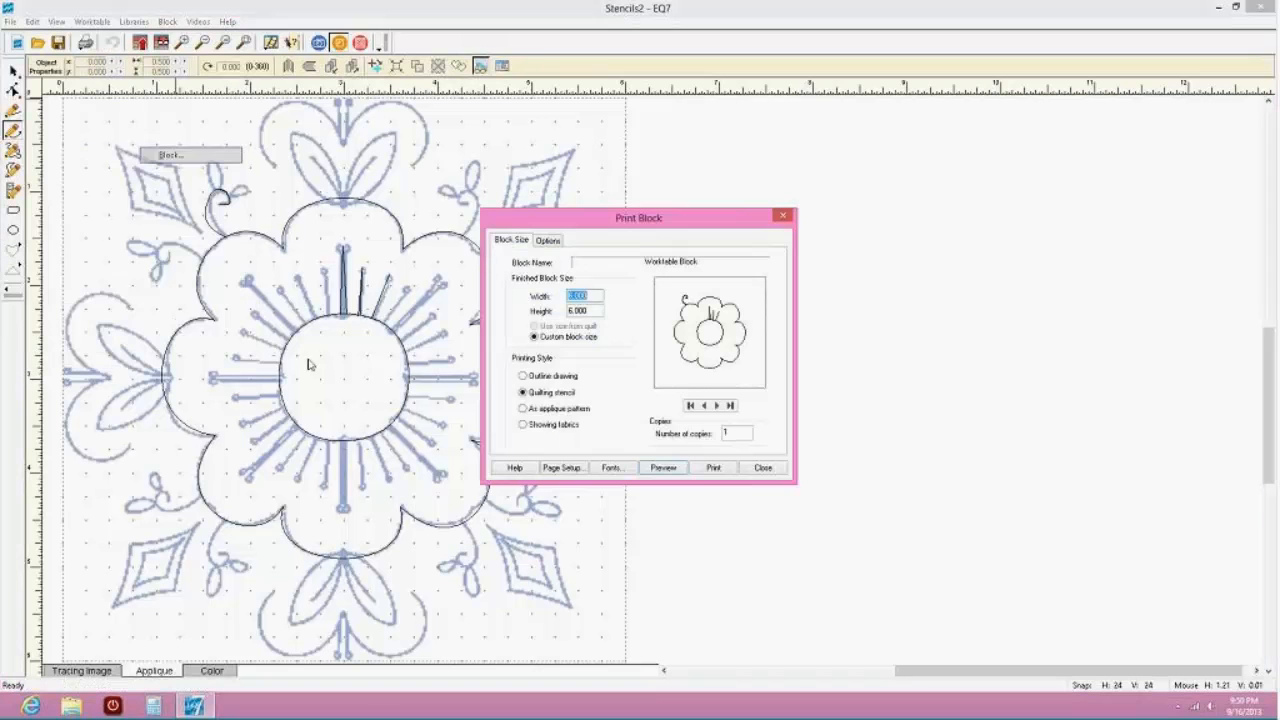
{"action": "left_click", "coordinate": [664, 468]}
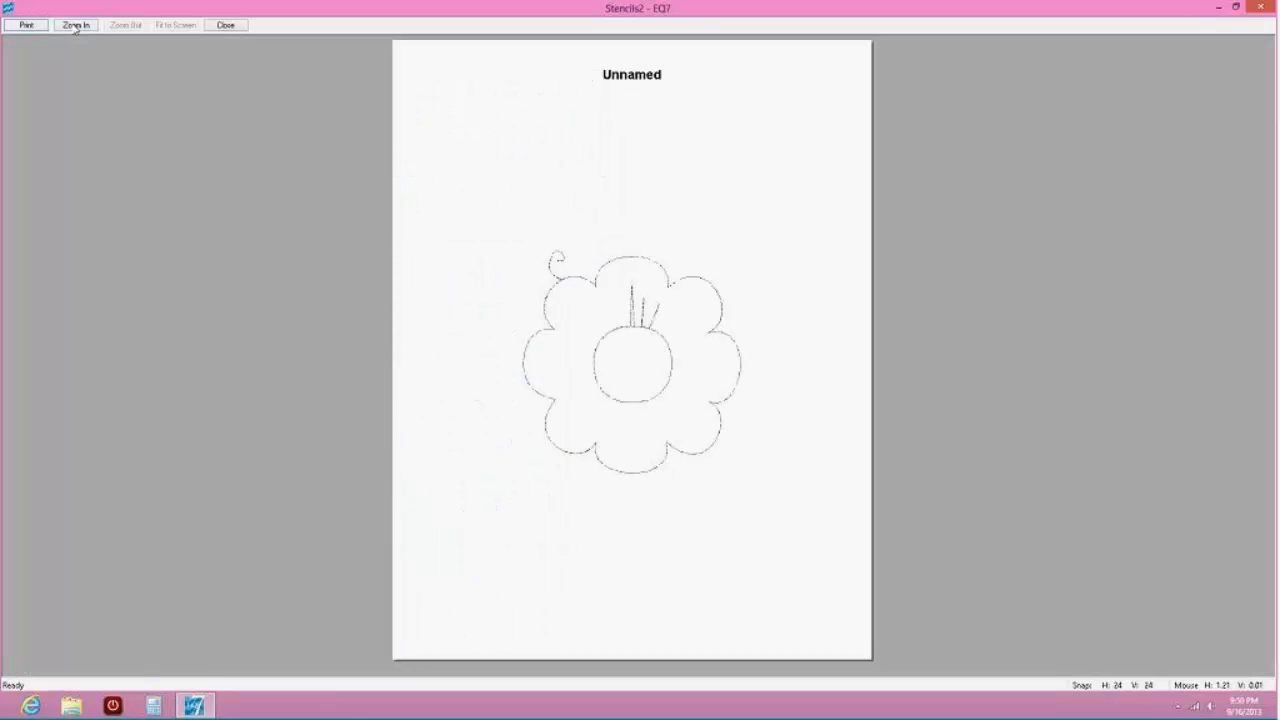
{"action": "left_click", "coordinate": [76, 25]}
{"action": "left_click_drag", "start_coordinate": [510, 223], "coordinate": [626, 372]}
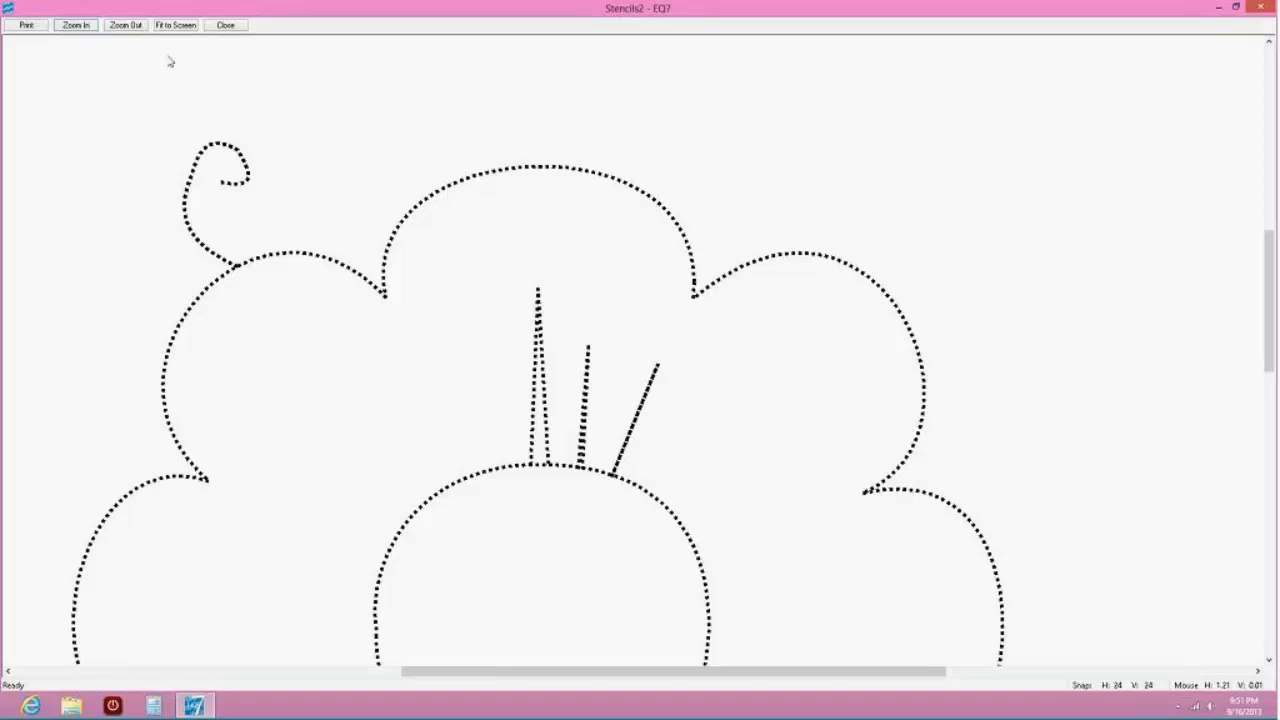
Zoom the stencil preview in on the tendril to examine its doubled dots, and leave the preview and print settings without printing
{"action": "left_click", "coordinate": [66, 28]}
{"action": "left_click_drag", "start_coordinate": [143, 131], "coordinate": [252, 163]}
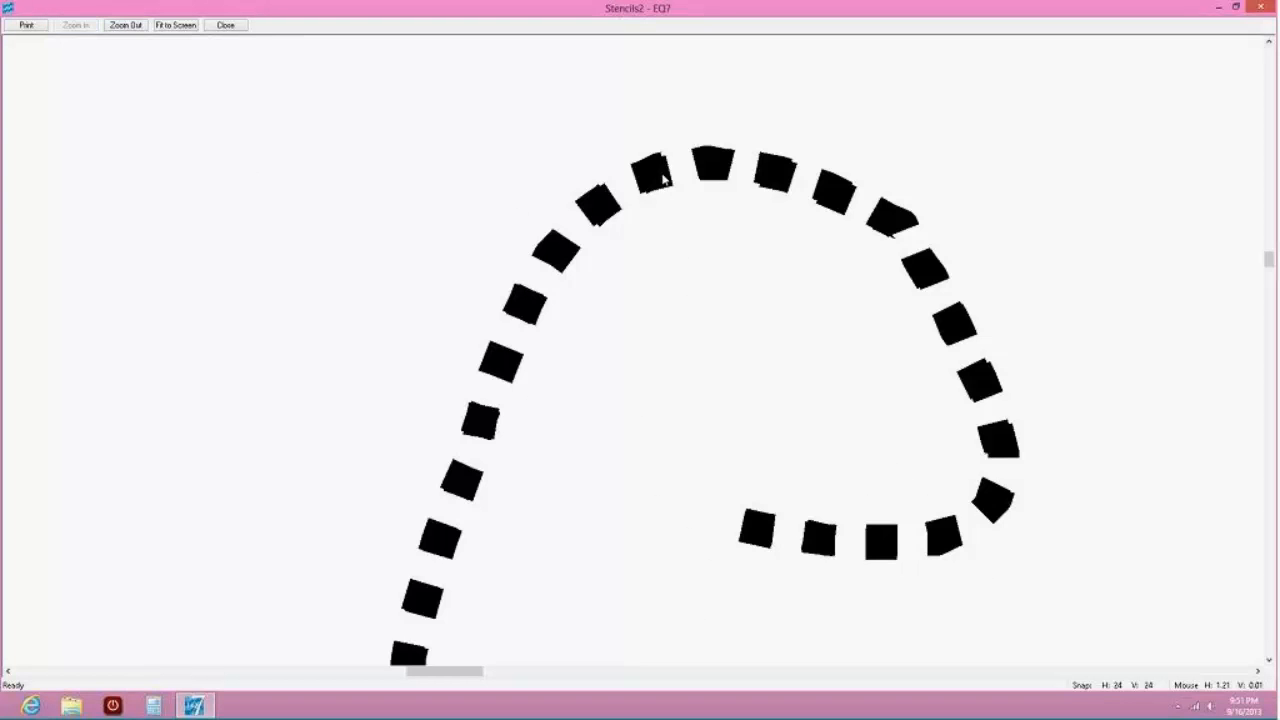
{"action": "left_click", "coordinate": [225, 26]}
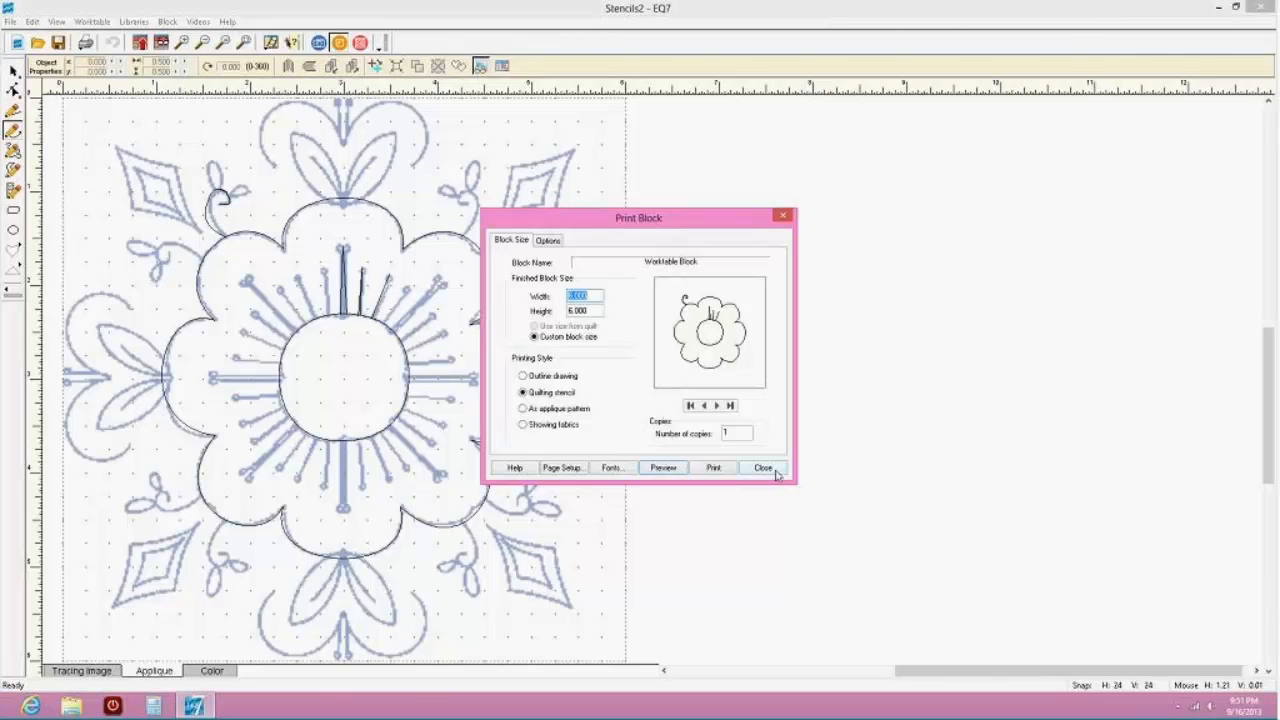
{"action": "left_click", "coordinate": [764, 468]}
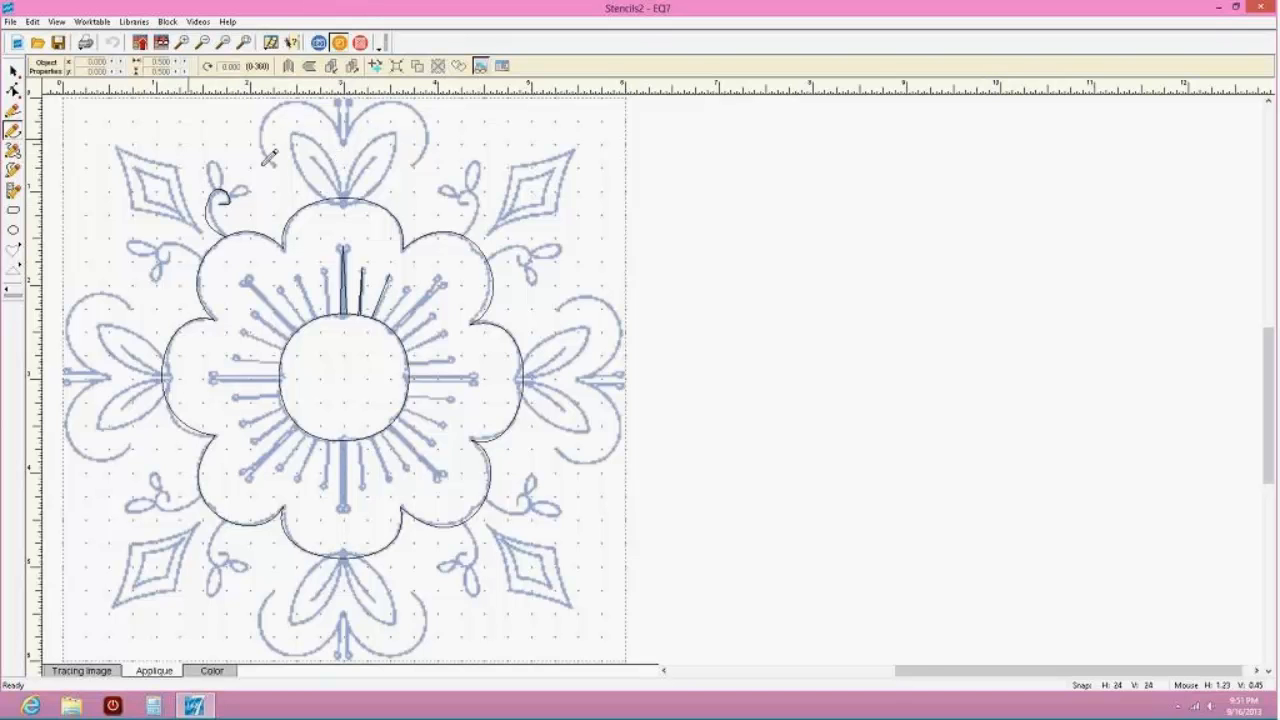
Trace the open double-arc curve above the top petal, about 1.53 by 0.75 inches, and bend its right arc onto the tracing image
{"action": "mouse_move", "coordinate": [265, 161]}
{"action": "left_mouse_down"}
{"action": "mouse_move", "coordinate": [287, 95]}
{"action": "mouse_move", "coordinate": [278, 108]}
{"action": "mouse_move", "coordinate": [318, 111]}
{"action": "mouse_move", "coordinate": [344, 136]}
{"action": "mouse_move", "coordinate": [380, 100]}
{"action": "mouse_move", "coordinate": [412, 92]}
{"action": "mouse_move", "coordinate": [428, 120]}
{"action": "mouse_move", "coordinate": [422, 157]}
{"action": "left_mouse_up"}
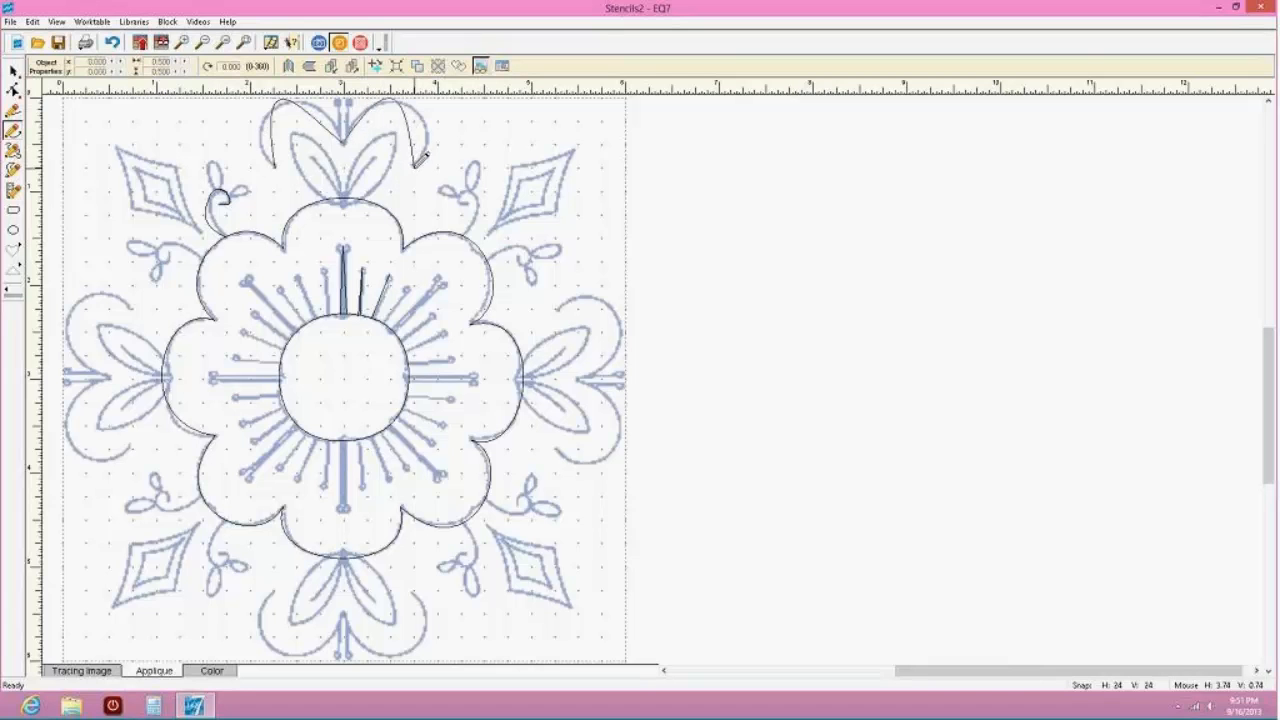
{"action": "left_click", "coordinate": [13, 90]}
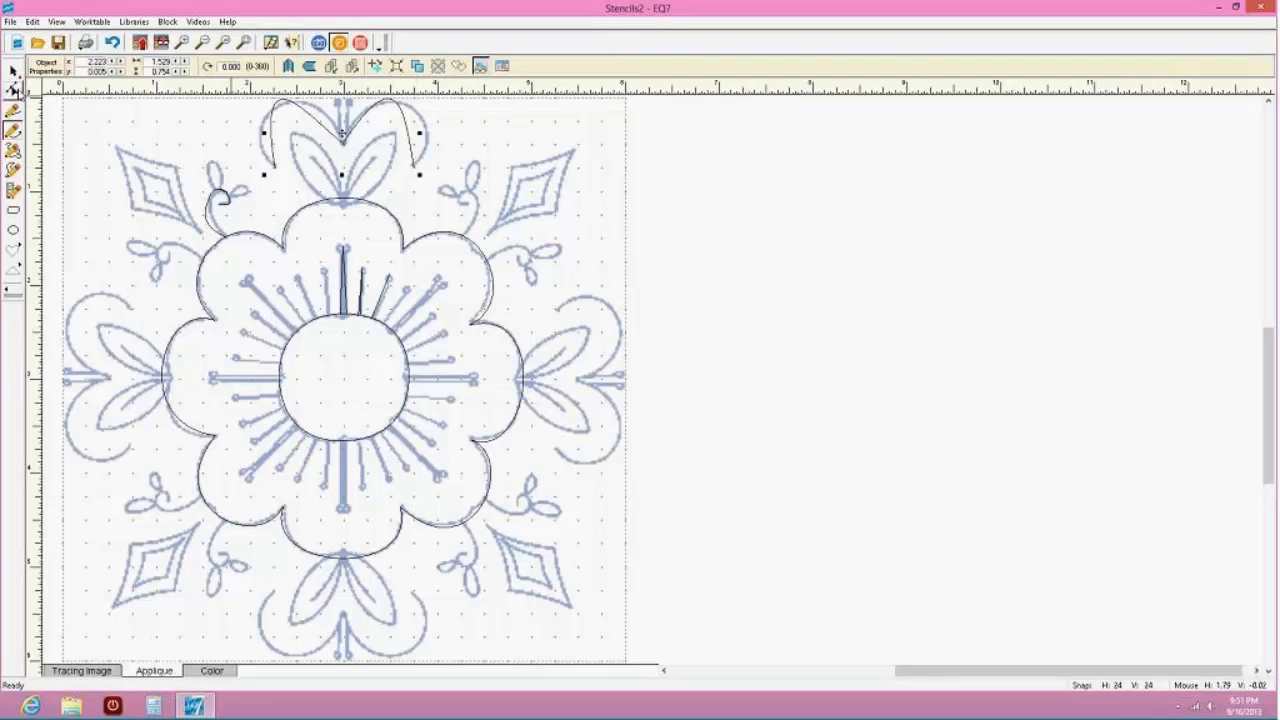
{"action": "left_click", "coordinate": [398, 112]}
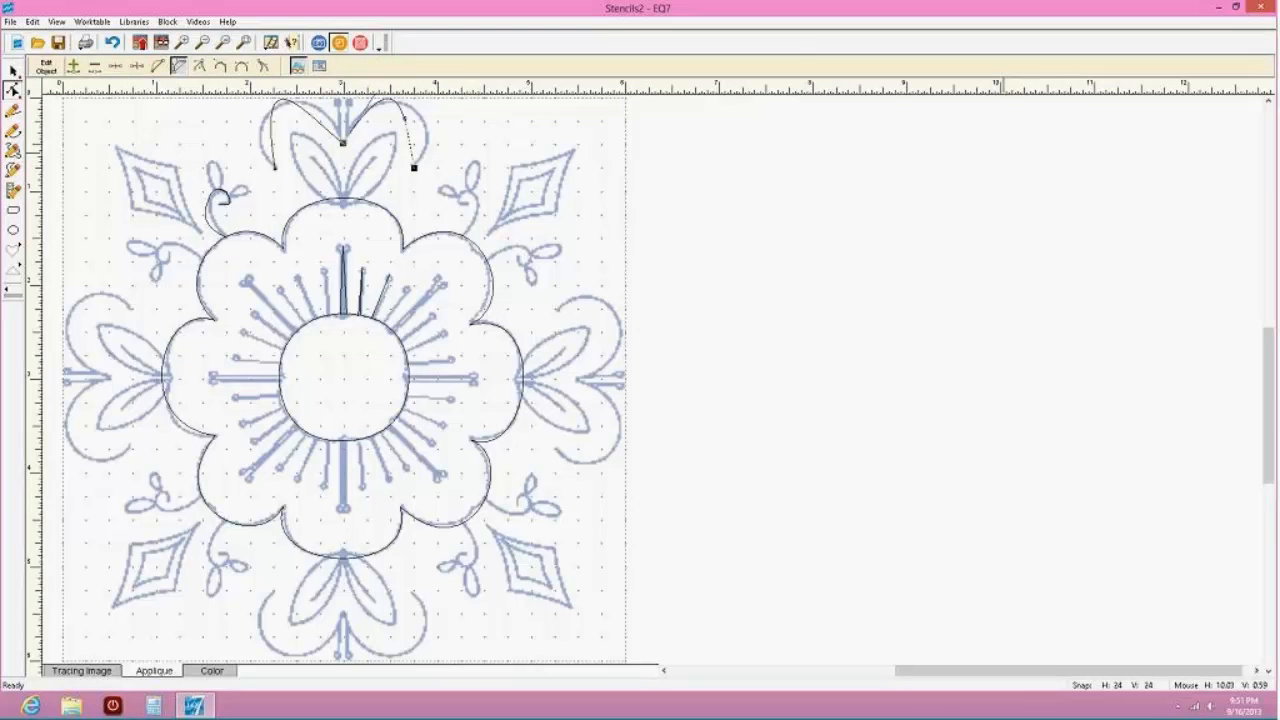
{"action": "left_click_drag", "start_coordinate": [1270, 386], "coordinate": [1270, 362]}
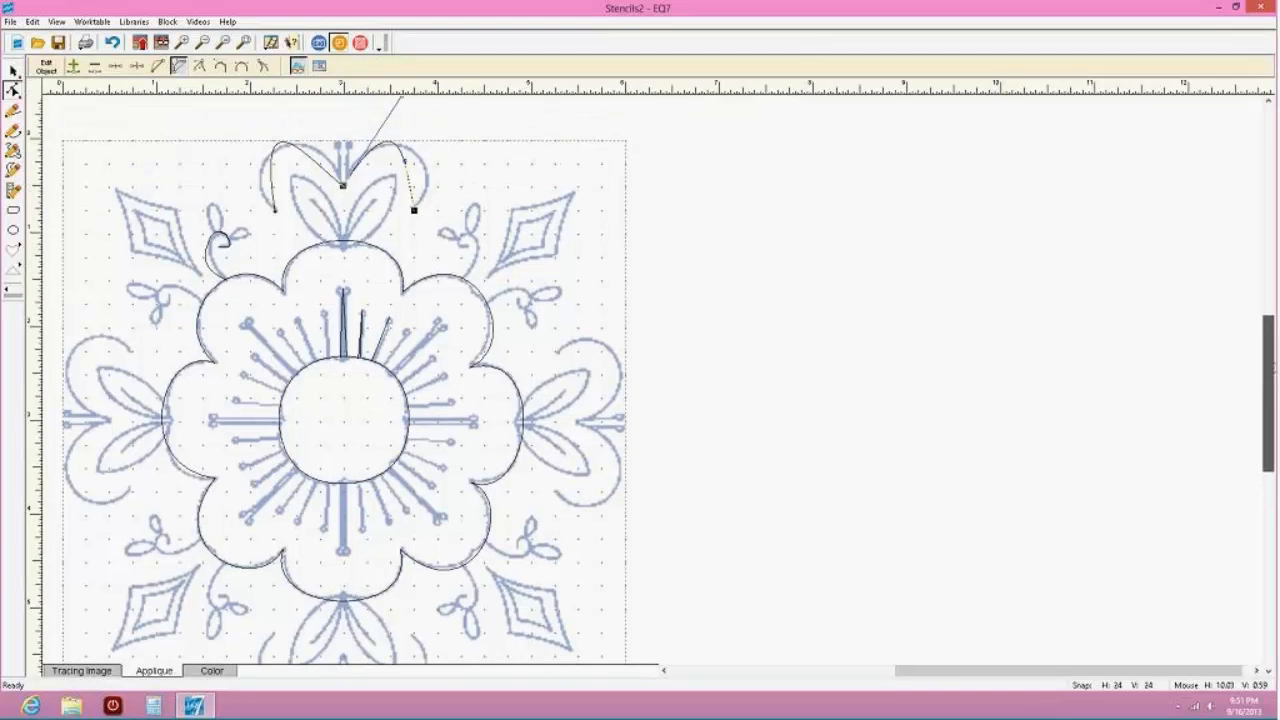
{"action": "left_click_drag", "start_coordinate": [406, 198], "coordinate": [426, 200]}
{"action": "left_click_drag", "start_coordinate": [446, 140], "coordinate": [381, 133]}
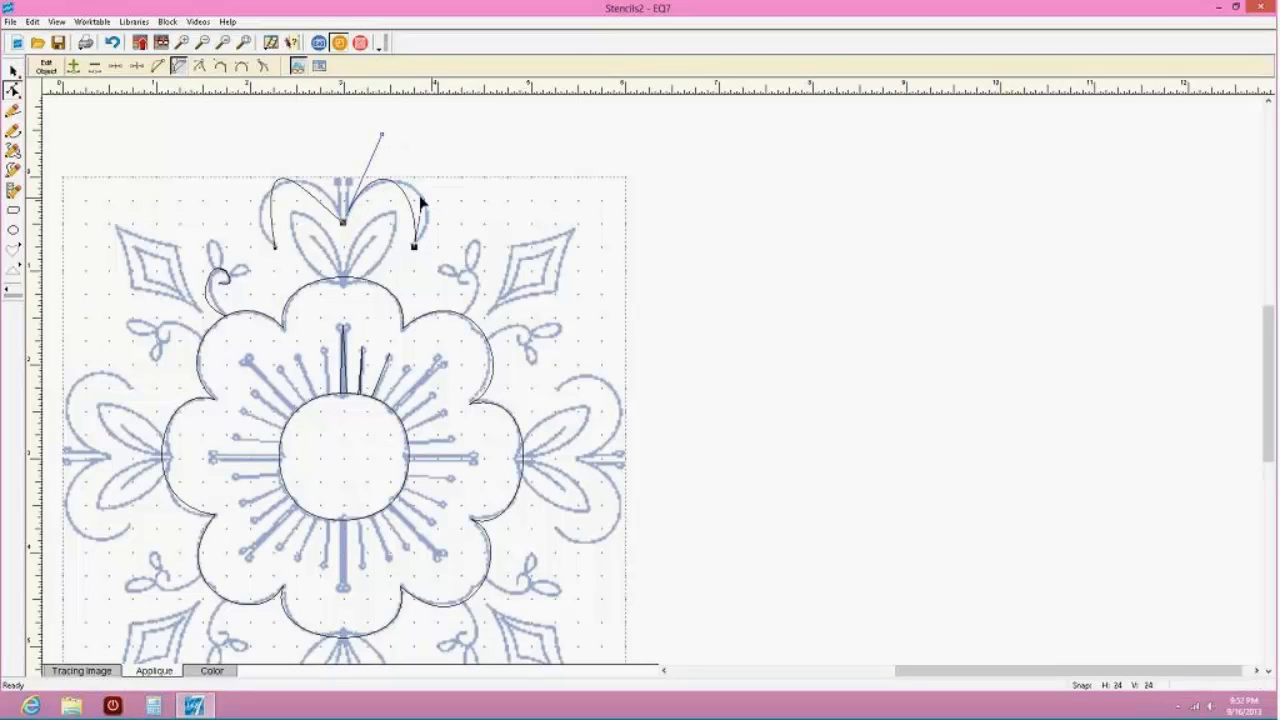
{"action": "left_click_drag", "start_coordinate": [415, 245], "coordinate": [460, 204]}
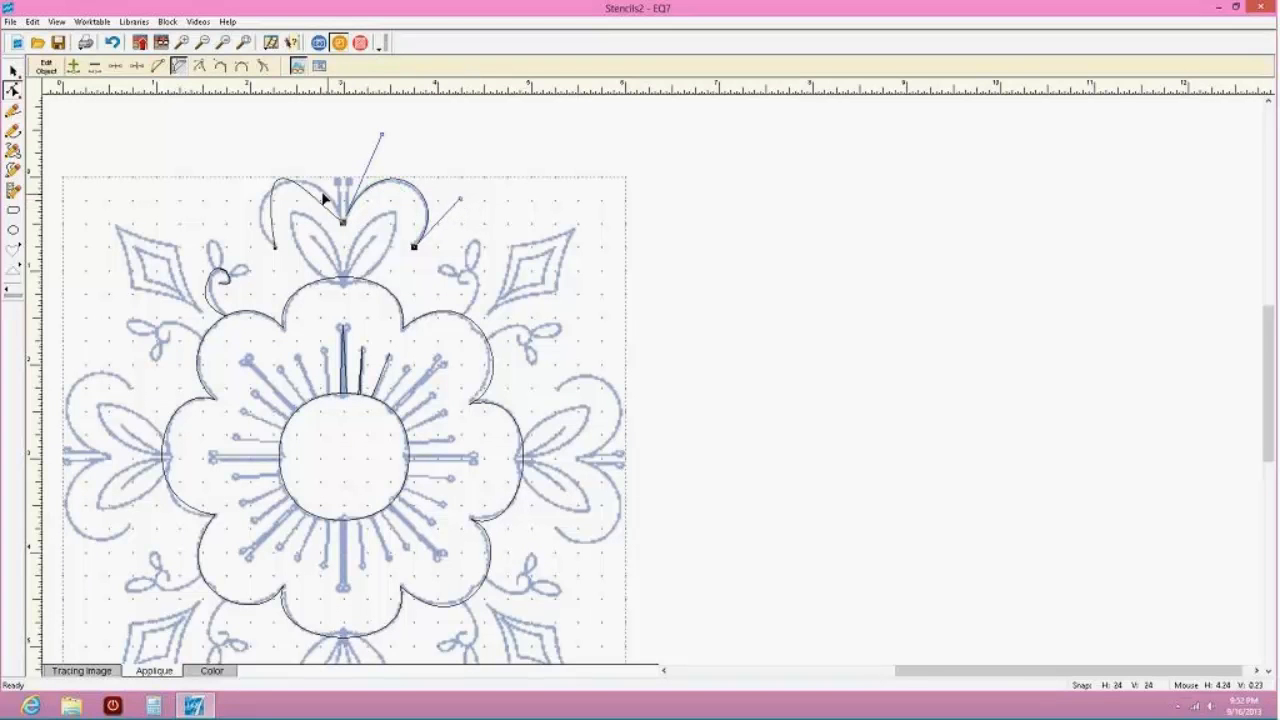
Reshape the left arc of the double-arc curve with its bezier handles so it follows the tracing image
{"action": "left_click", "coordinate": [310, 197]}
{"action": "mouse_move", "coordinate": [305, 197]}
{"action": "left_mouse_down"}
{"action": "mouse_move", "coordinate": [343, 197]}
{"action": "mouse_move", "coordinate": [325, 194]}
{"action": "left_mouse_up"}
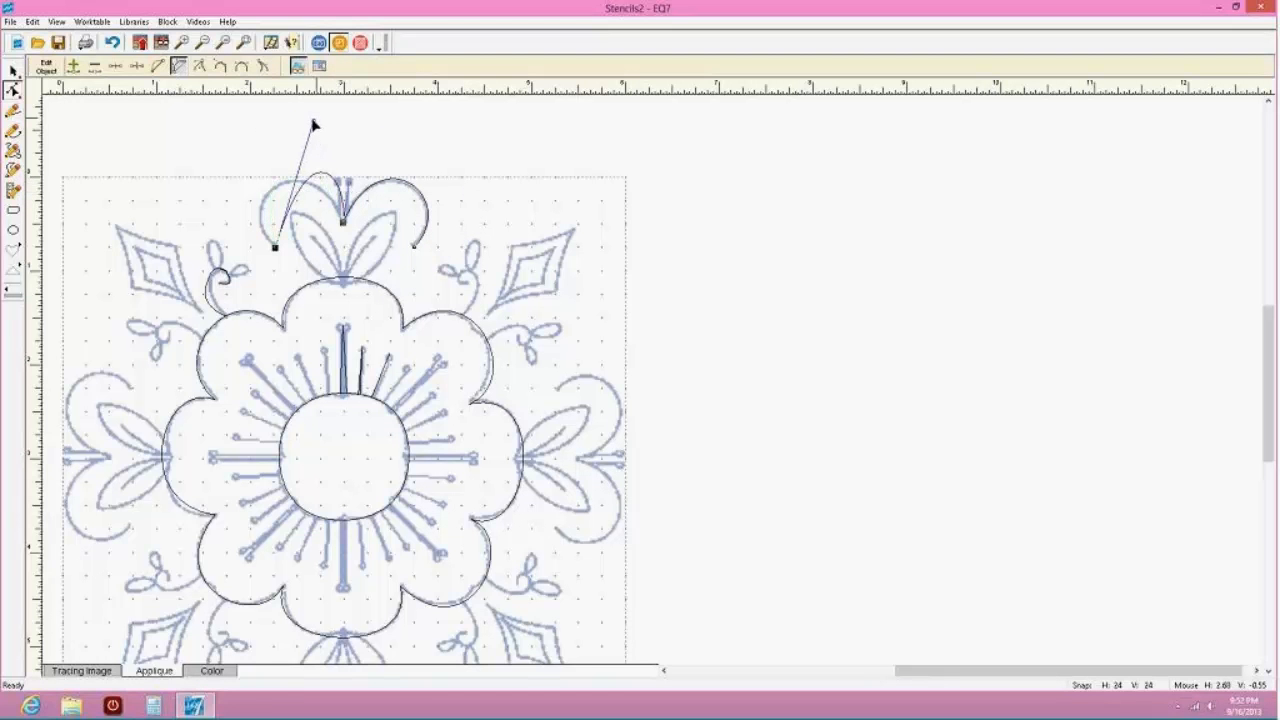
{"action": "left_click_drag", "start_coordinate": [313, 121], "coordinate": [207, 175]}
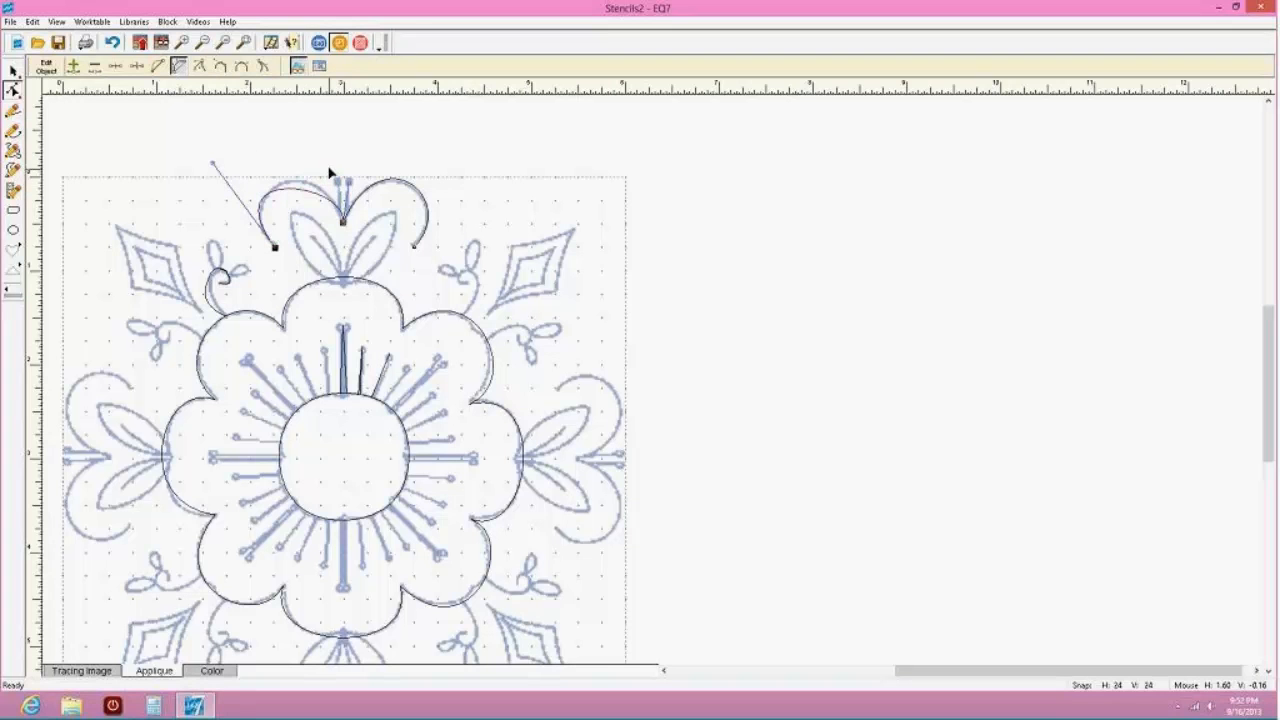
{"action": "mouse_move", "coordinate": [348, 176]}
{"action": "left_mouse_down"}
{"action": "mouse_move", "coordinate": [355, 164]}
{"action": "mouse_move", "coordinate": [338, 158]}
{"action": "left_mouse_up"}
{"action": "left_click_drag", "start_coordinate": [212, 164], "coordinate": [223, 167]}
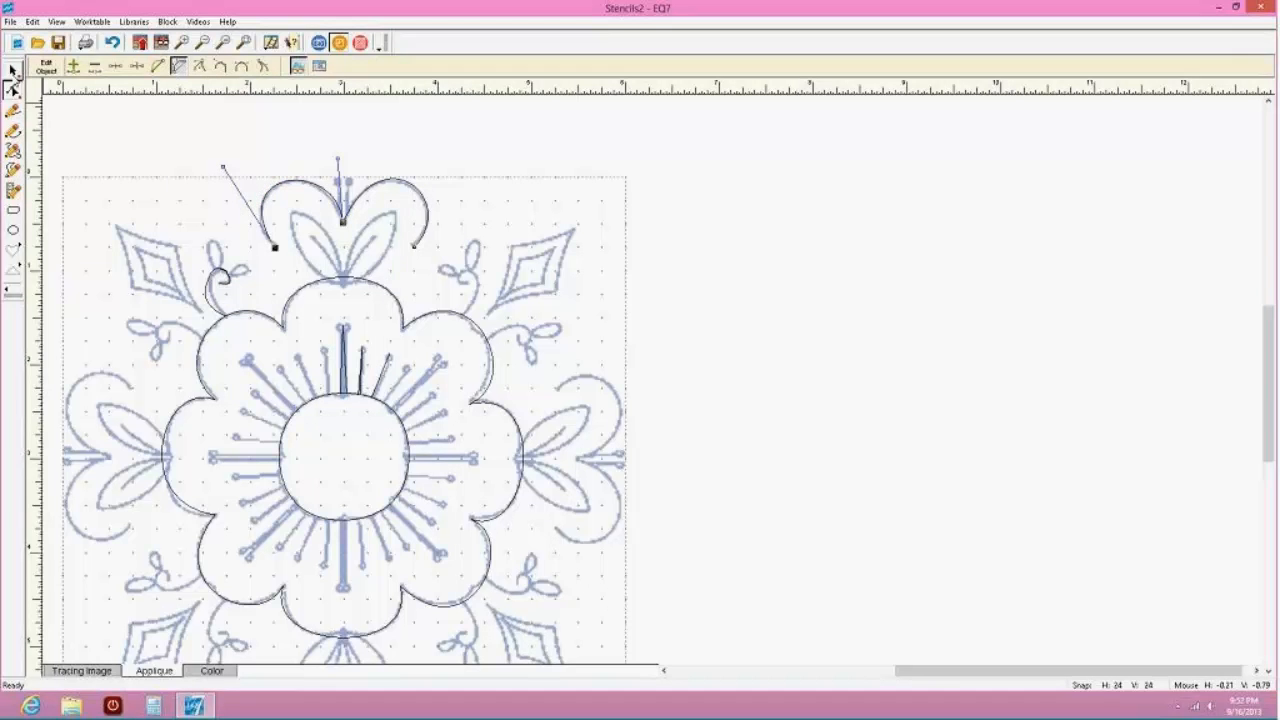
Duplicate the double-arc curve, align the copy over the original, and check the drawing on the Color layer before returning to Applique
{"action": "left_click", "coordinate": [13, 71]}
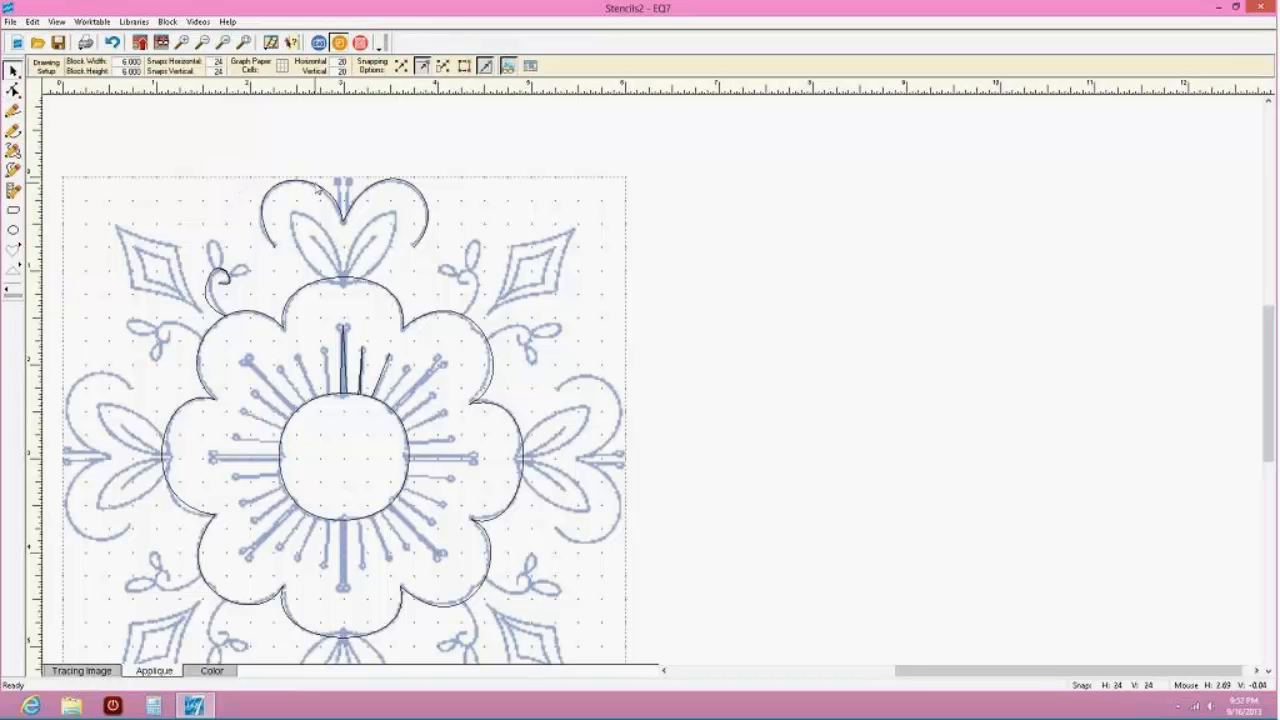
{"action": "left_click", "coordinate": [318, 188]}
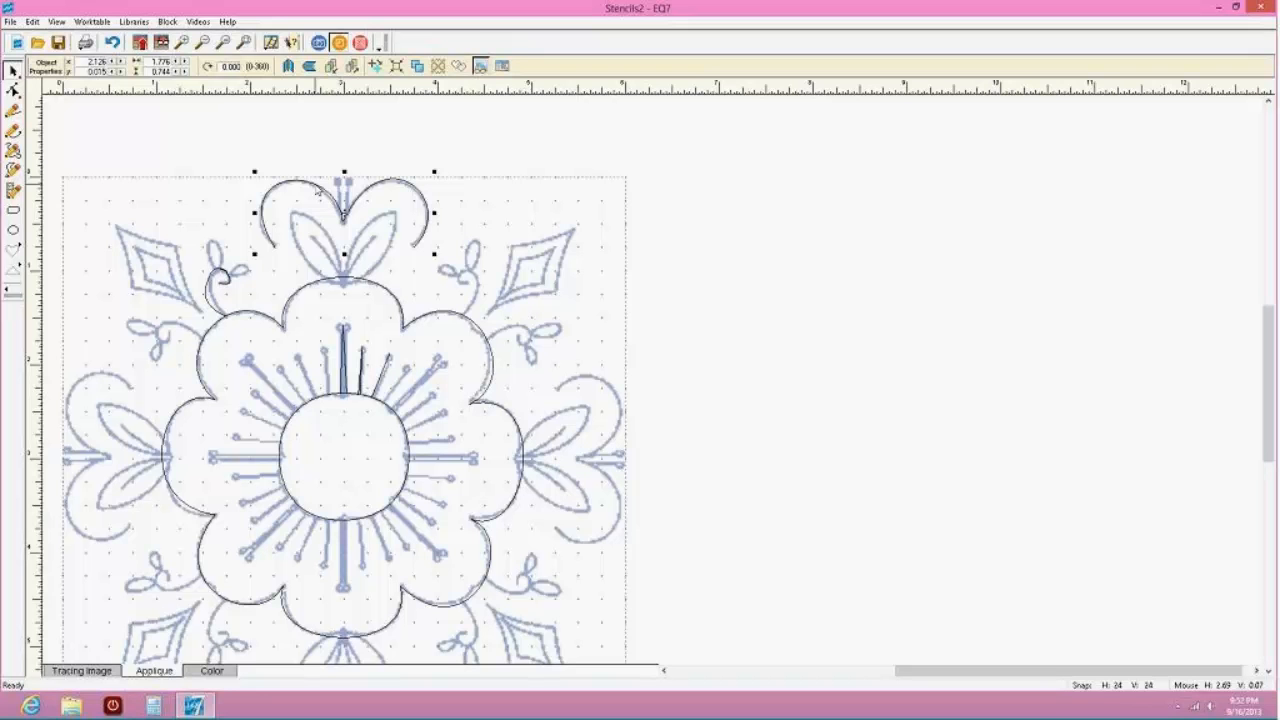
{"action": "key", "text": "ctrl+v"}
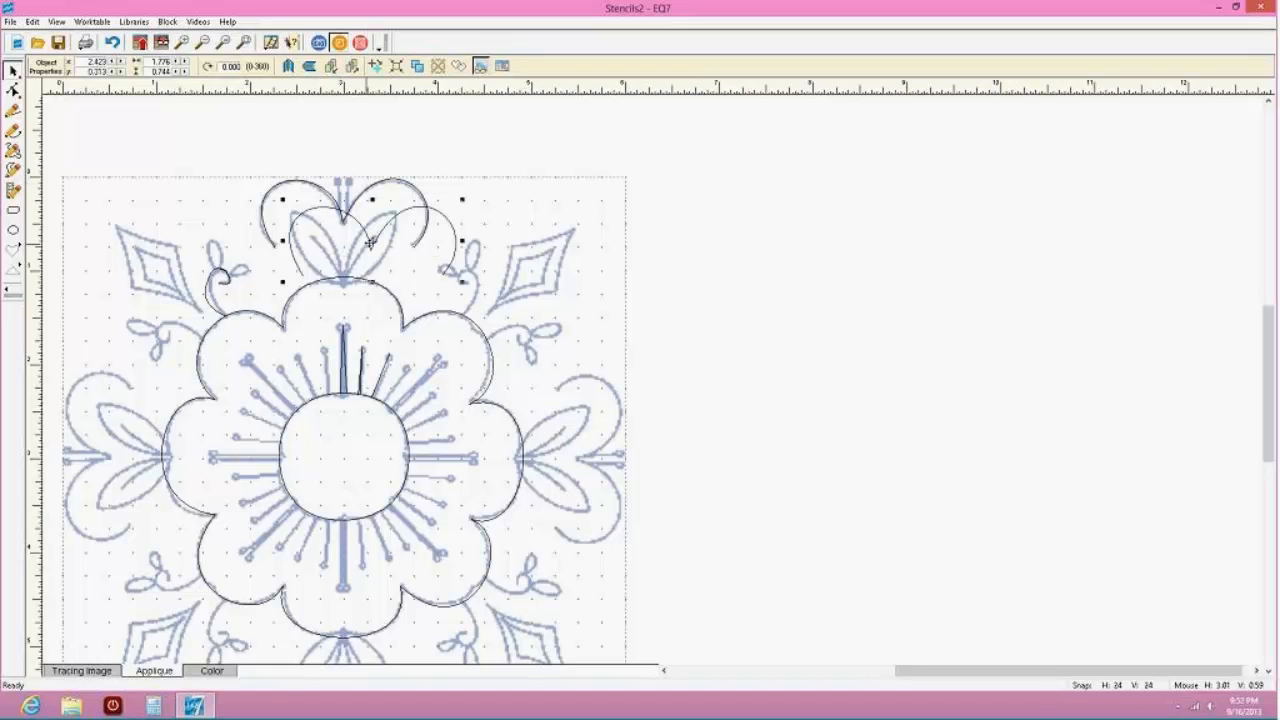
{"action": "left_click_drag", "start_coordinate": [372, 241], "coordinate": [342, 214]}
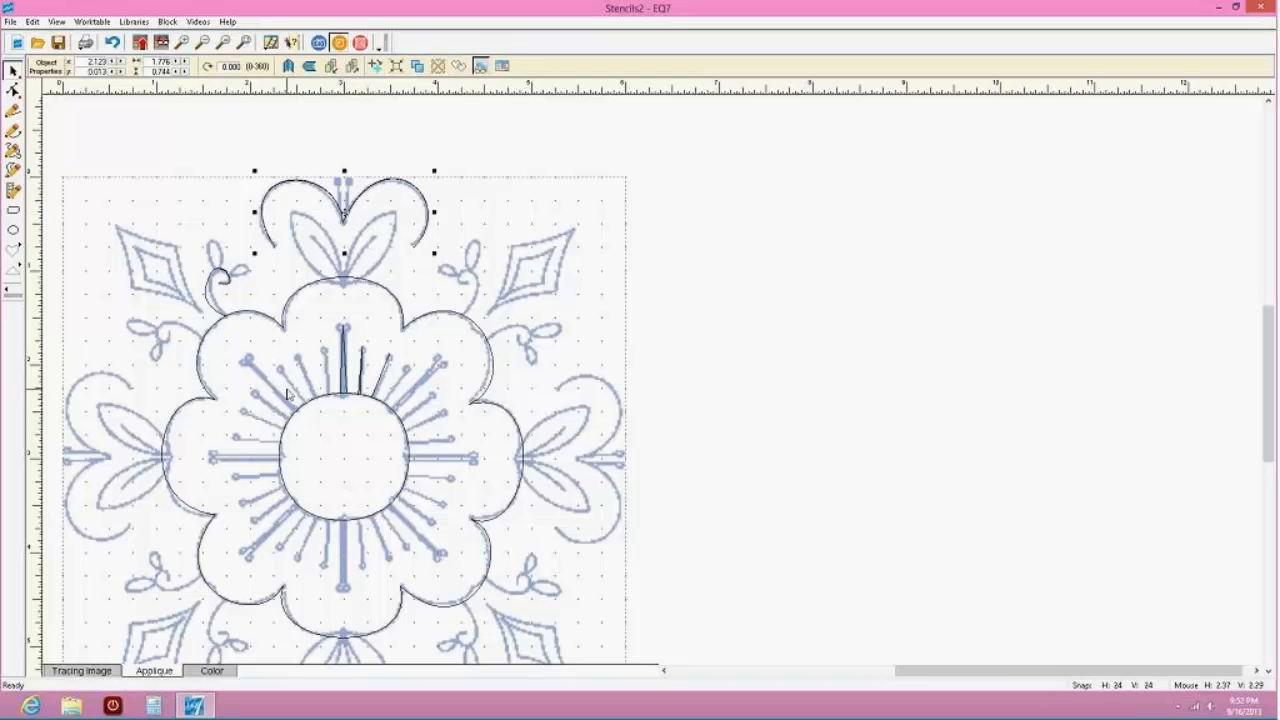
{"action": "left_click", "coordinate": [212, 671]}
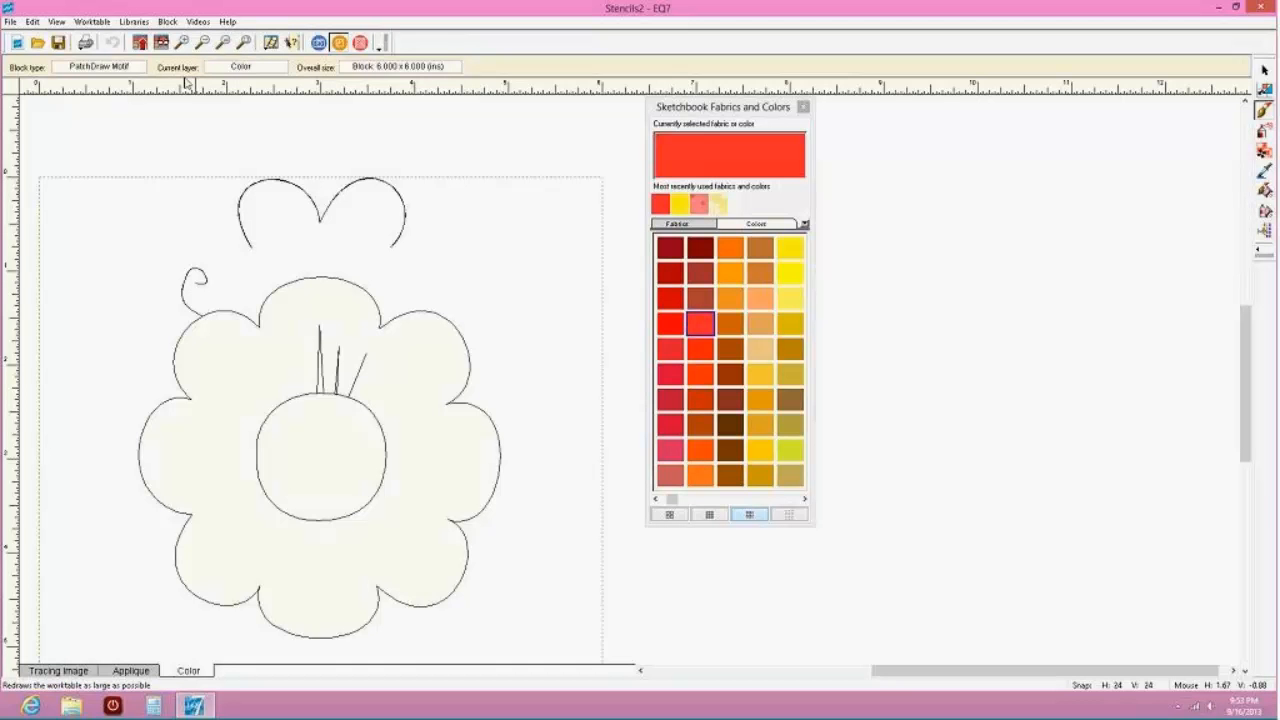
{"action": "left_click", "coordinate": [143, 671]}
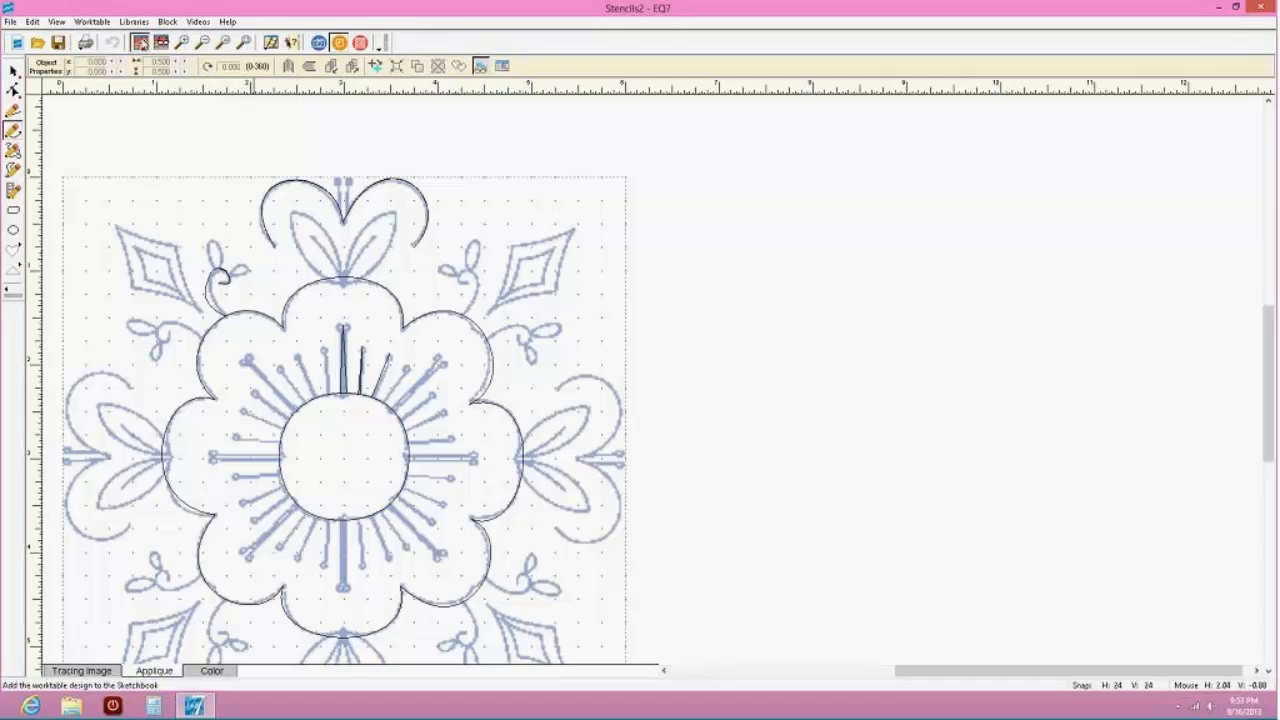
View the project Sketchbook's stencil blocks, select the Meander Quilting design to examine it, and close the Sketchbook
{"action": "left_click", "coordinate": [160, 43]}
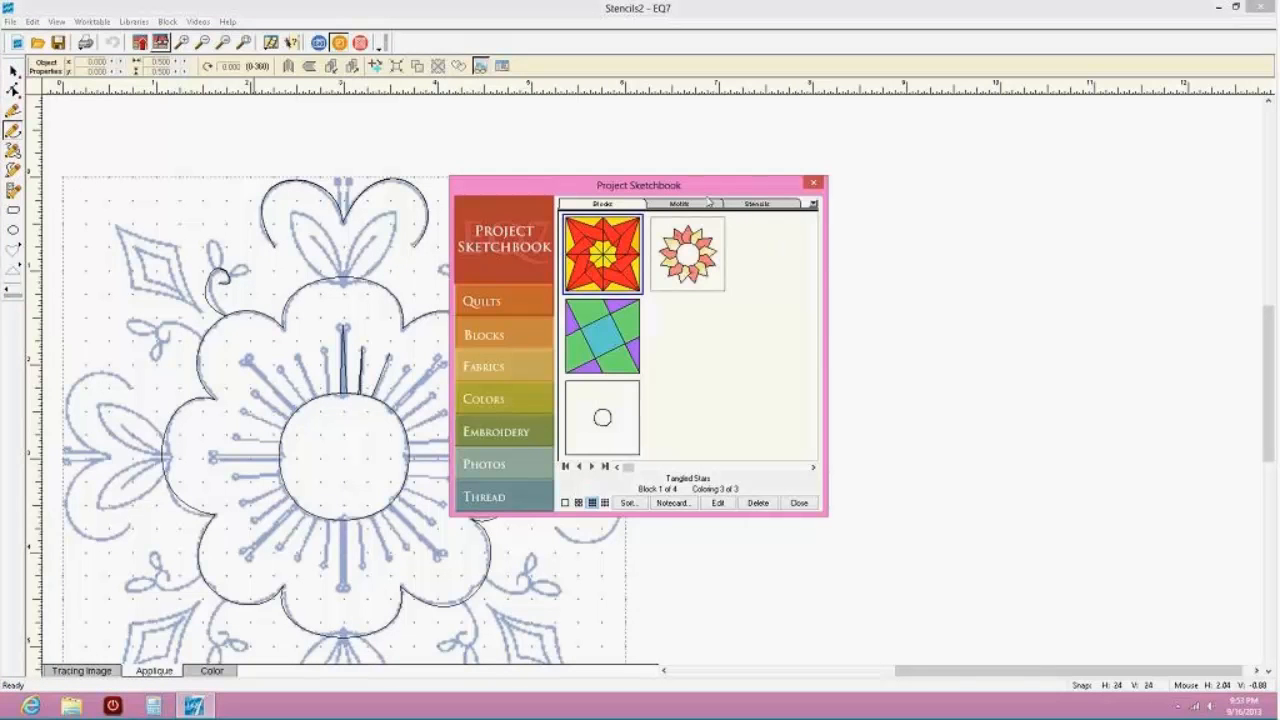
{"action": "left_click", "coordinate": [757, 204]}
{"action": "left_click", "coordinate": [623, 408]}
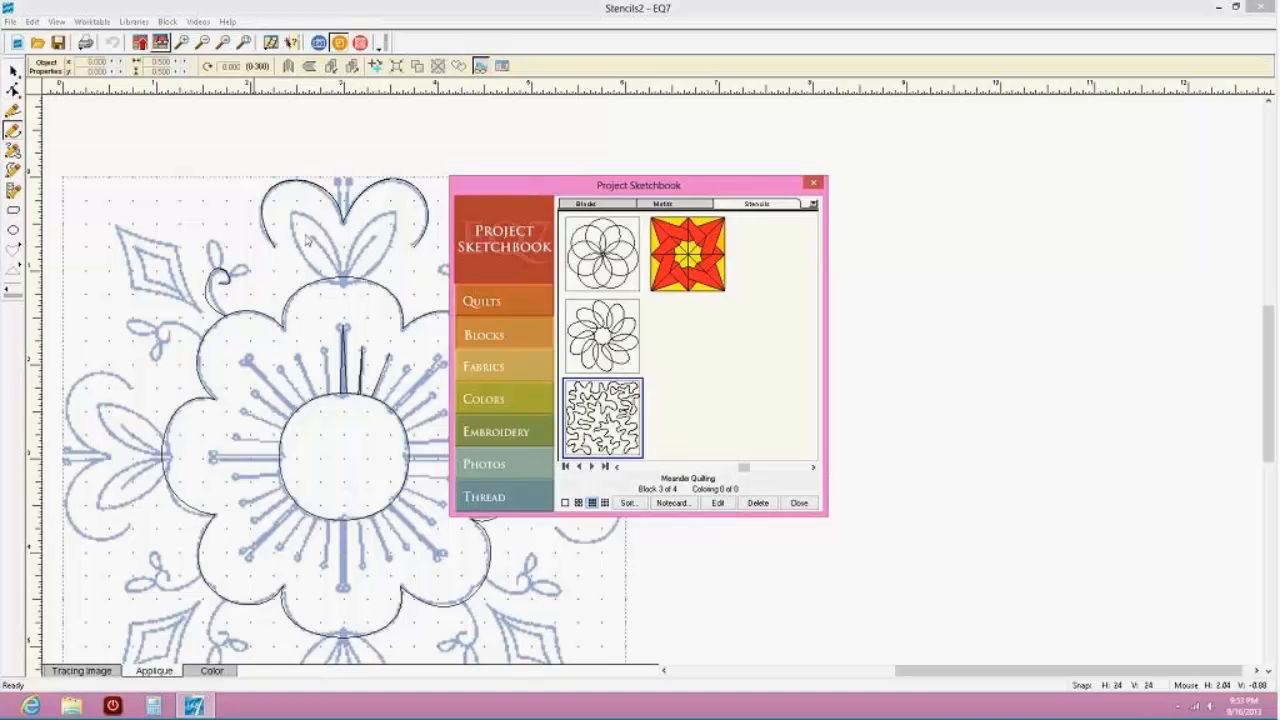
{"action": "left_click", "coordinate": [799, 503]}
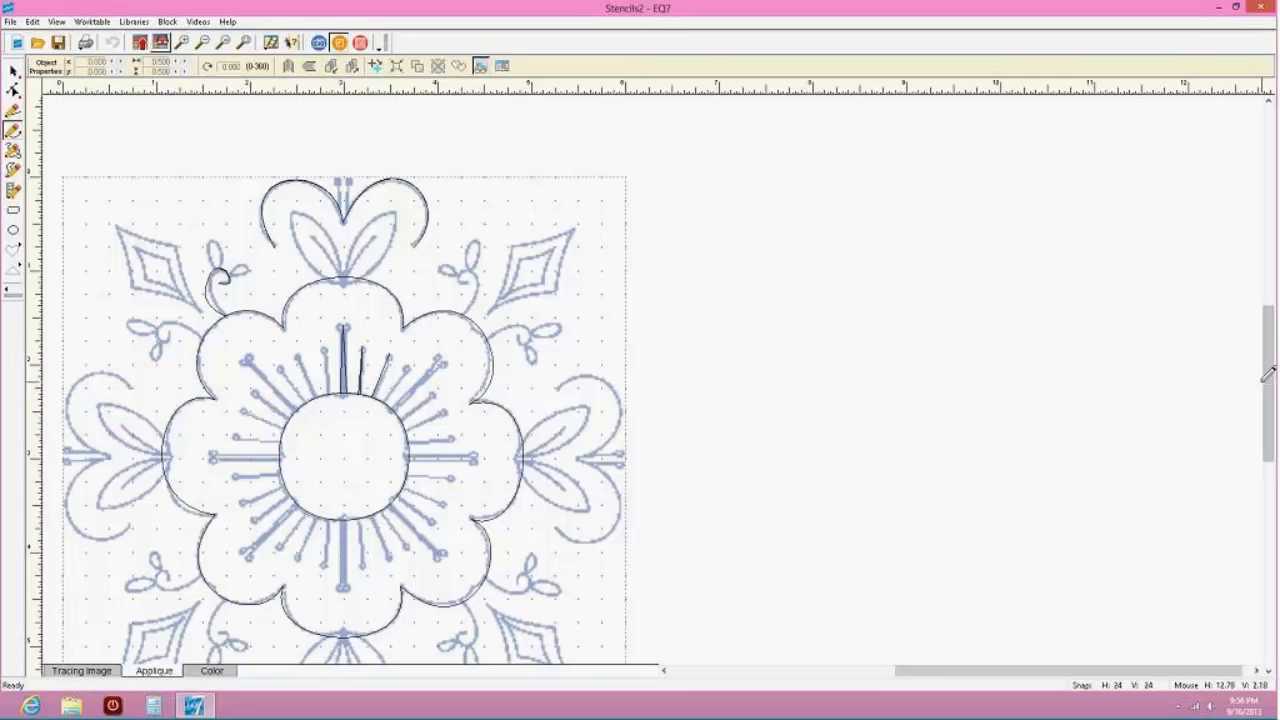
Add the flower drawing to the Sketchbook and start a new PatchDraw Motif block
{"action": "left_click_drag", "start_coordinate": [1267, 373], "coordinate": [1268, 426]}
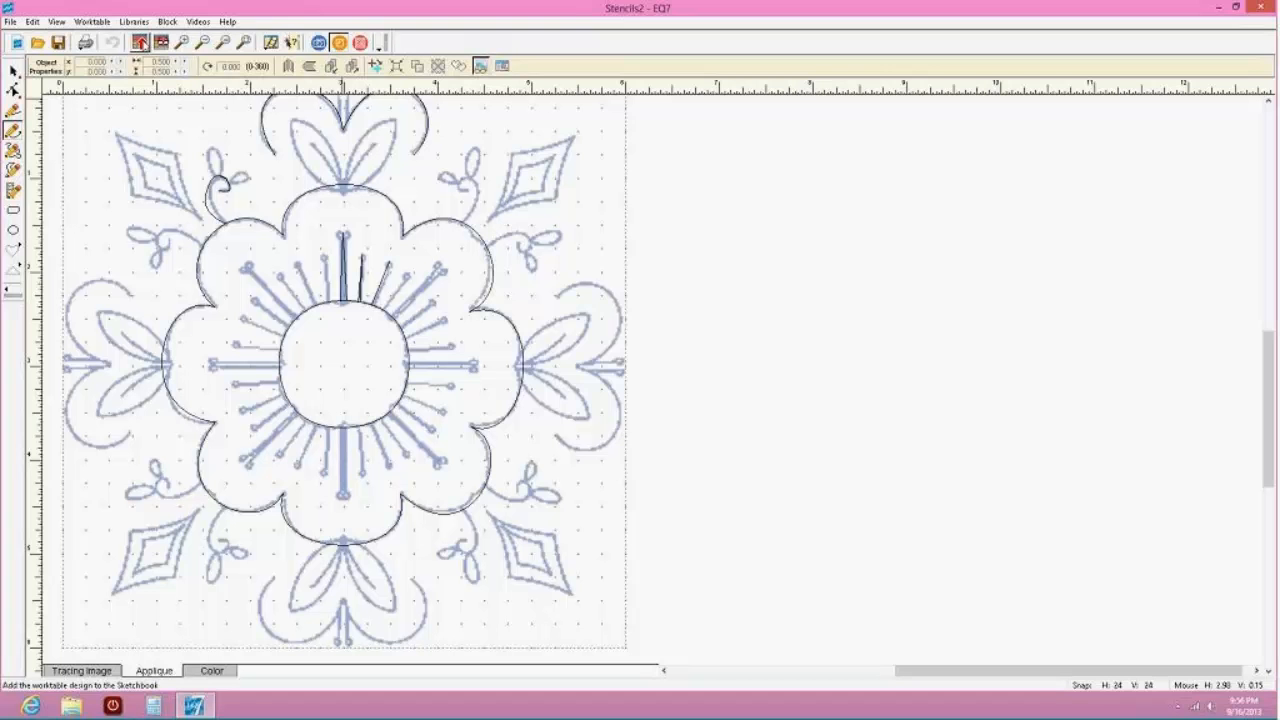
{"action": "left_click", "coordinate": [160, 42]}
{"action": "left_click", "coordinate": [653, 382]}
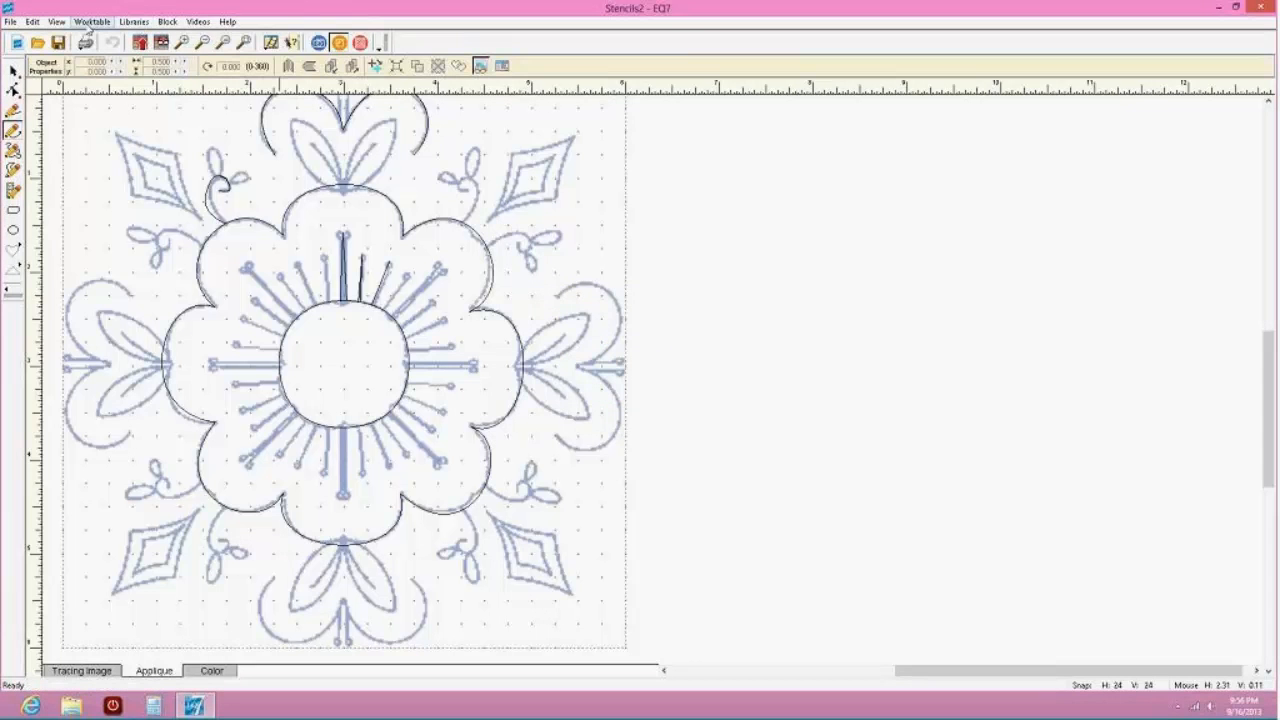
{"action": "left_click", "coordinate": [168, 22]}
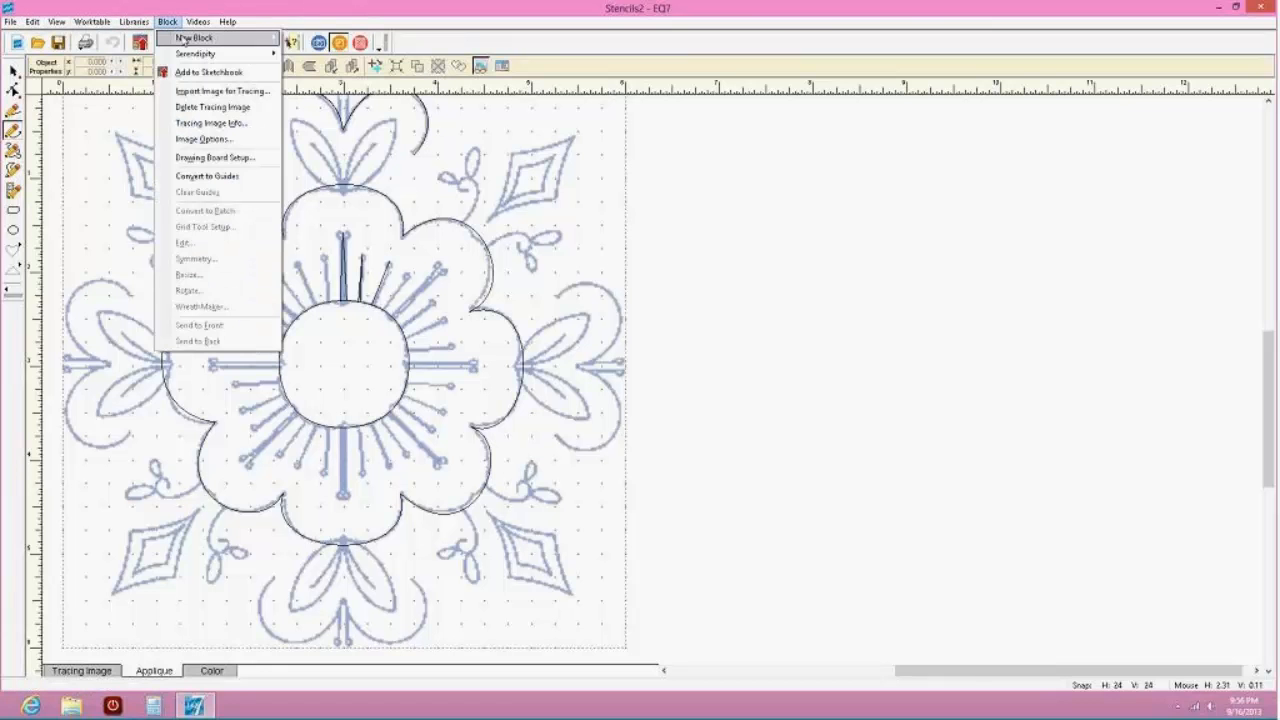
{"action": "mouse_move", "coordinate": [215, 38]}
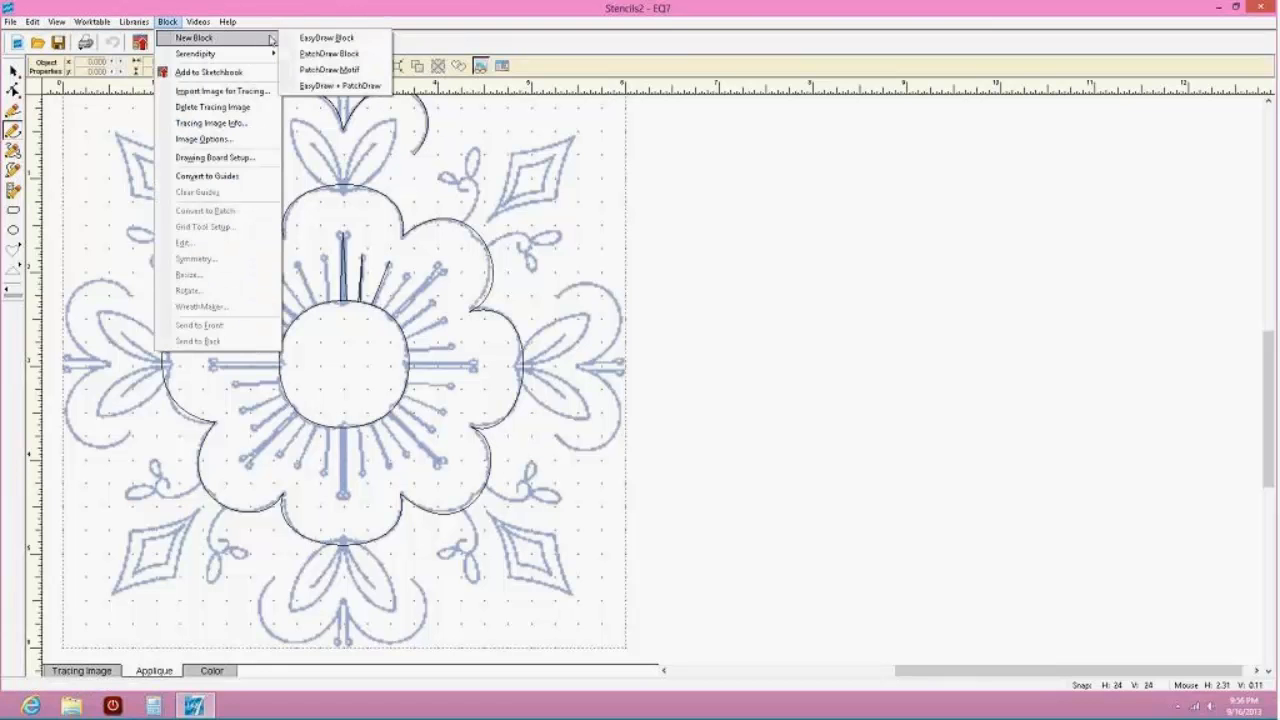
{"action": "left_click", "coordinate": [318, 70]}
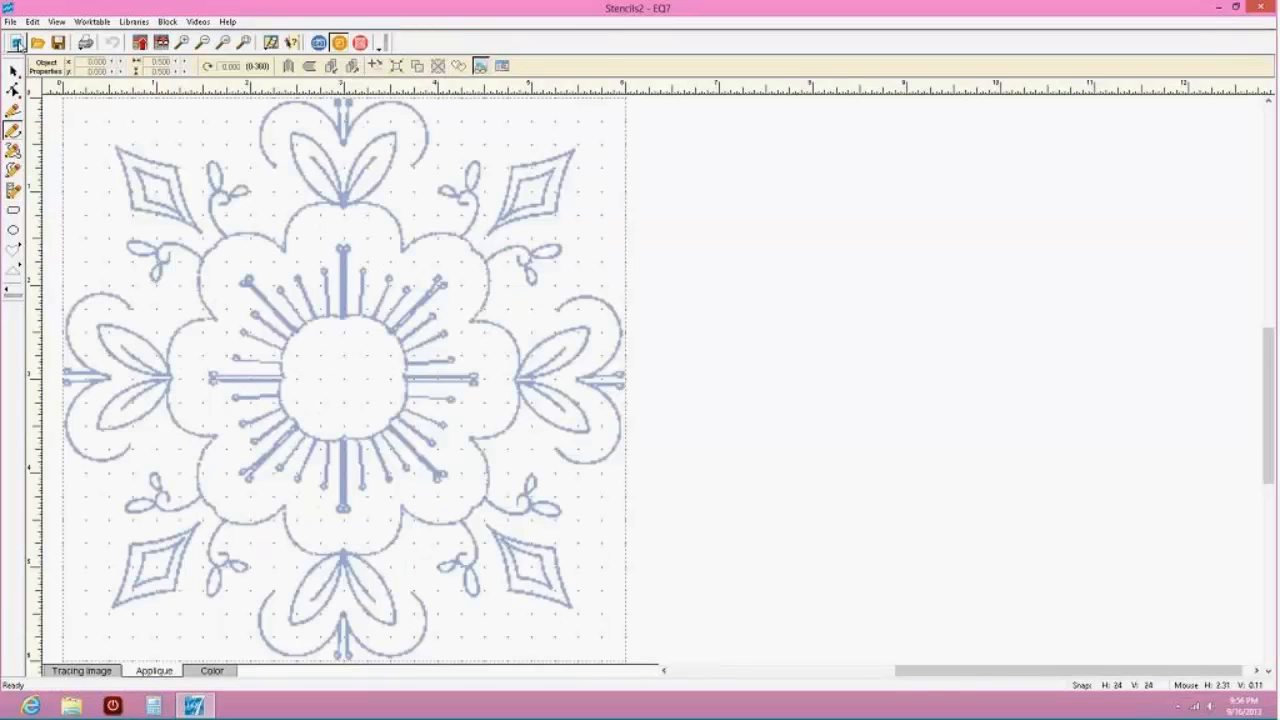
Start importing a new tracing image on the Tracing Image layer without saving the current one, and browse to the HD-PCTU2 drive
{"action": "left_click", "coordinate": [62, 672]}
{"action": "left_click", "coordinate": [13, 70]}
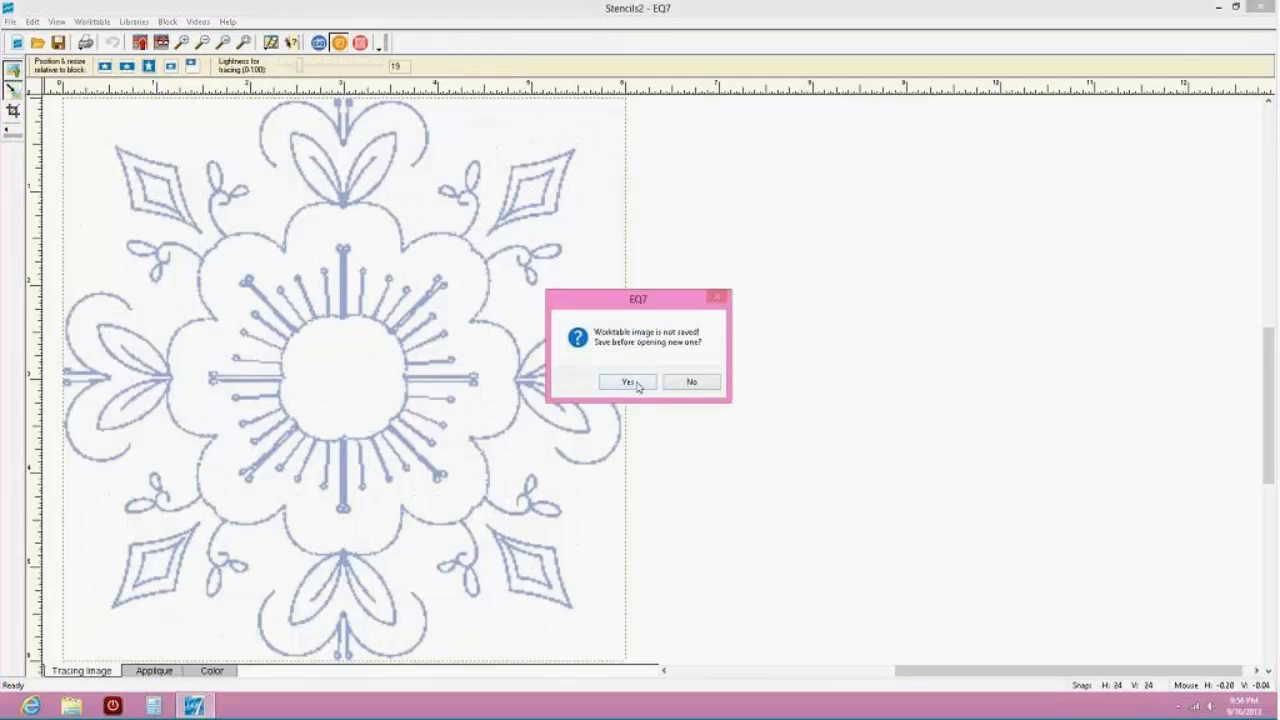
{"action": "left_click", "coordinate": [691, 381]}
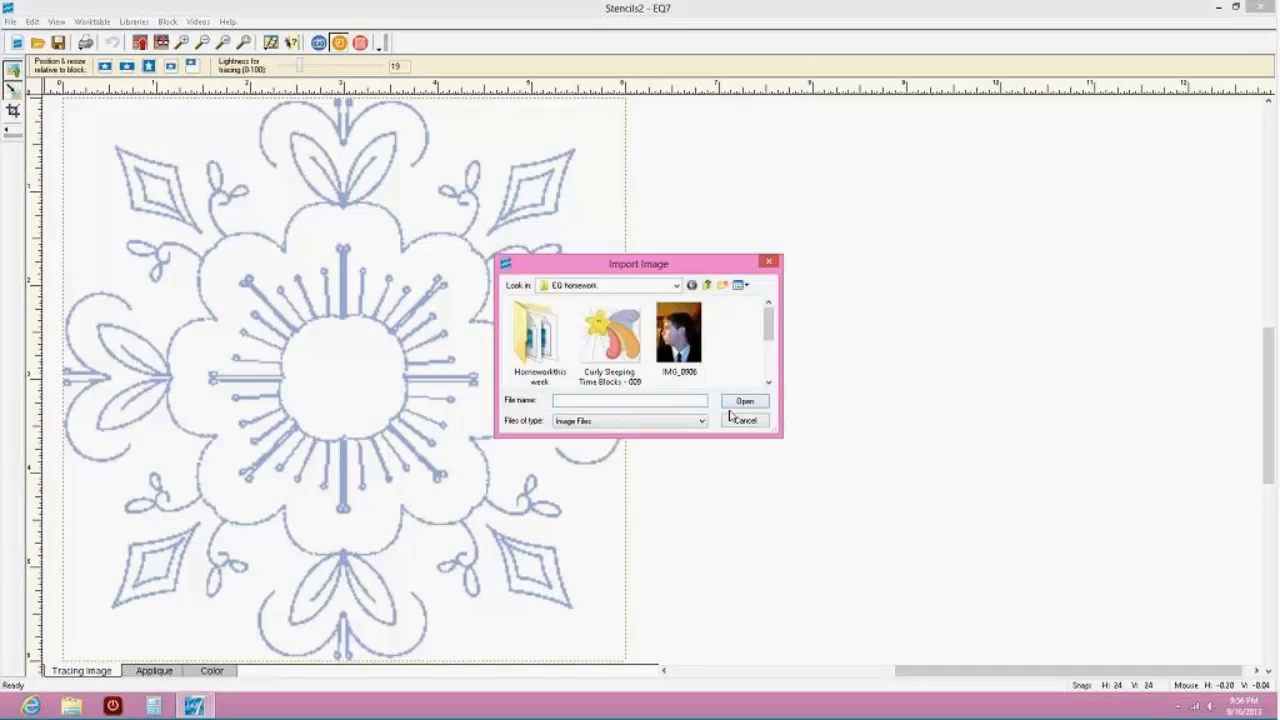
{"action": "left_click", "coordinate": [643, 288]}
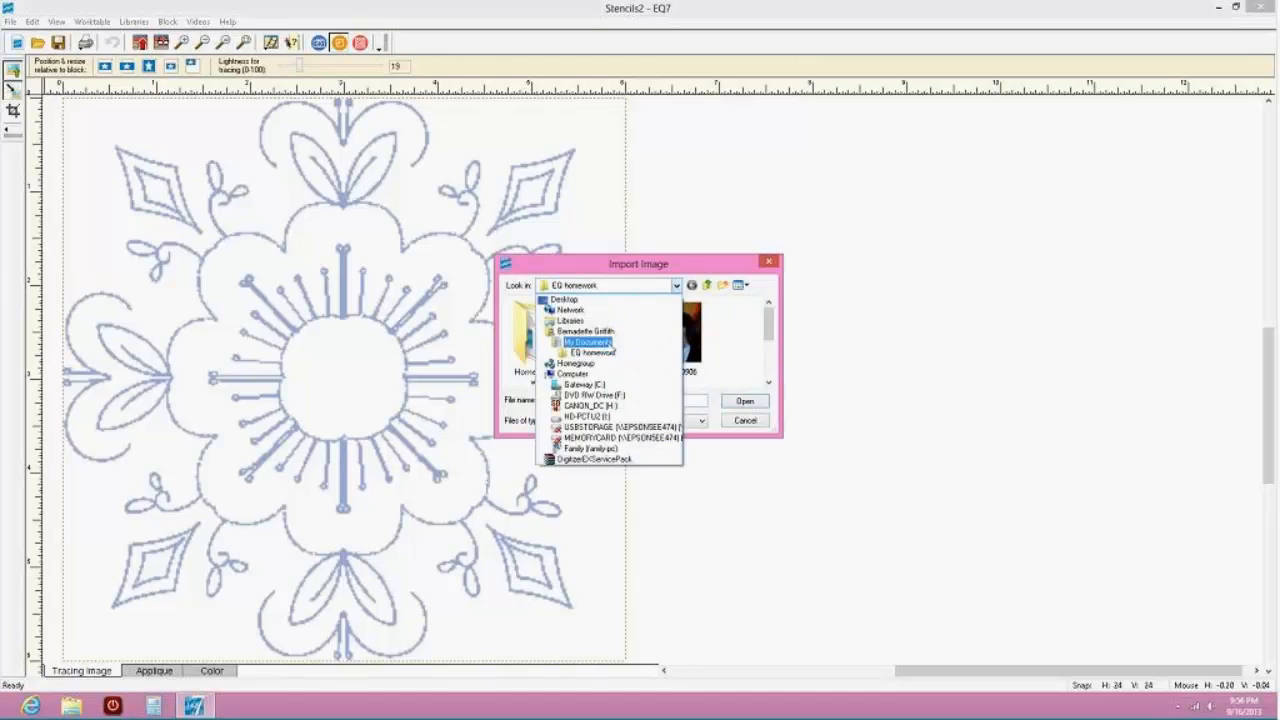
{"action": "left_click", "coordinate": [600, 411]}
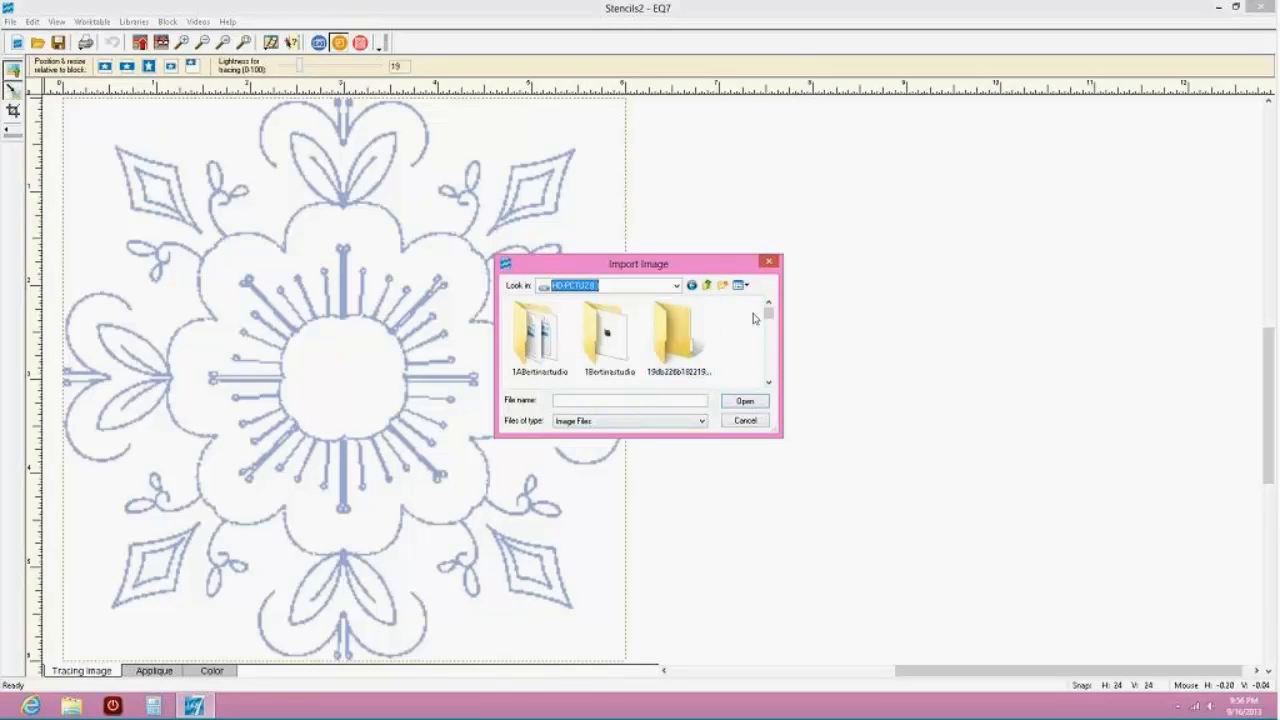
Open the Designs and Purchased folder on the drive, and its Digitizing Artwork subfolder
{"action": "left_click_drag", "start_coordinate": [768, 314], "coordinate": [772, 332]}
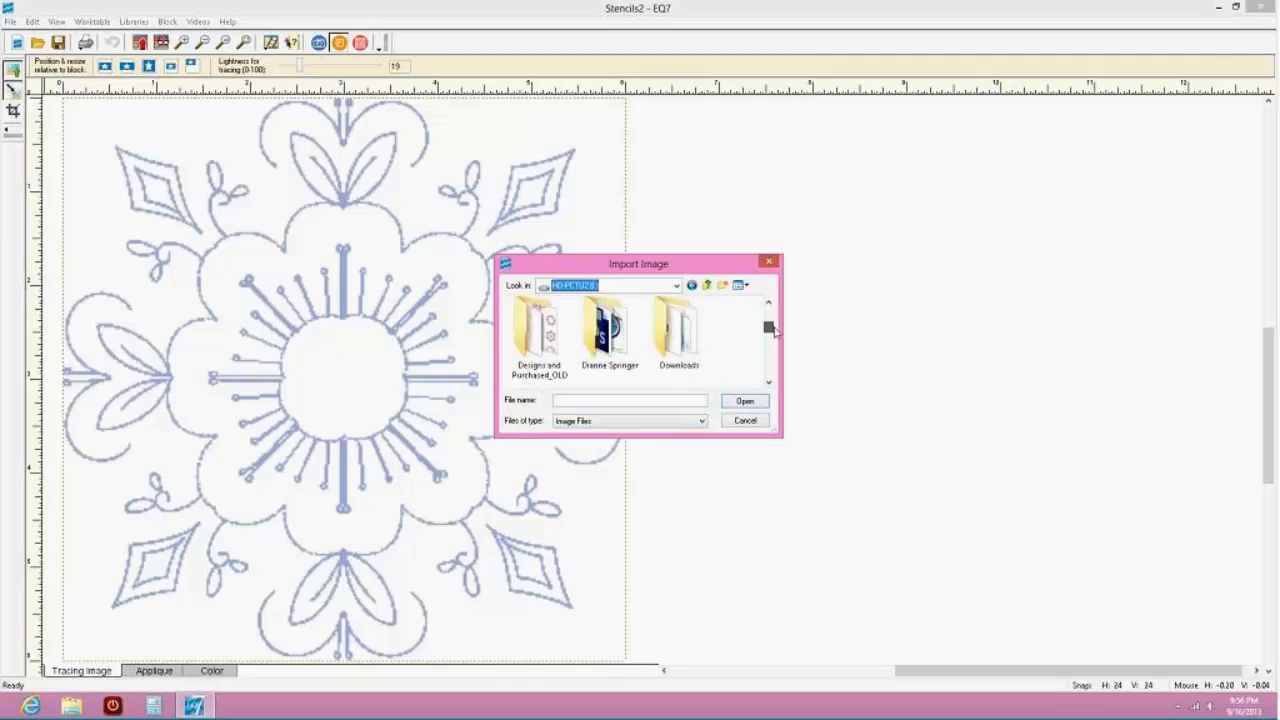
{"action": "left_click", "coordinate": [768, 382]}
{"action": "left_click", "coordinate": [768, 304]}
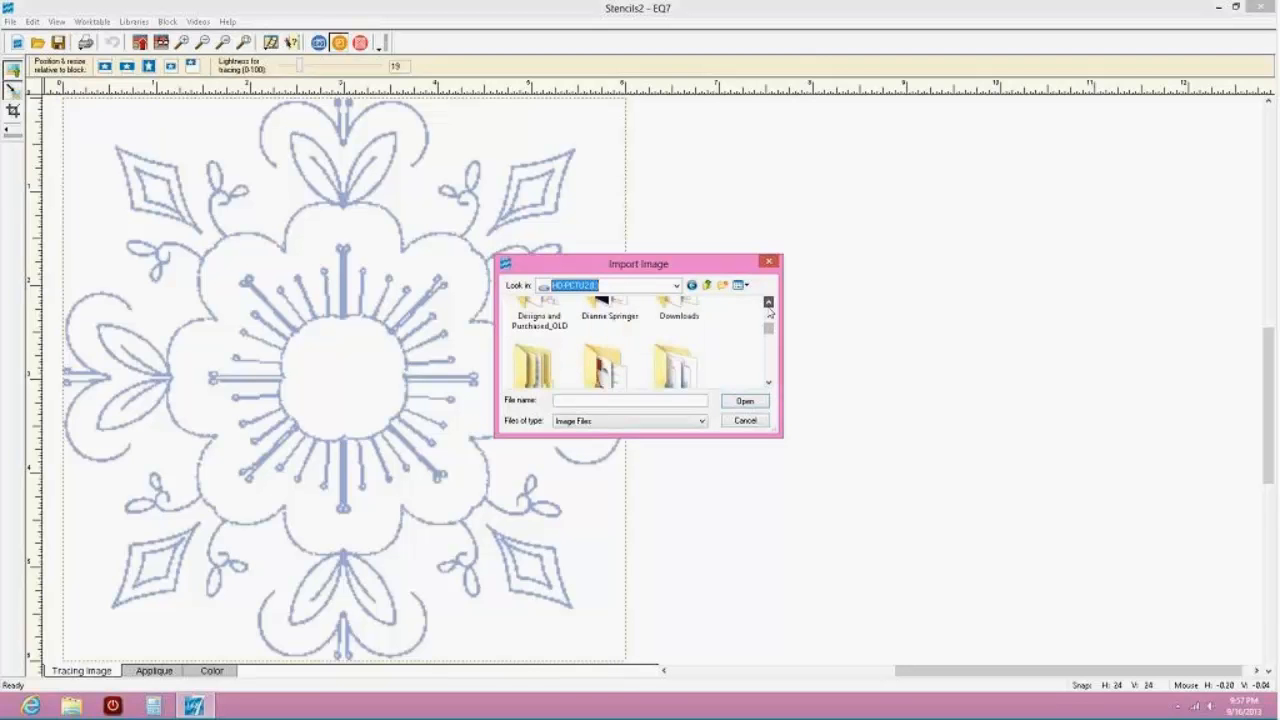
{"action": "left_click", "coordinate": [768, 304]}
{"action": "double_click", "coordinate": [658, 340]}
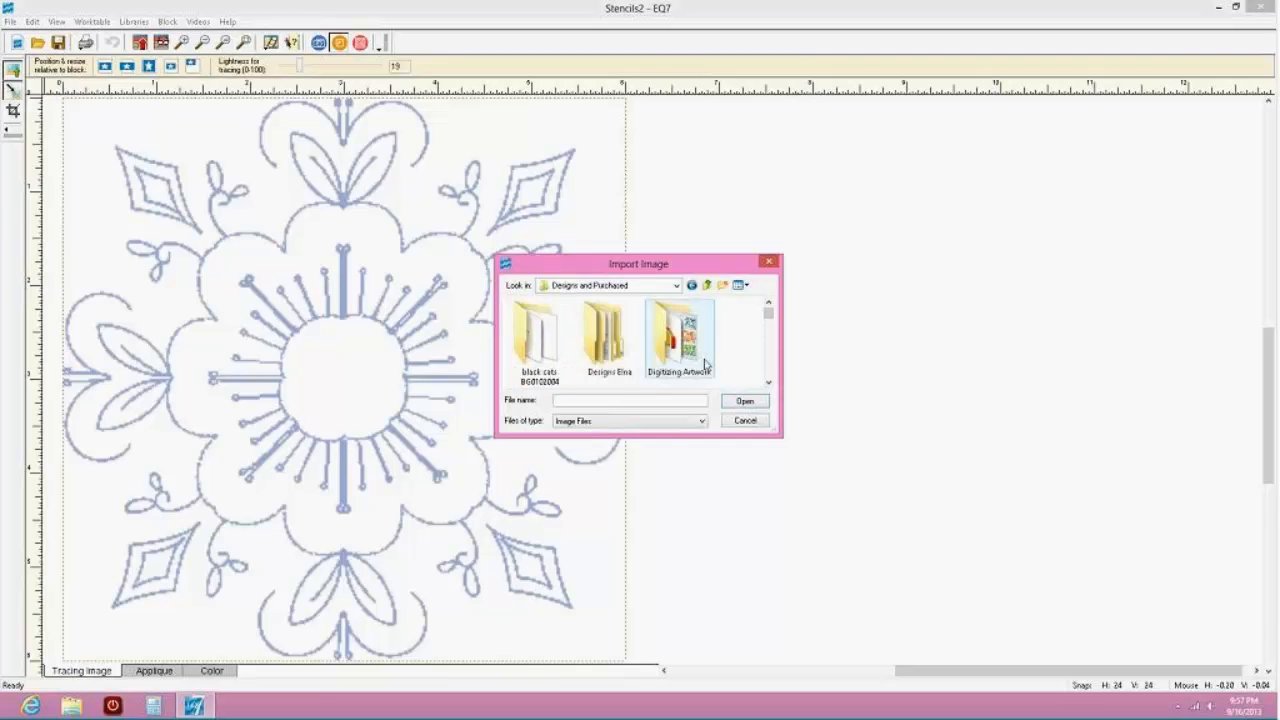
{"action": "double_click", "coordinate": [672, 345]}
{"action": "double_click", "coordinate": [674, 345]}
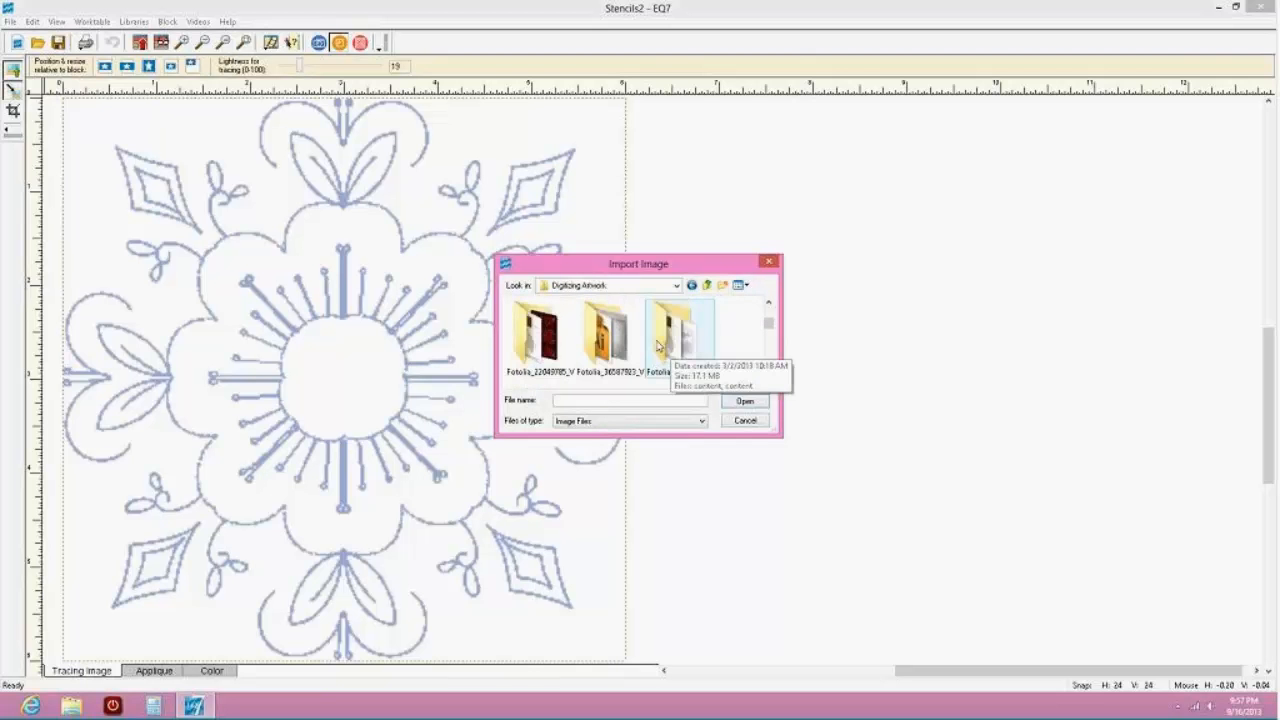
Open the Image for Bertina Studio folder and its Quilt BLocks subfolder
{"action": "scroll", "coordinate": [662, 345], "scroll_direction": "down", "scroll_amount": 2}
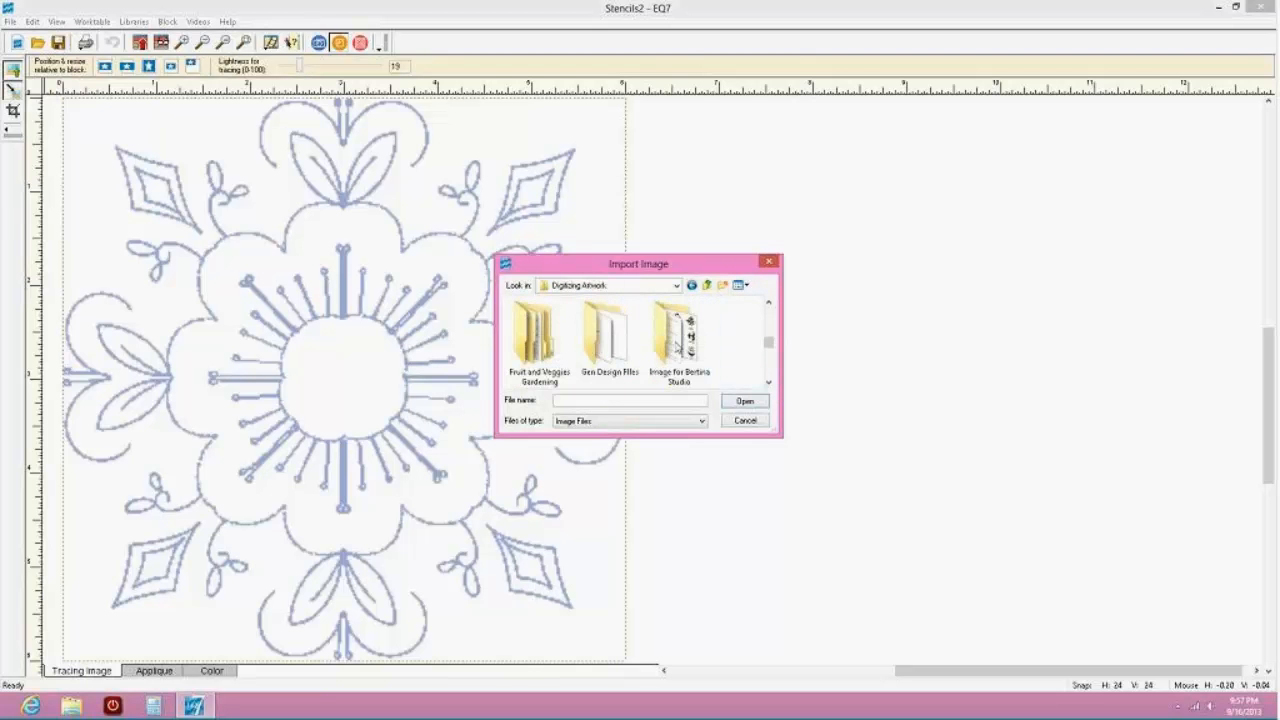
{"action": "double_click", "coordinate": [677, 346]}
{"action": "scroll", "coordinate": [647, 357], "scroll_direction": "down", "scroll_amount": 5}
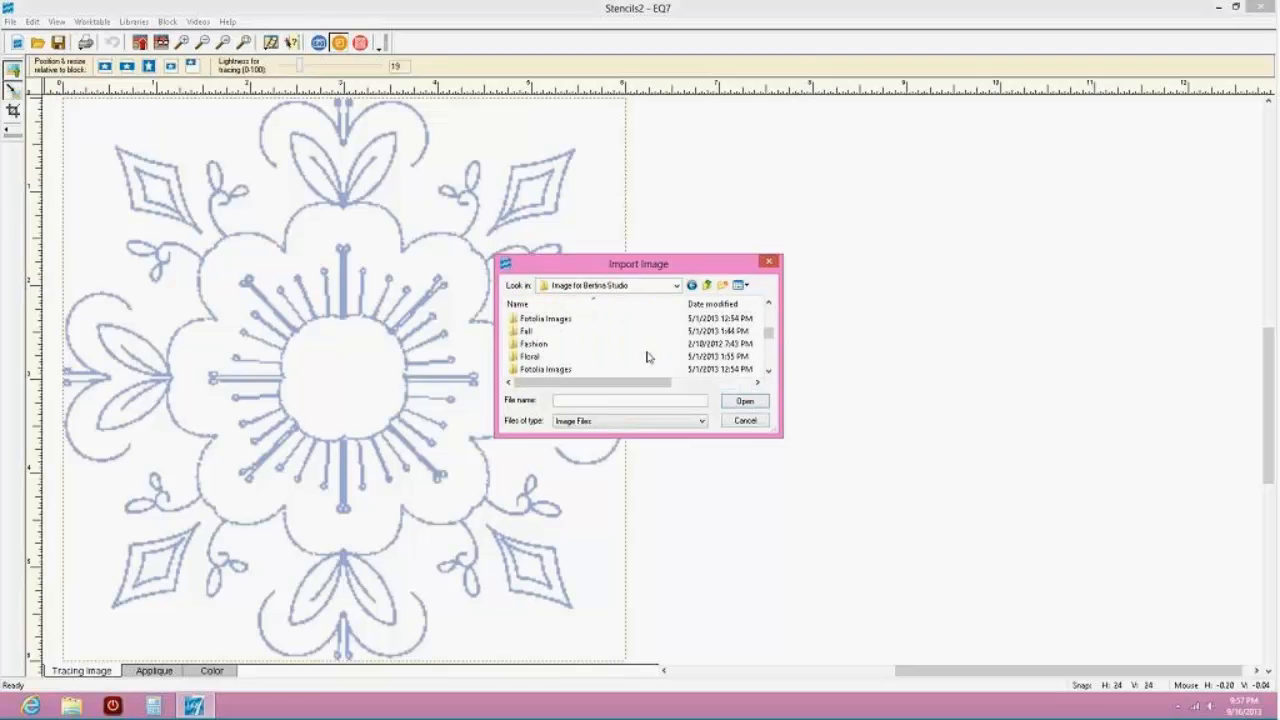
{"action": "scroll", "coordinate": [647, 357], "scroll_direction": "down", "scroll_amount": 5}
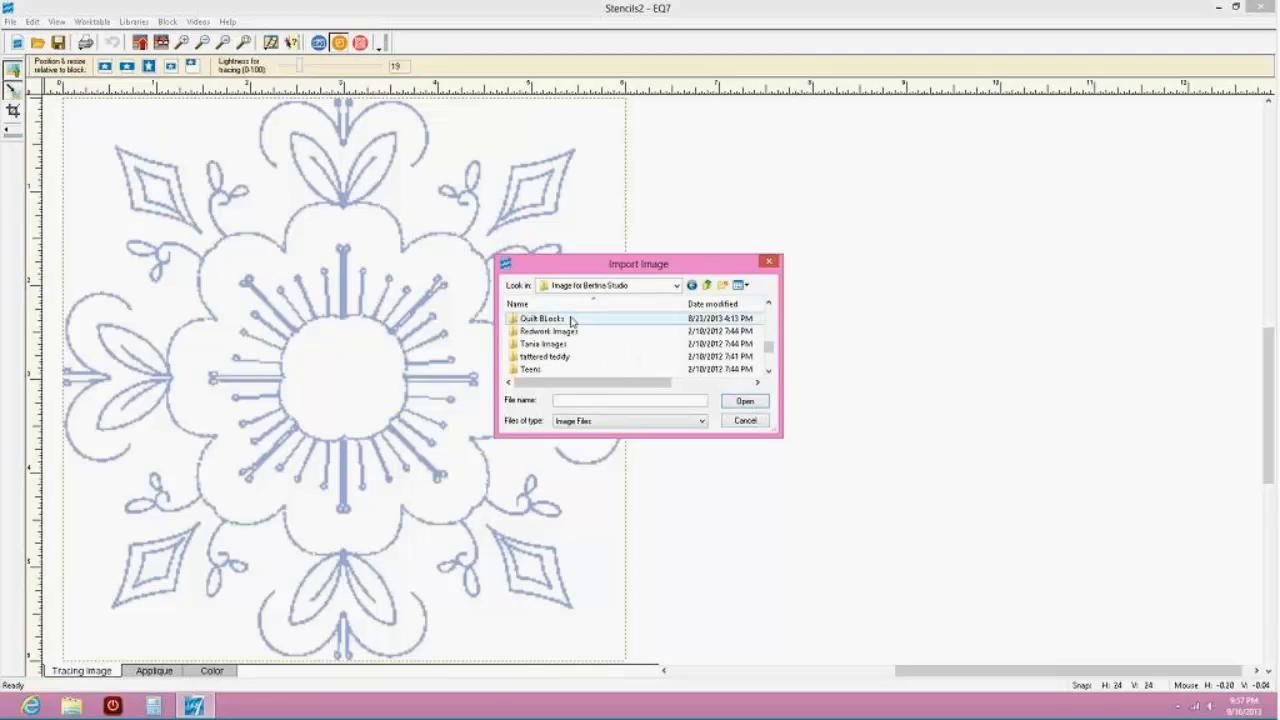
{"action": "left_click", "coordinate": [572, 320]}
{"action": "double_click", "coordinate": [572, 320]}
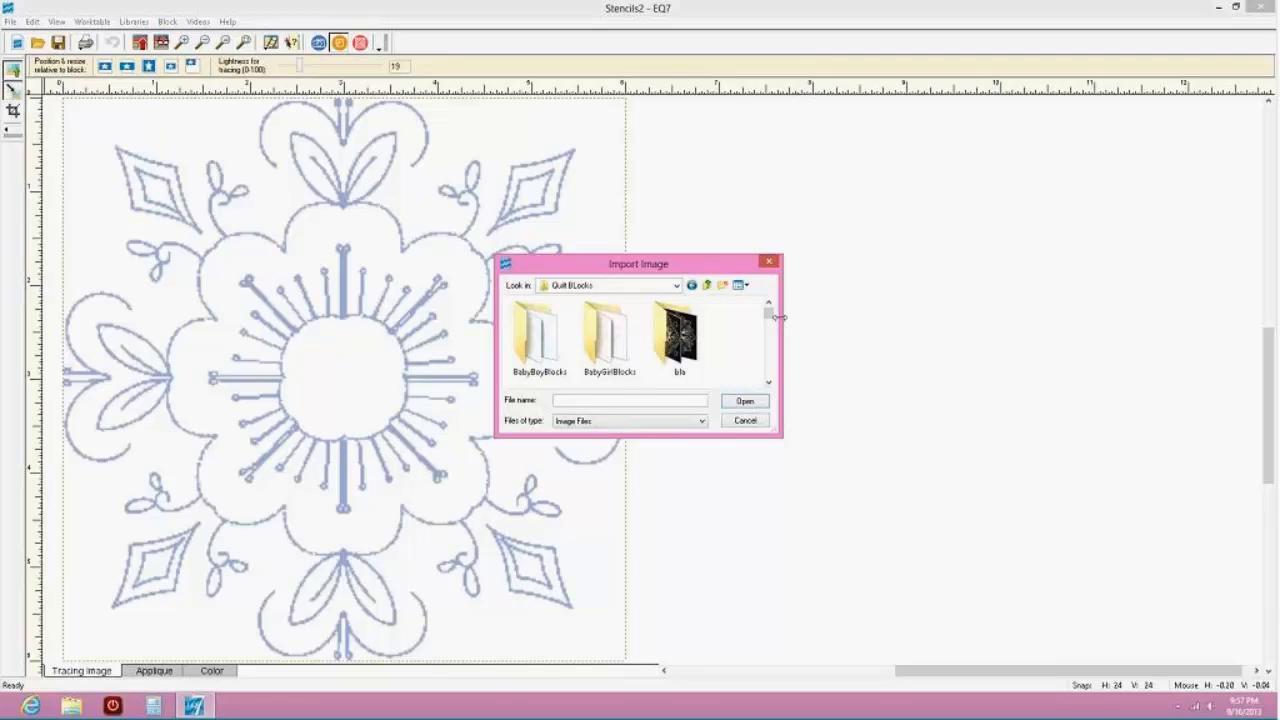
Look through the Quilt BLocks subfolders and open the elegance_in_a_line_WMF folder
{"action": "left_click_drag", "start_coordinate": [771, 321], "coordinate": [772, 375]}
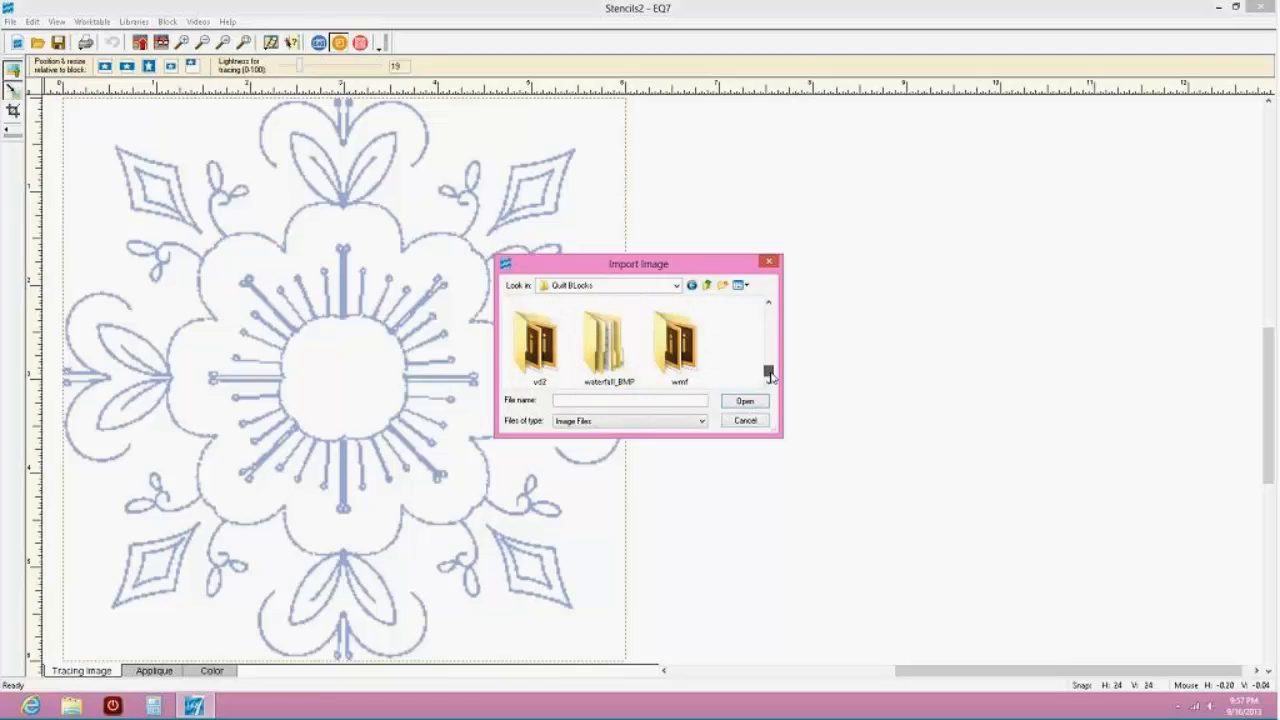
{"action": "left_click", "coordinate": [770, 305]}
{"action": "left_click", "coordinate": [770, 305]}
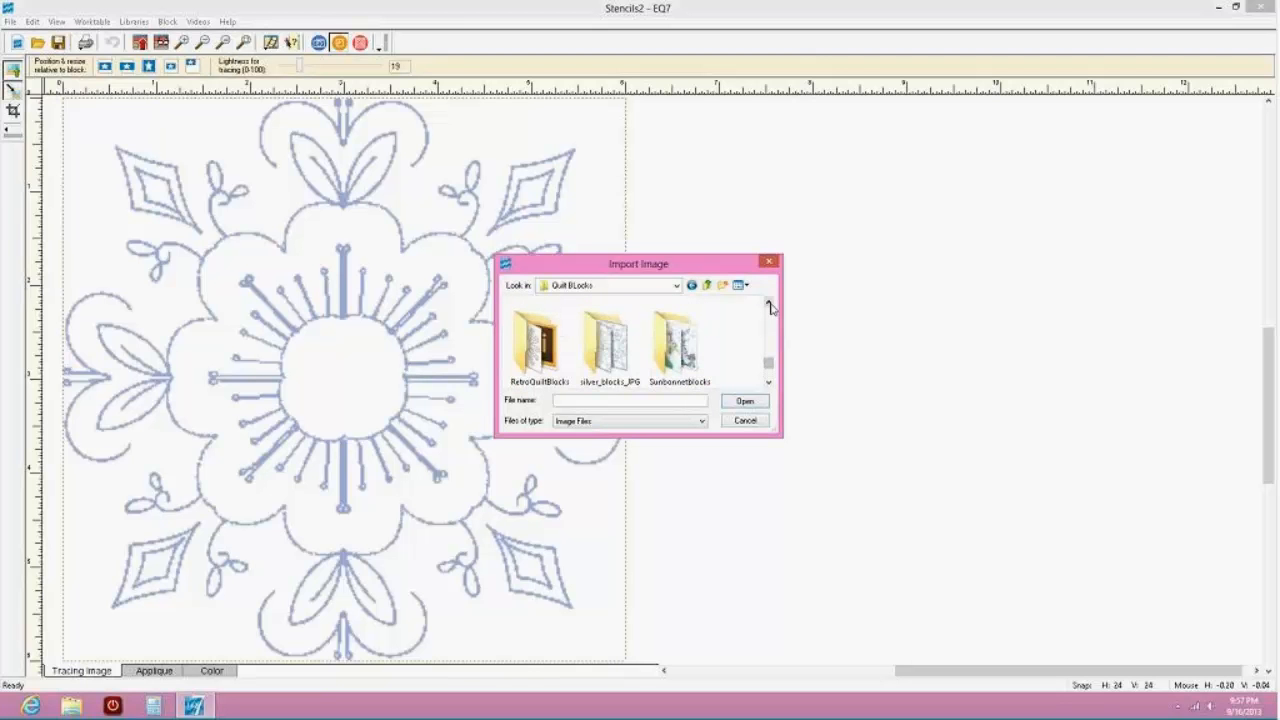
{"action": "left_click", "coordinate": [770, 305]}
{"action": "left_click", "coordinate": [770, 305]}
{"action": "left_click", "coordinate": [770, 305]}
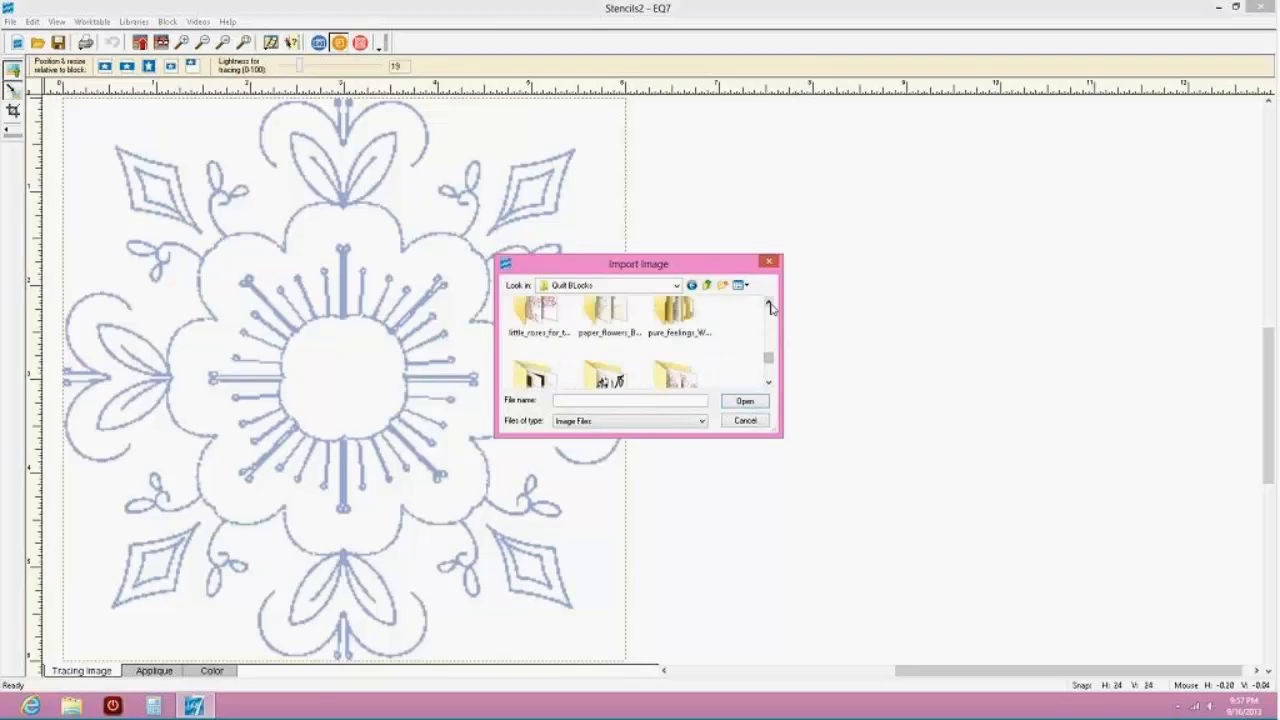
{"action": "left_click", "coordinate": [770, 383]}
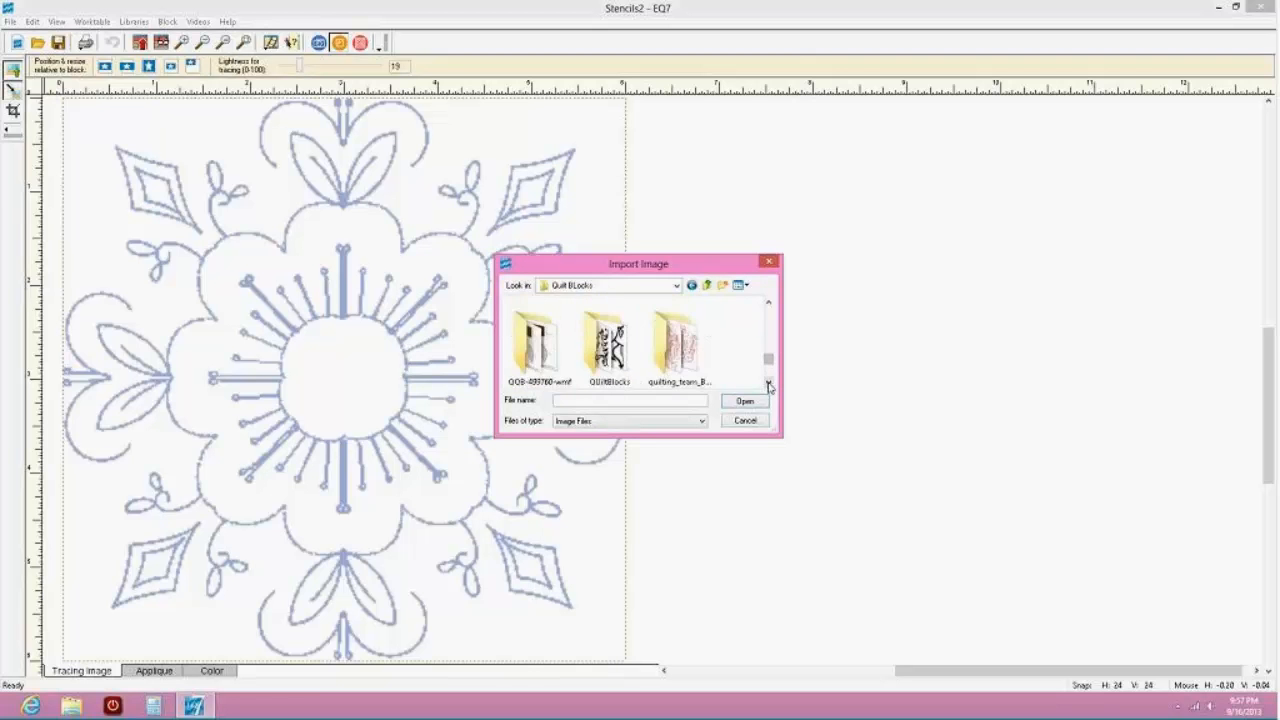
{"action": "left_click", "coordinate": [769, 304]}
{"action": "left_click", "coordinate": [769, 304]}
{"action": "left_click", "coordinate": [769, 304]}
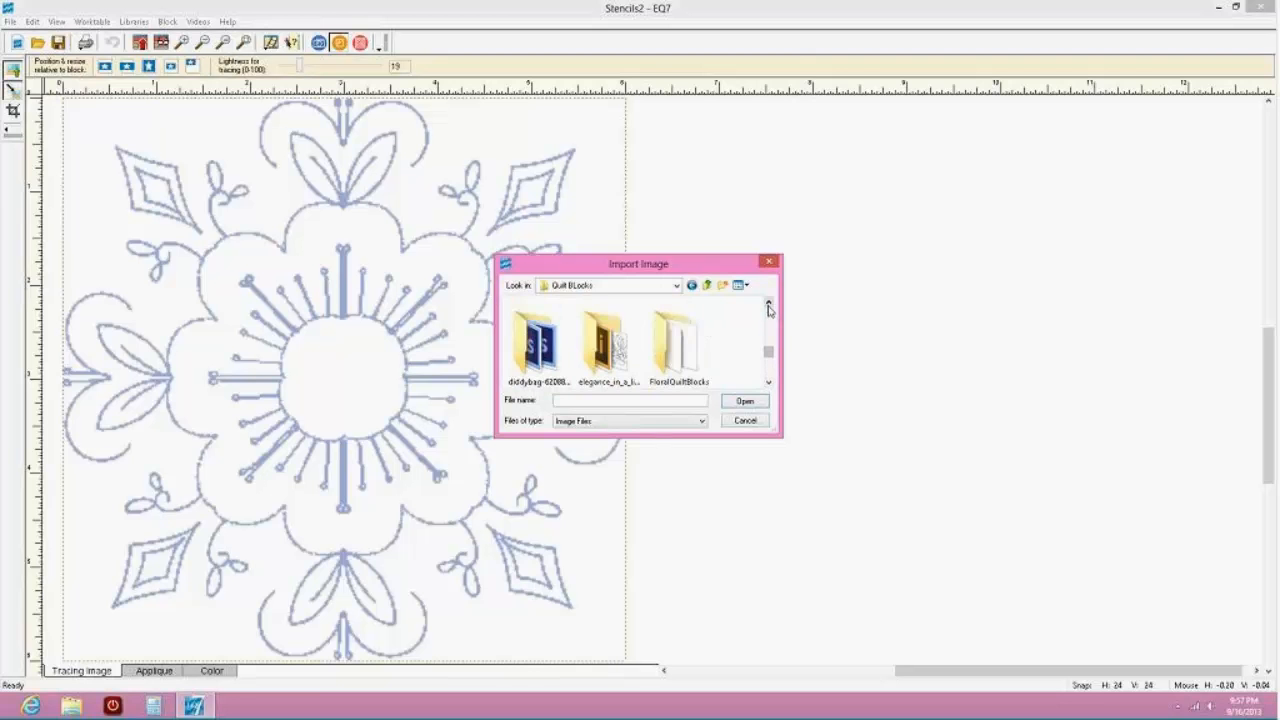
{"action": "left_click", "coordinate": [621, 367]}
{"action": "double_click", "coordinate": [621, 367]}
Import the image 1.bmp uncropped as the tracing image and place it with an inside fit to the block
{"action": "left_click", "coordinate": [621, 362]}
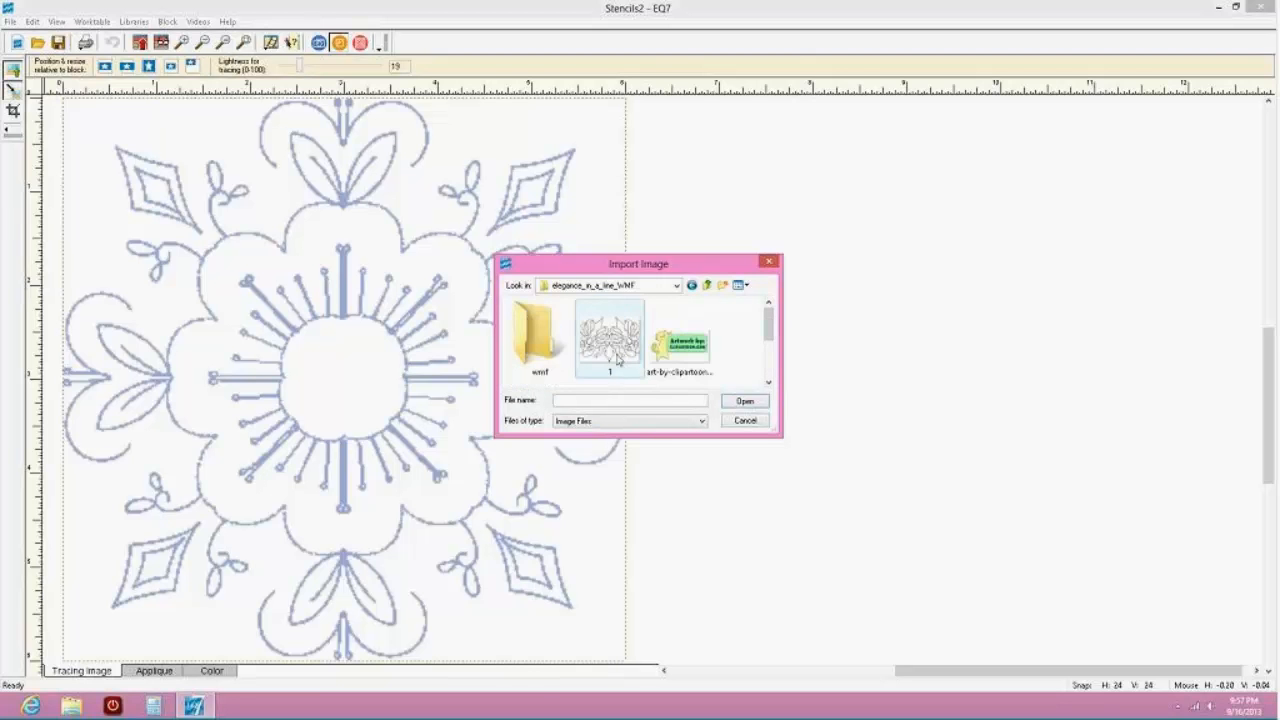
{"action": "mouse_move", "coordinate": [771, 338]}
{"action": "left_mouse_down"}
{"action": "mouse_move", "coordinate": [771, 383]}
{"action": "mouse_move", "coordinate": [770, 357]}
{"action": "left_mouse_up"}
{"action": "left_click", "coordinate": [745, 401]}
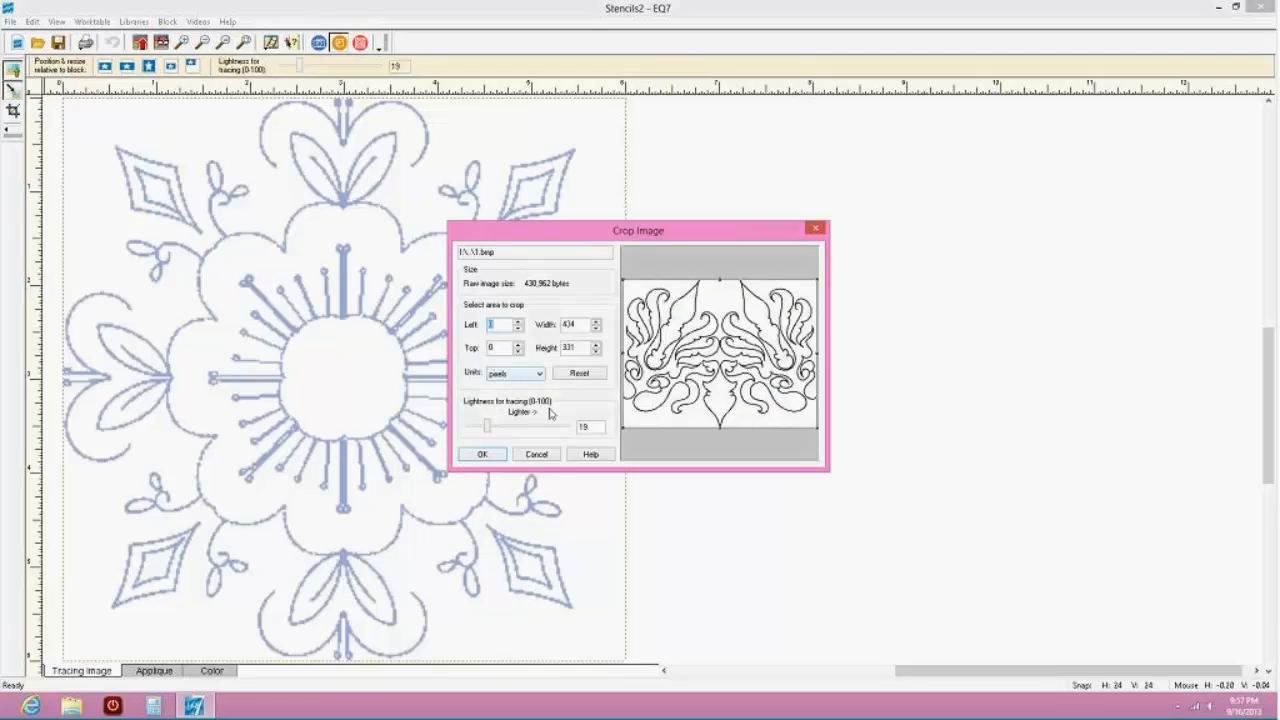
{"action": "left_click", "coordinate": [484, 456]}
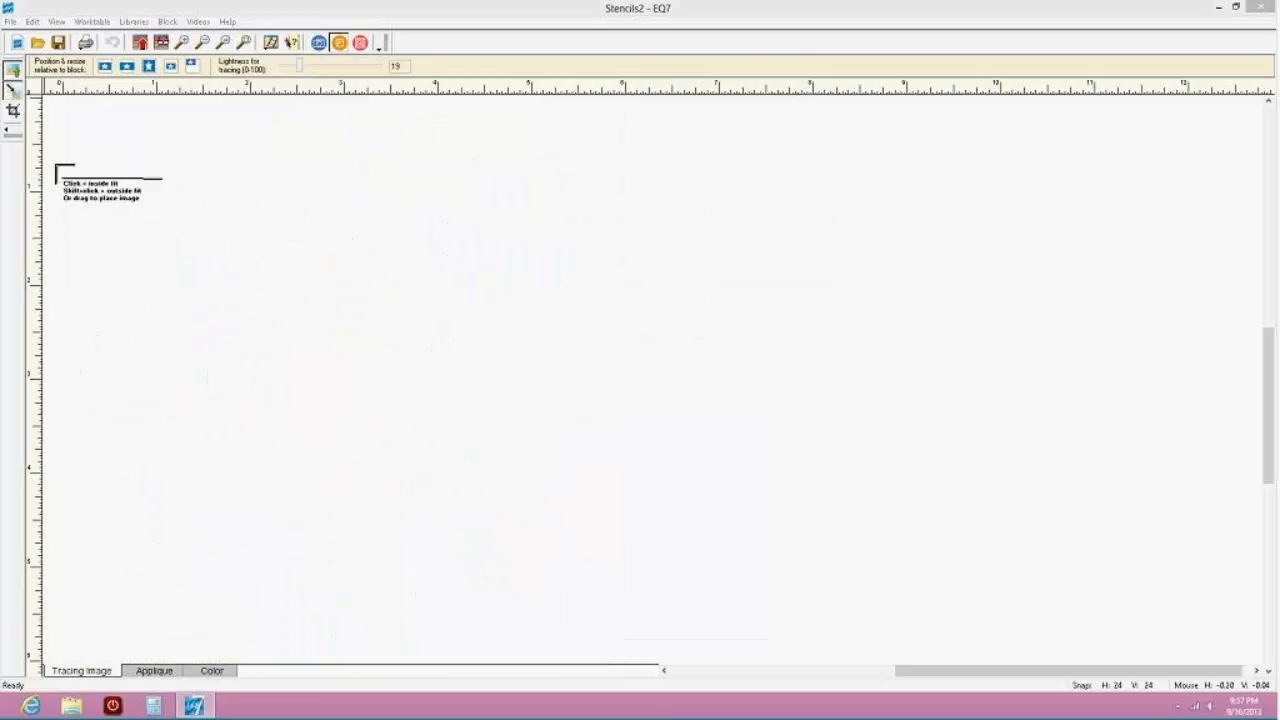
{"action": "left_click", "coordinate": [150, 193]}
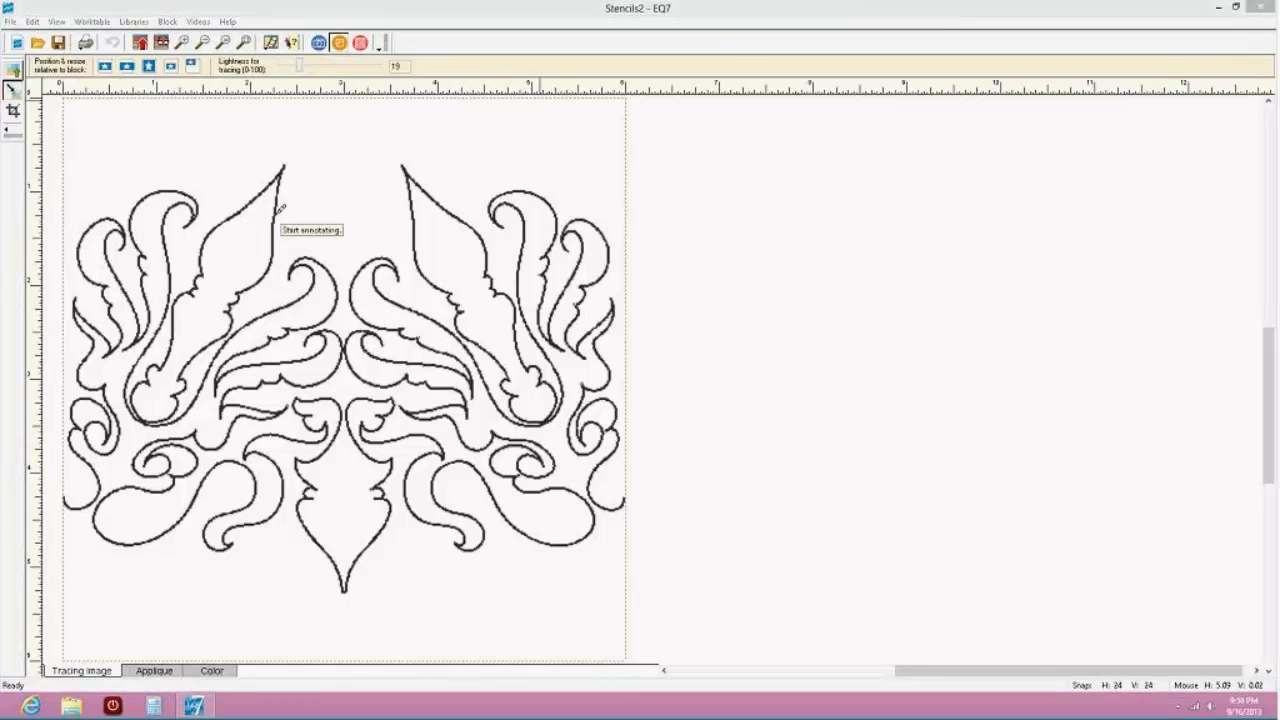
{"action": "mouse_move", "coordinate": [287, 163]}
{"action": "left_mouse_down"}
{"action": "mouse_move", "coordinate": [172, 328]}
{"action": "mouse_move", "coordinate": [108, 458]}
{"action": "mouse_move", "coordinate": [64, 502]}
{"action": "mouse_move", "coordinate": [53, 290]}
{"action": "mouse_move", "coordinate": [82, 170]}
{"action": "mouse_move", "coordinate": [141, 149]}
{"action": "mouse_move", "coordinate": [292, 158]}
{"action": "left_mouse_up"}
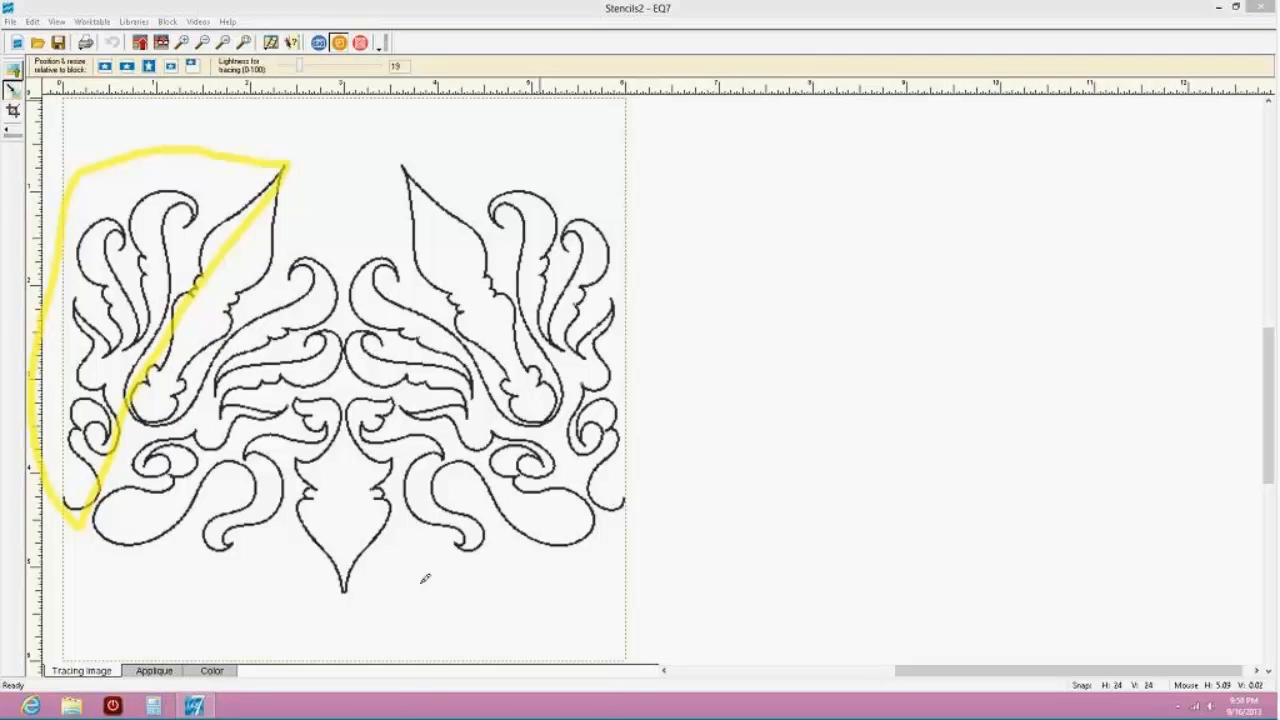
{"action": "mouse_move", "coordinate": [418, 612]}
{"action": "left_mouse_down"}
{"action": "mouse_move", "coordinate": [320, 582]}
{"action": "mouse_move", "coordinate": [260, 412]}
{"action": "mouse_move", "coordinate": [283, 379]}
{"action": "mouse_move", "coordinate": [366, 390]}
{"action": "mouse_move", "coordinate": [346, 450]}
{"action": "mouse_move", "coordinate": [340, 602]}
{"action": "left_mouse_up"}
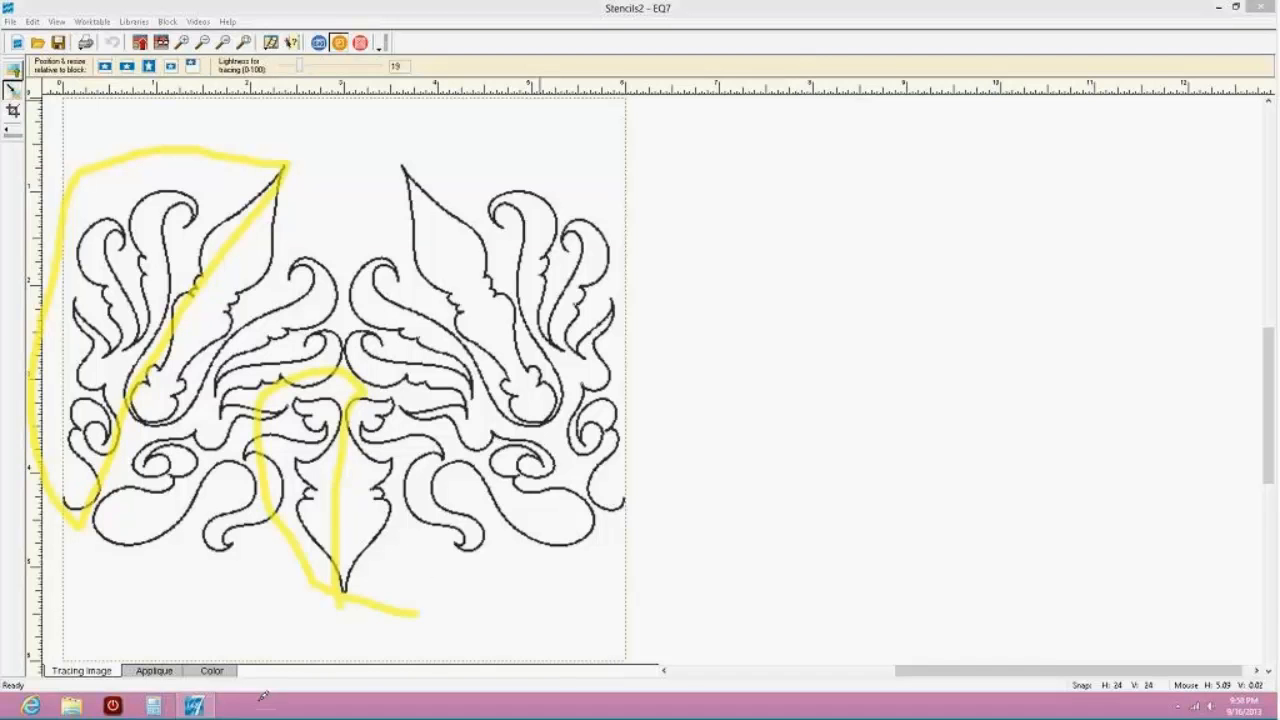
{"action": "mouse_move", "coordinate": [258, 562]}
{"action": "left_mouse_down"}
{"action": "mouse_move", "coordinate": [225, 489]}
{"action": "mouse_move", "coordinate": [252, 444]}
{"action": "left_mouse_up"}
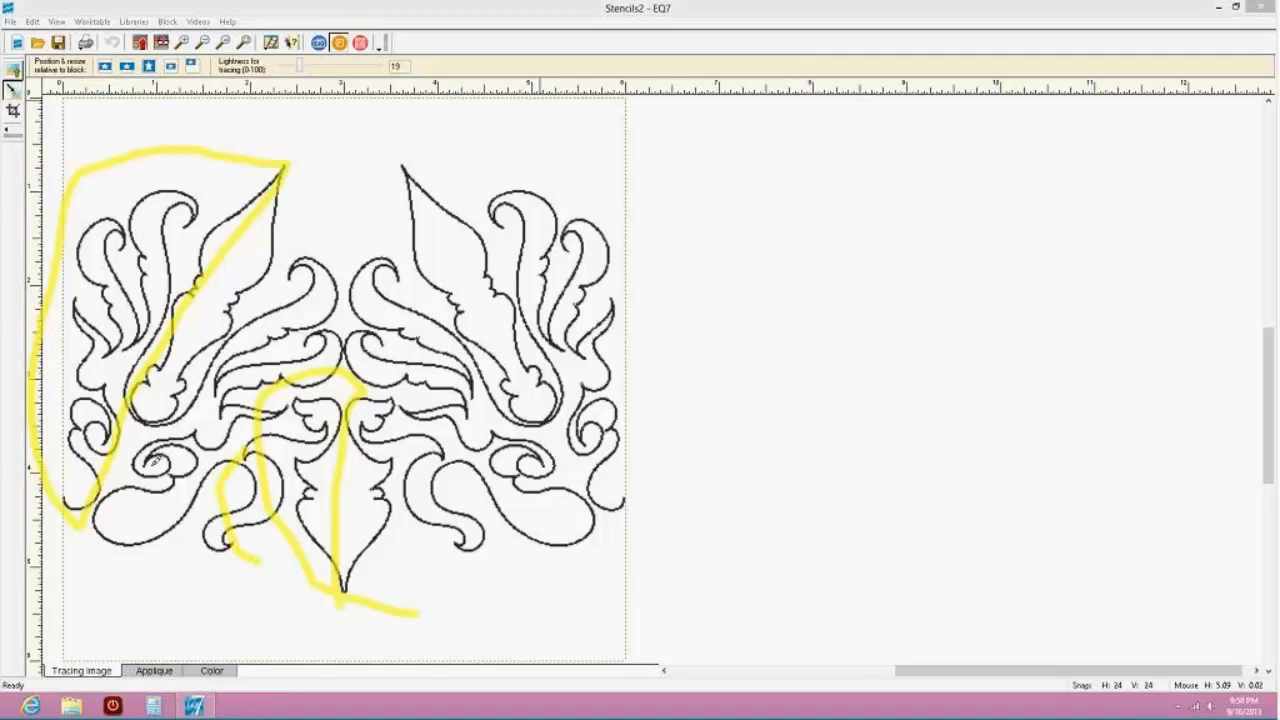
{"action": "mouse_move", "coordinate": [180, 485]}
{"action": "left_mouse_down"}
{"action": "mouse_move", "coordinate": [84, 566]}
{"action": "mouse_move", "coordinate": [220, 614]}
{"action": "mouse_move", "coordinate": [336, 509]}
{"action": "mouse_move", "coordinate": [344, 392]}
{"action": "left_mouse_up"}
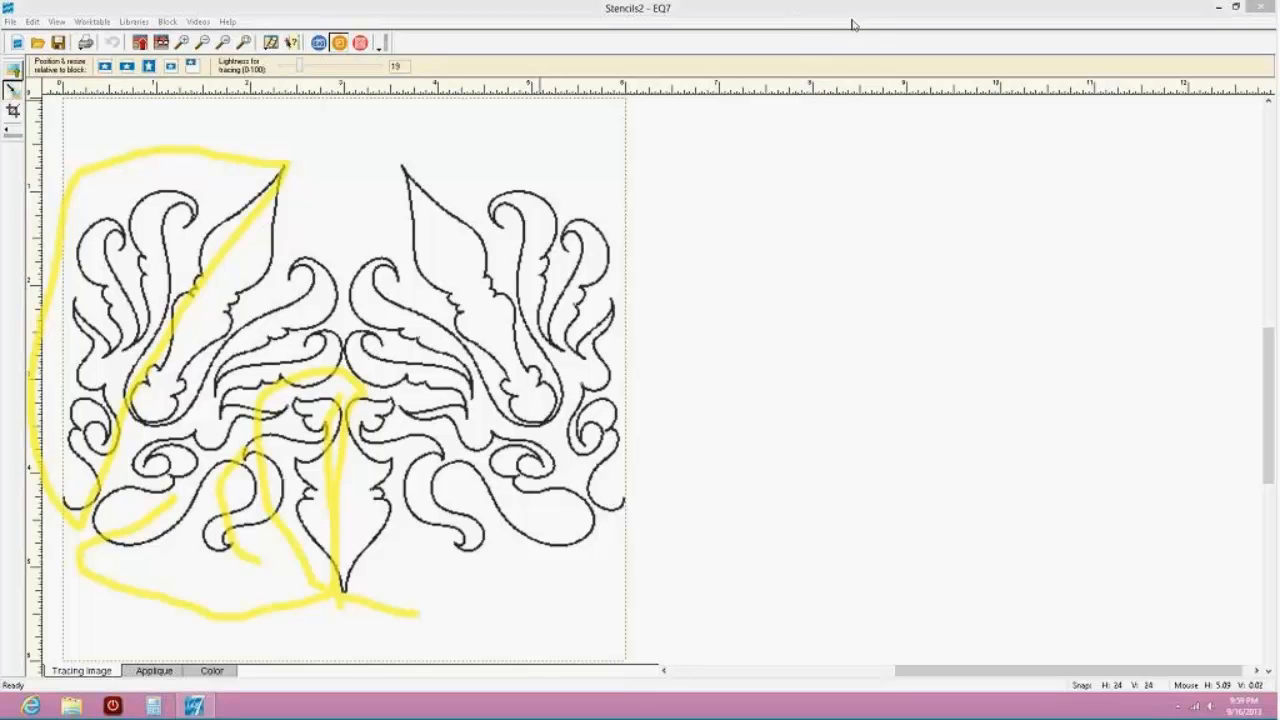
{"action": "key", "text": "Escape"}
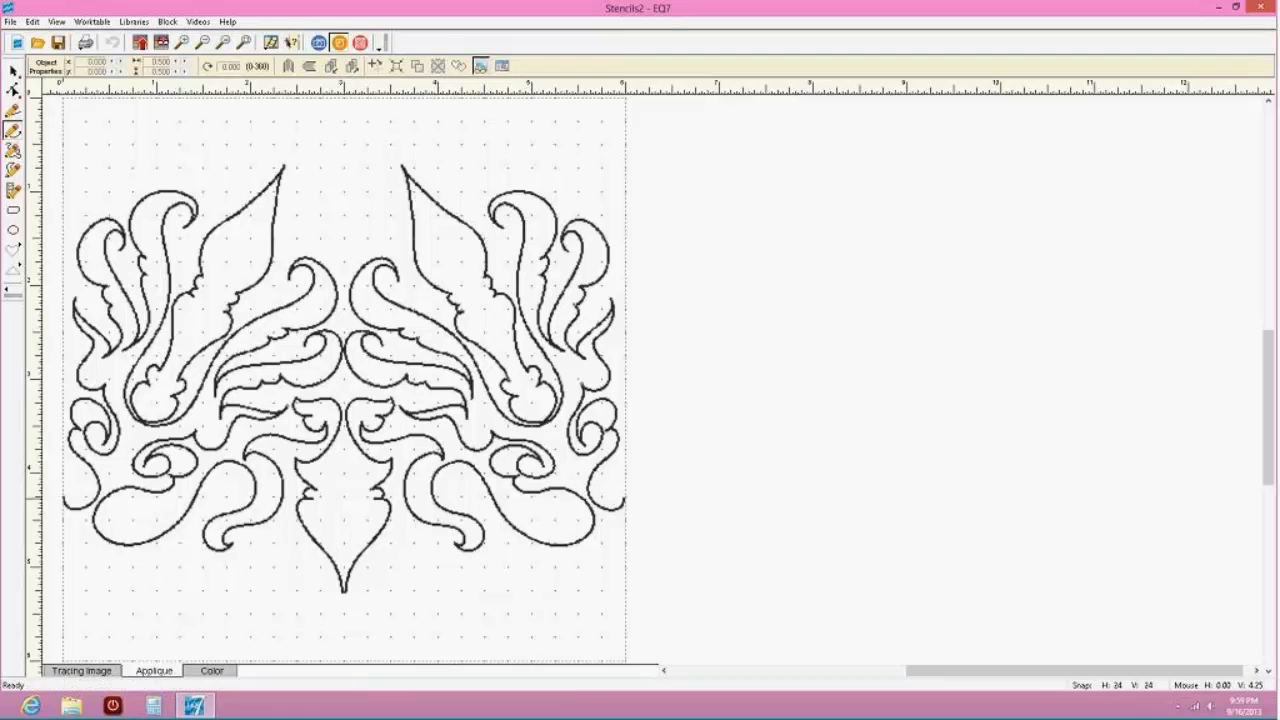
On the Applique layer, trace the small loop at the design's lower-left edge with a Bezier curve, adjusting its end node and handles to match
{"action": "mouse_move", "coordinate": [64, 499]}
{"action": "left_mouse_down"}
{"action": "mouse_move", "coordinate": [96, 496]}
{"action": "mouse_move", "coordinate": [72, 440]}
{"action": "mouse_move", "coordinate": [97, 430]}
{"action": "mouse_move", "coordinate": [88, 461]}
{"action": "mouse_move", "coordinate": [93, 431]}
{"action": "left_mouse_up"}
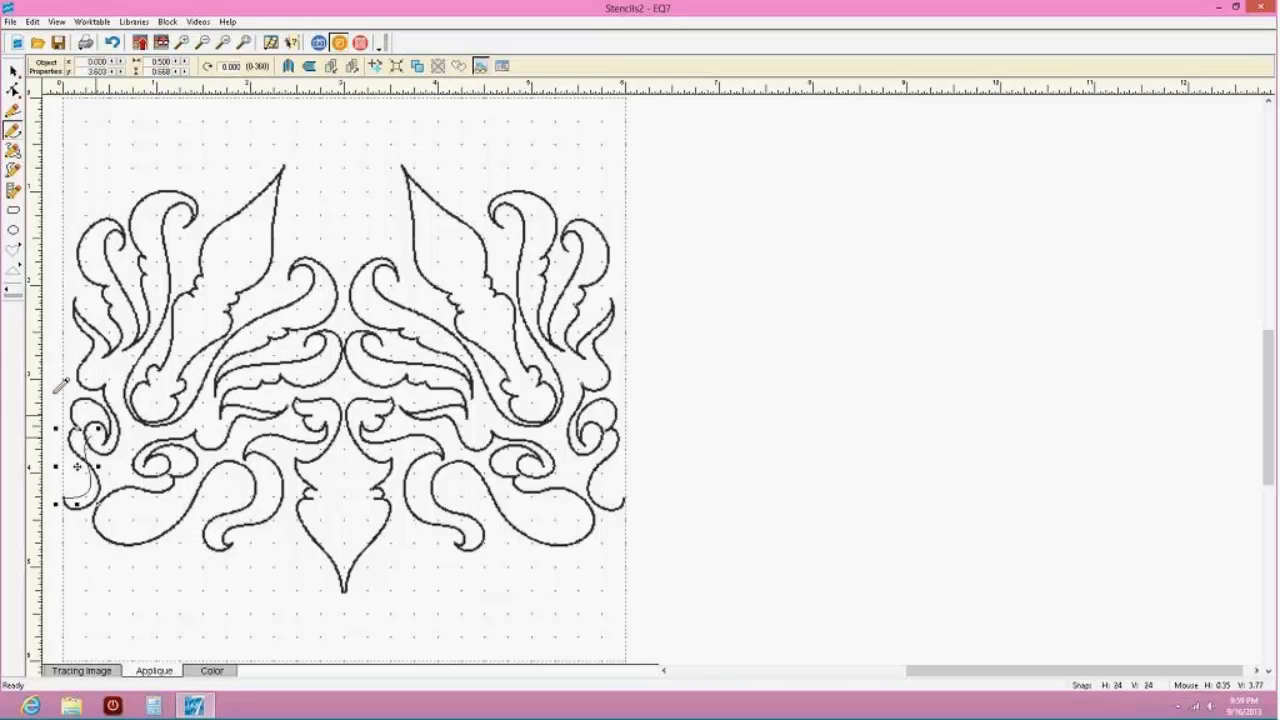
{"action": "left_click", "coordinate": [13, 90]}
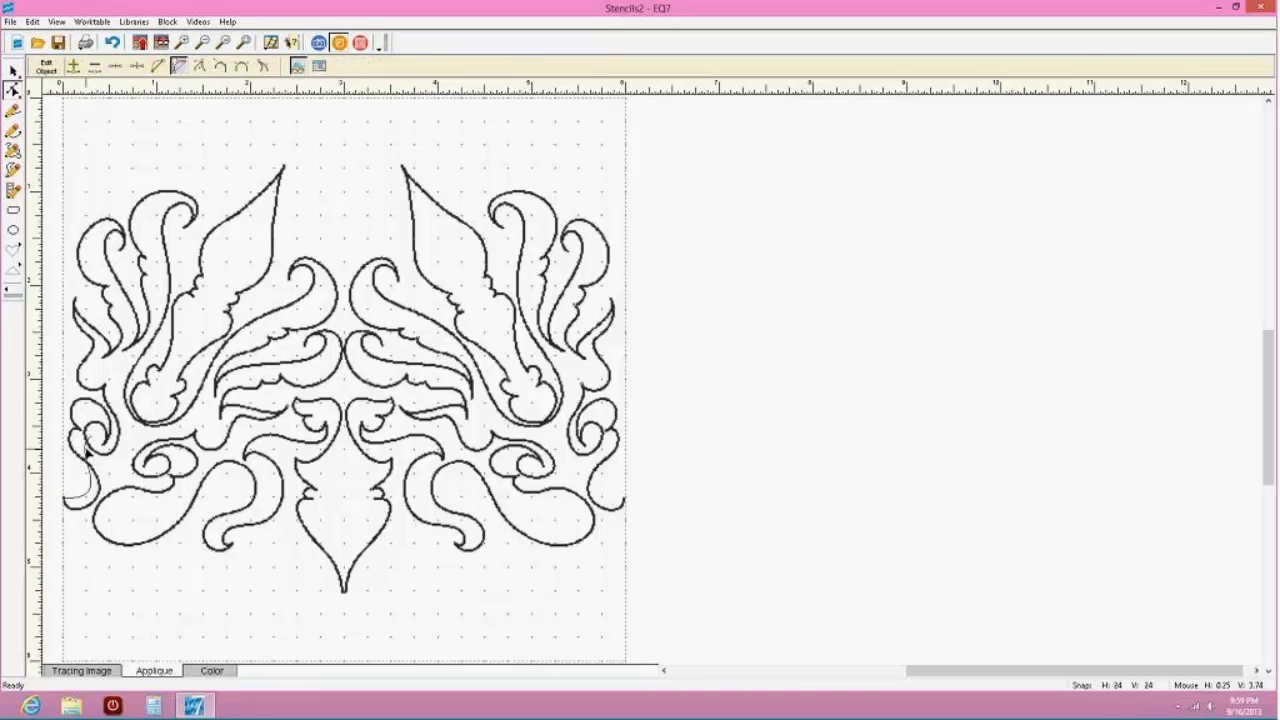
{"action": "left_click", "coordinate": [86, 449]}
{"action": "left_click_drag", "start_coordinate": [119, 501], "coordinate": [92, 543]}
{"action": "left_click_drag", "start_coordinate": [90, 440], "coordinate": [122, 478]}
{"action": "left_click_drag", "start_coordinate": [78, 544], "coordinate": [81, 536]}
{"action": "left_click", "coordinate": [120, 477]}
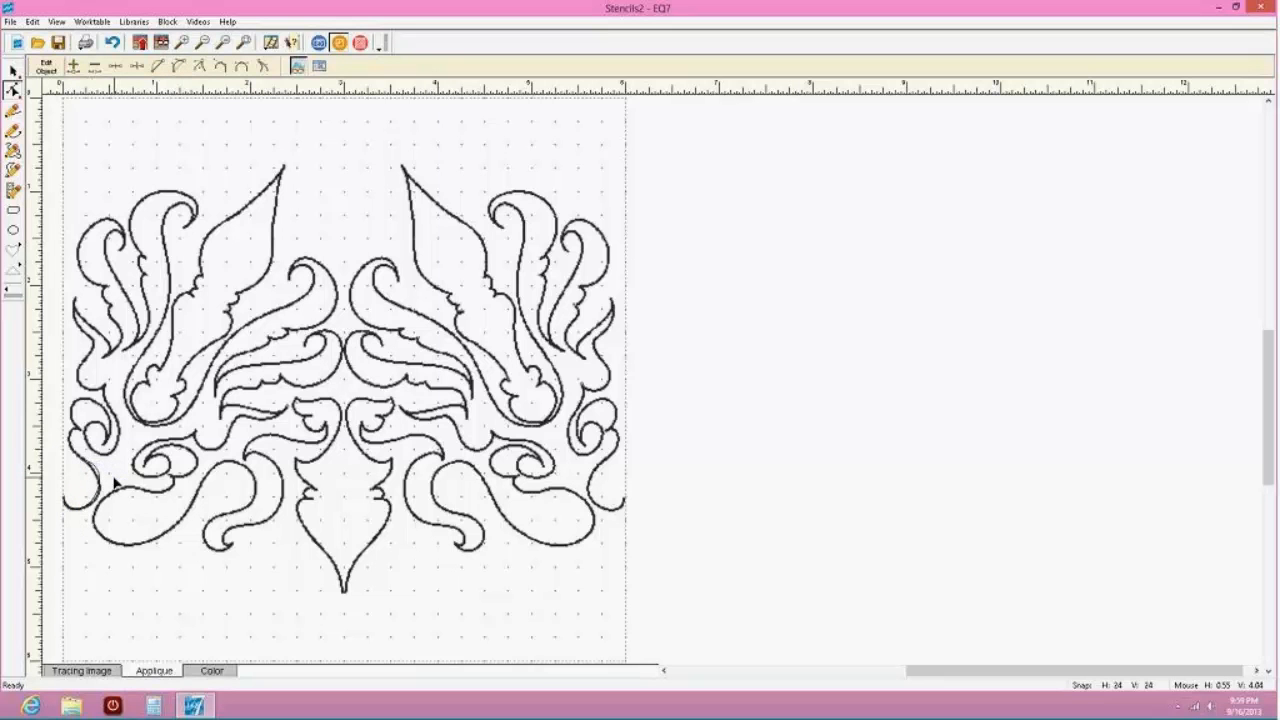
{"action": "left_click", "coordinate": [99, 473]}
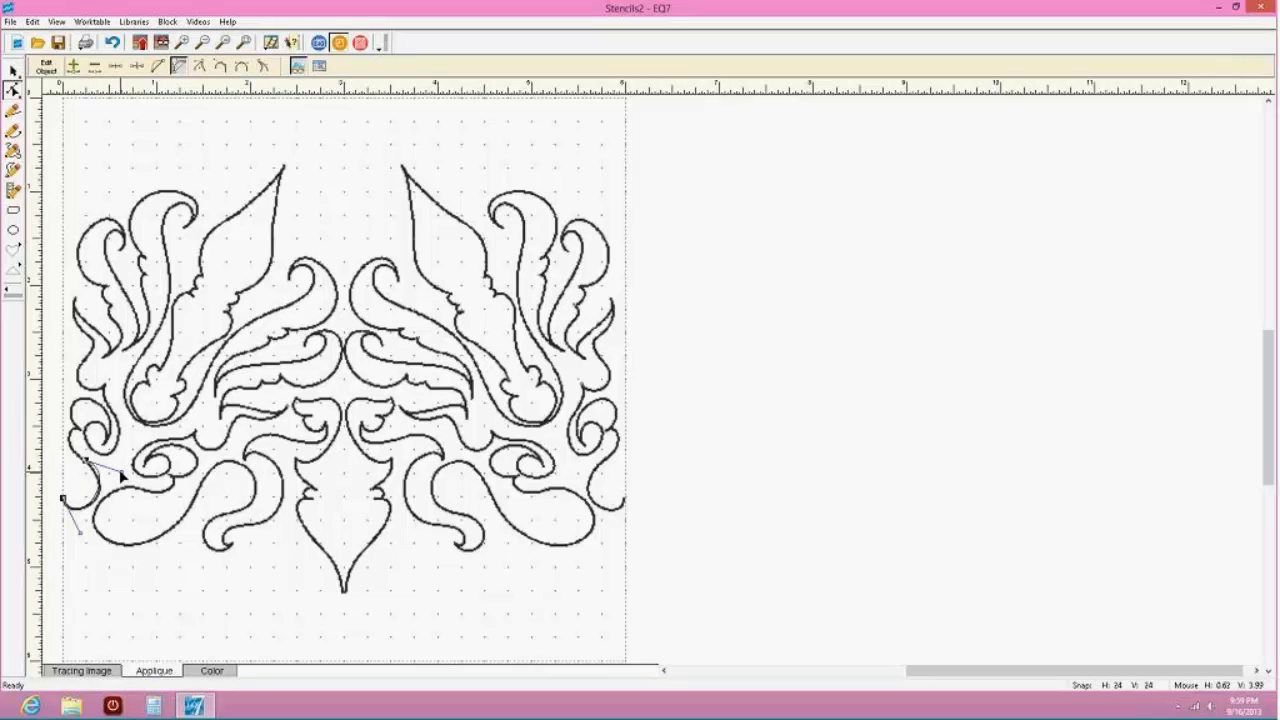
{"action": "left_click_drag", "start_coordinate": [120, 477], "coordinate": [117, 491]}
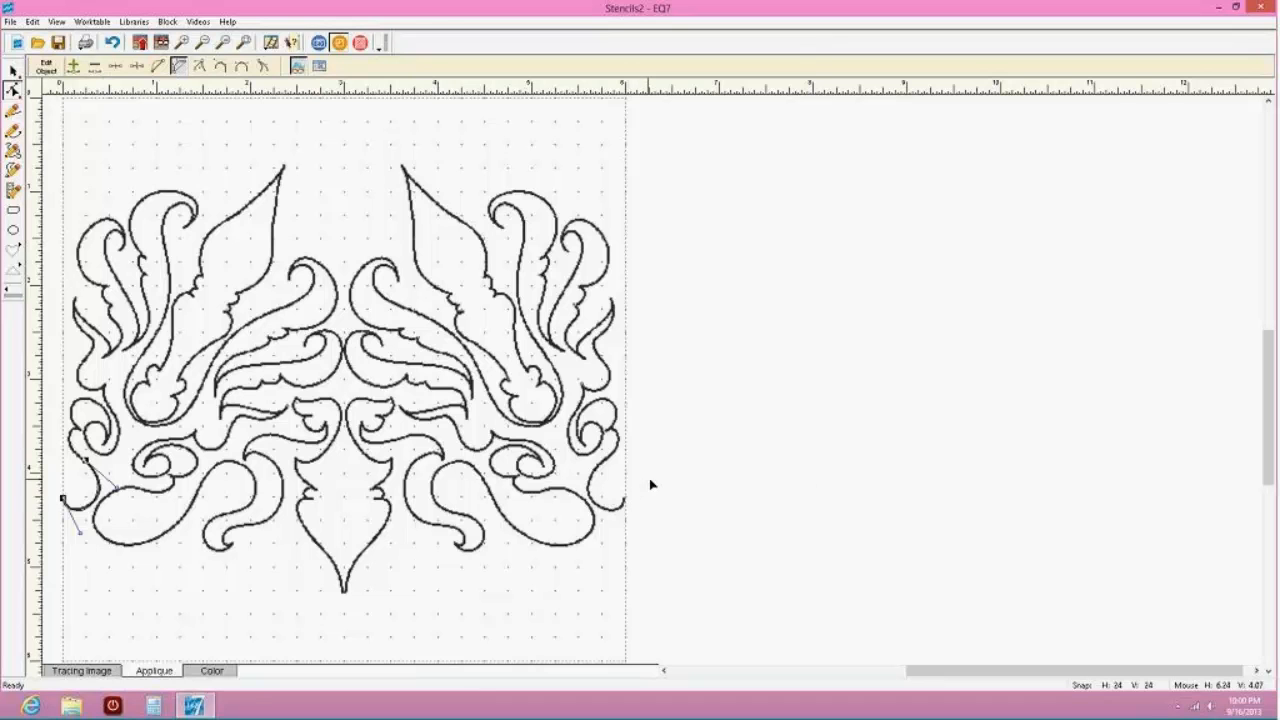
Check the traced loop curve on the Color layer and return to the Applique layer
{"action": "left_click", "coordinate": [173, 613]}
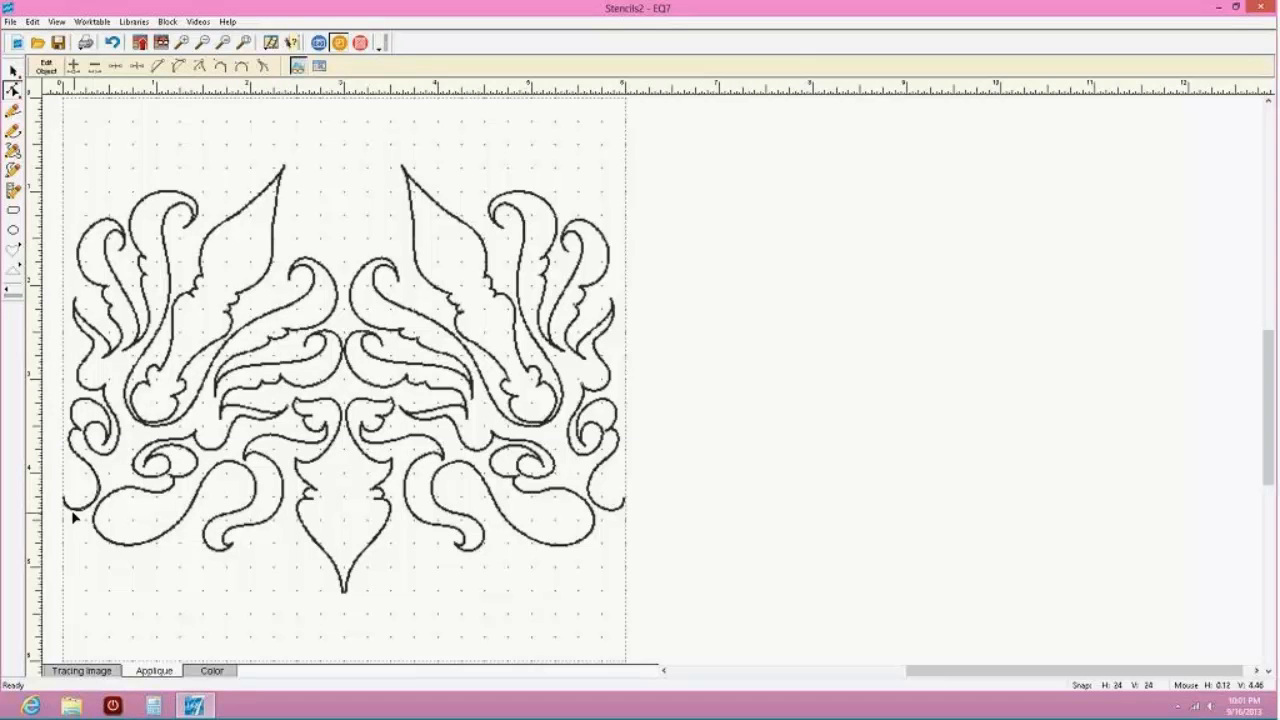
{"action": "left_click", "coordinate": [212, 670]}
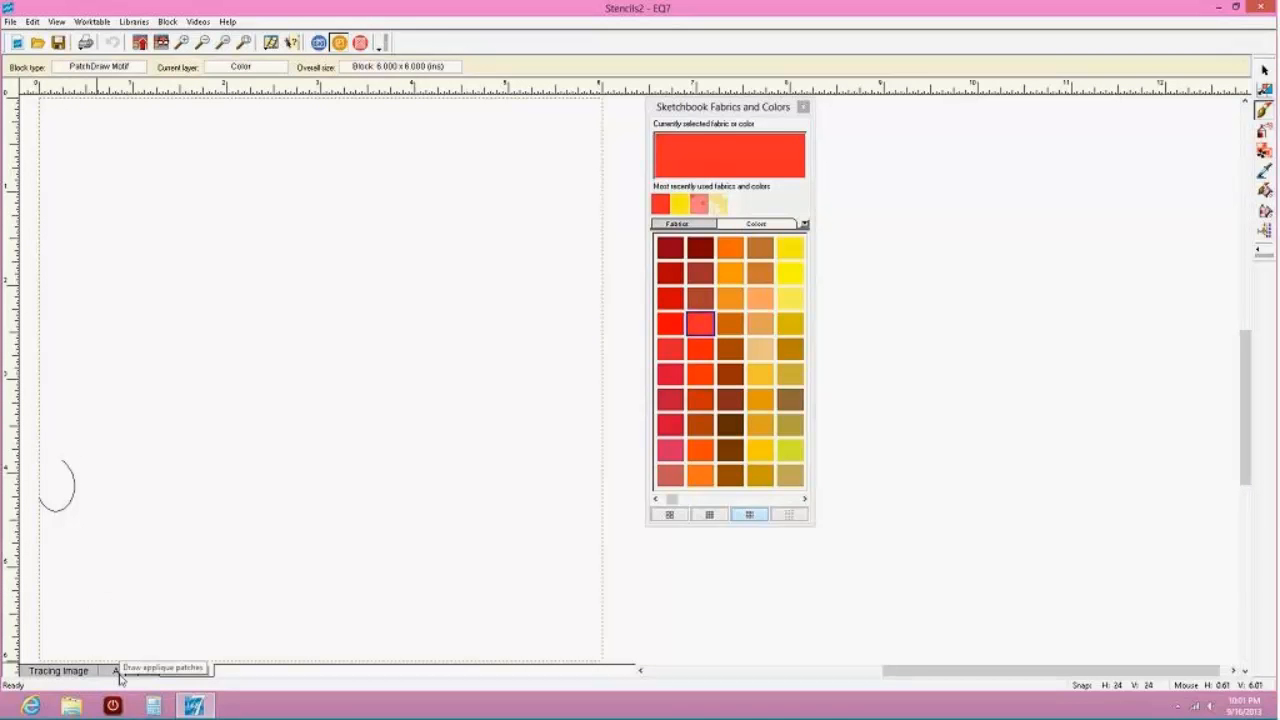
{"action": "left_click", "coordinate": [118, 671]}
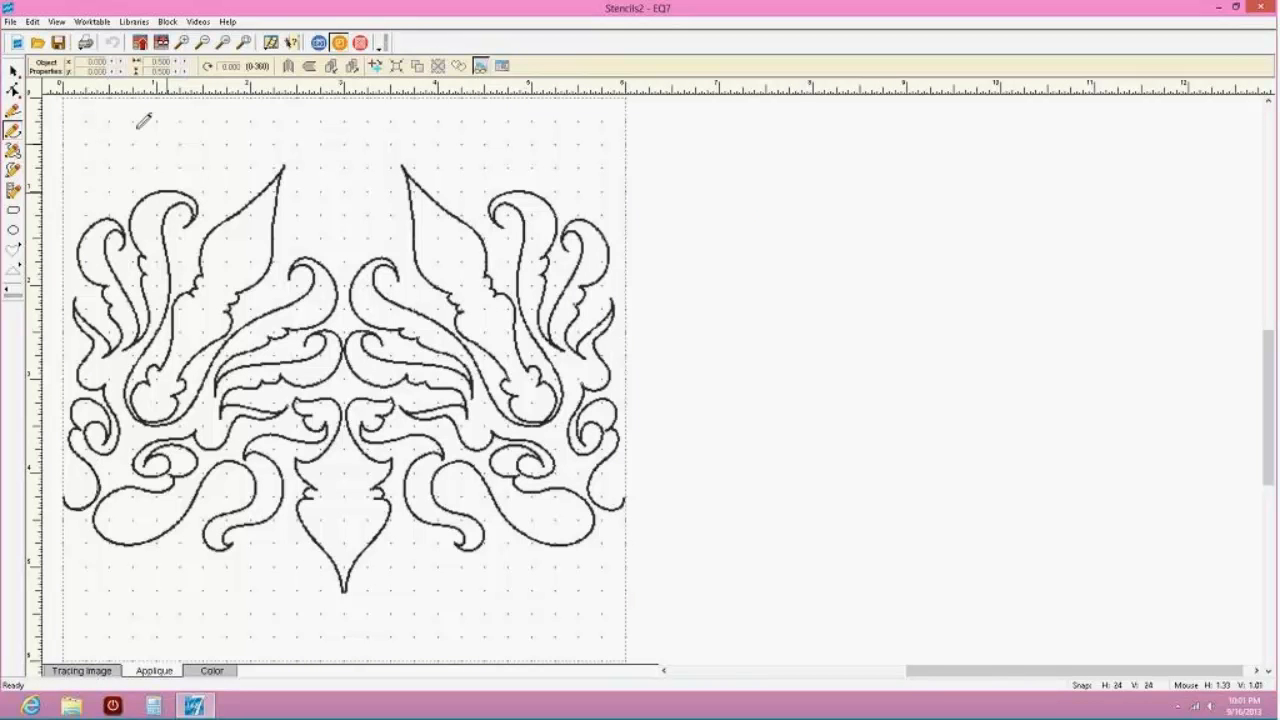
Draw a straight diagonal line from about (1.02, 0.40) to (2.87, 1.84) inches and check it on the Color layer before returning to Applique
{"action": "left_click", "coordinate": [13, 110]}
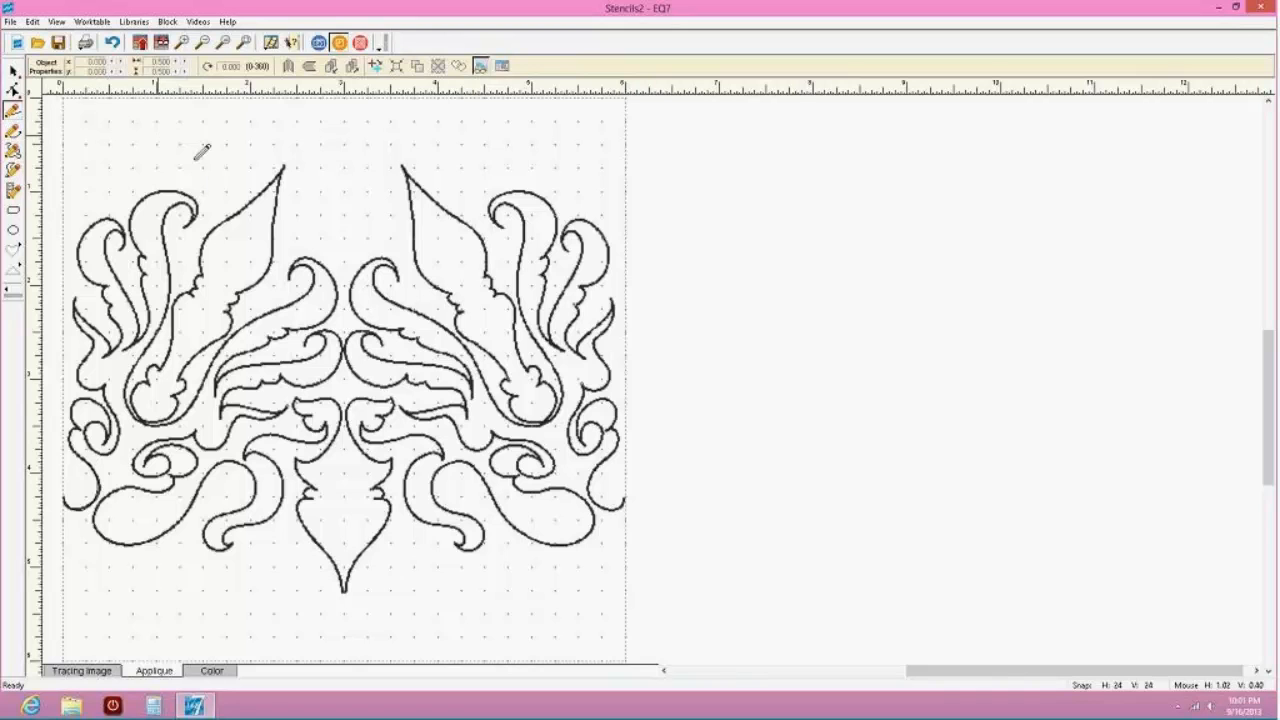
{"action": "left_click_drag", "start_coordinate": [150, 127], "coordinate": [337, 275]}
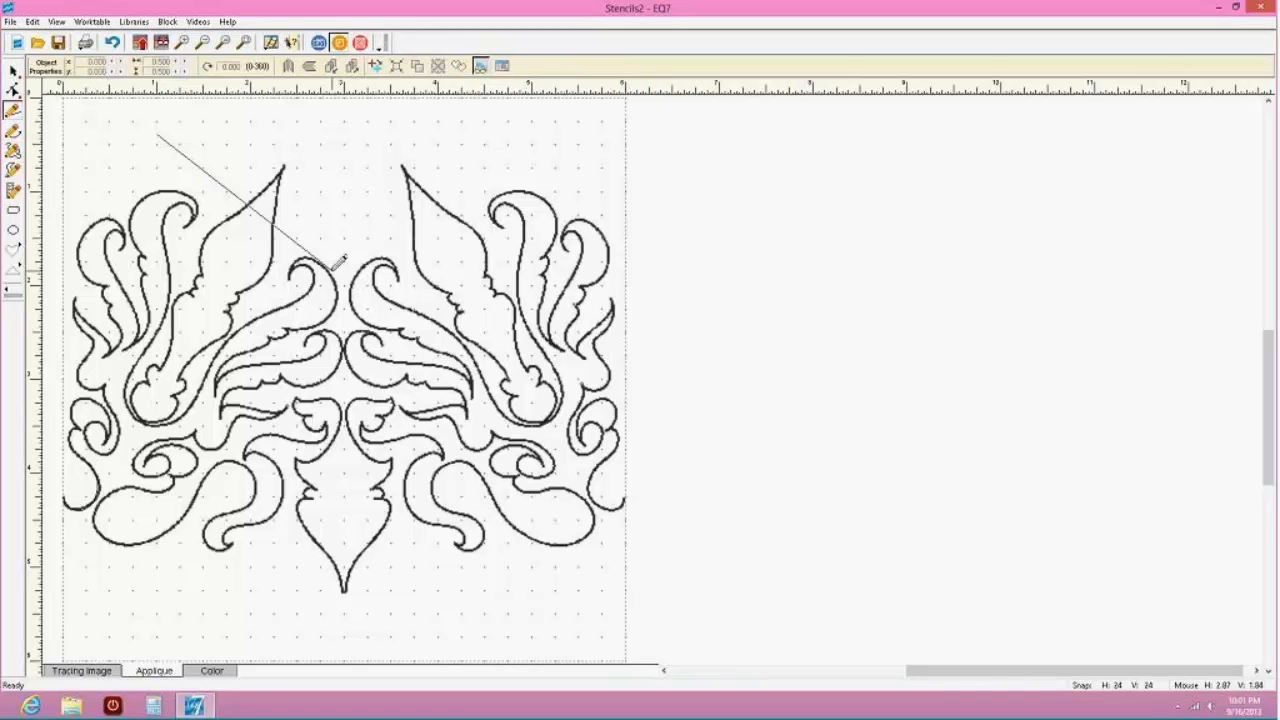
{"action": "left_click", "coordinate": [211, 670]}
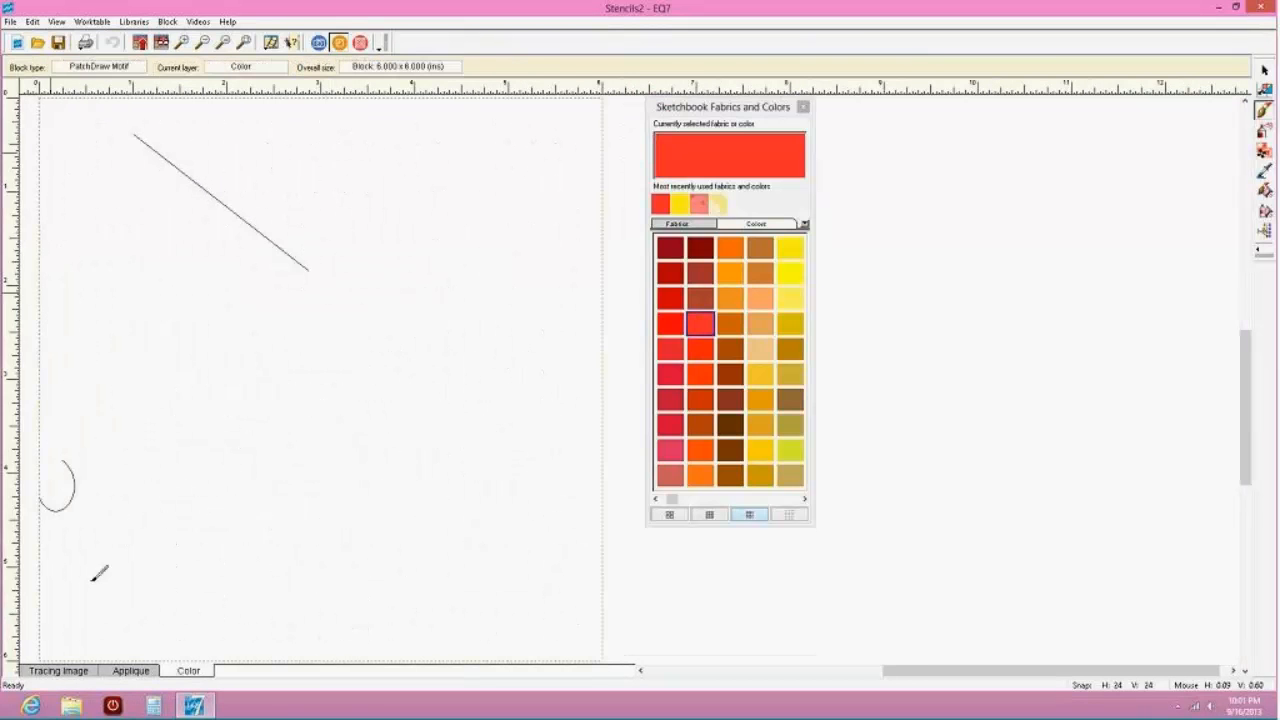
{"action": "left_click", "coordinate": [58, 670]}
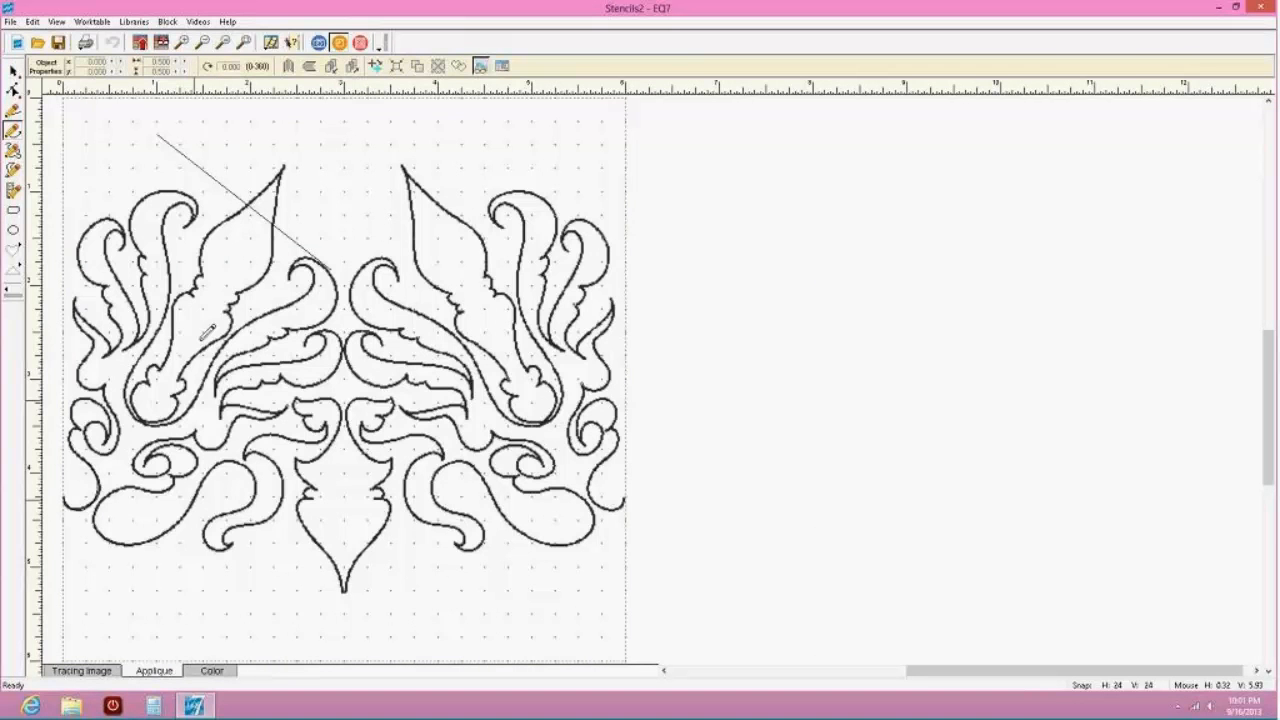
{"action": "left_click", "coordinate": [13, 70]}
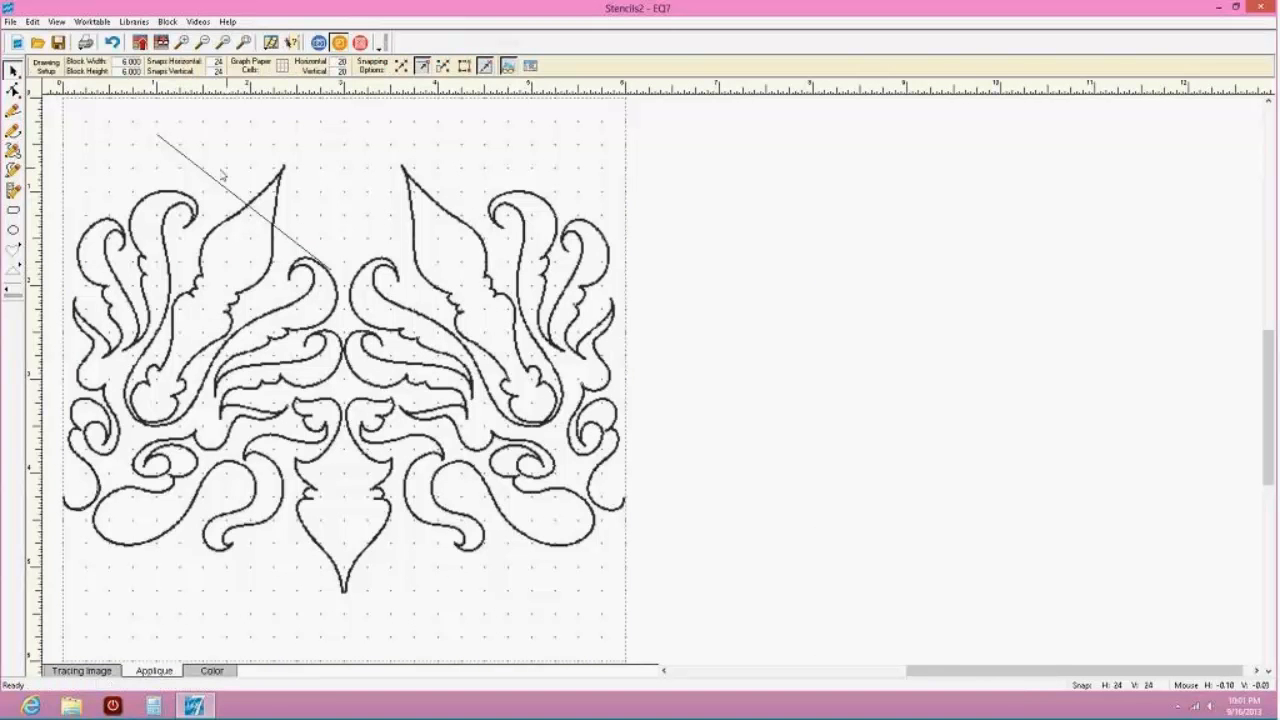
Delete the straight diagonal line and check the remaining loop curve on the Color layer before returning to the Applique layer
{"action": "left_click", "coordinate": [213, 181]}
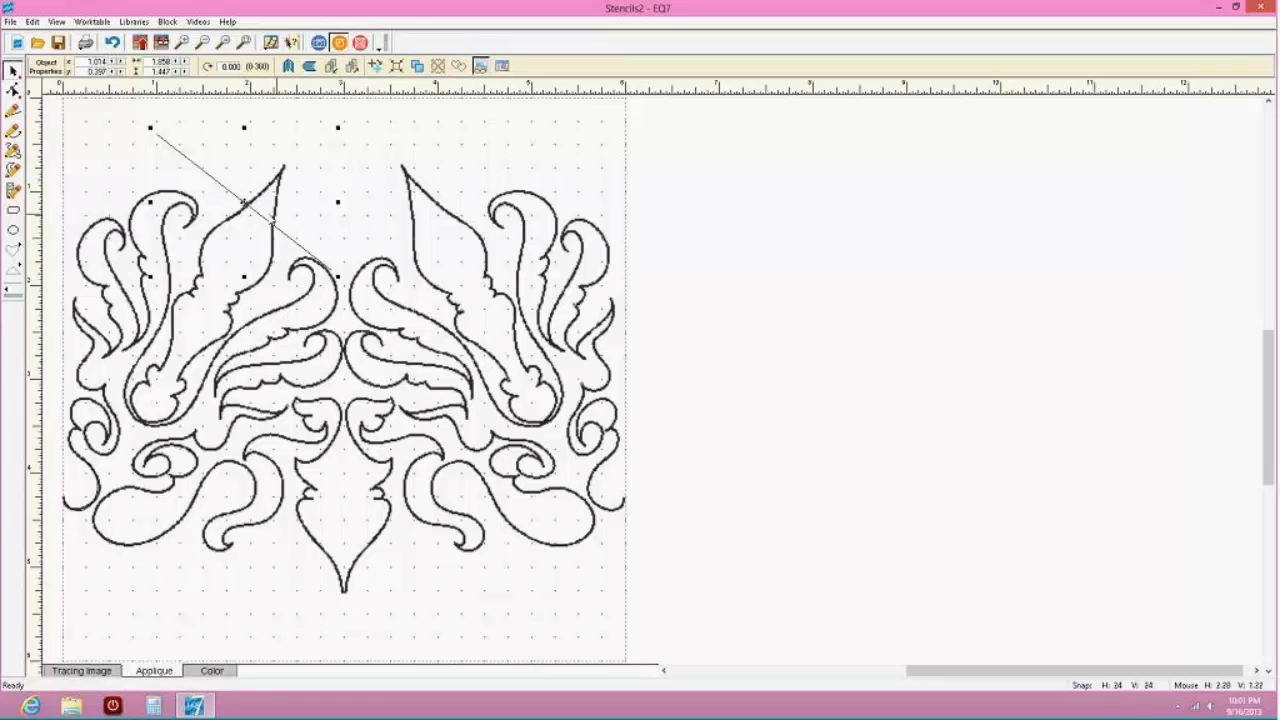
{"action": "key", "text": "Delete"}
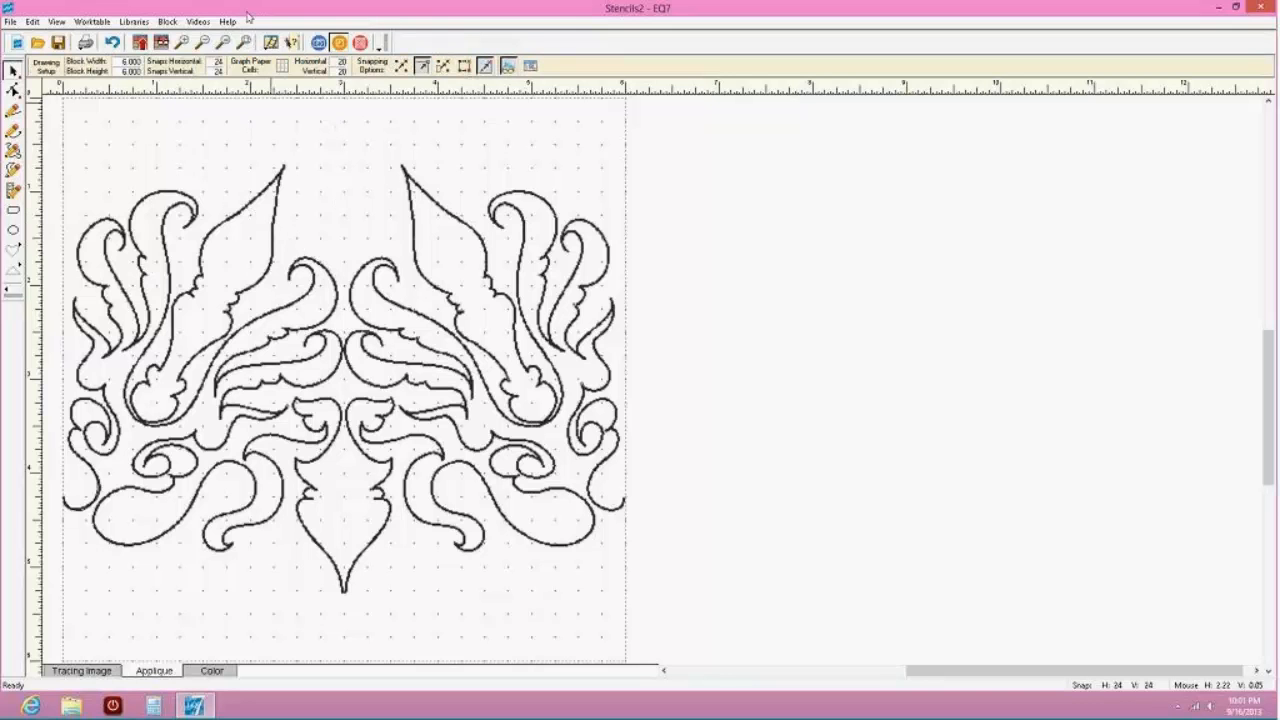
{"action": "left_click", "coordinate": [169, 22]}
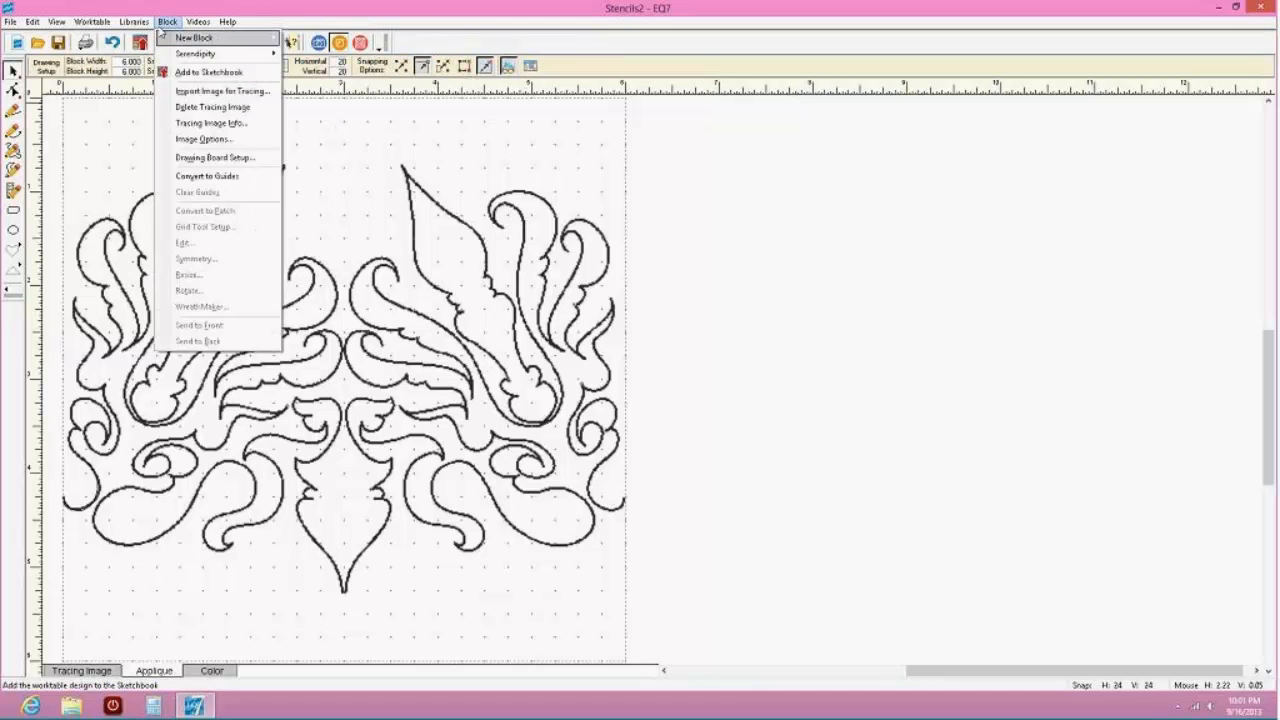
{"action": "mouse_move", "coordinate": [220, 42]}
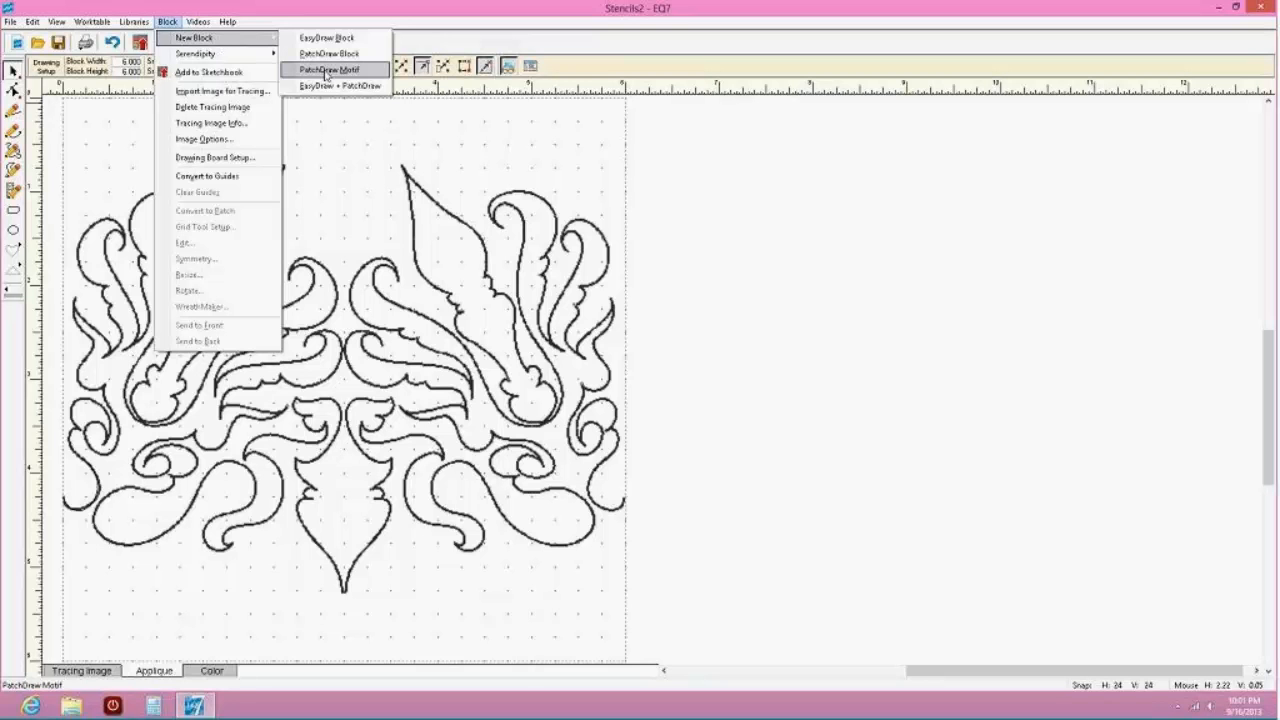
{"action": "left_click", "coordinate": [327, 71]}
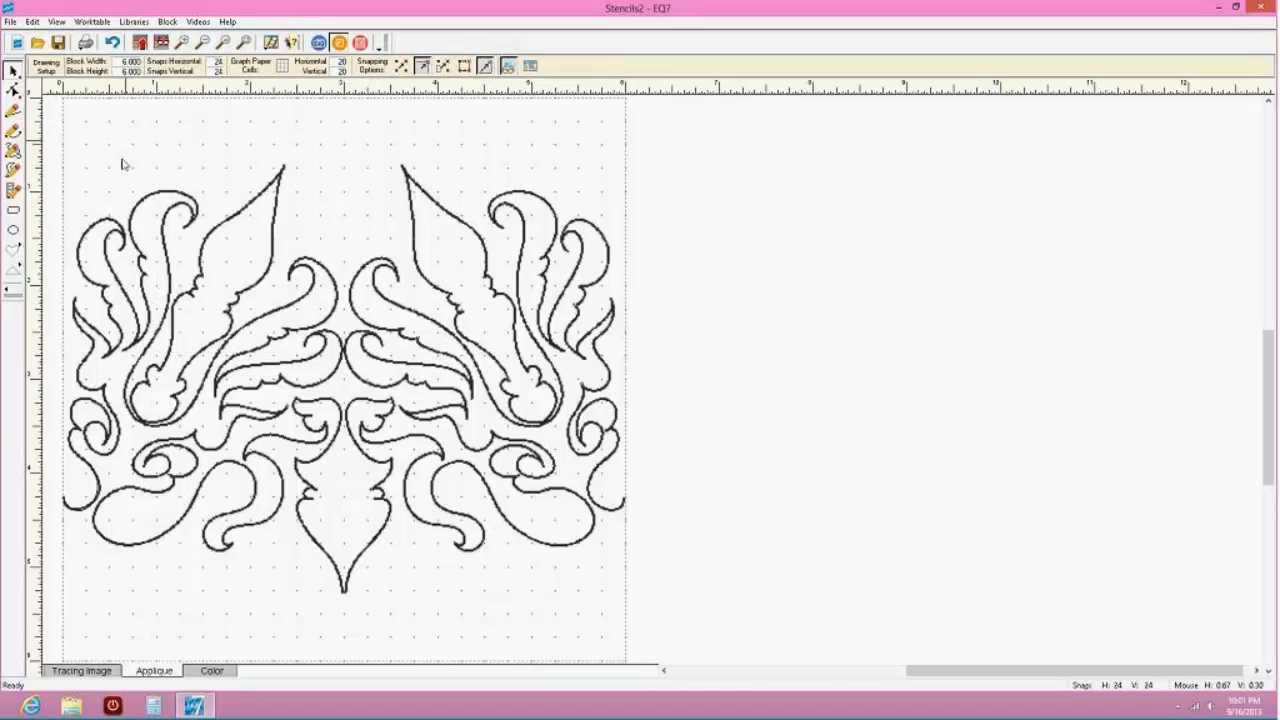
{"action": "left_click", "coordinate": [211, 670]}
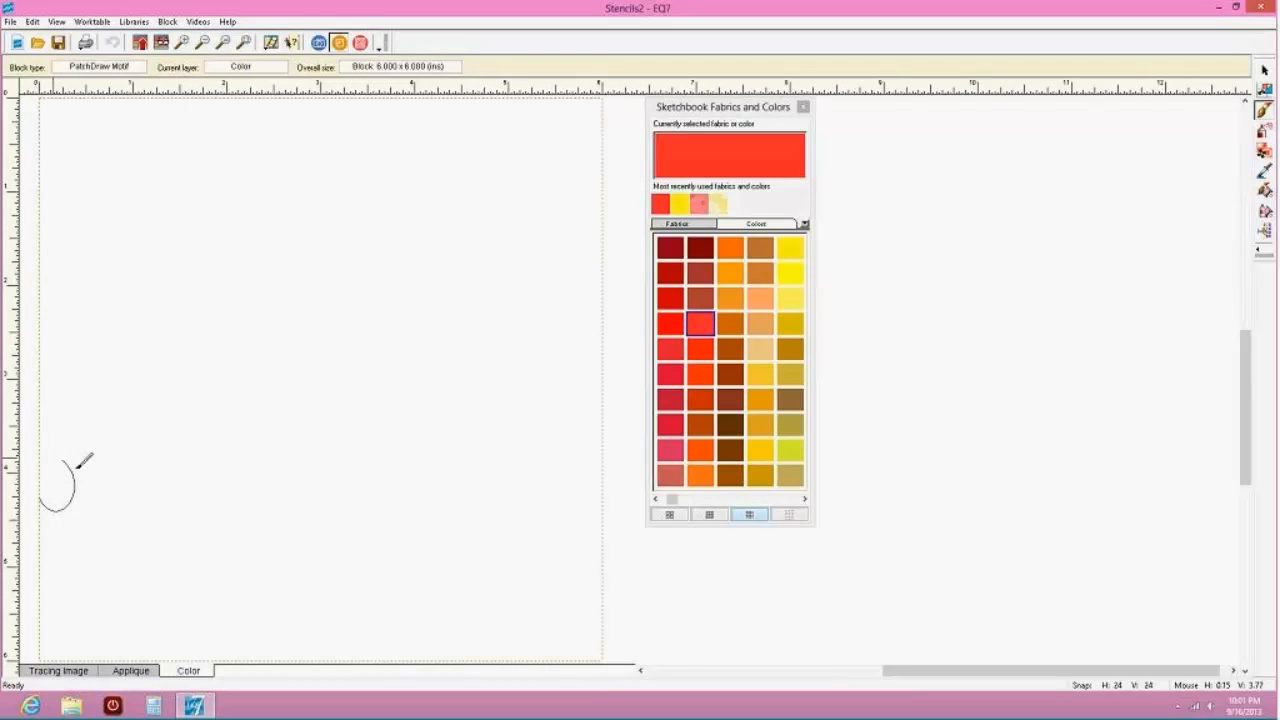
{"action": "left_click", "coordinate": [113, 671]}
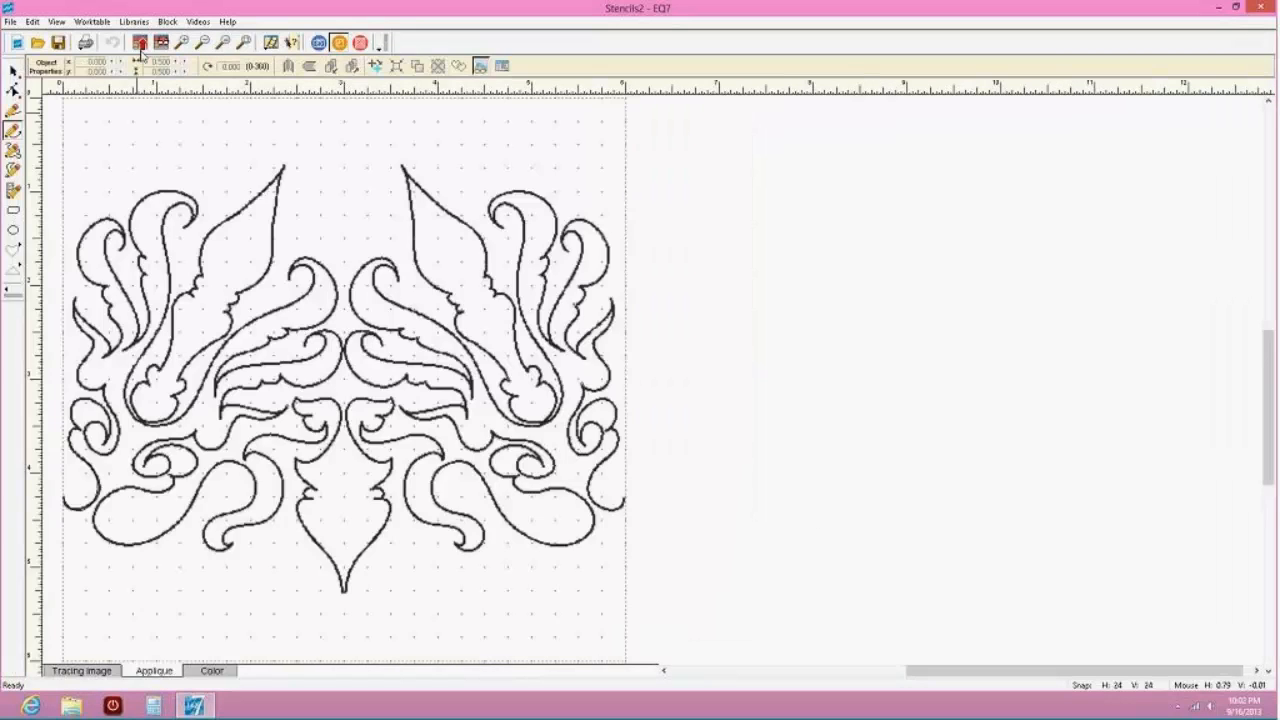
Add the traced loop motif to the project sketchbook and view it among the saved motifs
{"action": "left_click", "coordinate": [142, 46]}
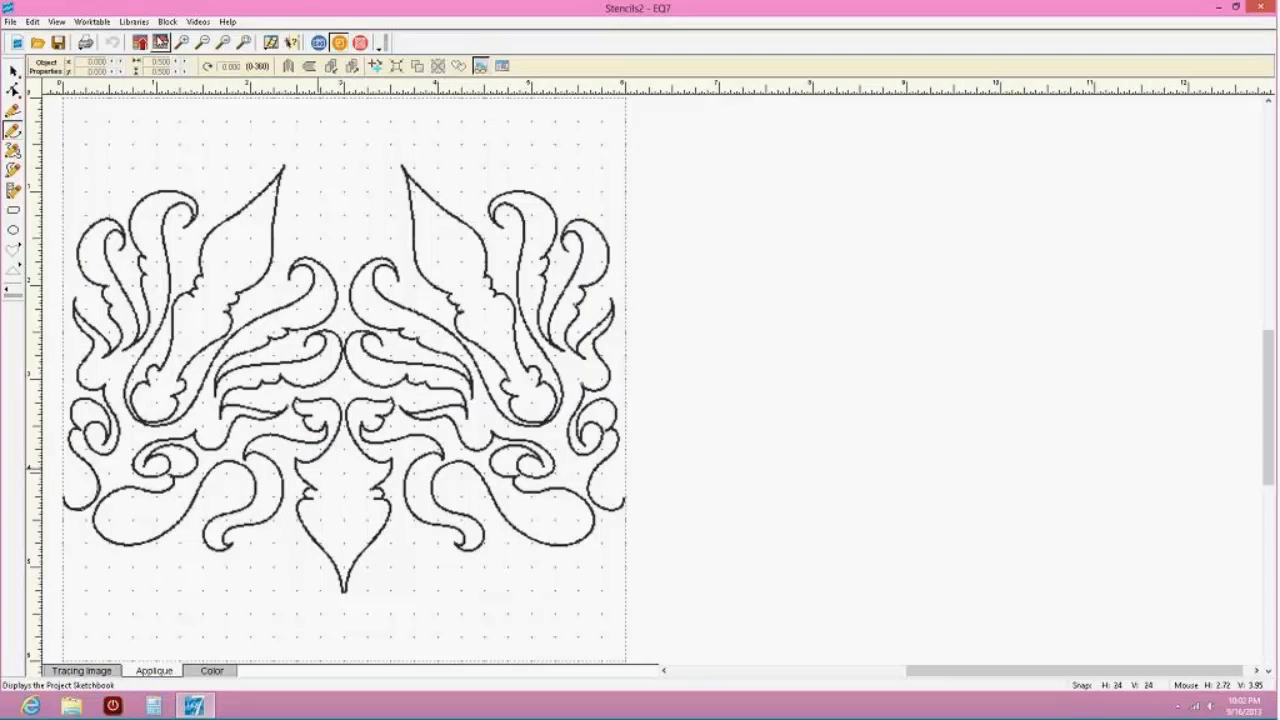
{"action": "left_click", "coordinate": [161, 43]}
{"action": "left_click", "coordinate": [680, 205]}
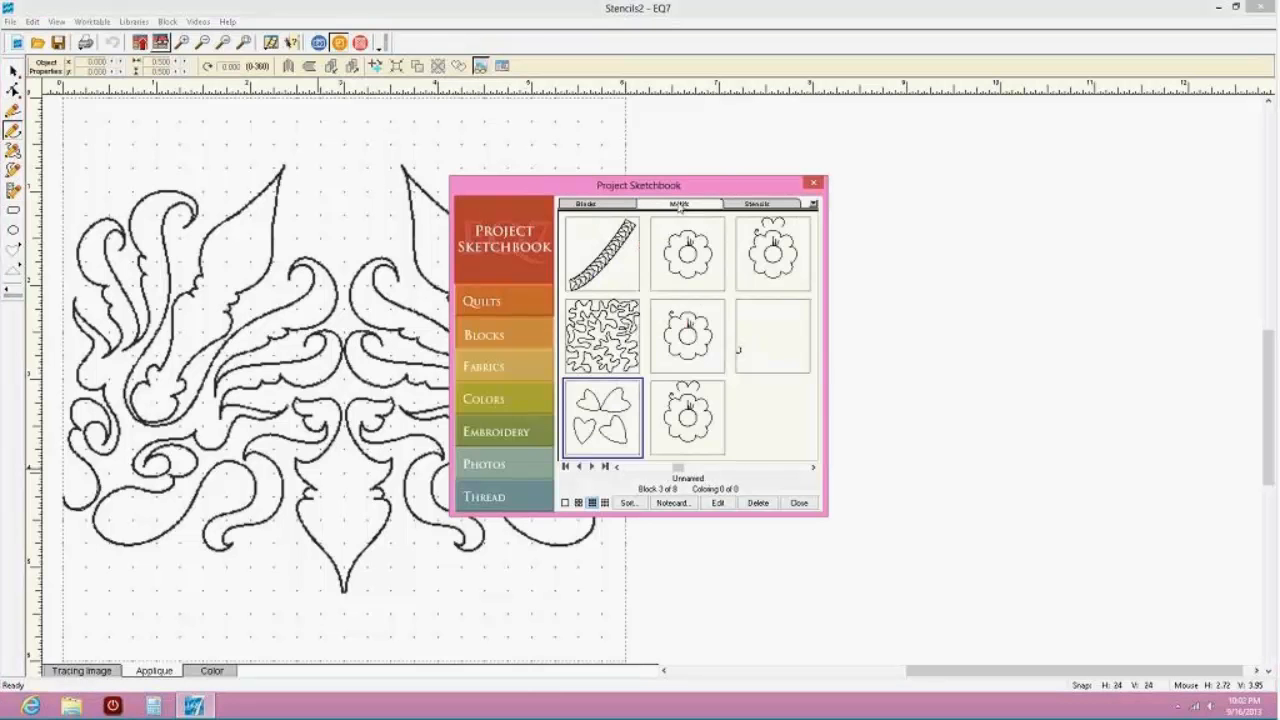
{"action": "left_click", "coordinate": [750, 360]}
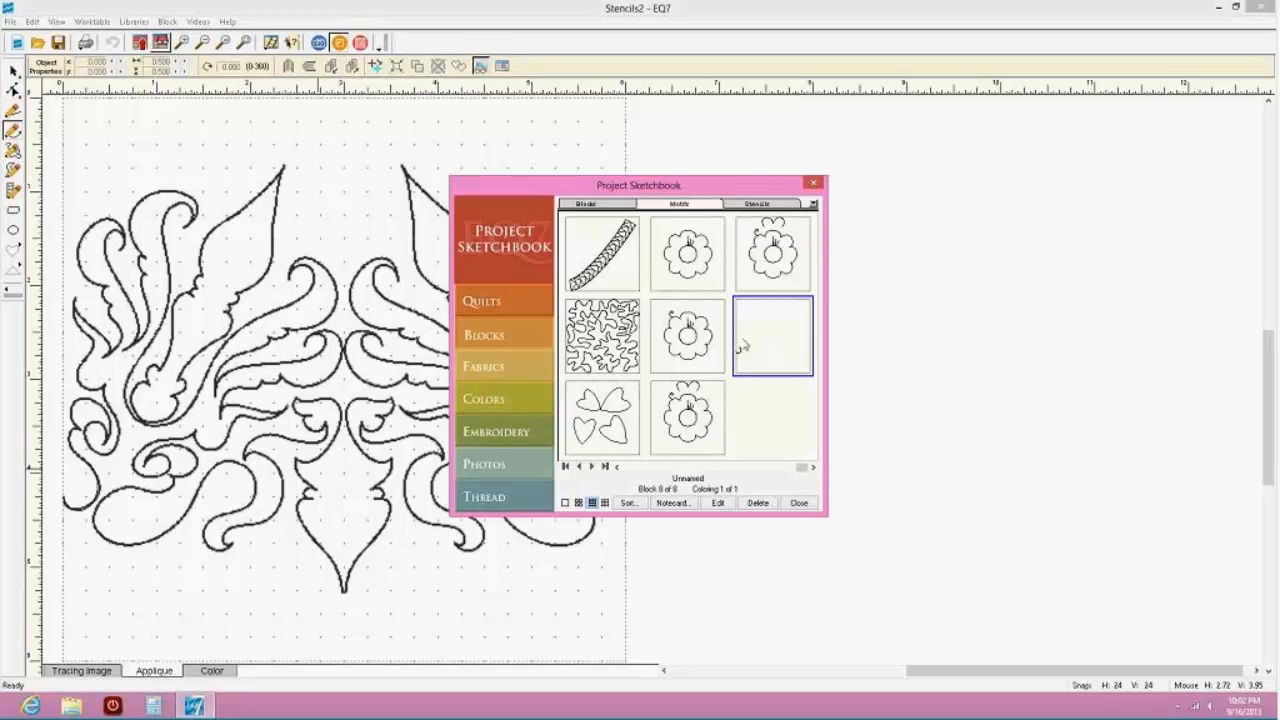
{"action": "left_click", "coordinate": [798, 505]}
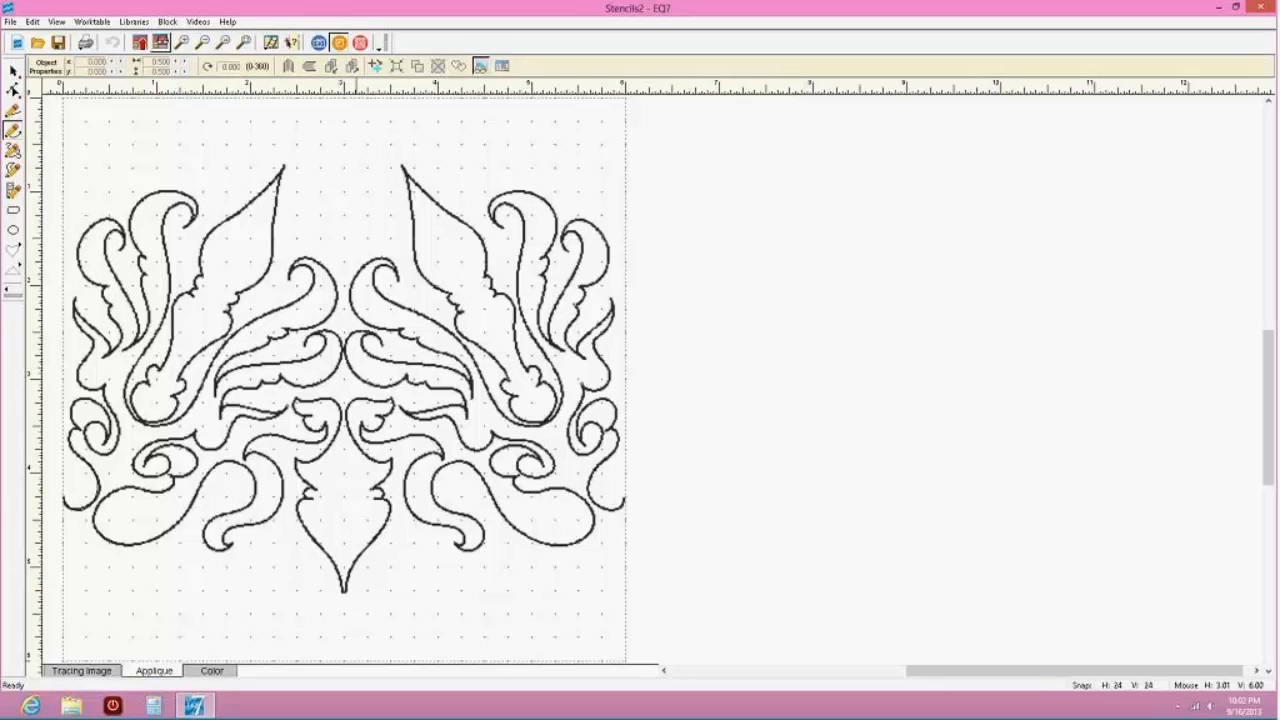
Check the loop curve on the Color layer and select it on the Applique layer to locate it over the tracing image
{"action": "left_click", "coordinate": [220, 671]}
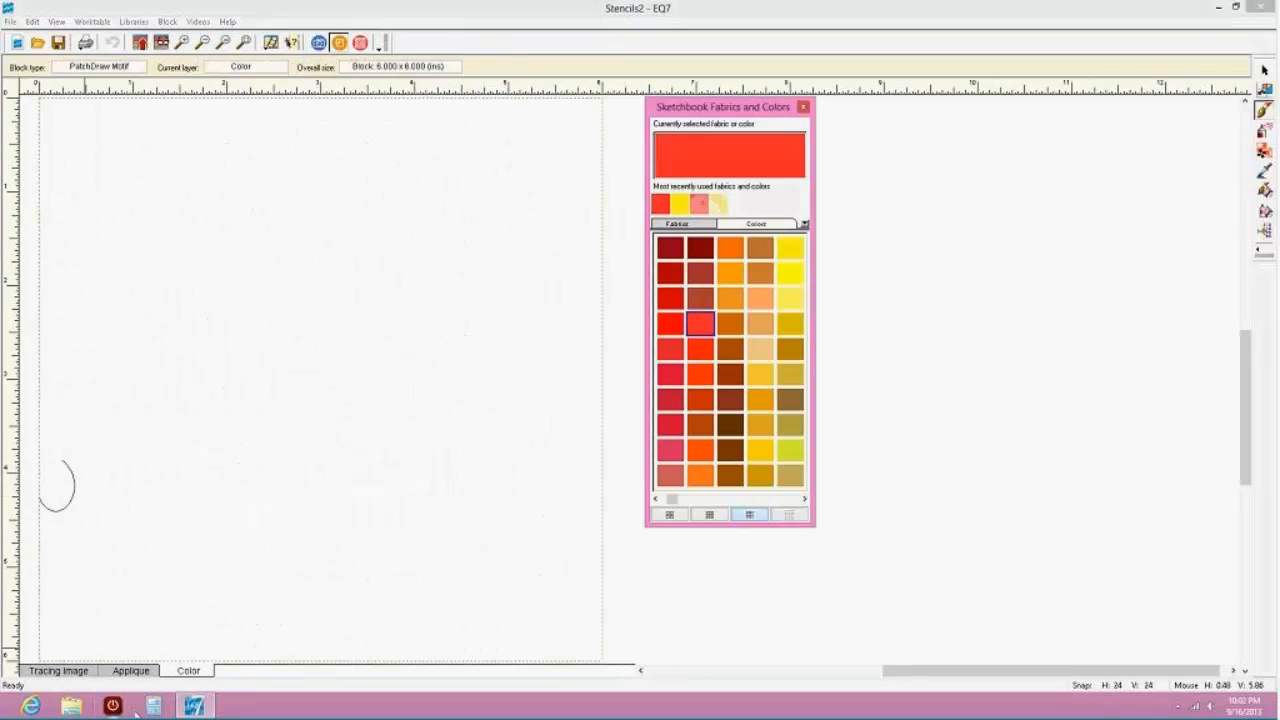
{"action": "left_click", "coordinate": [133, 671]}
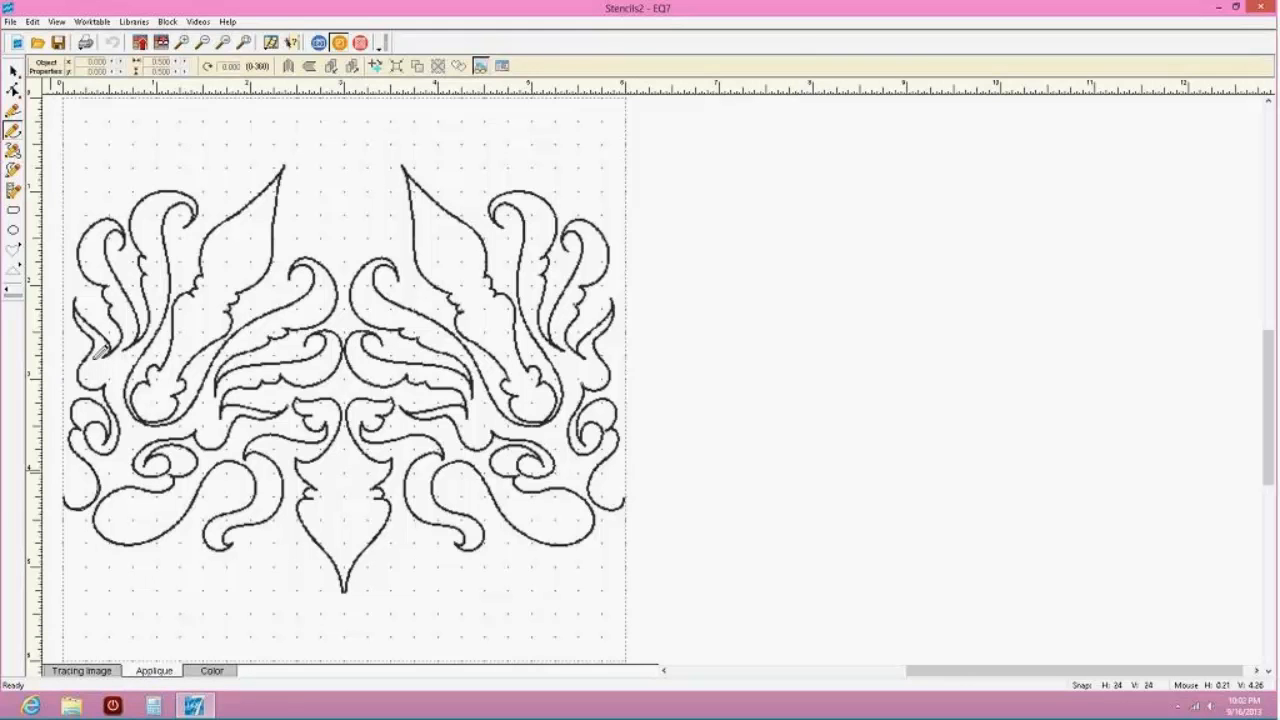
{"action": "left_click", "coordinate": [14, 88]}
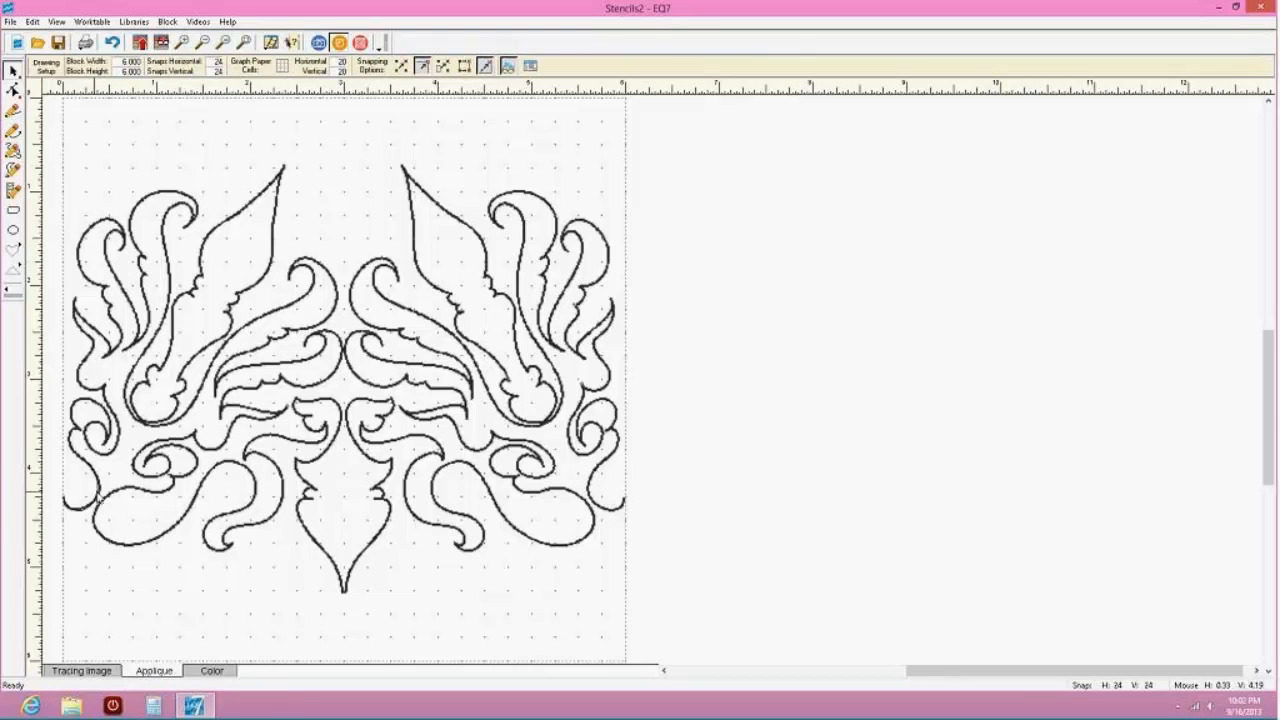
{"action": "left_click", "coordinate": [100, 500]}
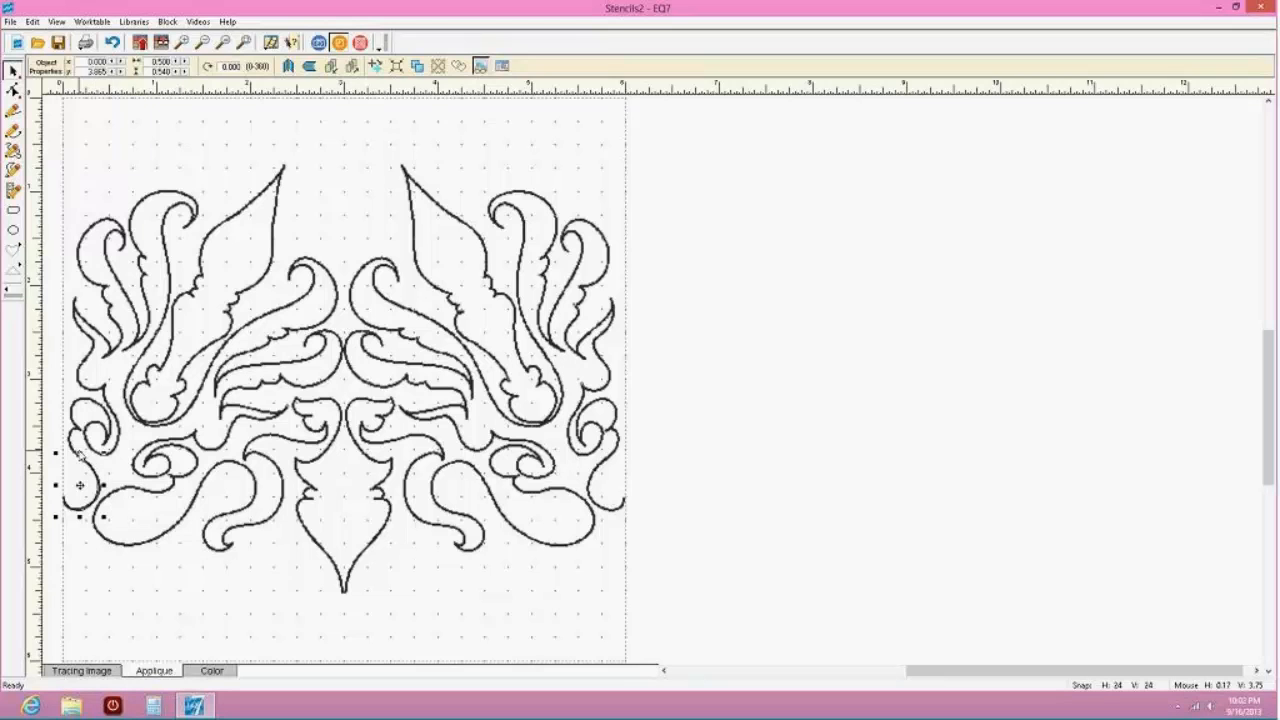
Set the tracing image's lightness to 59 and return to the Applique layer
{"action": "left_click", "coordinate": [84, 671]}
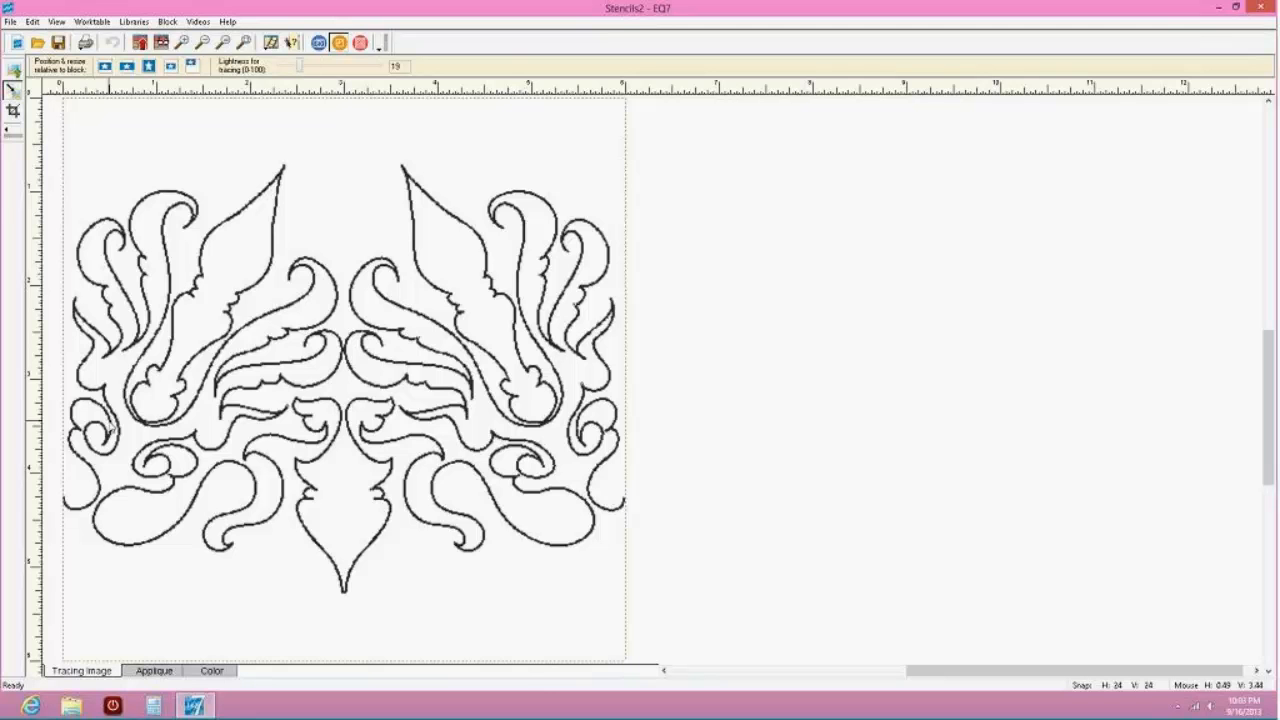
{"action": "left_click", "coordinate": [154, 671]}
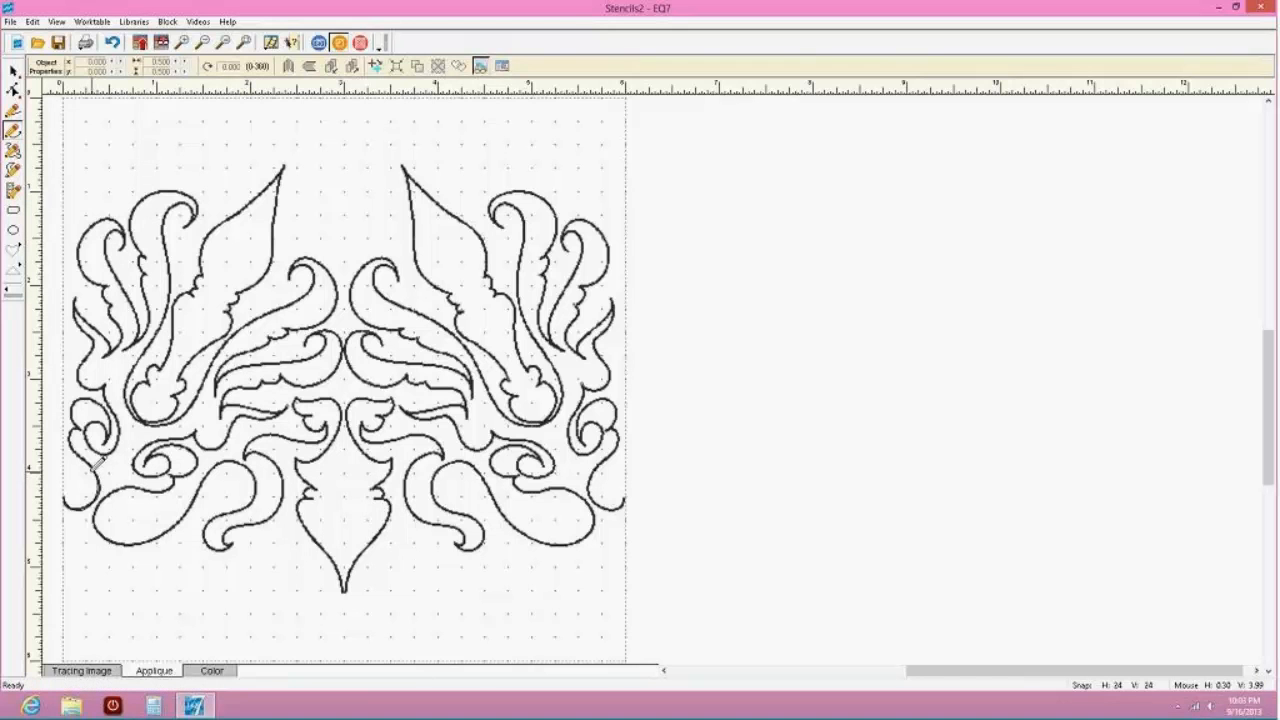
{"action": "left_click", "coordinate": [72, 672]}
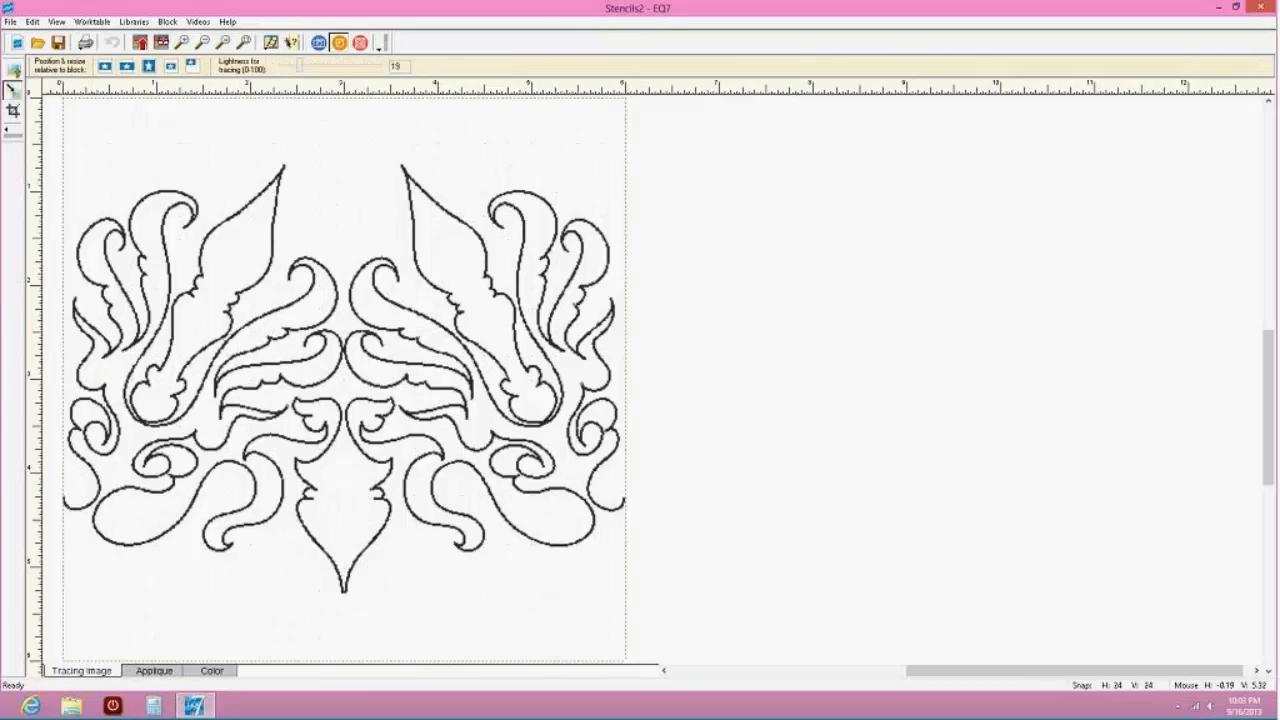
{"action": "left_click_drag", "start_coordinate": [300, 66], "coordinate": [305, 66]}
{"action": "left_click", "coordinate": [154, 670]}
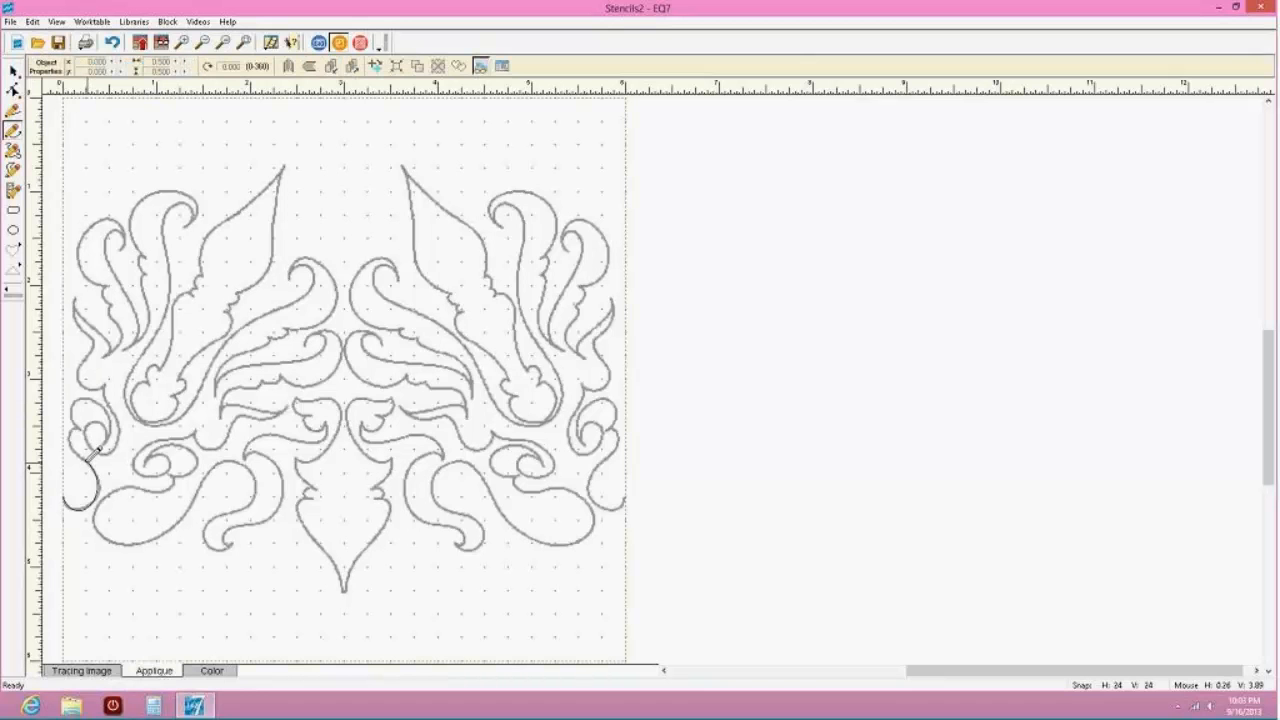
Trace the small scroll above the loop with connected Bezier curves and adjust the handles of its upper arc
{"action": "mouse_move", "coordinate": [83, 461]}
{"action": "left_mouse_down"}
{"action": "mouse_move", "coordinate": [84, 400]}
{"action": "mouse_move", "coordinate": [110, 436]}
{"action": "mouse_move", "coordinate": [102, 403]}
{"action": "mouse_move", "coordinate": [85, 401]}
{"action": "mouse_move", "coordinate": [107, 414]}
{"action": "mouse_move", "coordinate": [103, 445]}
{"action": "left_mouse_up"}
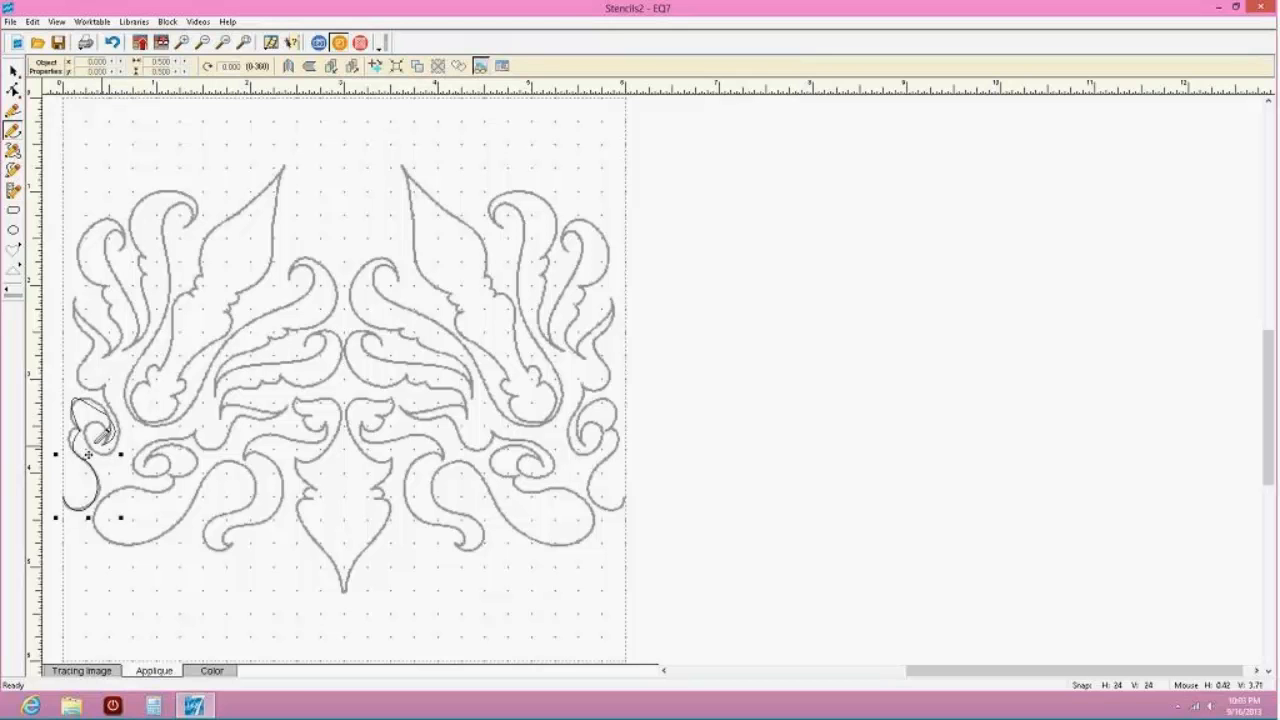
{"action": "left_click", "coordinate": [13, 89]}
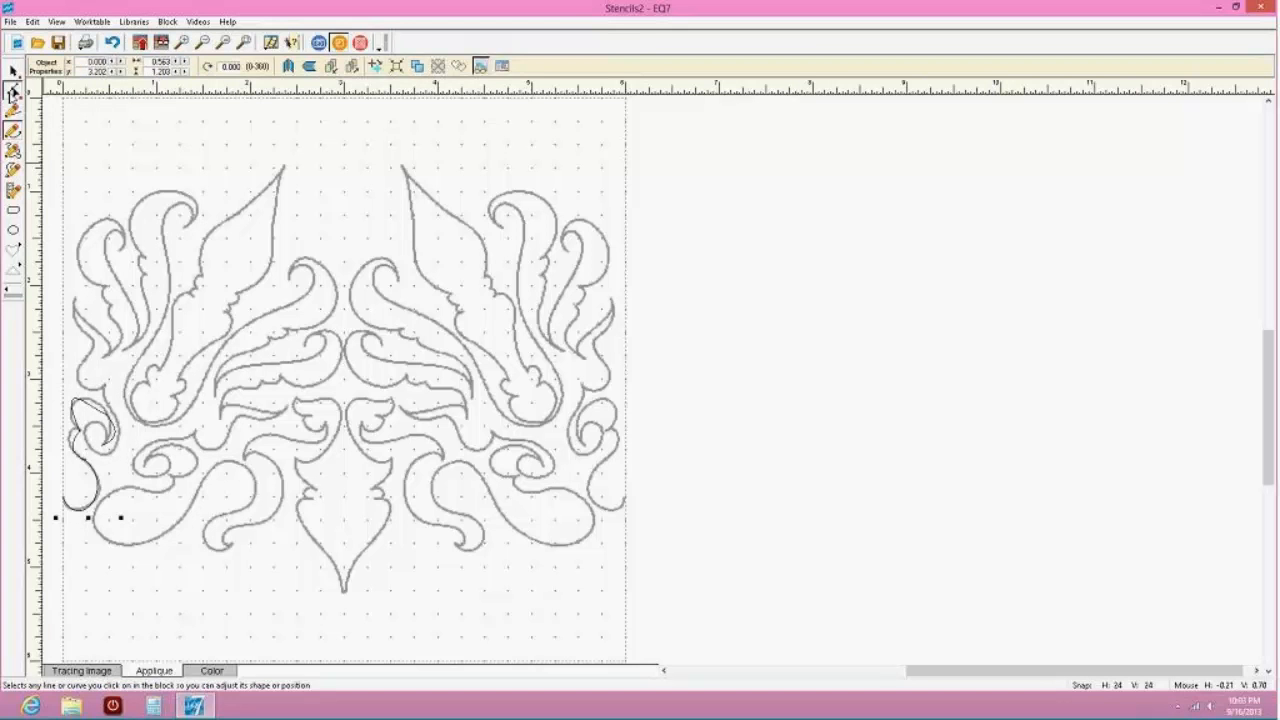
{"action": "left_click", "coordinate": [75, 440]}
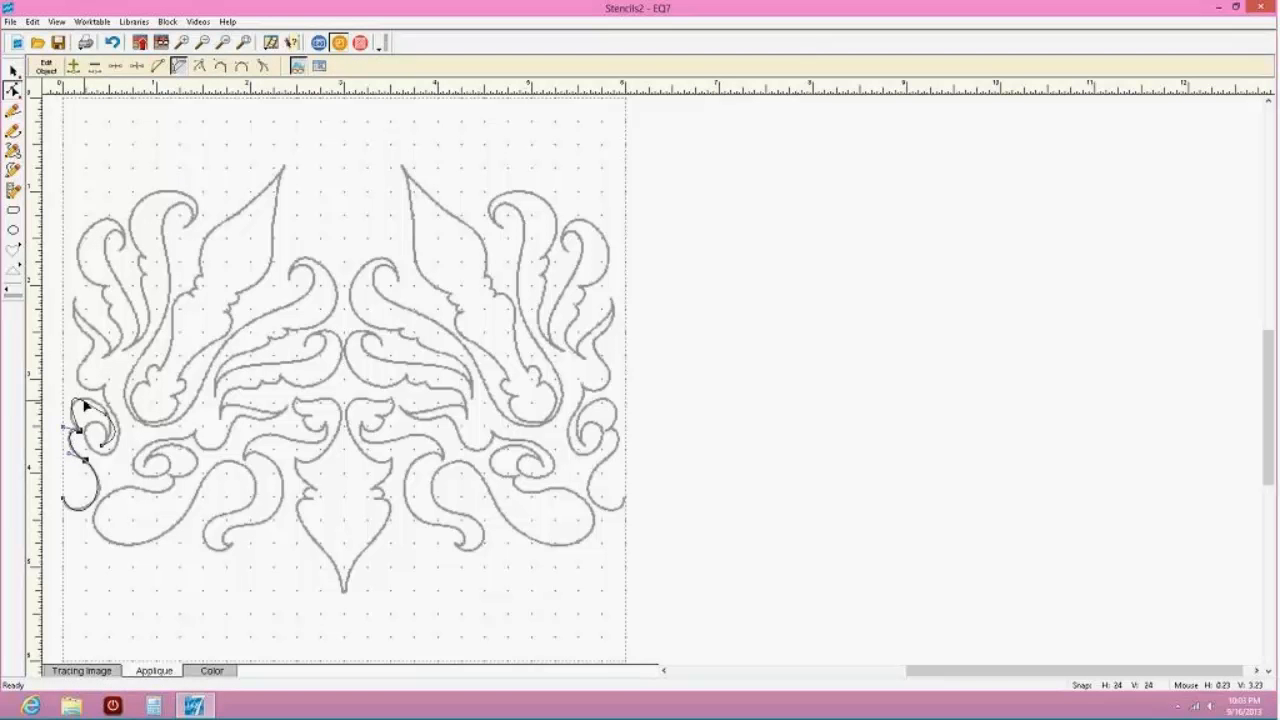
{"action": "left_click", "coordinate": [89, 409]}
{"action": "left_click_drag", "start_coordinate": [89, 409], "coordinate": [112, 403]}
{"action": "left_click_drag", "start_coordinate": [55, 373], "coordinate": [49, 383]}
{"action": "left_click", "coordinate": [115, 434]}
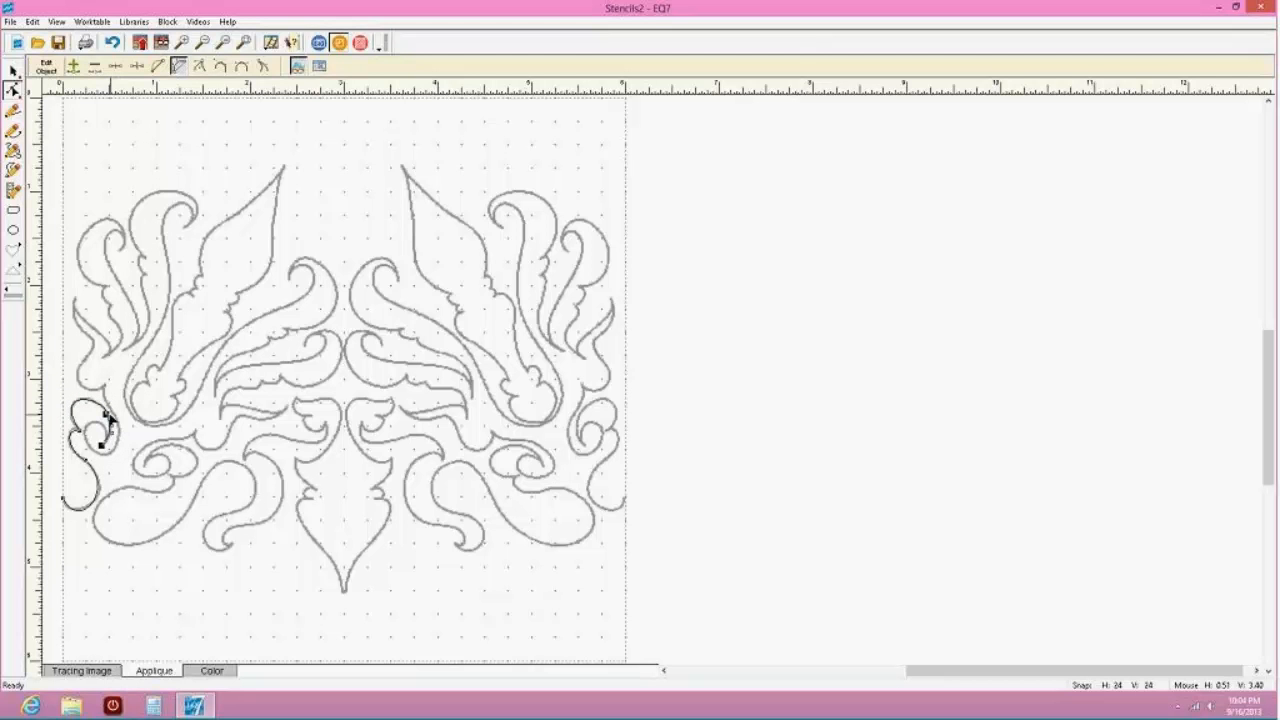
Refine the scroll's upper arc with its curve handles and check its join with the adjoining inner curve up close
{"action": "left_click", "coordinate": [184, 44]}
{"action": "left_click_drag", "start_coordinate": [83, 388], "coordinate": [115, 425]}
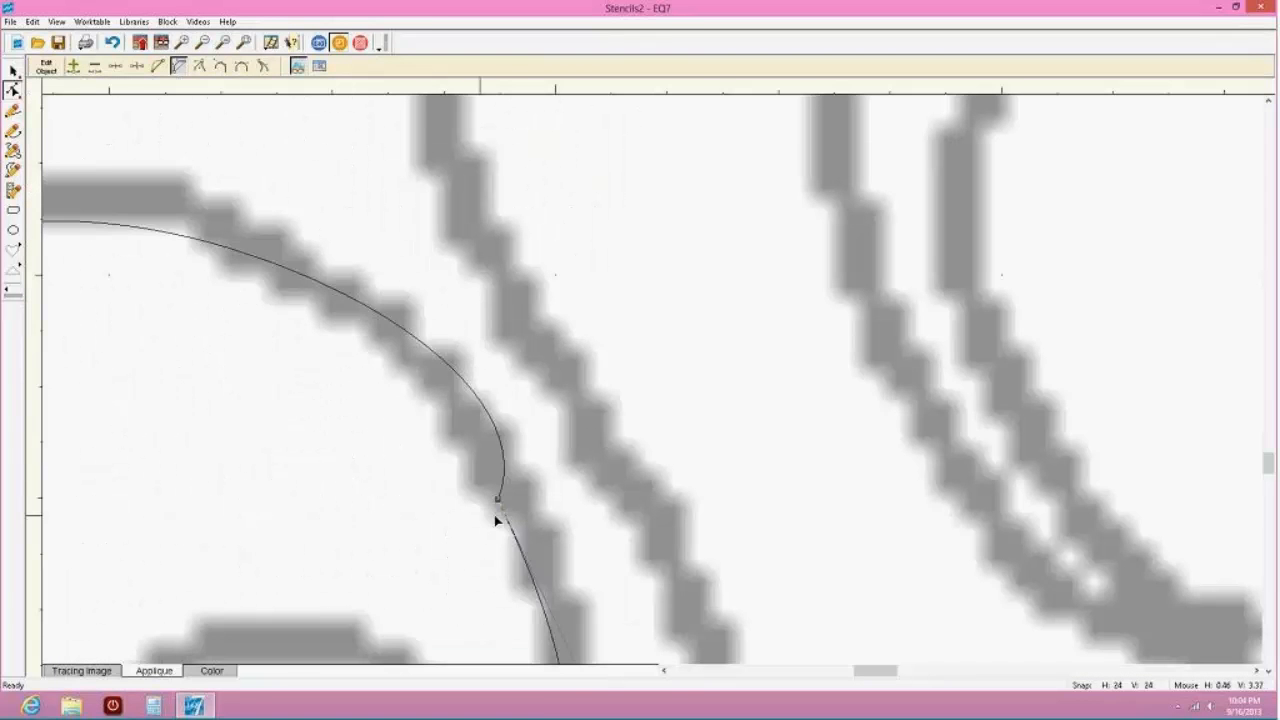
{"action": "left_click", "coordinate": [502, 455]}
{"action": "left_click_drag", "start_coordinate": [595, 249], "coordinate": [388, 184]}
{"action": "left_click", "coordinate": [245, 43]}
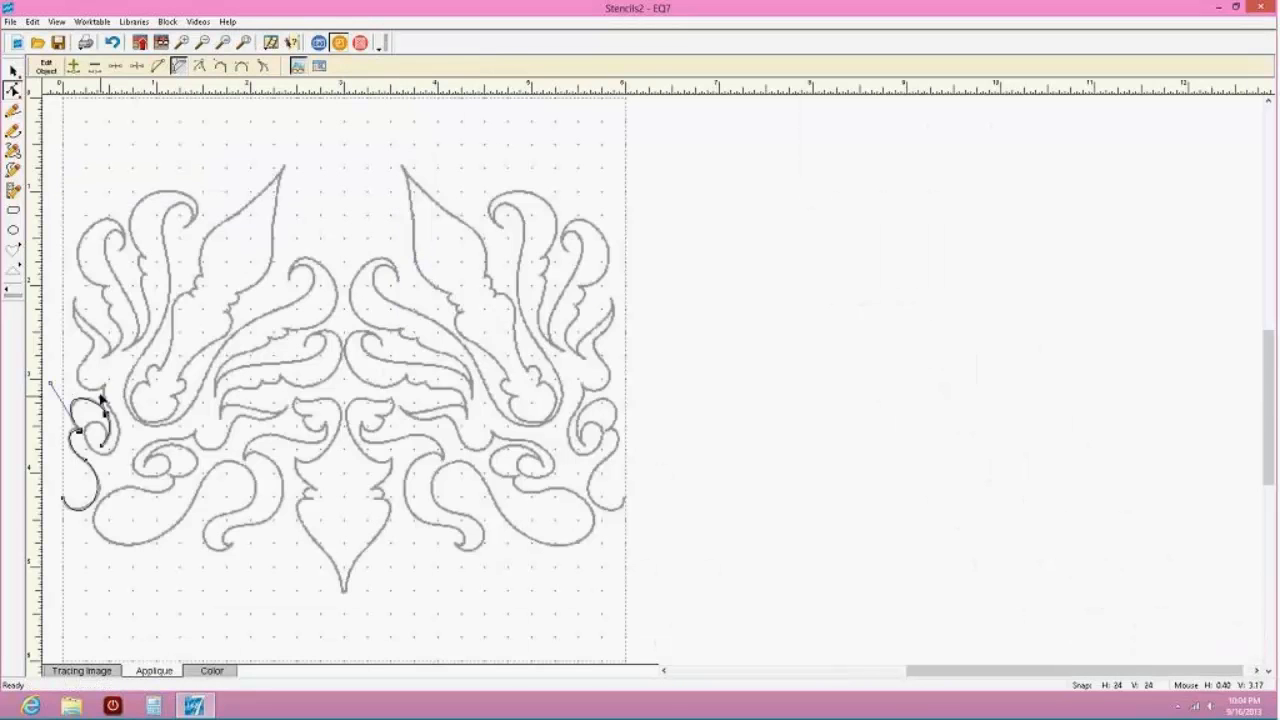
{"action": "left_click_drag", "start_coordinate": [100, 400], "coordinate": [52, 385]}
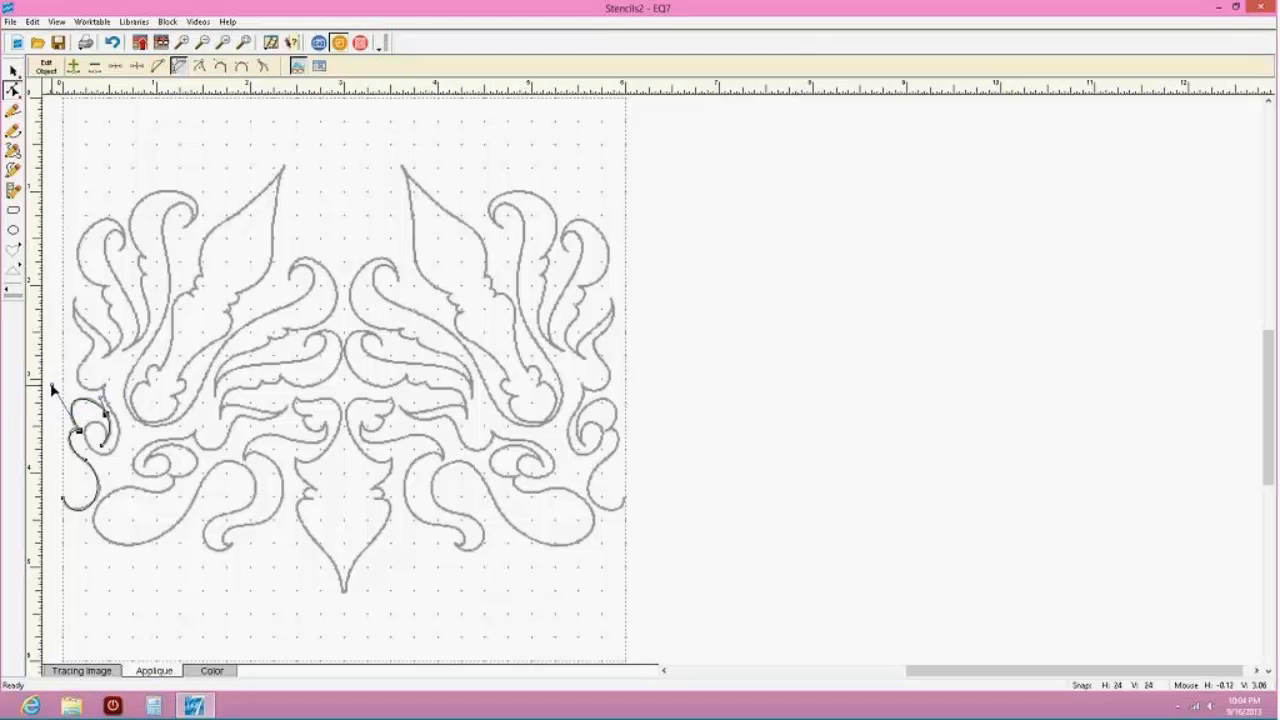
{"action": "left_click", "coordinate": [111, 429]}
{"action": "left_click", "coordinate": [181, 43]}
{"action": "left_click_drag", "start_coordinate": [72, 390], "coordinate": [119, 428]}
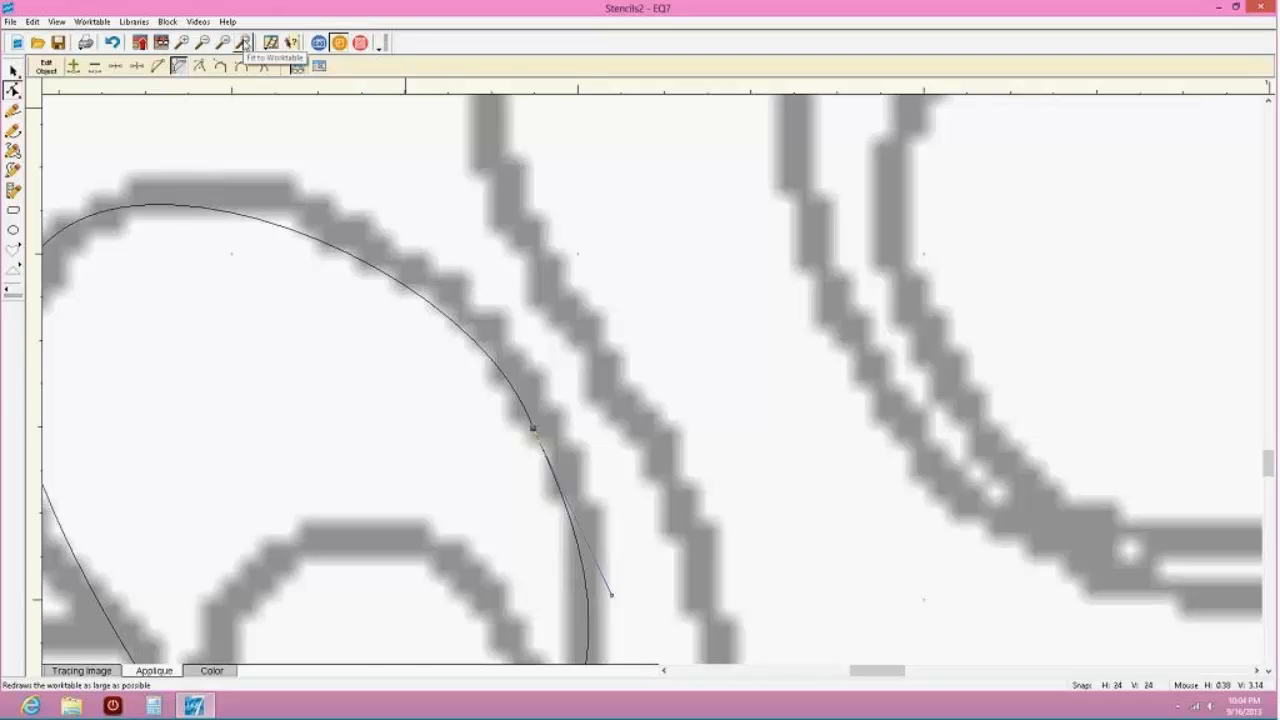
{"action": "left_click", "coordinate": [244, 44]}
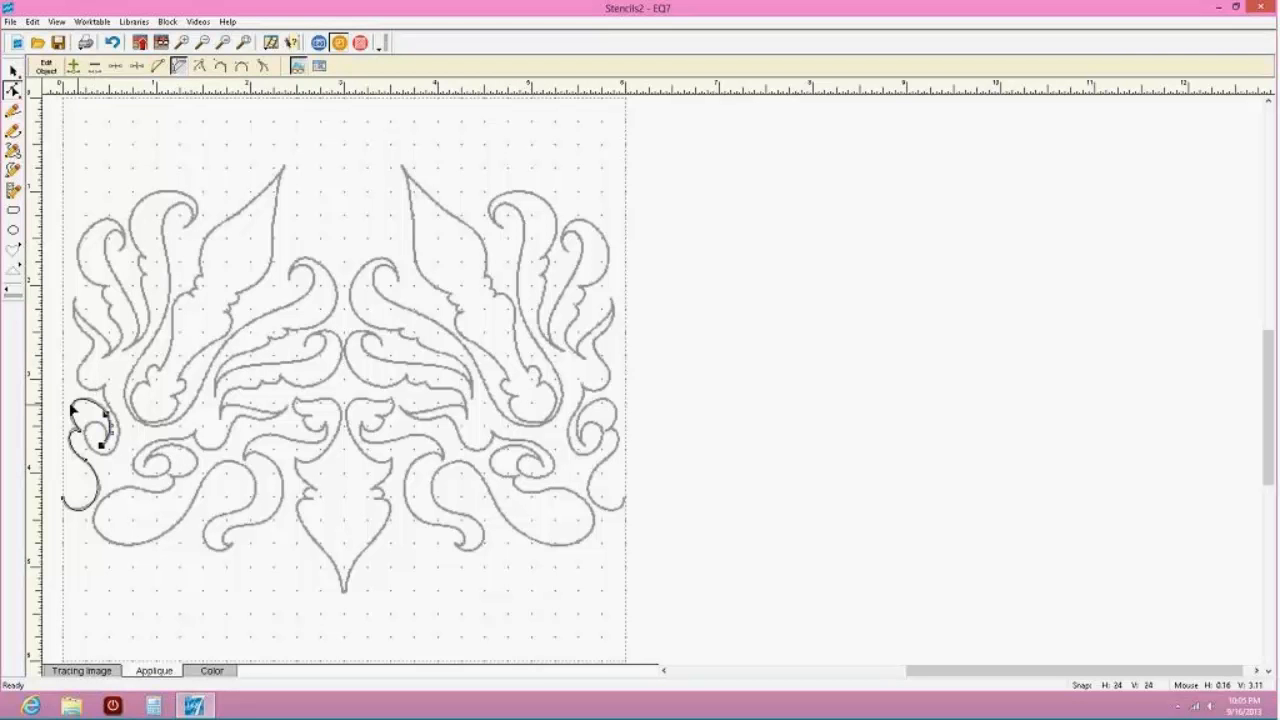
Duplicate the traced scroll and loop, mirror the copy horizontally and place it over the matching right-edge scroll at about (5.48, 3.23) inches
{"action": "left_click", "coordinate": [13, 70]}
{"action": "left_click_drag", "start_coordinate": [52, 382], "coordinate": [132, 540]}
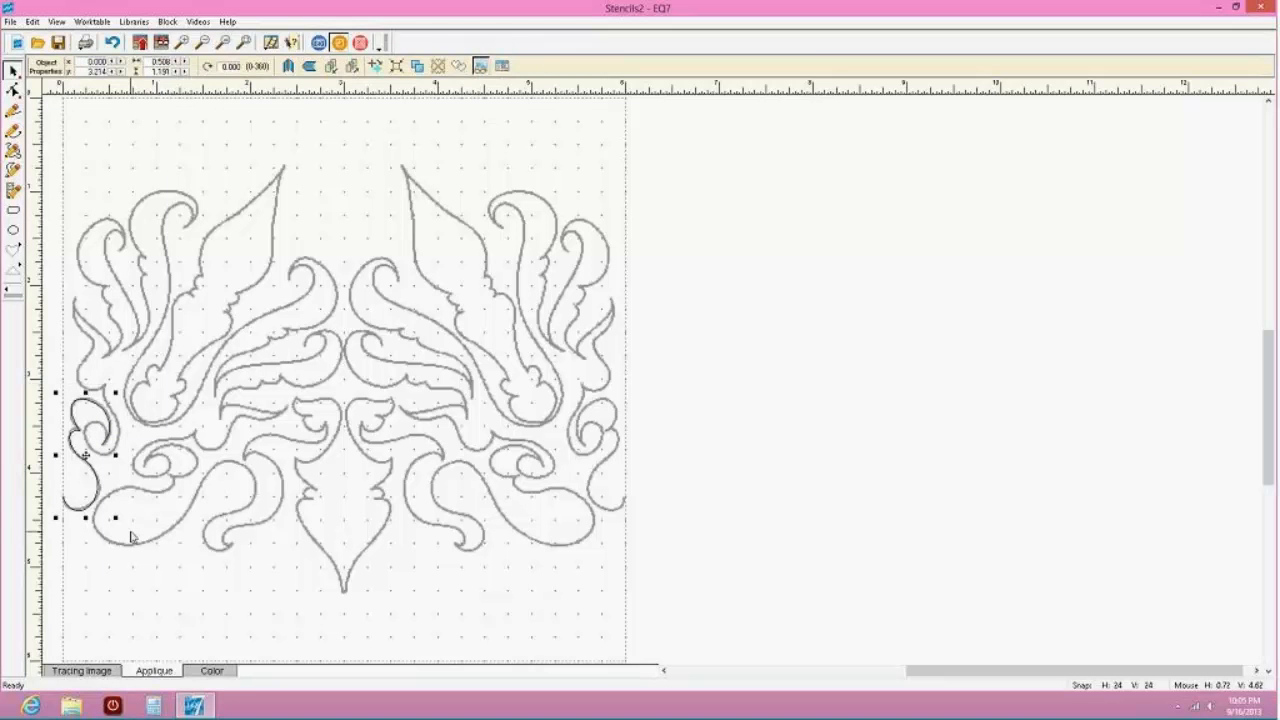
{"action": "left_click", "coordinate": [32, 21]}
{"action": "left_click", "coordinate": [52, 72]}
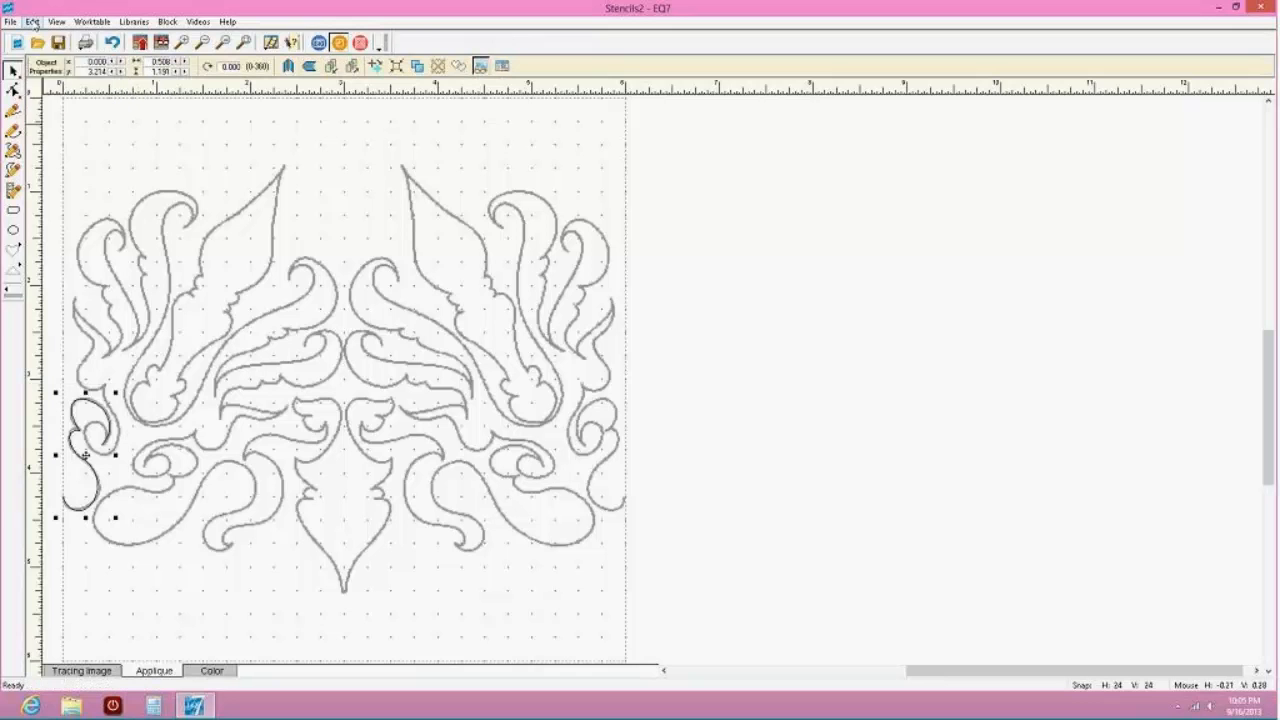
{"action": "left_click", "coordinate": [32, 21]}
{"action": "left_click", "coordinate": [52, 88]}
{"action": "left_click_drag", "start_coordinate": [86, 455], "coordinate": [599, 456]}
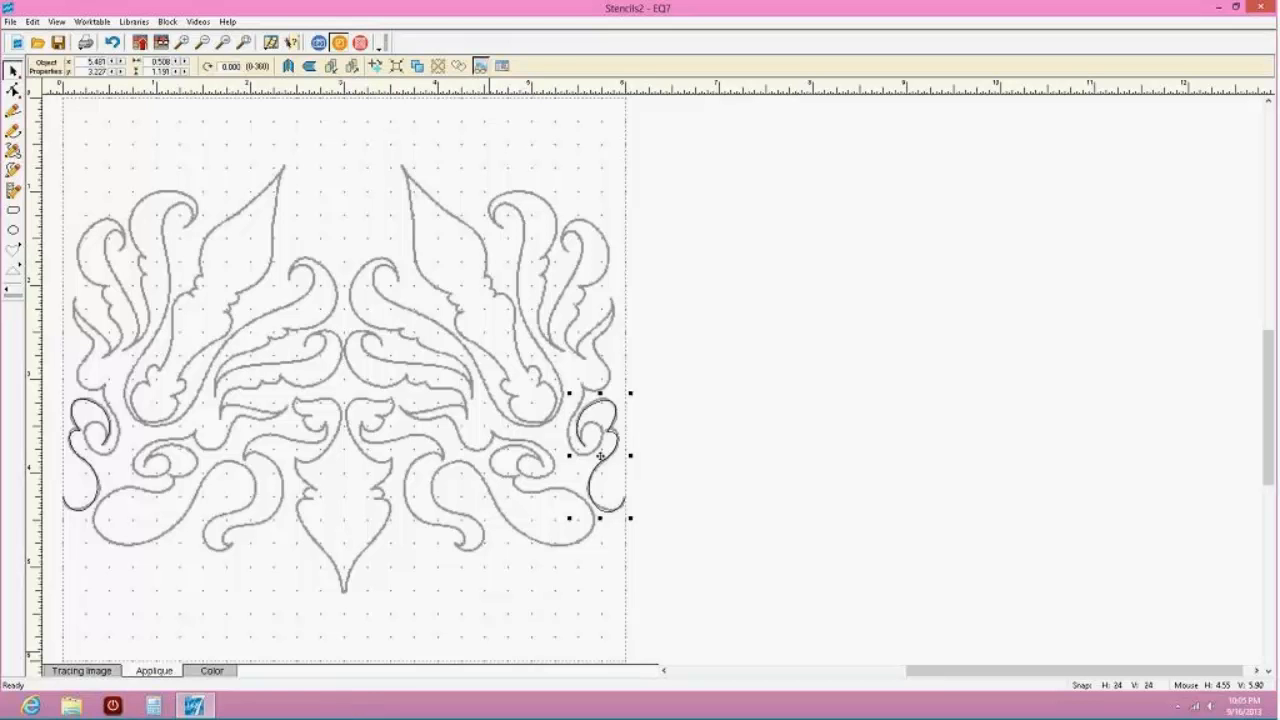
Add the mirrored scroll pair to the sketchbook, view it among the saved motifs and return to the Tracing Image layer
{"action": "left_click", "coordinate": [212, 671]}
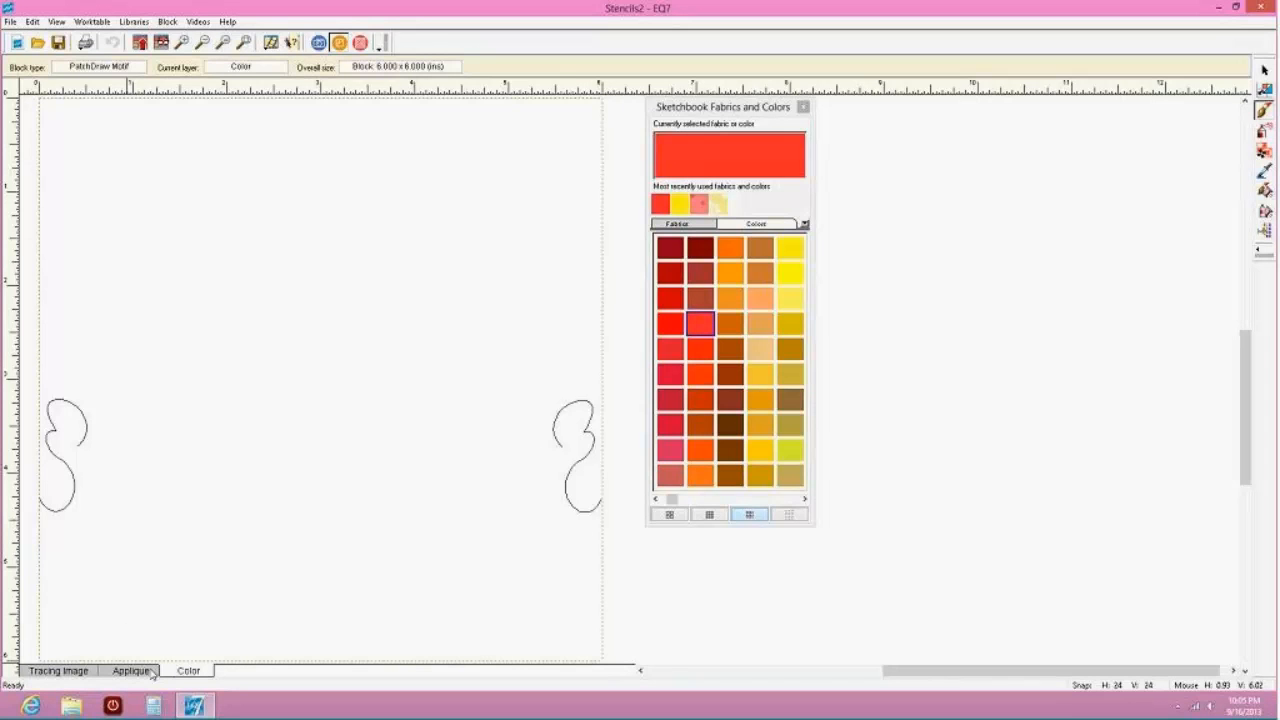
{"action": "left_click", "coordinate": [162, 44]}
{"action": "left_click", "coordinate": [680, 204]}
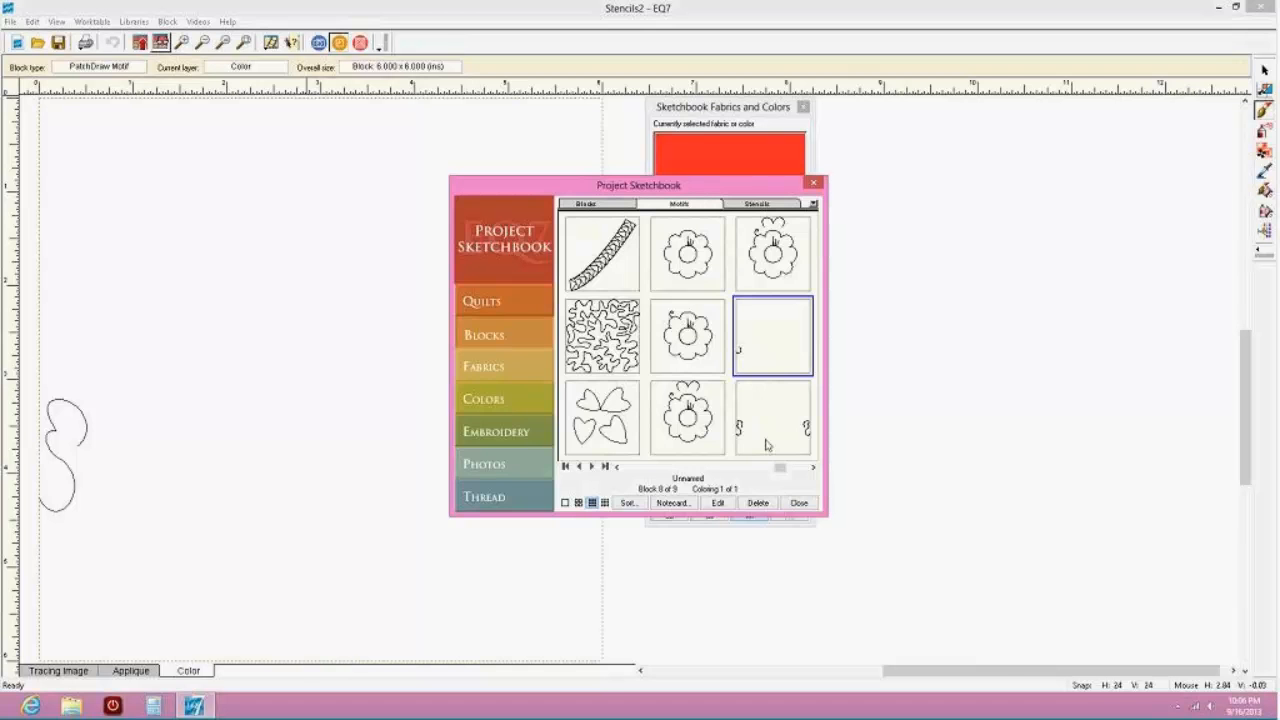
{"action": "left_click", "coordinate": [799, 503]}
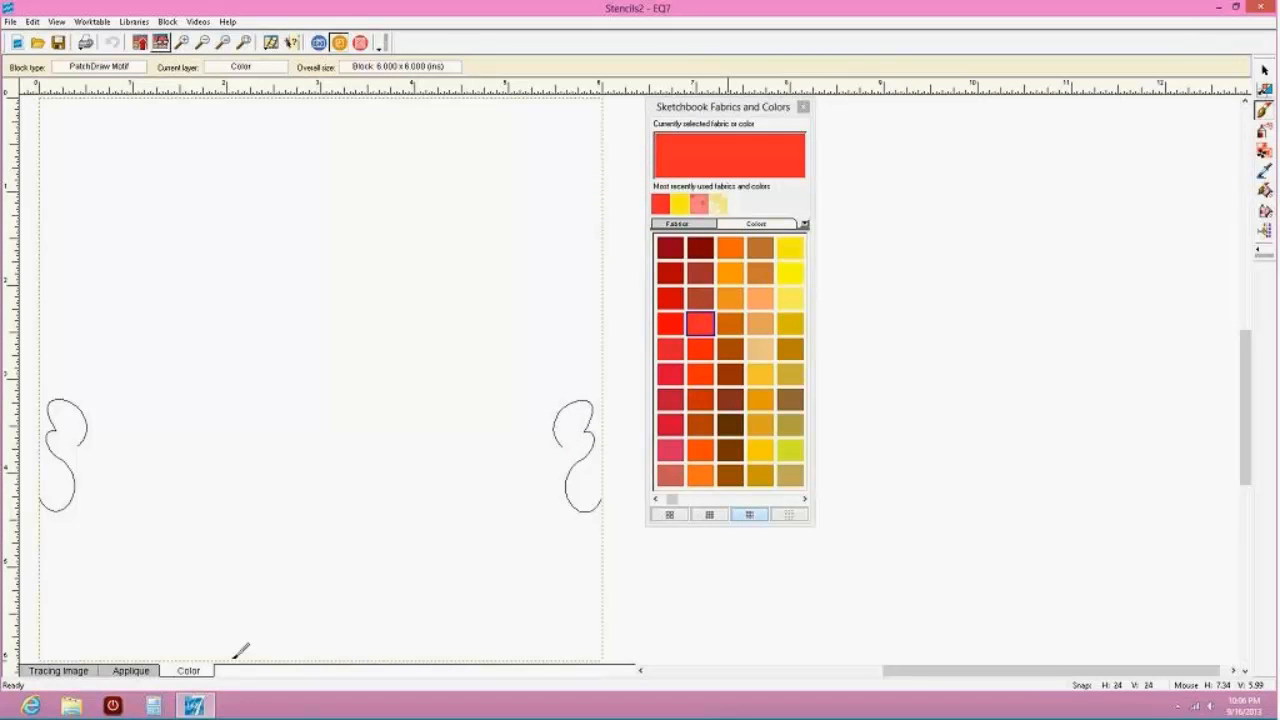
{"action": "left_click", "coordinate": [58, 671]}
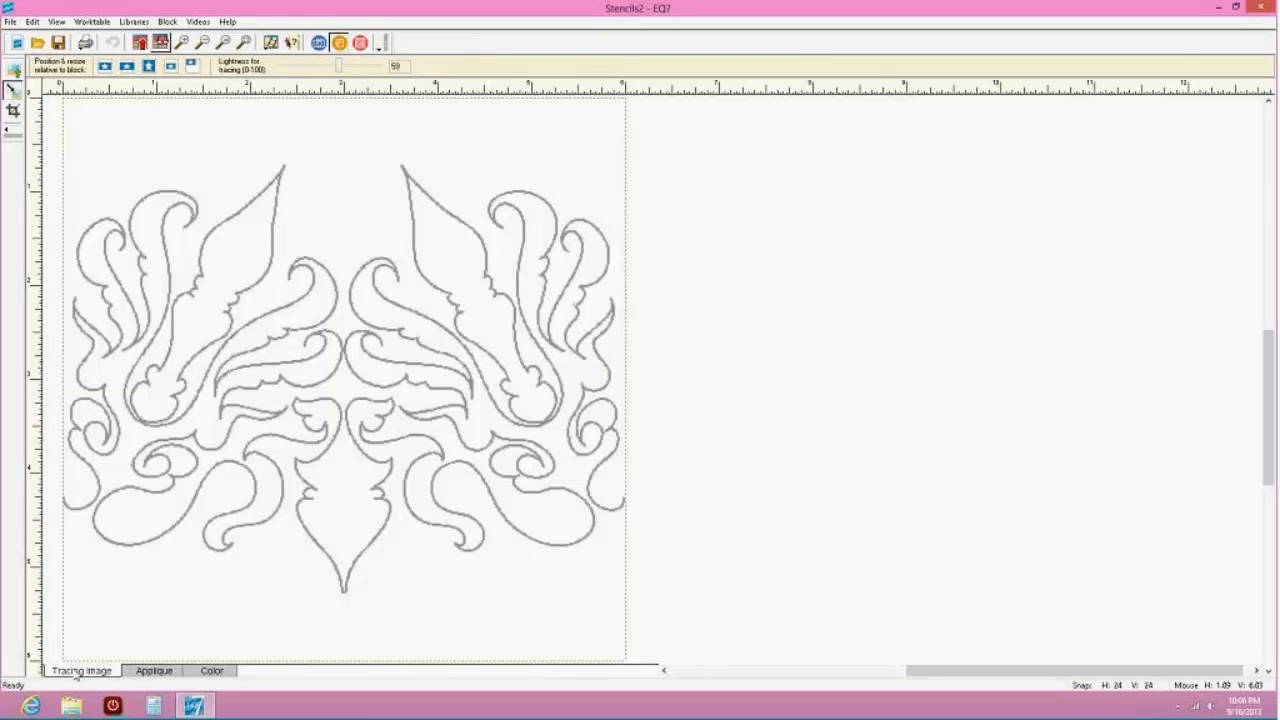
Start a new PatchDraw Motif from the Applique layer and ready the Bezier drawing tool
{"action": "left_click", "coordinate": [147, 671]}
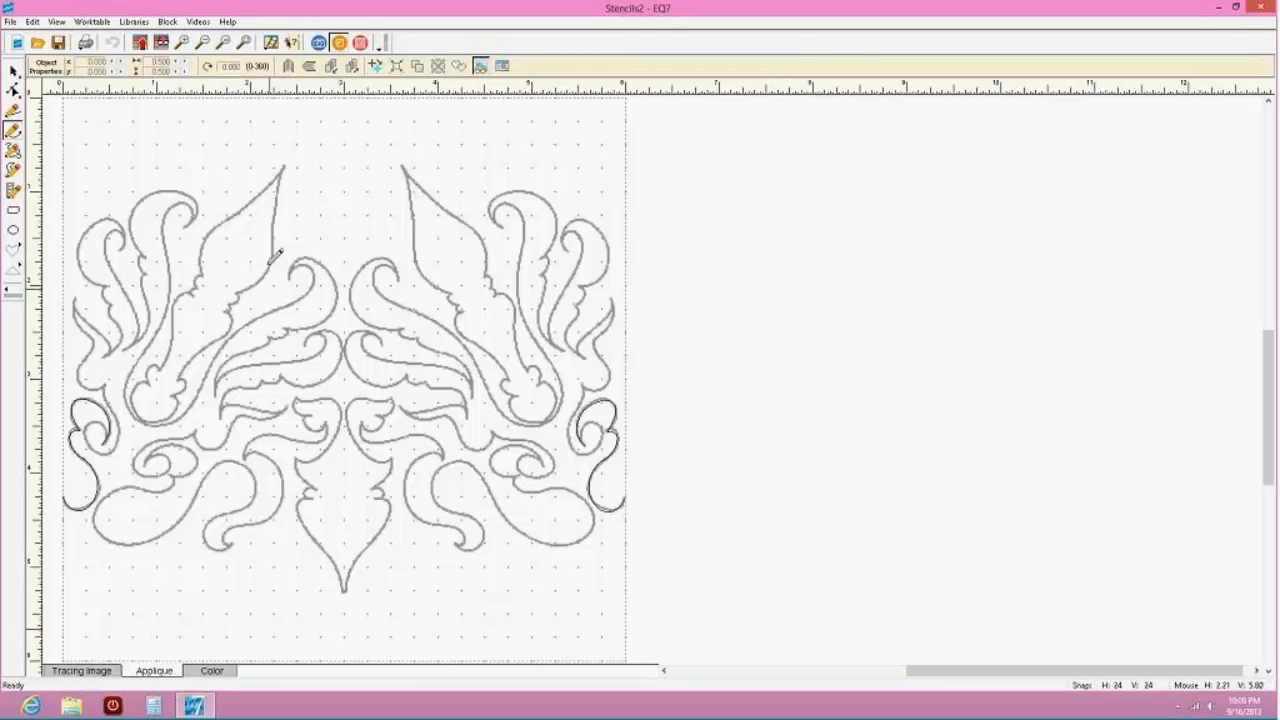
{"action": "left_click", "coordinate": [179, 25]}
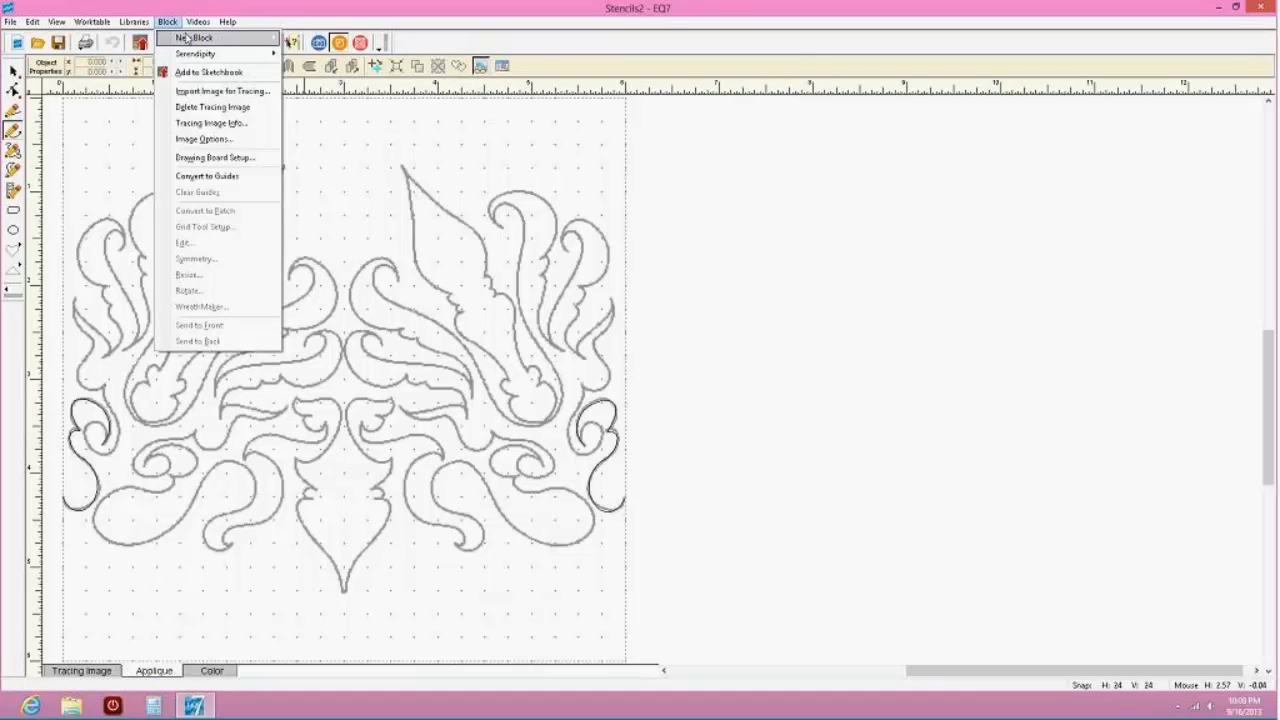
{"action": "mouse_move", "coordinate": [188, 38]}
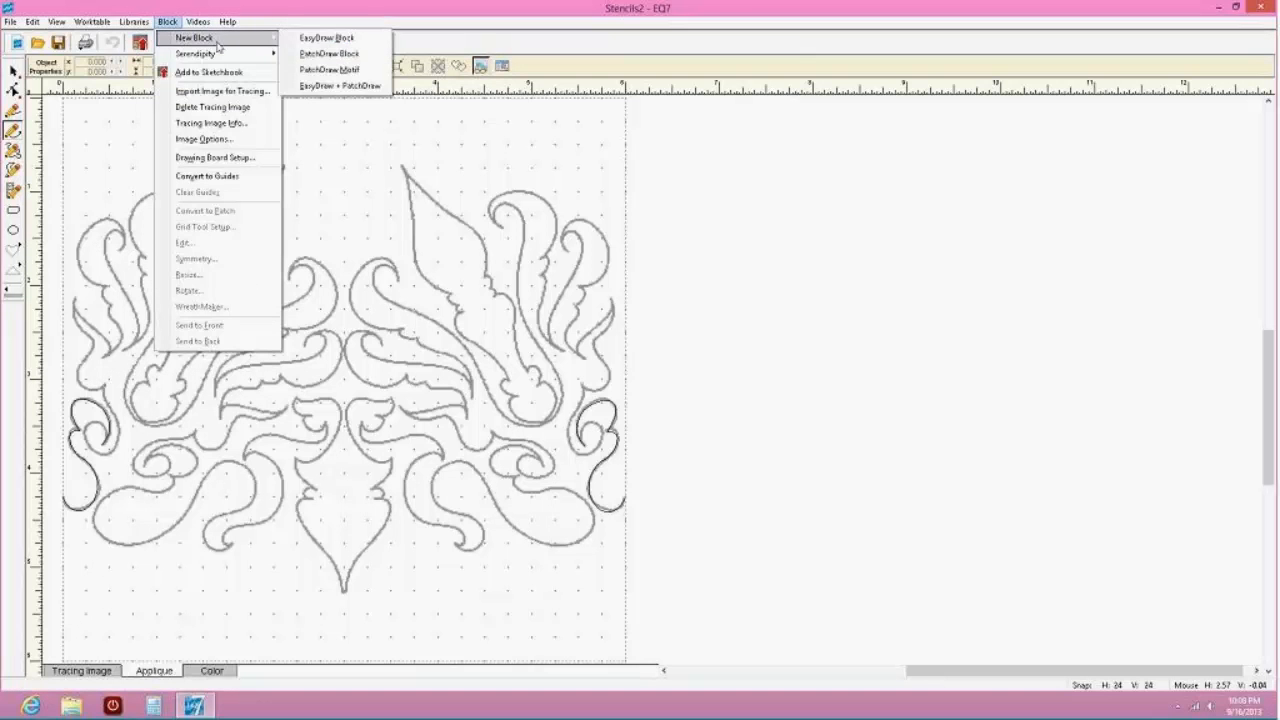
{"action": "left_click", "coordinate": [333, 70]}
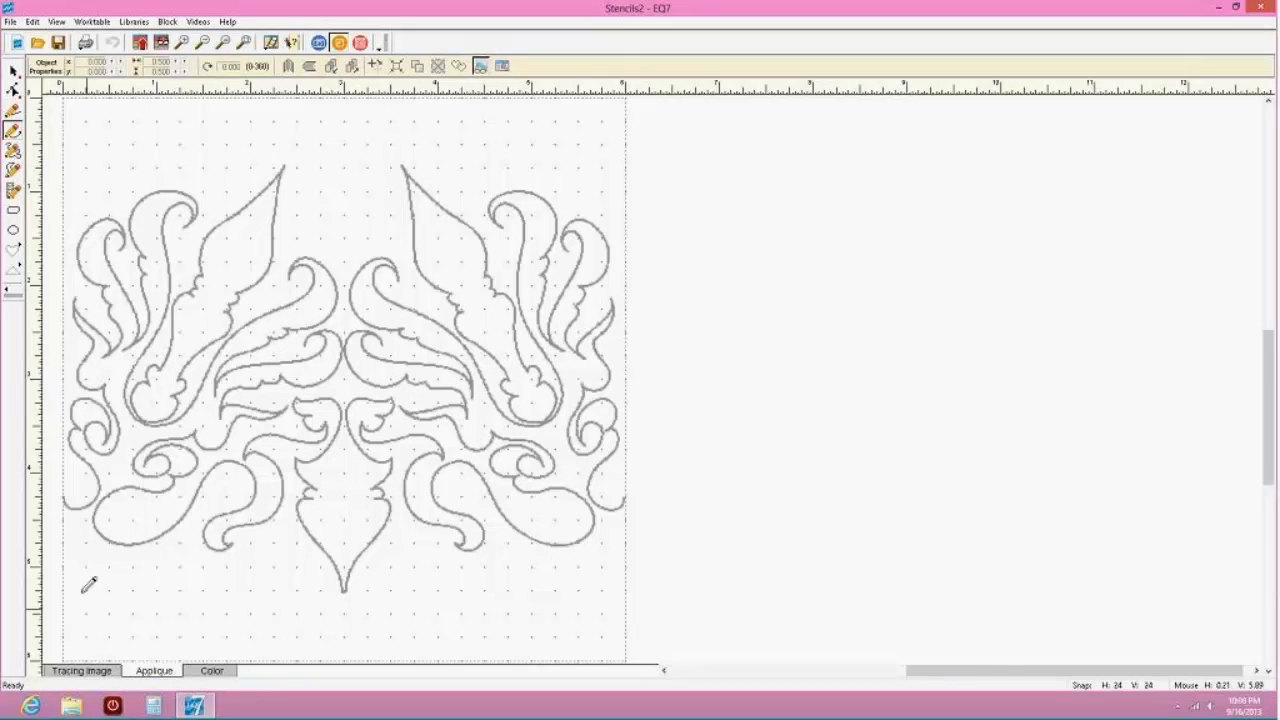
{"action": "left_click", "coordinate": [13, 129]}
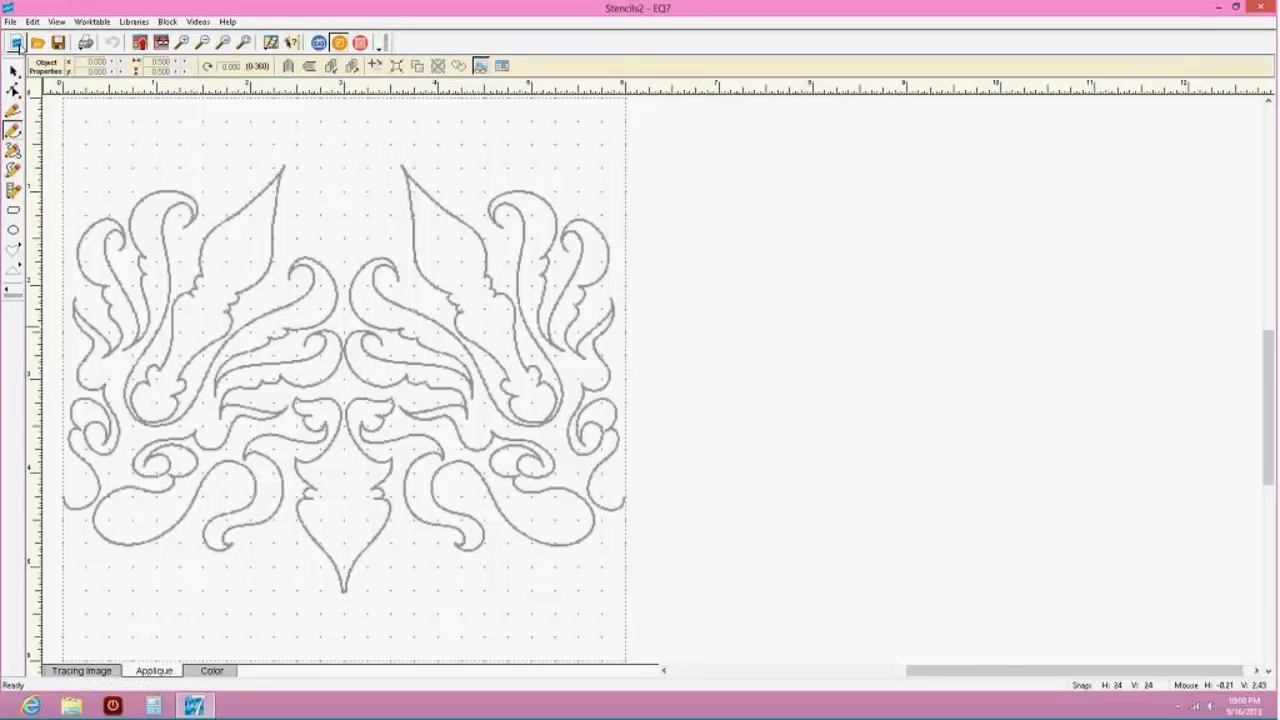
{"action": "left_click", "coordinate": [78, 670]}
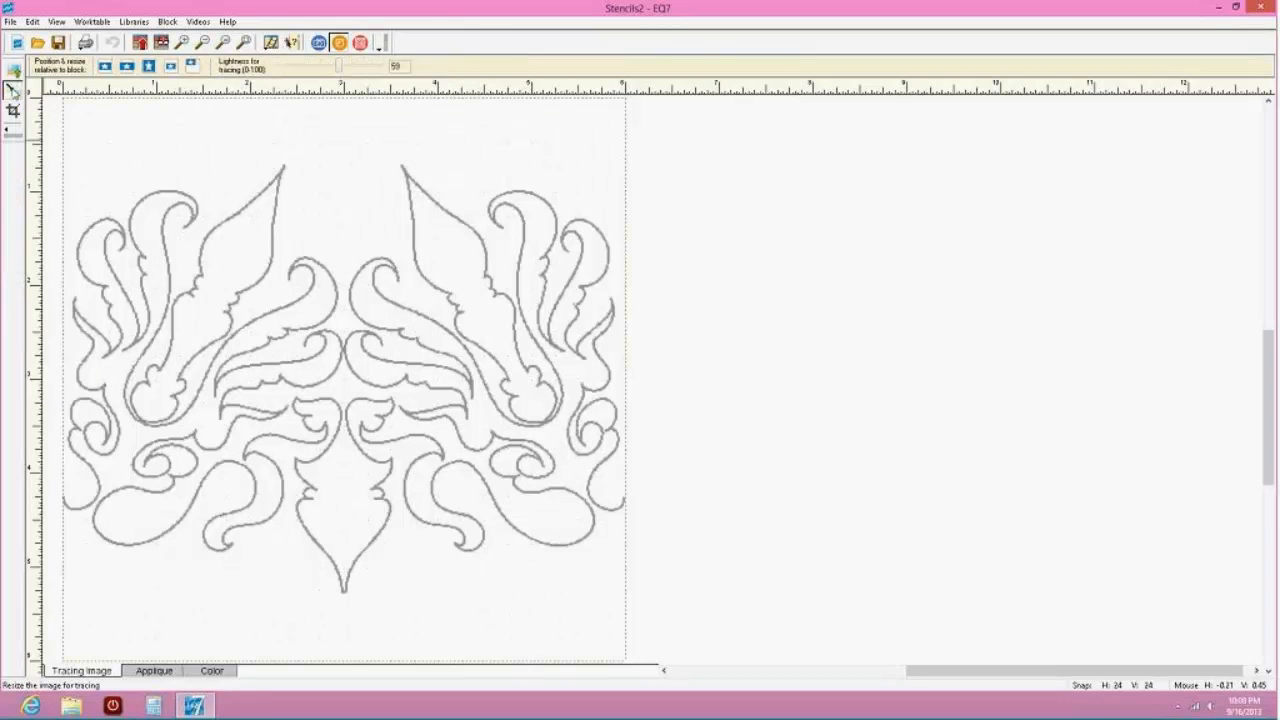
{"action": "left_click", "coordinate": [14, 110]}
{"action": "mouse_move", "coordinate": [62, 162]}
{"action": "left_mouse_down"}
{"action": "mouse_move", "coordinate": [622, 596]}
{"action": "mouse_move", "coordinate": [57, 171]}
{"action": "mouse_move", "coordinate": [66, 176]}
{"action": "left_mouse_up"}
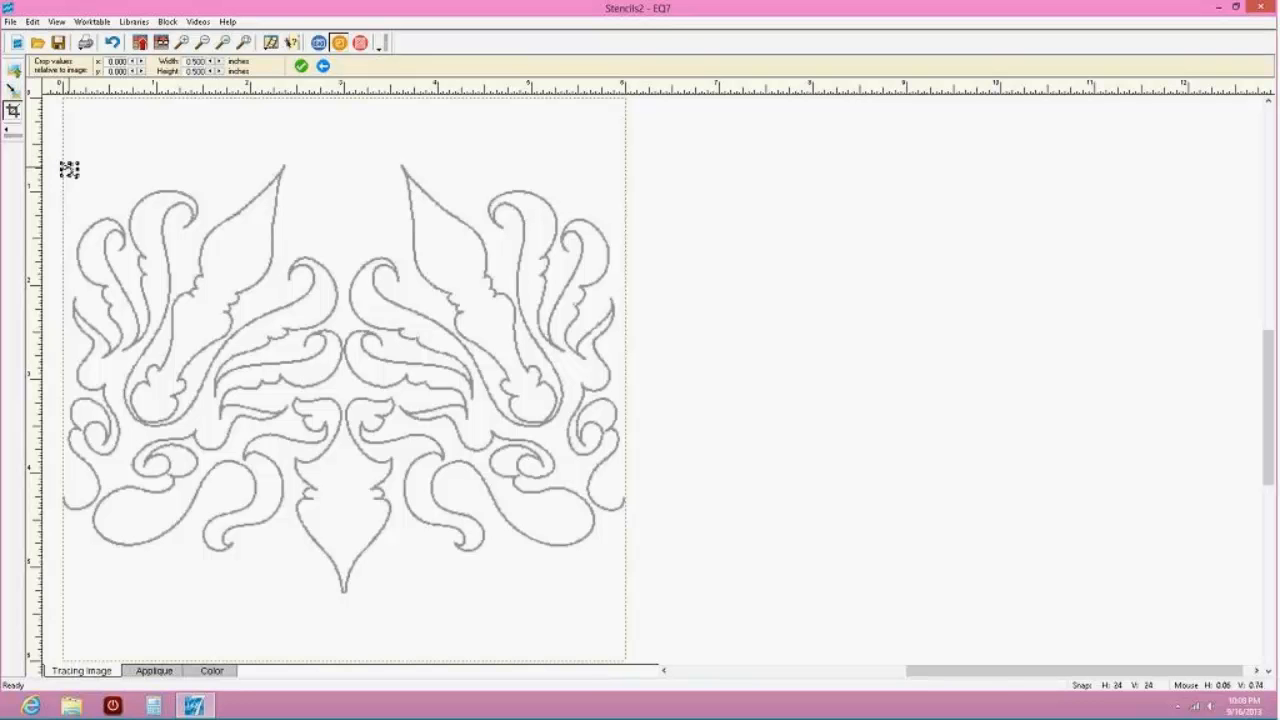
{"action": "left_click_drag", "start_coordinate": [69, 170], "coordinate": [76, 172]}
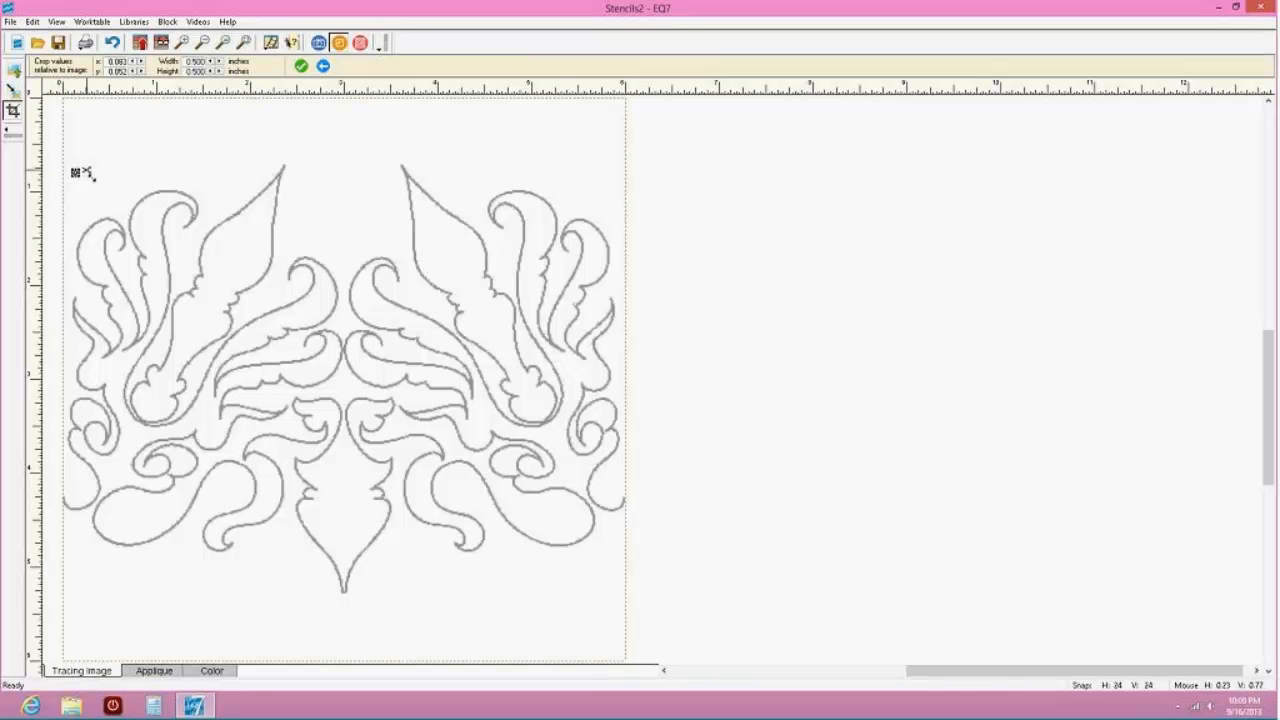
{"action": "left_click", "coordinate": [134, 676]}
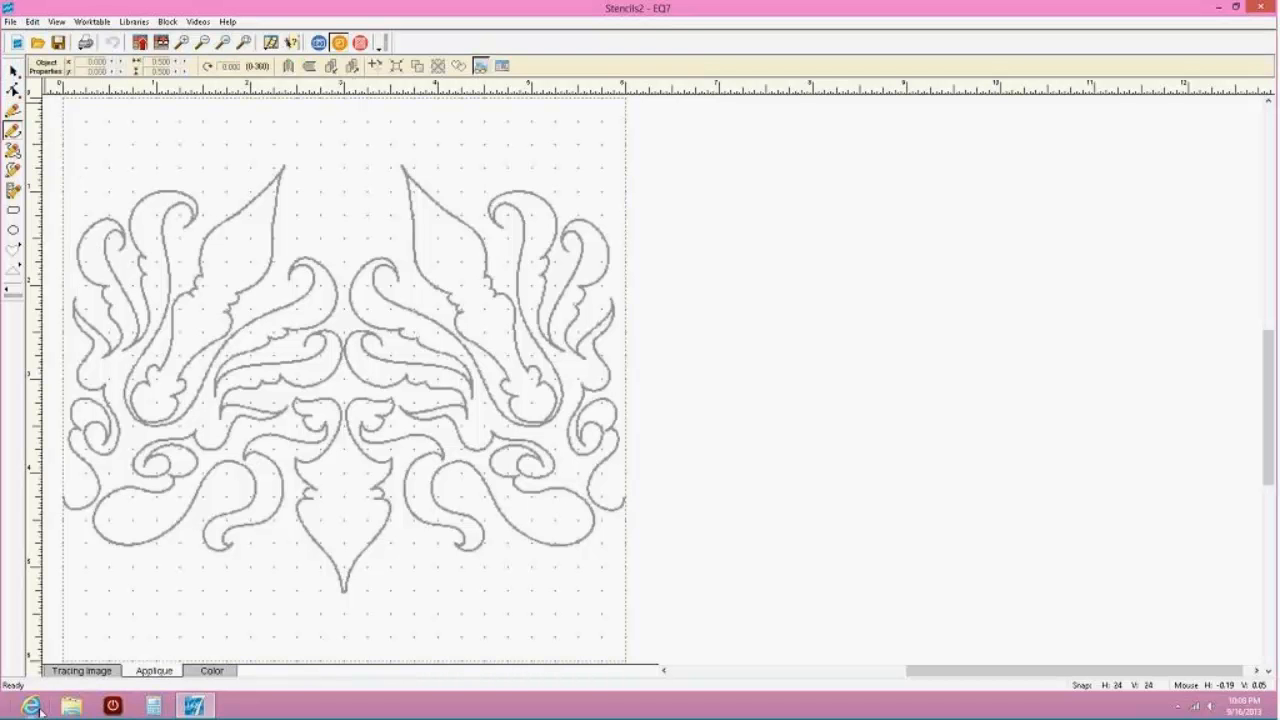
{"action": "left_click", "coordinate": [80, 671]}
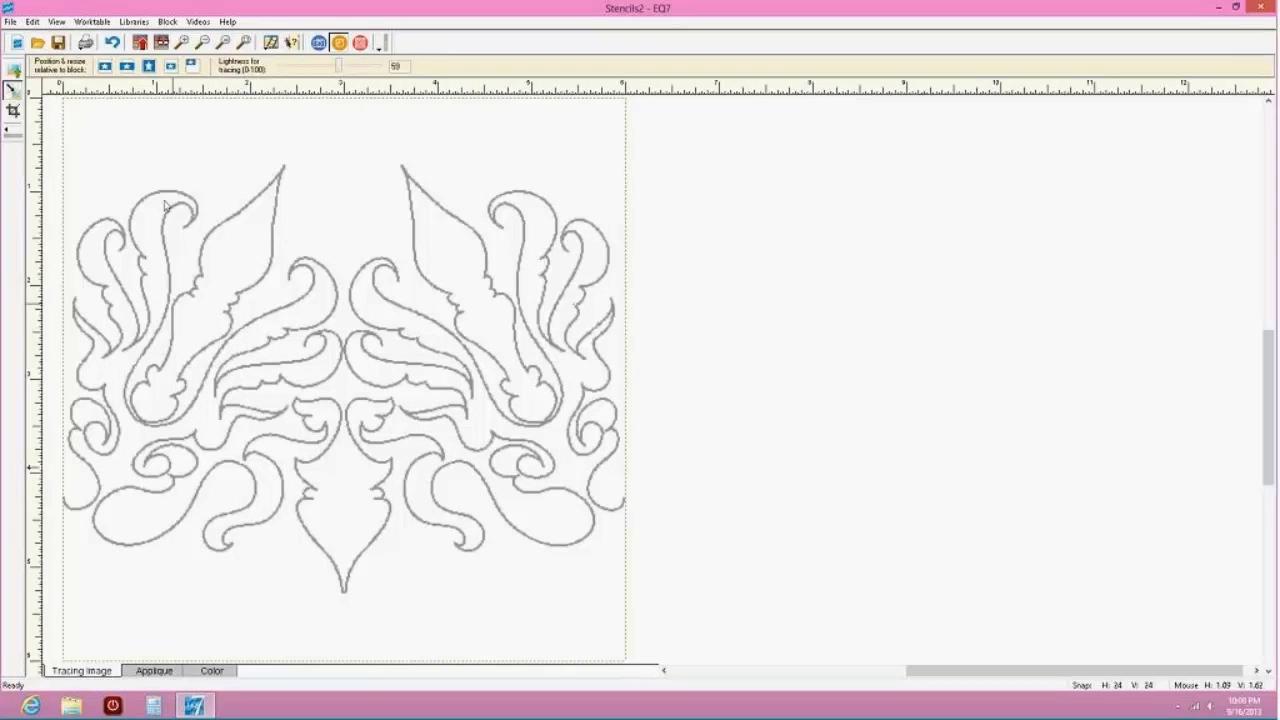
{"action": "left_click", "coordinate": [13, 110]}
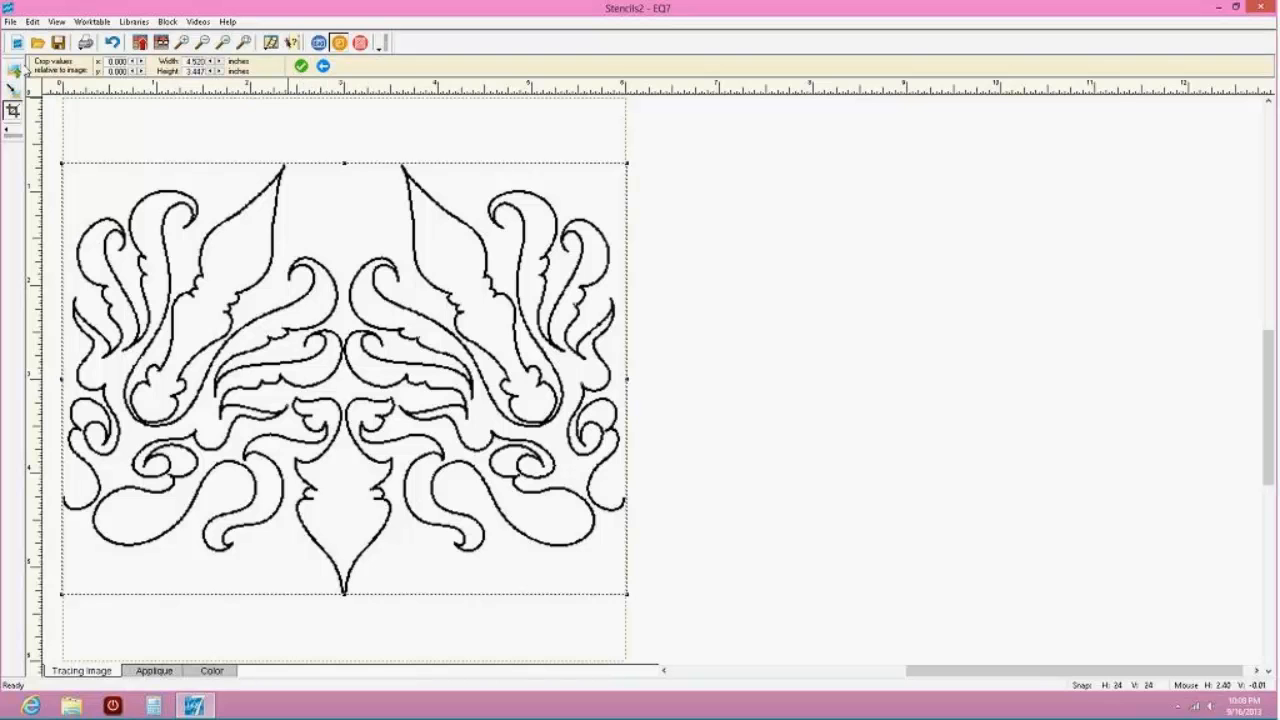
Hide the tracing image by setting its tracing lightness to 100, and return to the Applique layer
{"action": "left_click", "coordinate": [12, 89]}
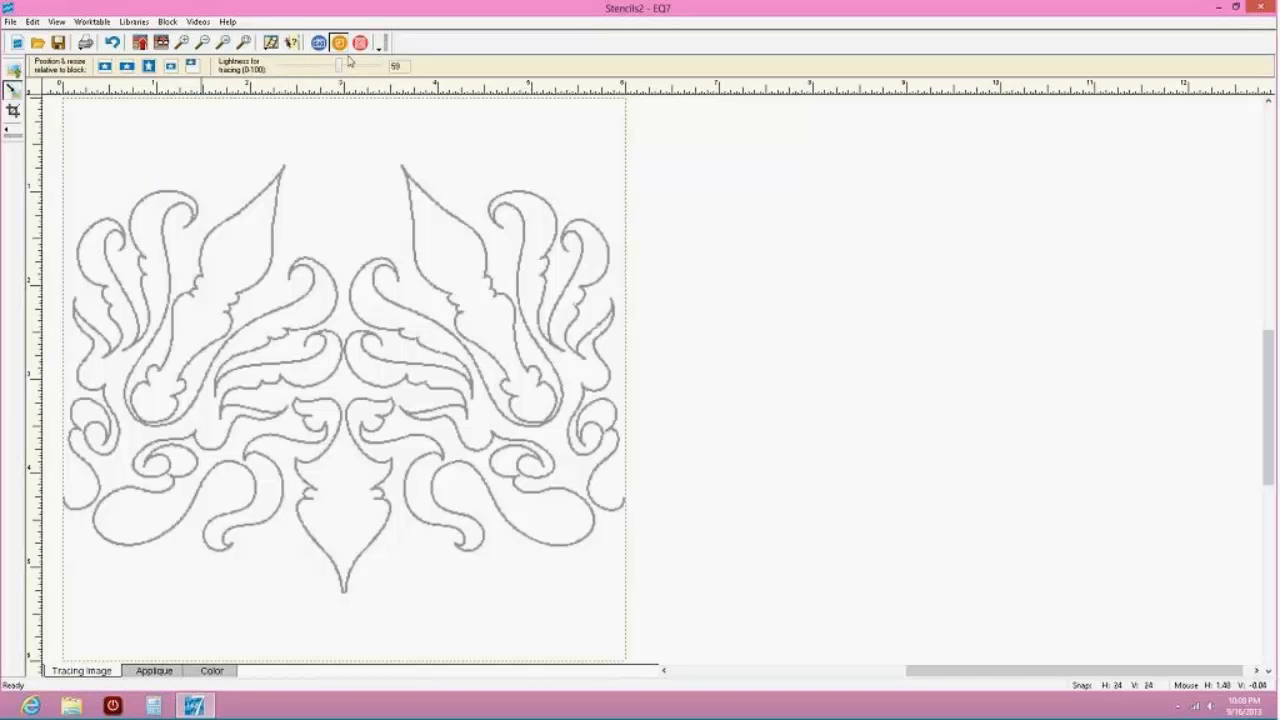
{"action": "left_click_drag", "start_coordinate": [342, 66], "coordinate": [379, 66]}
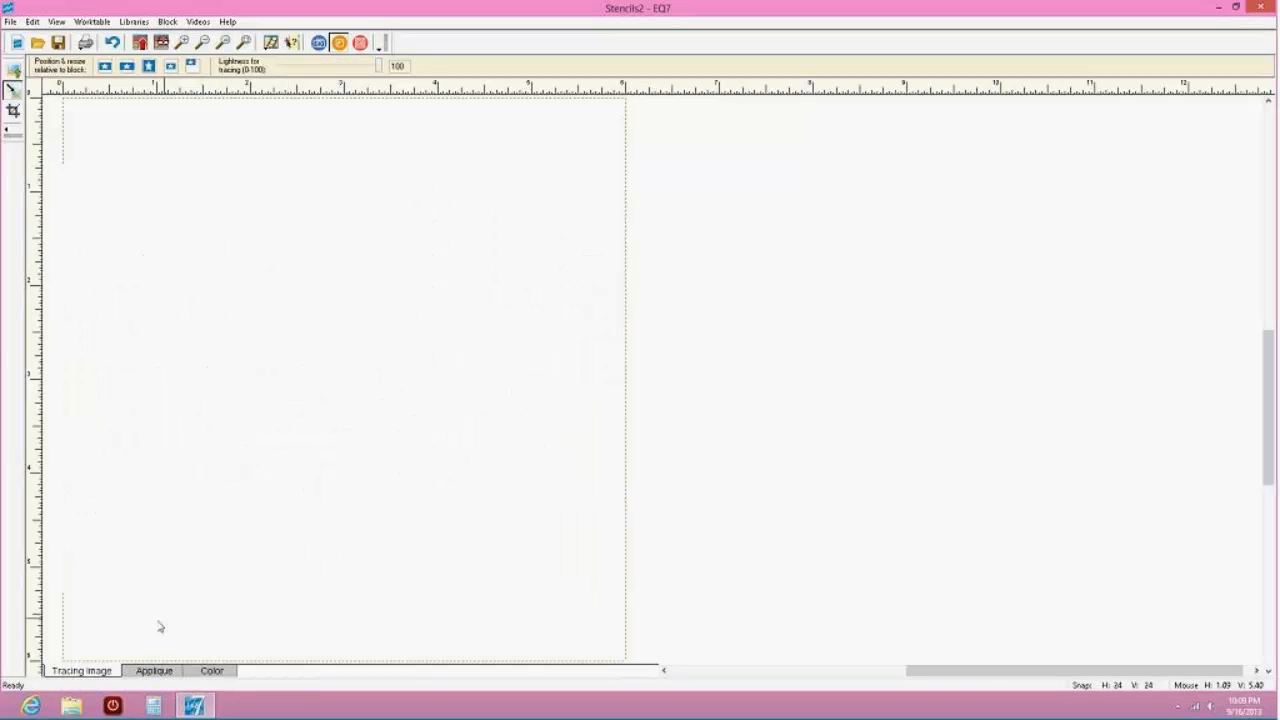
{"action": "left_click", "coordinate": [33, 21]}
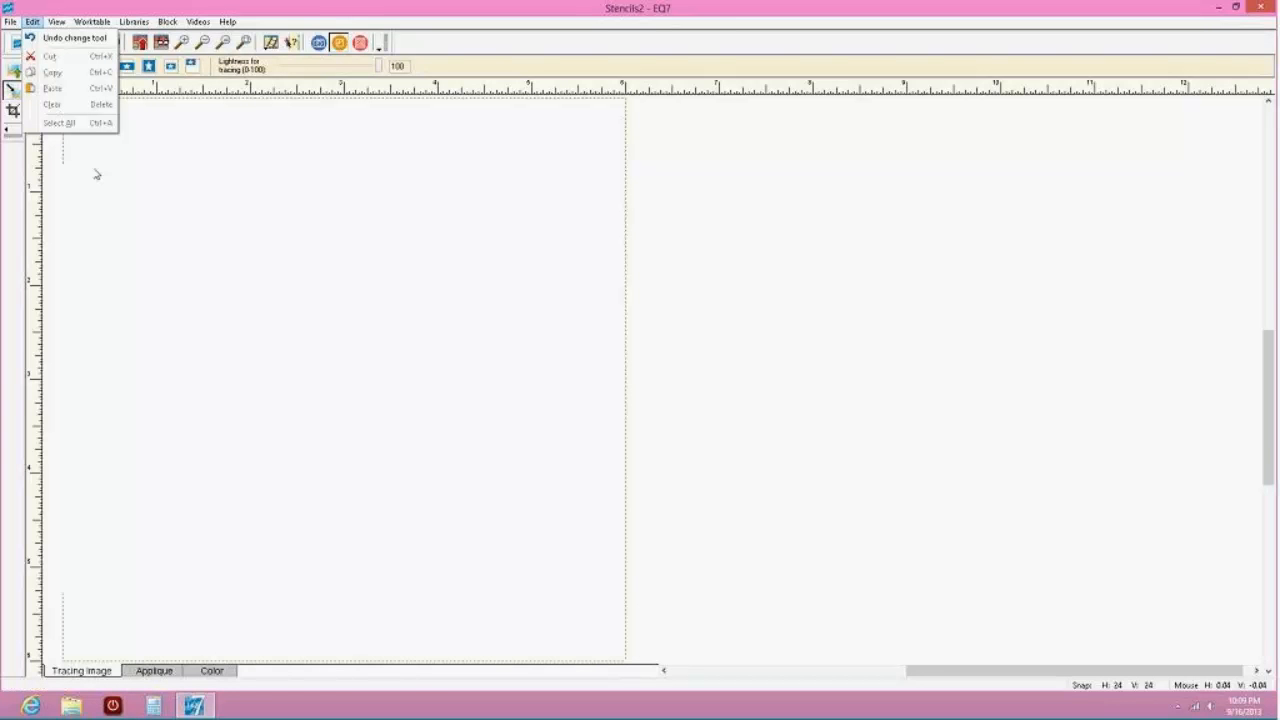
{"action": "left_click", "coordinate": [392, 66]}
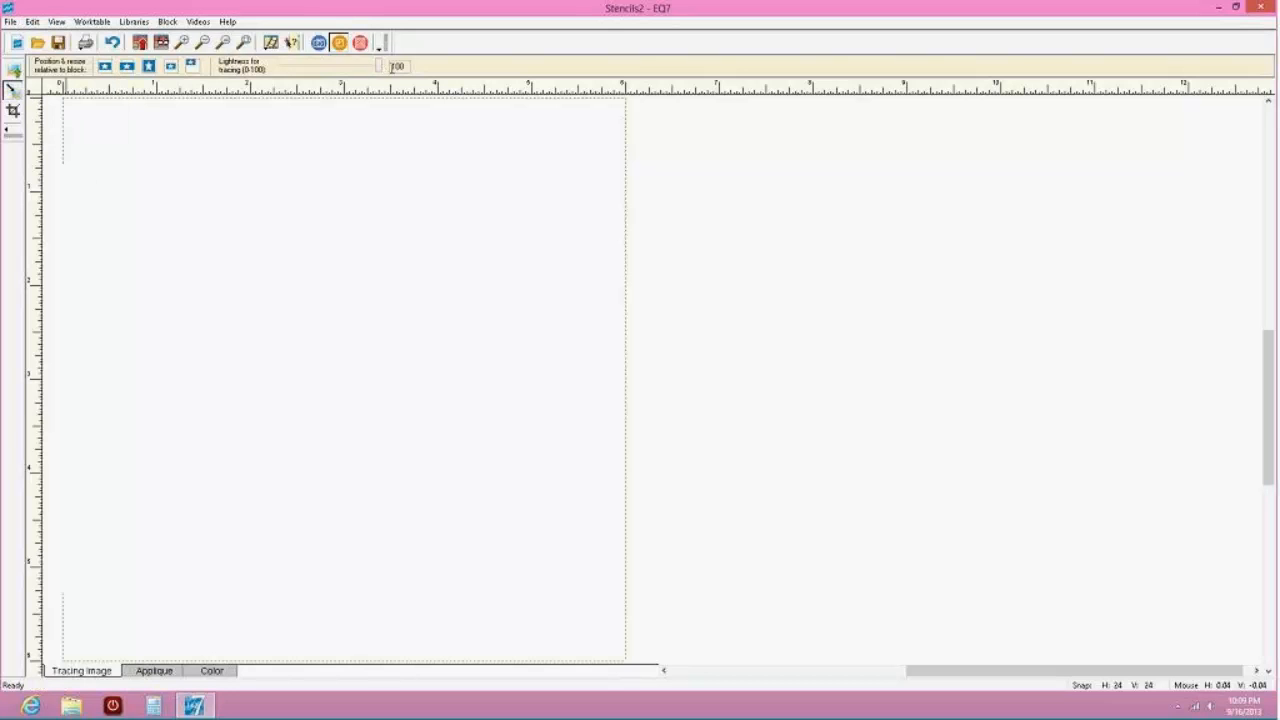
{"action": "left_click", "coordinate": [171, 670]}
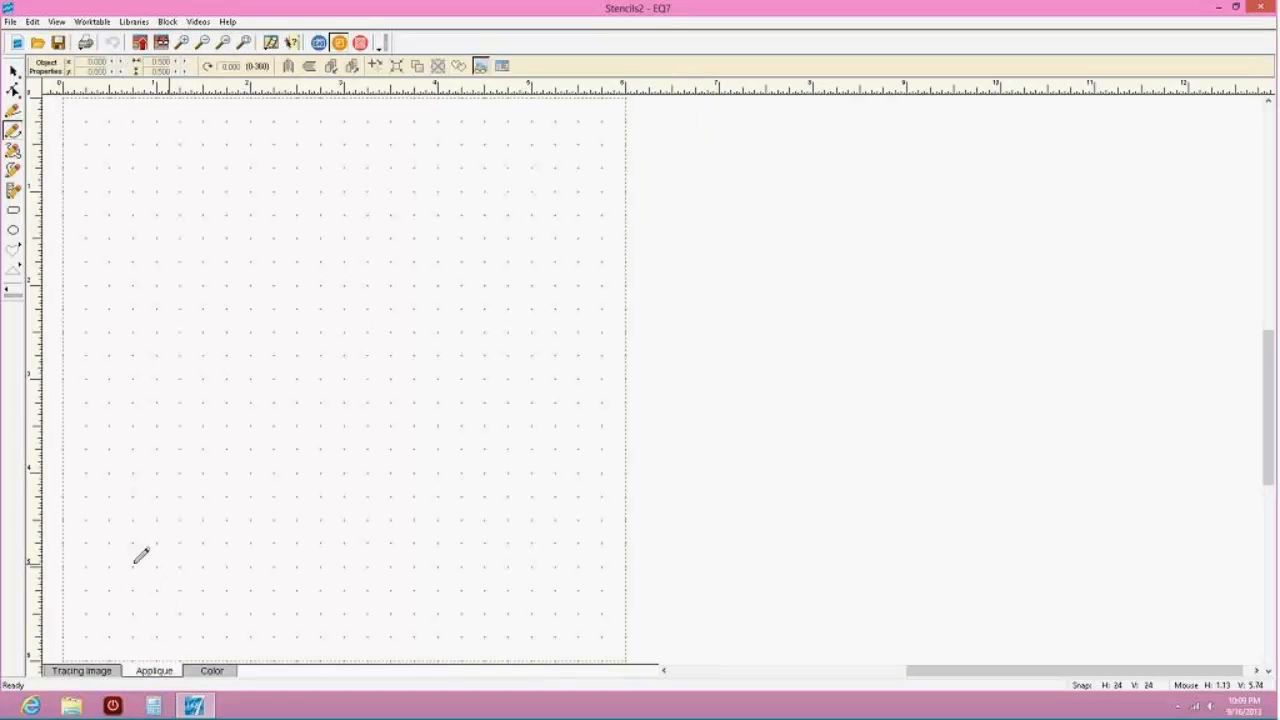
{"action": "left_click", "coordinate": [15, 251]}
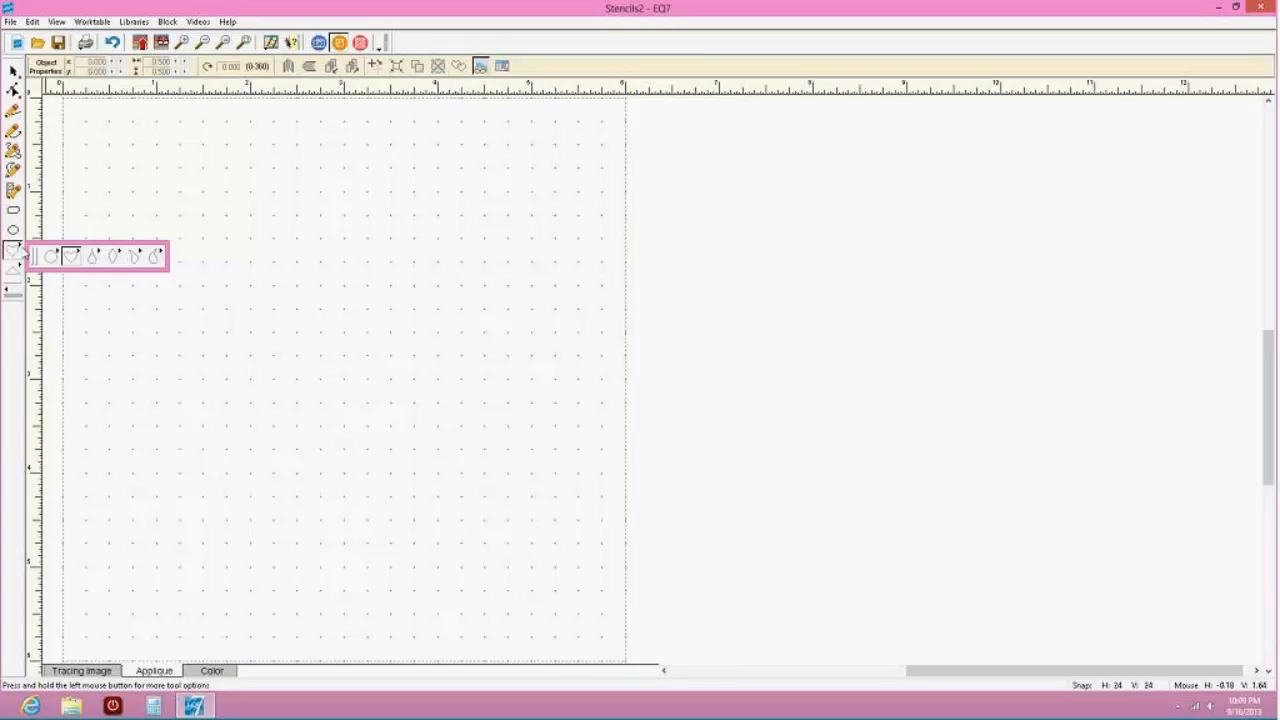
{"action": "left_click", "coordinate": [152, 258]}
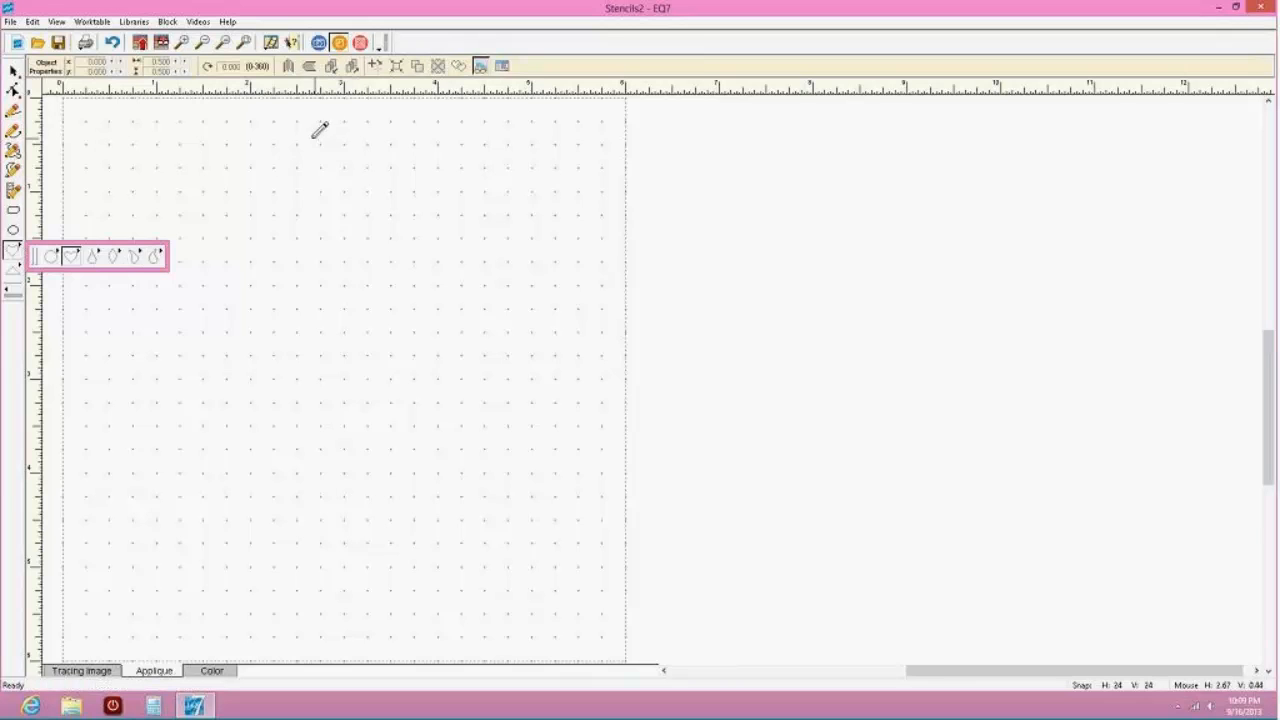
{"action": "left_click_drag", "start_coordinate": [320, 129], "coordinate": [231, 236]}
{"action": "key", "text": "space"}
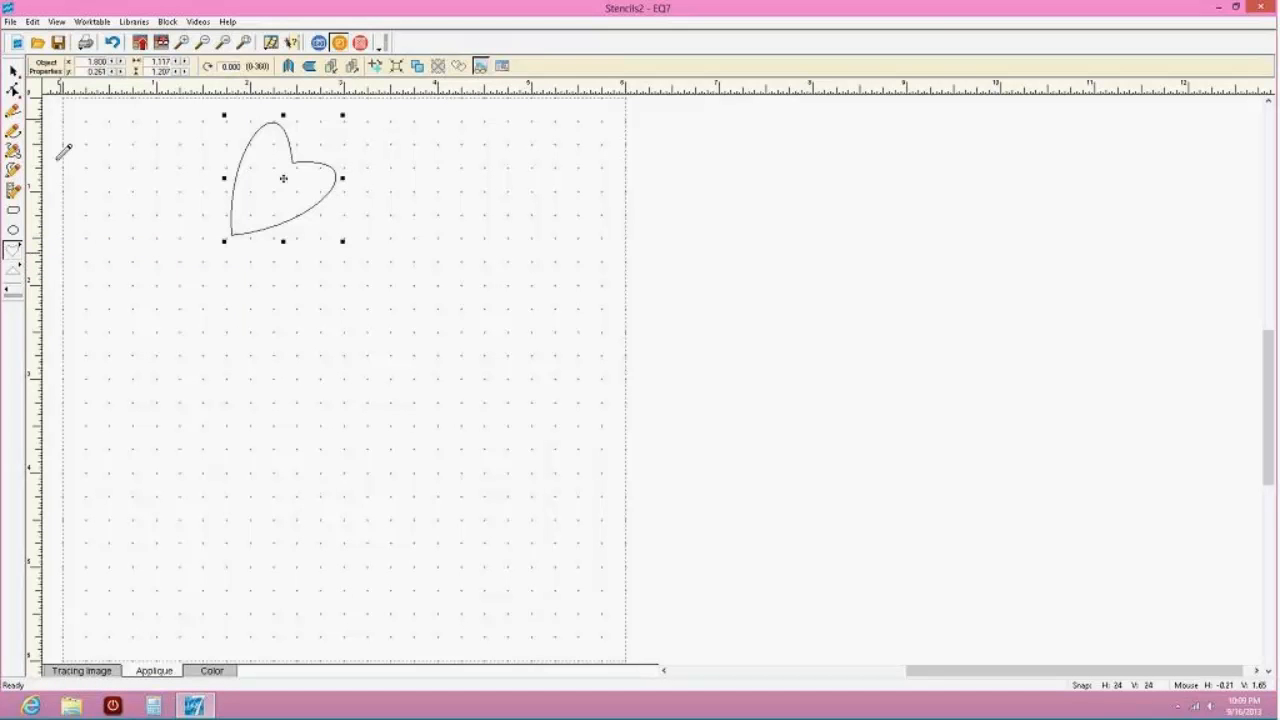
{"action": "key", "text": "Delete"}
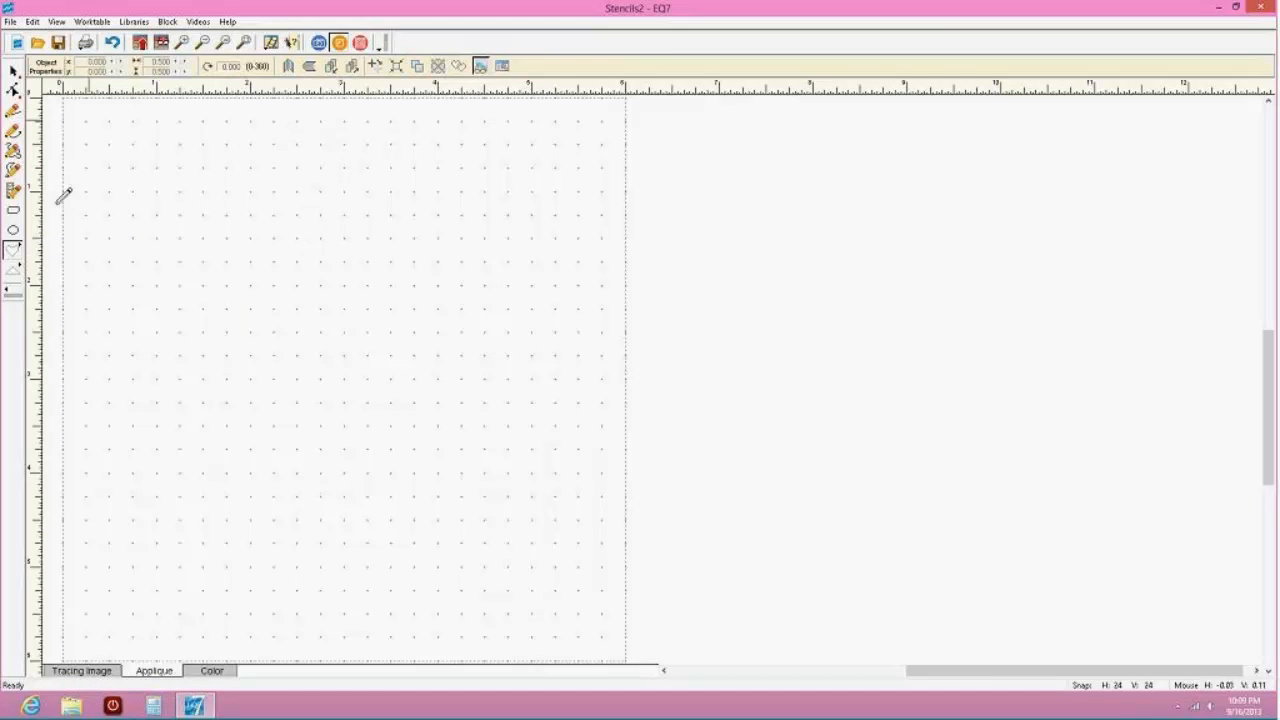
Draw a curved teardrop shape about 1.35 inches wide and 0.55 inches high near the block's upper edge, its point facing right
{"action": "left_click", "coordinate": [13, 250]}
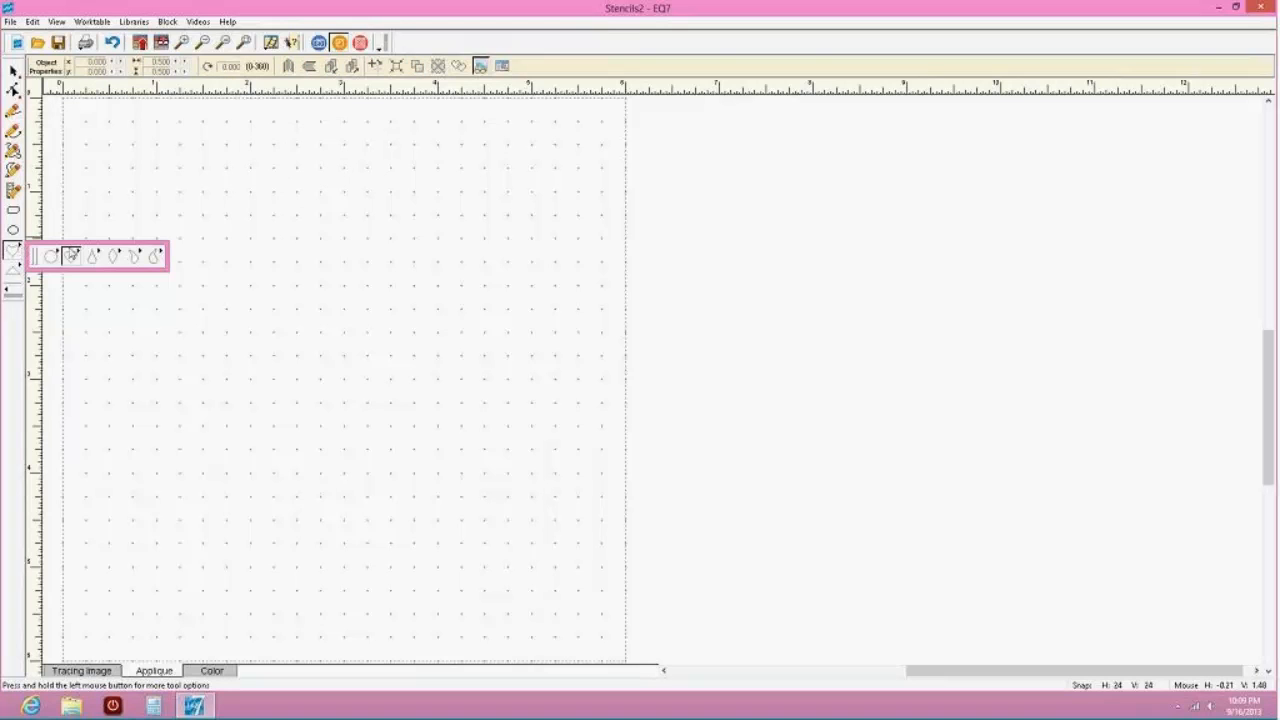
{"action": "left_click", "coordinate": [72, 255]}
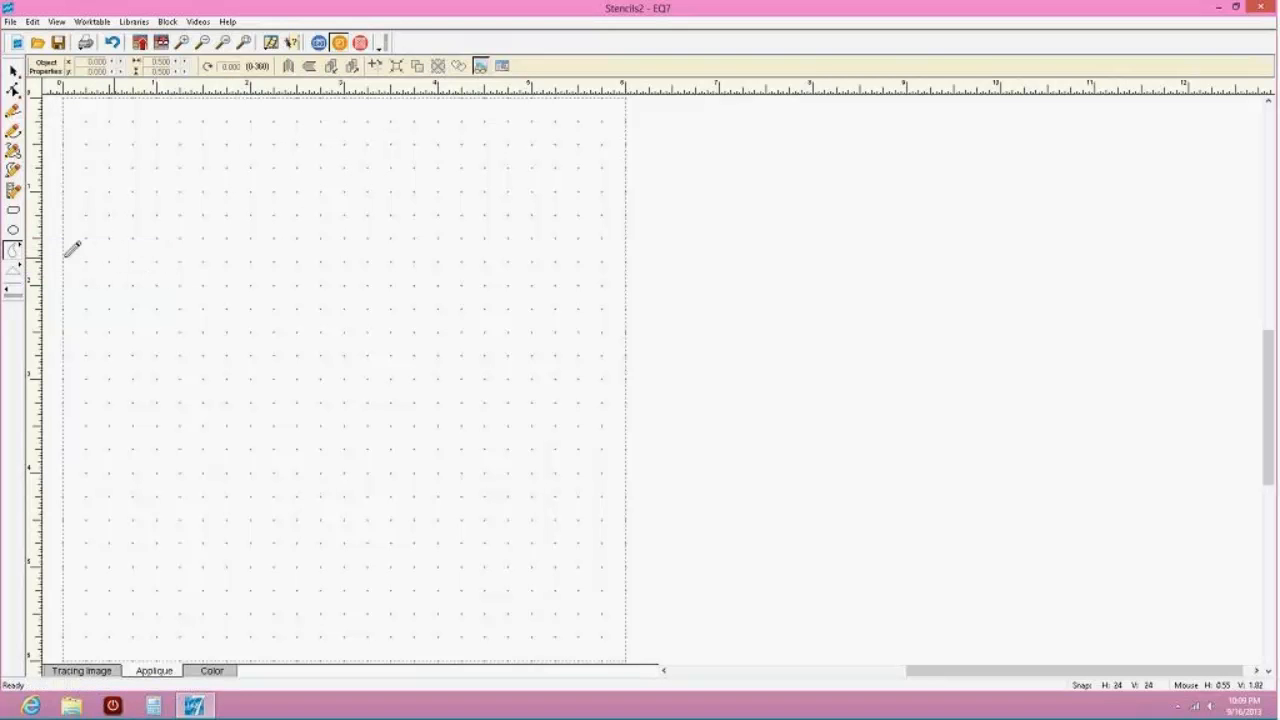
{"action": "left_click", "coordinate": [14, 251]}
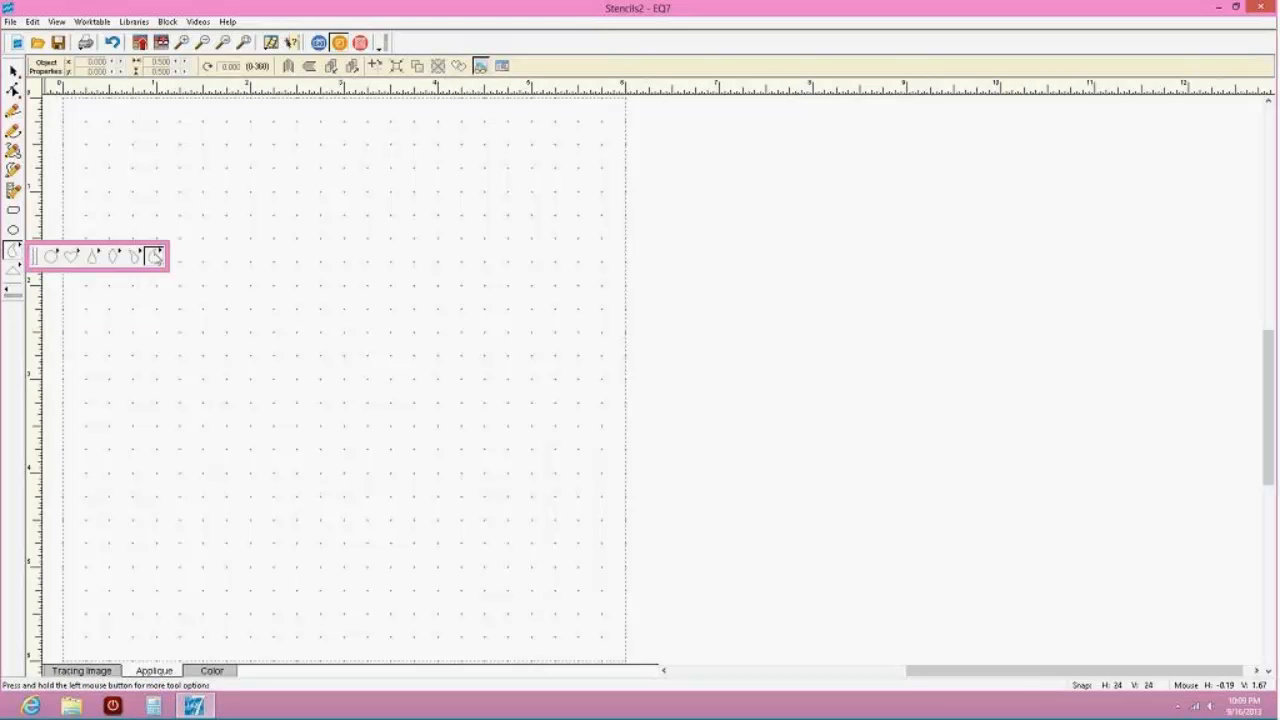
{"action": "left_click", "coordinate": [157, 256]}
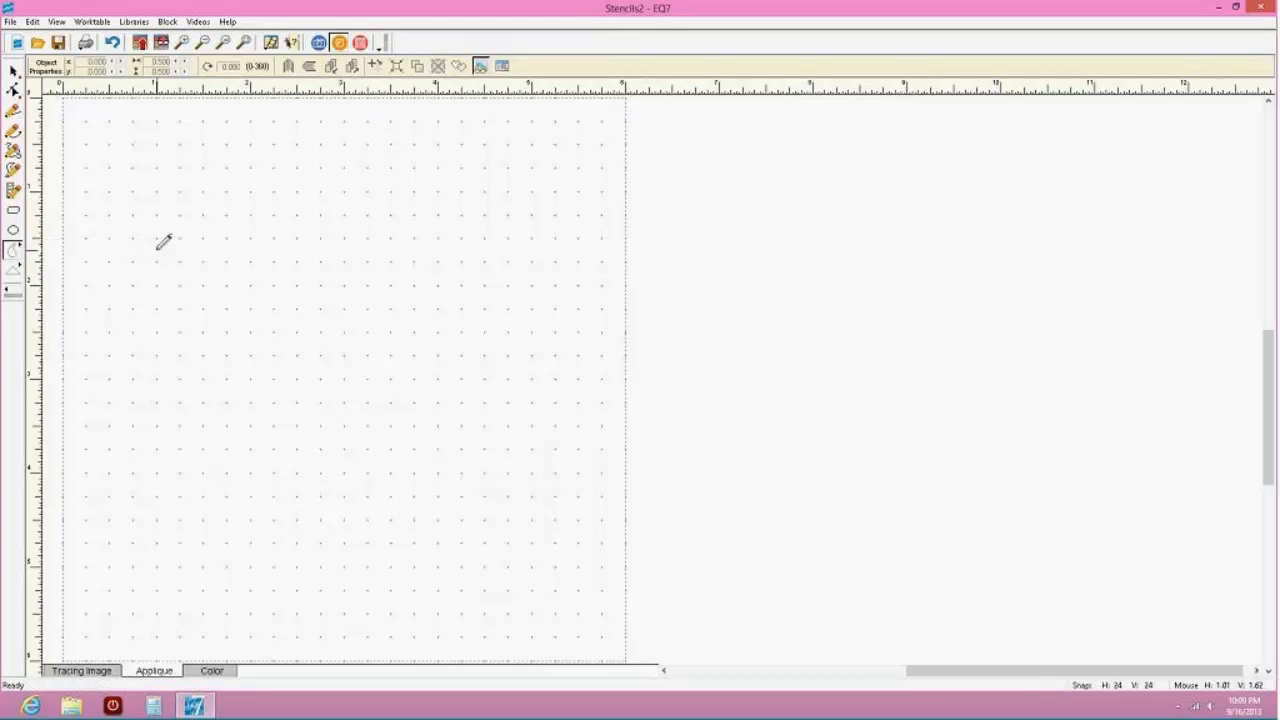
{"action": "mouse_move", "coordinate": [347, 187]}
{"action": "left_mouse_down"}
{"action": "mouse_move", "coordinate": [233, 281]}
{"action": "mouse_move", "coordinate": [237, 266]}
{"action": "mouse_move", "coordinate": [262, 262]}
{"action": "mouse_move", "coordinate": [283, 282]}
{"action": "mouse_move", "coordinate": [252, 268]}
{"action": "mouse_move", "coordinate": [255, 190]}
{"action": "mouse_move", "coordinate": [222, 203]}
{"action": "mouse_move", "coordinate": [226, 180]}
{"action": "left_mouse_up"}
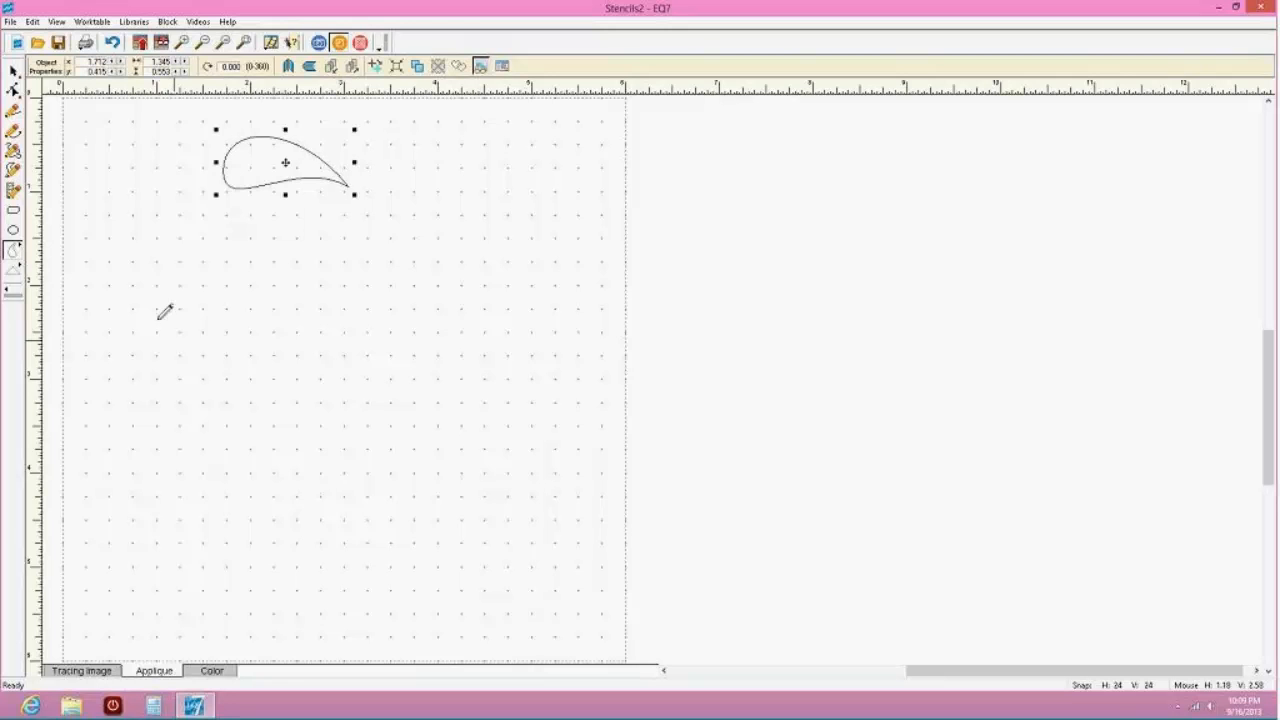
Create a wreath from the teardrop with WreathMaker, using 4 clusters, 22% cluster spacing and 90% cluster size
{"action": "left_click", "coordinate": [13, 71]}
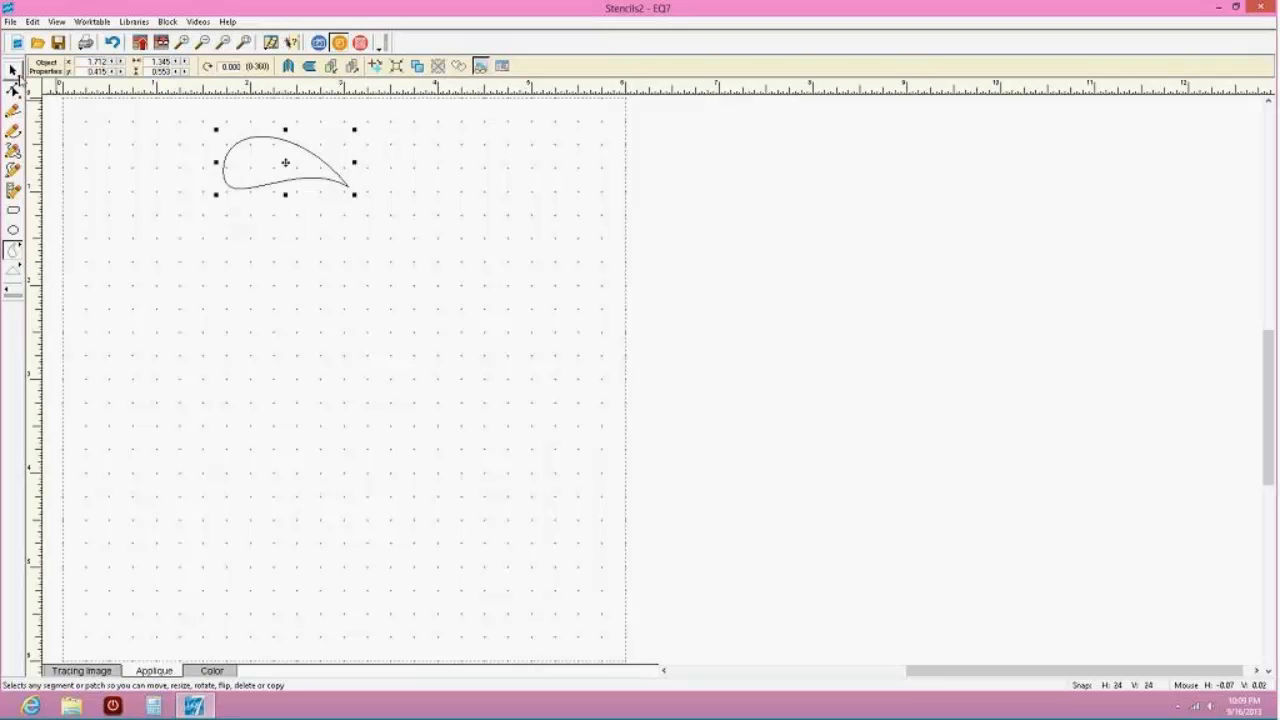
{"action": "left_click", "coordinate": [253, 187]}
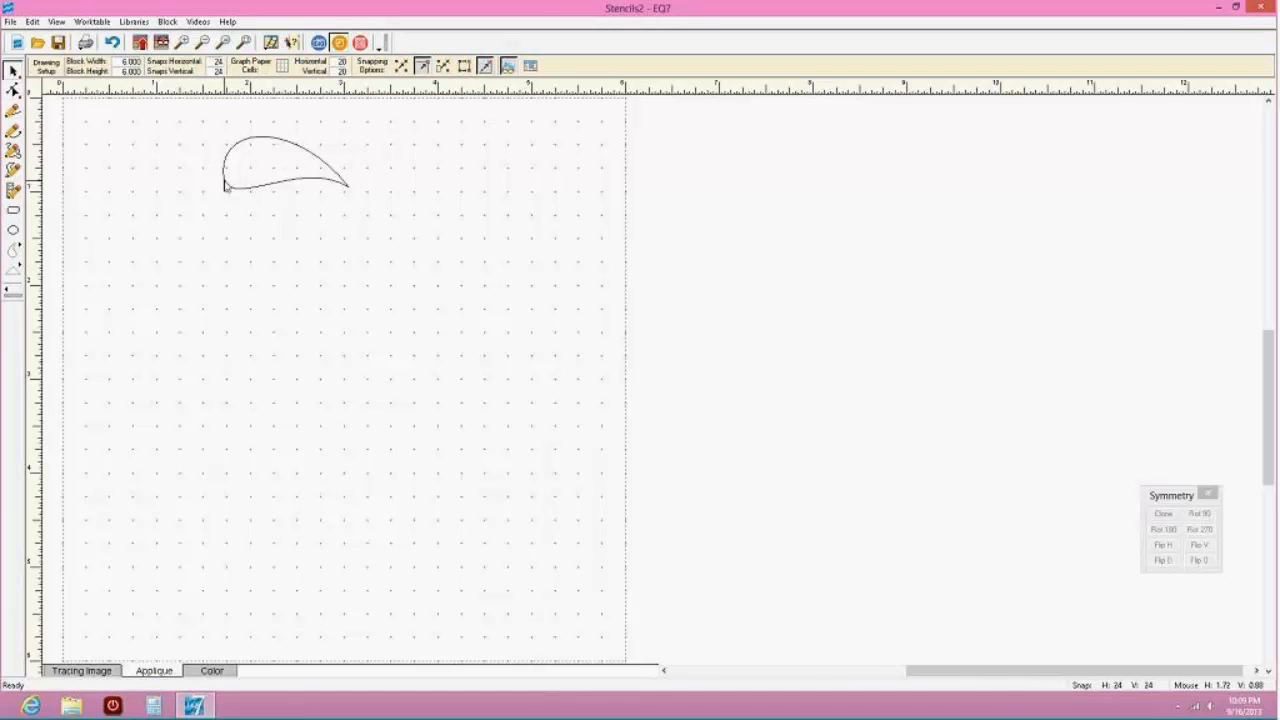
{"action": "left_click", "coordinate": [225, 182]}
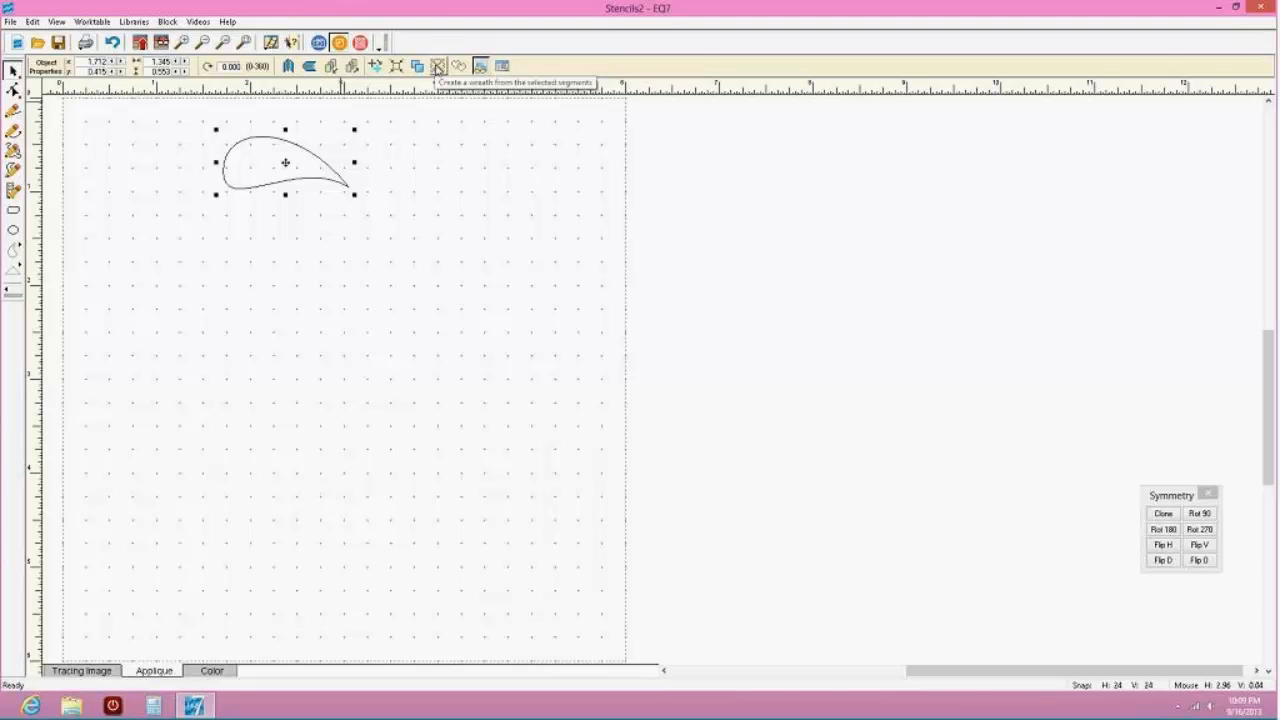
{"action": "left_click", "coordinate": [437, 66]}
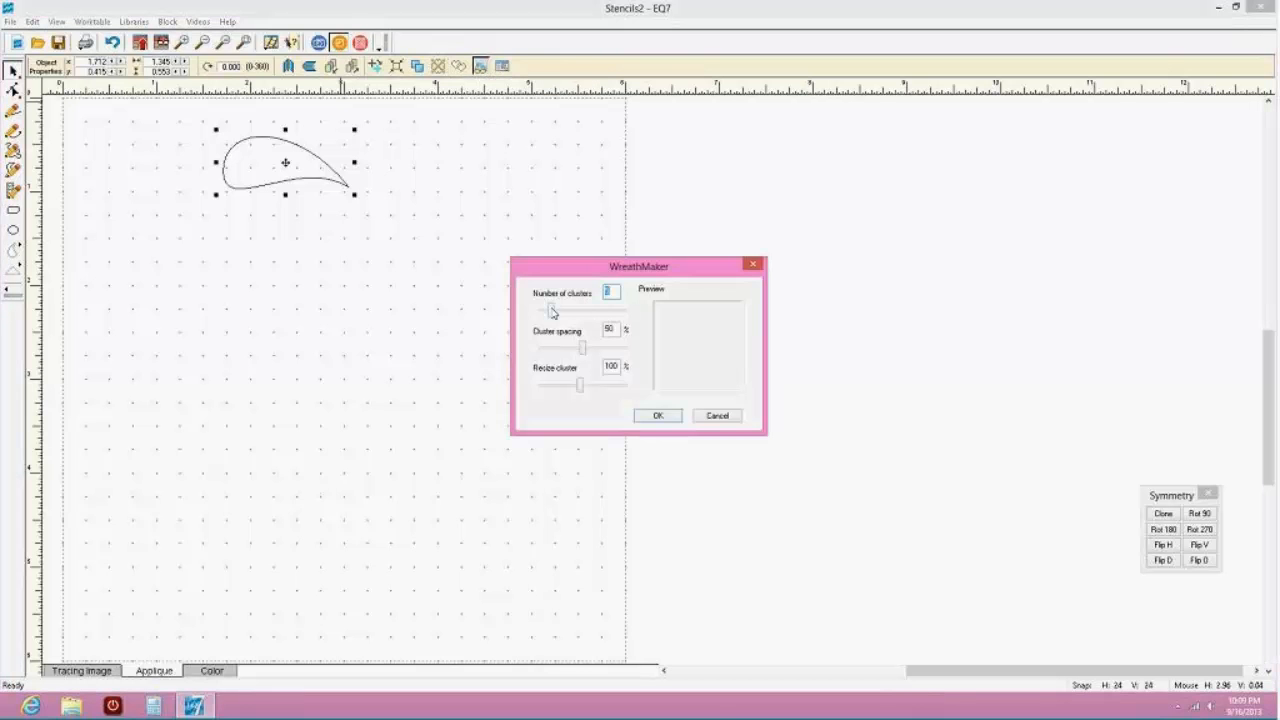
{"action": "mouse_move", "coordinate": [552, 313]}
{"action": "left_mouse_down"}
{"action": "mouse_move", "coordinate": [587, 314]}
{"action": "mouse_move", "coordinate": [540, 313]}
{"action": "mouse_move", "coordinate": [560, 311]}
{"action": "left_mouse_up"}
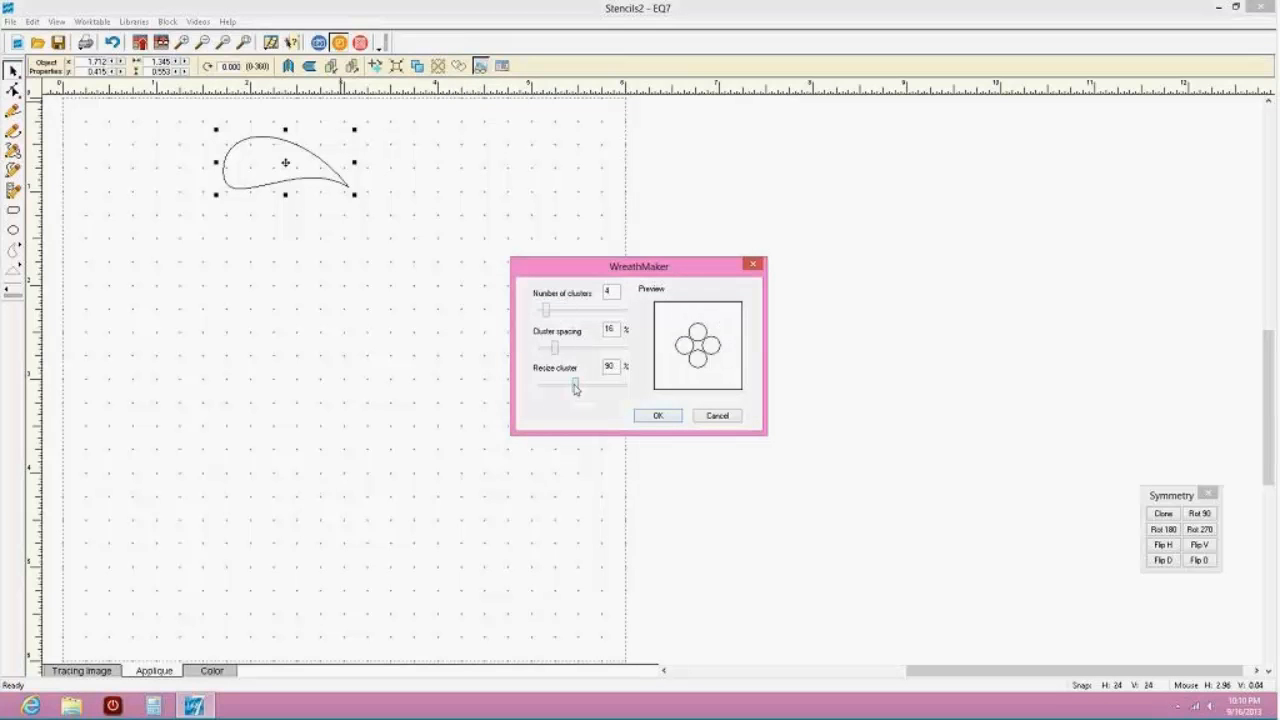
{"action": "left_click_drag", "start_coordinate": [557, 347], "coordinate": [562, 346]}
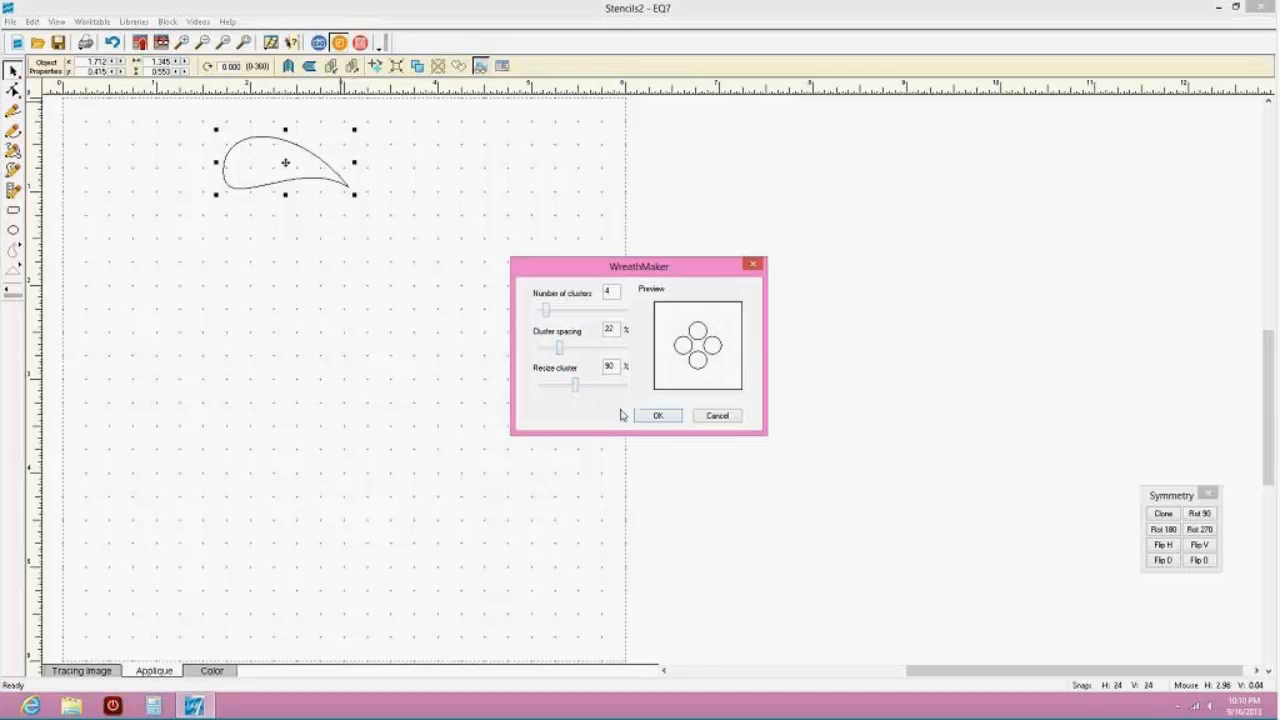
{"action": "left_click", "coordinate": [658, 415]}
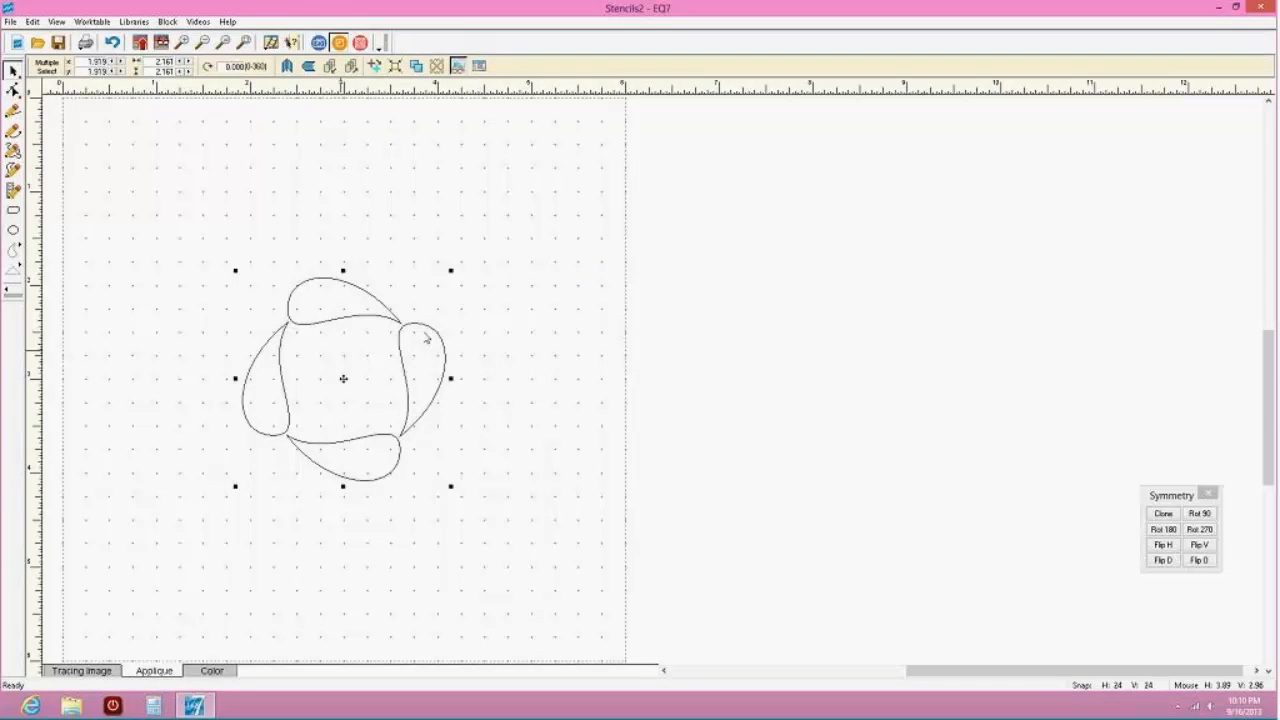
Move the wreath's top teardrop left to about (1.24, 1.92) inches so its point meets the tip of the left teardrop
{"action": "left_click", "coordinate": [358, 302]}
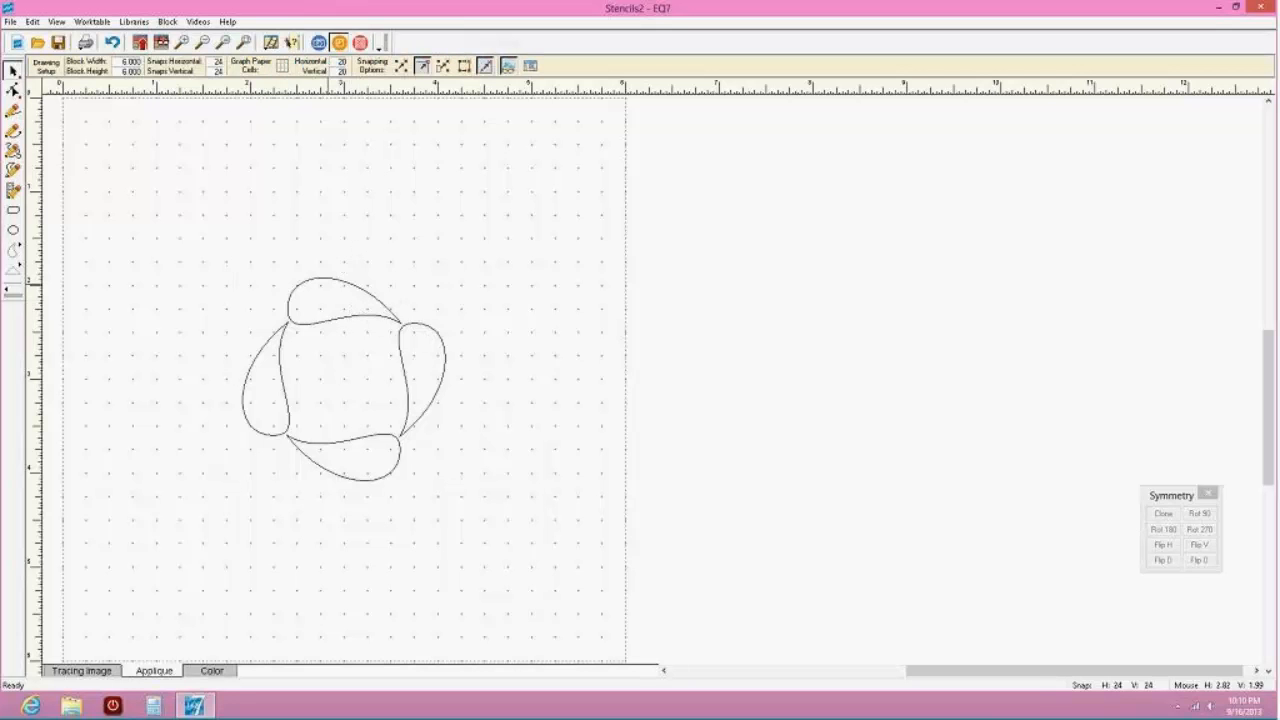
{"action": "left_click", "coordinate": [339, 284]}
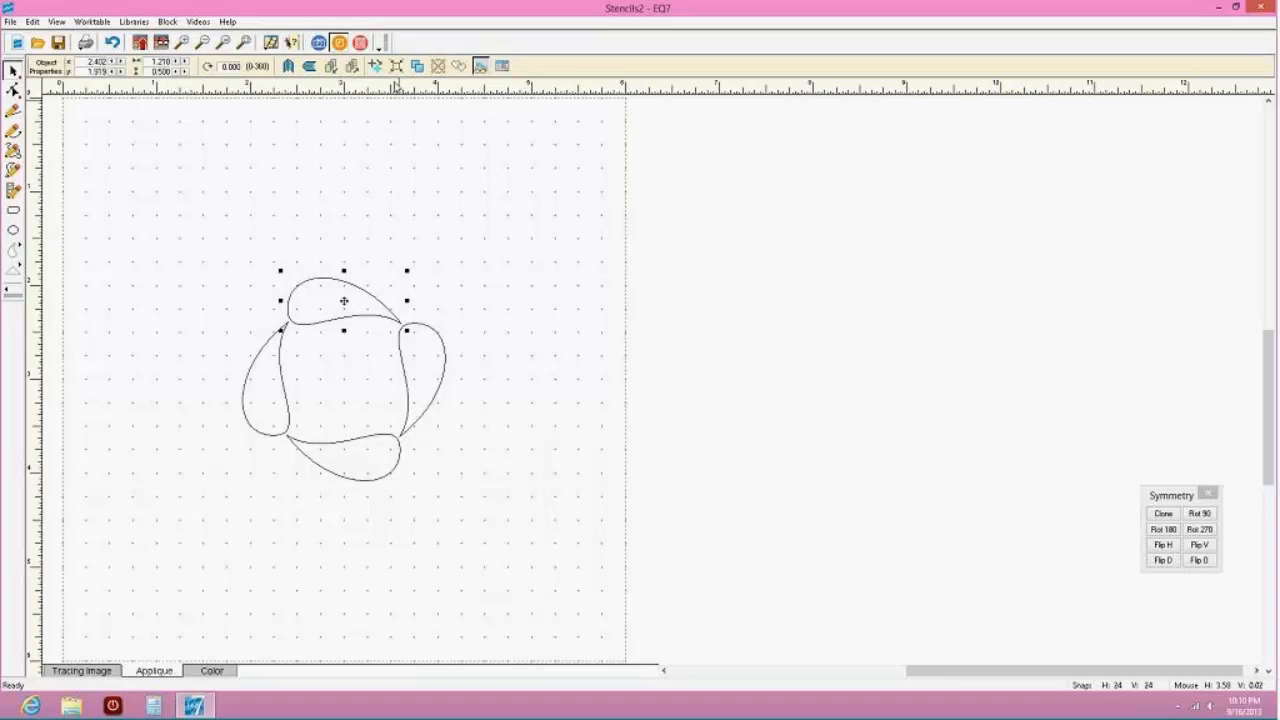
{"action": "left_click", "coordinate": [344, 293]}
{"action": "left_click", "coordinate": [344, 290]}
{"action": "left_click_drag", "start_coordinate": [345, 295], "coordinate": [236, 302]}
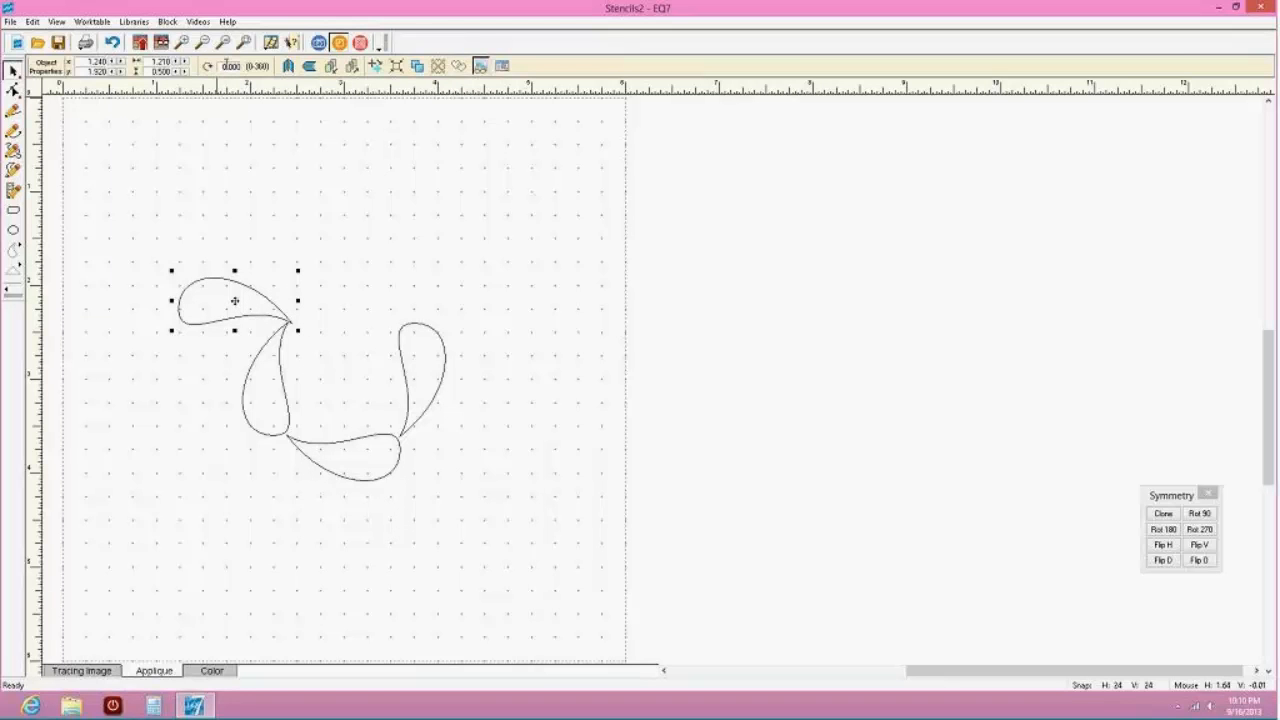
Rotate the upper-left teardrop until its point faces upward, using 90- and 180-degree turns, and set its horizontal position to 1.580 inches
{"action": "left_click_drag", "start_coordinate": [222, 66], "coordinate": [263, 66]}
{"action": "type", "text": "90"}
{"action": "key", "text": "Return"}
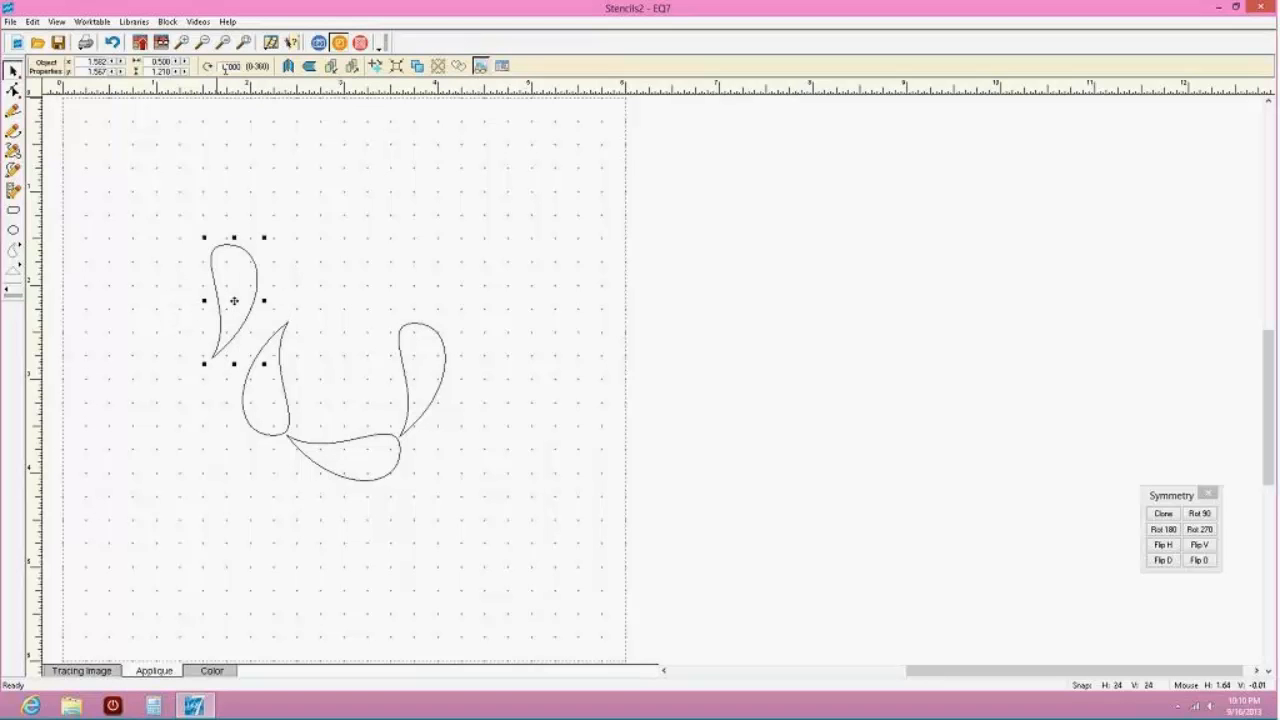
{"action": "left_click_drag", "start_coordinate": [222, 66], "coordinate": [261, 66]}
{"action": "type", "text": "90"}
{"action": "key", "text": "Return"}
{"action": "type", "text": "180"}
{"action": "left_click_drag", "start_coordinate": [218, 66], "coordinate": [230, 65]}
{"action": "type", "text": "1.580"}
{"action": "key", "text": "Return"}
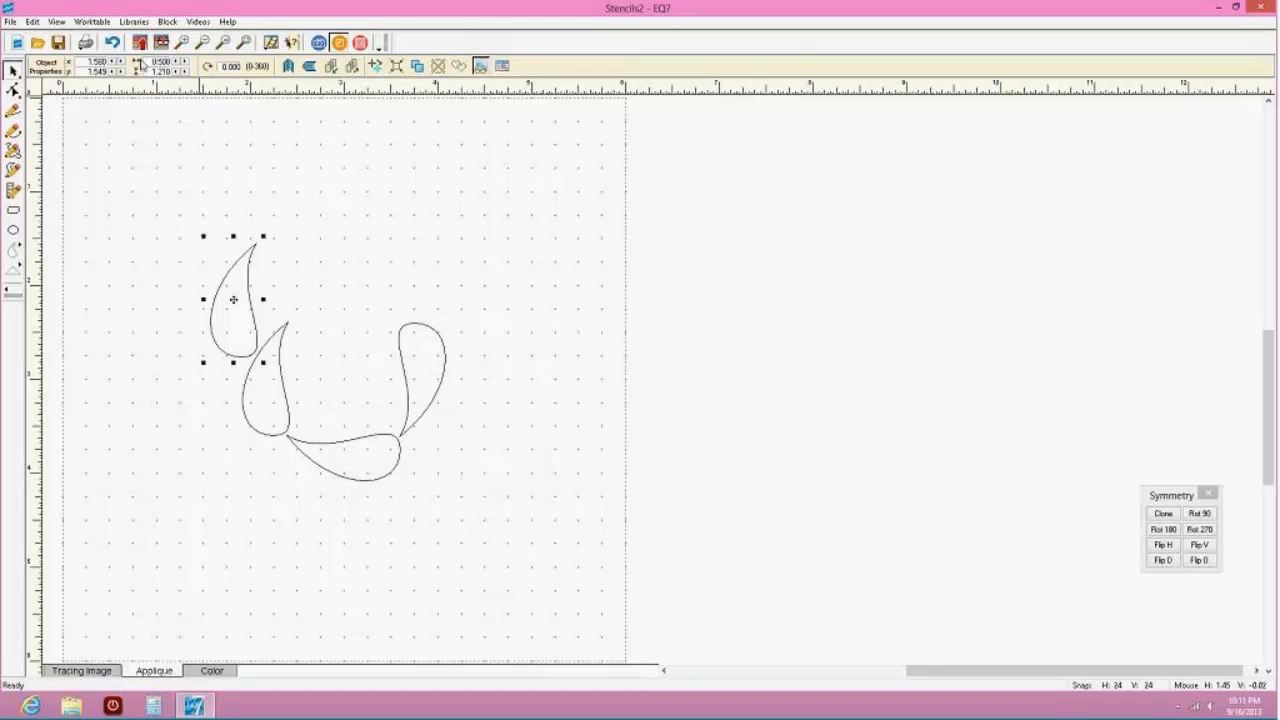
Try widening the rotated teardrop to 1.000 inches, return its width to 0.500, and set its height to 1.250 inches
{"action": "left_click", "coordinate": [184, 62]}
{"action": "left_click", "coordinate": [184, 62]}
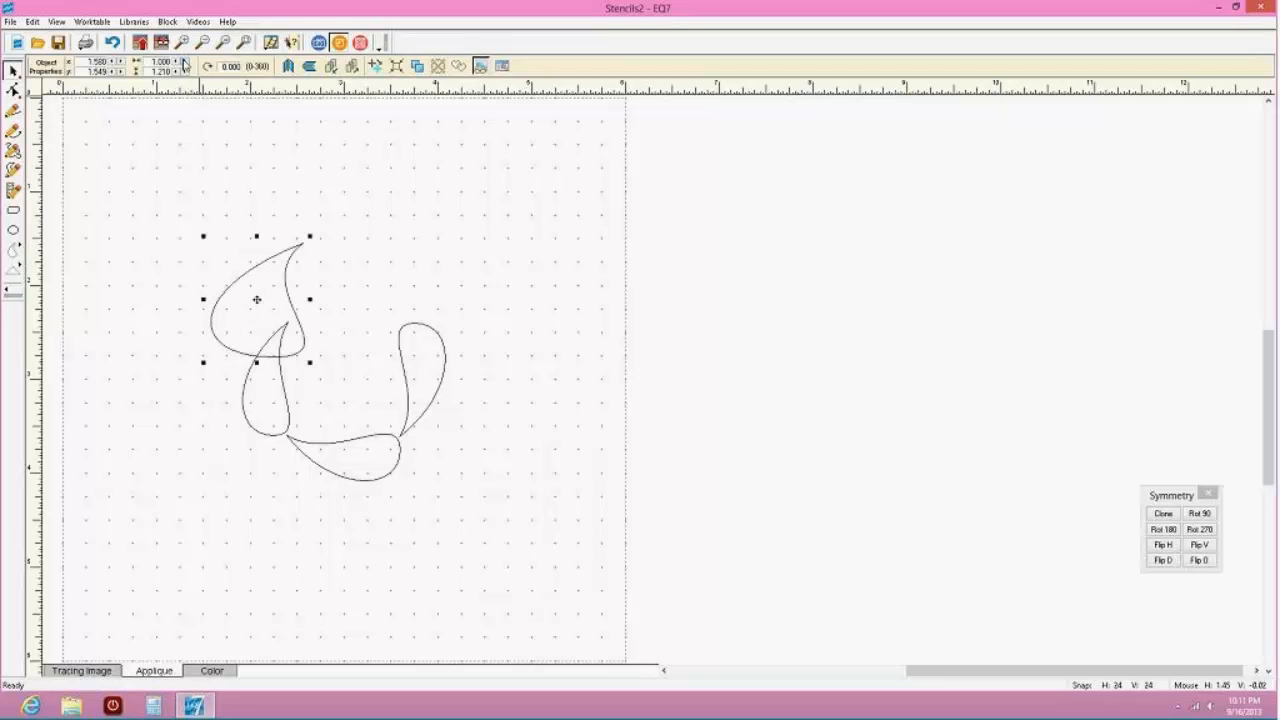
{"action": "left_click", "coordinate": [184, 62]}
{"action": "left_click", "coordinate": [178, 62]}
{"action": "left_click", "coordinate": [178, 62]}
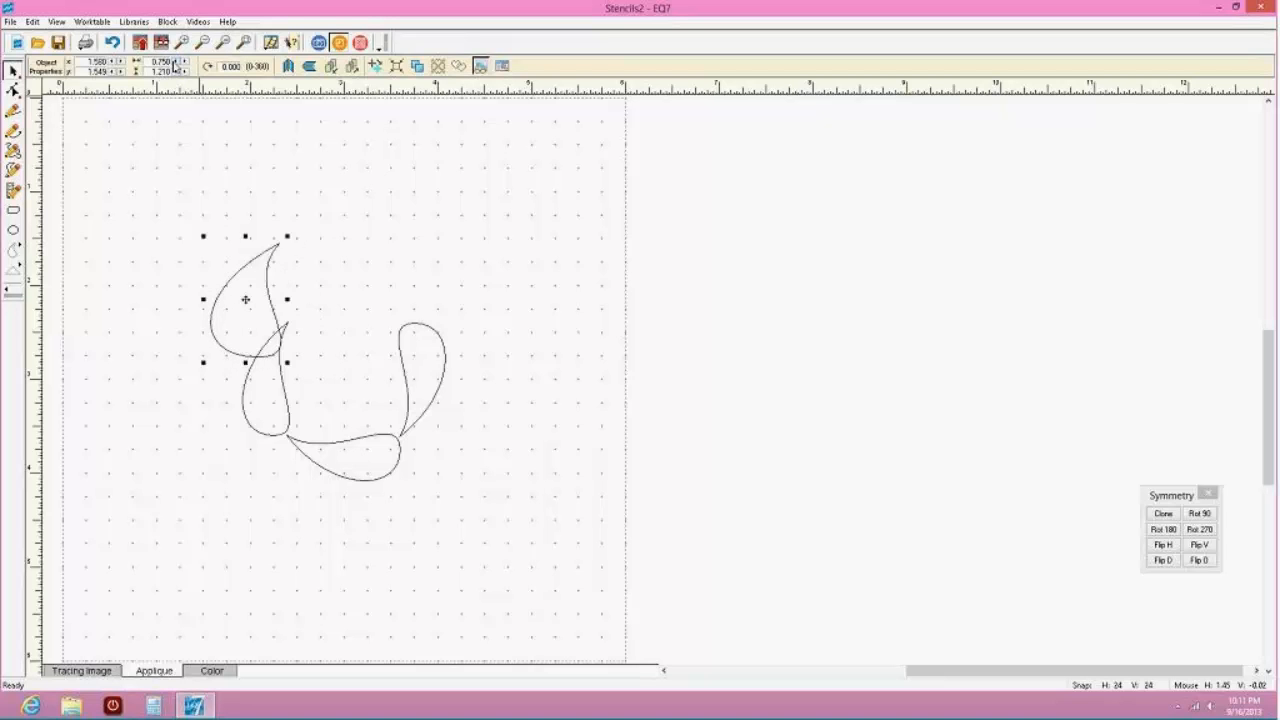
{"action": "left_click", "coordinate": [178, 62]}
{"action": "left_click", "coordinate": [184, 72]}
{"action": "left_click", "coordinate": [184, 72]}
{"action": "left_click", "coordinate": [184, 72]}
{"action": "left_click", "coordinate": [184, 72]}
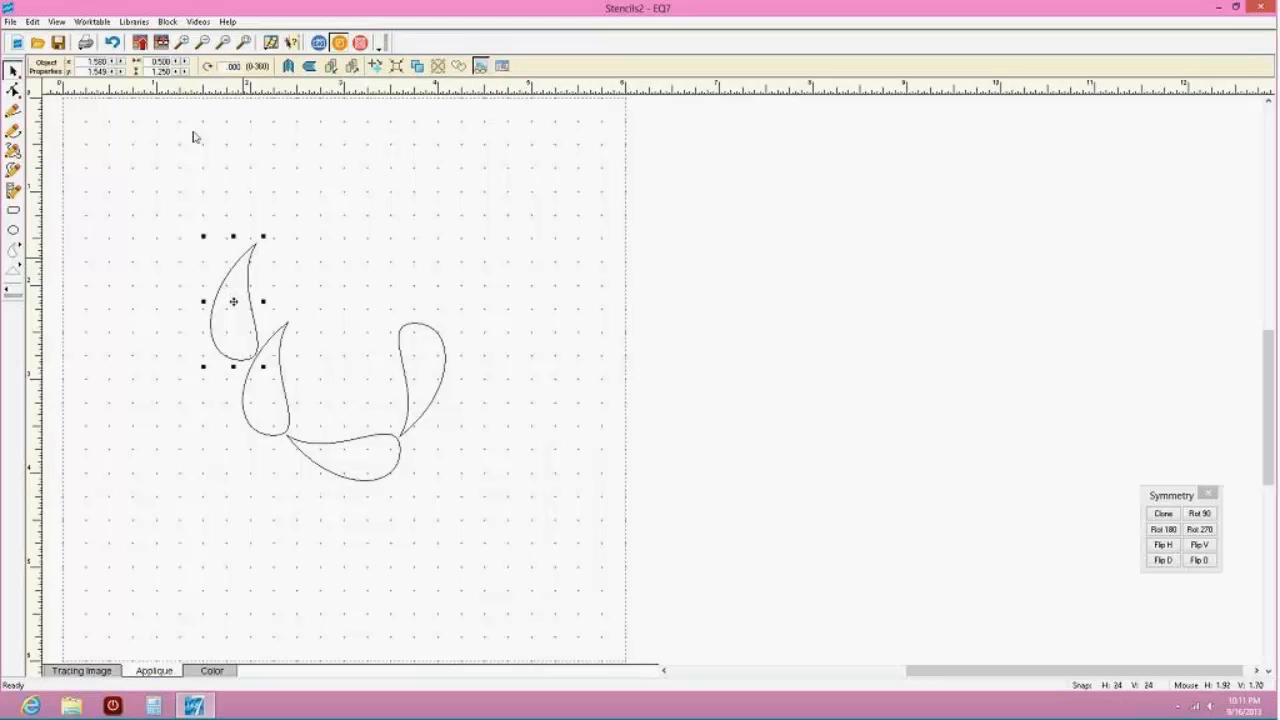
Delete all the teardrops to clear the block
{"action": "left_click", "coordinate": [118, 154]}
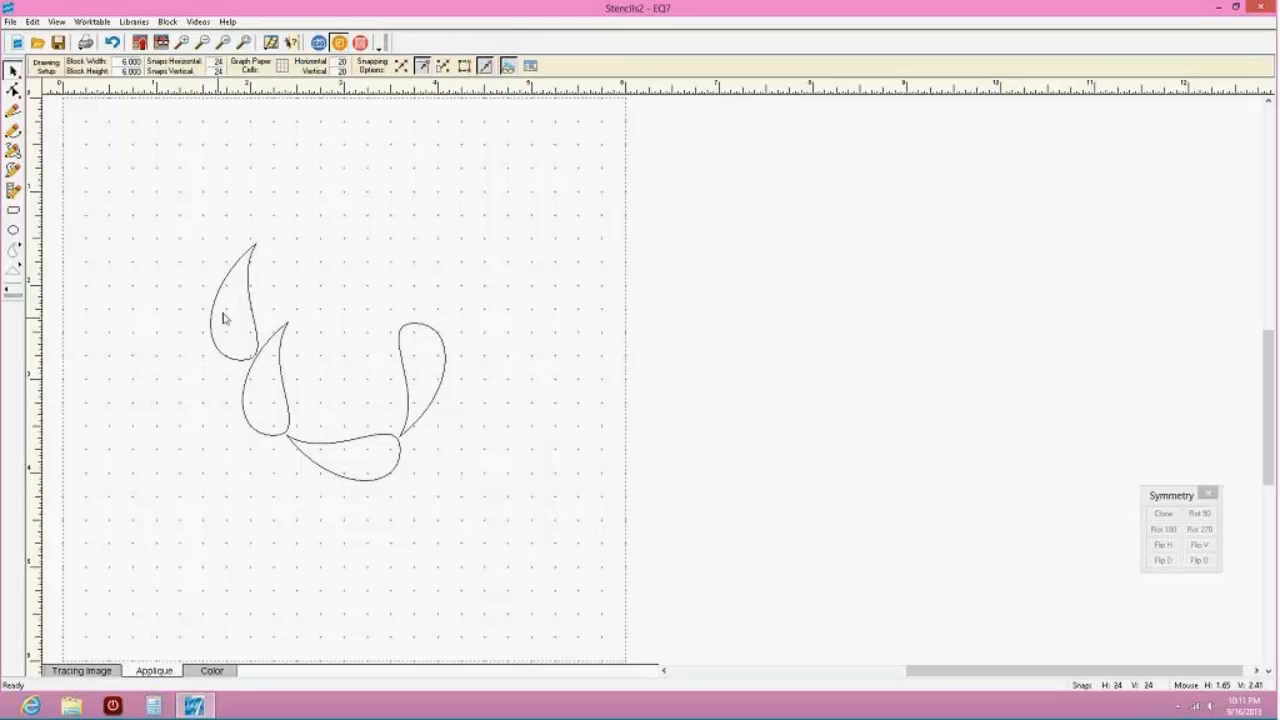
{"action": "left_click", "coordinate": [223, 297]}
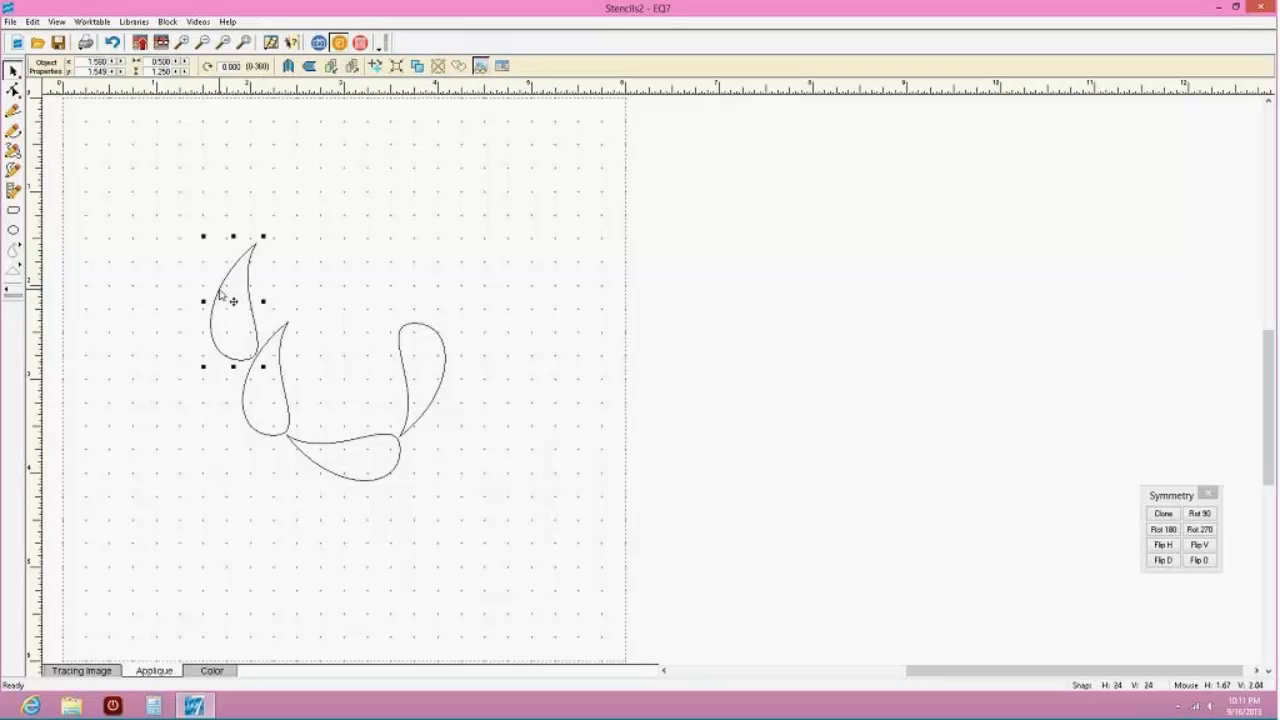
{"action": "left_click_drag", "start_coordinate": [233, 301], "coordinate": [265, 377]}
{"action": "key", "text": "Delete"}
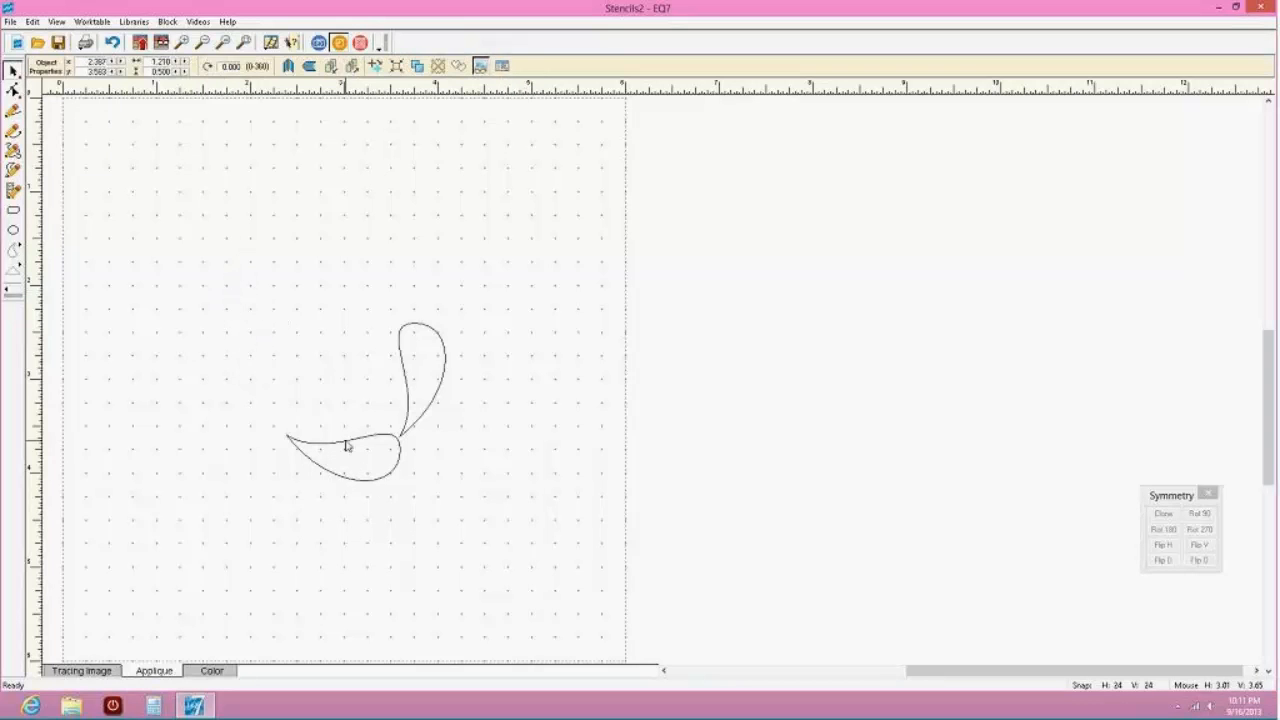
{"action": "left_click", "coordinate": [346, 446]}
{"action": "key", "text": "Delete"}
{"action": "left_click", "coordinate": [423, 377]}
{"action": "key", "text": "Delete"}
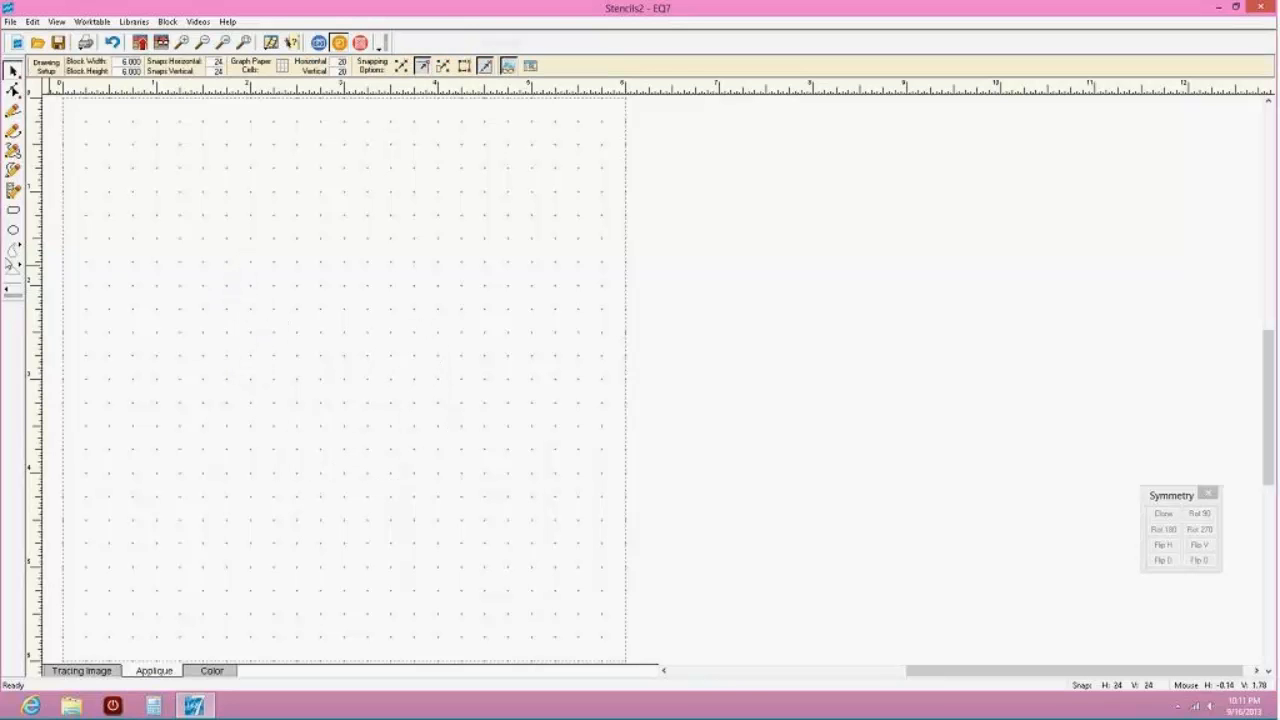
Draw two curved teardrops in the block's upper half and nest the upper one against the lower at about (1.78, 0.75) inches
{"action": "left_click", "coordinate": [13, 250]}
{"action": "mouse_move", "coordinate": [328, 193]}
{"action": "left_mouse_down"}
{"action": "mouse_move", "coordinate": [277, 234]}
{"action": "mouse_move", "coordinate": [251, 294]}
{"action": "mouse_move", "coordinate": [326, 196]}
{"action": "mouse_move", "coordinate": [292, 158]}
{"action": "mouse_move", "coordinate": [260, 192]}
{"action": "mouse_move", "coordinate": [274, 190]}
{"action": "left_mouse_up"}
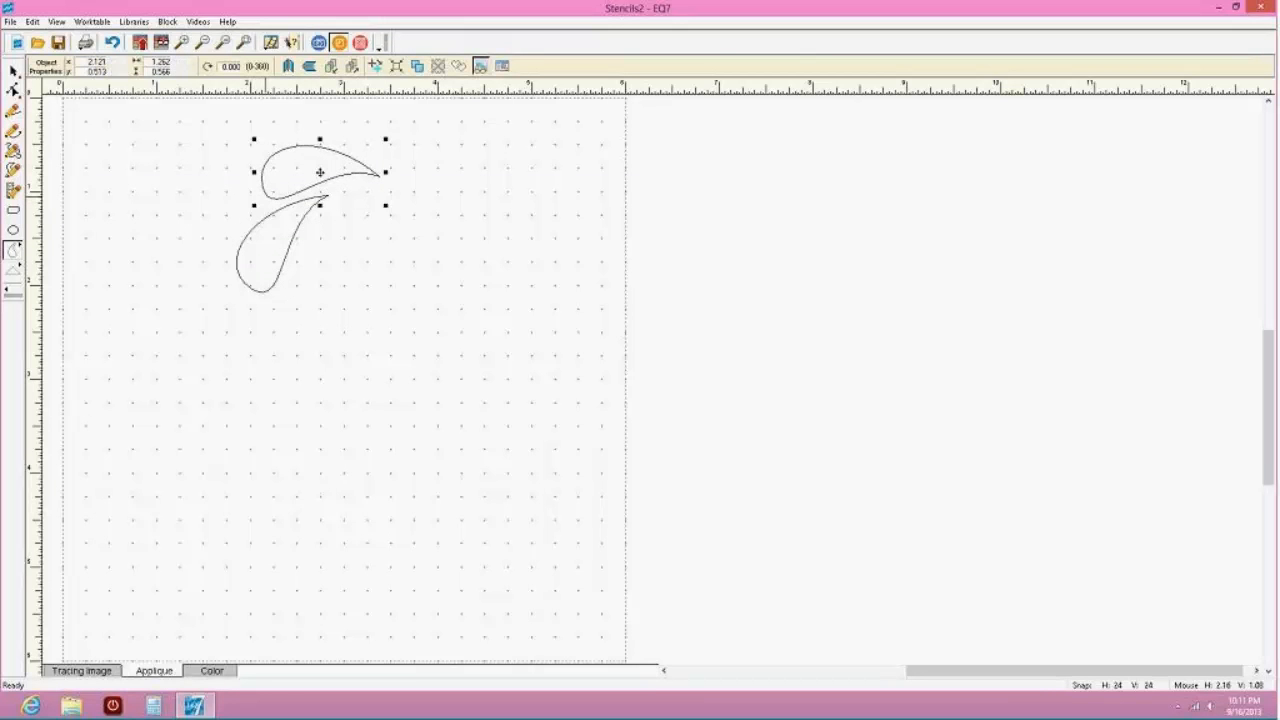
{"action": "left_click", "coordinate": [13, 71]}
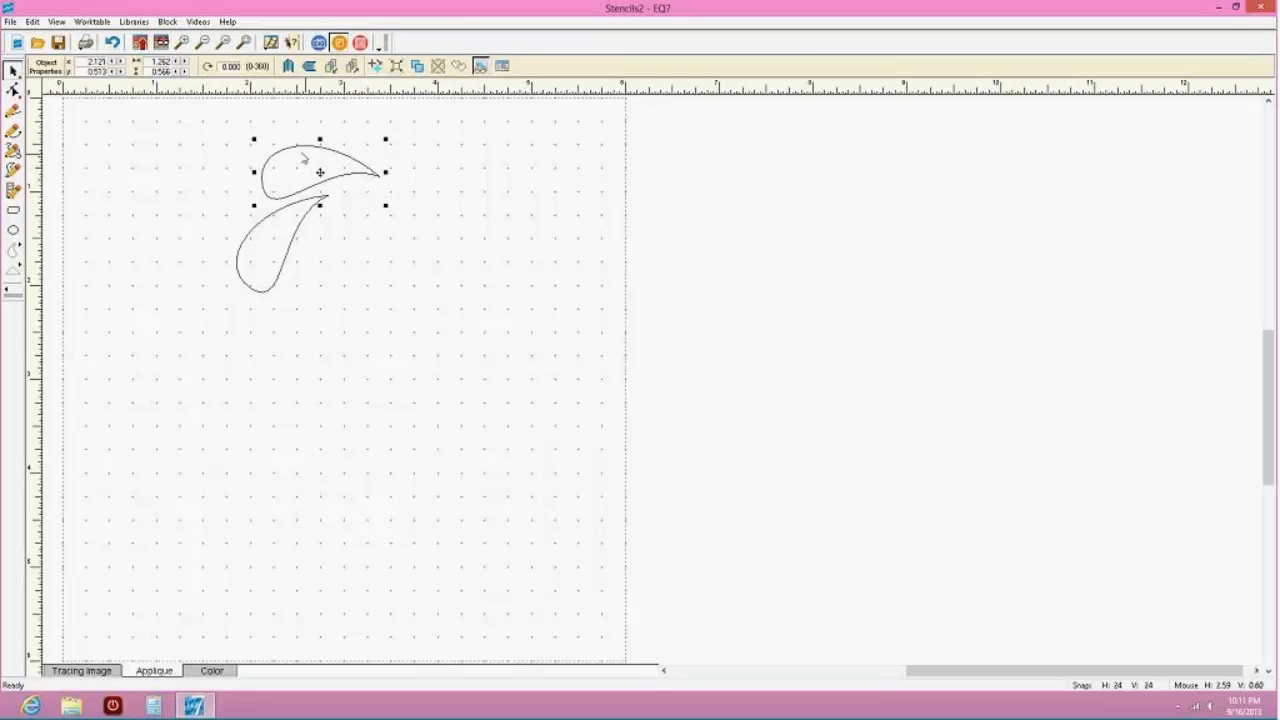
{"action": "left_click", "coordinate": [293, 151]}
{"action": "left_click", "coordinate": [293, 151]}
{"action": "left_click", "coordinate": [287, 159]}
{"action": "left_click", "coordinate": [343, 181]}
{"action": "left_click_drag", "start_coordinate": [323, 172], "coordinate": [289, 195]}
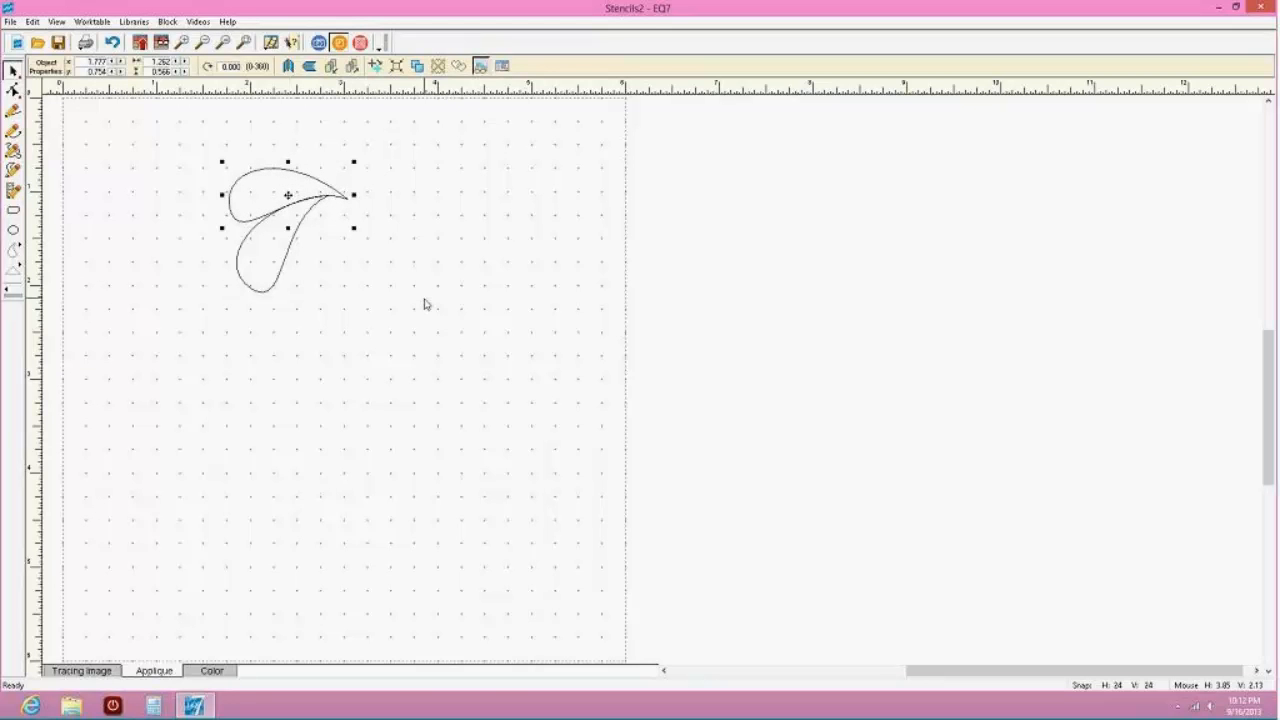
Try a WreathMaker wreath of both teardrops with 7 clusters, 23% cluster spacing and 90% cluster size, and undo it
{"action": "left_click_drag", "start_coordinate": [193, 143], "coordinate": [401, 338]}
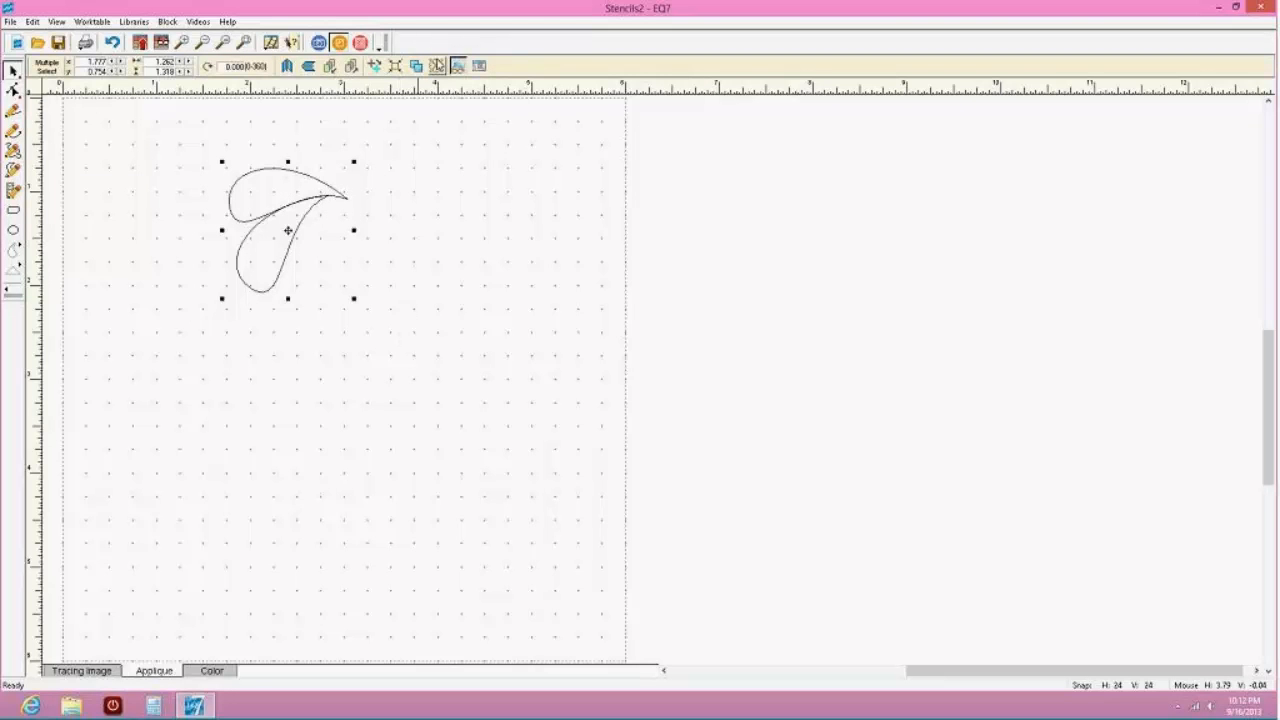
{"action": "left_click", "coordinate": [437, 66]}
{"action": "left_click_drag", "start_coordinate": [555, 316], "coordinate": [562, 362]}
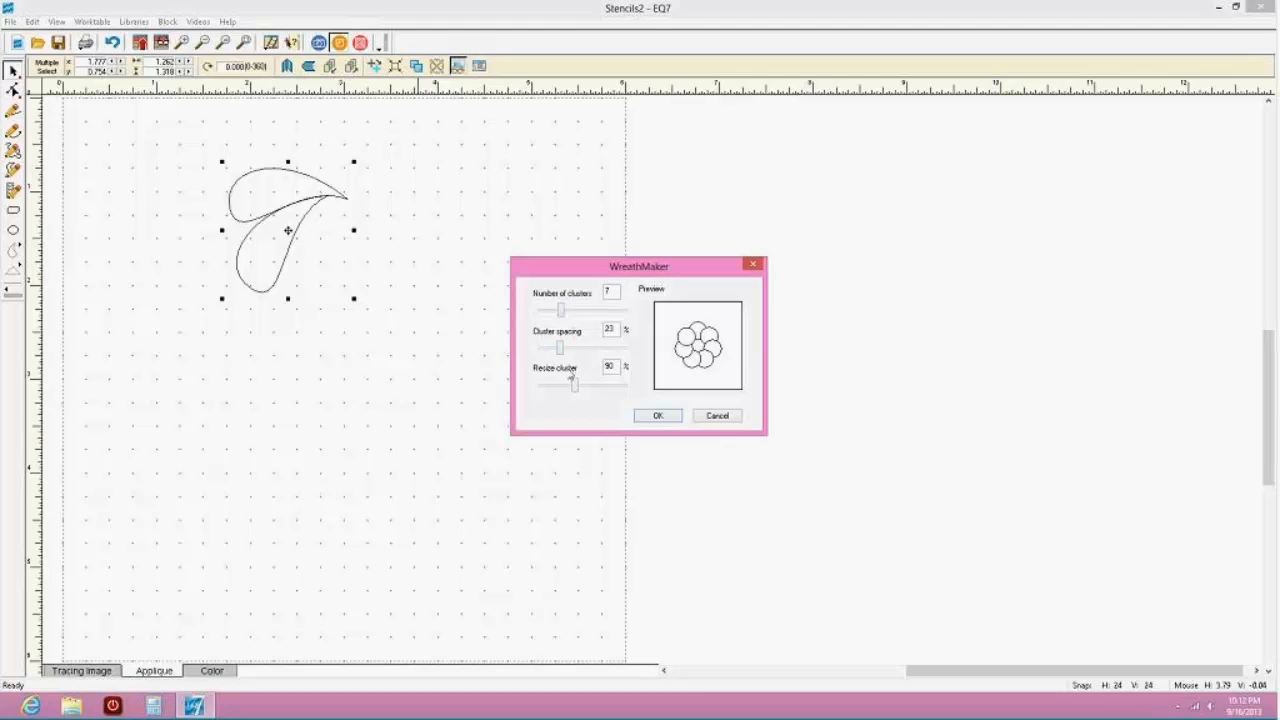
{"action": "left_click", "coordinate": [657, 415]}
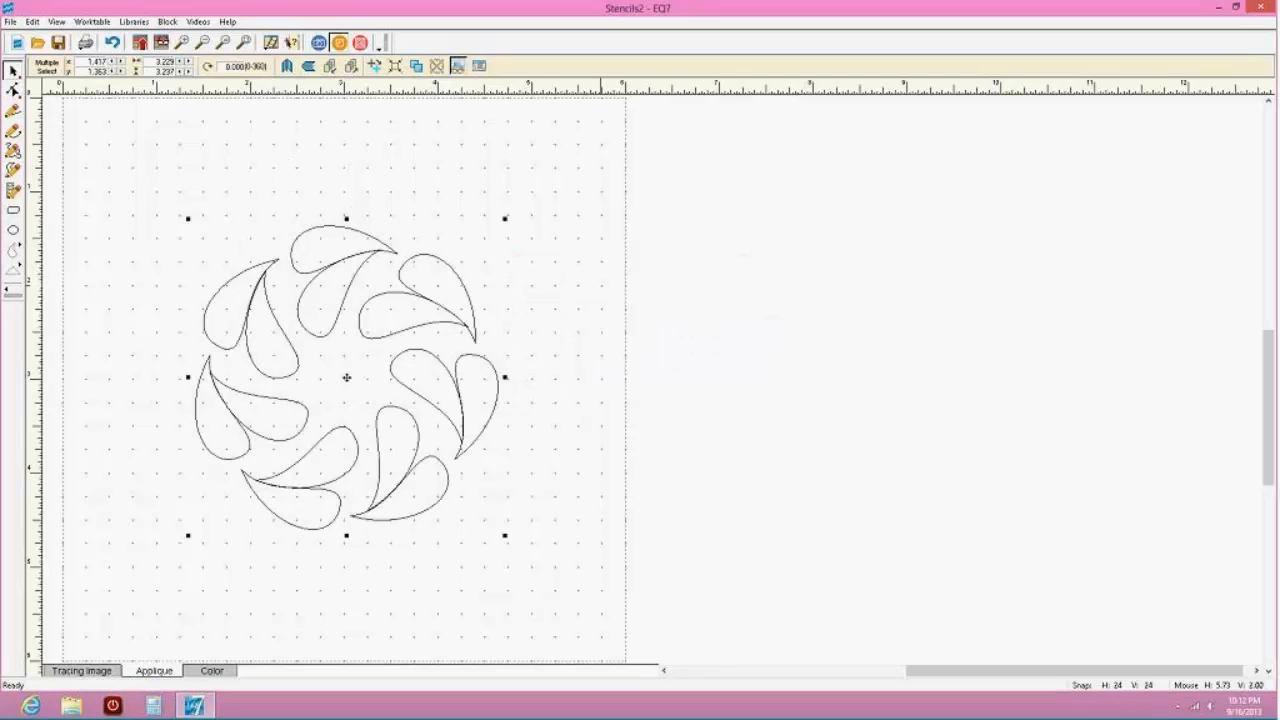
{"action": "left_click", "coordinate": [113, 46]}
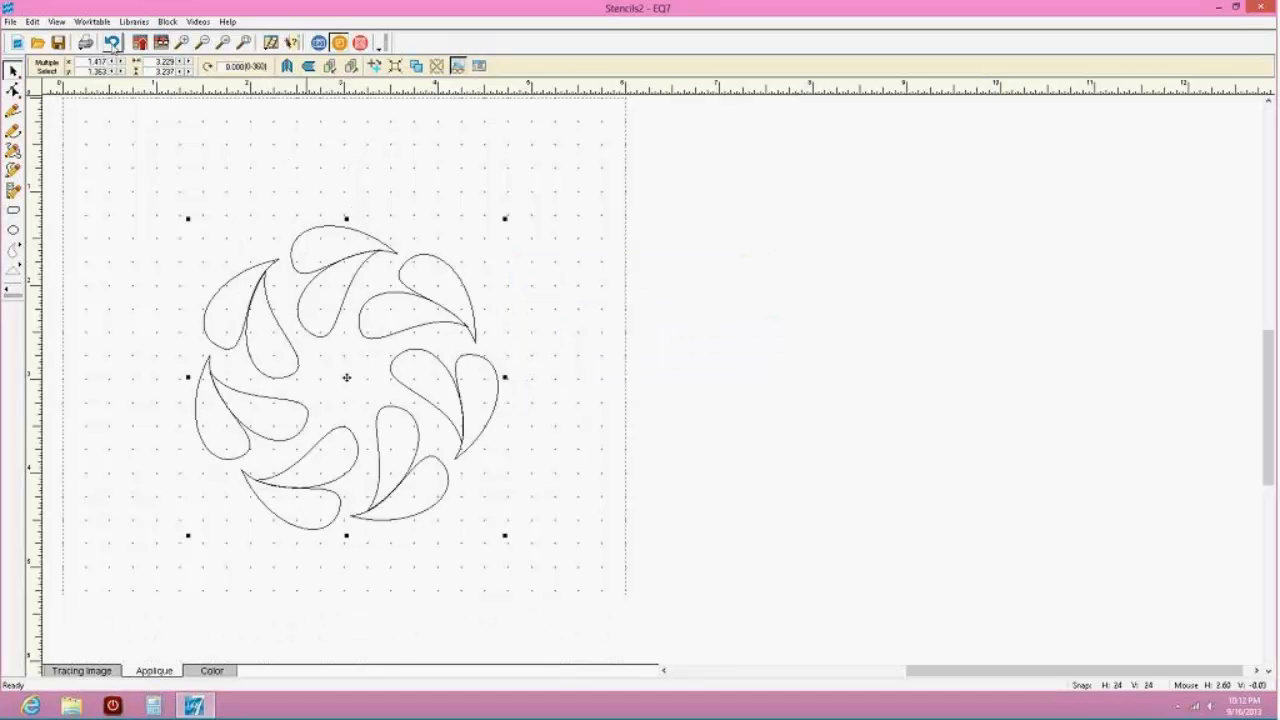
Create a WreathMaker wreath from the two teardrops with 7 clusters, 5% cluster spacing and 90% cluster size
{"action": "left_click", "coordinate": [437, 66]}
{"action": "left_click_drag", "start_coordinate": [566, 345], "coordinate": [545, 348]}
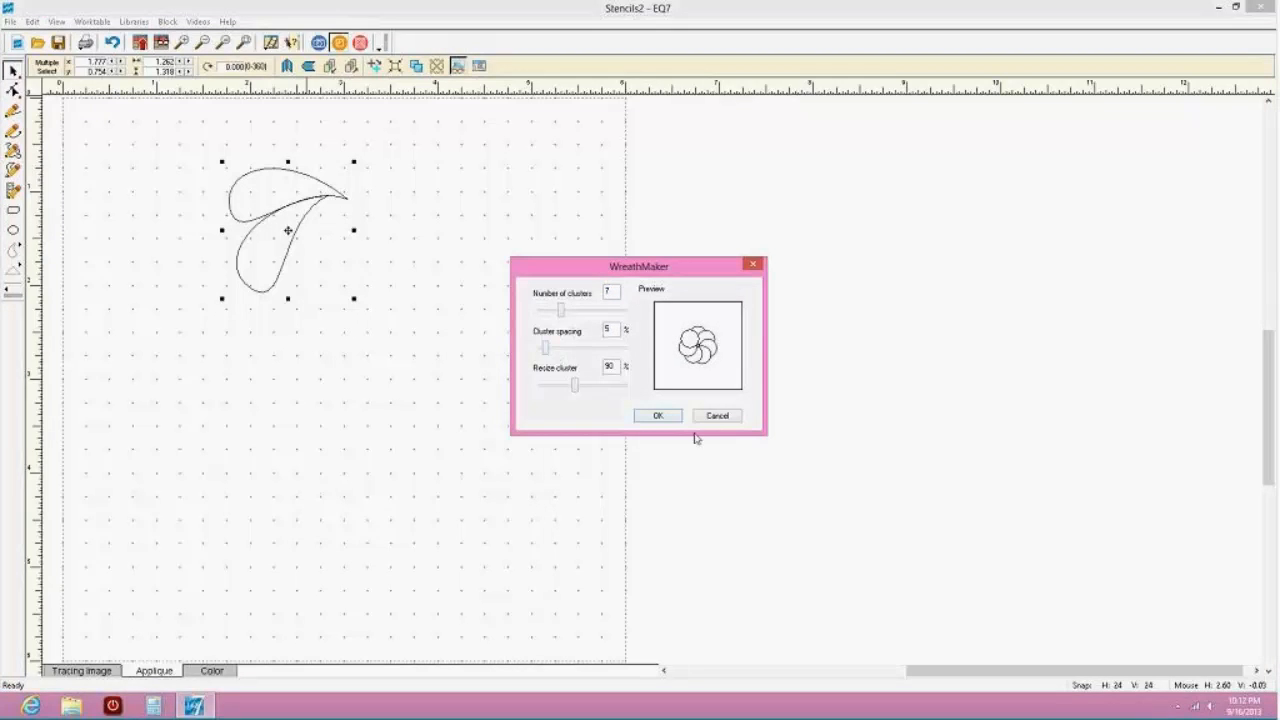
{"action": "left_click", "coordinate": [658, 415]}
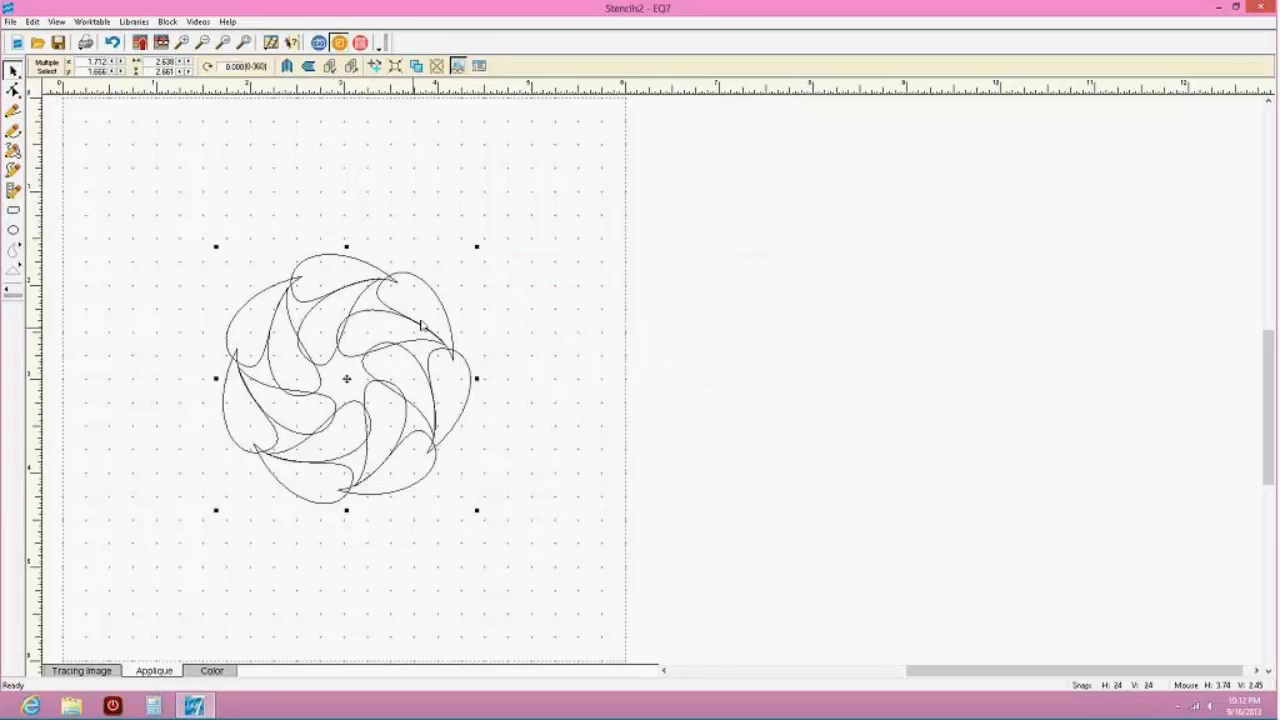
Apply WreathMaker again to the whole wreath with 14 clusters, 5% cluster spacing and 90% cluster size
{"action": "left_click", "coordinate": [443, 67]}
{"action": "left_click_drag", "start_coordinate": [563, 314], "coordinate": [590, 316]}
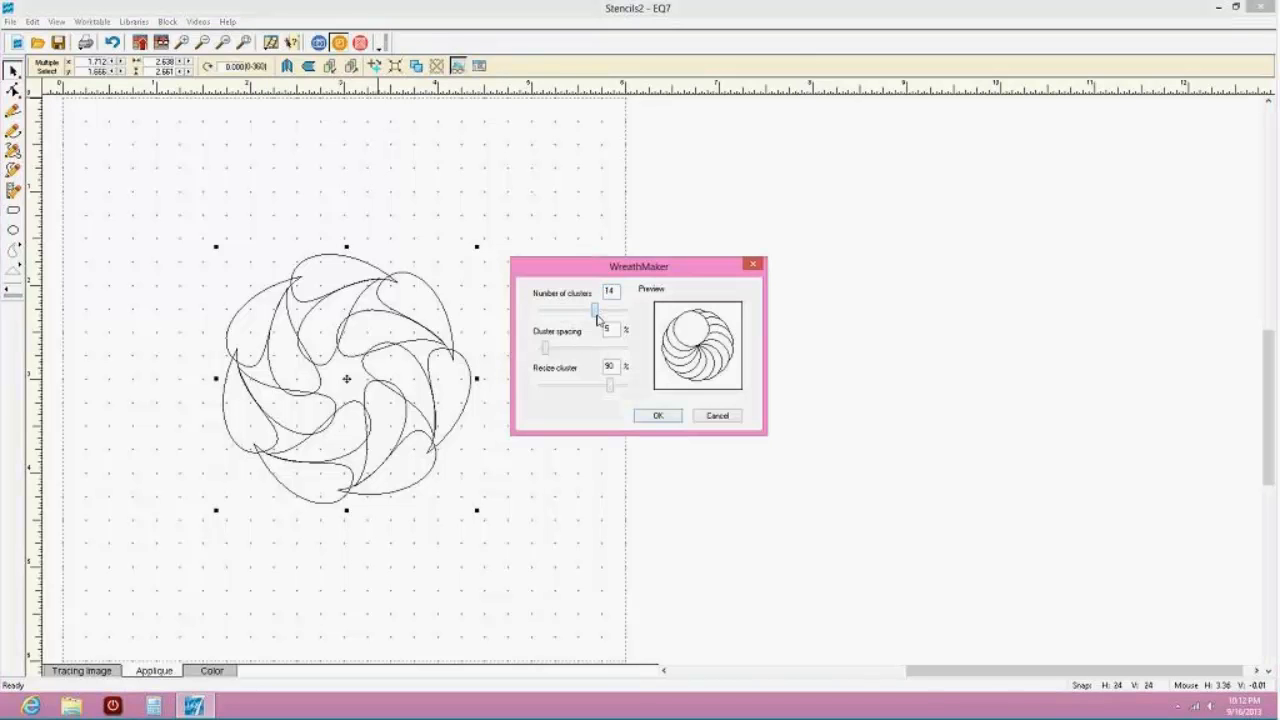
{"action": "left_click", "coordinate": [657, 416]}
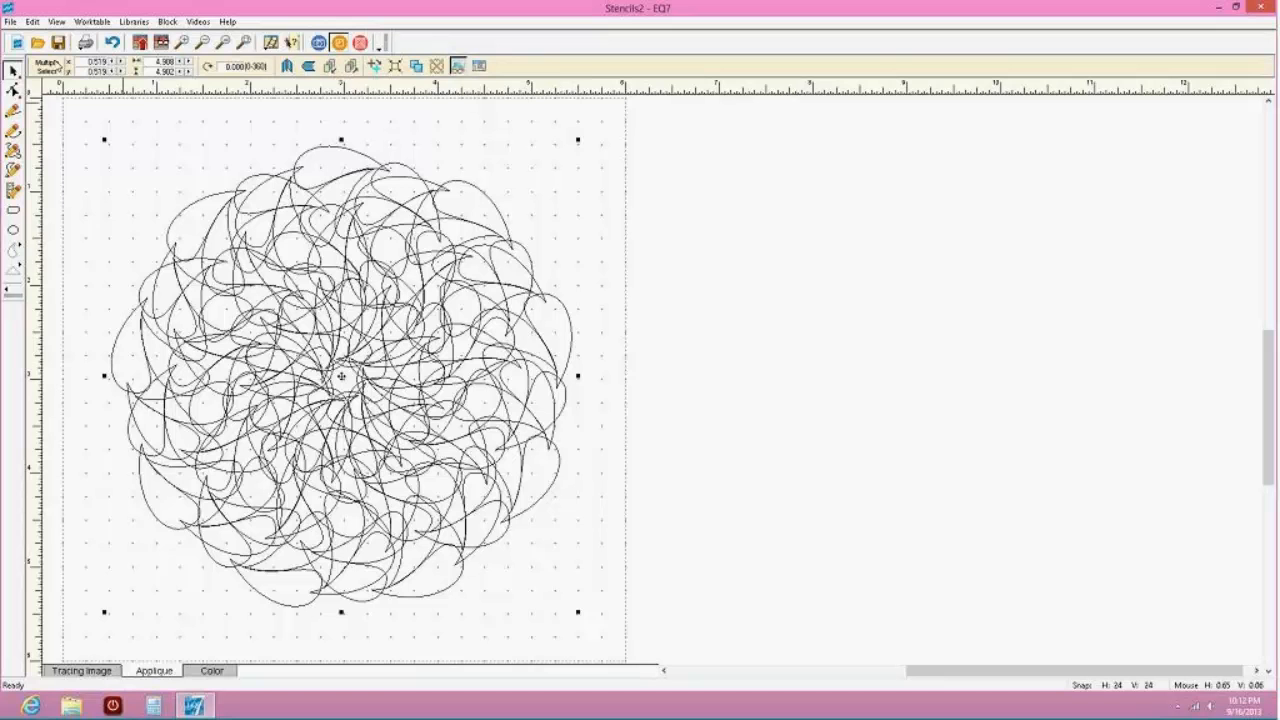
Preview the block's printout as a 6 x 6 inch quilting stencil, inspect its dotted lines up close, and exit without printing
{"action": "left_click", "coordinate": [10, 21]}
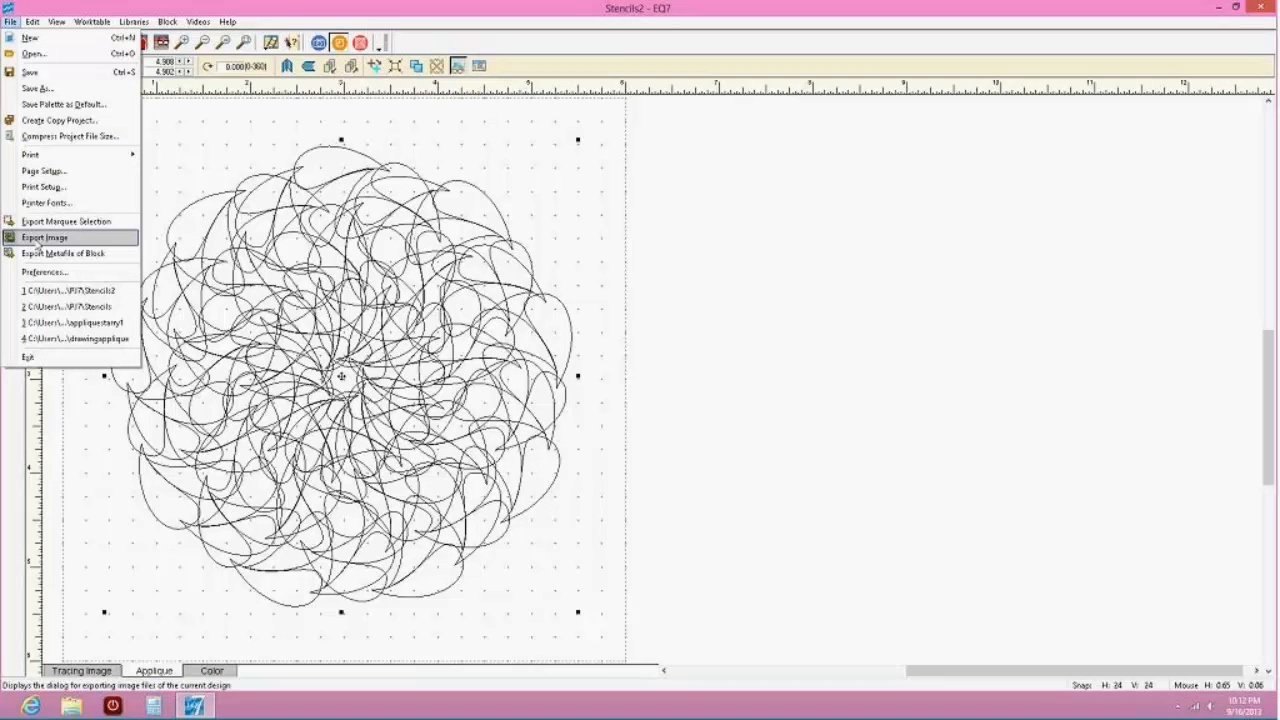
{"action": "mouse_move", "coordinate": [60, 155]}
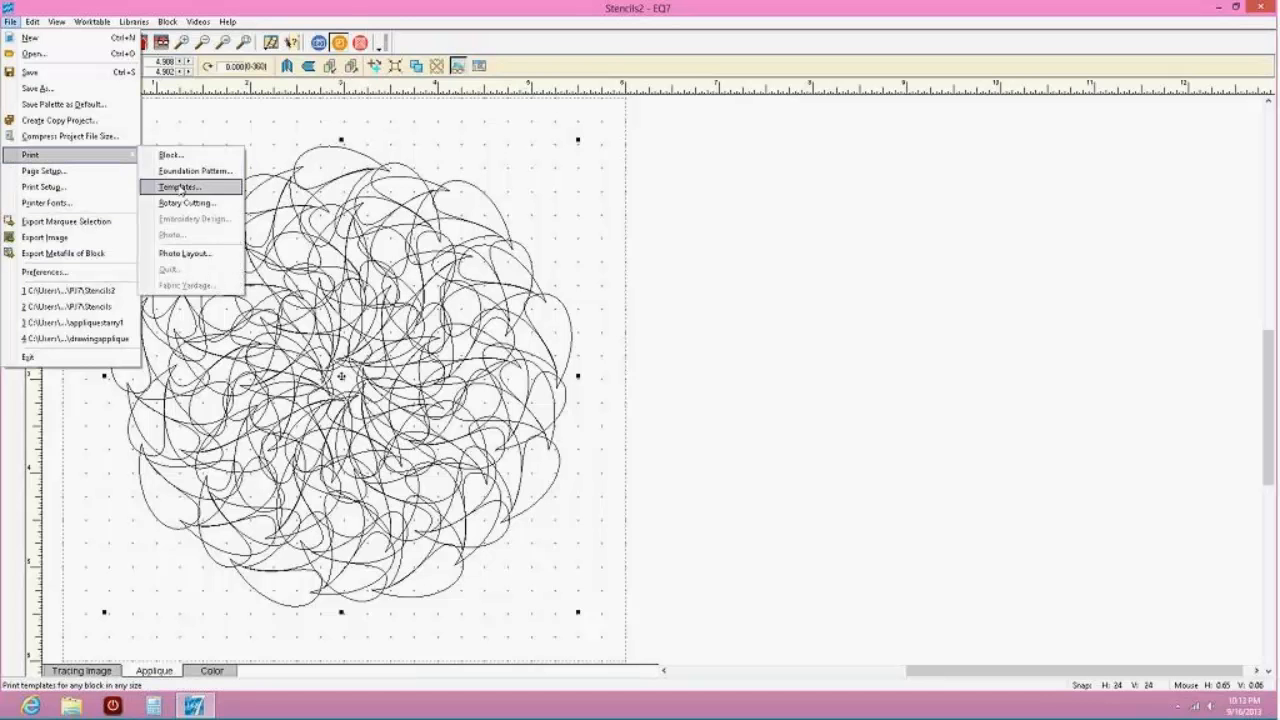
{"action": "left_click", "coordinate": [183, 160]}
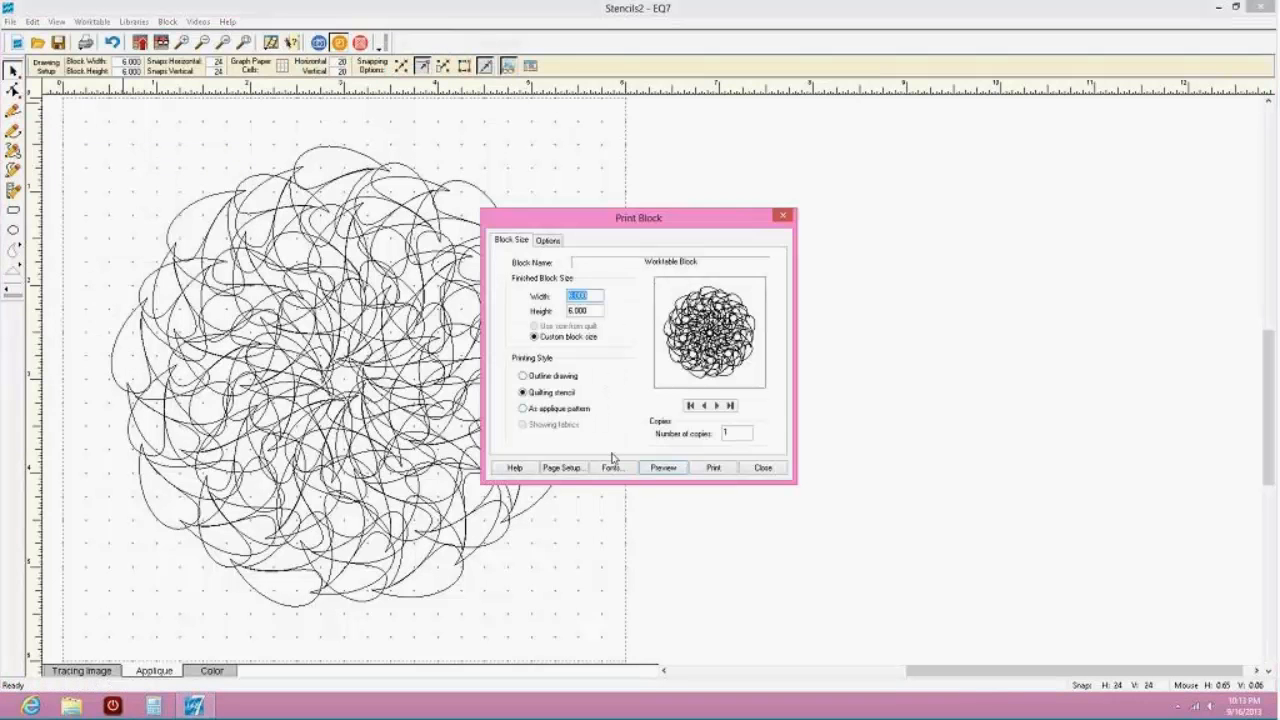
{"action": "left_click", "coordinate": [664, 468]}
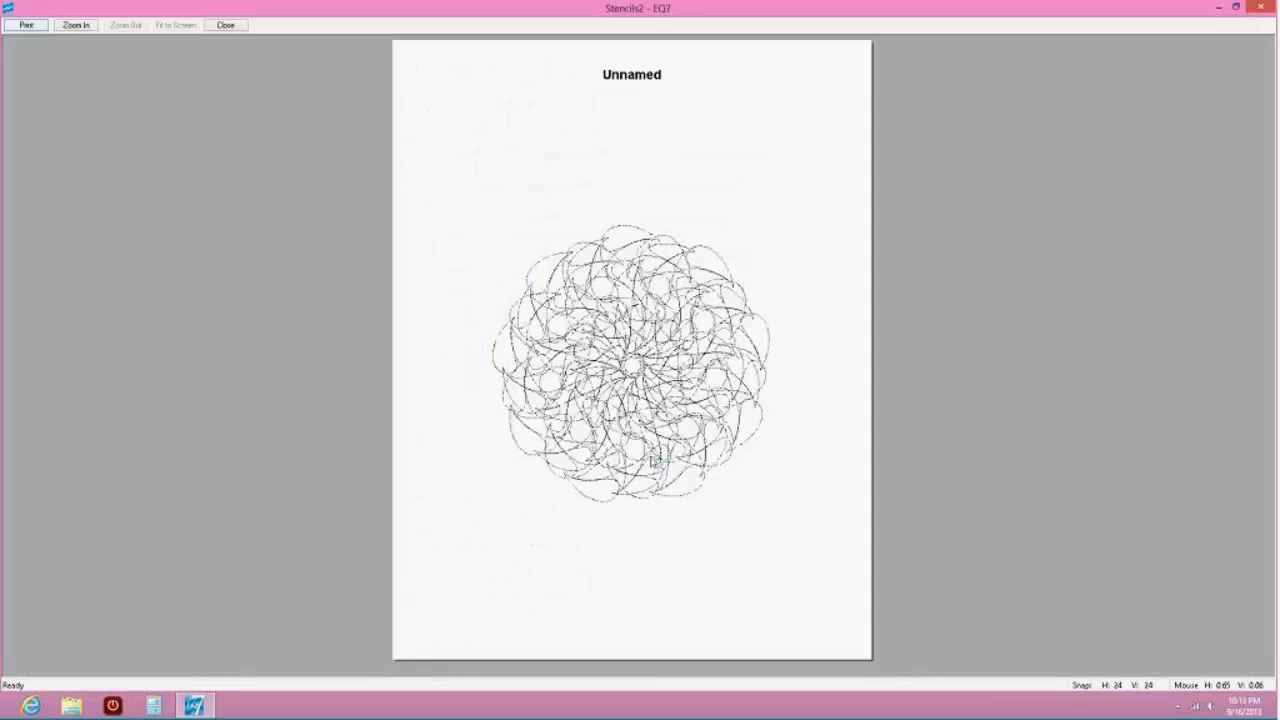
{"action": "left_click", "coordinate": [90, 27]}
{"action": "left_click_drag", "start_coordinate": [512, 212], "coordinate": [662, 320]}
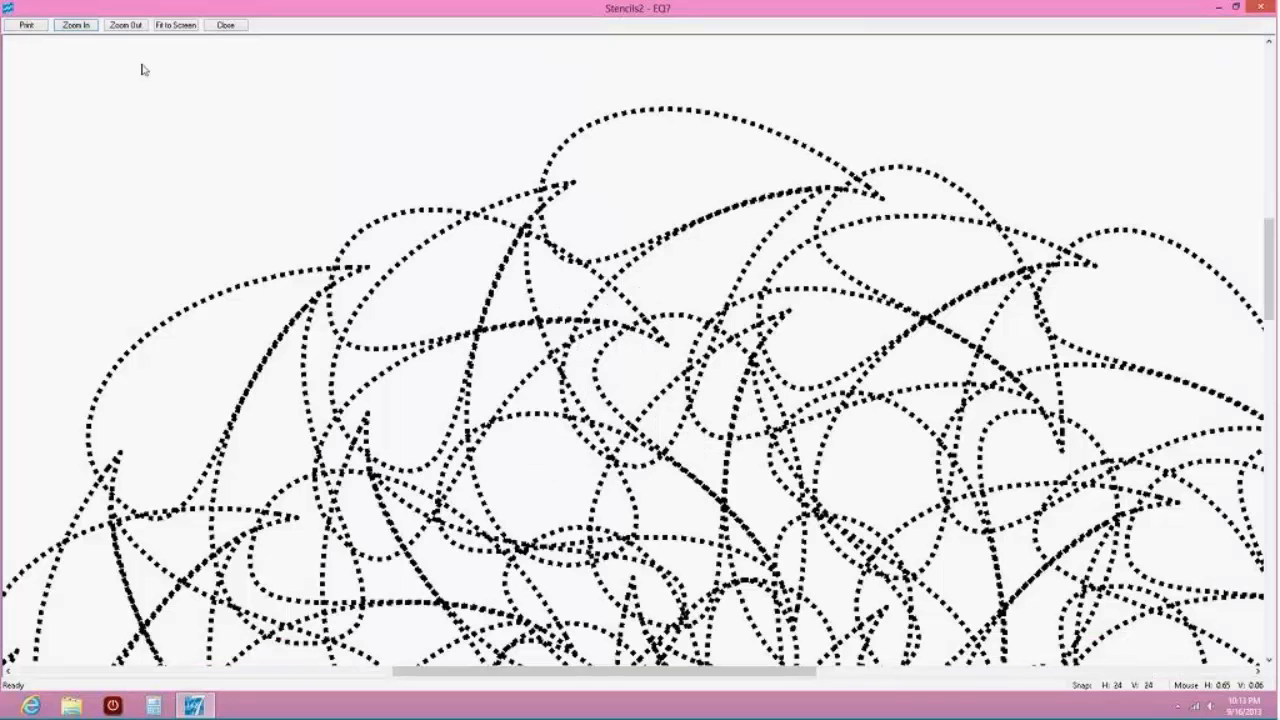
{"action": "left_click", "coordinate": [175, 25]}
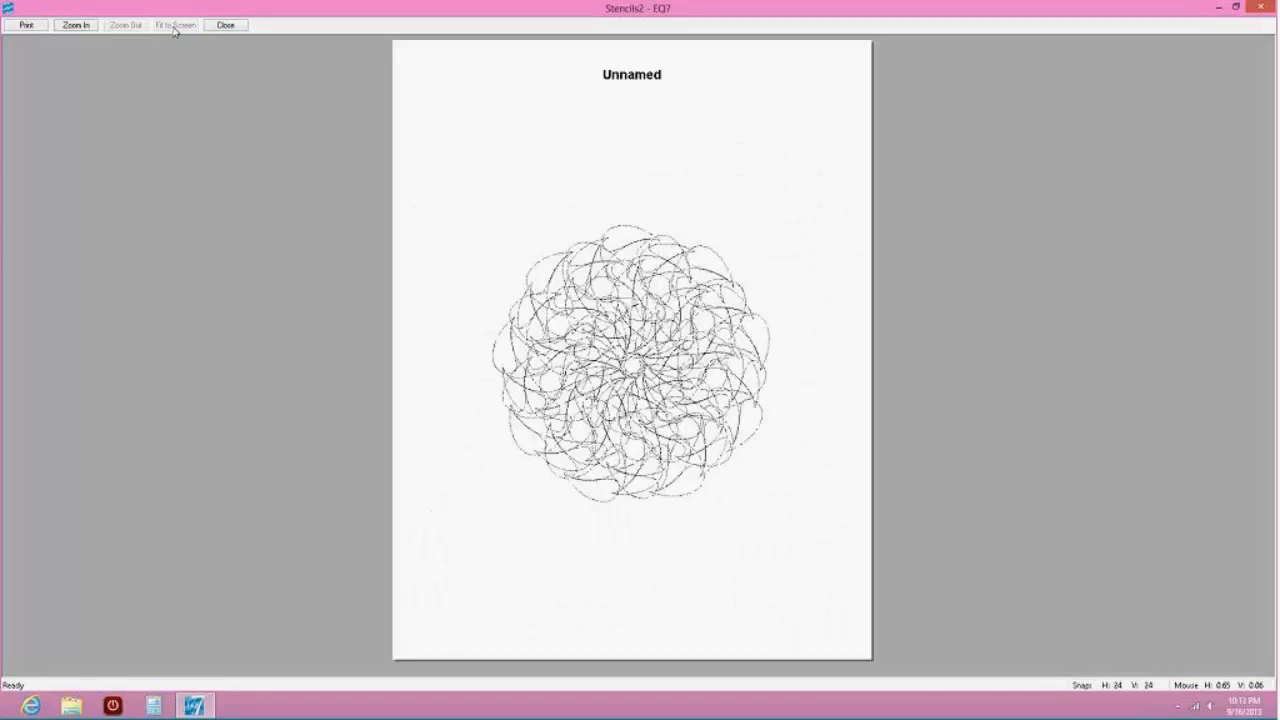
{"action": "left_click", "coordinate": [226, 25]}
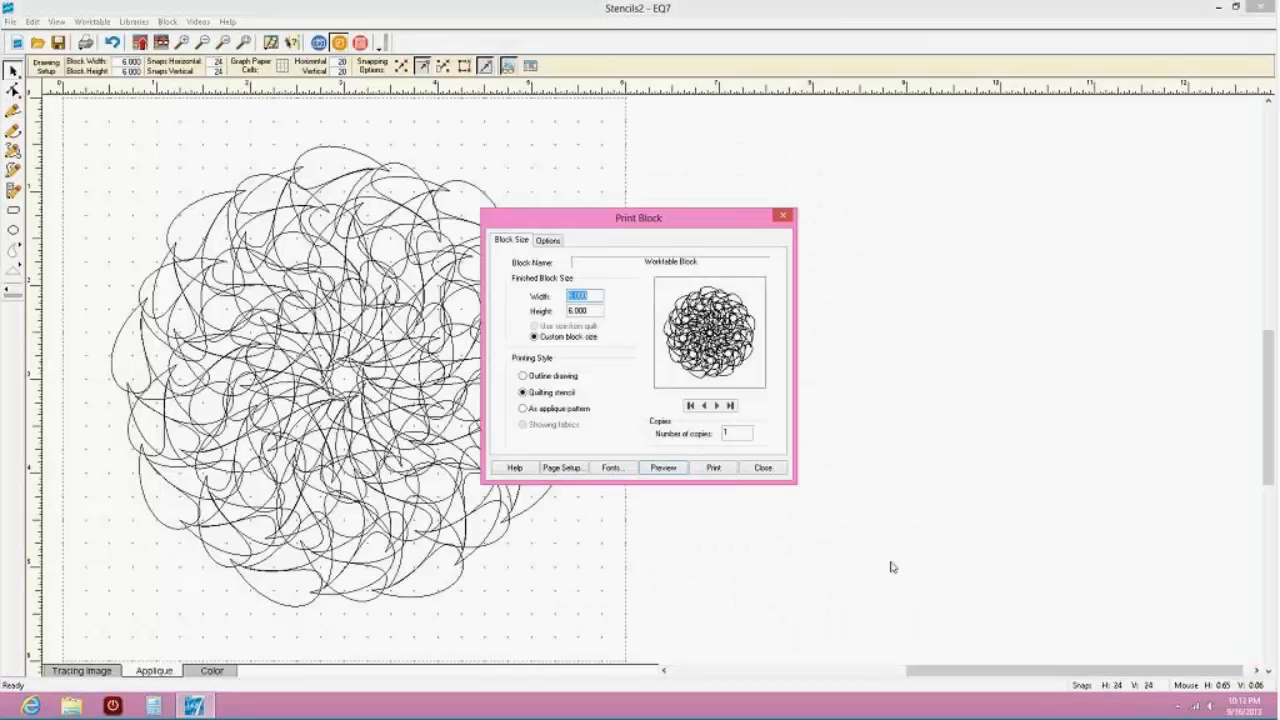
{"action": "left_click", "coordinate": [774, 469]}
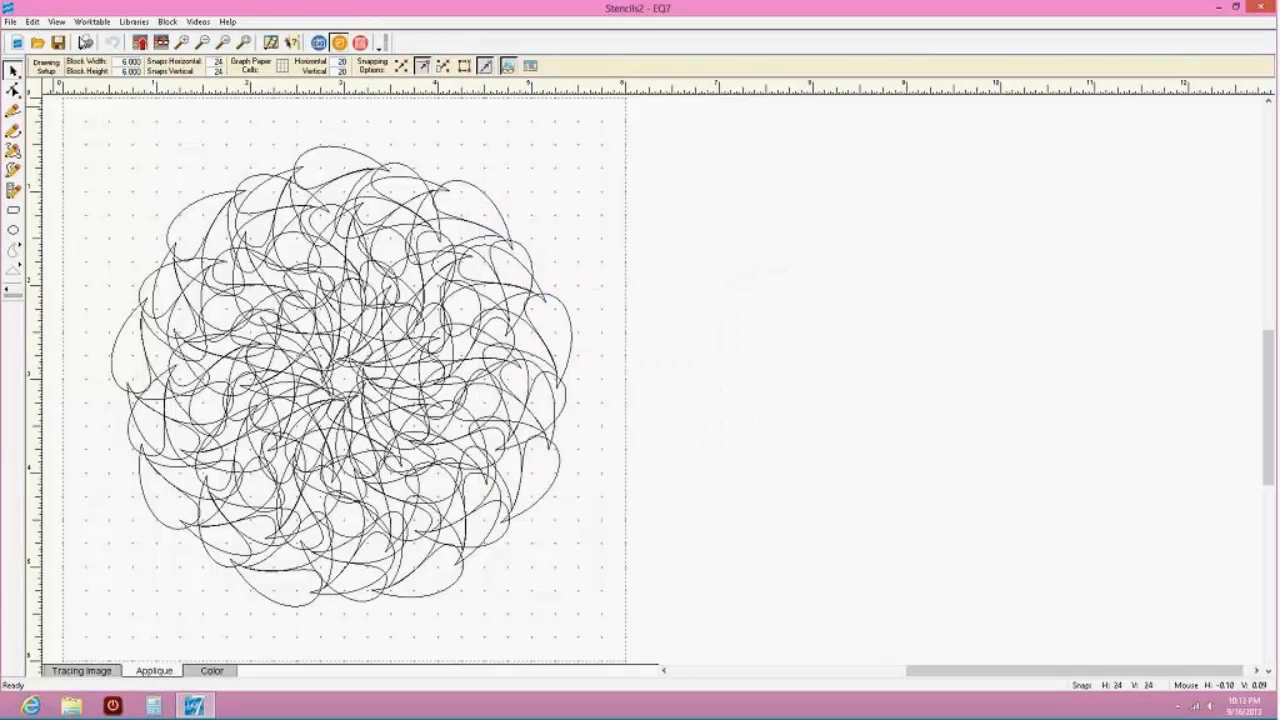
Select every shape of the layered wreath and switch to the Color layer
{"action": "left_click", "coordinate": [13, 73]}
{"action": "left_click", "coordinate": [220, 224]}
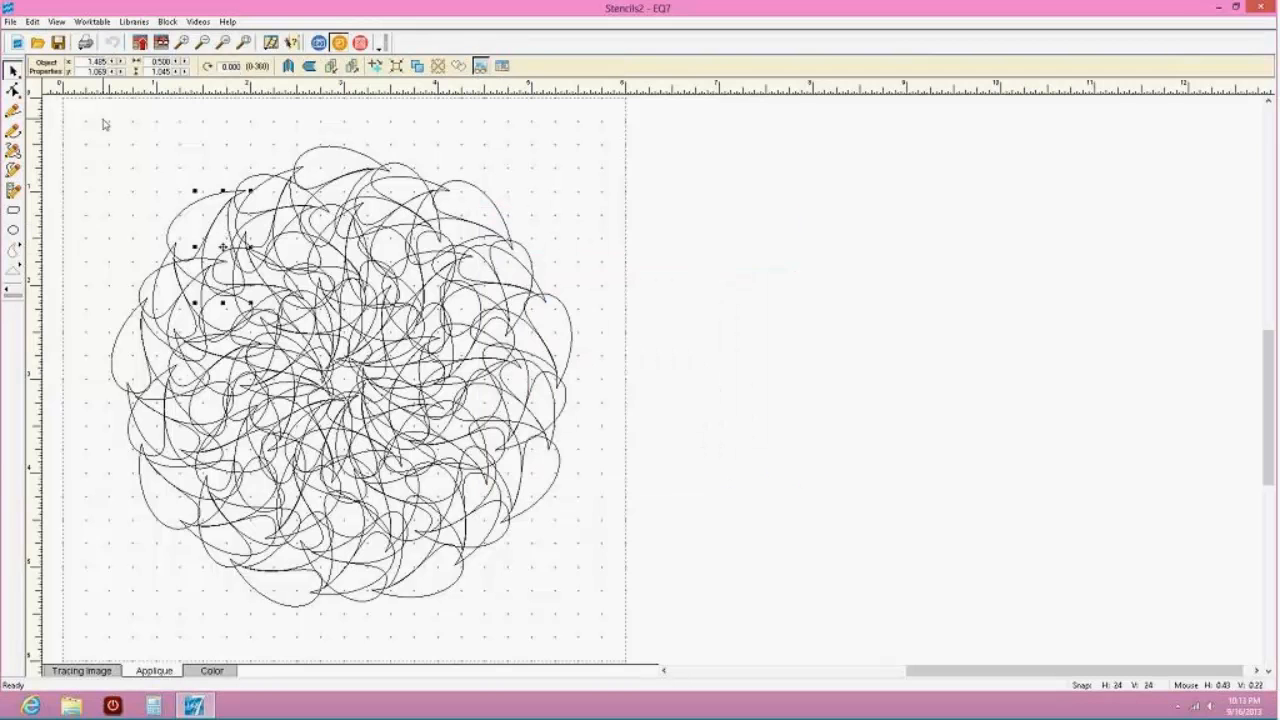
{"action": "mouse_move", "coordinate": [102, 124]}
{"action": "left_mouse_down"}
{"action": "mouse_move", "coordinate": [137, 122]}
{"action": "mouse_move", "coordinate": [563, 506]}
{"action": "mouse_move", "coordinate": [606, 638]}
{"action": "left_mouse_up"}
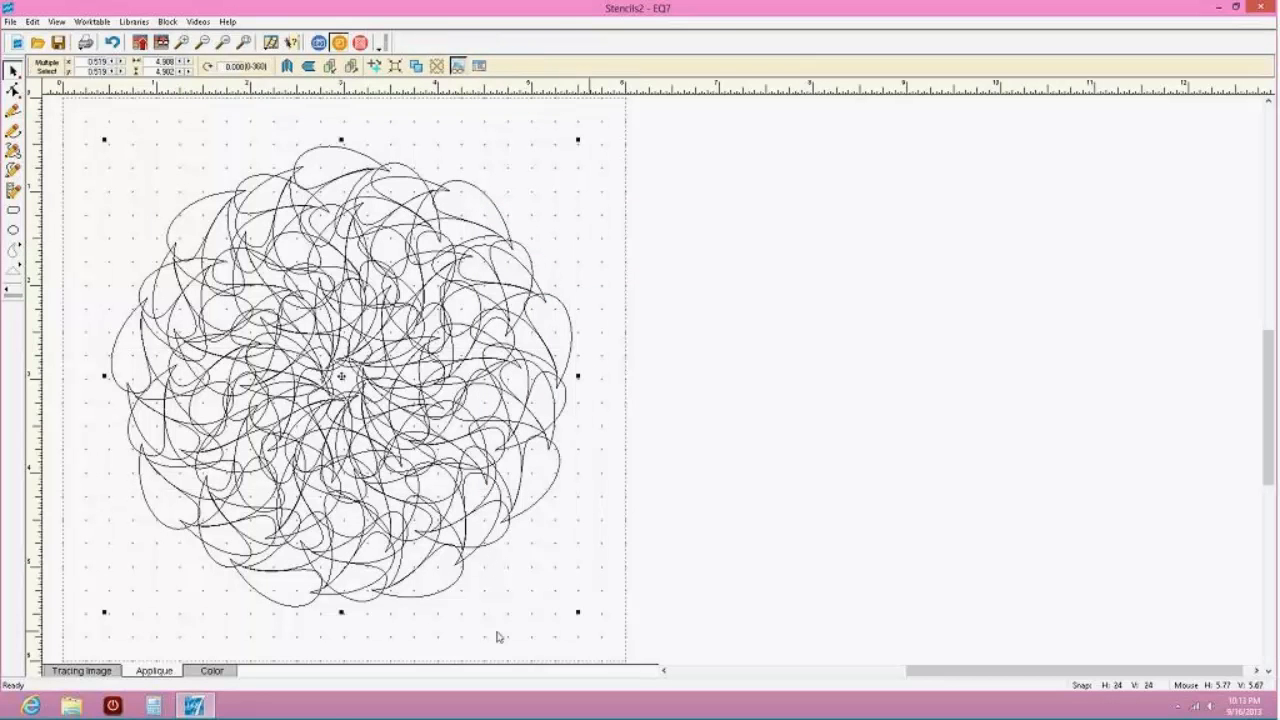
{"action": "left_click", "coordinate": [211, 670]}
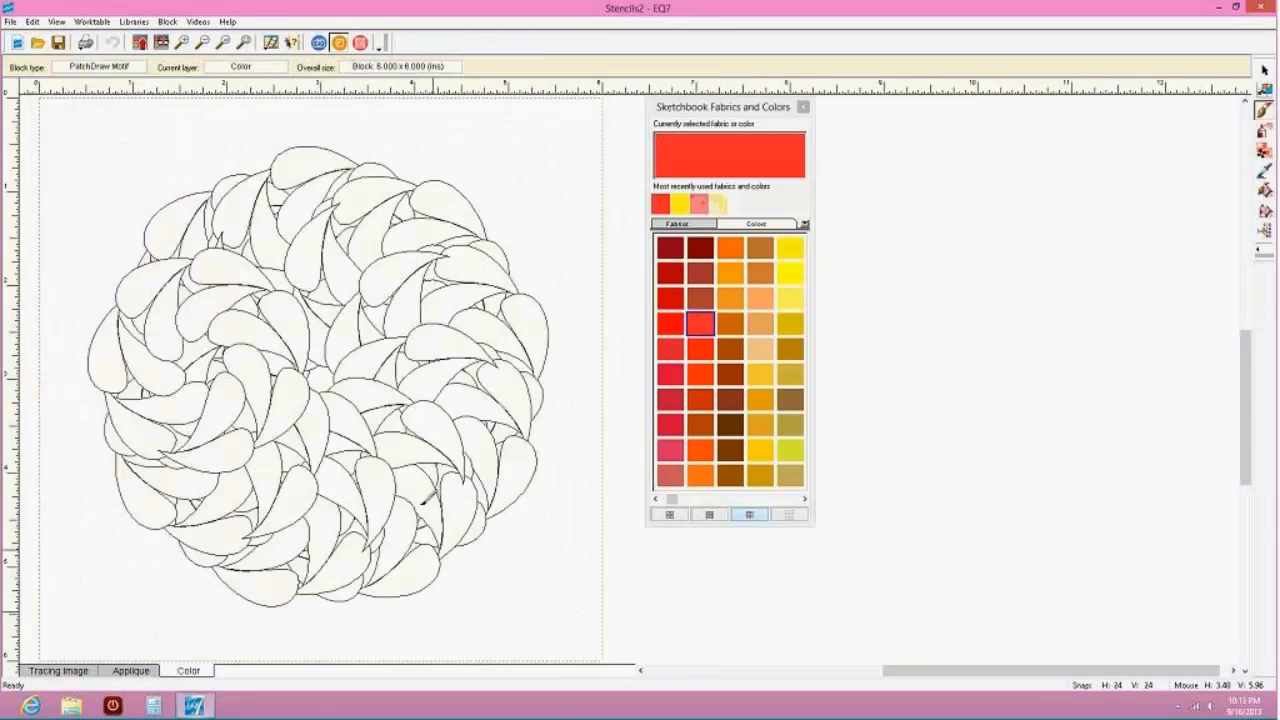
Paint the teardrop at the wreath's inner upper edge and several adjoining shapes near the center bright red
{"action": "left_click", "coordinate": [316, 252]}
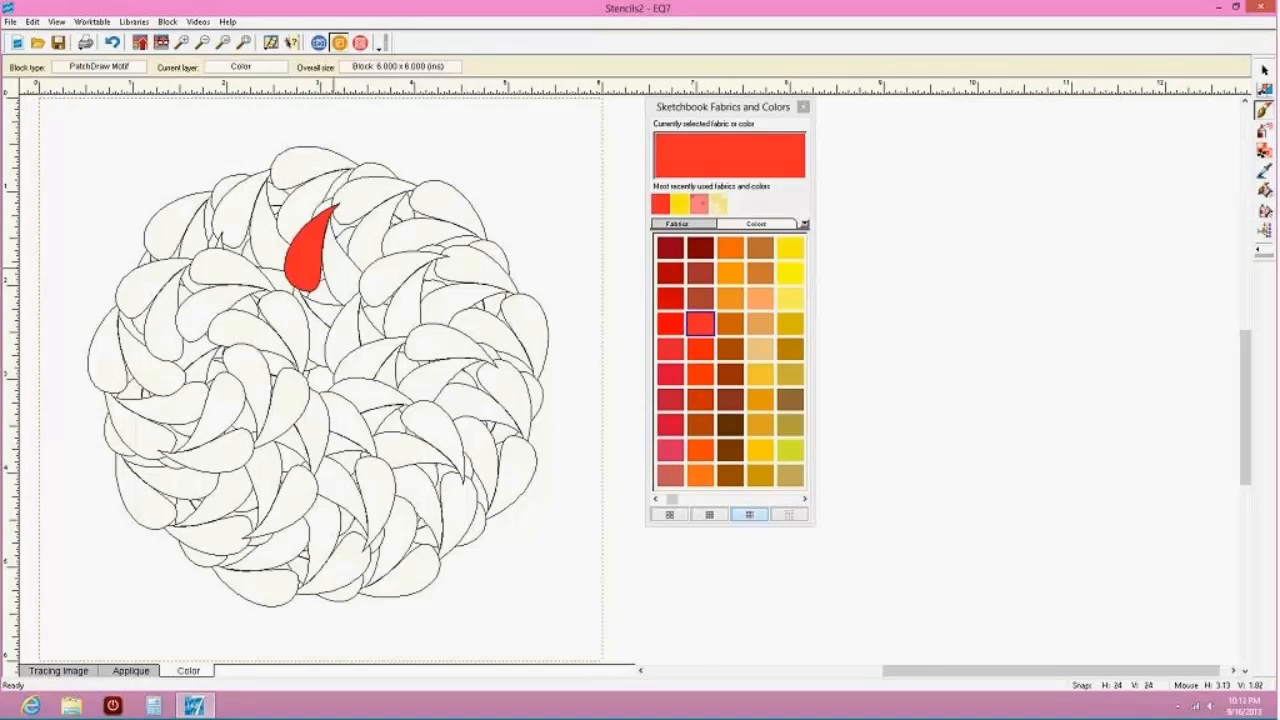
{"action": "left_click", "coordinate": [340, 262]}
{"action": "left_click", "coordinate": [330, 312]}
{"action": "left_click", "coordinate": [321, 342]}
{"action": "left_click", "coordinate": [343, 325]}
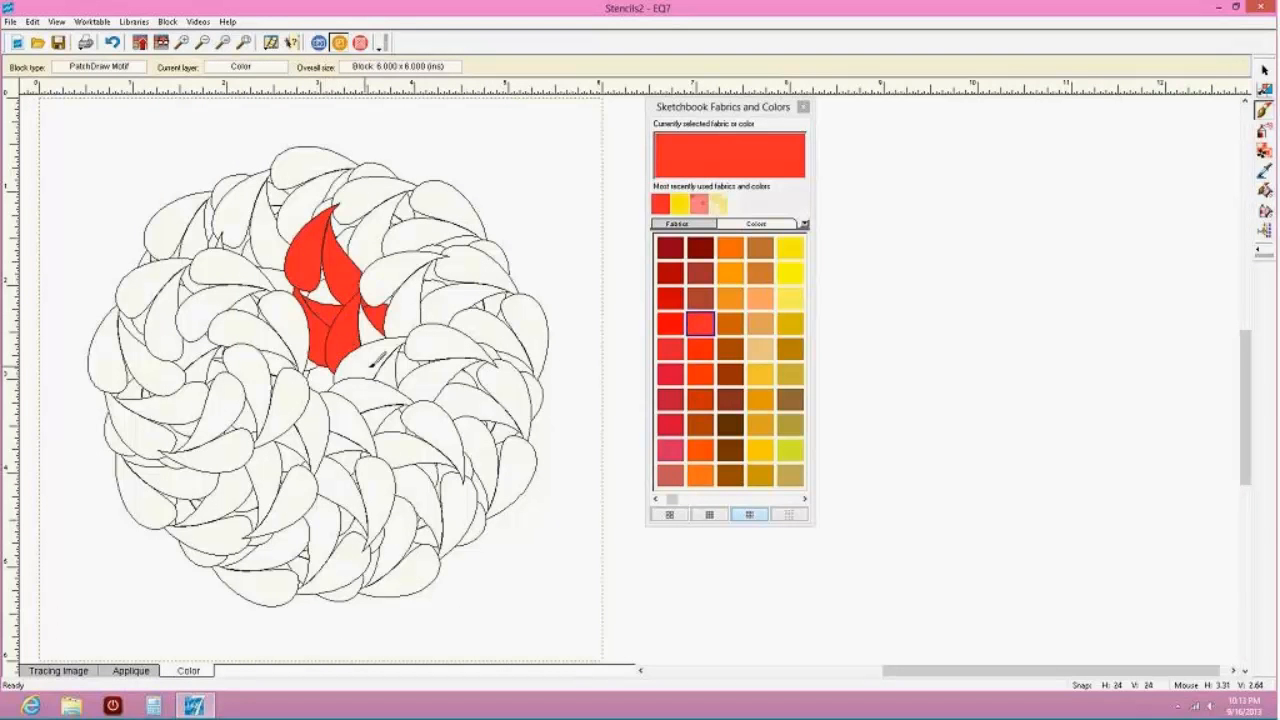
{"action": "left_click", "coordinate": [370, 353]}
{"action": "left_click", "coordinate": [362, 390]}
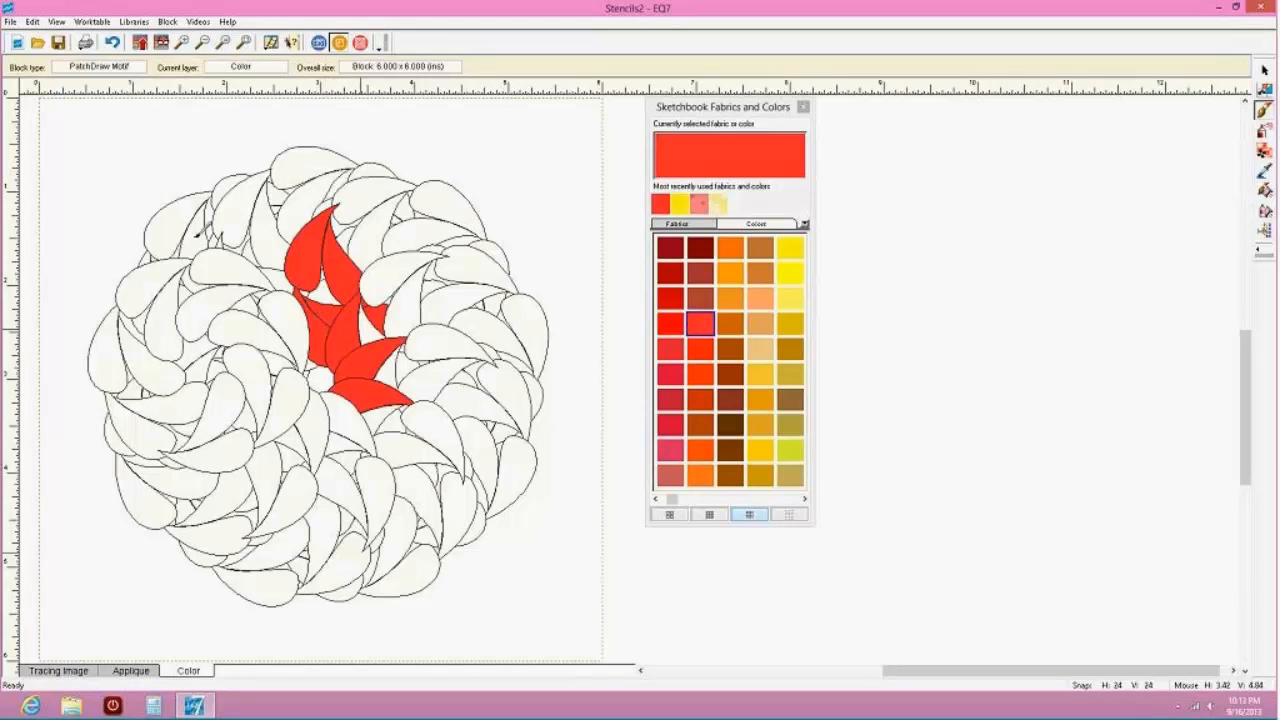
Undo all the red fills on the layered wreath
{"action": "left_click", "coordinate": [113, 42]}
{"action": "left_click", "coordinate": [116, 45]}
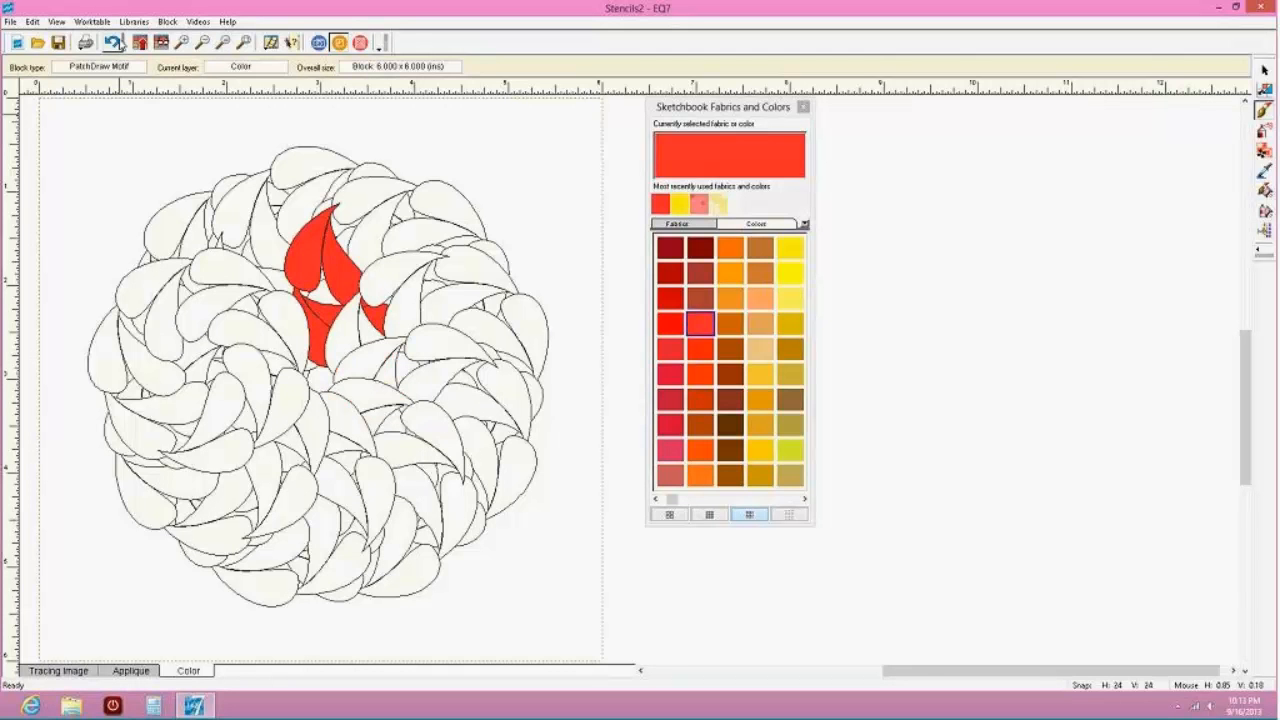
{"action": "left_click", "coordinate": [116, 45]}
{"action": "left_click", "coordinate": [116, 45]}
{"action": "left_click", "coordinate": [116, 45]}
{"action": "left_click", "coordinate": [116, 46]}
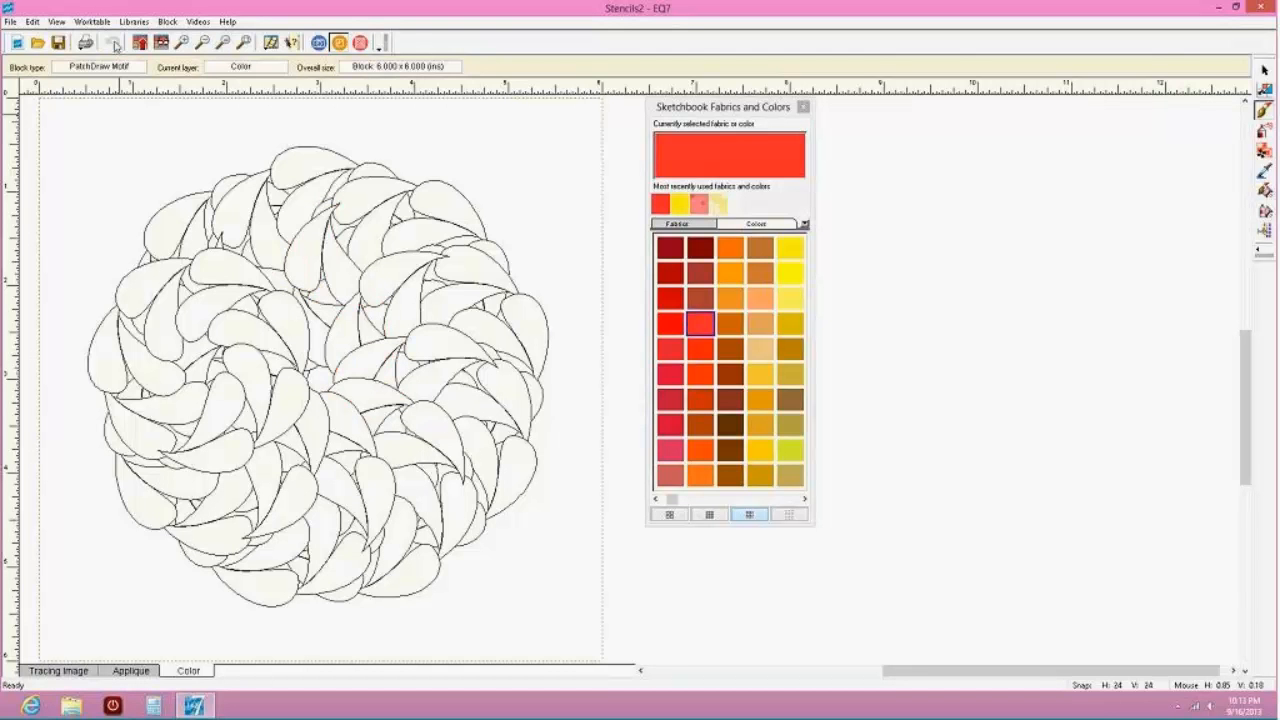
Return to the Applique layer and delete every shape of the layered wreath
{"action": "left_click", "coordinate": [129, 671]}
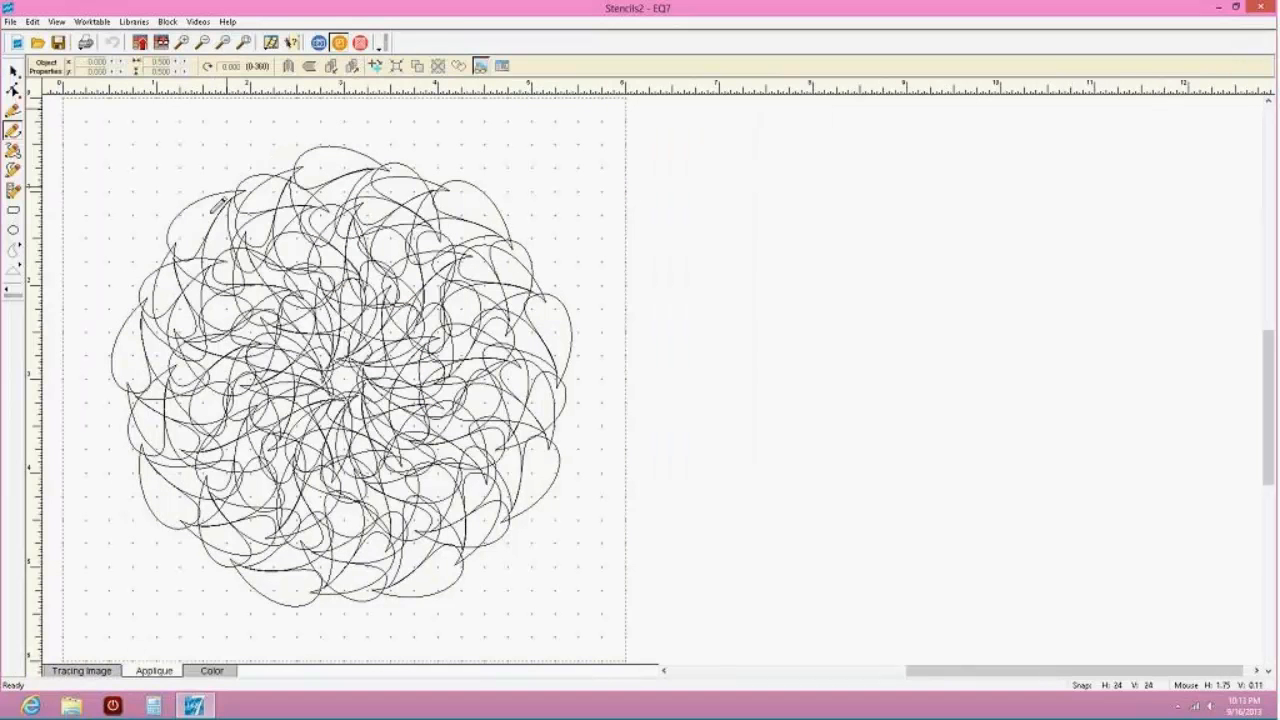
{"action": "left_click", "coordinate": [13, 70]}
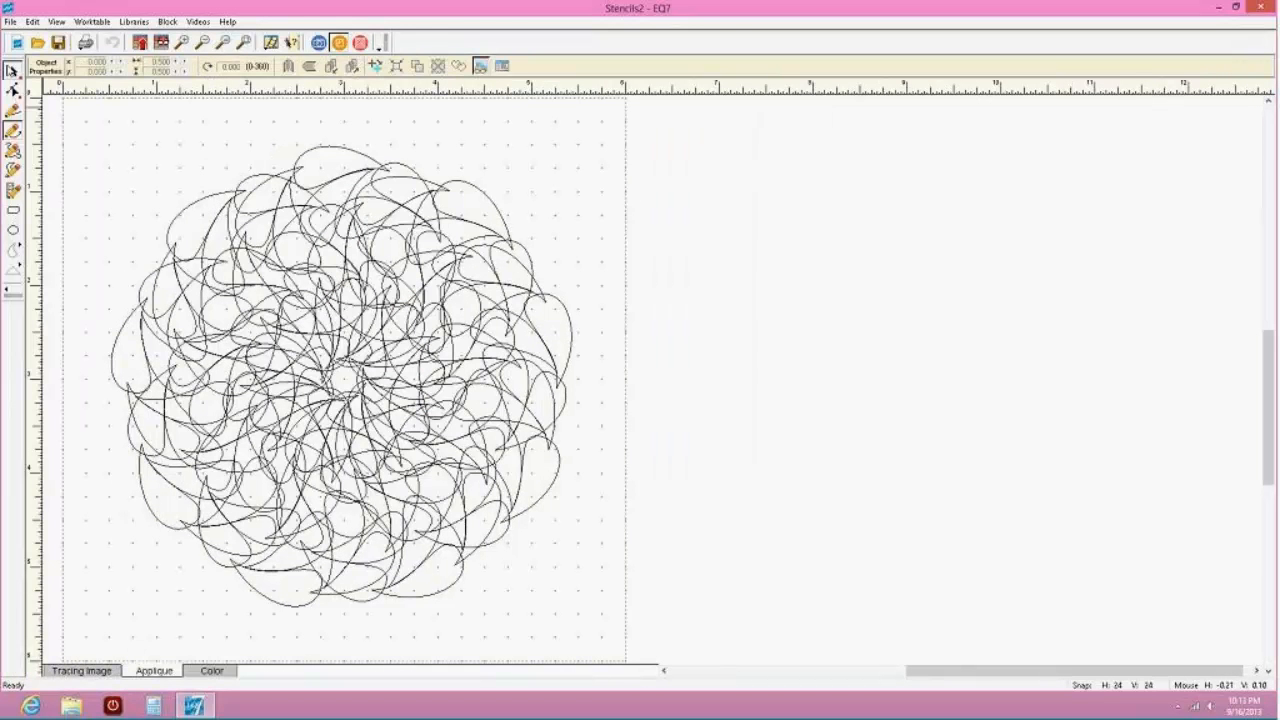
{"action": "left_click", "coordinate": [217, 198]}
{"action": "key", "text": "Delete"}
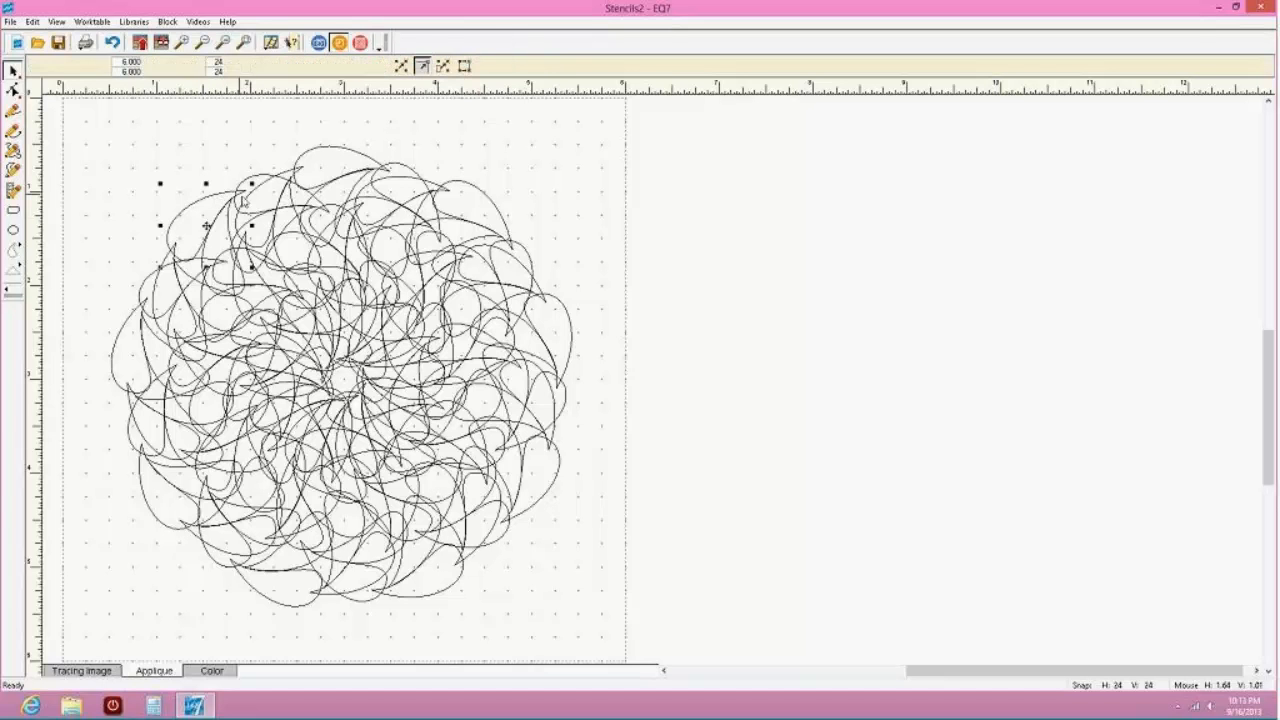
{"action": "left_click", "coordinate": [246, 181]}
{"action": "key", "text": "Delete"}
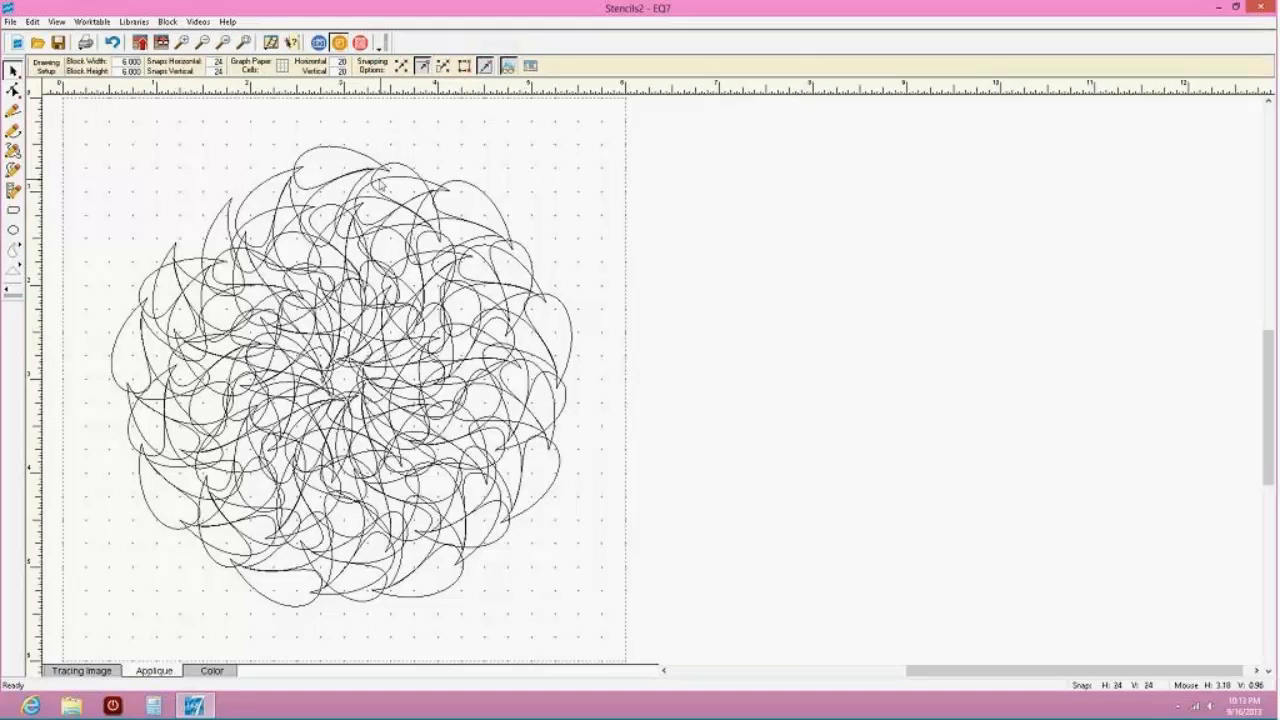
{"action": "left_click_drag", "start_coordinate": [204, 137], "coordinate": [588, 604]}
{"action": "key", "text": "Delete"}
{"action": "left_click", "coordinate": [238, 261]}
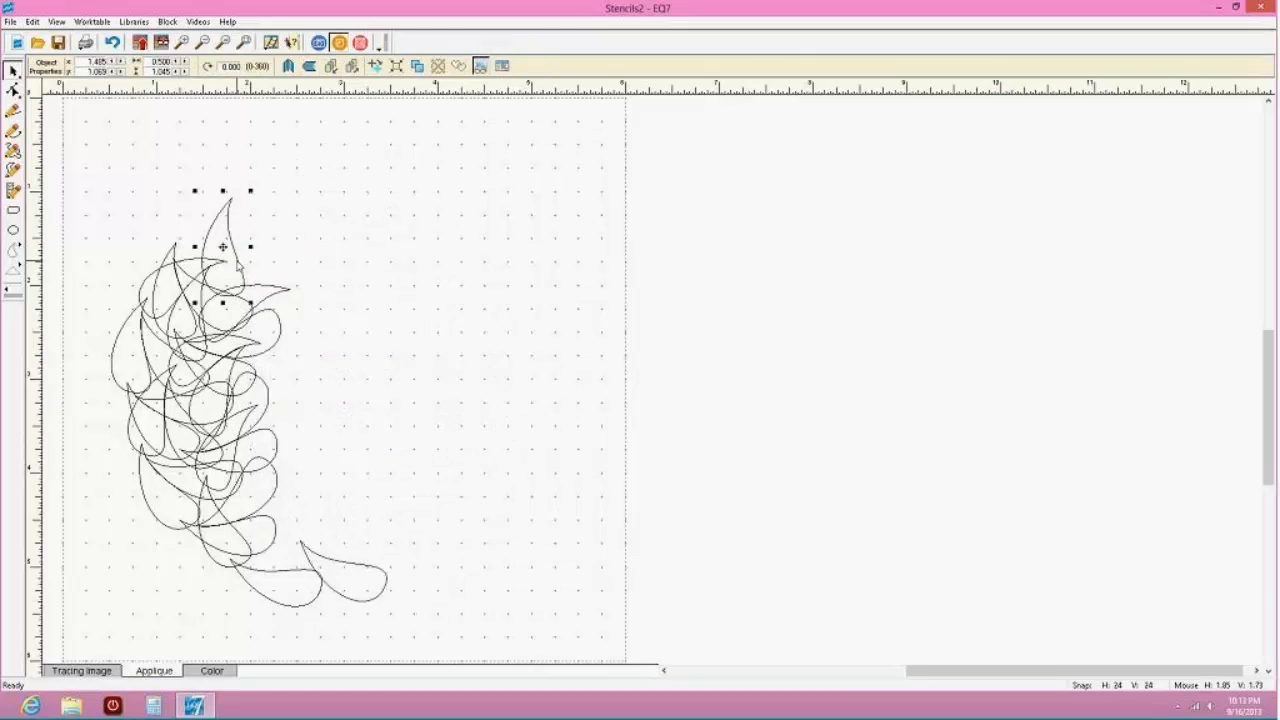
{"action": "left_click_drag", "start_coordinate": [79, 153], "coordinate": [458, 642]}
{"action": "key", "text": "Delete"}
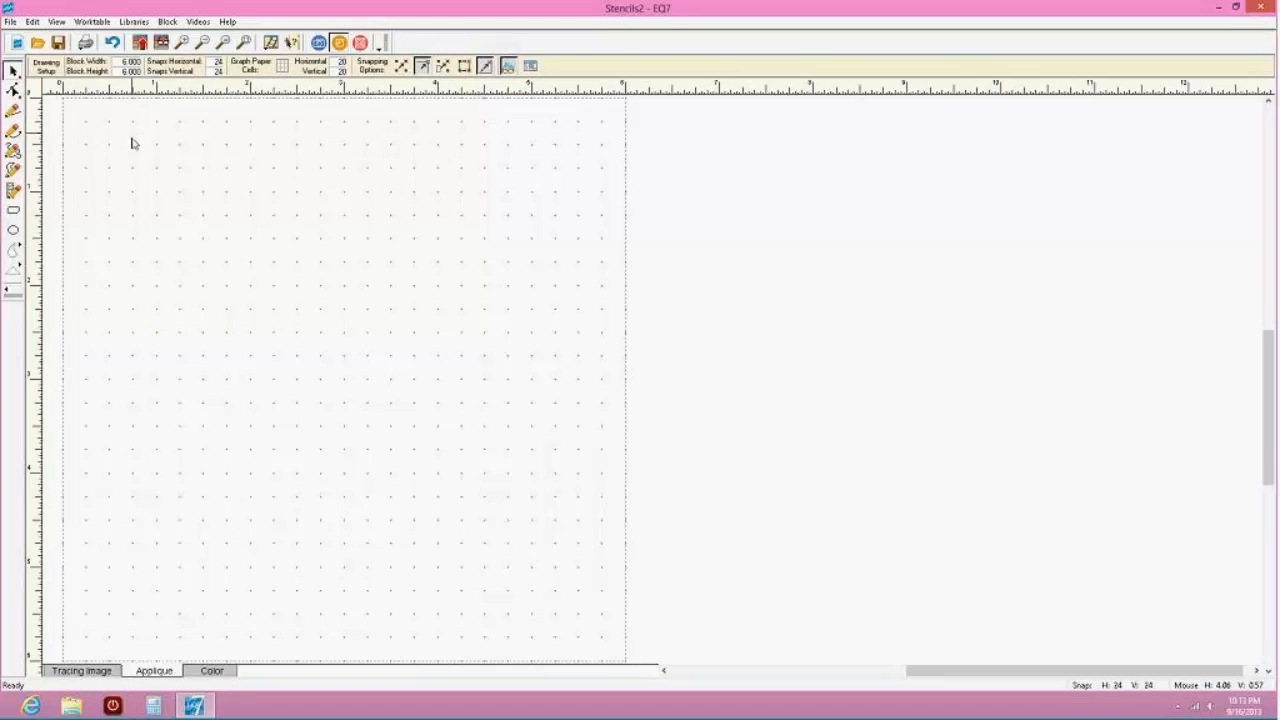
Draw an upright teardrop about 0.5 x 1.03 inches near the block's upper middle and deselect it
{"action": "left_click", "coordinate": [13, 250]}
{"action": "mouse_move", "coordinate": [338, 156]}
{"action": "left_mouse_down"}
{"action": "mouse_move", "coordinate": [290, 168]}
{"action": "mouse_move", "coordinate": [269, 207]}
{"action": "mouse_move", "coordinate": [319, 227]}
{"action": "mouse_move", "coordinate": [432, 211]}
{"action": "mouse_move", "coordinate": [437, 194]}
{"action": "mouse_move", "coordinate": [371, 225]}
{"action": "mouse_move", "coordinate": [363, 243]}
{"action": "mouse_move", "coordinate": [340, 156]}
{"action": "mouse_move", "coordinate": [289, 157]}
{"action": "mouse_move", "coordinate": [311, 143]}
{"action": "left_mouse_up"}
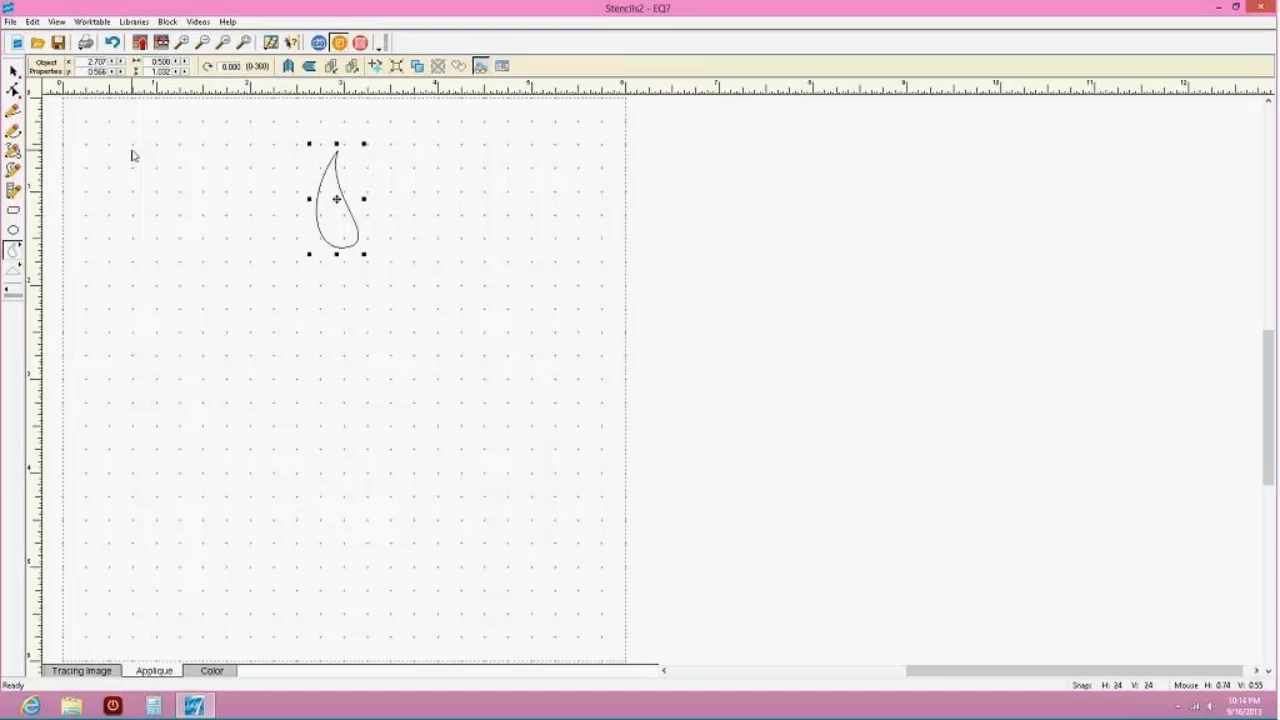
{"action": "left_click", "coordinate": [278, 145]}
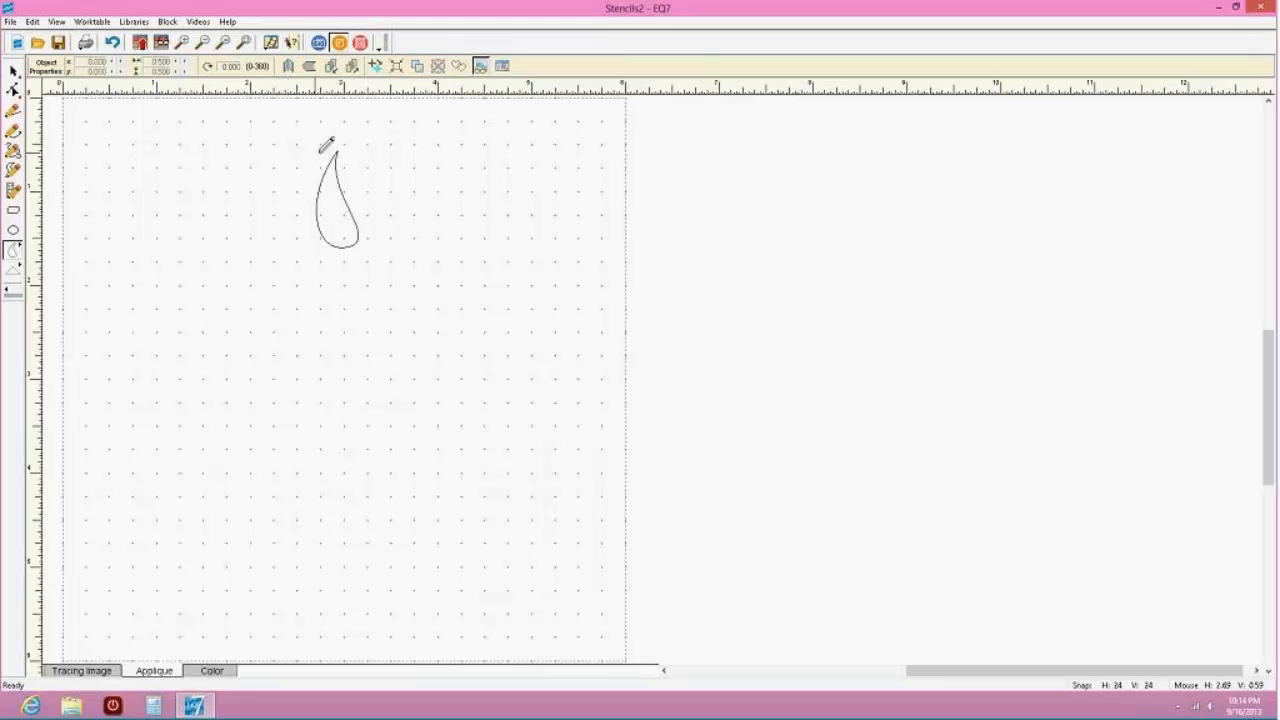
Try pairing the teardrop with a second slanted one about 0.76 x 0.78 inches, tips together, and delete that second shape
{"action": "left_click_drag", "start_coordinate": [330, 148], "coordinate": [277, 225]}
{"action": "left_click", "coordinate": [10, 75]}
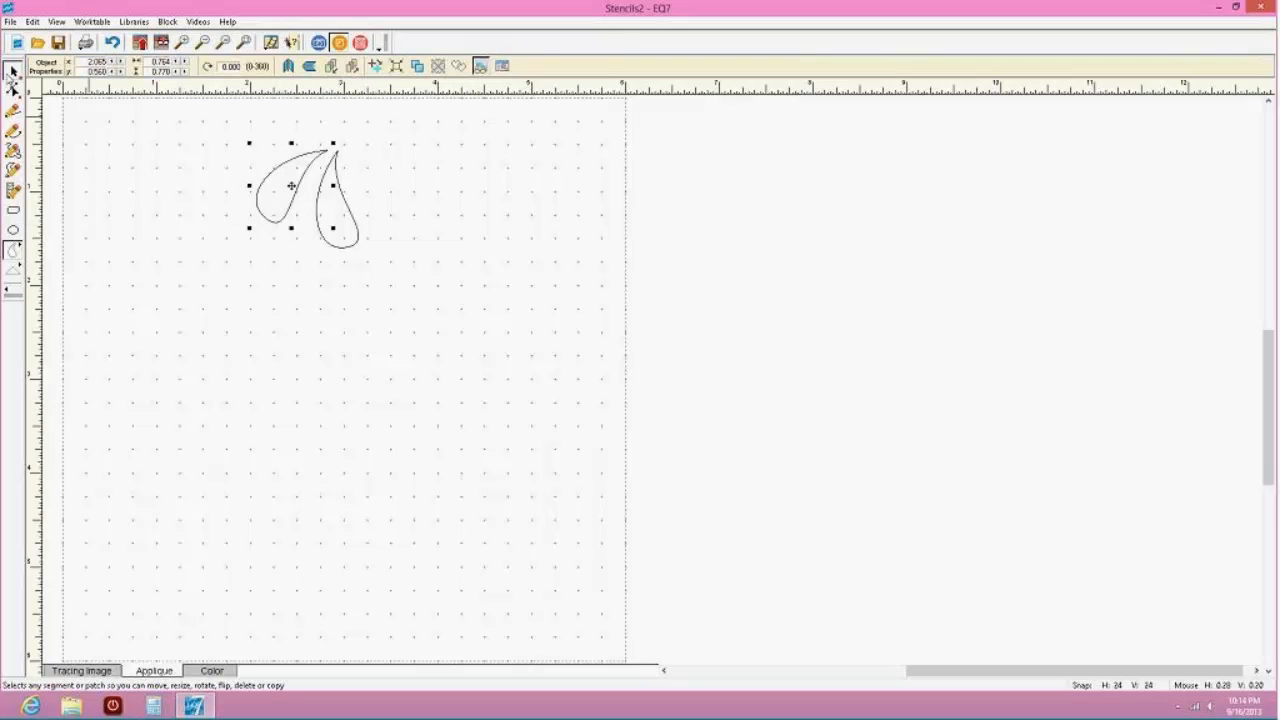
{"action": "left_click", "coordinate": [277, 187]}
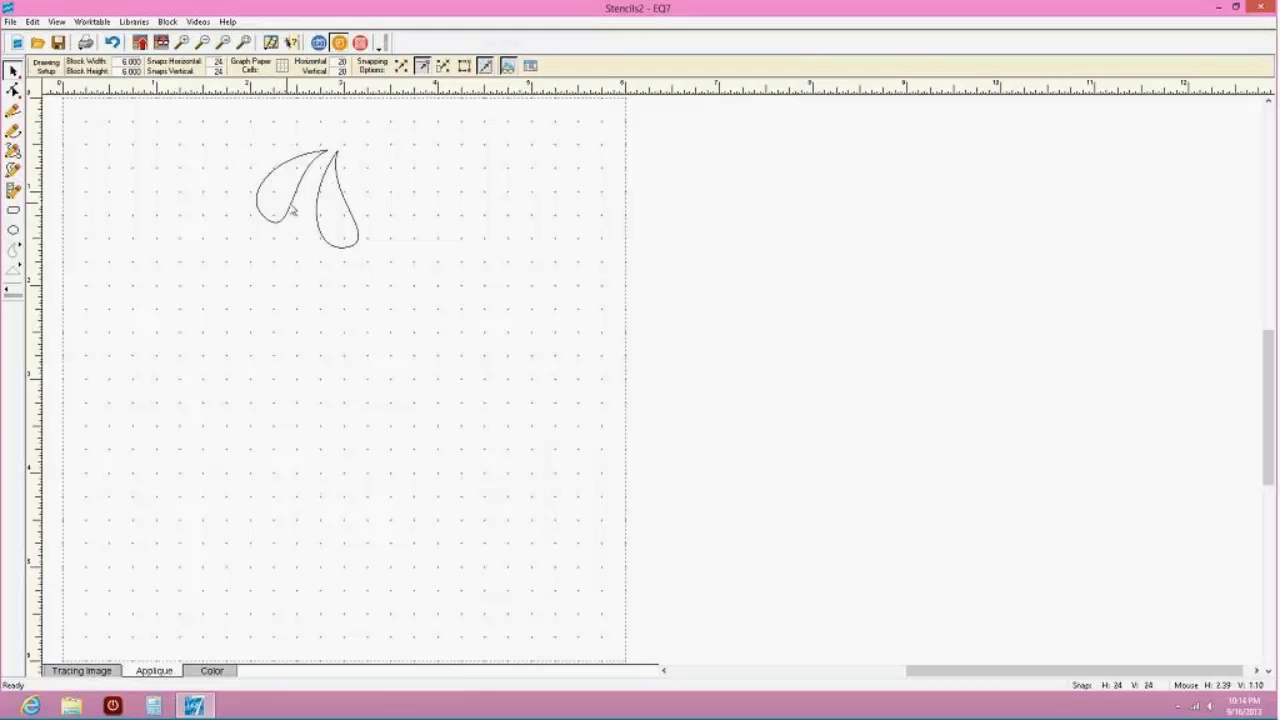
{"action": "left_click", "coordinate": [291, 208]}
{"action": "left_click", "coordinate": [297, 212]}
{"action": "left_click", "coordinate": [291, 205]}
{"action": "left_click", "coordinate": [296, 214]}
{"action": "left_click", "coordinate": [290, 161]}
{"action": "mouse_move", "coordinate": [293, 187]}
{"action": "left_mouse_down"}
{"action": "mouse_move", "coordinate": [316, 202]}
{"action": "mouse_move", "coordinate": [291, 200]}
{"action": "mouse_move", "coordinate": [301, 186]}
{"action": "left_mouse_up"}
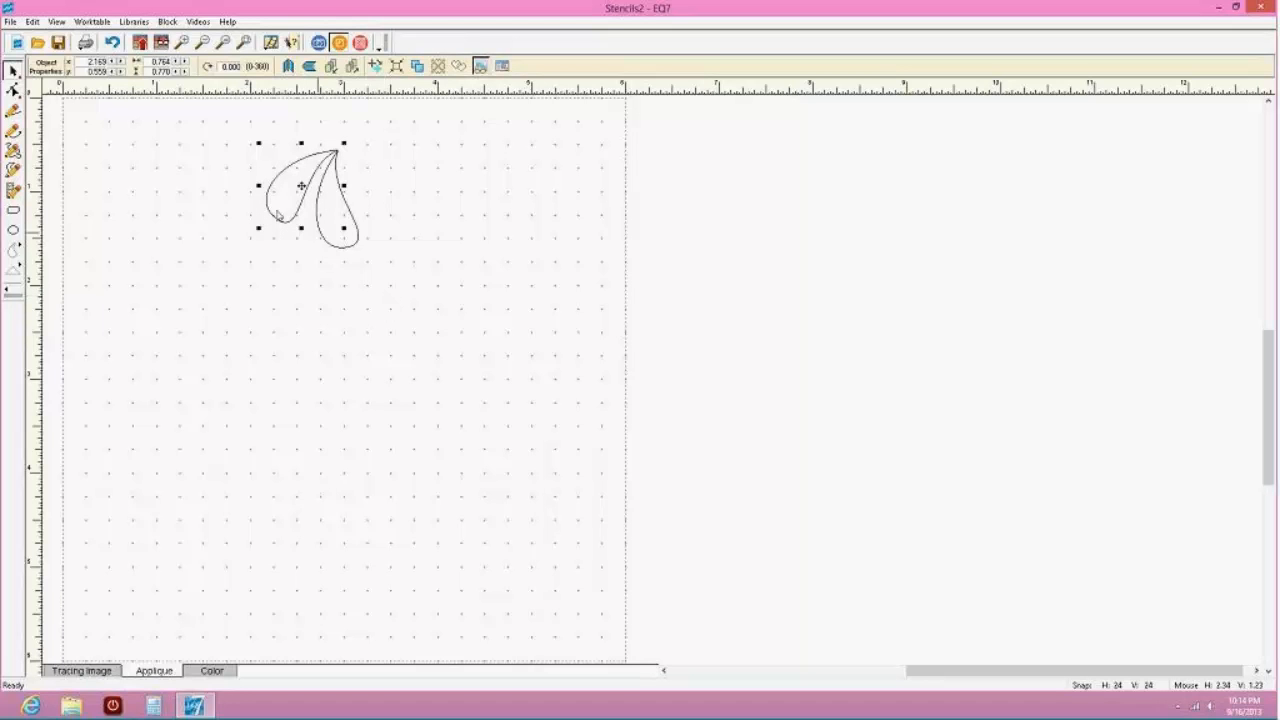
{"action": "key", "text": "Delete"}
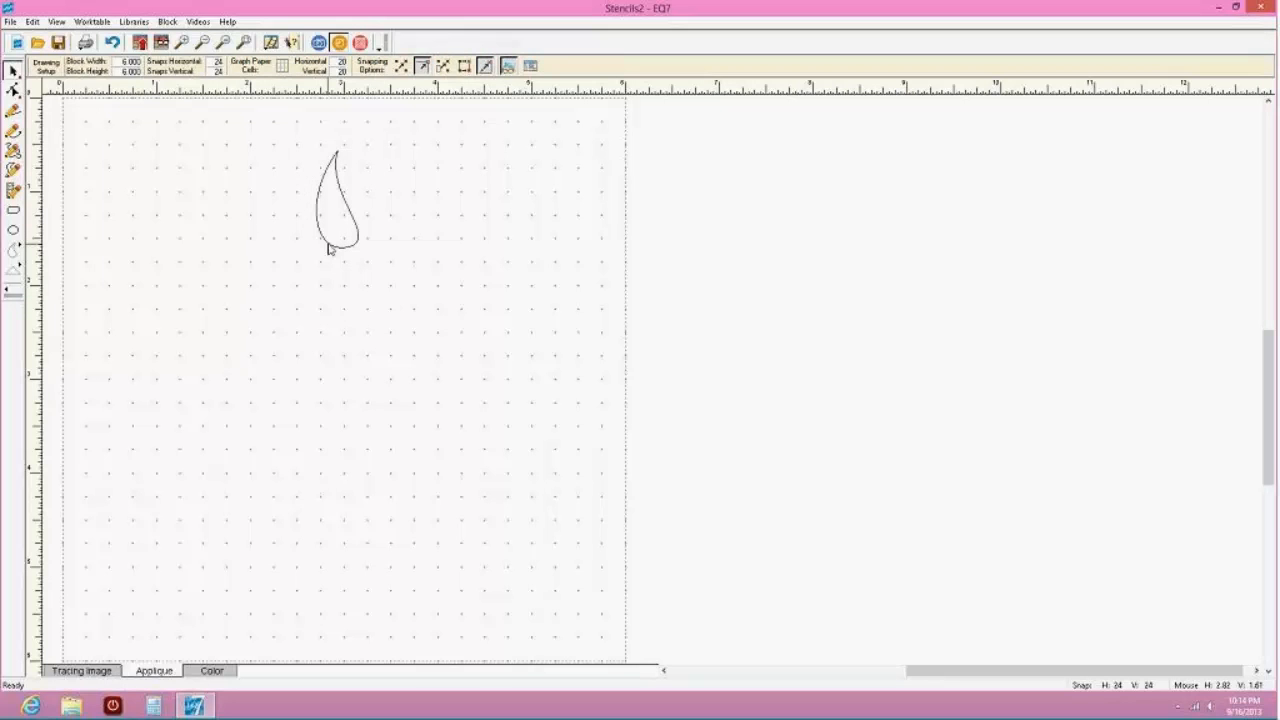
Duplicate the upright teardrop and place the copy just left of the original
{"action": "left_click", "coordinate": [330, 248]}
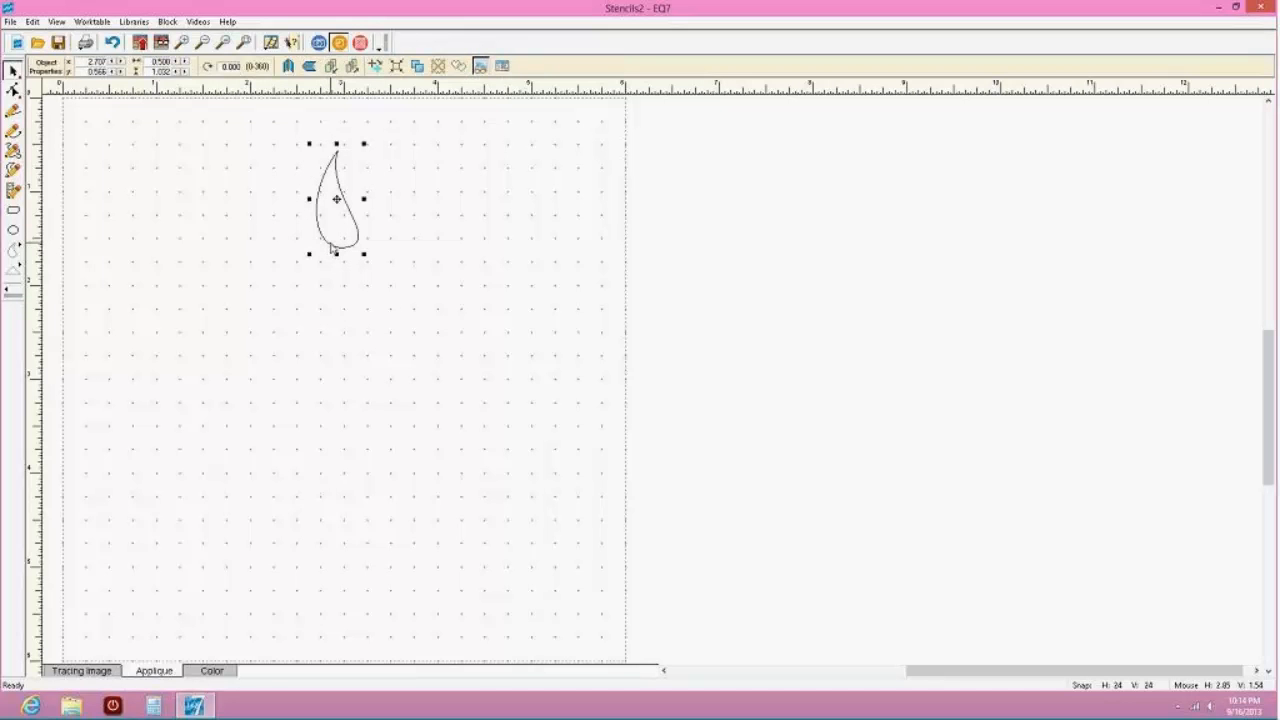
{"action": "key", "text": "ctrl+v"}
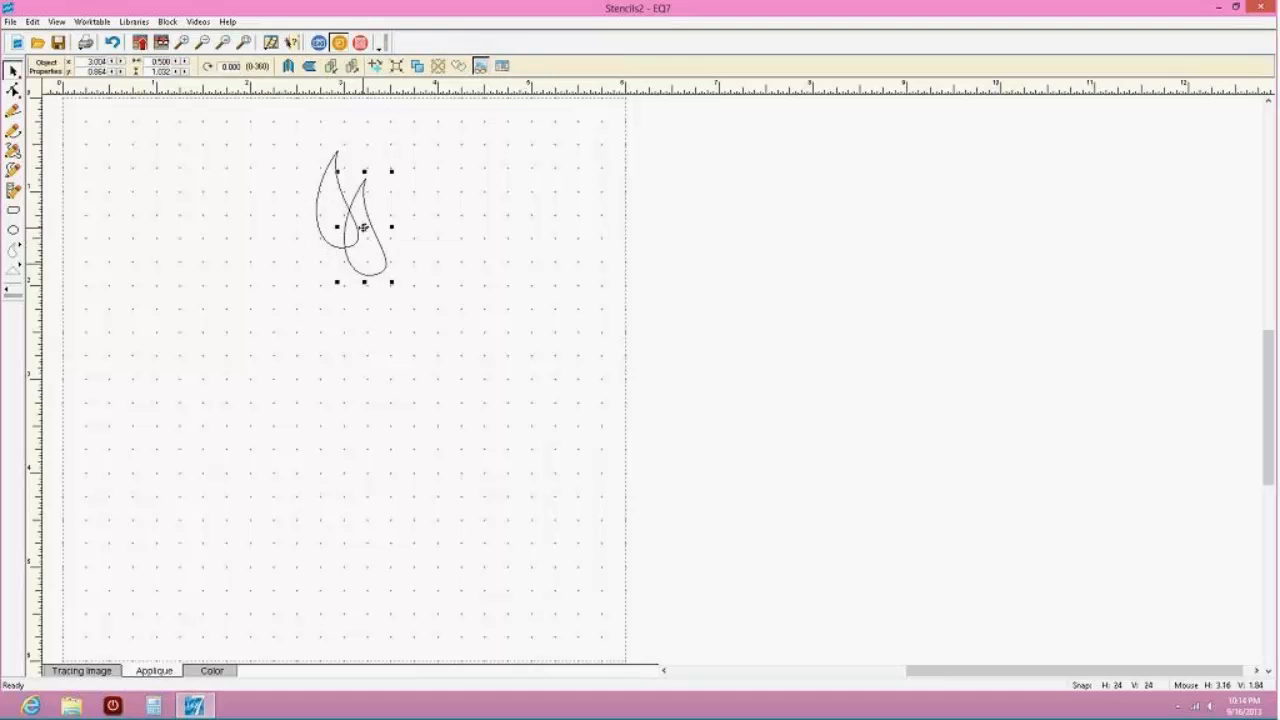
{"action": "left_click_drag", "start_coordinate": [363, 228], "coordinate": [298, 205]}
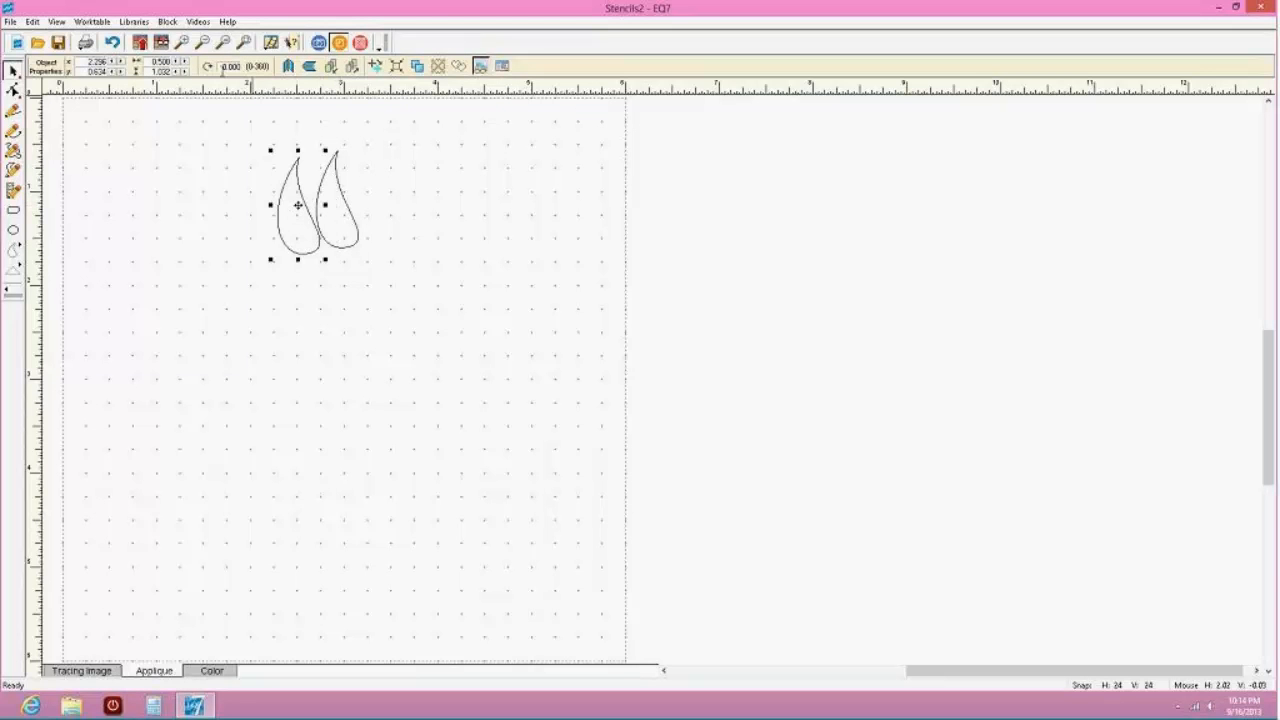
Try rotating the copied teardrop by a typed angle and undo the rotation
{"action": "left_click", "coordinate": [225, 67]}
{"action": "left_click_drag", "start_coordinate": [298, 205], "coordinate": [297, 206]}
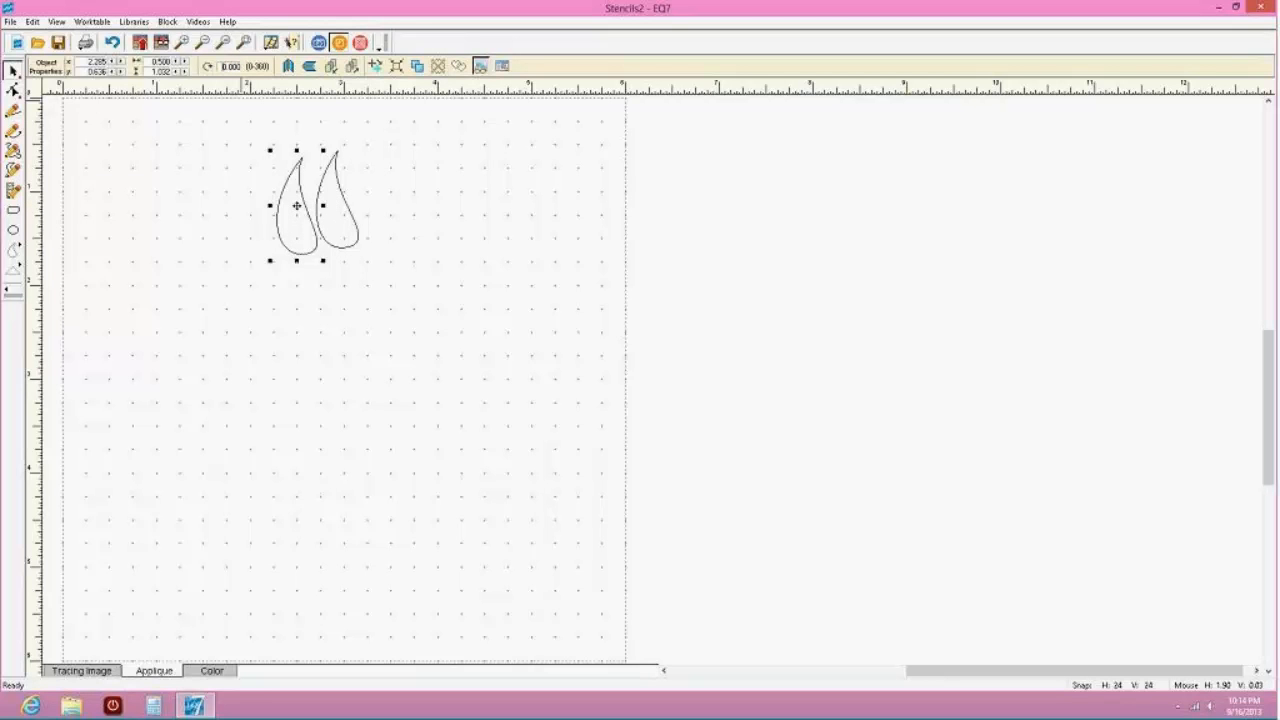
{"action": "key", "text": "Return"}
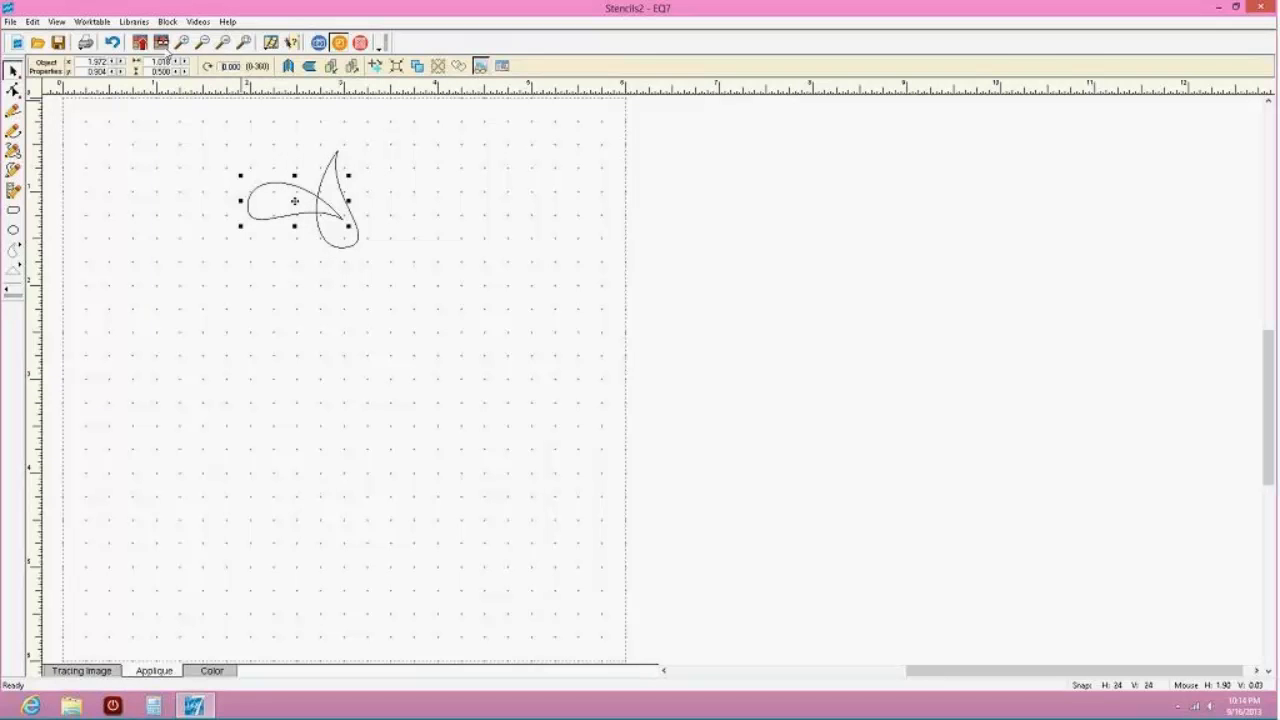
{"action": "left_click", "coordinate": [112, 42]}
Rotate the copied teardrop by 10 degrees twice and move it so its tip meets the original teardrop's tip
{"action": "double_click", "coordinate": [222, 67]}
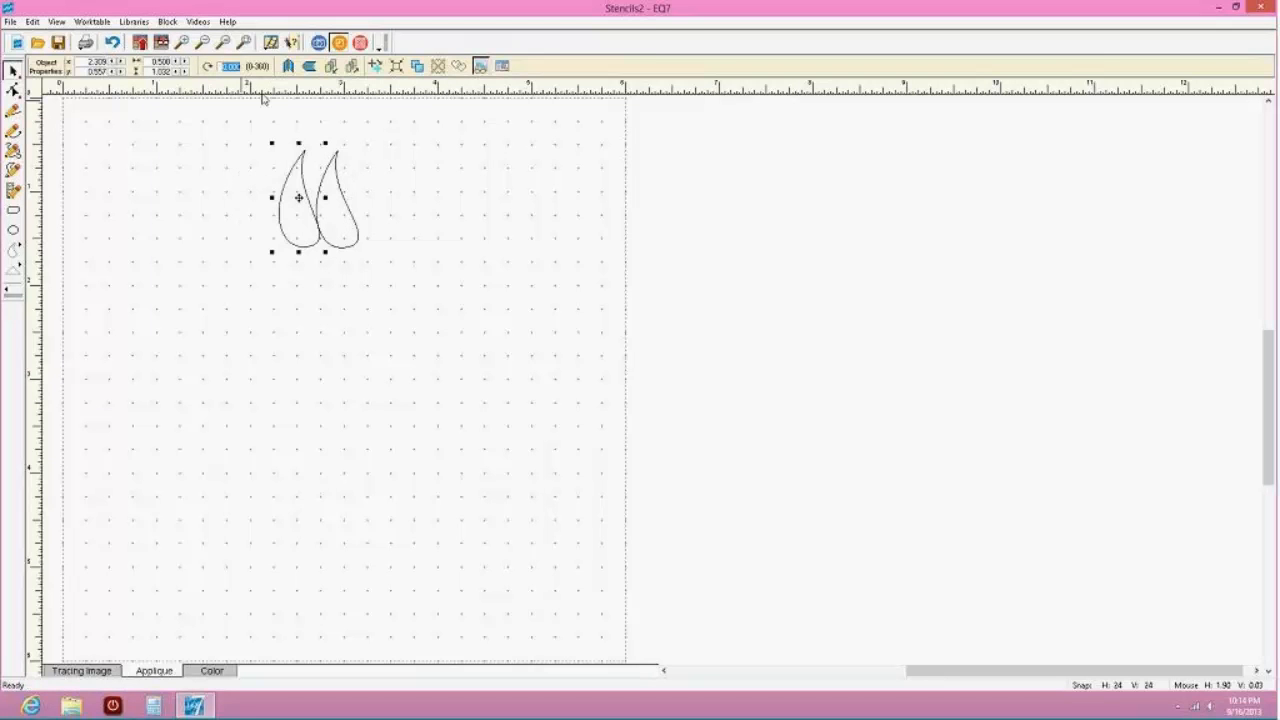
{"action": "type", "text": "10"}
{"action": "key", "text": "Return"}
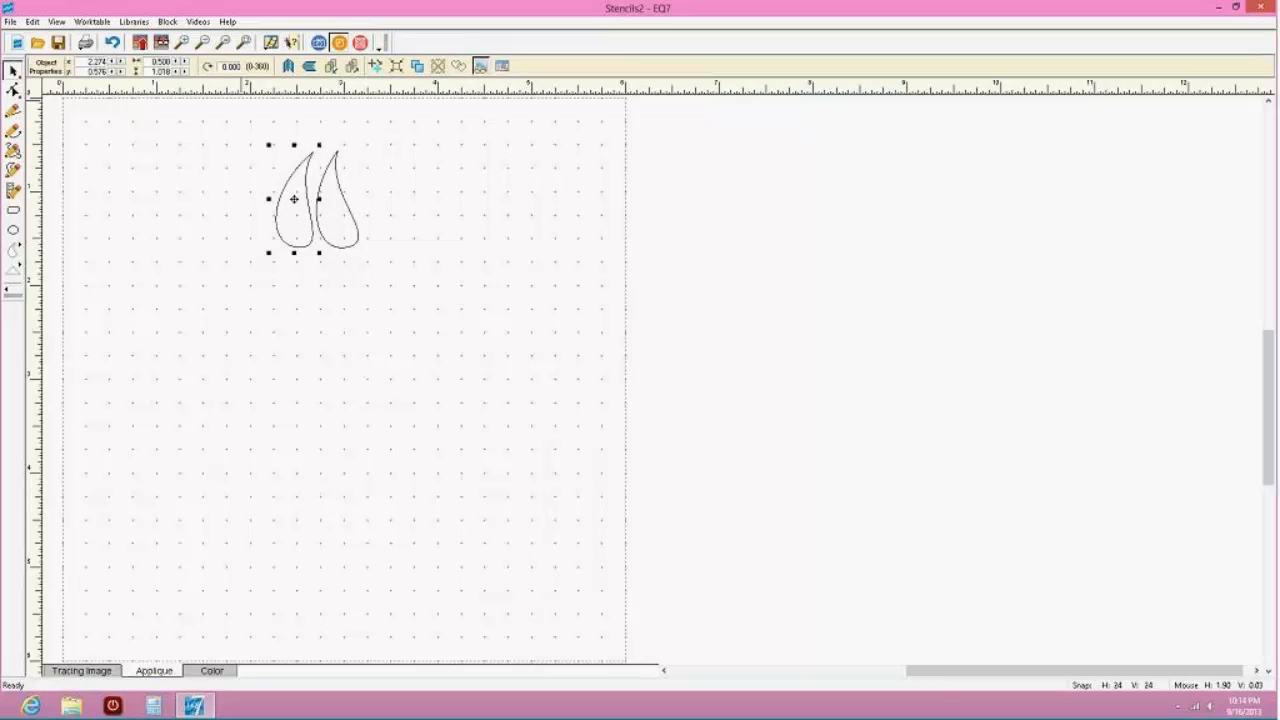
{"action": "left_click_drag", "start_coordinate": [217, 68], "coordinate": [270, 67]}
{"action": "type", "text": "10"}
{"action": "key", "text": "Return"}
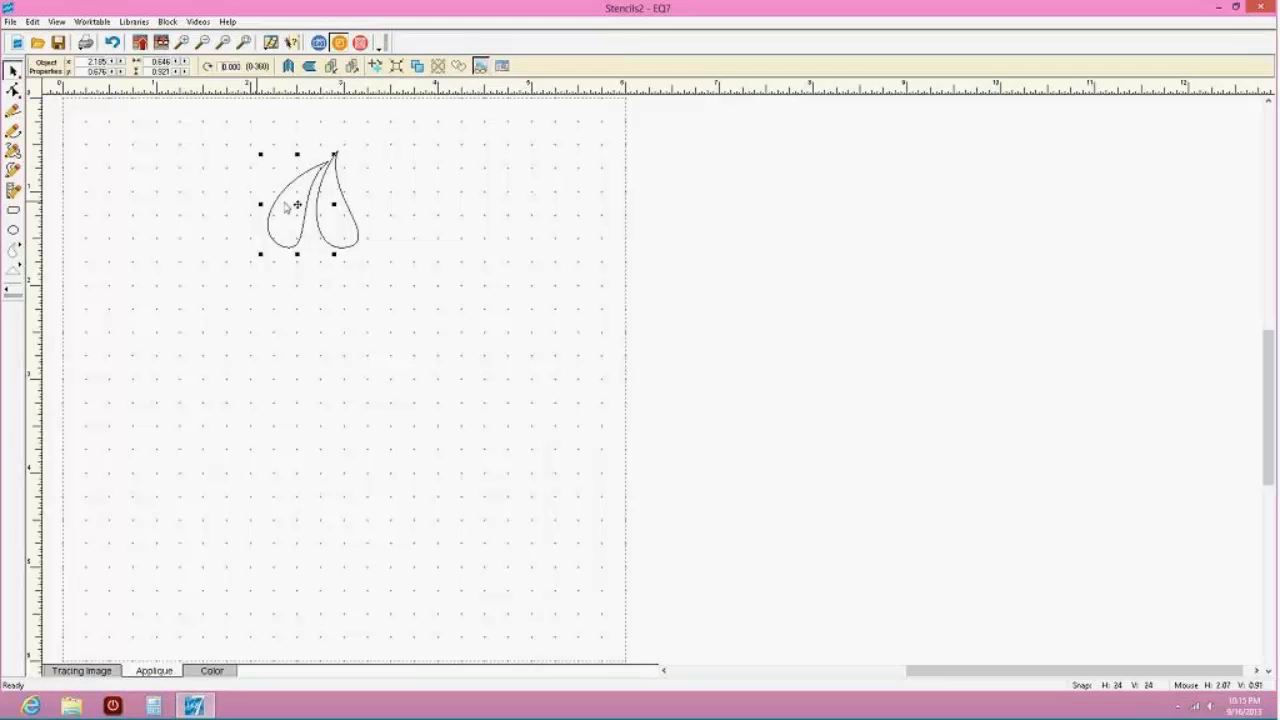
{"action": "left_click_drag", "start_coordinate": [297, 204], "coordinate": [309, 192]}
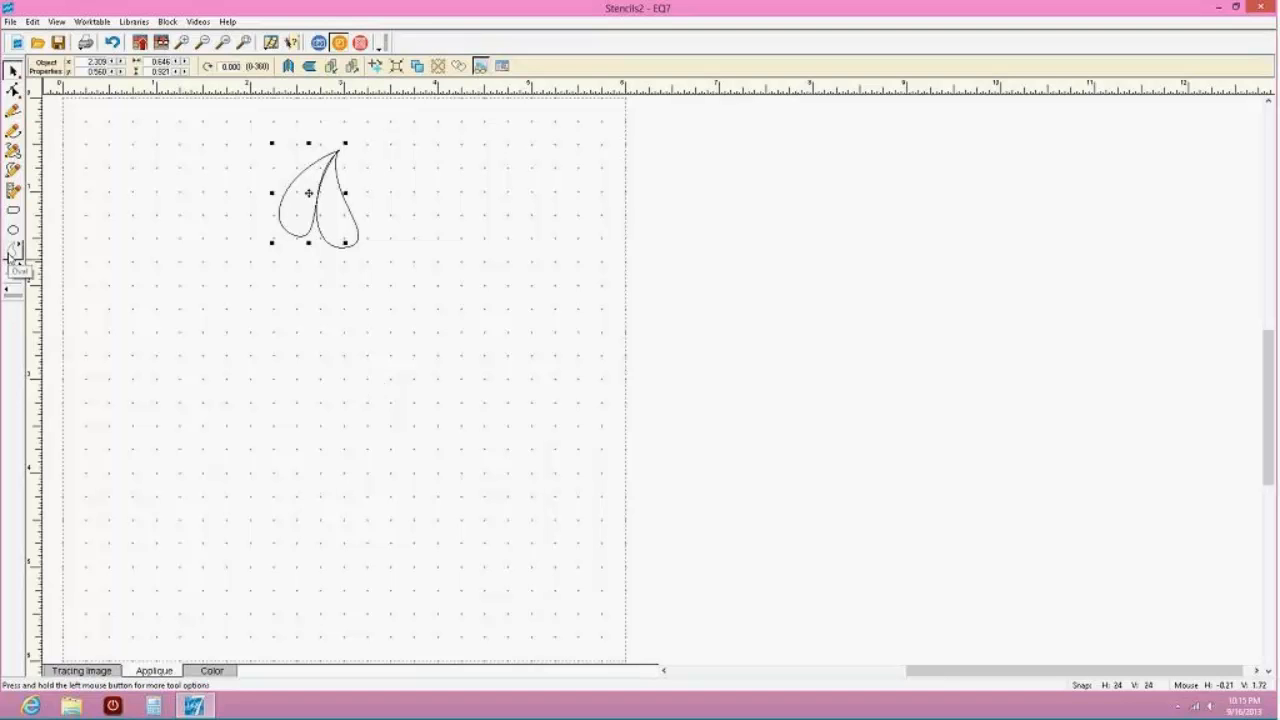
Draw a heart about 1.0 x 1.2 inches below the teardrops and a circle about 0.5 inch across to its right
{"action": "left_click_drag", "start_coordinate": [15, 250], "coordinate": [76, 262]}
{"action": "left_click_drag", "start_coordinate": [244, 290], "coordinate": [251, 406]}
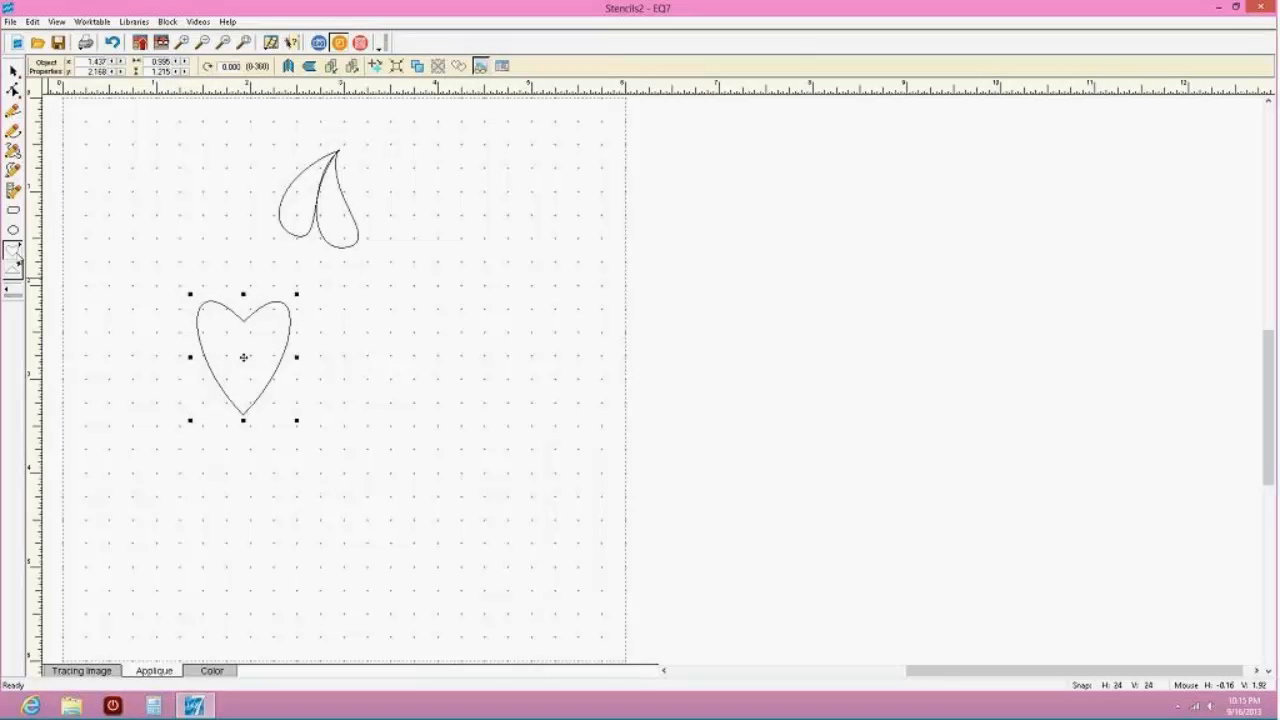
{"action": "left_click_drag", "start_coordinate": [19, 249], "coordinate": [52, 251]}
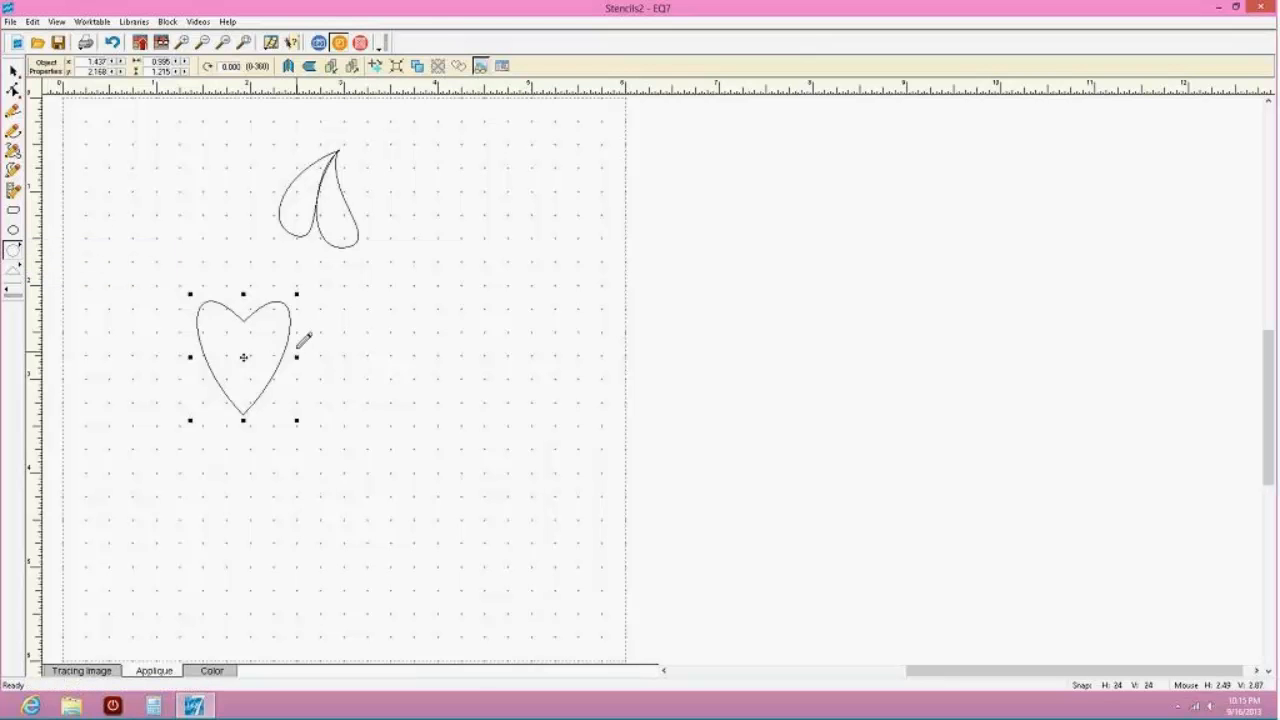
{"action": "left_click_drag", "start_coordinate": [304, 346], "coordinate": [344, 384]}
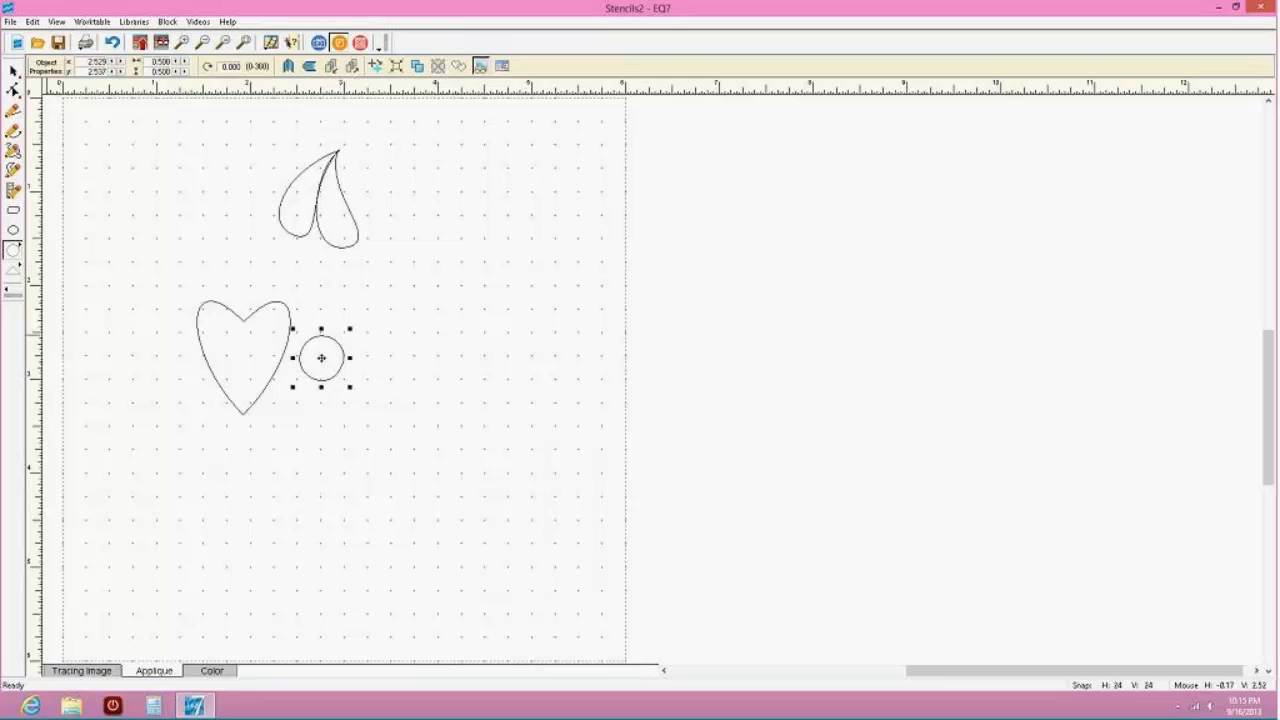
{"action": "left_click", "coordinate": [15, 268]}
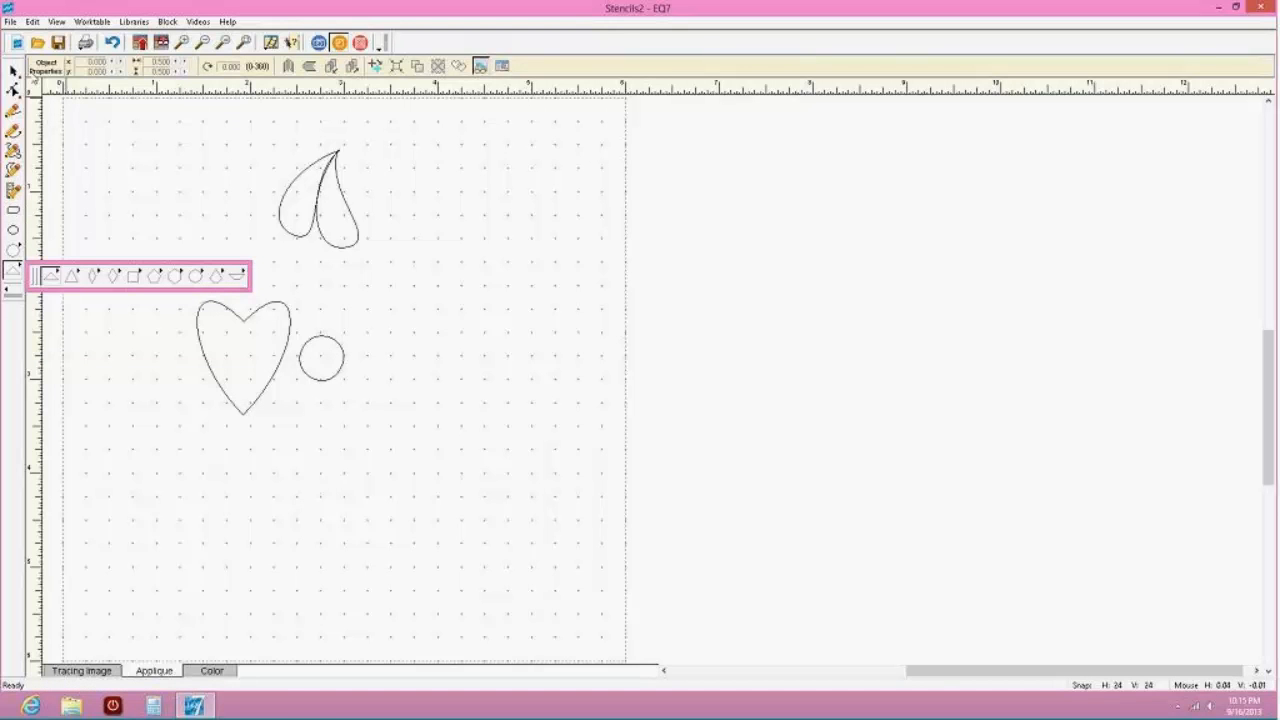
Create a WreathMaker wreath from the heart and circle with 6 clusters, 48% cluster spacing and 90% cluster size
{"action": "left_click", "coordinate": [13, 72]}
{"action": "left_click_drag", "start_coordinate": [167, 297], "coordinate": [366, 443]}
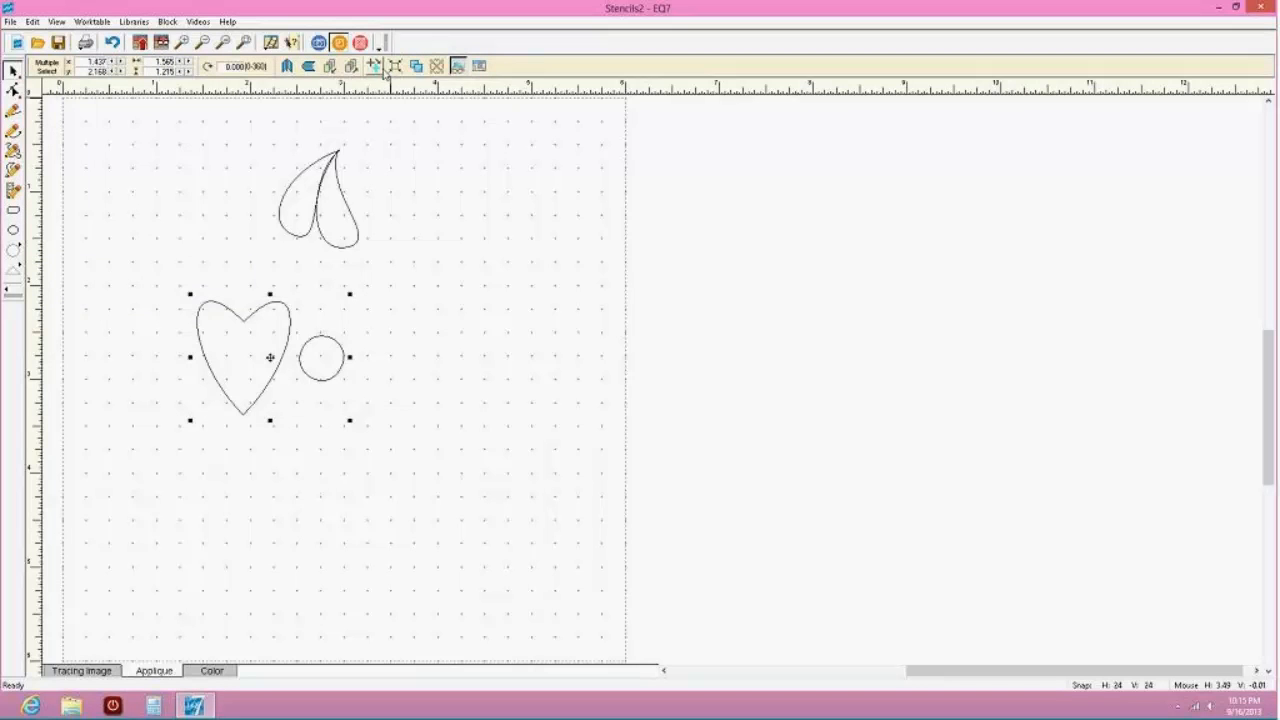
{"action": "left_click", "coordinate": [436, 66]}
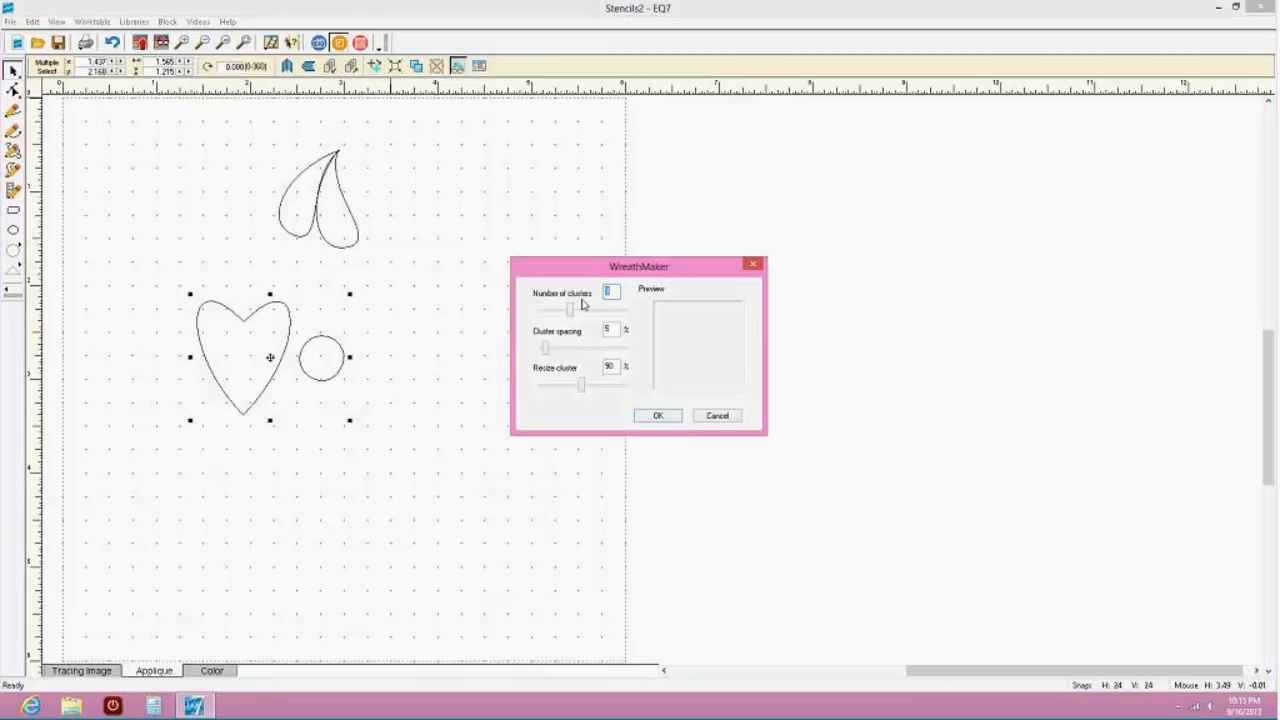
{"action": "mouse_move", "coordinate": [583, 303]}
{"action": "left_mouse_down"}
{"action": "mouse_move", "coordinate": [542, 311]}
{"action": "mouse_move", "coordinate": [559, 317]}
{"action": "mouse_move", "coordinate": [554, 349]}
{"action": "mouse_move", "coordinate": [586, 360]}
{"action": "left_mouse_up"}
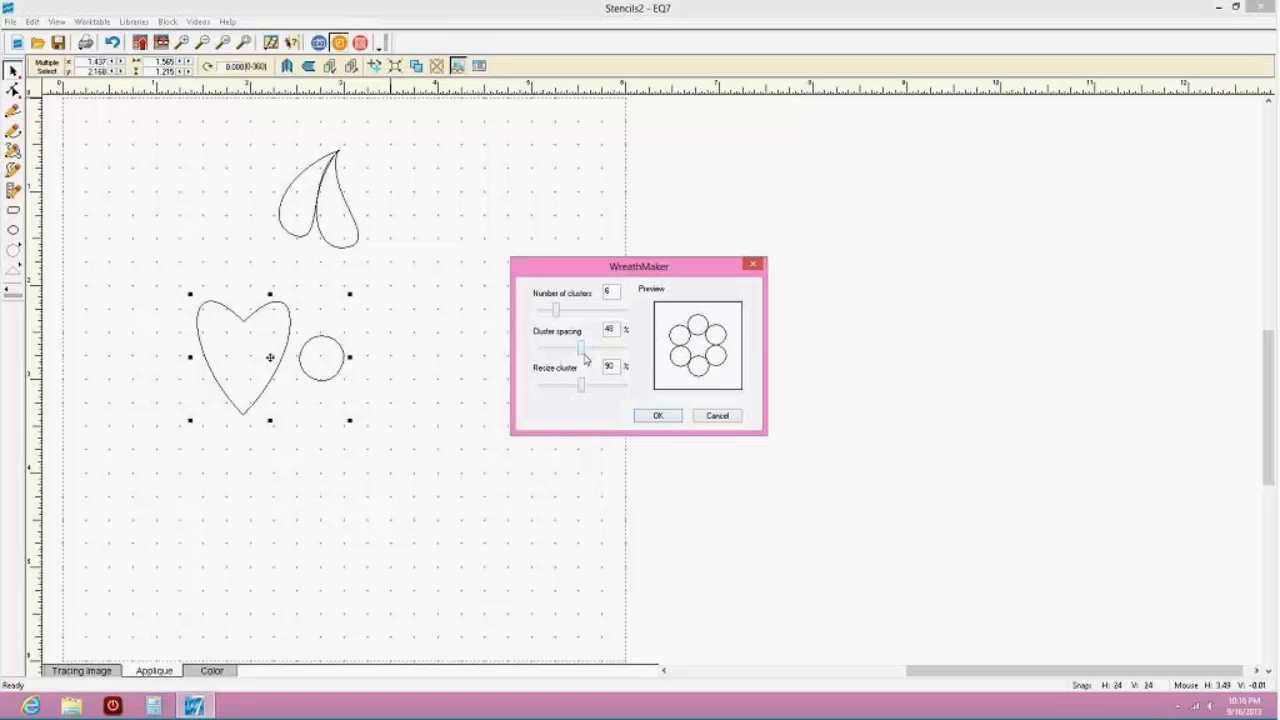
{"action": "left_click", "coordinate": [658, 416]}
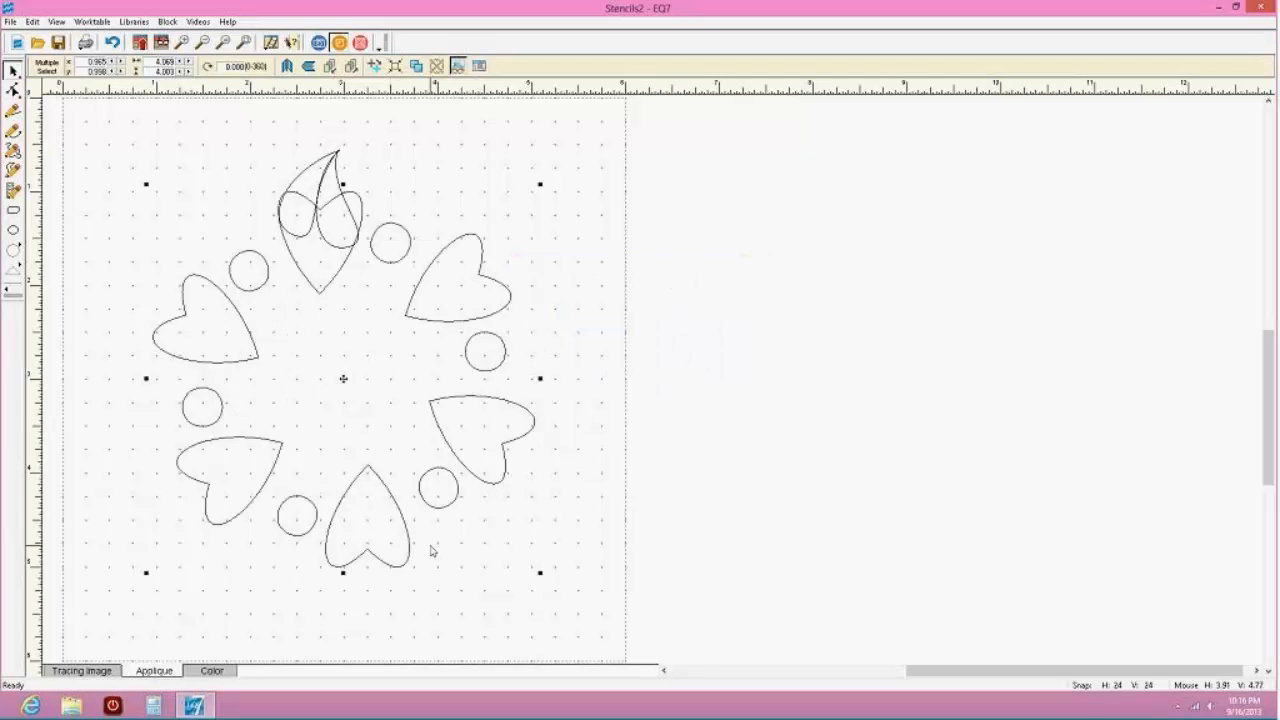
Delete the two leftover teardrops overlapping the uppermost heart of the wreath
{"action": "left_click", "coordinate": [318, 170]}
{"action": "key", "text": "Delete"}
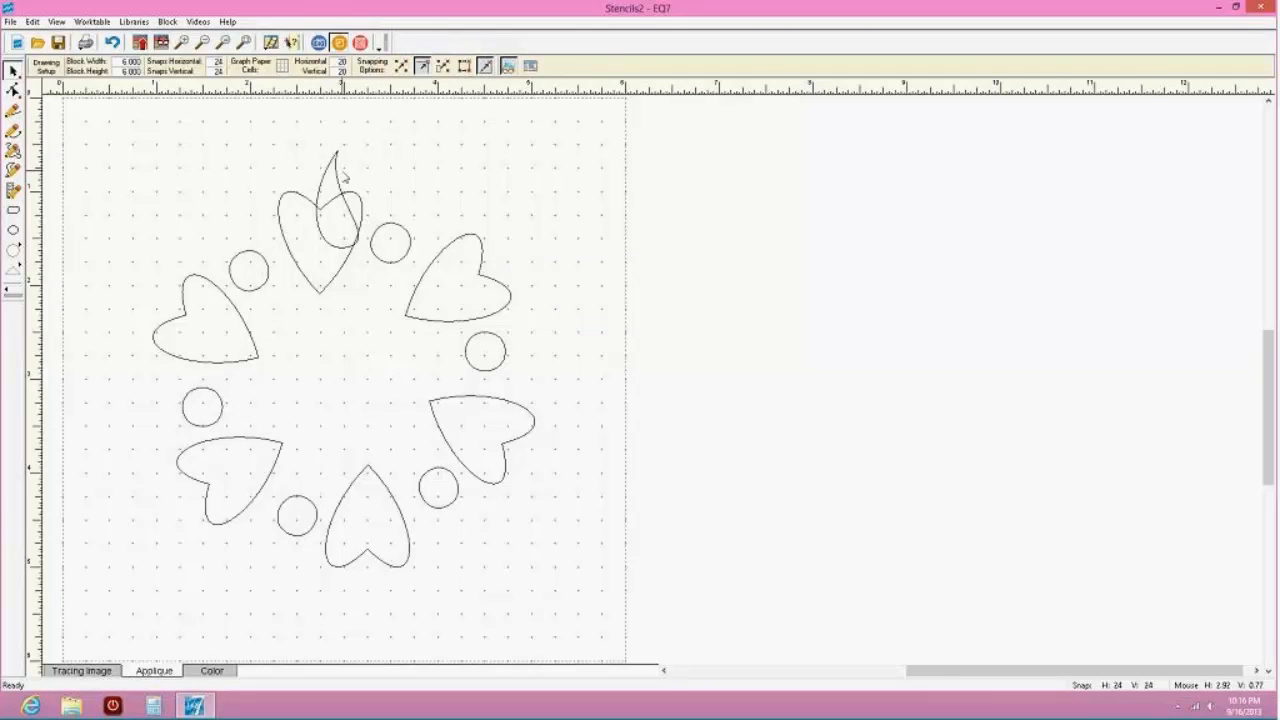
{"action": "left_click", "coordinate": [335, 167]}
{"action": "key", "text": "Delete"}
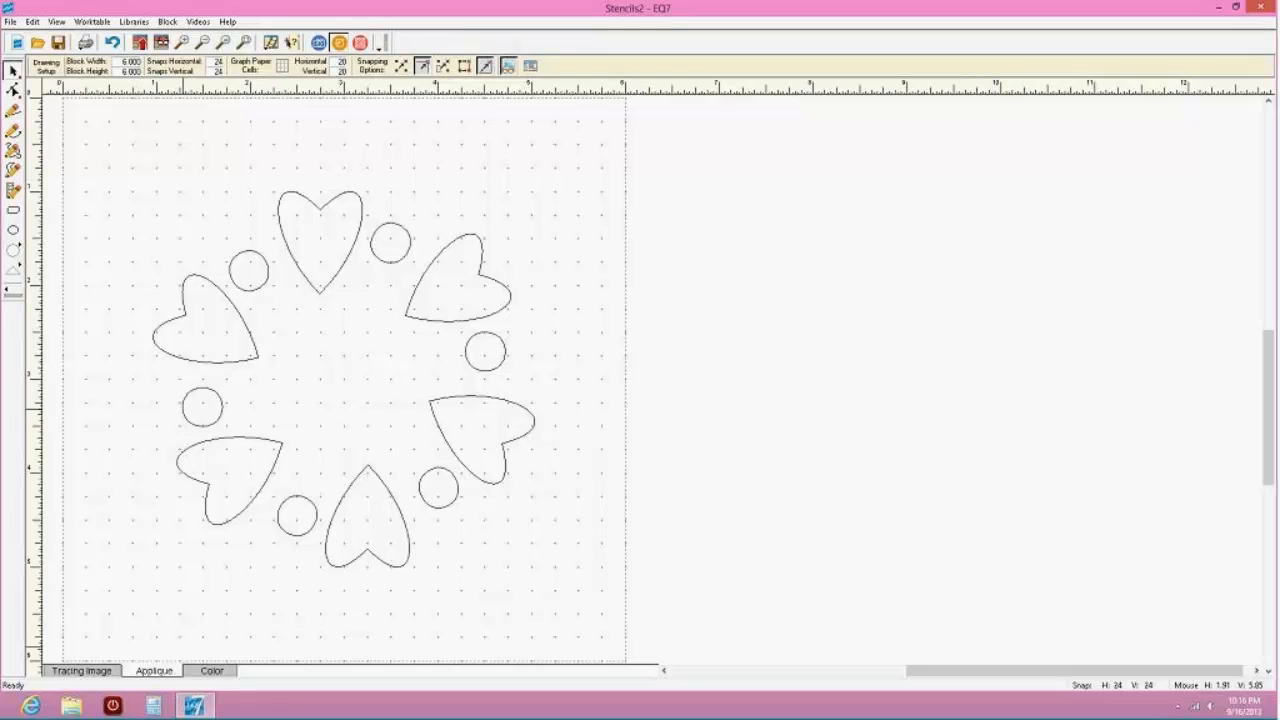
Add the heart-and-circle wreath to the Project Sketchbook and view the two newest wreaths among its motifs
{"action": "left_click", "coordinate": [140, 42]}
{"action": "left_click", "coordinate": [160, 42]}
{"action": "left_click", "coordinate": [697, 205]}
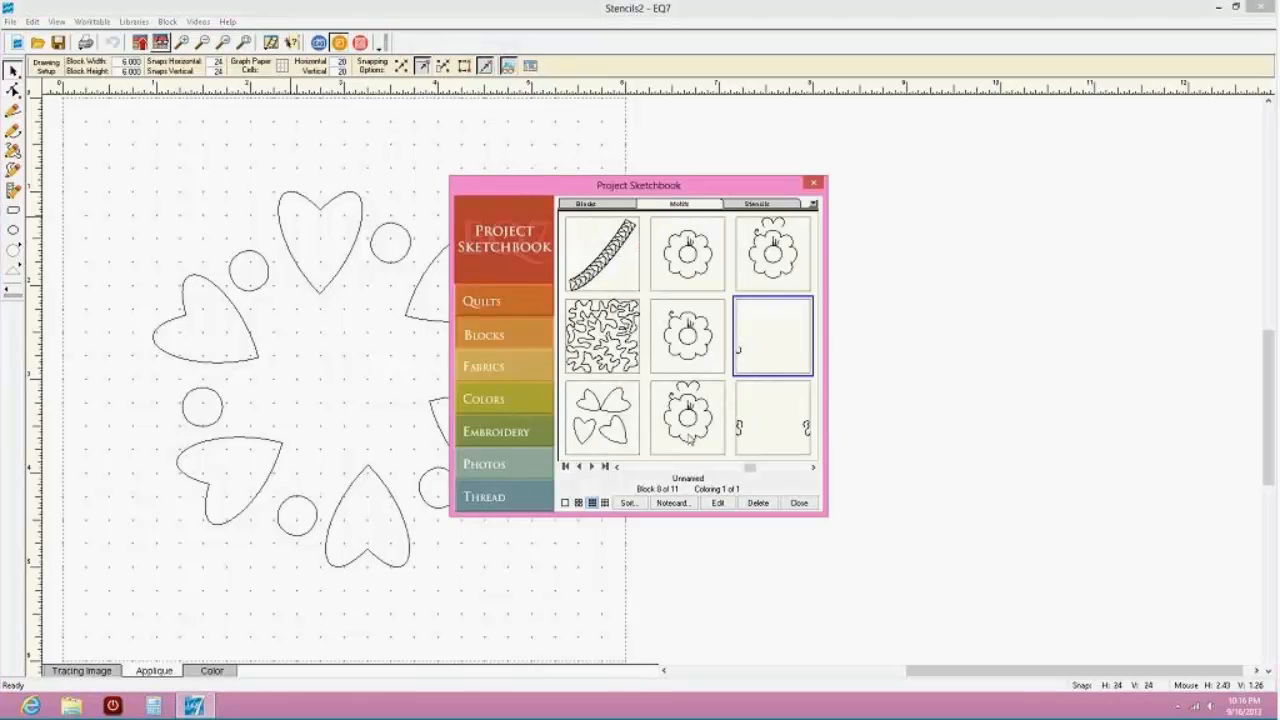
{"action": "left_click", "coordinate": [808, 466]}
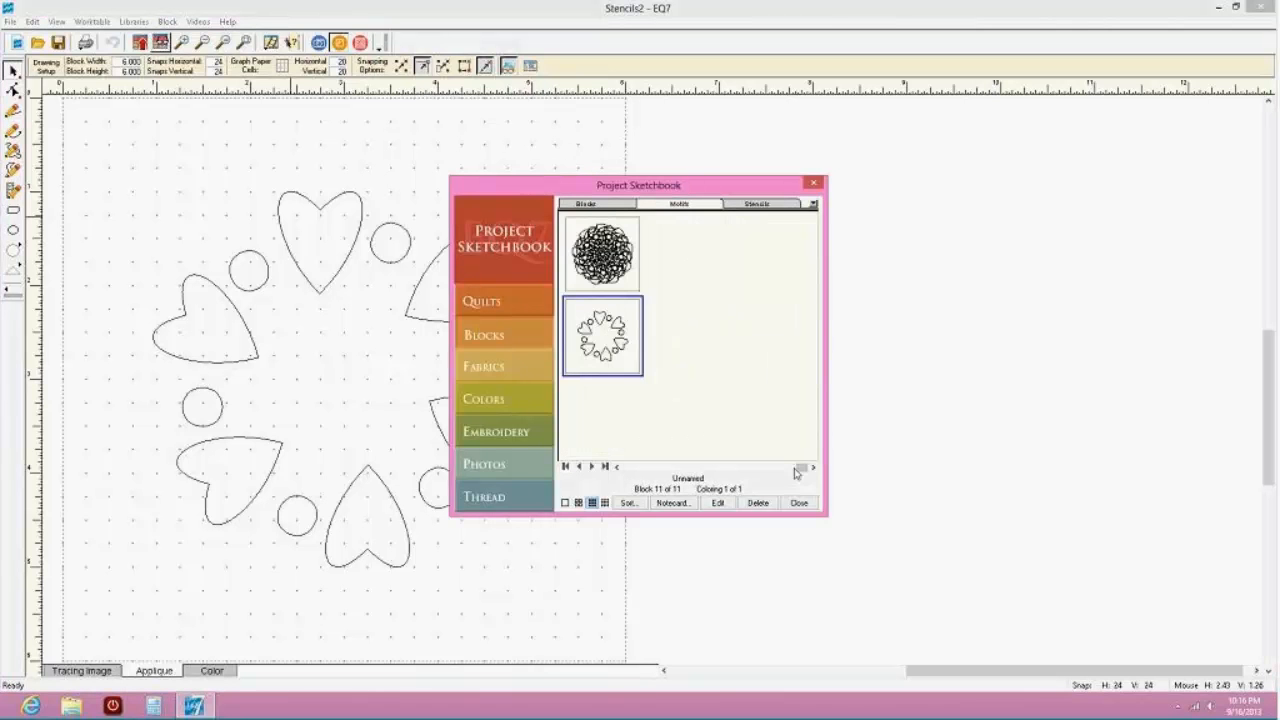
{"action": "left_click", "coordinate": [590, 261]}
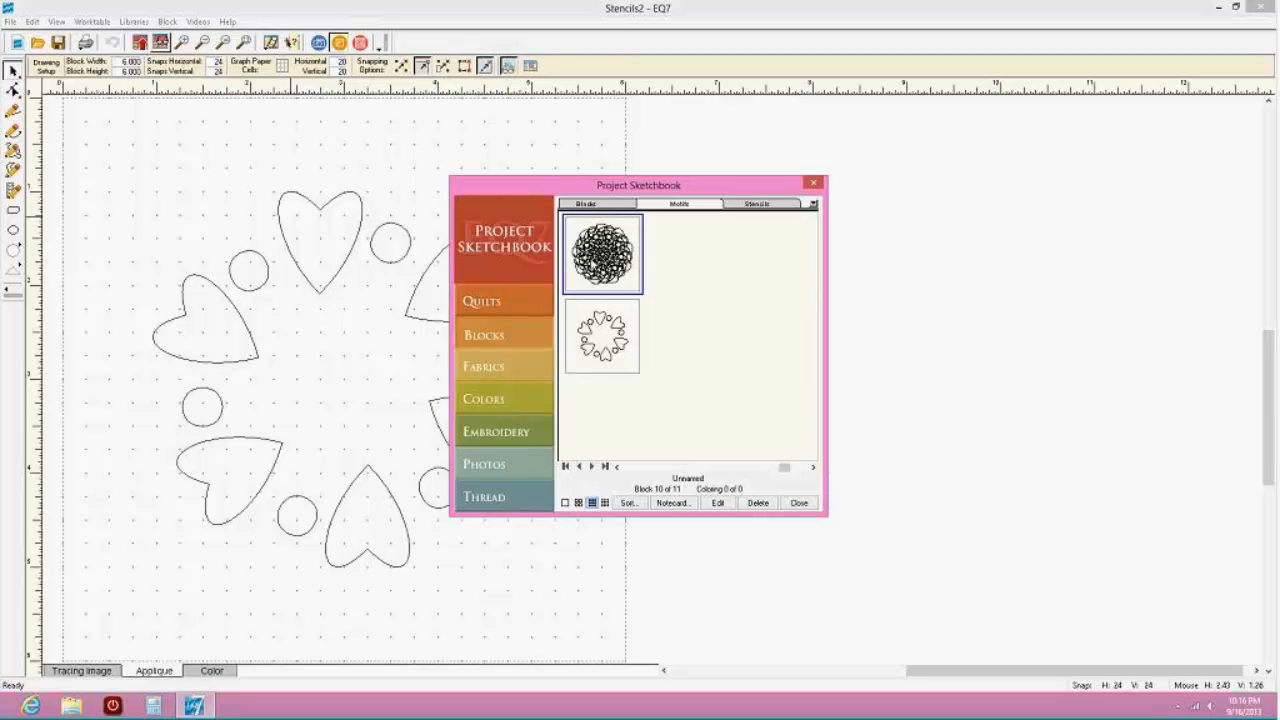
{"action": "left_click", "coordinate": [621, 352]}
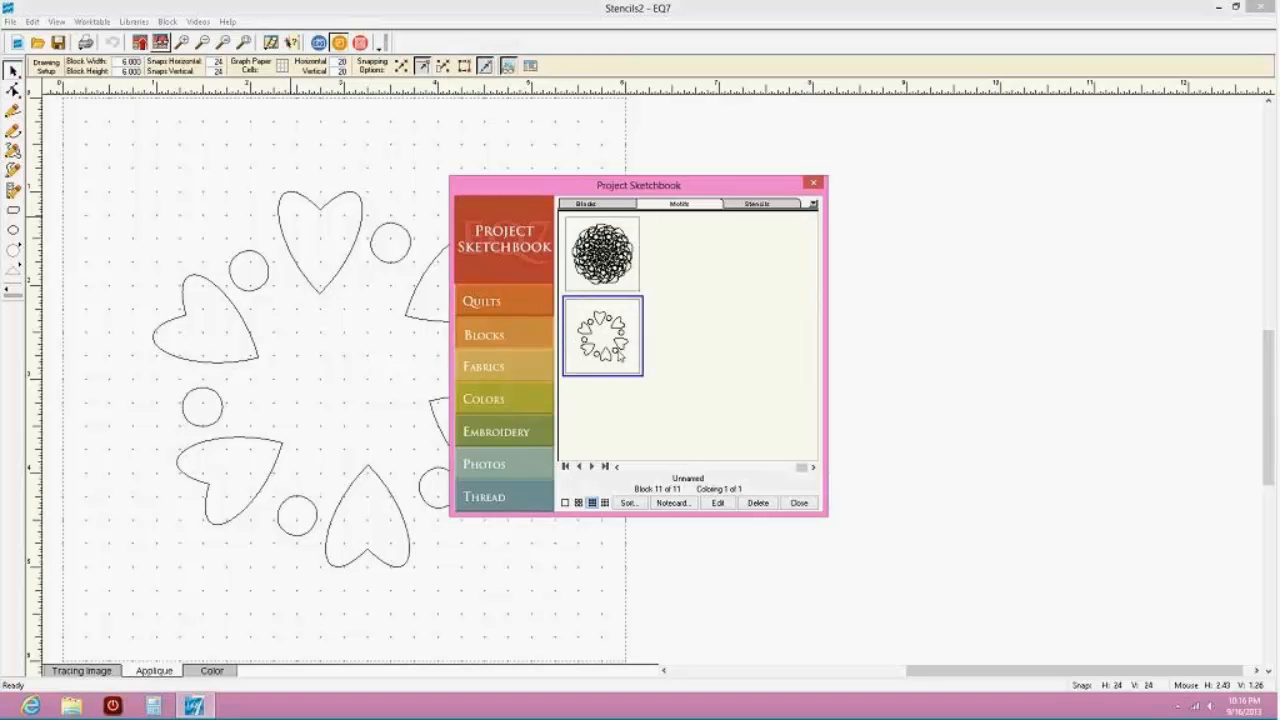